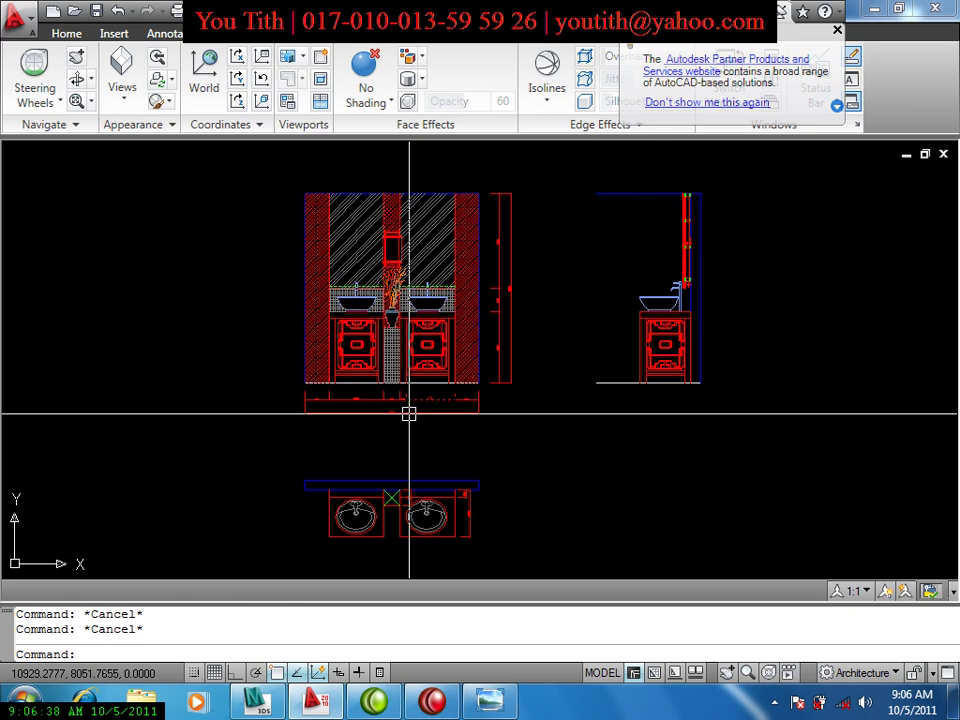
Show the rendered double-sink vanity image MR_Timer 1-19-20.jpg for reference.
click(505, 713)
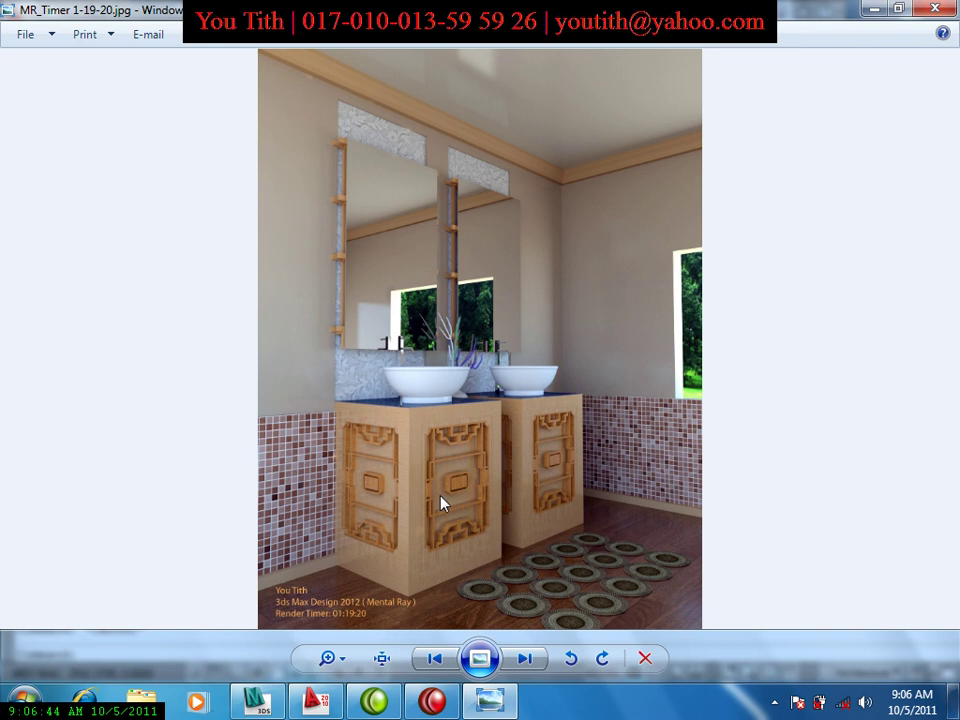
Return briefly to the AutoCAD vanity elevation, then switch to the empty 3ds Max scene.
click(316, 702)
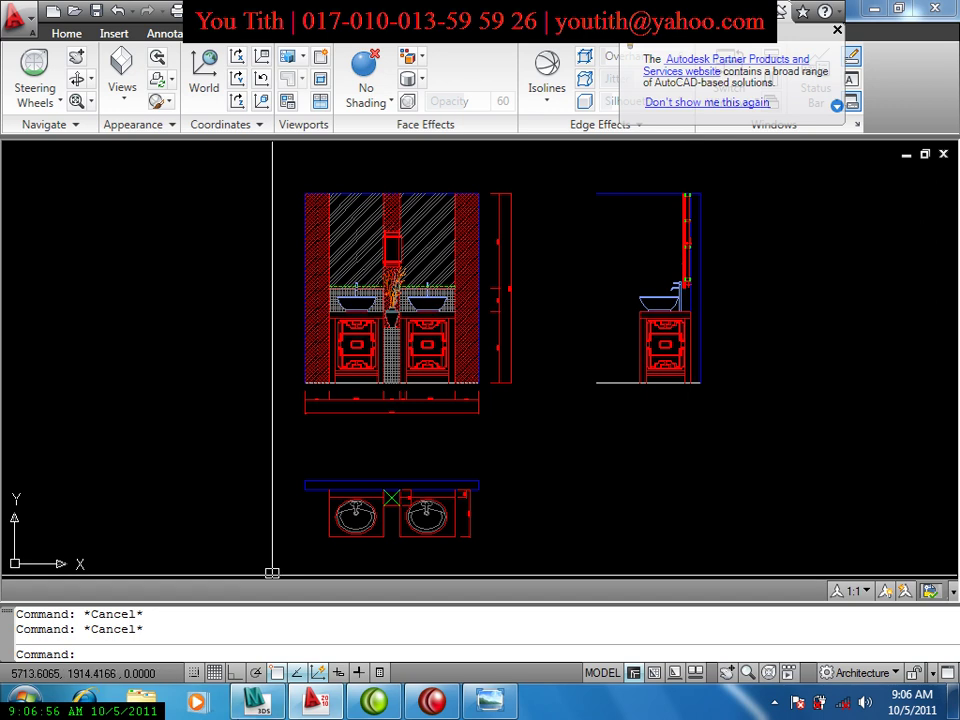
click(263, 703)
Keep display and system units in metric millimetres (1 unit = 1.0 mm), then bring up viewport configuration.
click(535, 490)
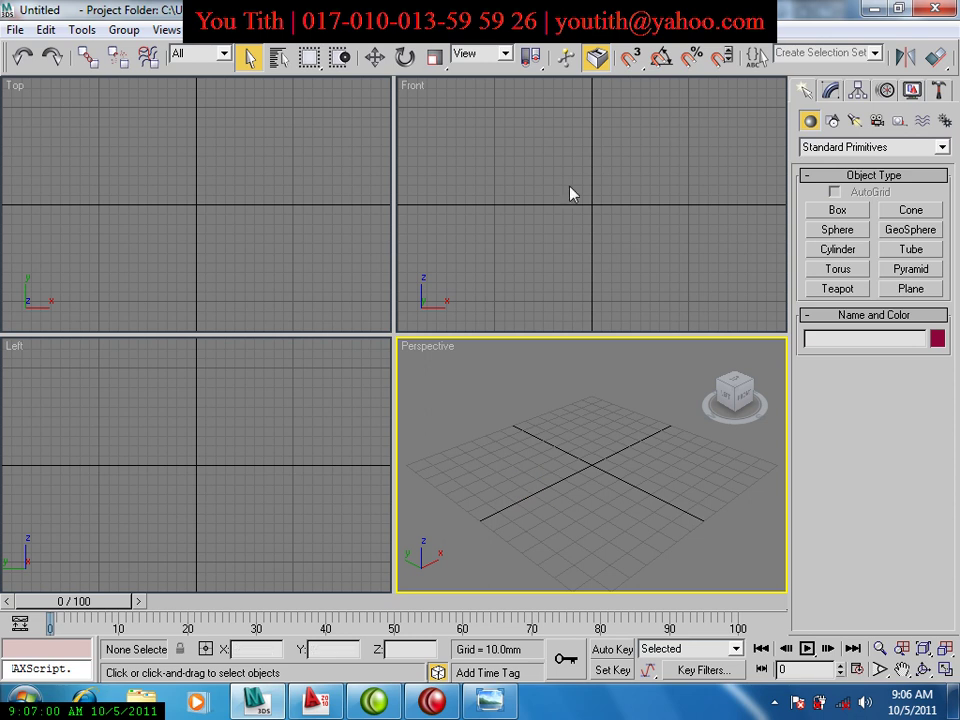
click(630, 29)
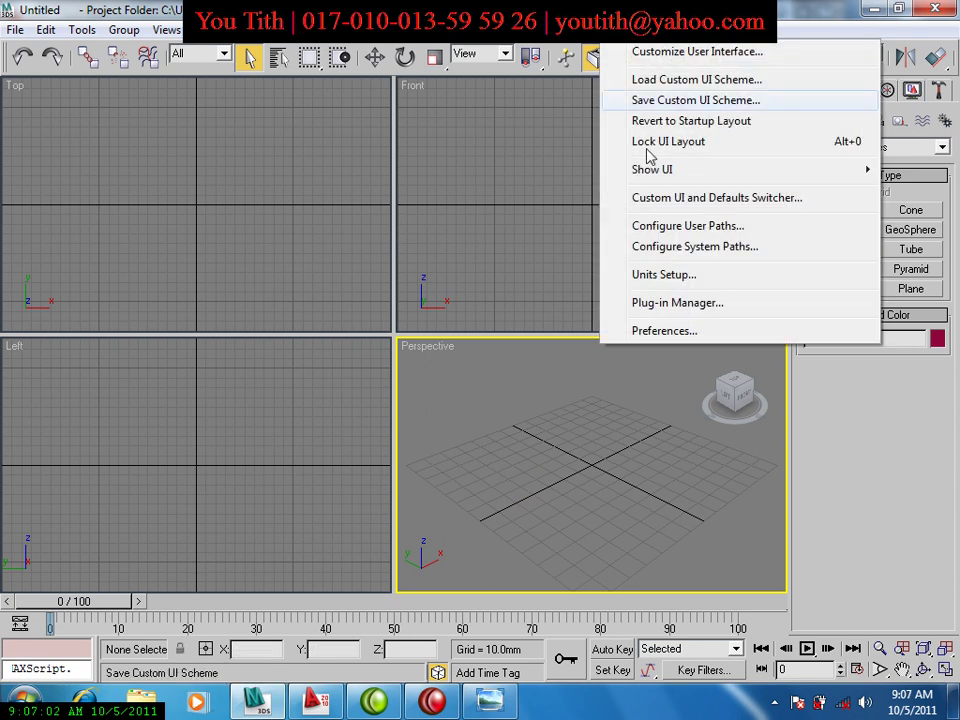
click(672, 284)
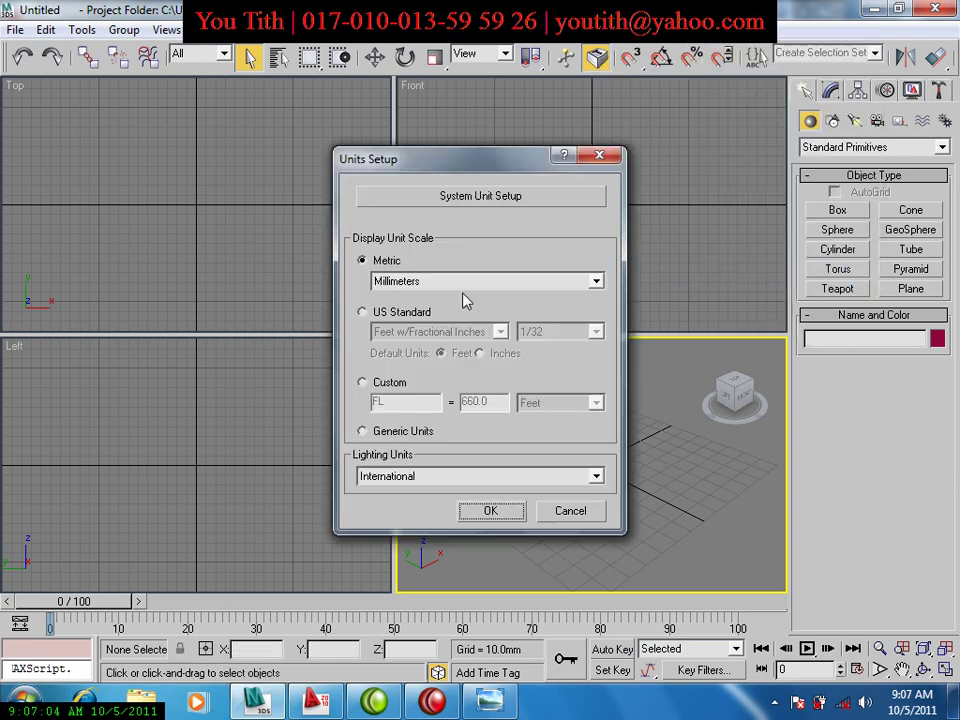
click(478, 197)
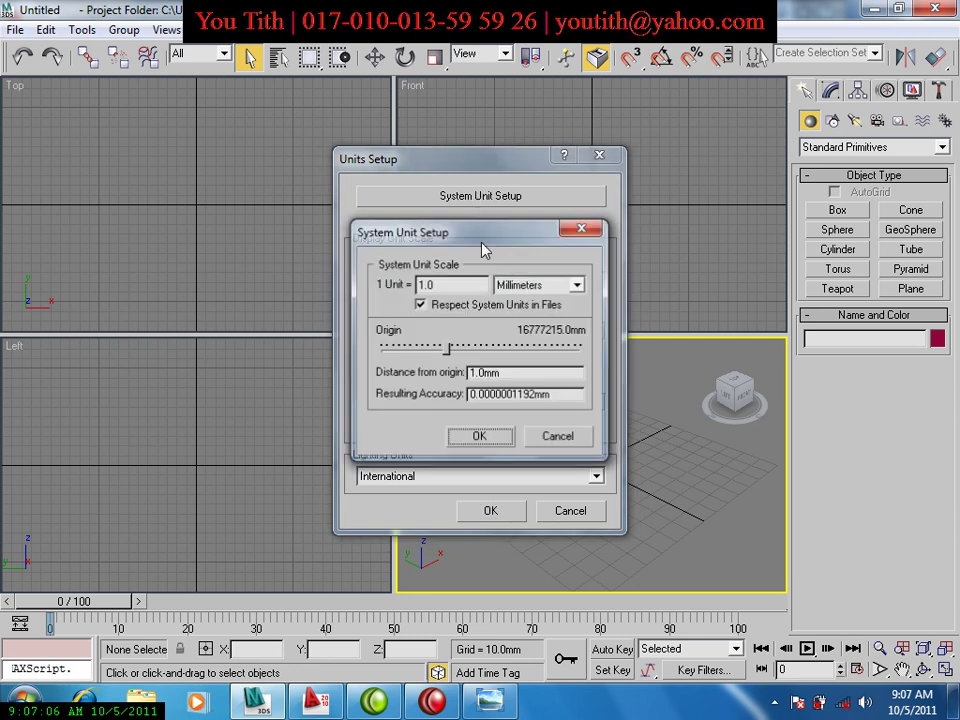
click(492, 440)
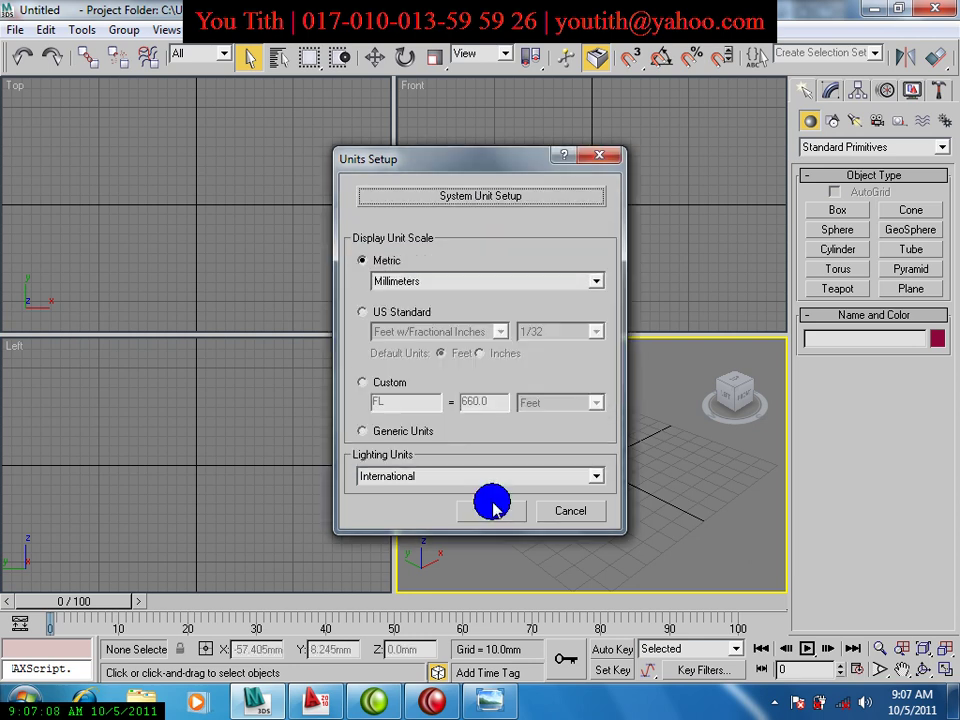
click(493, 506)
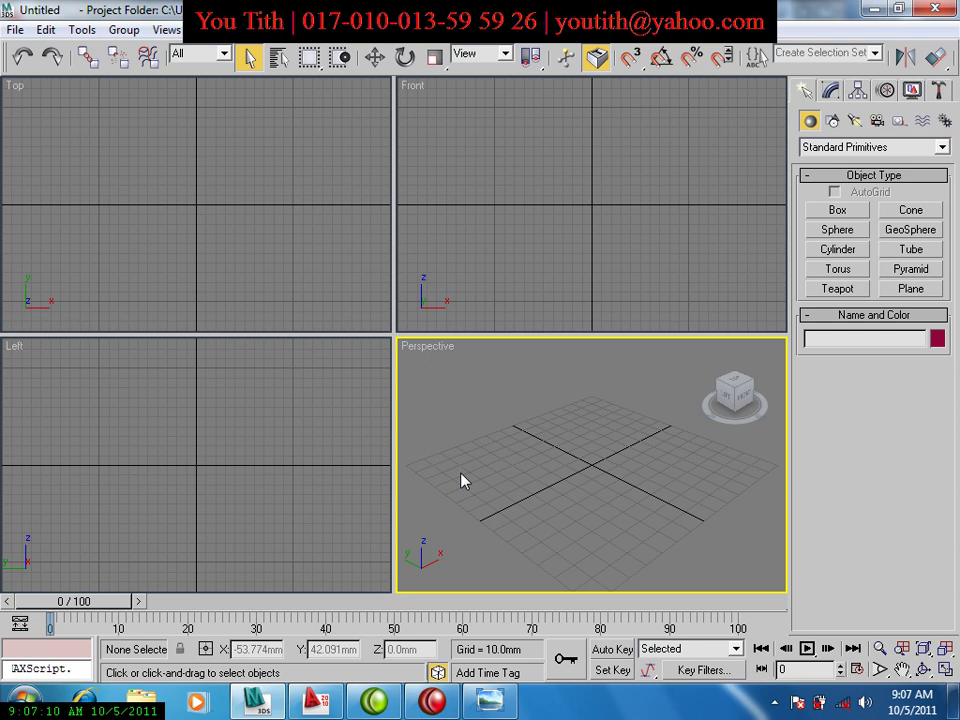
right_click(424, 350)
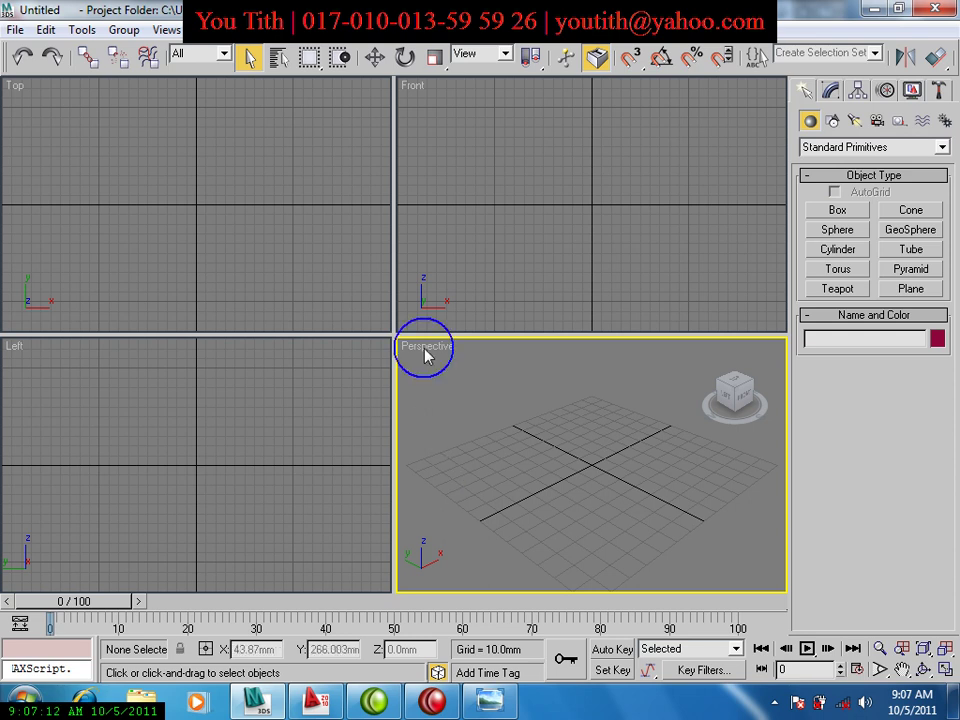
click(485, 669)
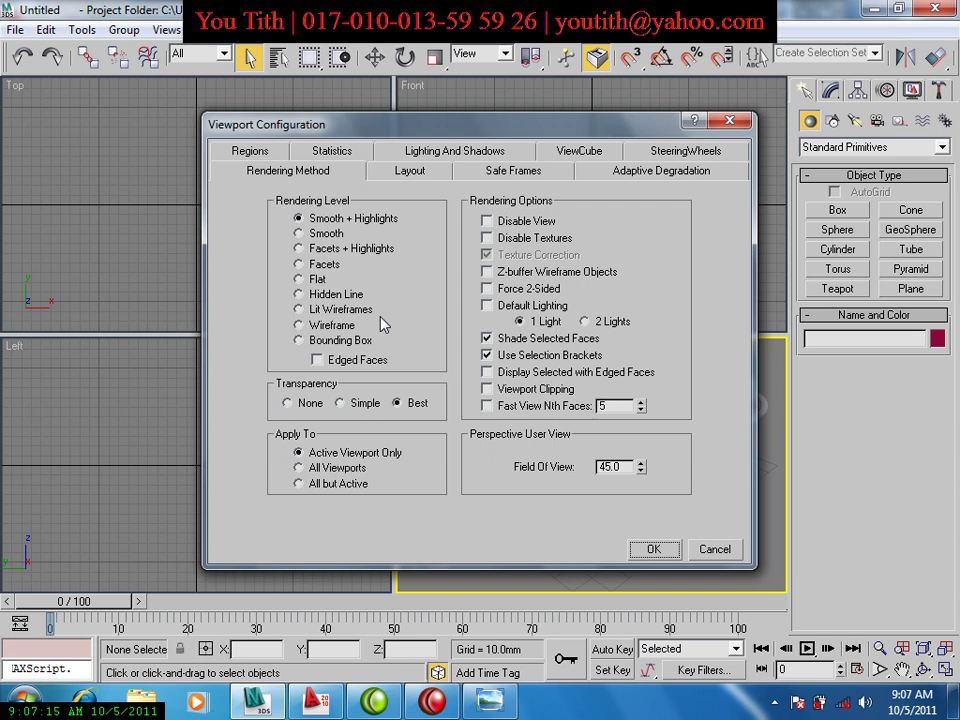
Use a two-pane layout with Top on the left and Perspective on the right.
click(412, 172)
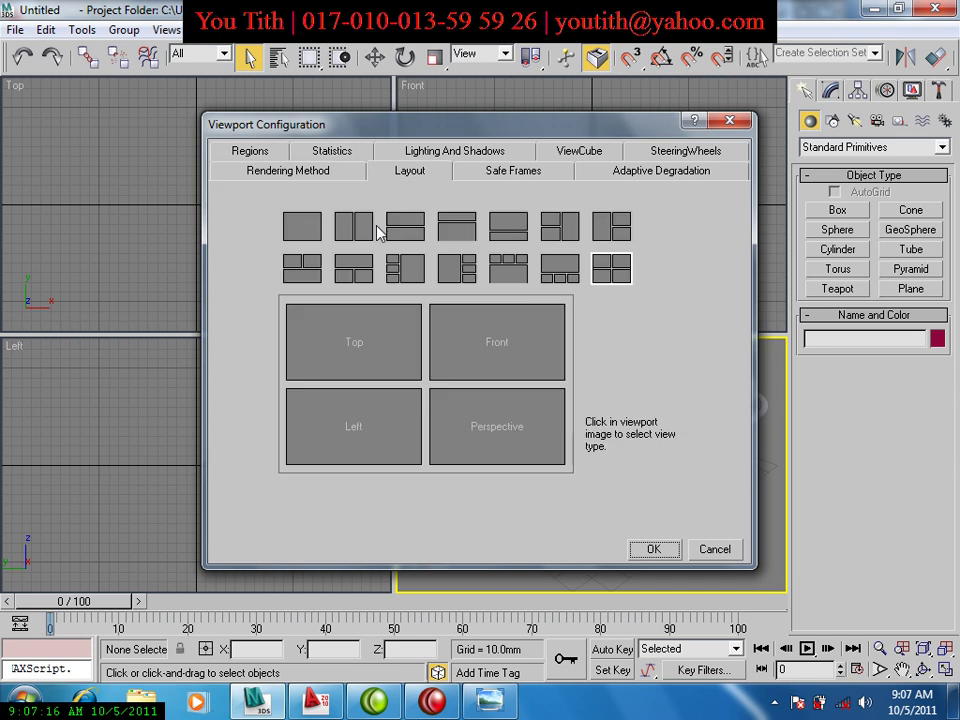
click(365, 227)
click(654, 548)
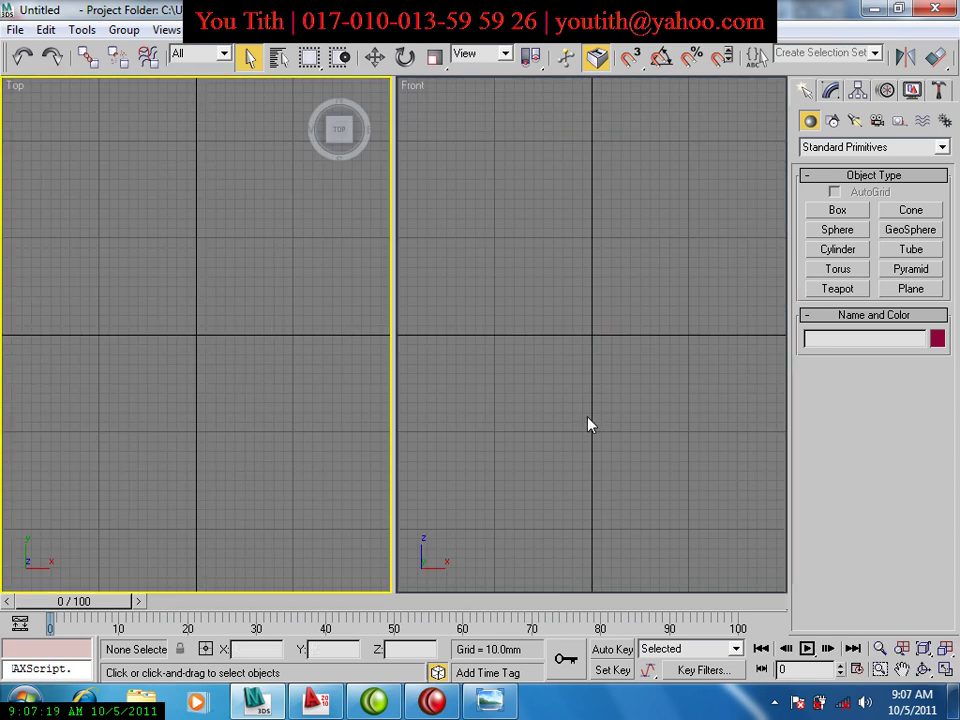
click(587, 449)
key(p)
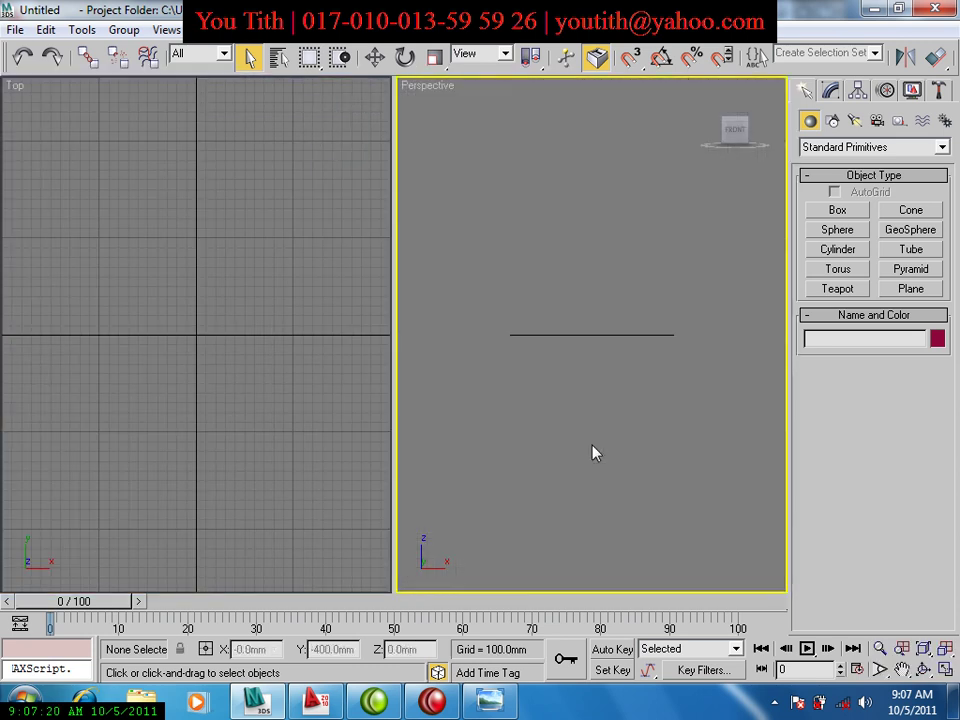
click(15, 30)
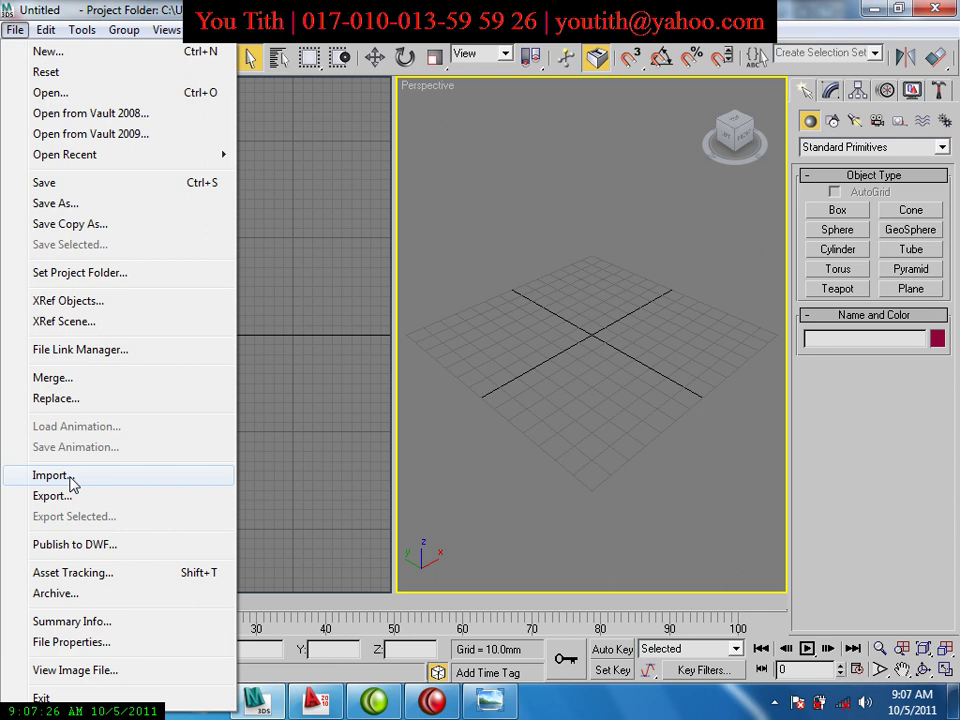
Import the drawing Interial AutoCAD to 3d max-01.dwg from its folder.
click(72, 478)
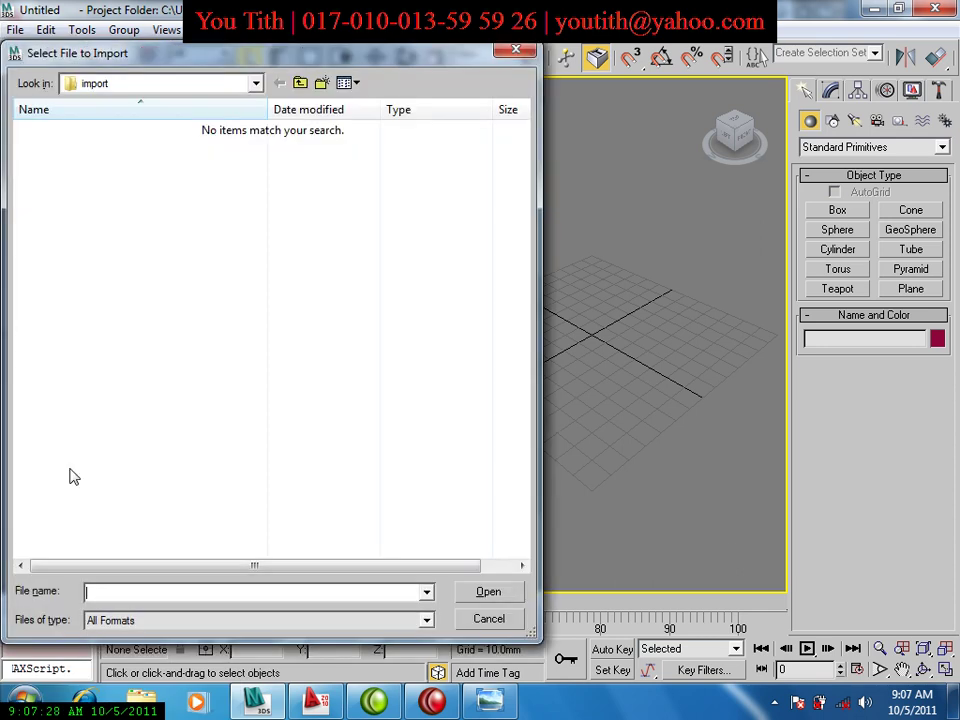
click(133, 86)
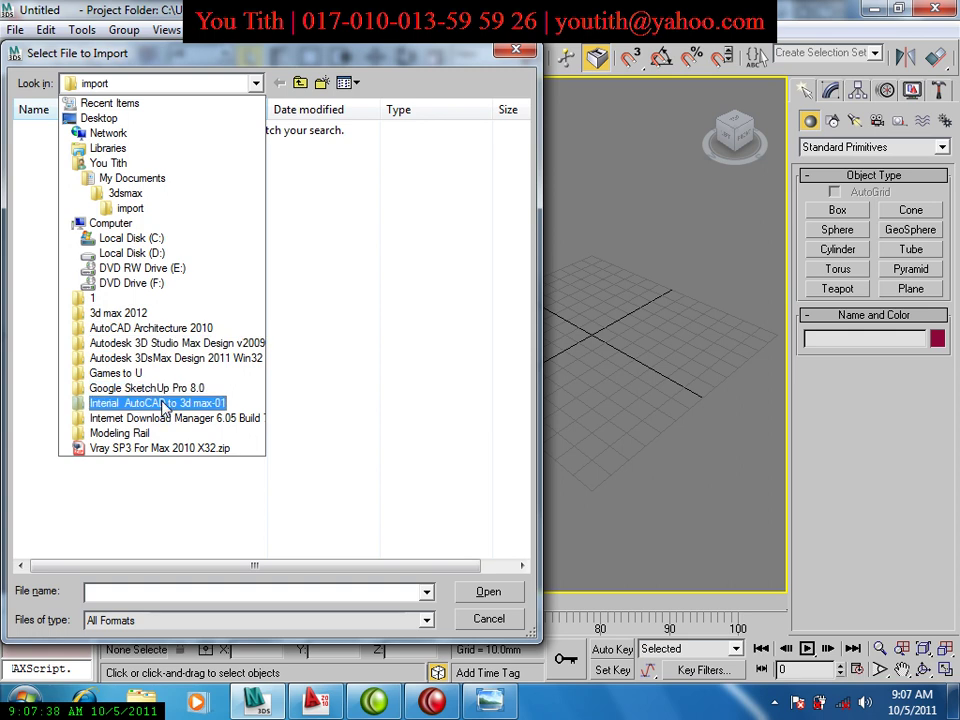
click(162, 402)
click(90, 148)
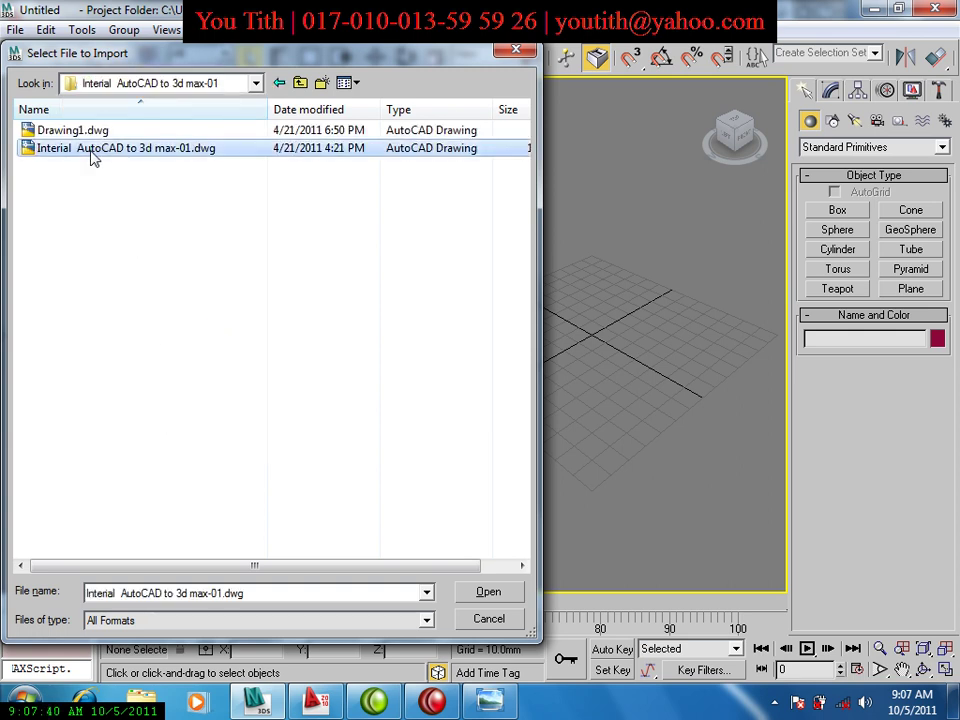
click(490, 594)
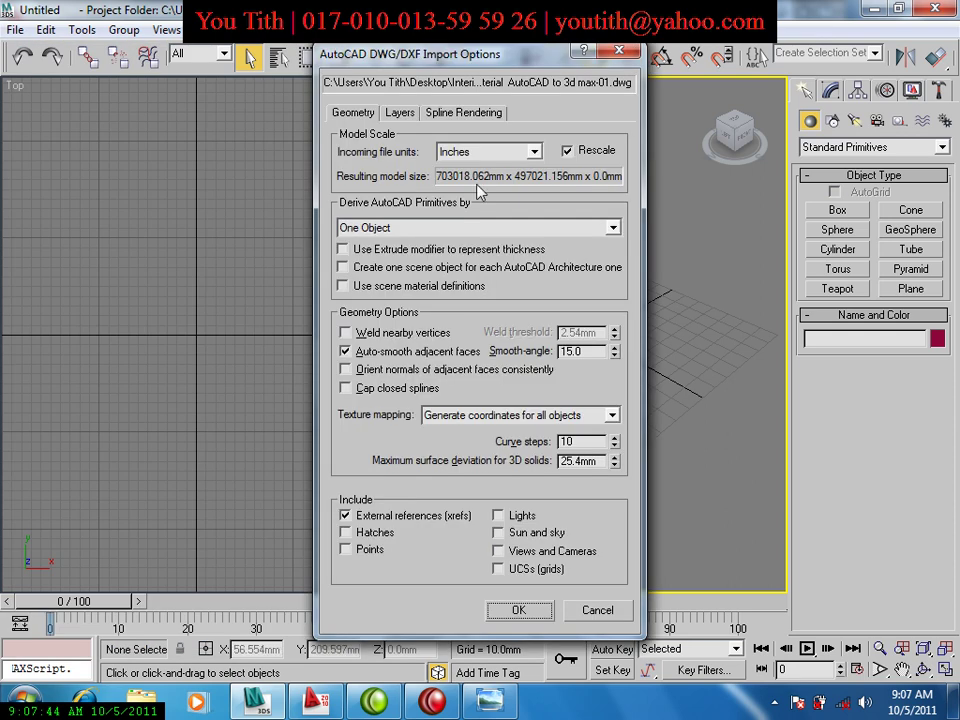
Set incoming units to Millimeters, keep One Object, and run the import.
click(531, 151)
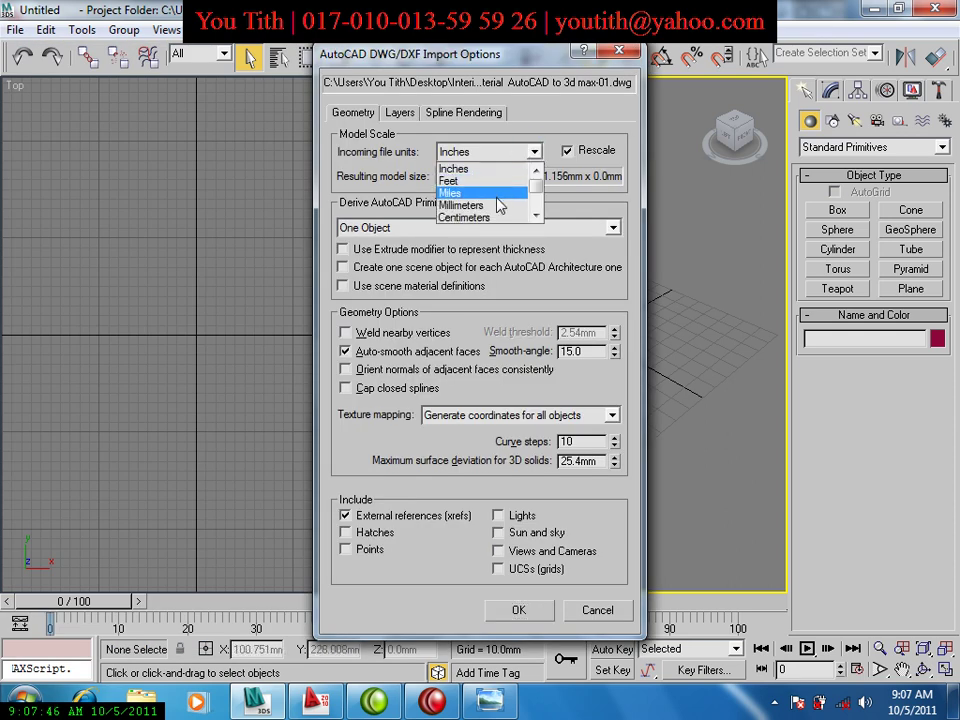
click(499, 207)
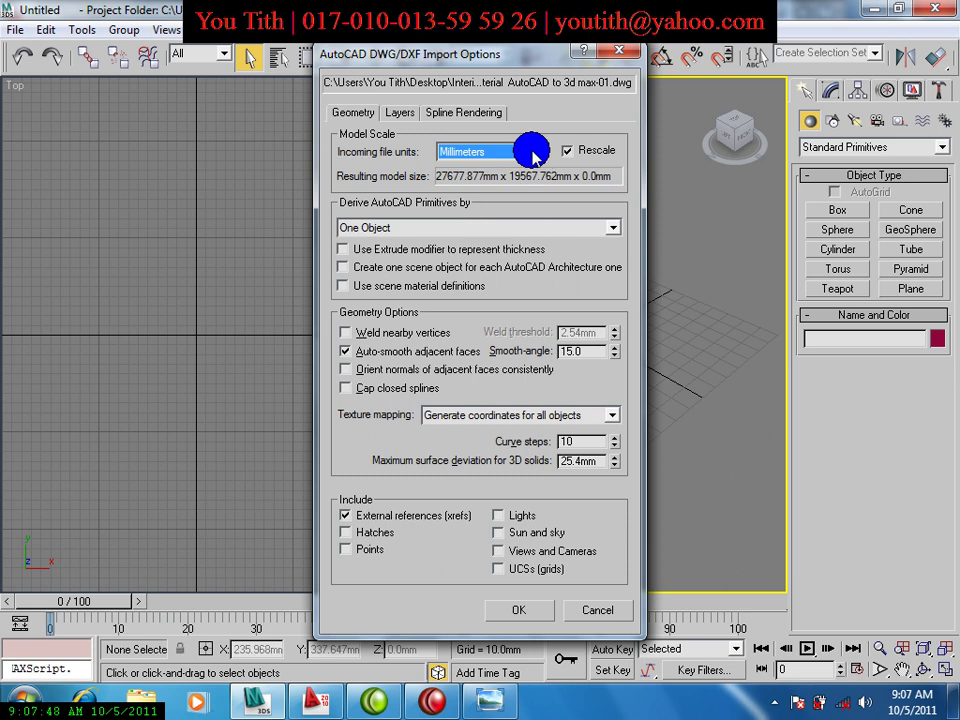
click(531, 151)
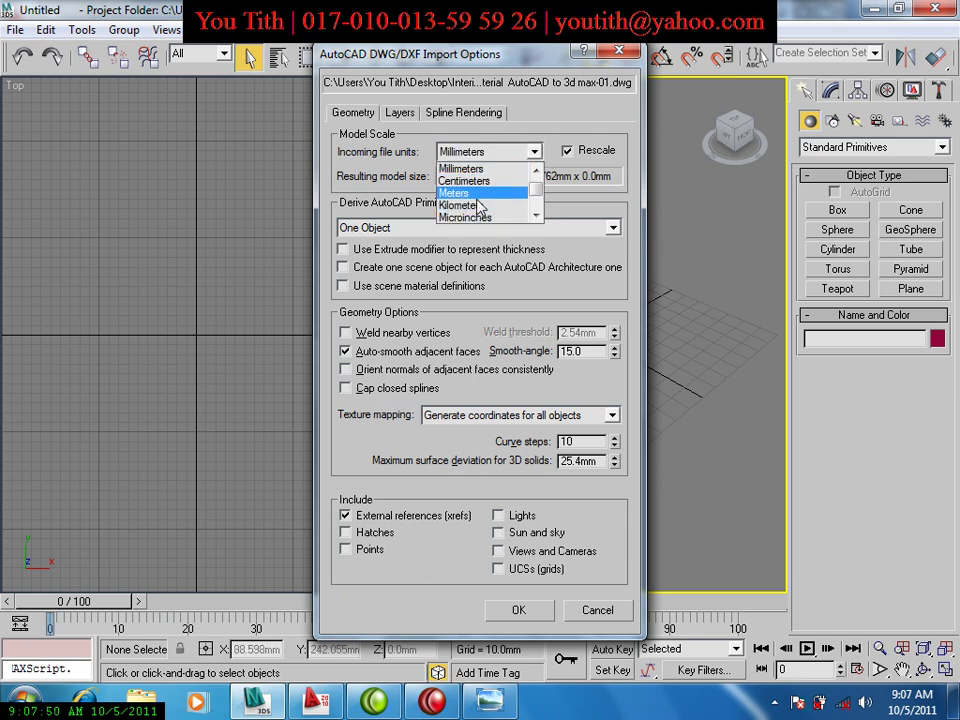
scroll(479, 216, up, 1)
scroll(479, 216, up, 1)
click(484, 208)
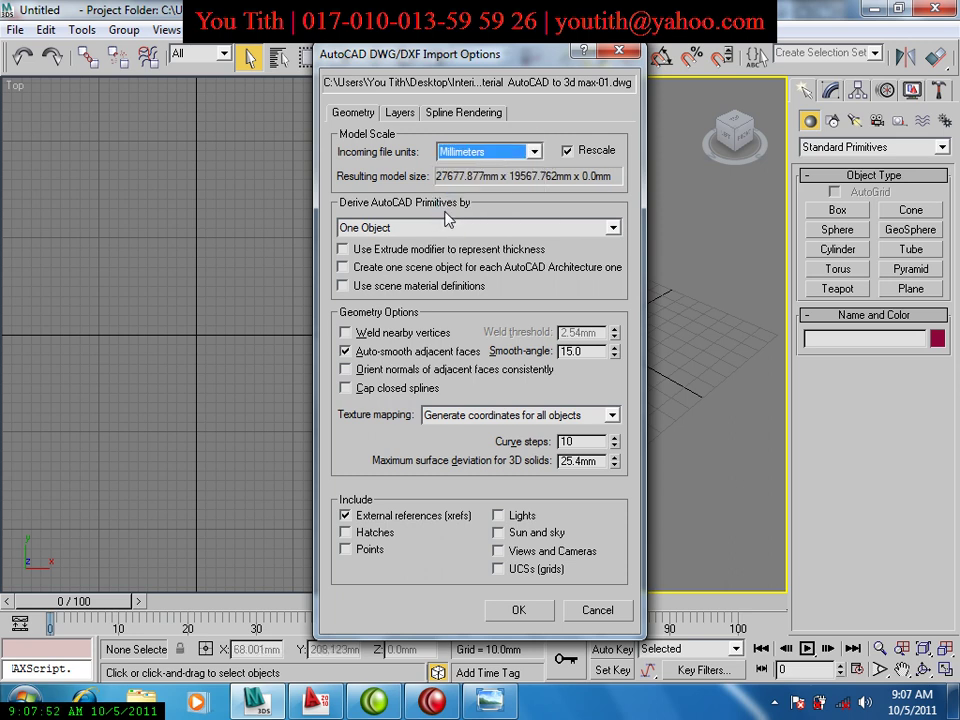
click(440, 228)
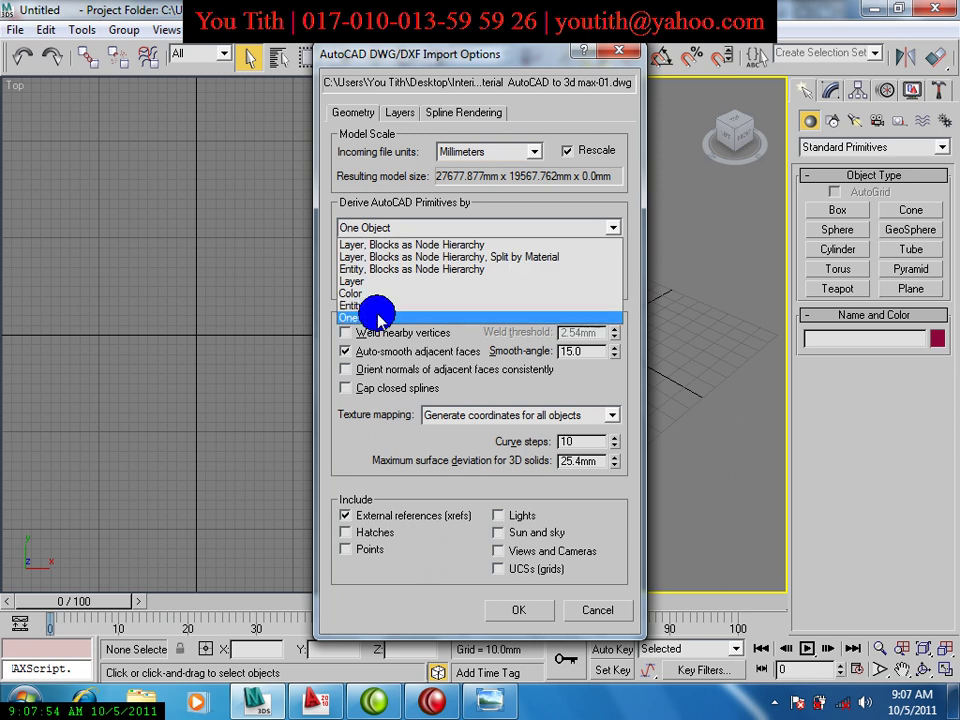
click(375, 316)
click(510, 618)
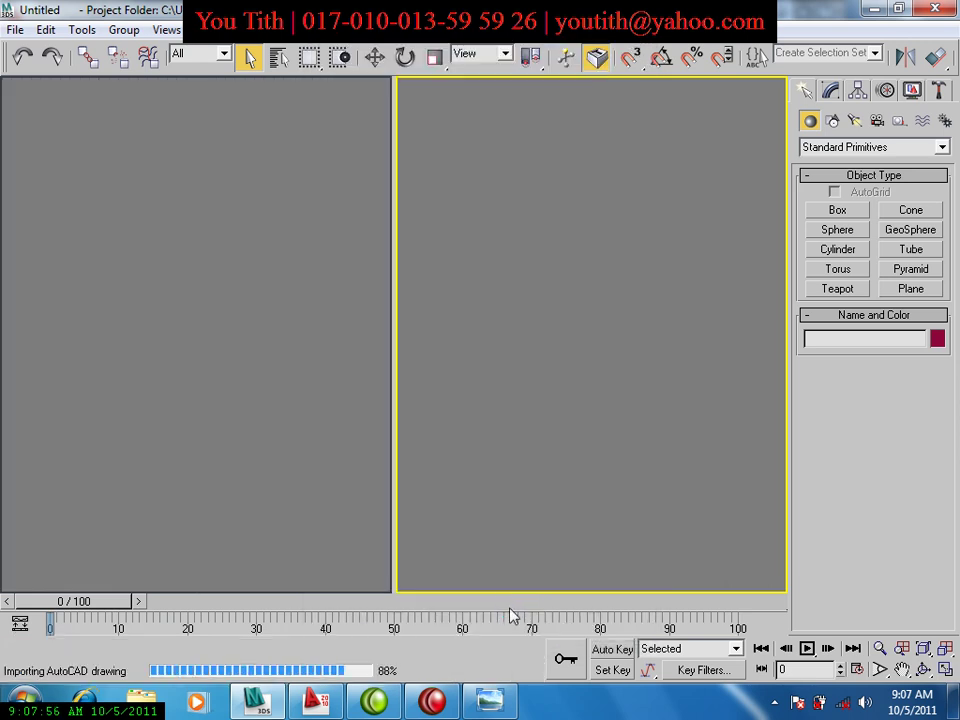
Select the imported drawing, switch to Move, and orbit and zoom to frame it.
click(565, 368)
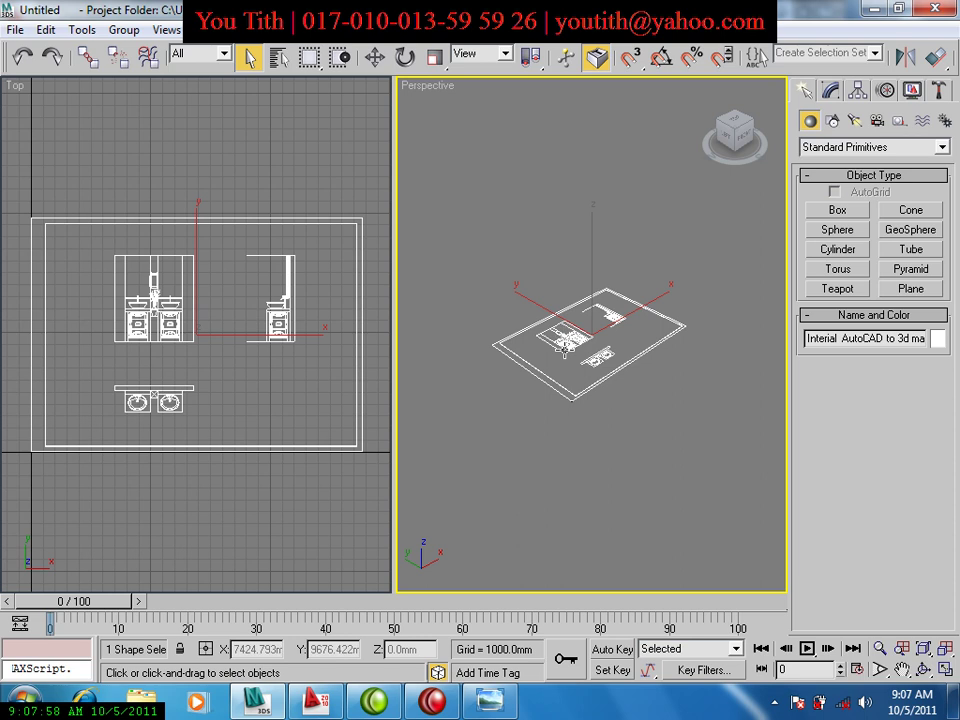
key(w)
mouse_move(610, 462)
alt+middle_down()
mouse_move(606, 508)
mouse_move(636, 459)
mouse_move(591, 381)
mouse_move(572, 398)
mouse_move(568, 425)
alt+middle_up()
scroll(576, 372, up, 2)
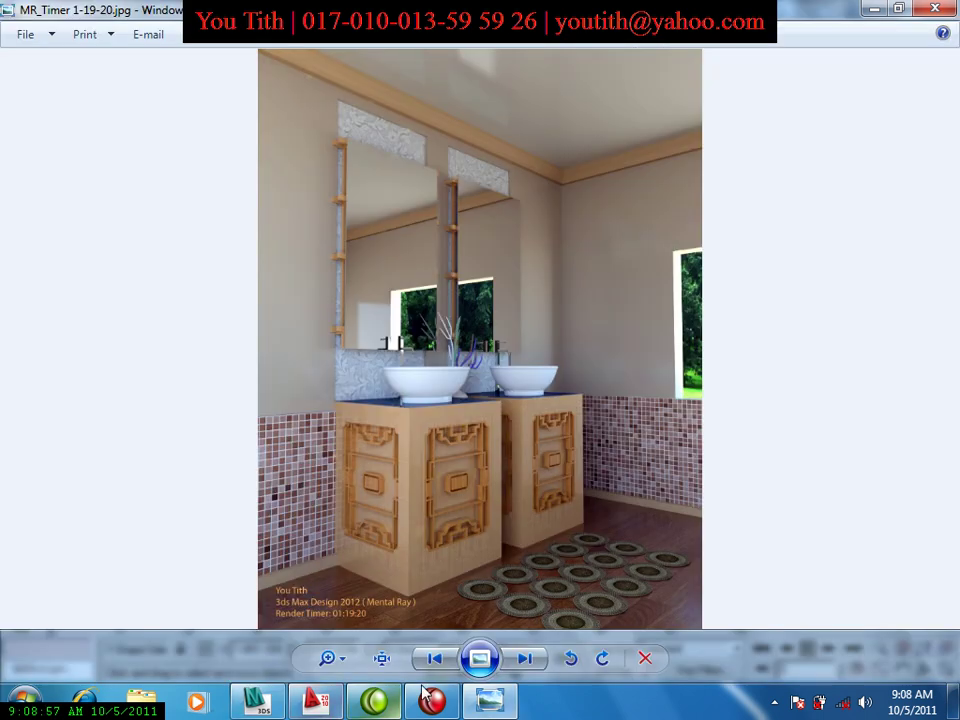
click(432, 703)
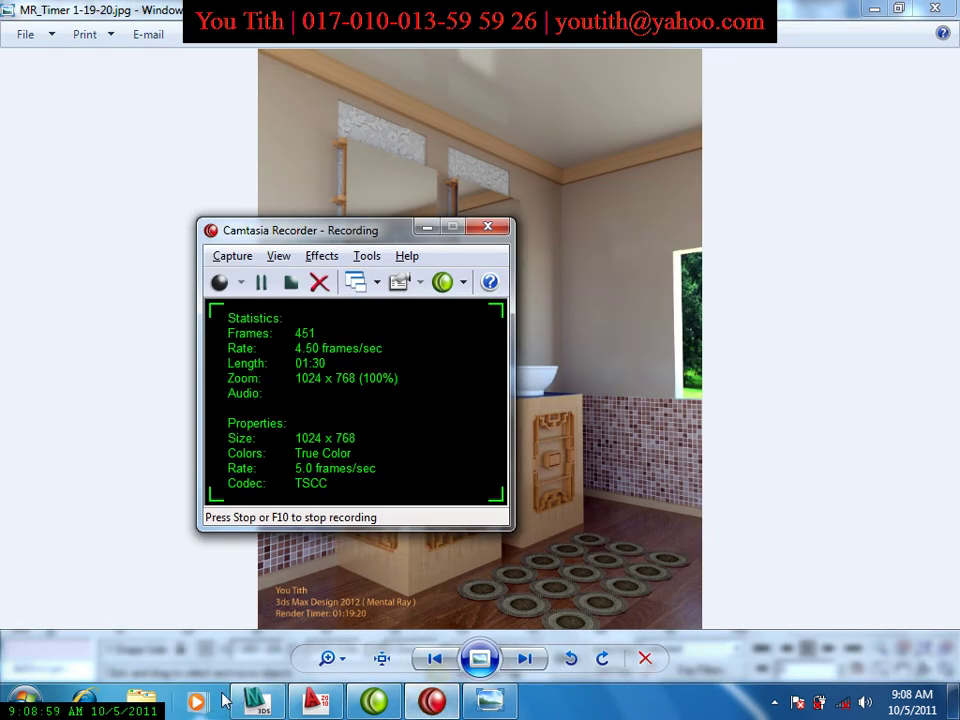
click(263, 706)
scroll(377, 450, up, 2)
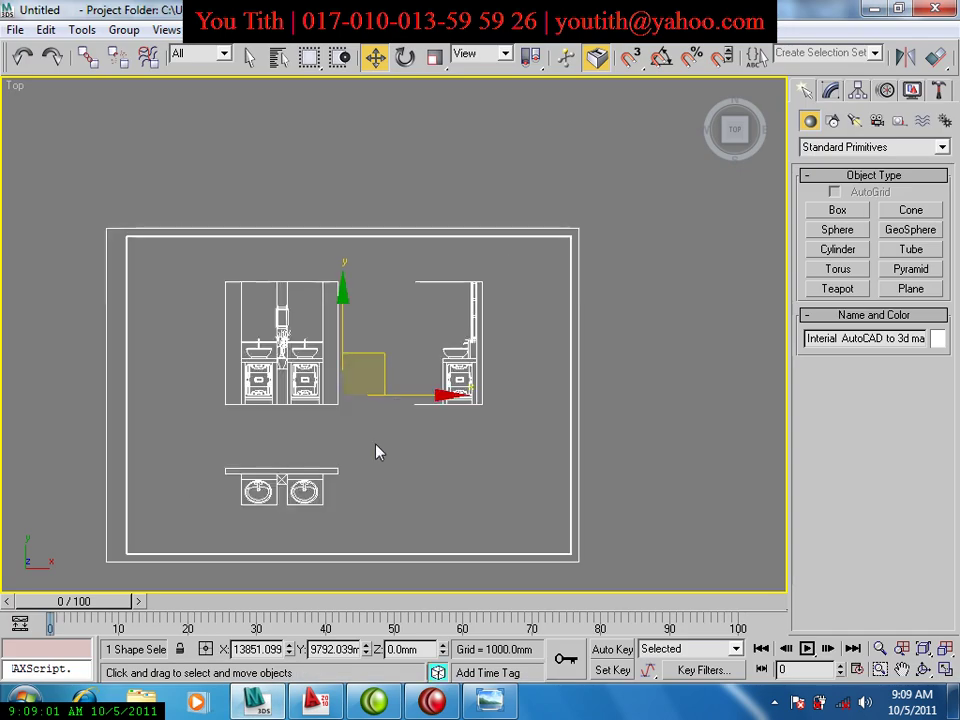
scroll(375, 440, down, 2)
scroll(376, 436, up, 2)
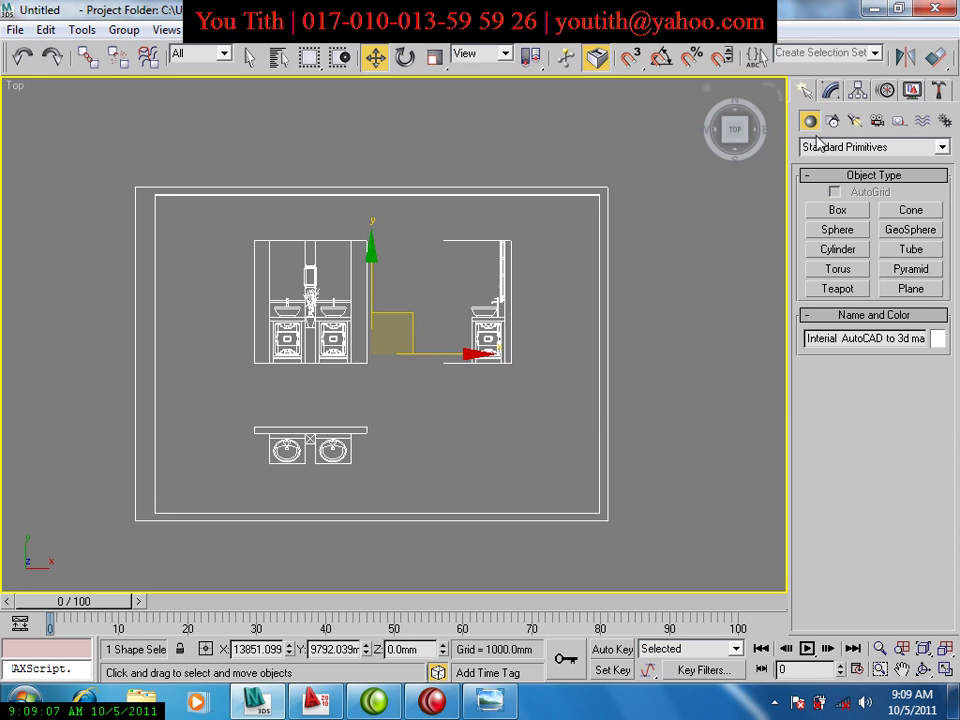
Convert the drawing to an Editable Spline and delete the outer border rectangles.
click(829, 91)
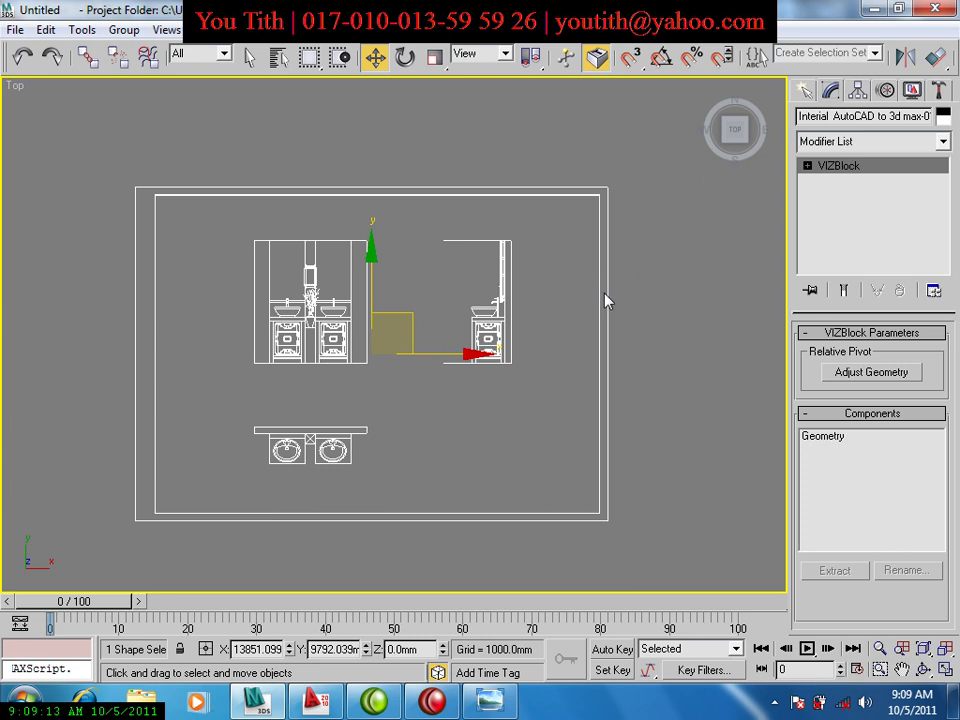
right_click(604, 300)
mouse_move(638, 462)
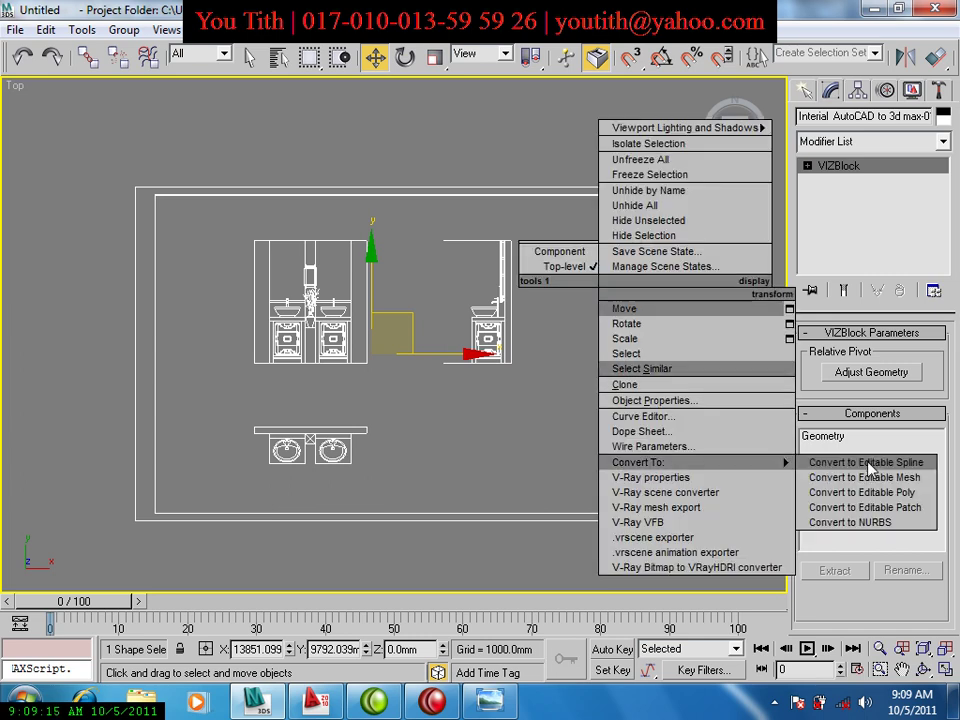
click(873, 467)
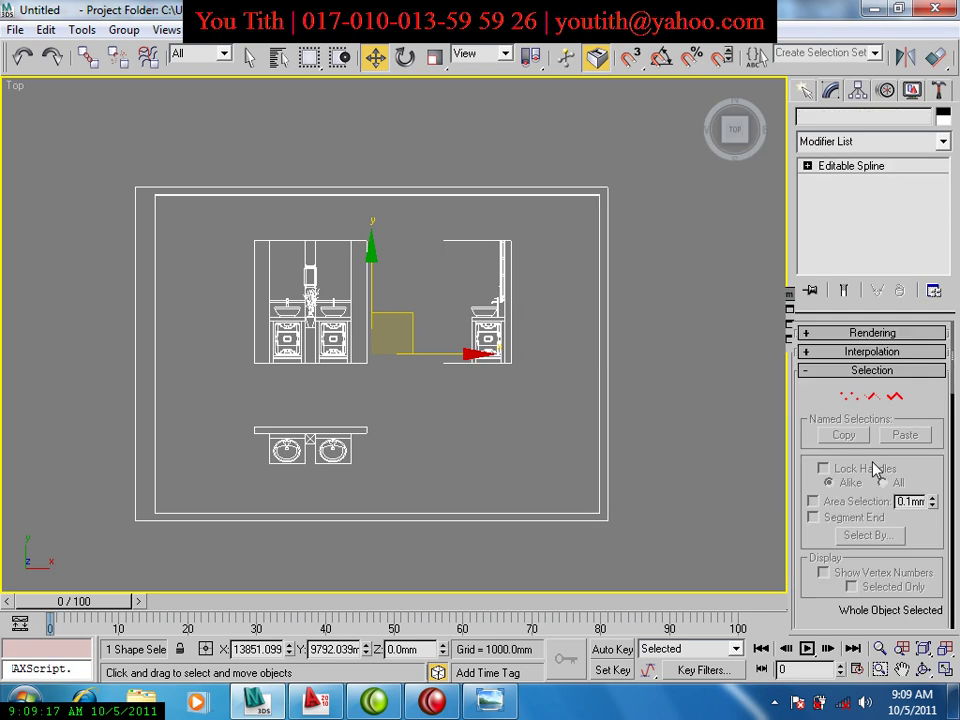
click(806, 166)
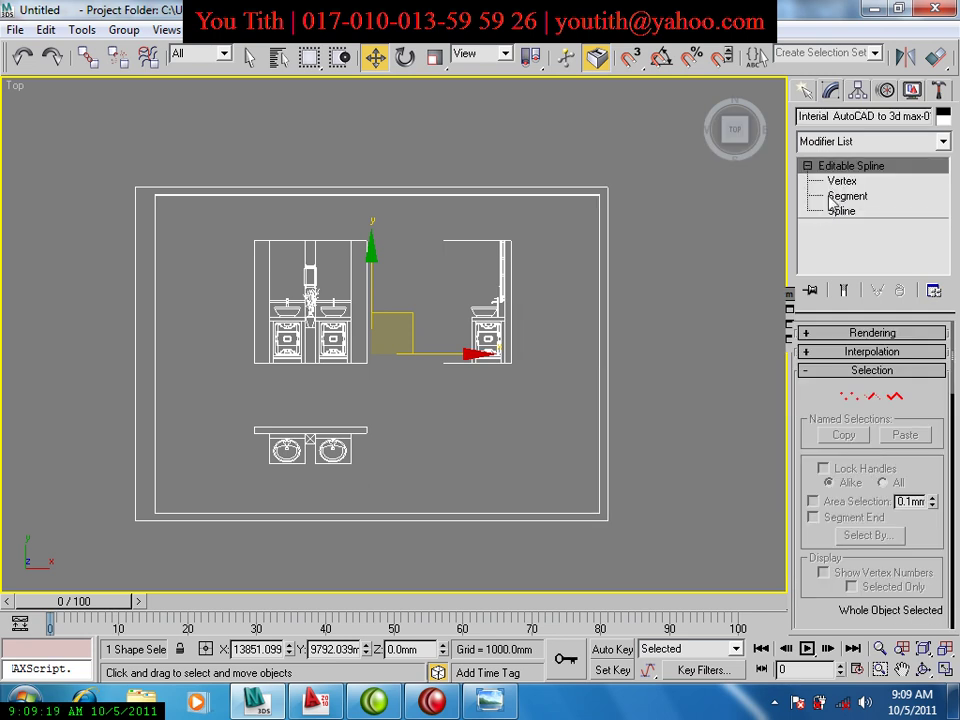
click(840, 211)
drag(648, 256, 578, 367)
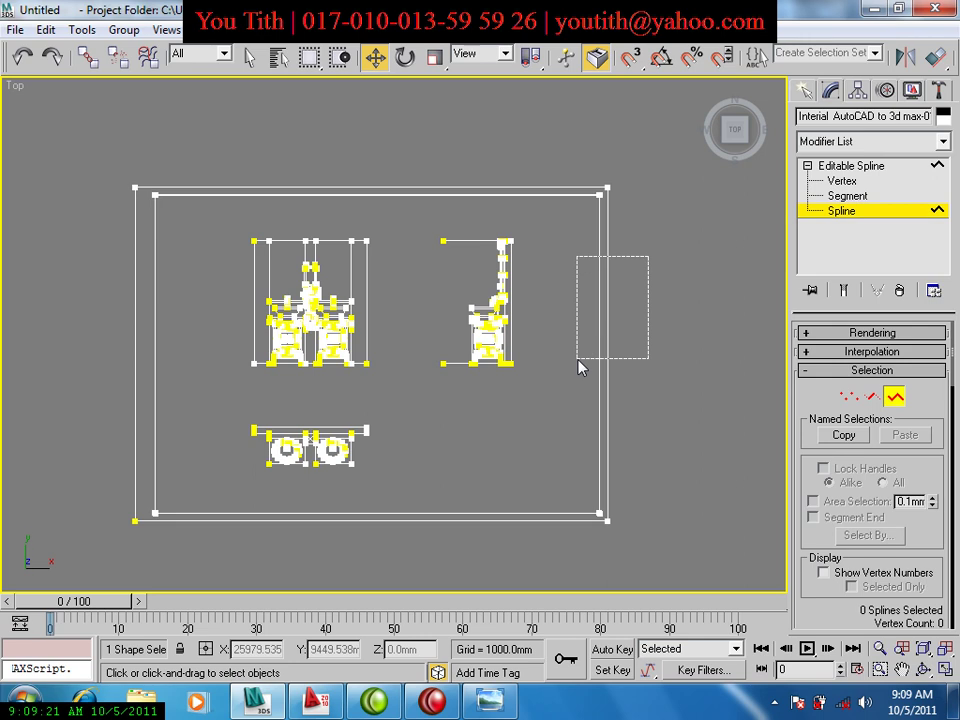
key(Delete)
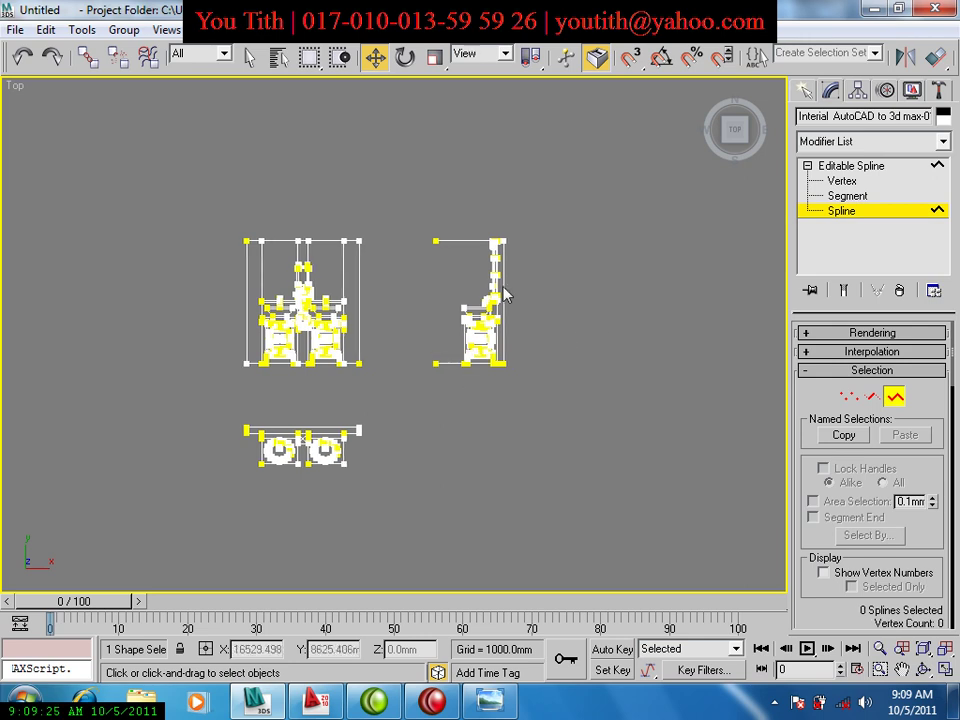
Select all 49 splines of the plan drawing.
scroll(430, 350, up, 3)
middle_drag(505, 292, 510, 272)
scroll(495, 310, down, 1)
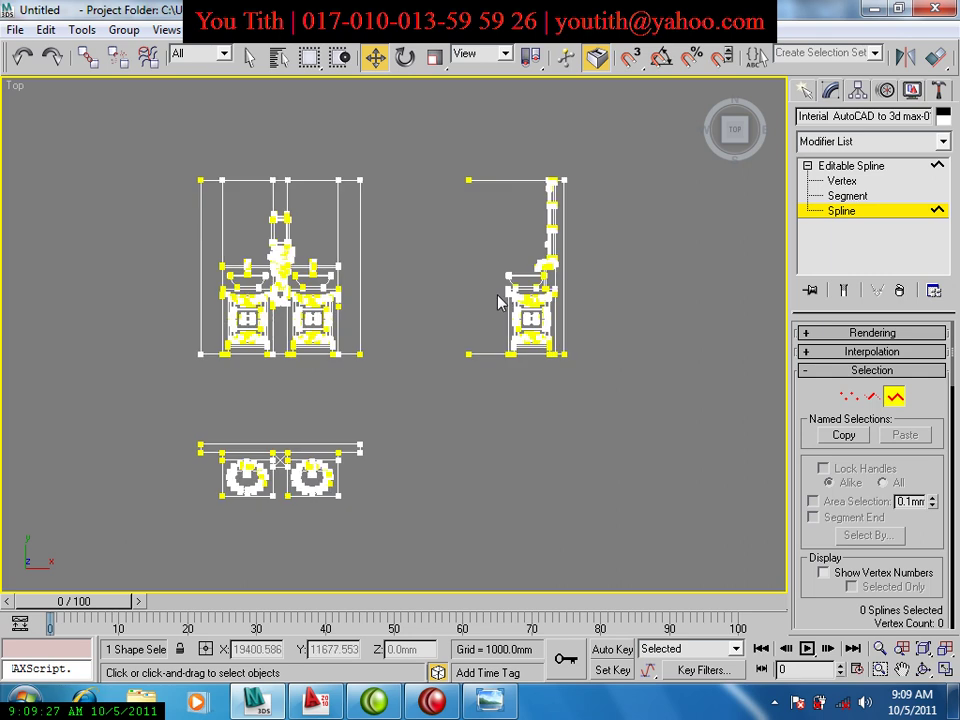
drag(366, 141, 152, 364)
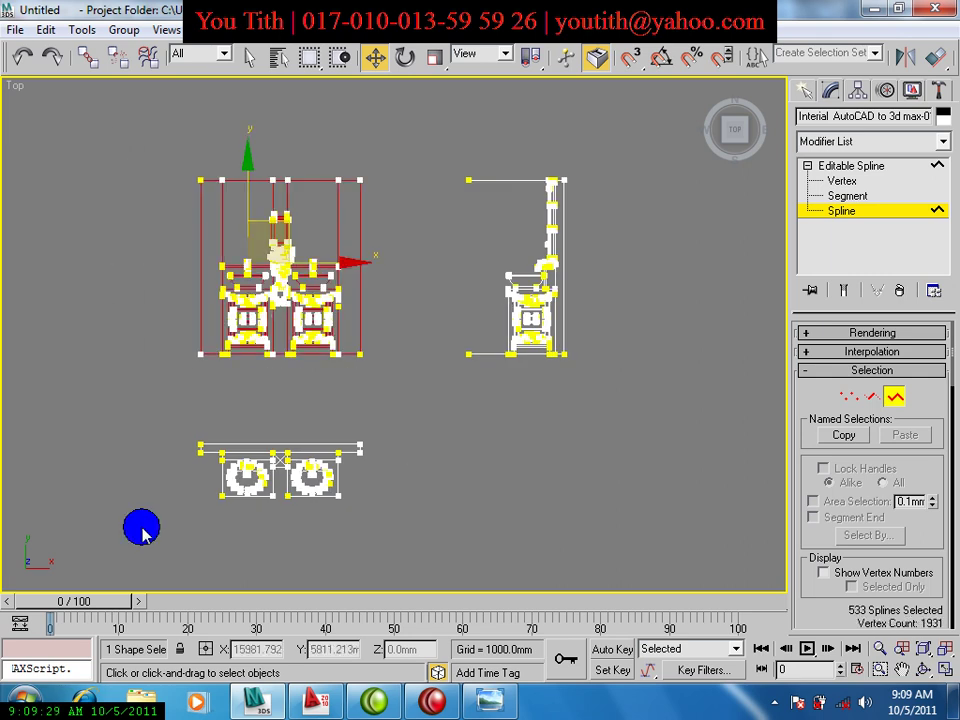
mouse_move(139, 525)
mouse_down()
mouse_move(385, 420)
mouse_move(610, 140)
mouse_up()
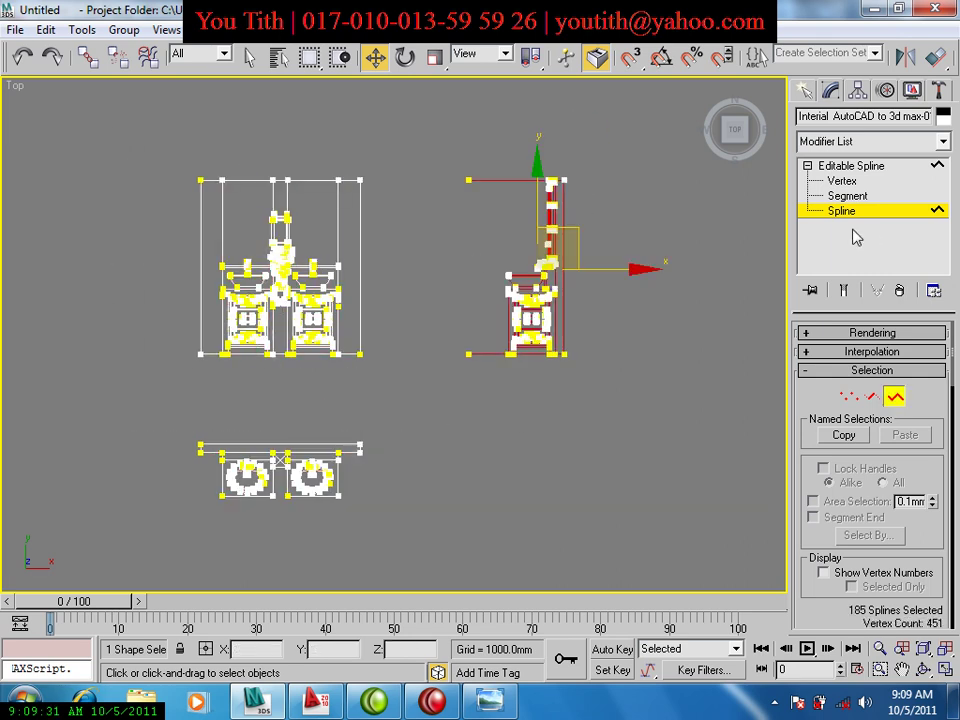
drag(428, 397, 146, 561)
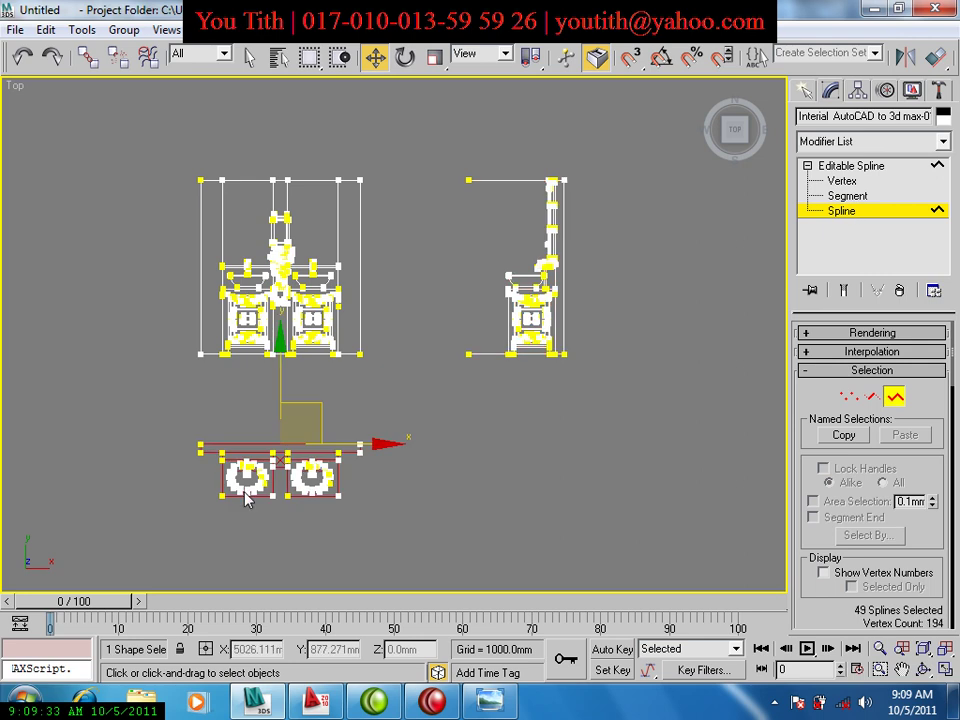
Detach the selected plan splines as a separate shape named Plan.
drag(855, 493, 797, 484)
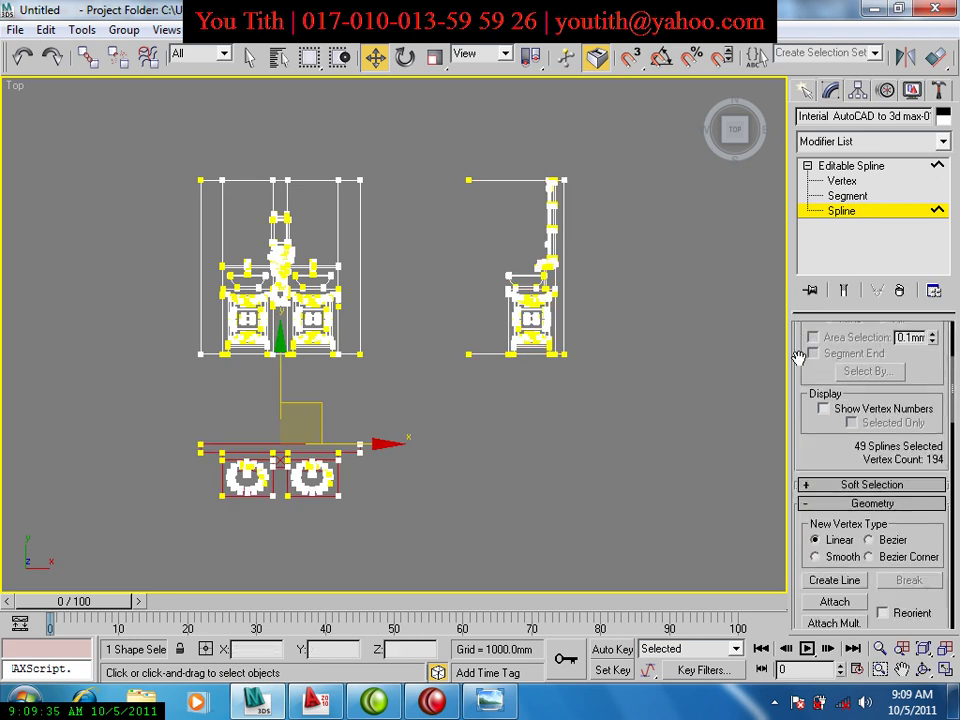
scroll(875, 511, down, 3)
drag(883, 509, 858, 455)
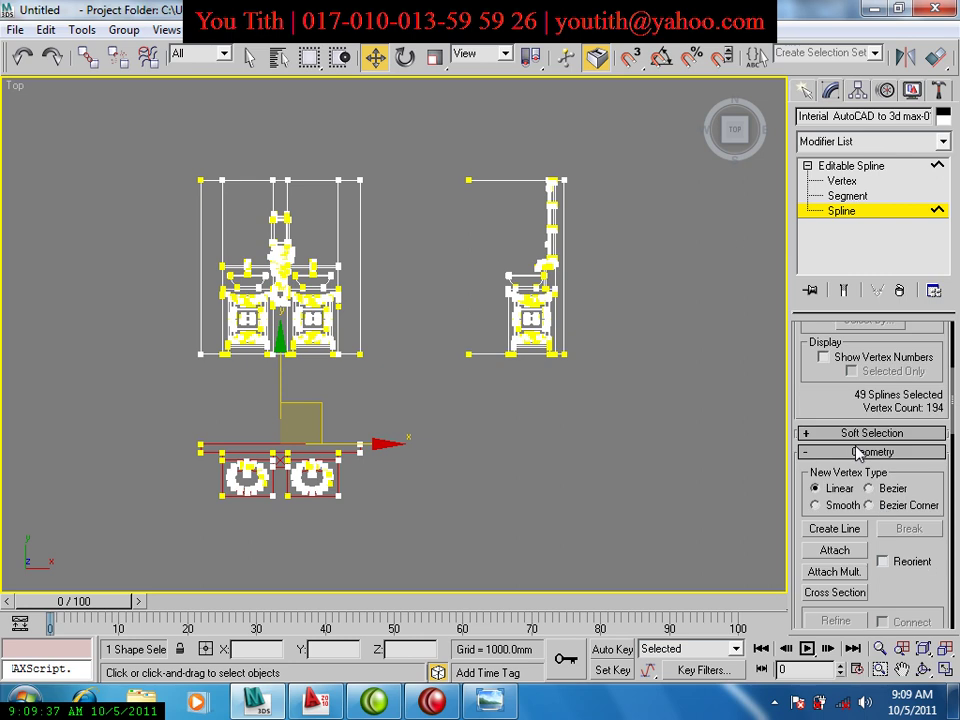
scroll(866, 500, down, 5)
scroll(866, 505, down, 5)
scroll(862, 509, down, 6)
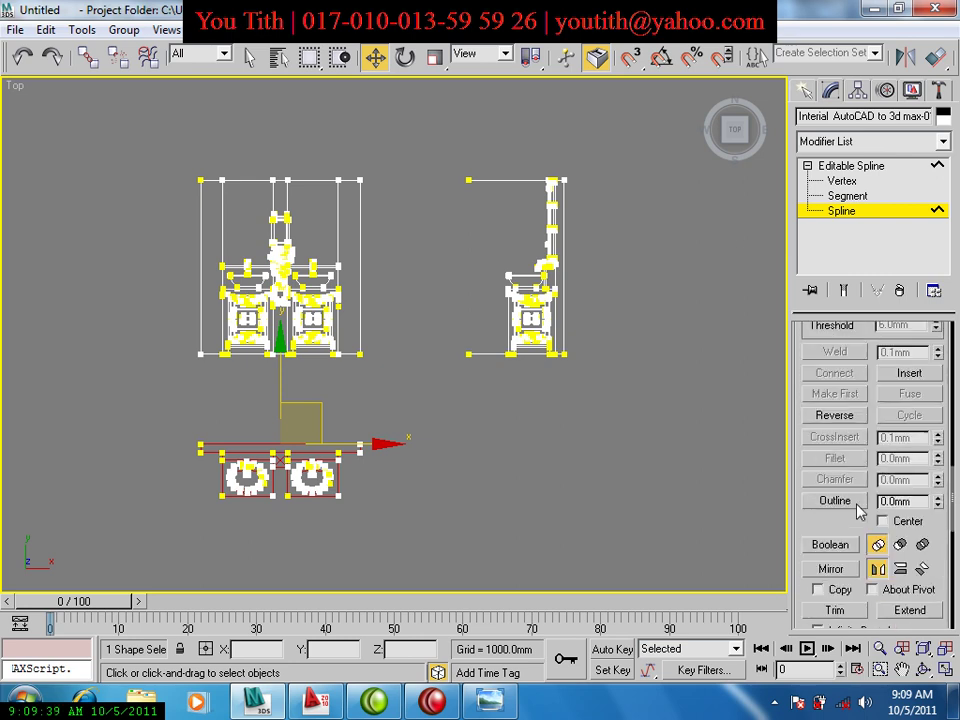
scroll(855, 508, down, 4)
scroll(840, 482, down, 3)
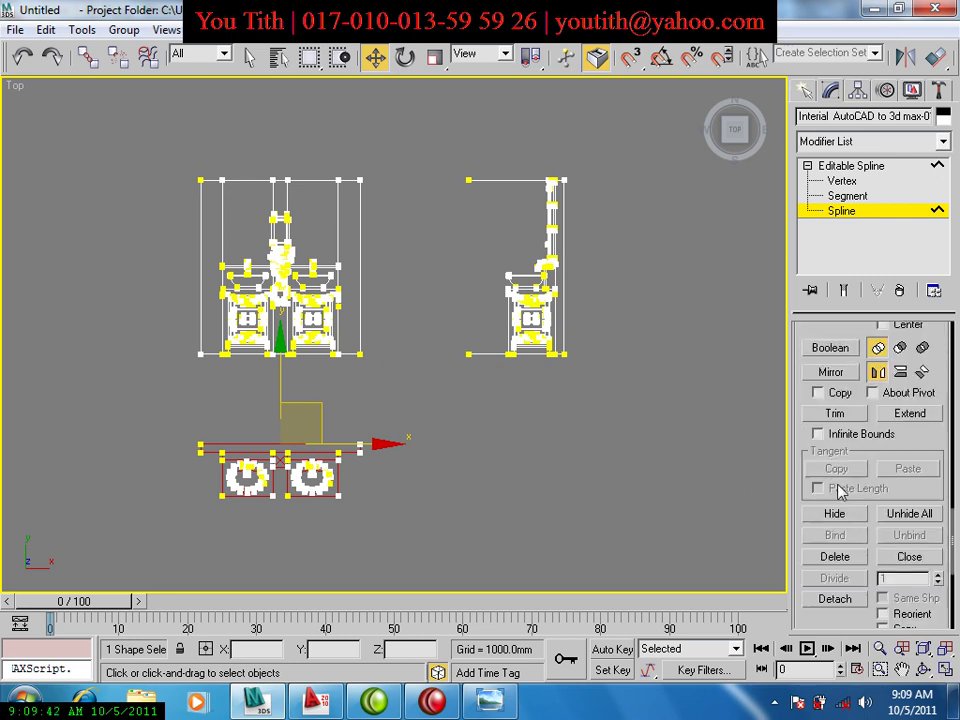
scroll(841, 500, down, 3)
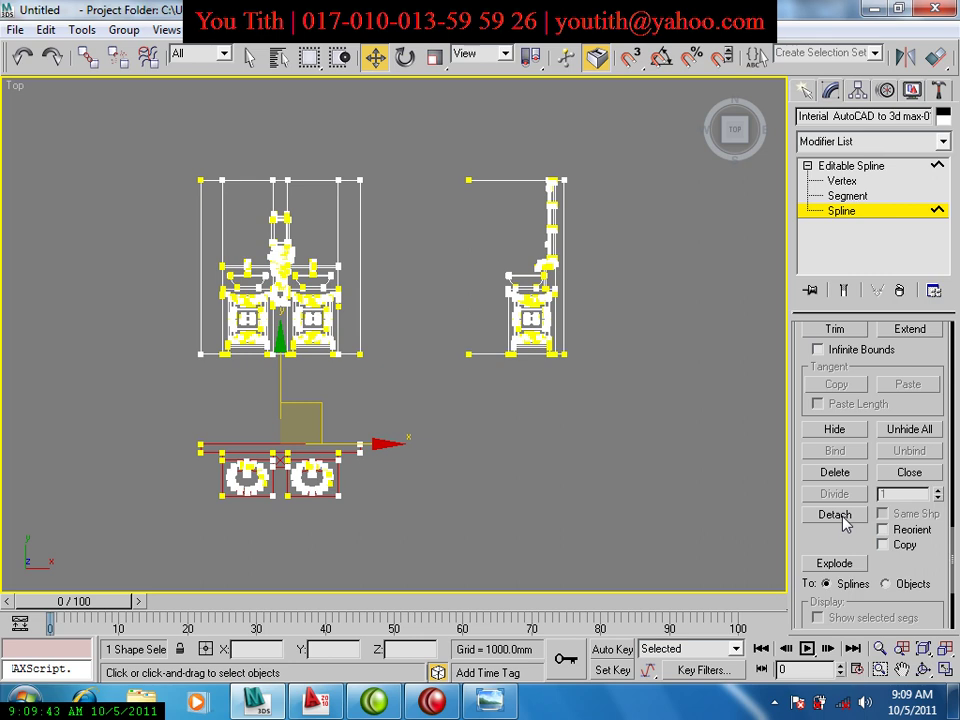
click(840, 516)
text(Plan)
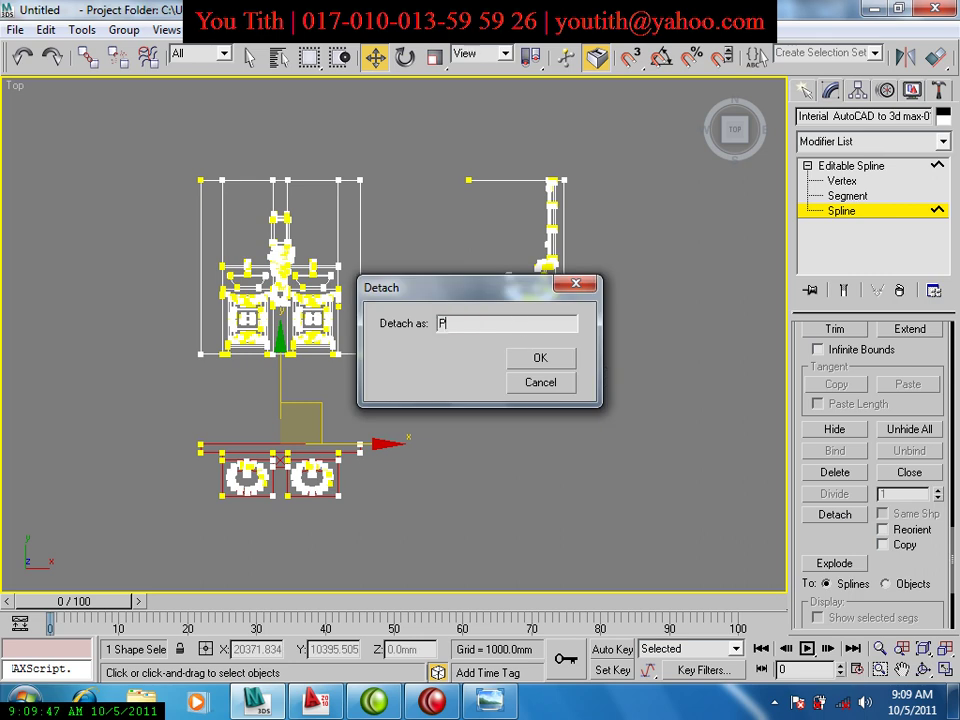
click(549, 360)
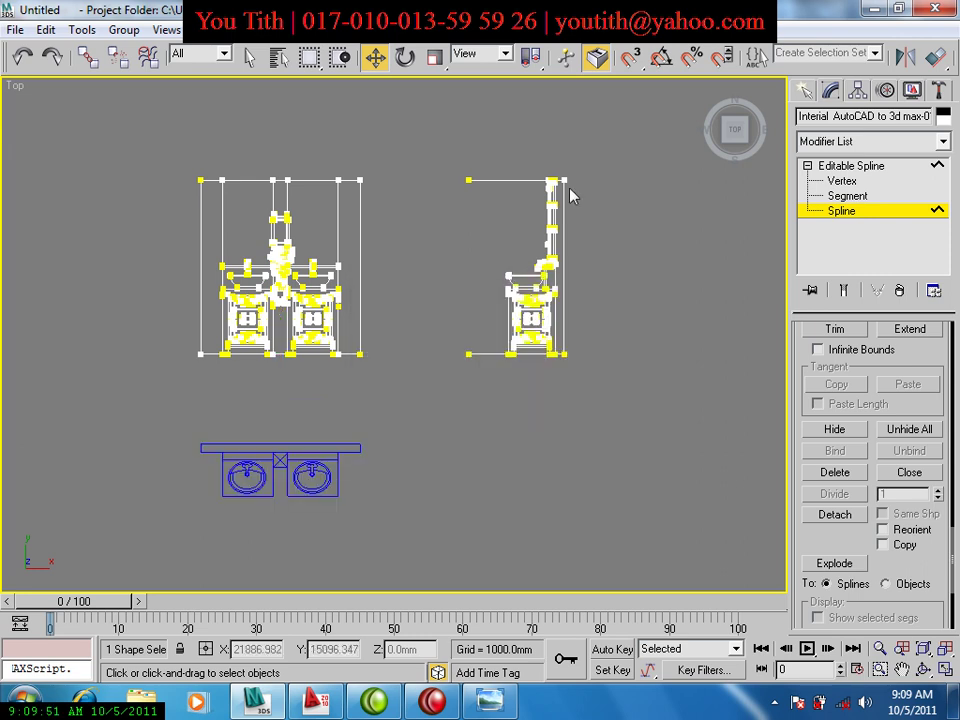
Detach the side elevation splines as a shape named L_View.
drag(578, 135, 446, 414)
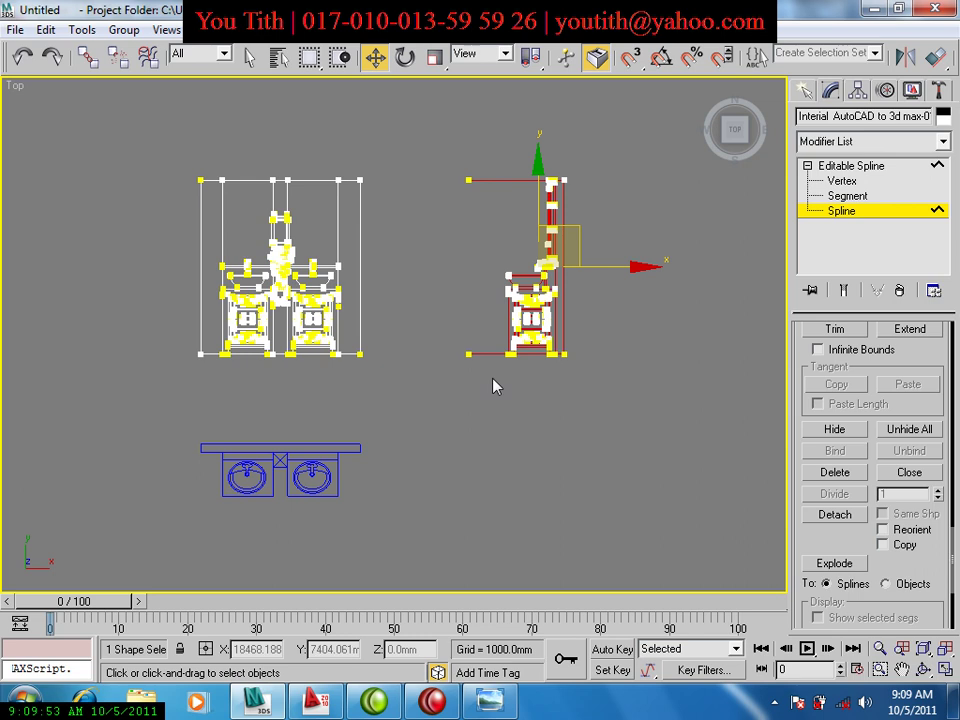
click(829, 517)
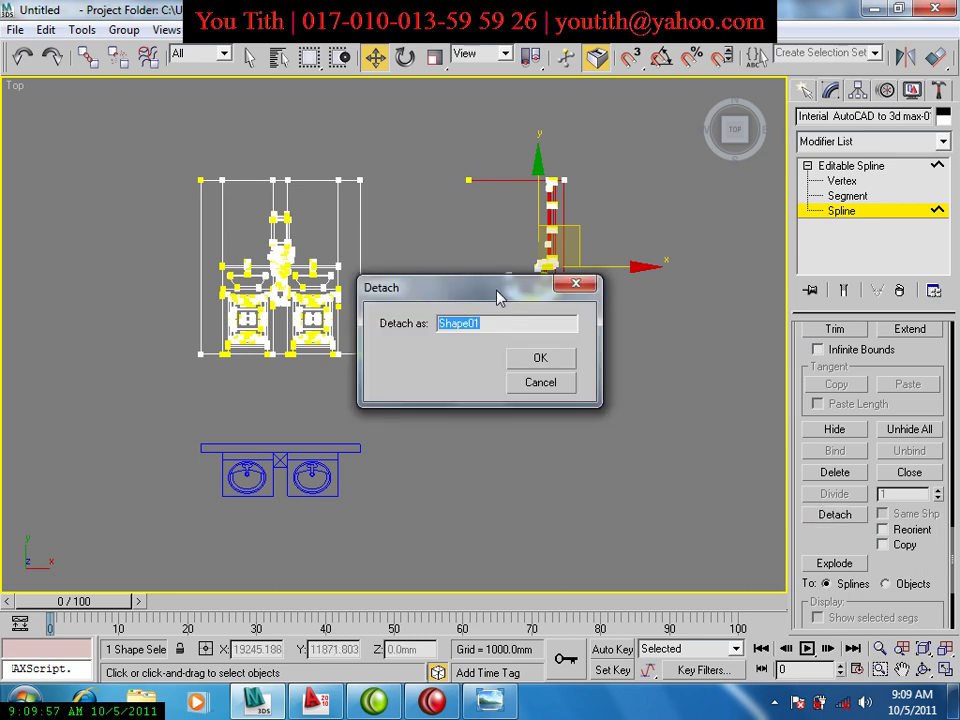
text(L_View)
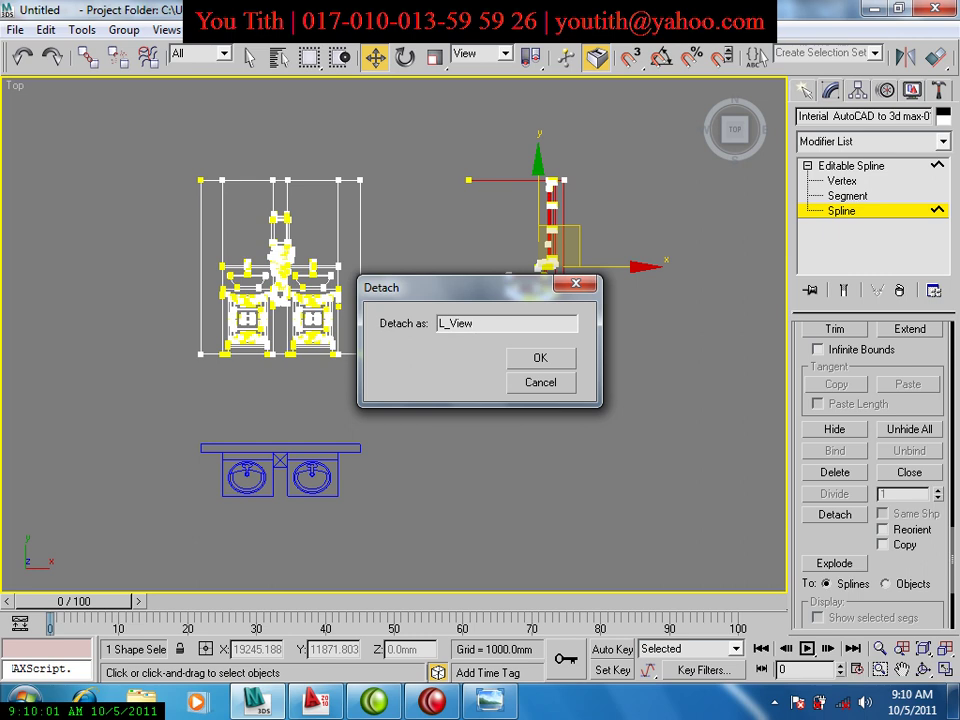
click(548, 362)
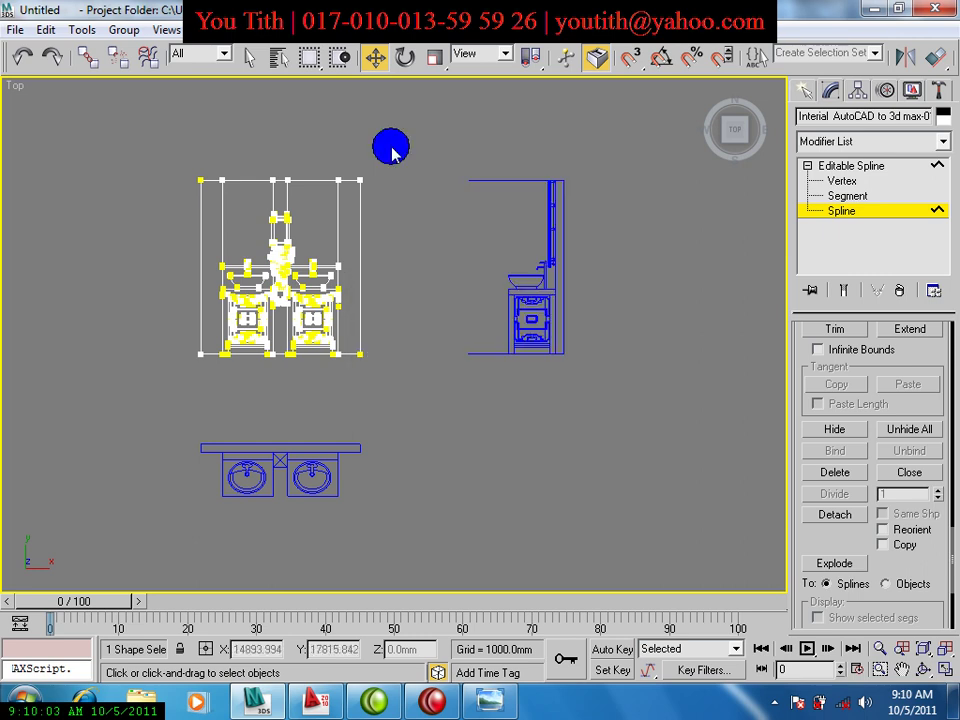
Detach the front elevation splines as F_View and return to object level.
drag(391, 148, 133, 400)
middle_drag(244, 146, 251, 168)
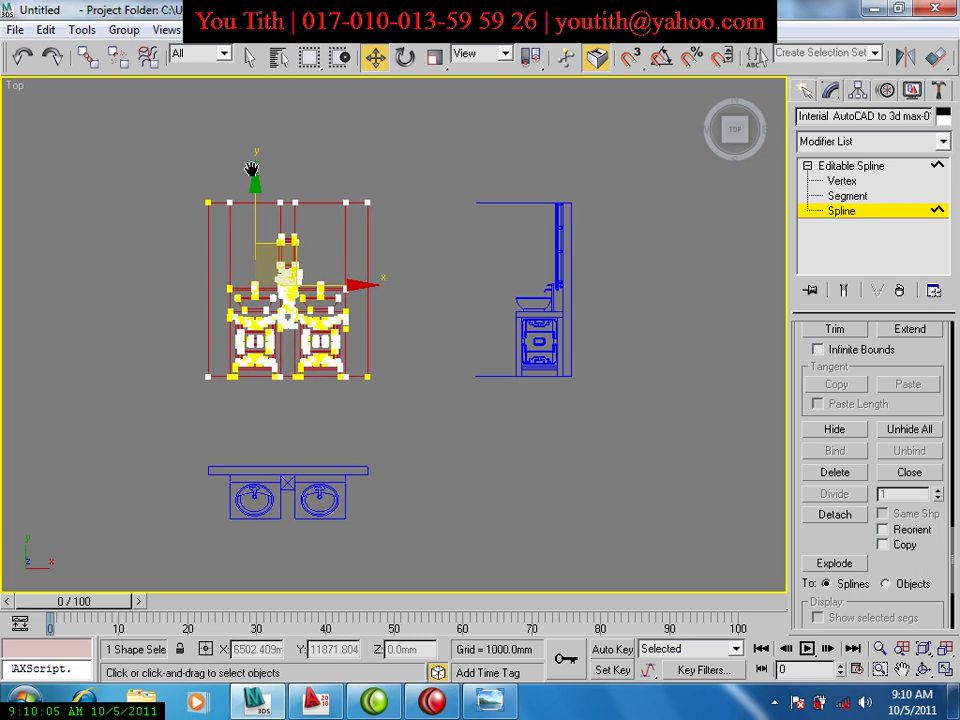
scroll(251, 168, up, 2)
middle_drag(334, 240, 402, 237)
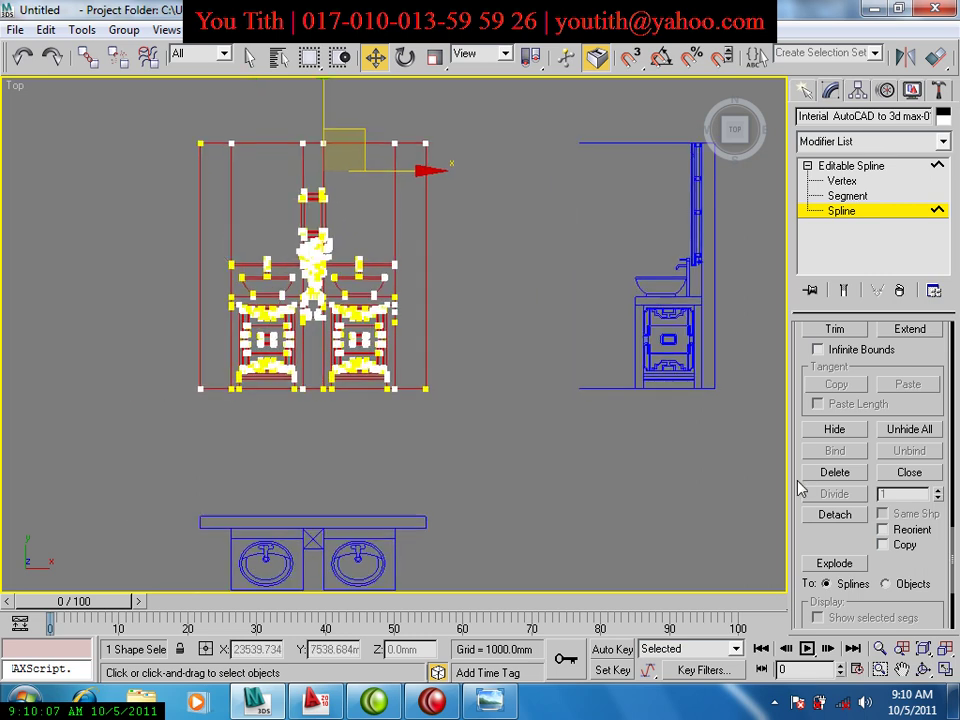
click(835, 514)
text(F_View)
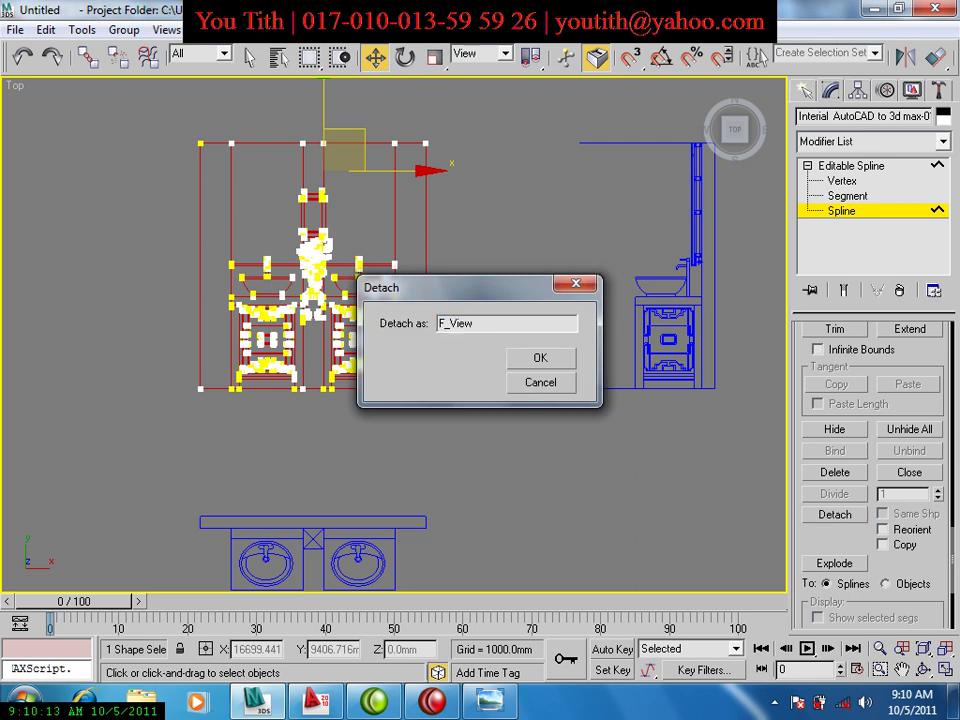
click(545, 362)
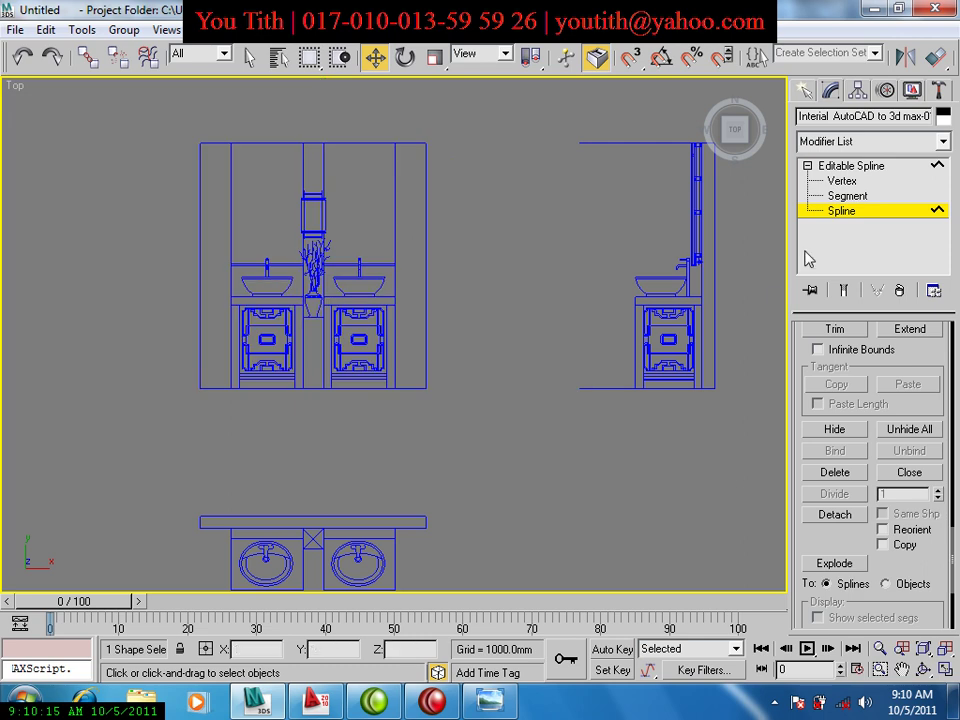
click(830, 215)
scroll(437, 385, down, 3)
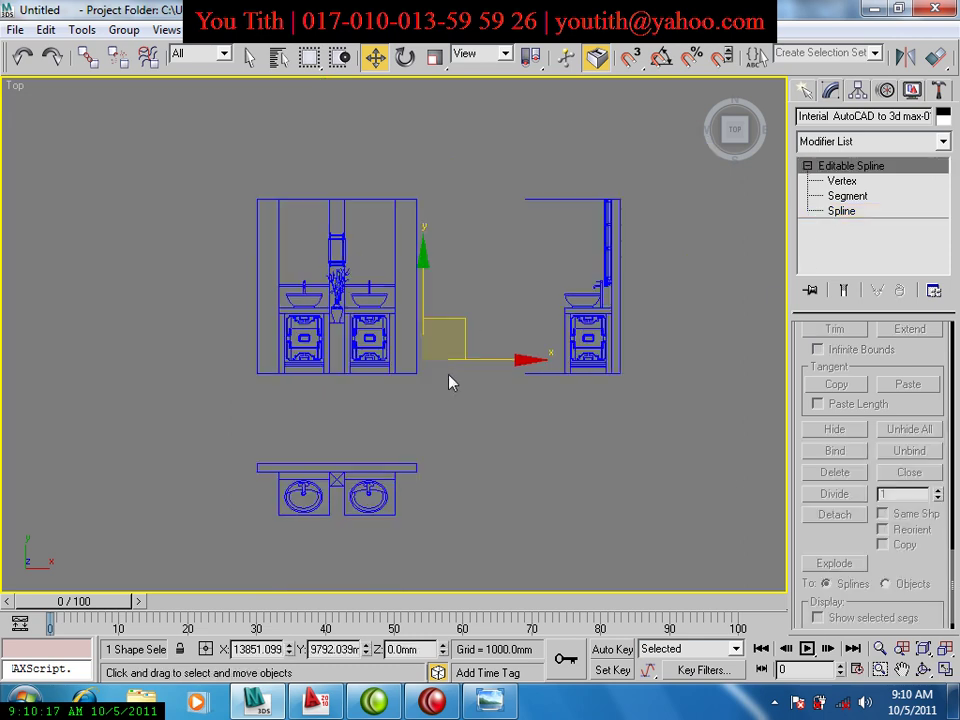
scroll(446, 380, down, 1)
mouse_move(501, 214)
mouse_down()
mouse_move(284, 219)
mouse_move(223, 231)
mouse_move(165, 405)
mouse_move(234, 180)
mouse_move(175, 261)
mouse_move(259, 191)
mouse_move(246, 208)
mouse_move(232, 207)
mouse_up()
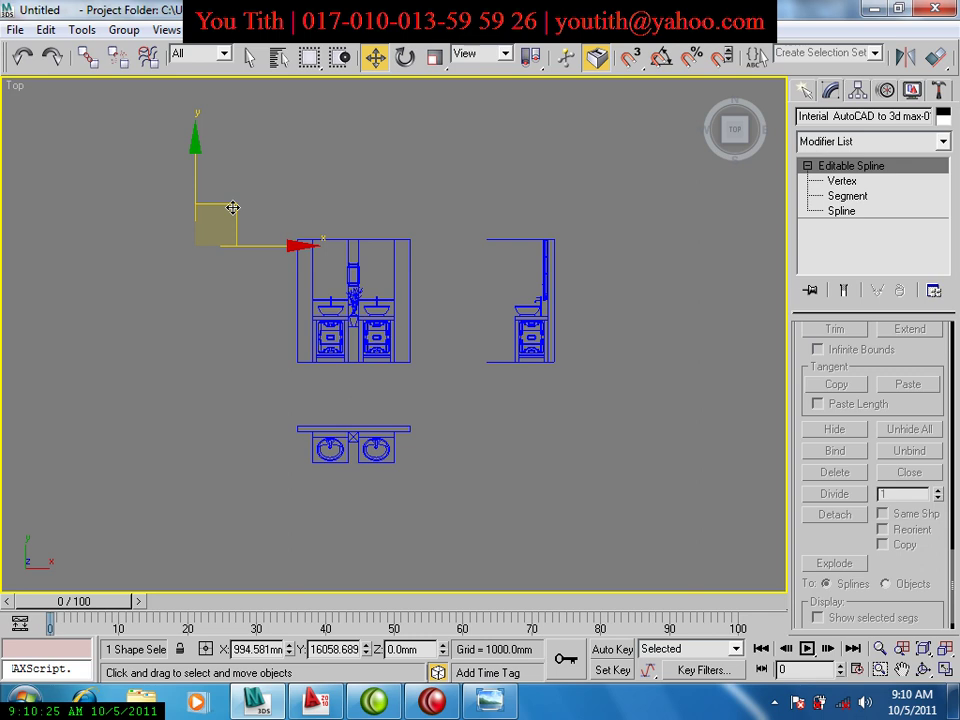
click(248, 225)
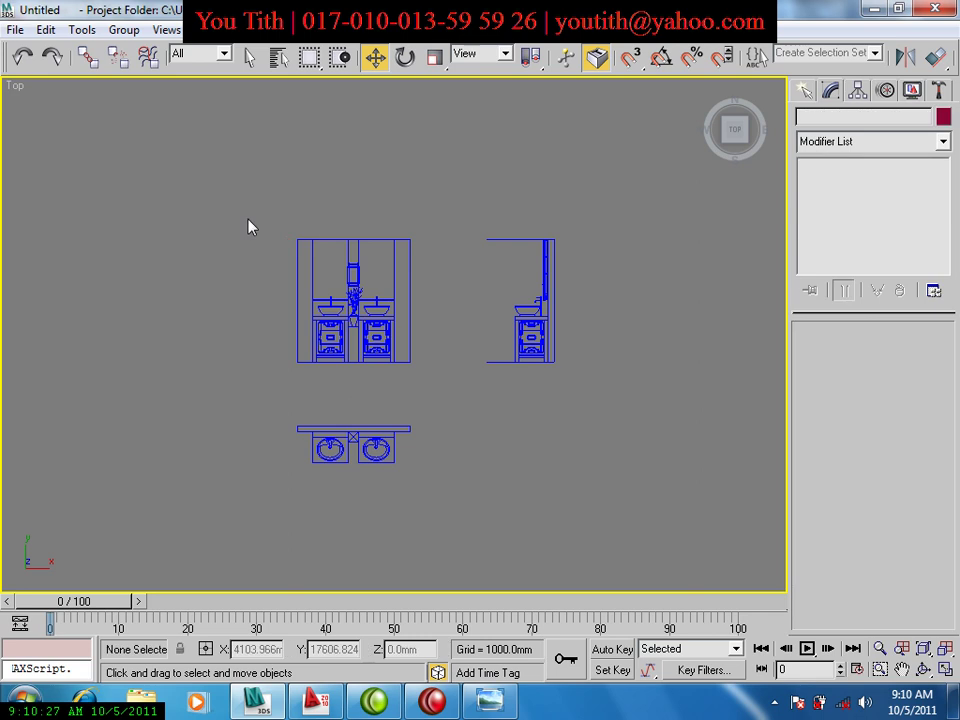
click(377, 343)
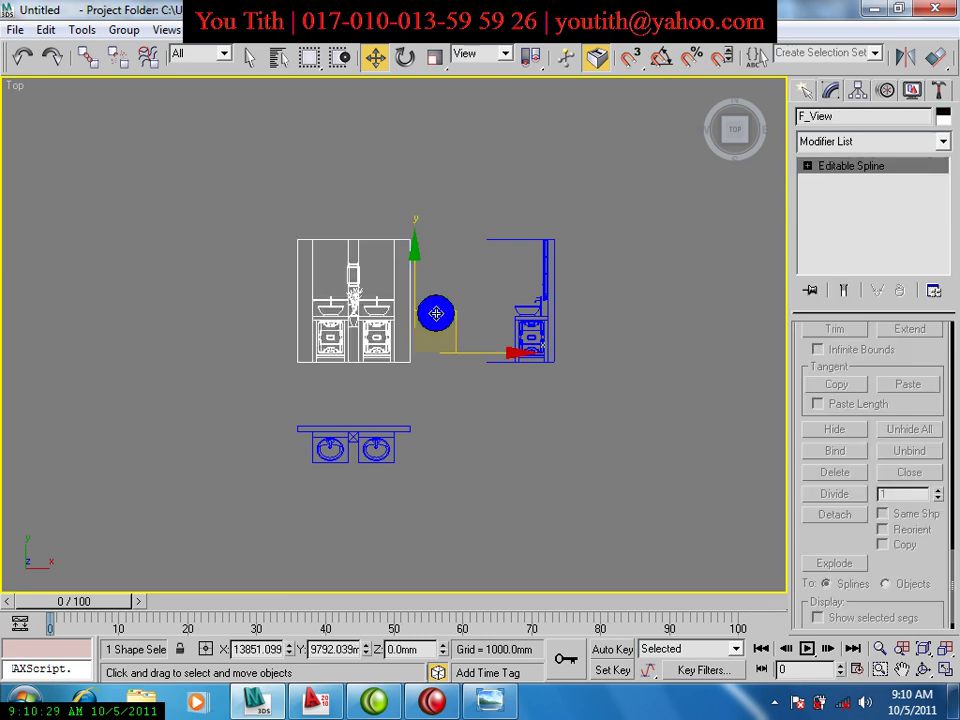
drag(435, 311, 467, 274)
click(544, 321)
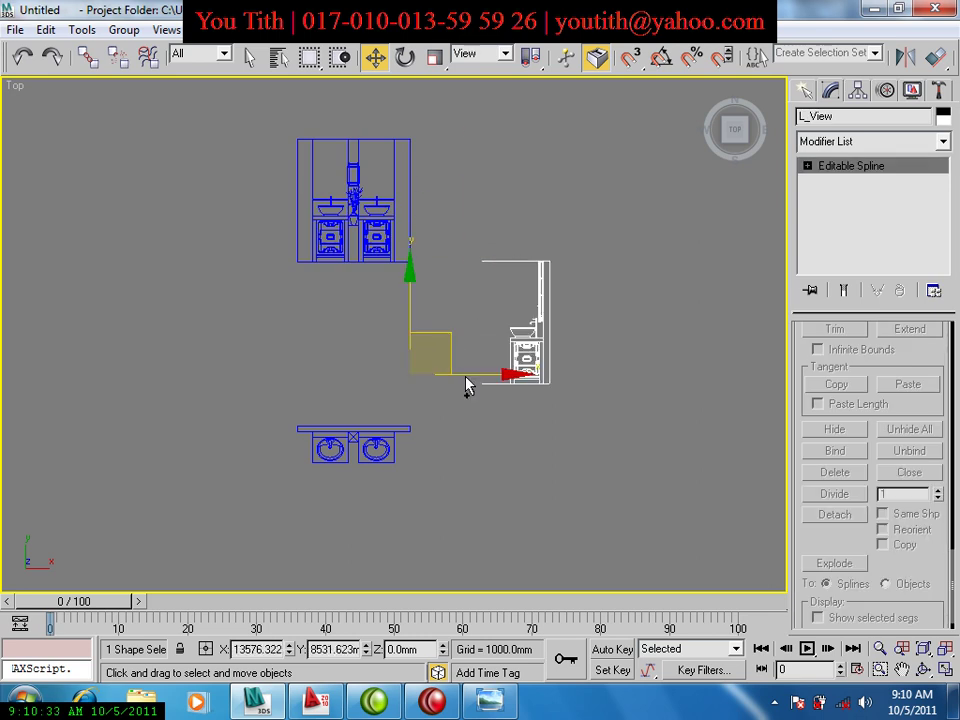
drag(440, 330, 435, 230)
drag(340, 220, 340, 318)
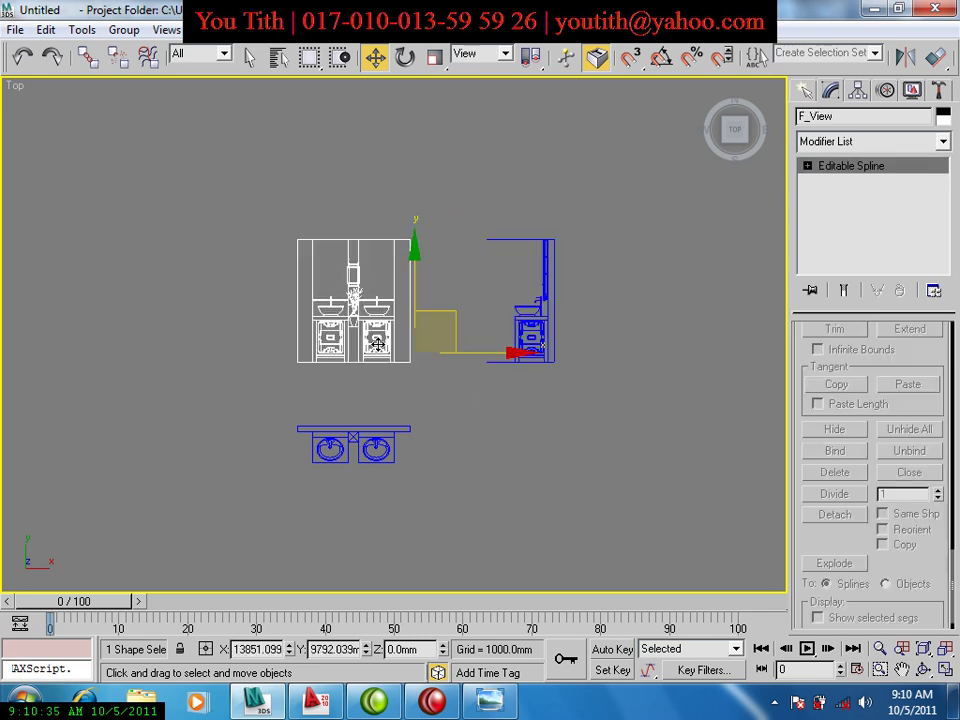
scroll(385, 350, up, 2)
middle_drag(386, 349, 378, 347)
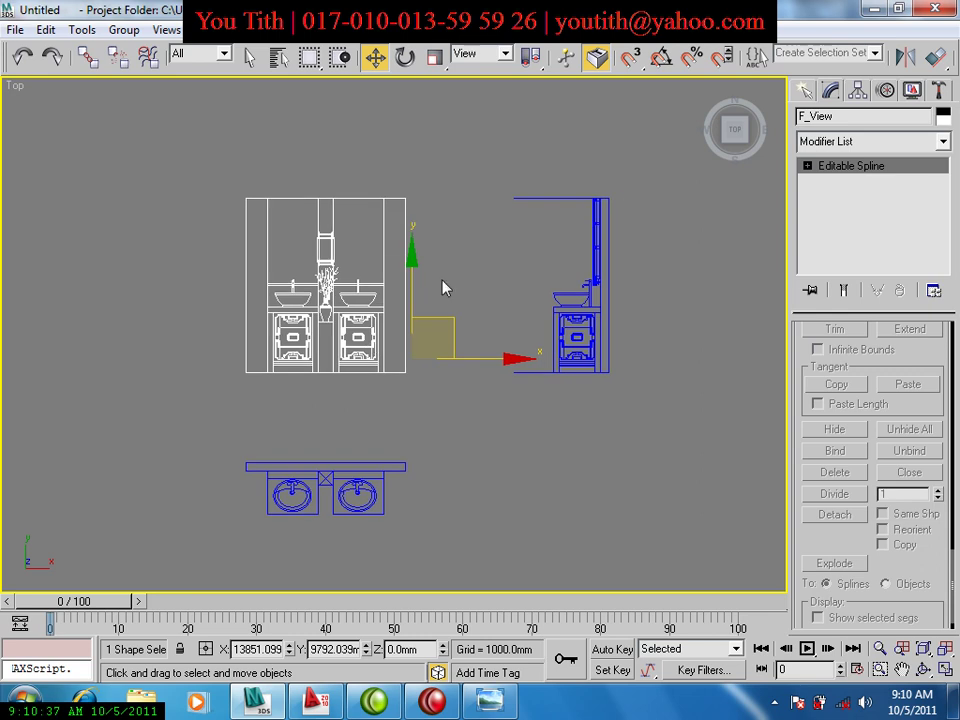
drag(455, 361, 434, 340)
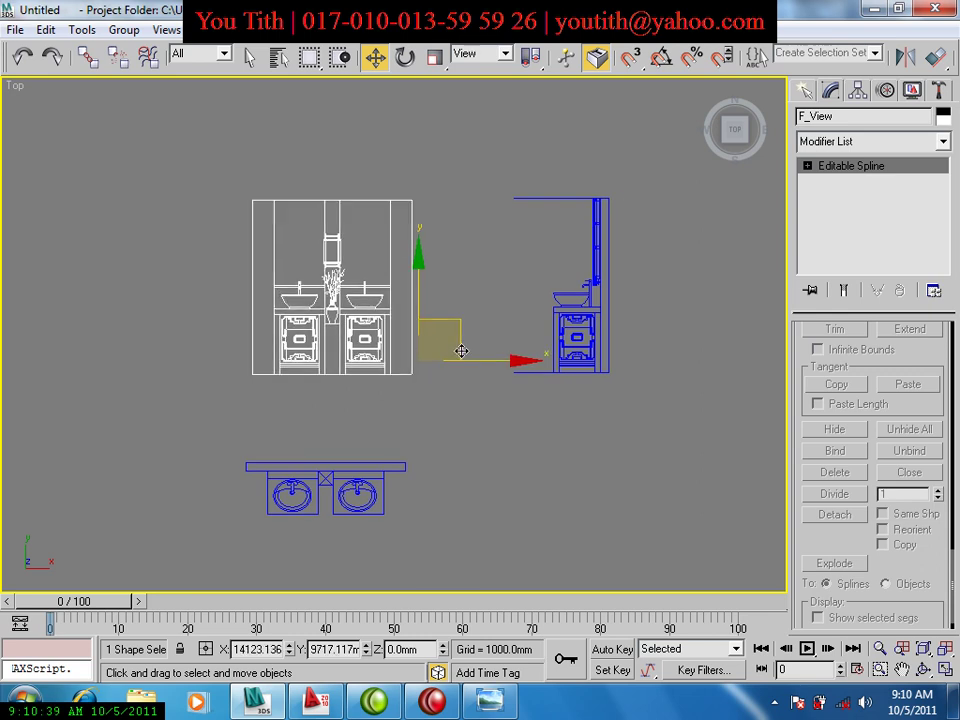
right_click(434, 340)
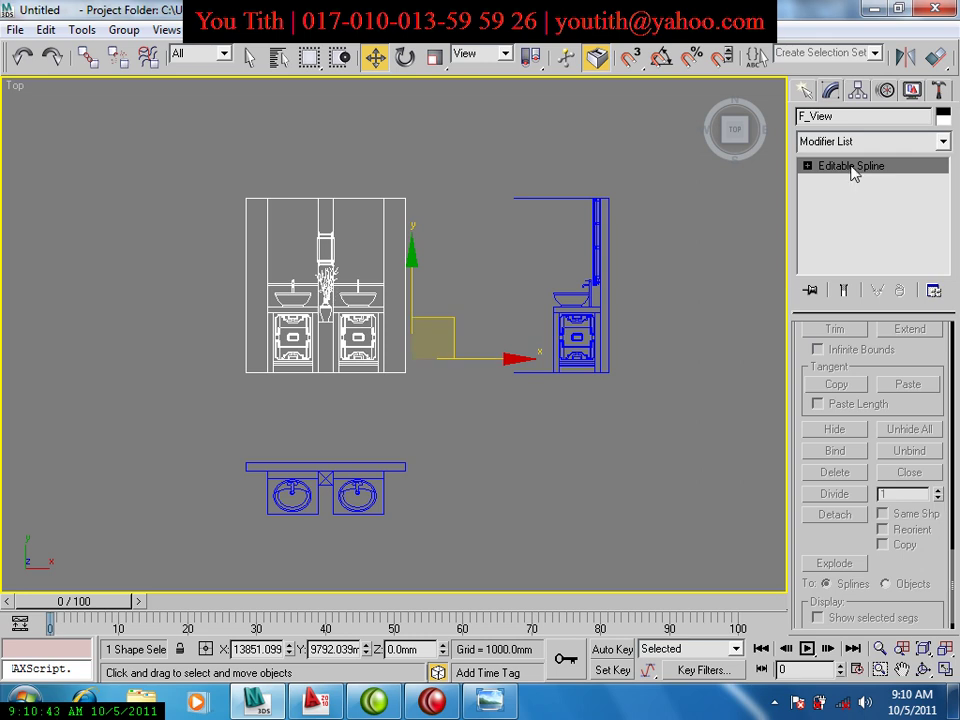
With Affect Pivot Only, center the pivots of F_View, L_View and Plan to their objects.
click(857, 92)
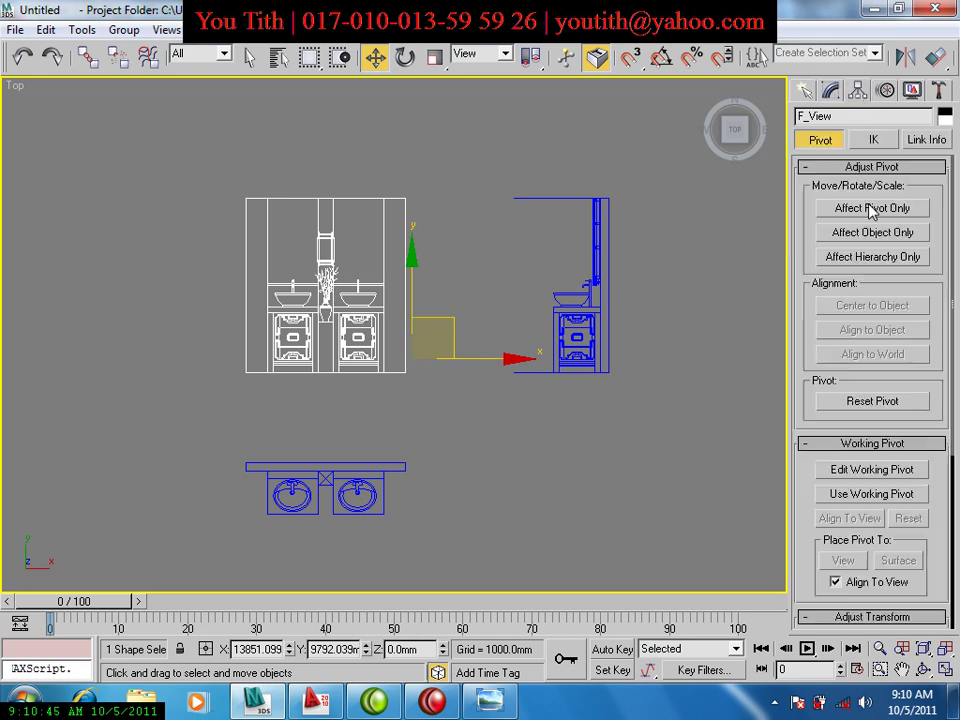
click(872, 209)
click(869, 306)
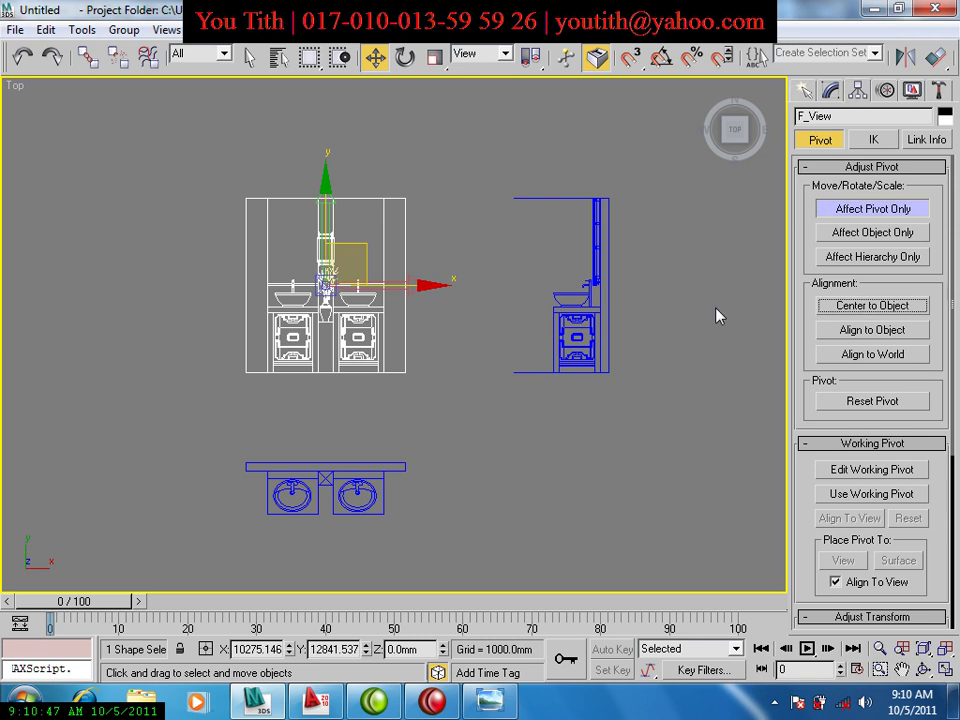
click(596, 318)
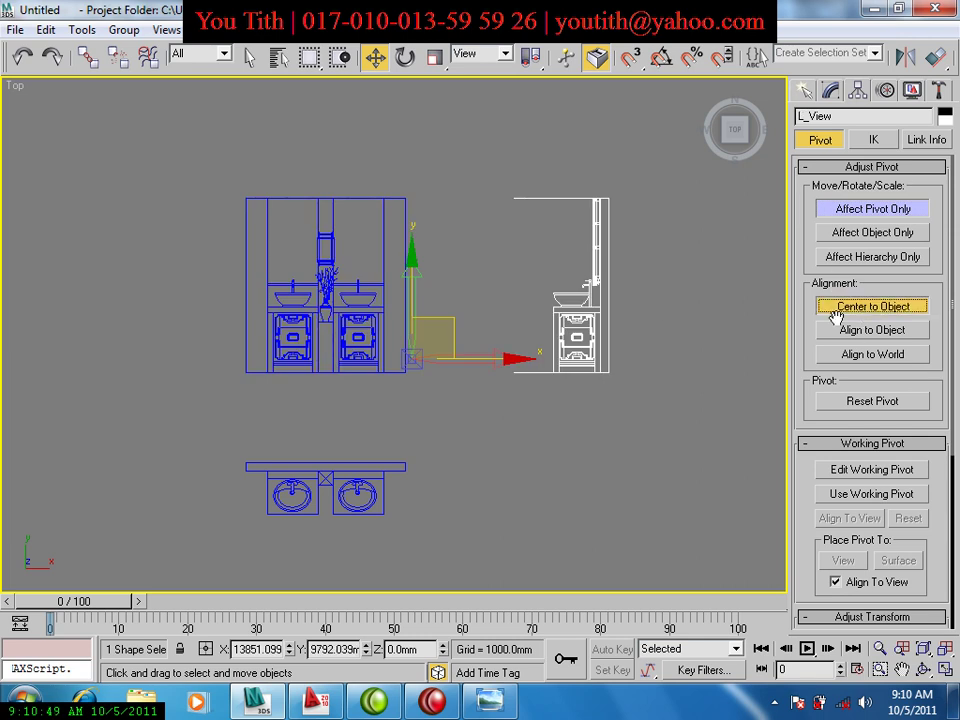
click(818, 306)
click(385, 495)
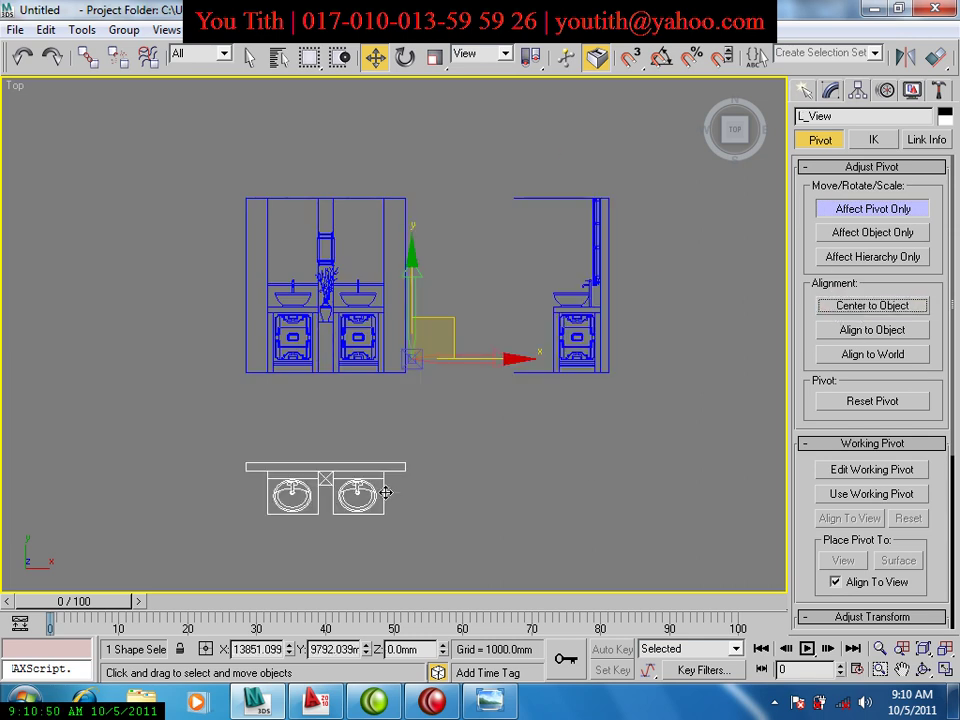
click(845, 310)
click(848, 212)
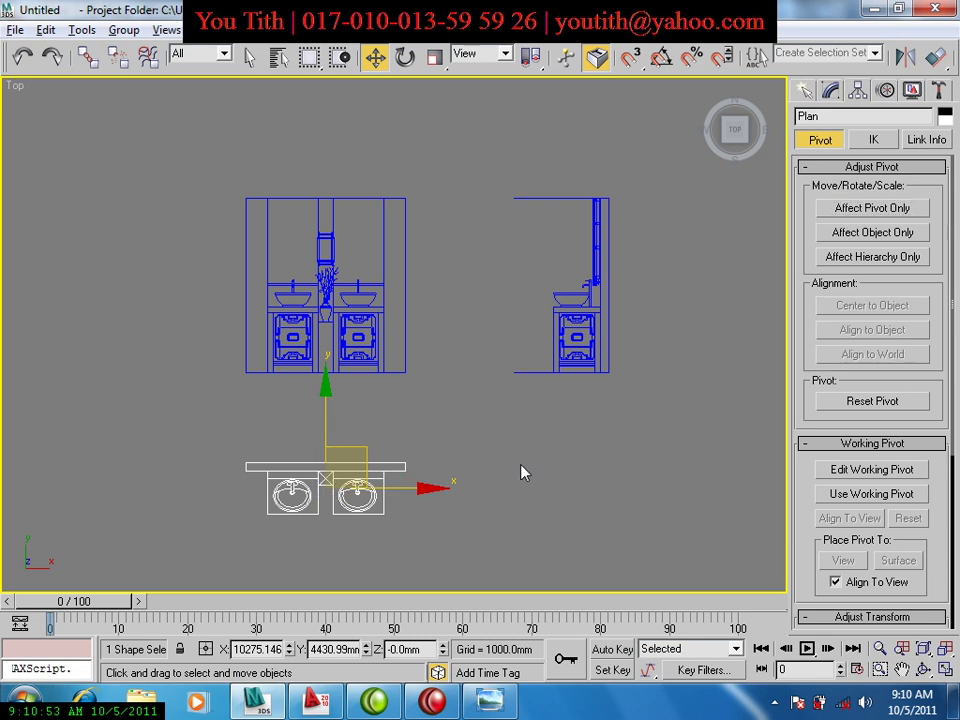
Restore the Top/Perspective side-by-side layout, orbit, and select F_View.
key(alt+w)
mouse_move(582, 455)
alt+middle_down()
mouse_move(615, 368)
mouse_move(549, 350)
mouse_move(538, 392)
mouse_move(546, 402)
alt+middle_up()
click(556, 318)
scroll(560, 319, up, 2)
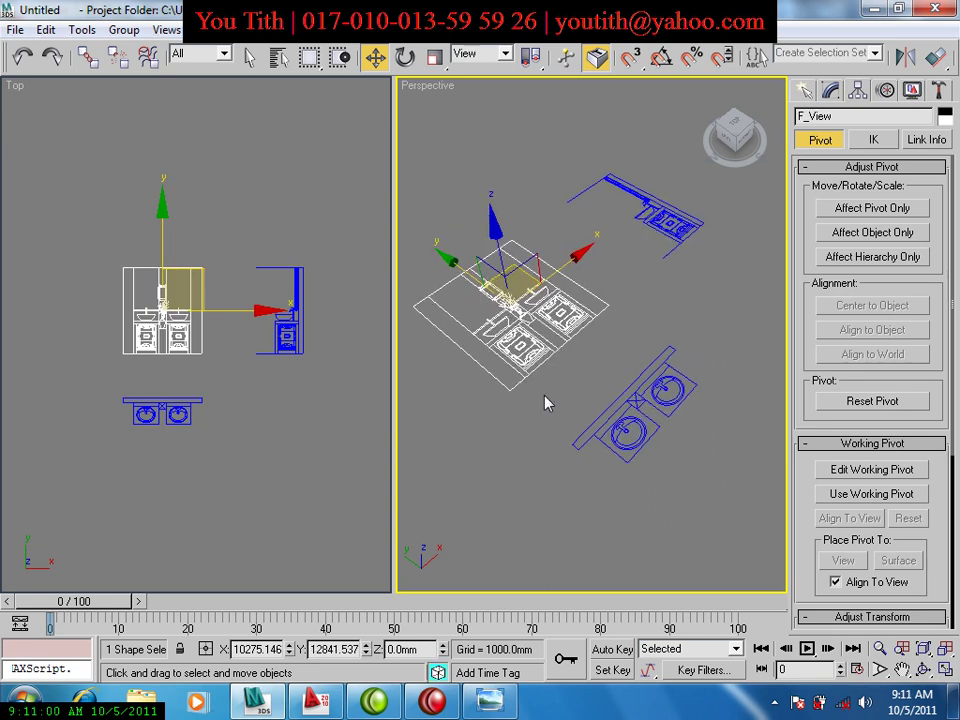
Enable Angle Snap and rotate F_View 90° about X to stand upright.
click(404, 55)
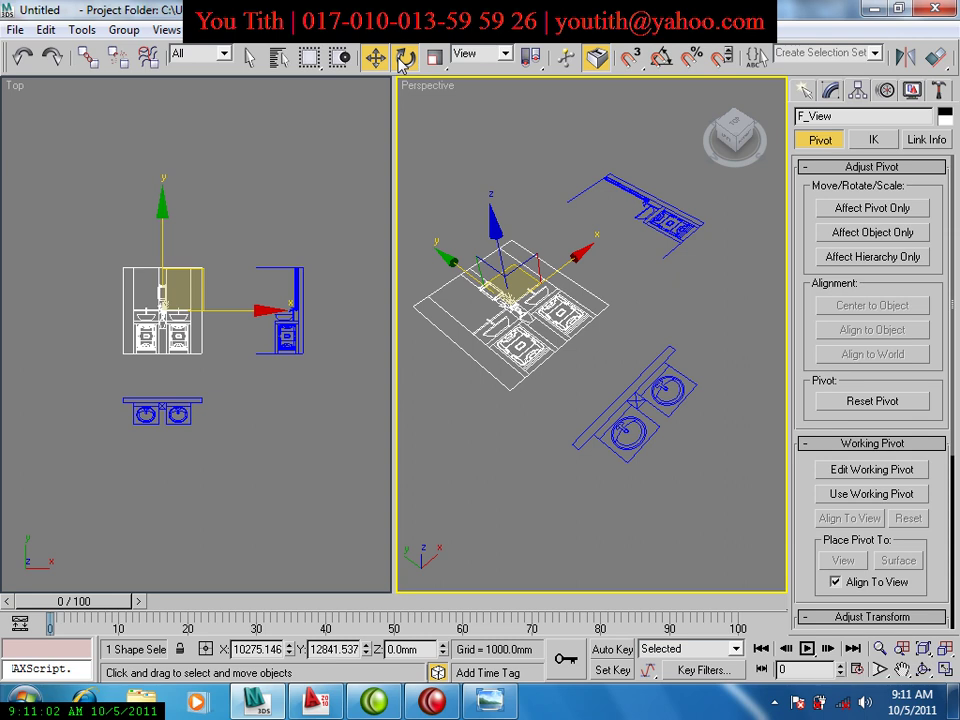
click(664, 60)
right_click(664, 60)
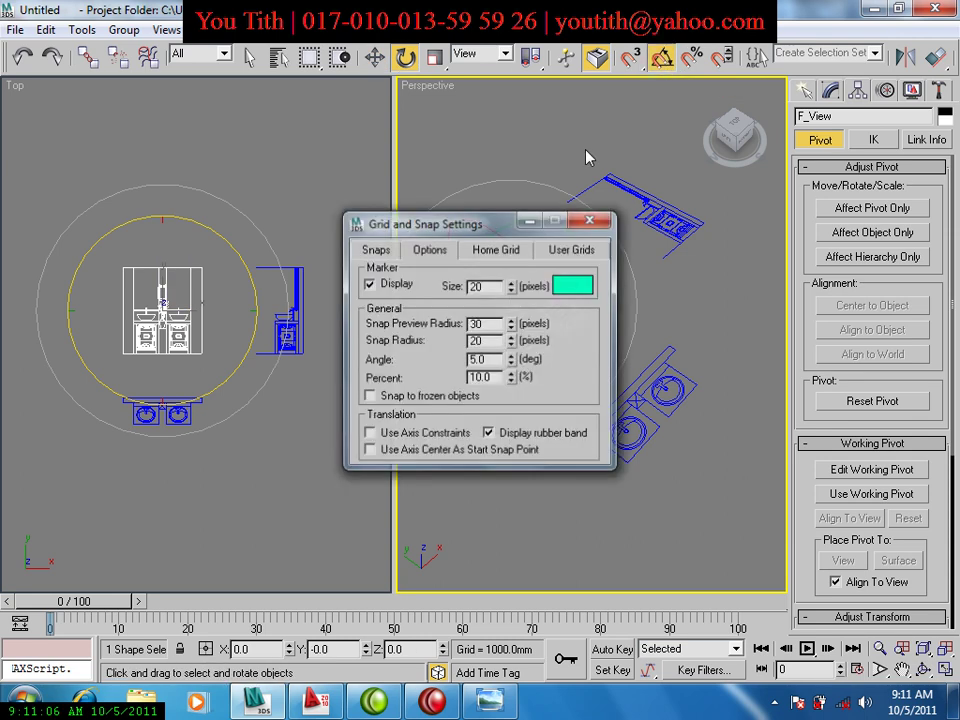
double_click(490, 360)
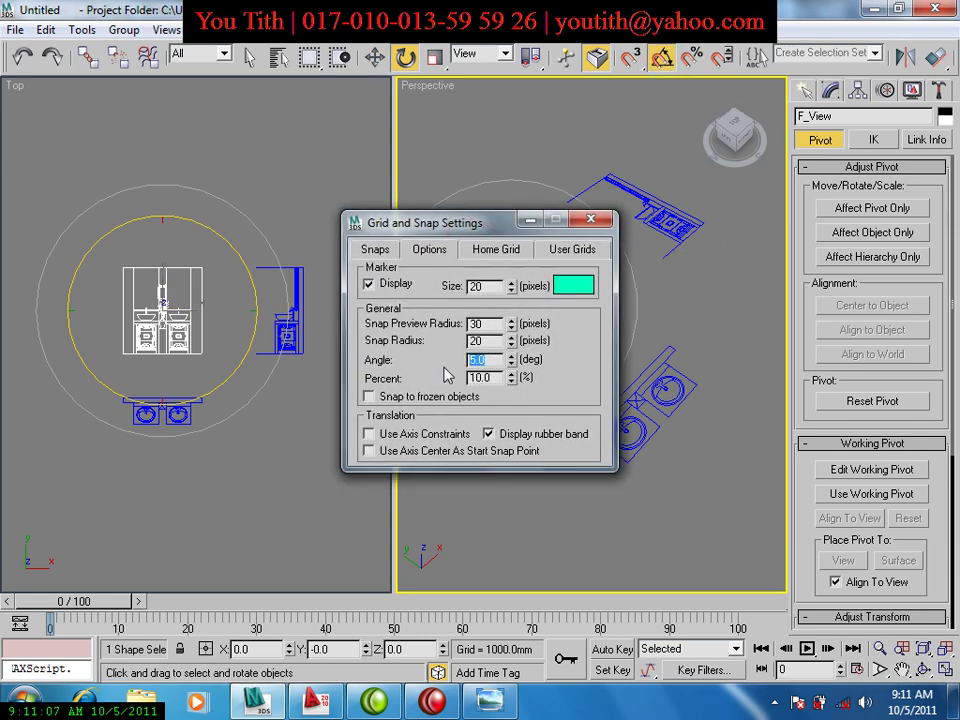
text(90)
click(591, 219)
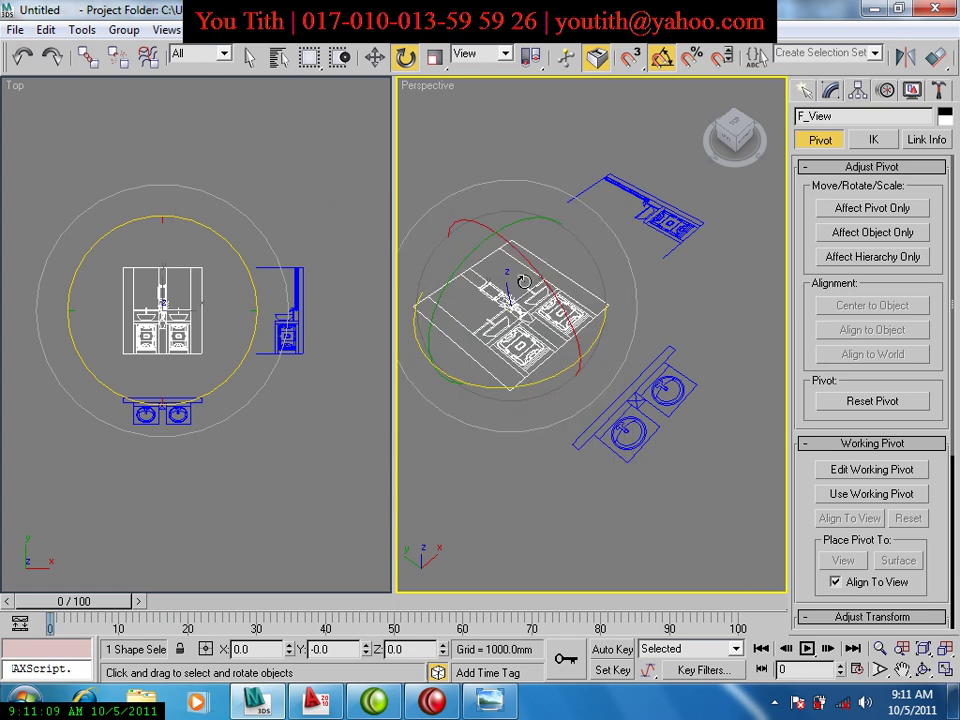
drag(527, 266, 540, 270)
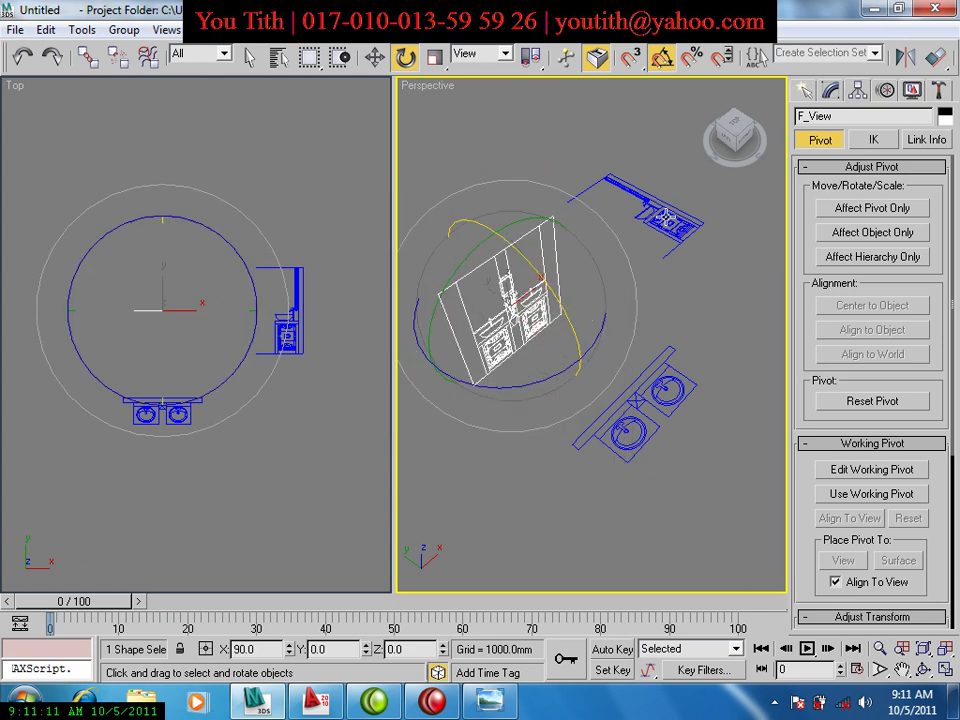
Stand L_View upright and turn it 90° about Z to face correctly.
click(660, 220)
middle_drag(634, 345, 555, 199)
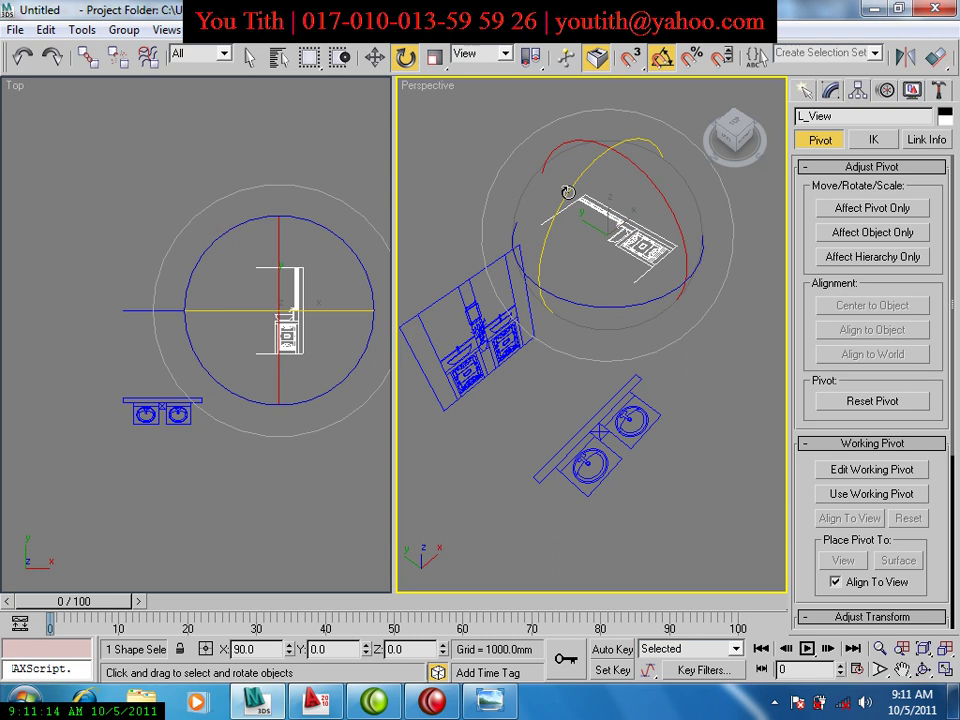
mouse_move(567, 192)
mouse_down()
mouse_move(562, 207)
mouse_move(665, 197)
mouse_move(665, 293)
mouse_move(681, 286)
mouse_move(680, 333)
mouse_up()
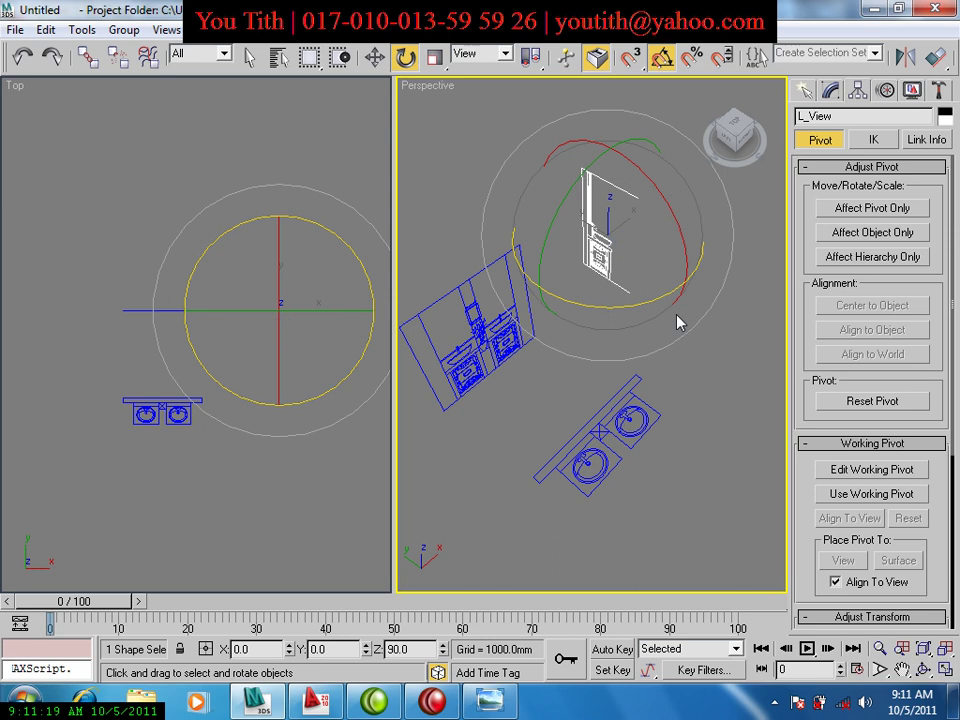
click(384, 60)
Turn on vertex snapping and snap L_View to the front elevation's corner.
click(628, 60)
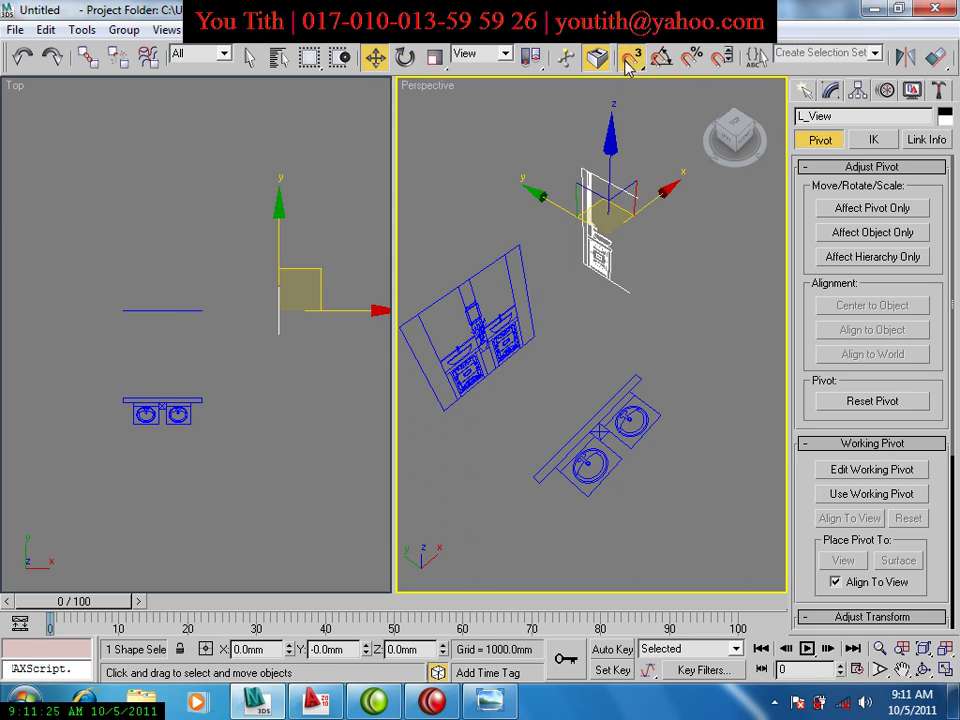
right_click(630, 62)
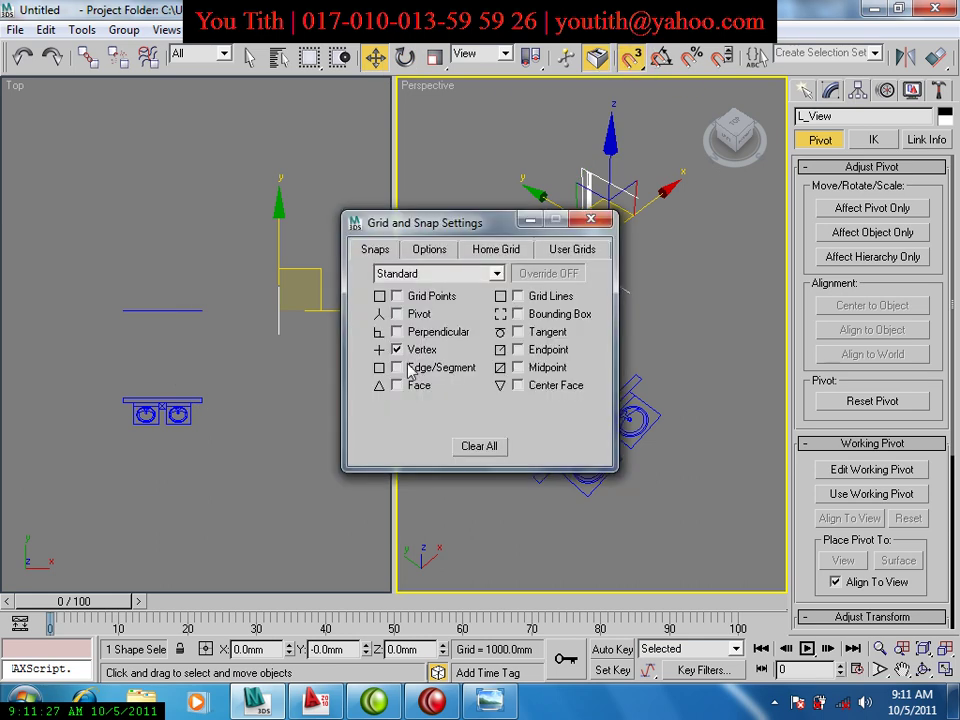
click(591, 220)
scroll(560, 390, up, 2)
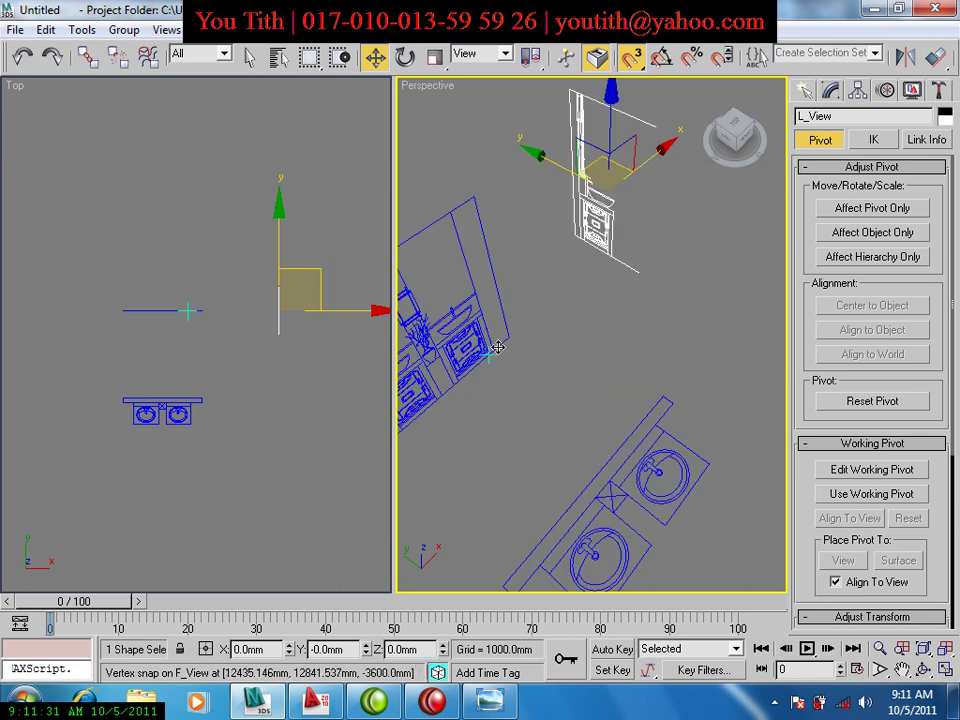
mouse_move(495, 343)
mouse_down()
mouse_move(515, 345)
mouse_move(557, 313)
mouse_up()
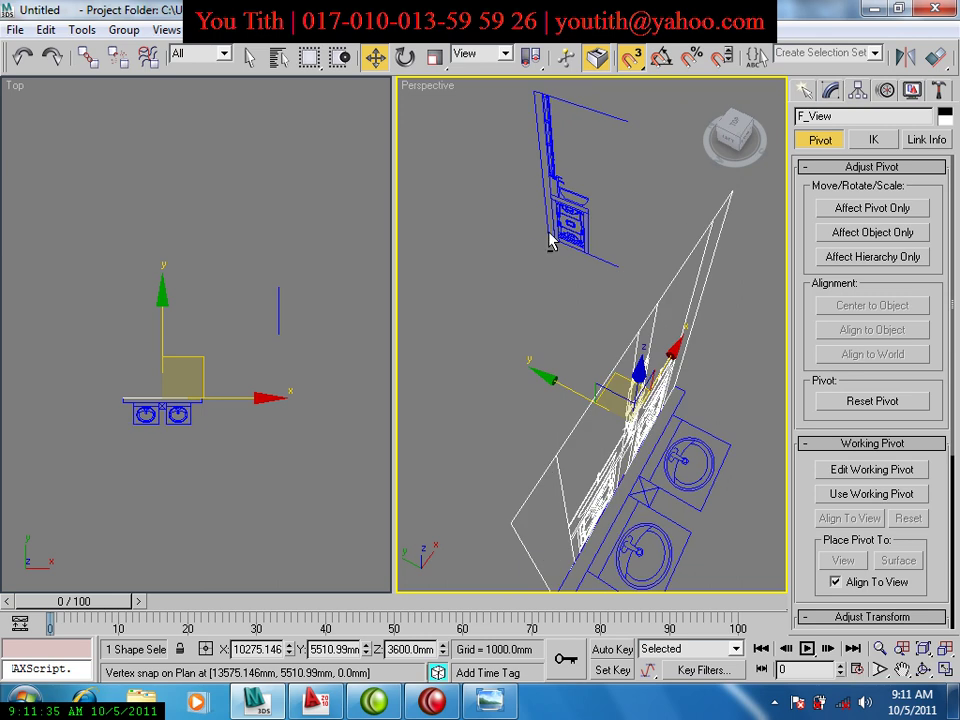
click(556, 260)
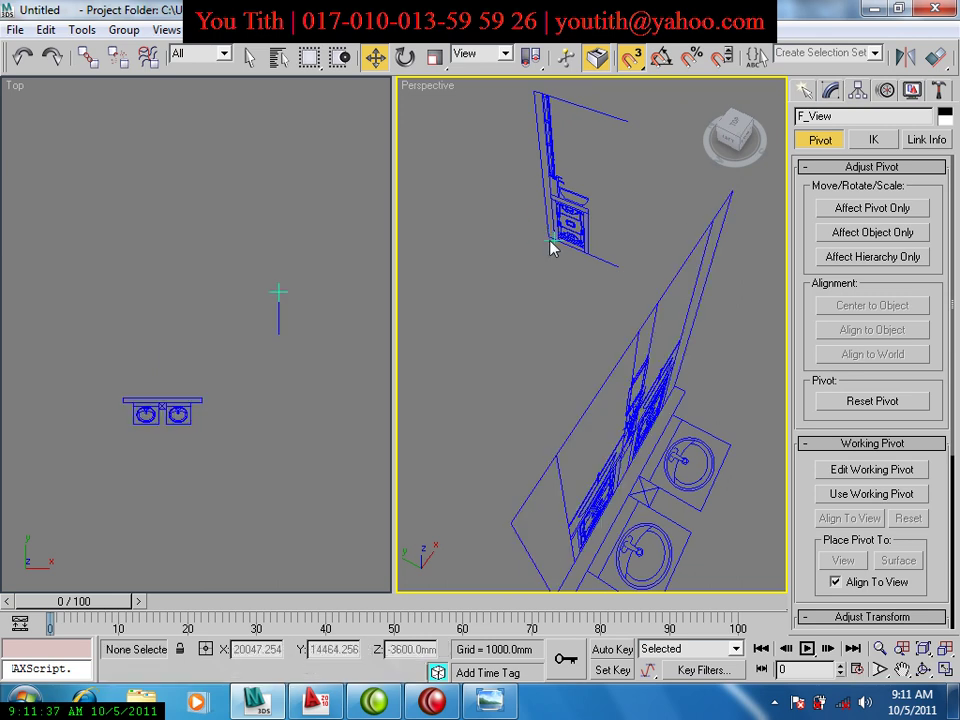
click(548, 232)
drag(650, 381, 690, 395)
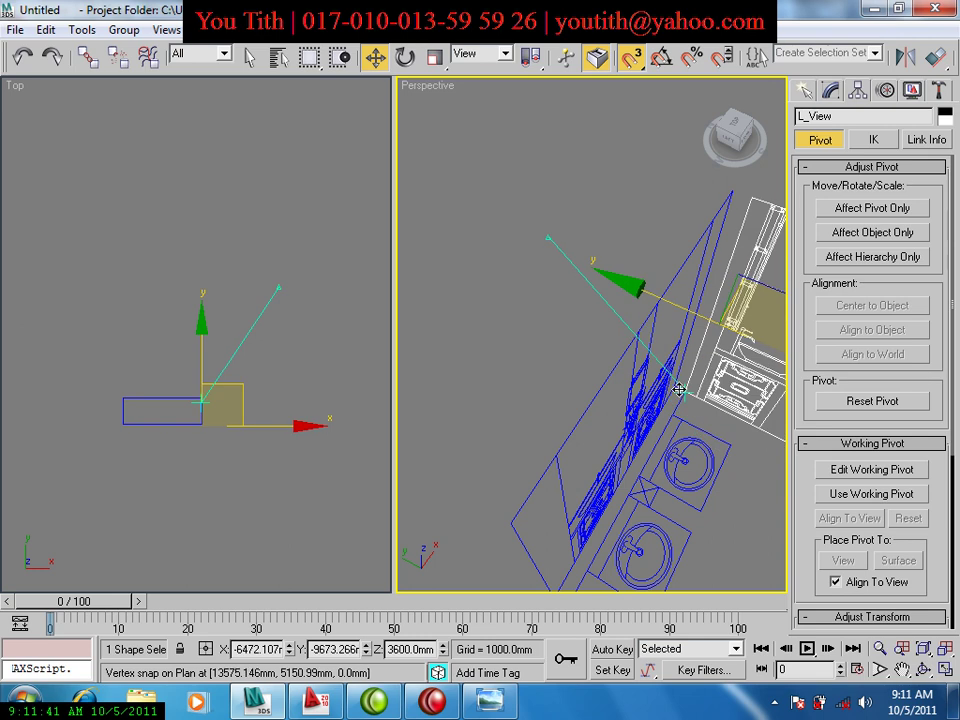
drag(679, 390, 664, 386)
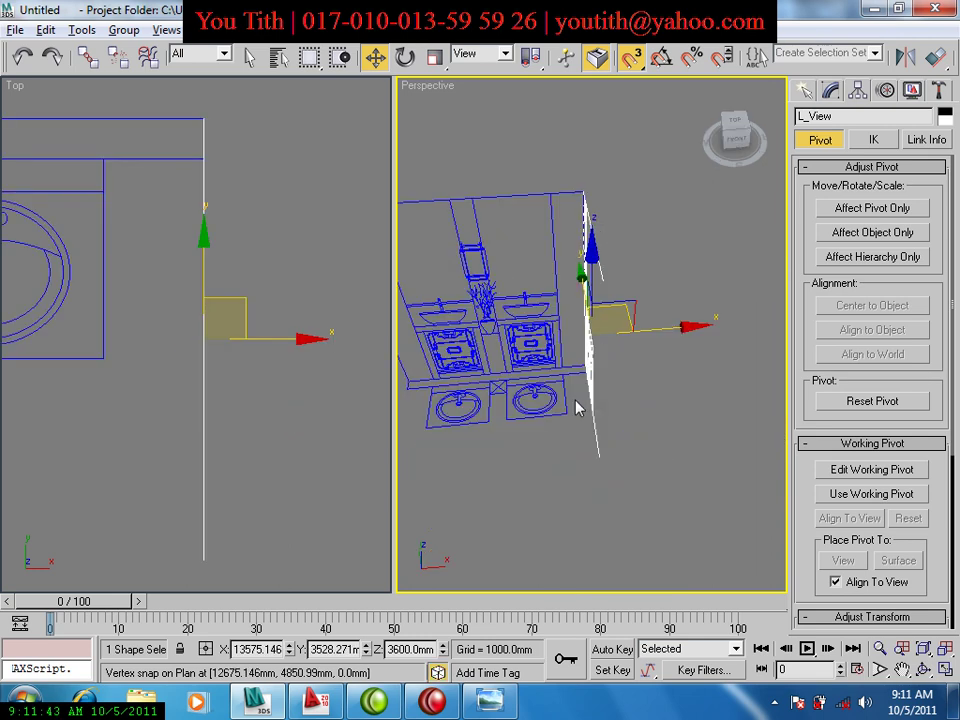
Maximize the Perspective view, orbit to face the walls, and slide the side elevation along X.
scroll(577, 408, up, 2)
scroll(577, 408, up, 2)
key(alt+w)
mouse_move(589, 456)
alt+middle_down()
mouse_move(625, 478)
mouse_move(696, 388)
mouse_move(544, 422)
mouse_move(531, 469)
mouse_move(448, 343)
mouse_move(497, 285)
alt+middle_up()
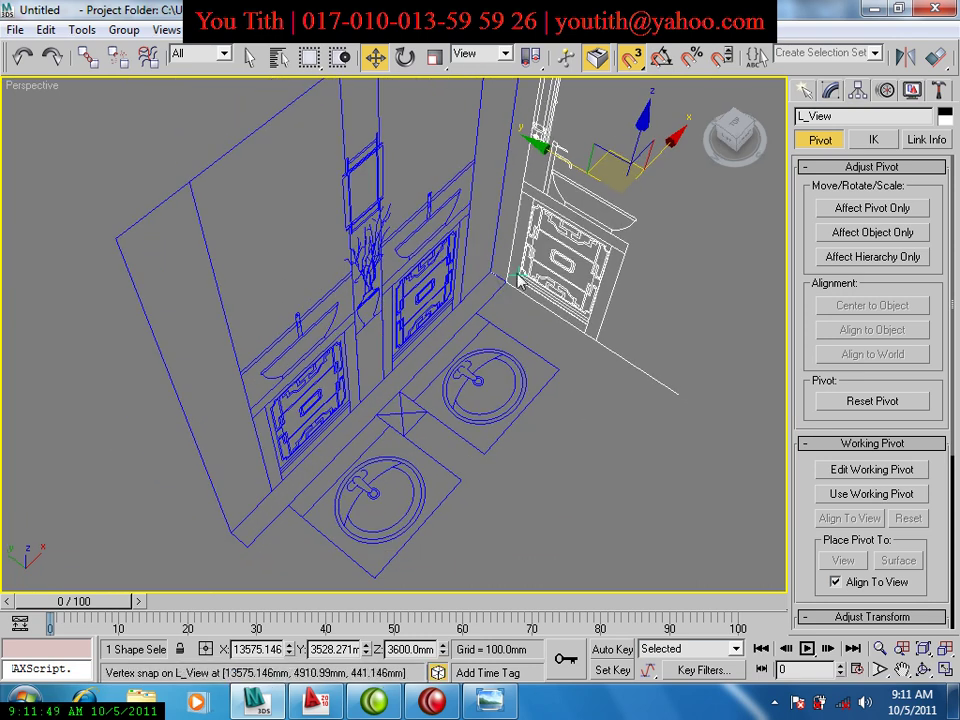
scroll(455, 400, down, 2)
scroll(458, 413, down, 1)
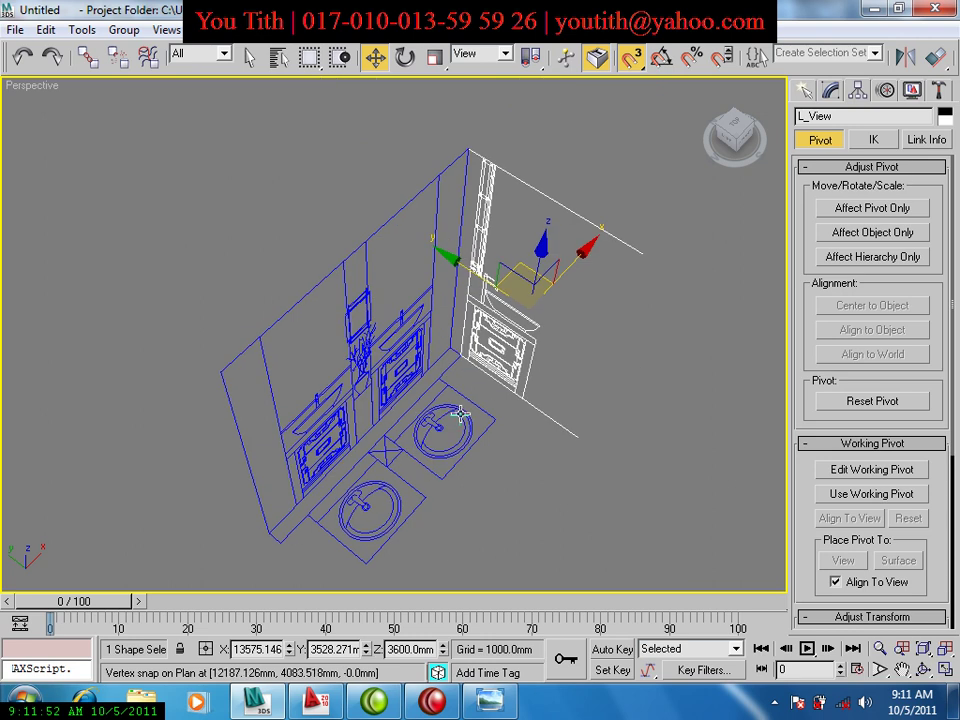
mouse_move(459, 413)
alt+middle_down()
mouse_move(497, 415)
mouse_move(461, 407)
mouse_move(476, 386)
mouse_move(463, 389)
mouse_move(480, 403)
mouse_move(422, 326)
mouse_move(522, 347)
alt+middle_up()
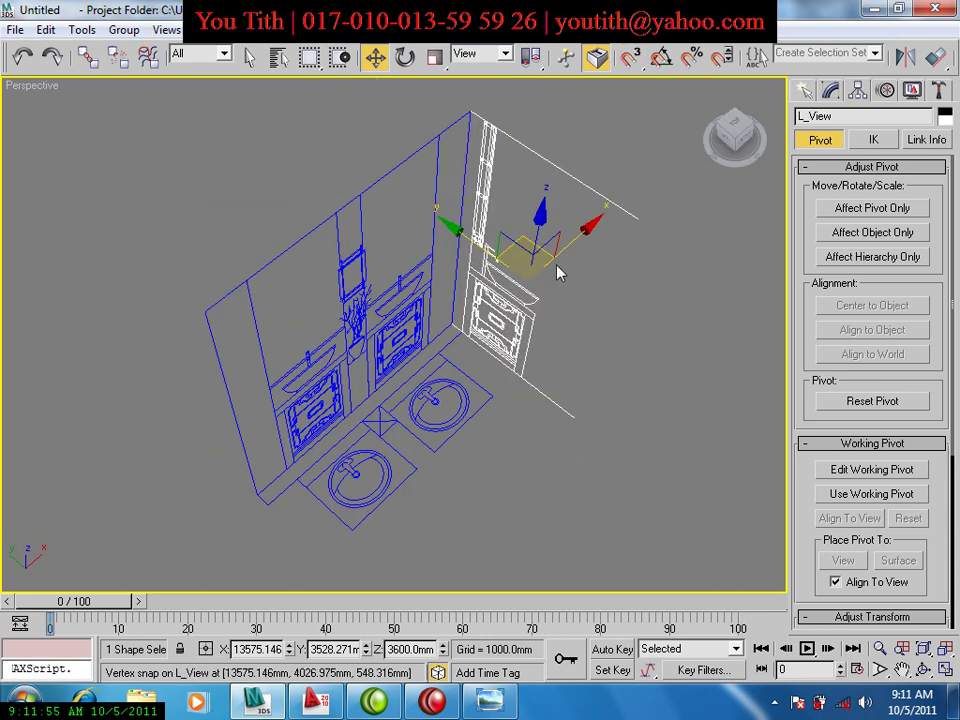
alt+middle_drag(540, 268, 525, 279)
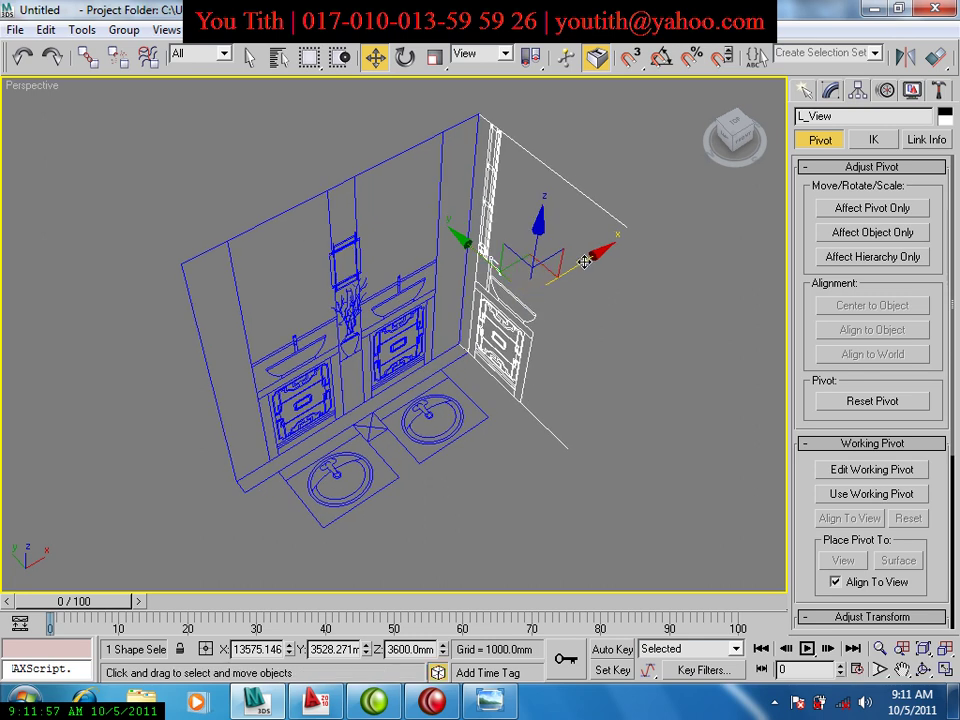
mouse_move(585, 261)
mouse_down()
mouse_move(632, 233)
mouse_move(587, 330)
mouse_move(624, 279)
mouse_move(570, 315)
mouse_move(628, 272)
mouse_move(614, 293)
mouse_move(531, 347)
mouse_move(585, 292)
mouse_move(536, 336)
mouse_move(370, 278)
mouse_move(243, 353)
mouse_move(409, 423)
mouse_move(566, 332)
mouse_move(482, 439)
mouse_move(472, 477)
mouse_up()
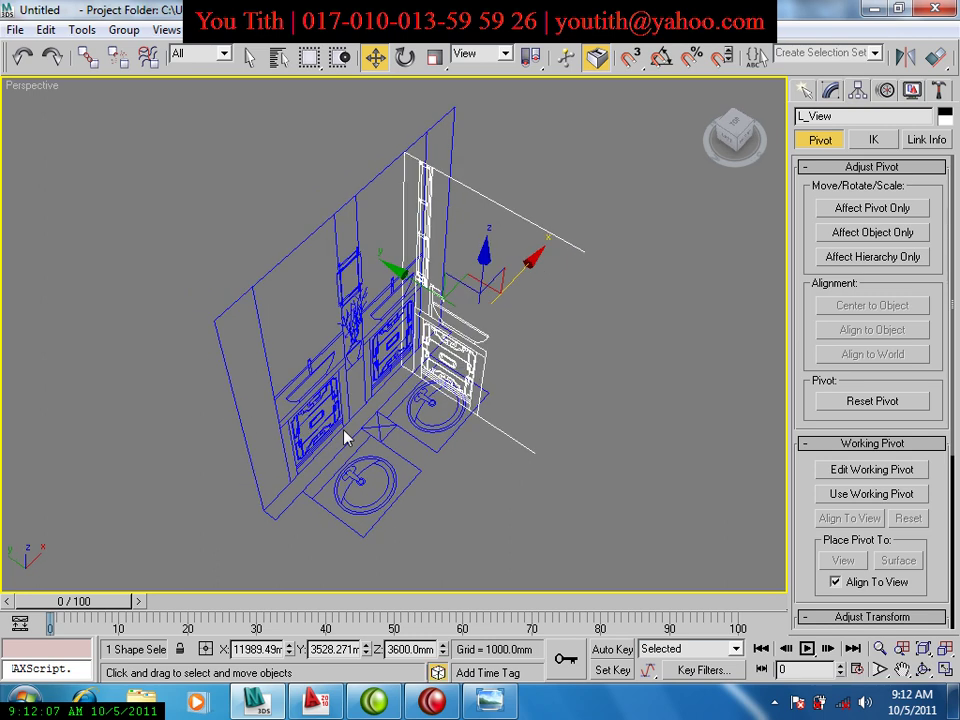
Restore two panes with Perspective, frame the selection, and shift the side elevation up to align with the front.
key(l)
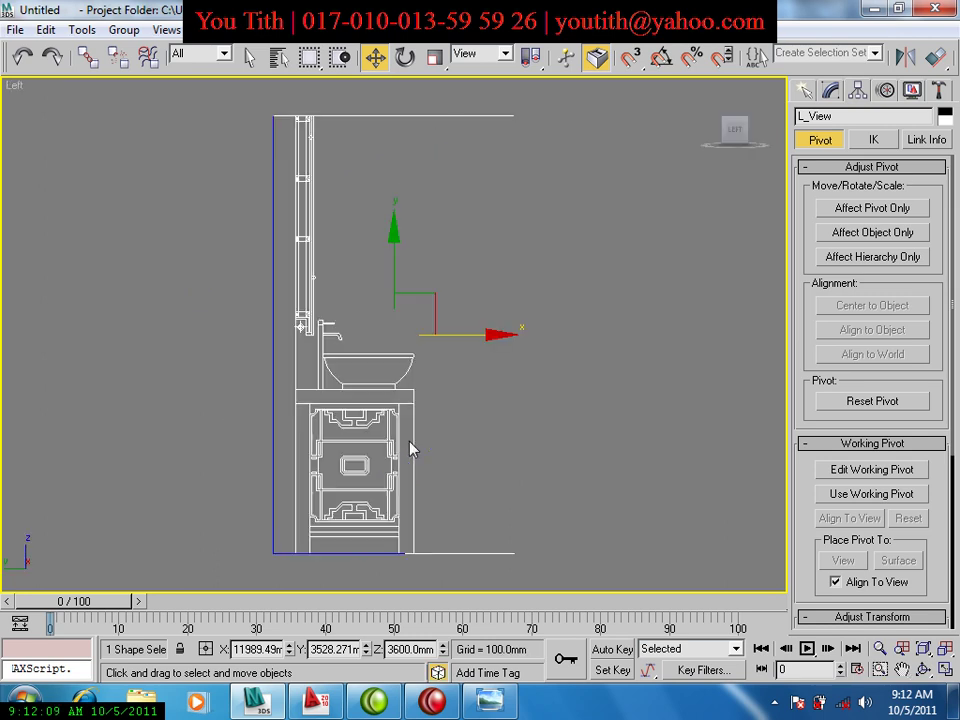
key(alt+w)
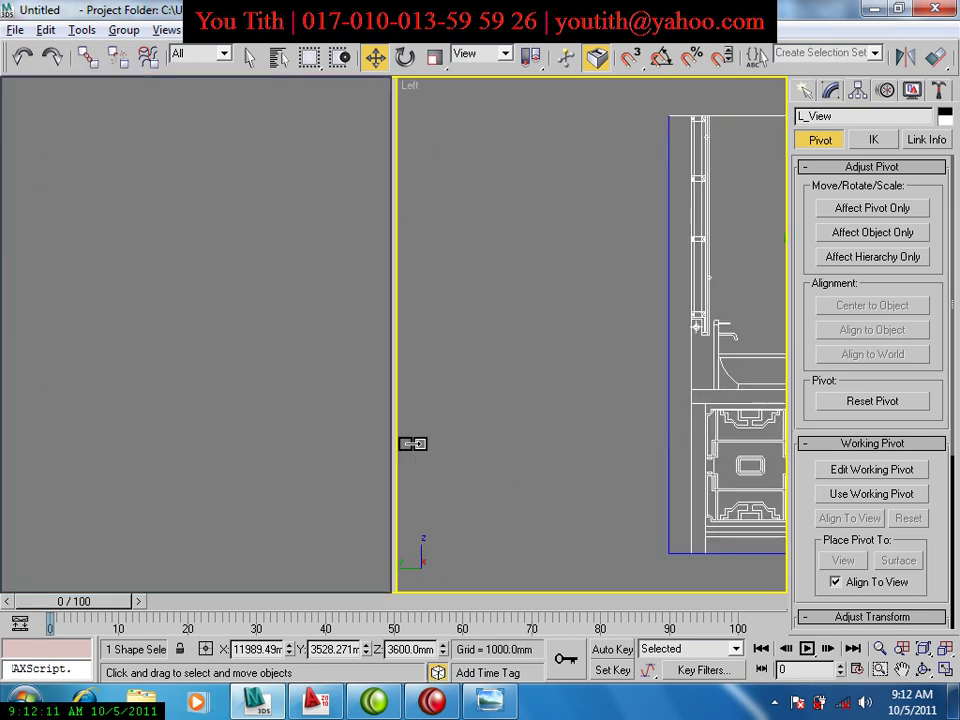
right_click(266, 435)
key(p)
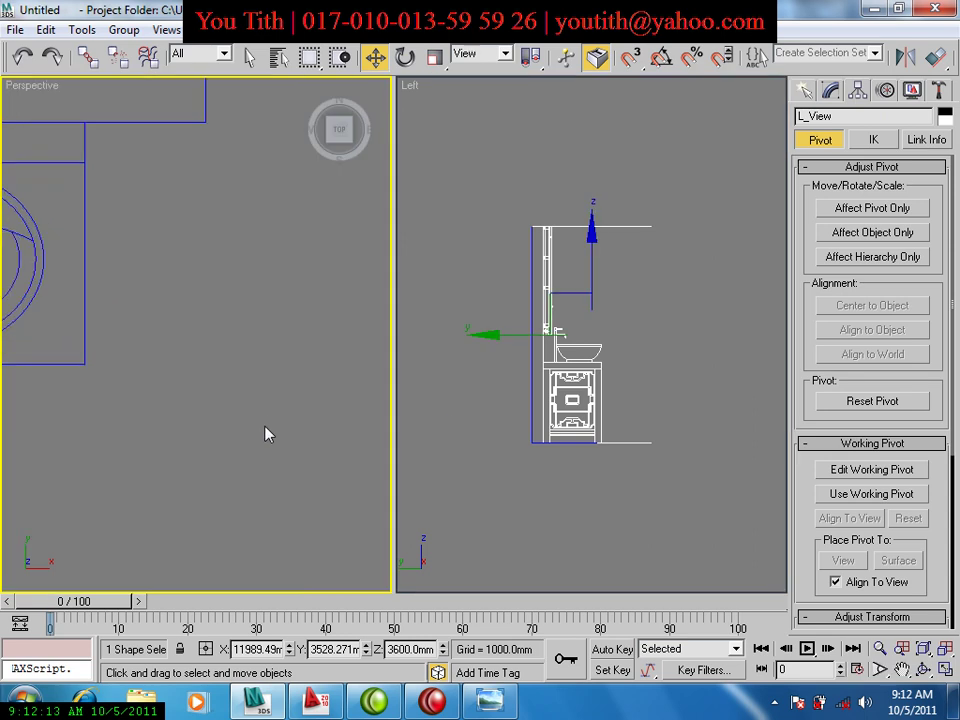
key(z)
alt+middle_drag(290, 430, 335, 377)
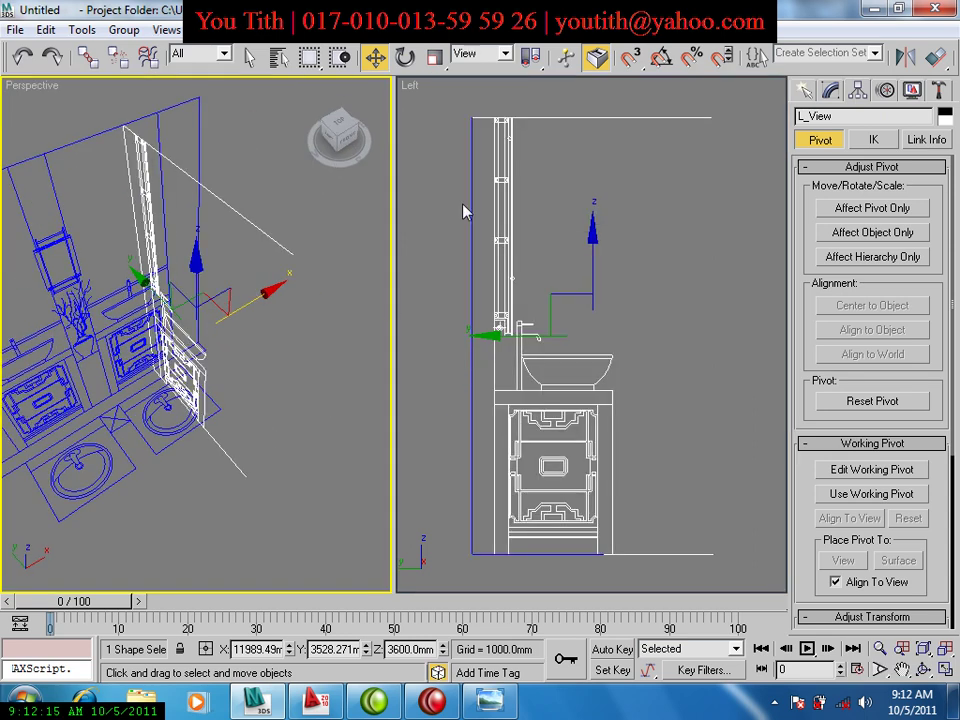
scroll(240, 368, down, 3)
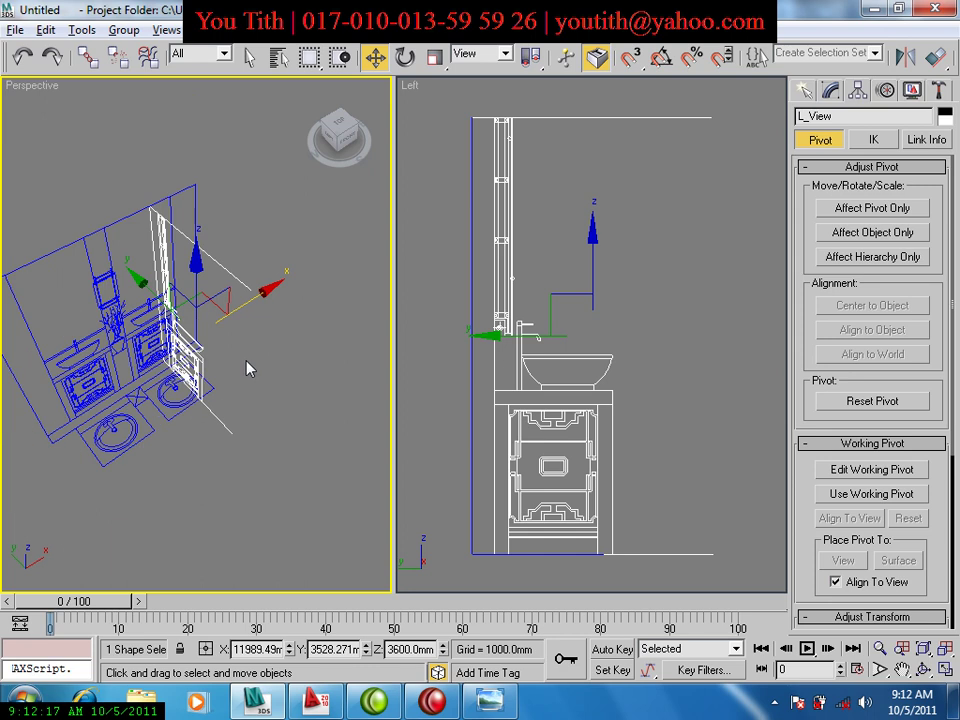
scroll(229, 356, down, 1)
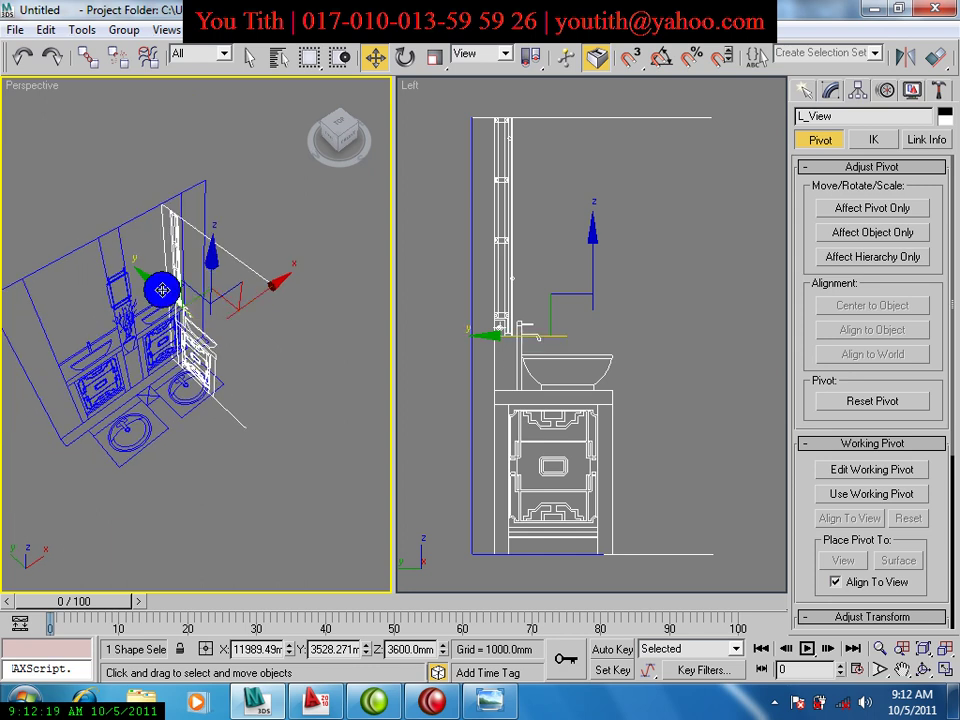
drag(157, 293, 190, 306)
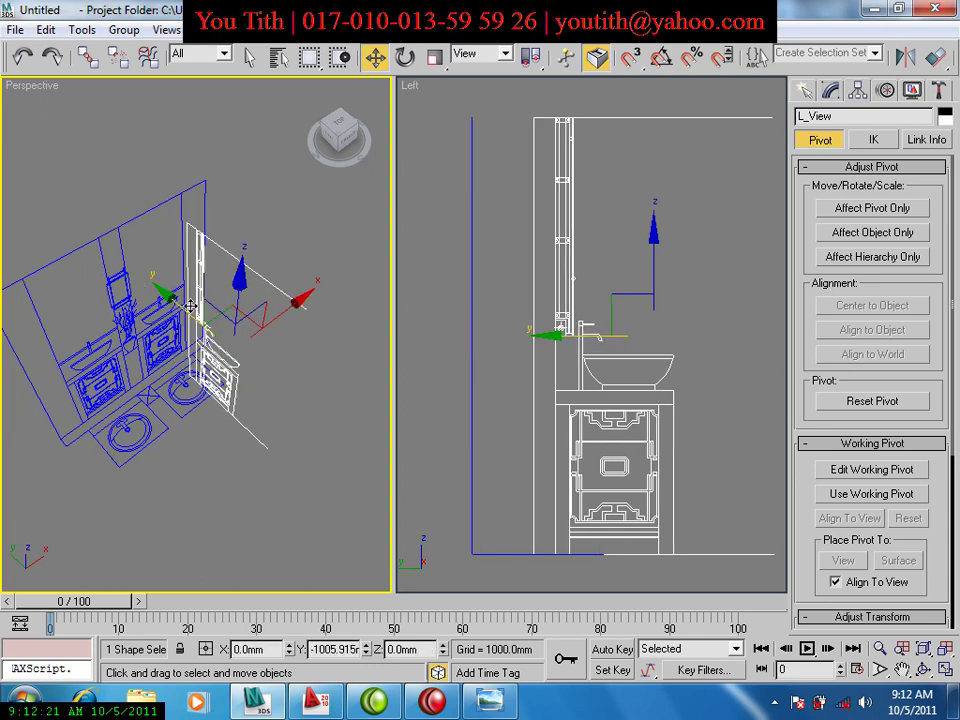
drag(190, 306, 277, 308)
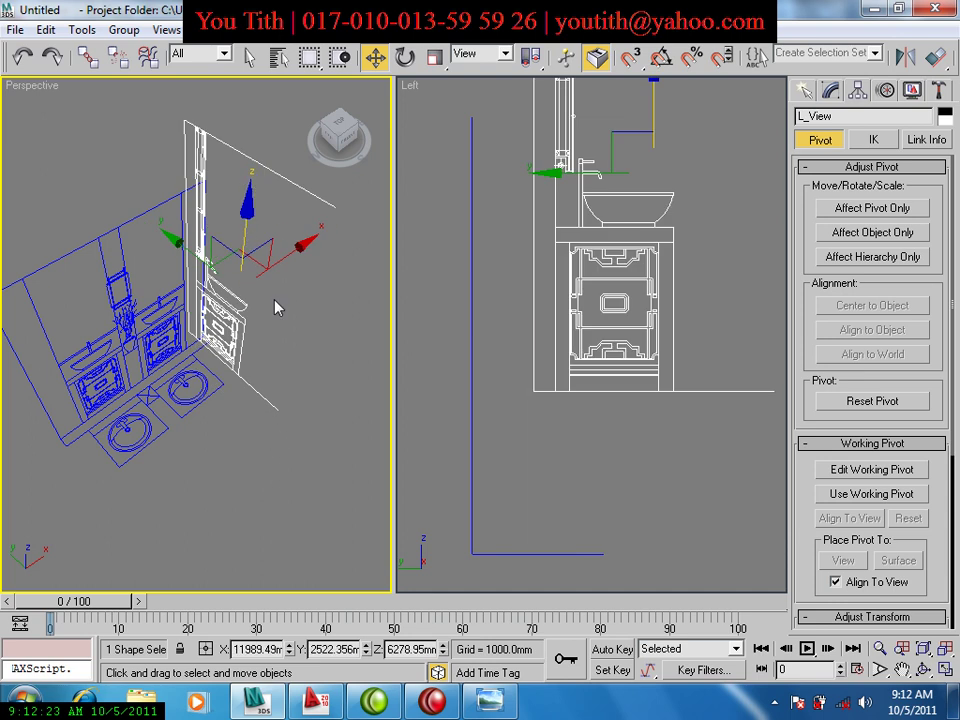
Lower the side elevation onto the floor line and push it against the wall along X.
right_click(580, 405)
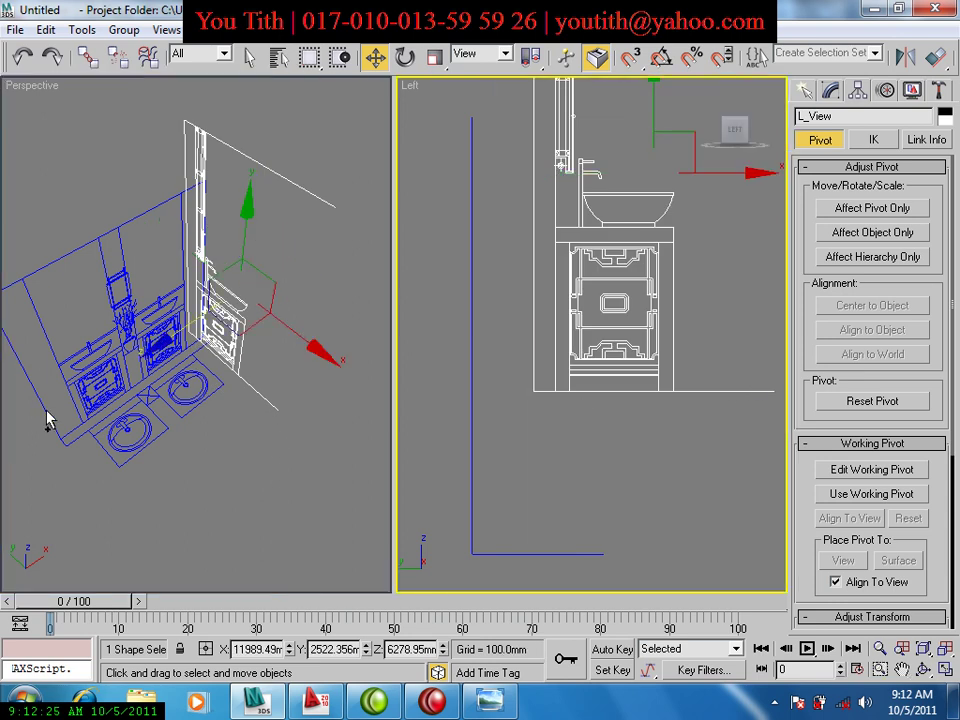
drag(250, 372, 232, 418)
right_click(252, 385)
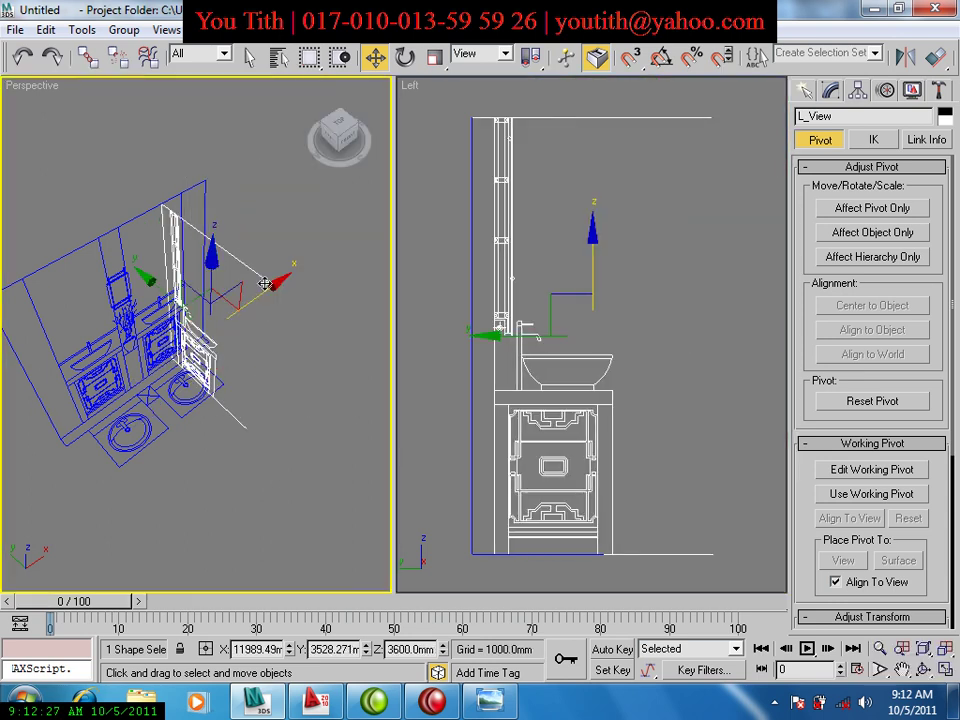
click(264, 311)
click(197, 356)
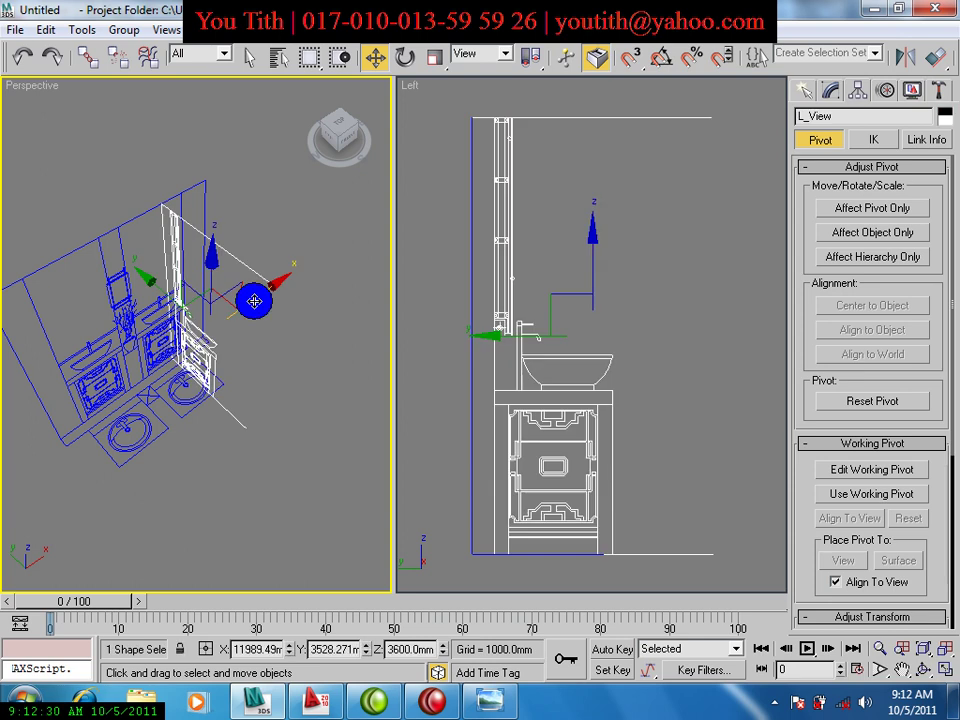
mouse_move(253, 294)
mouse_down()
mouse_move(242, 326)
mouse_move(293, 291)
mouse_move(216, 375)
mouse_move(309, 272)
mouse_move(279, 339)
mouse_move(318, 289)
mouse_move(279, 381)
mouse_move(291, 310)
mouse_up()
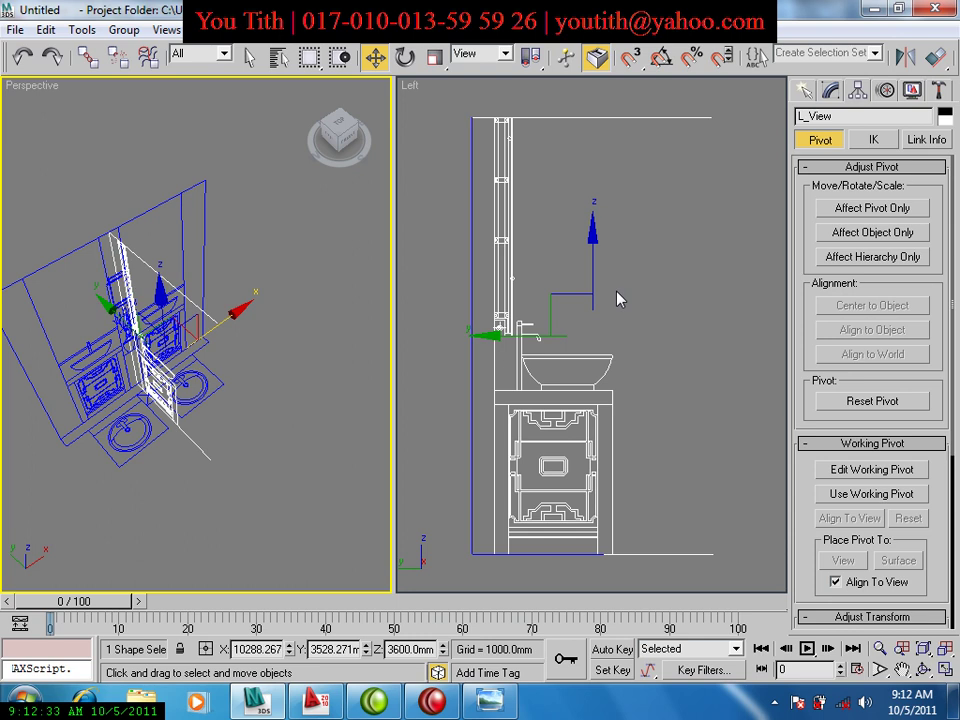
mouse_move(233, 314)
mouse_down()
mouse_move(313, 208)
mouse_move(261, 289)
mouse_move(283, 279)
mouse_up()
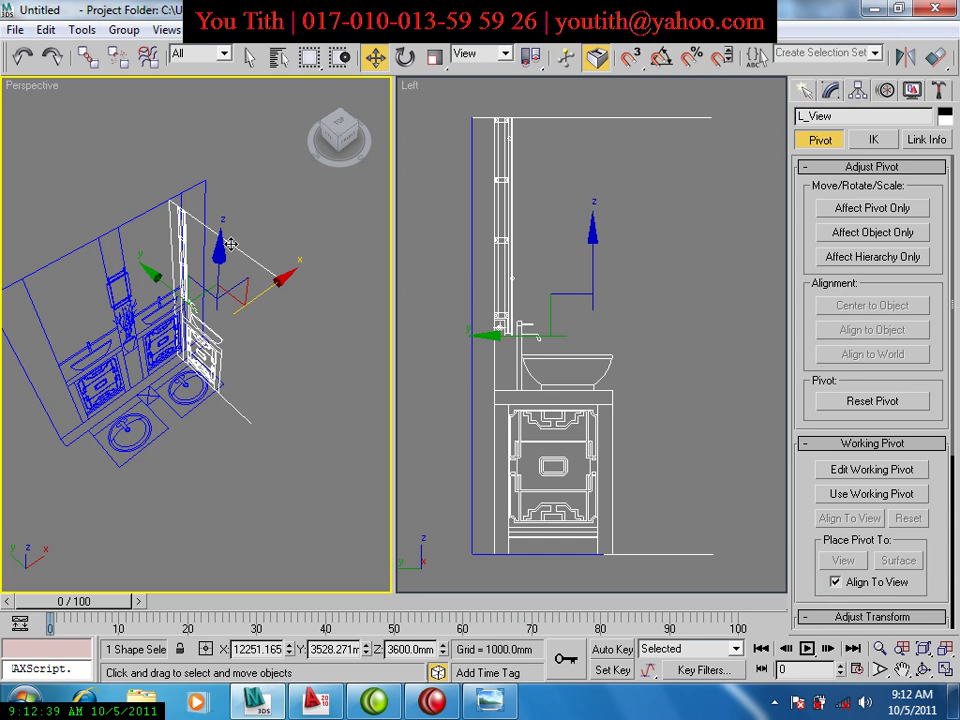
drag(228, 260, 226, 196)
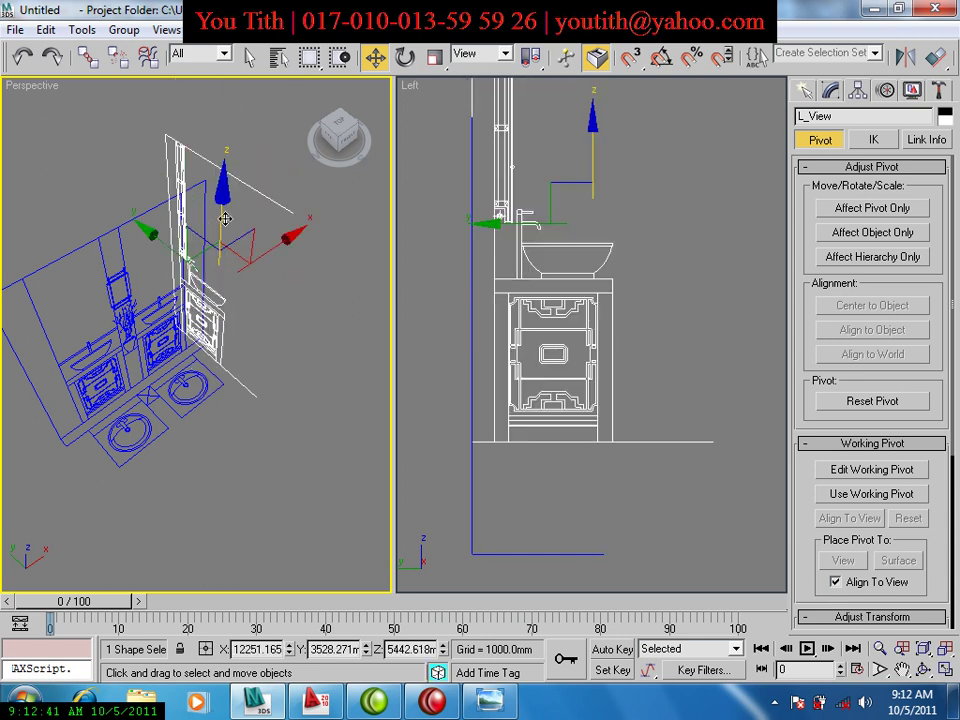
key(ctrl+z)
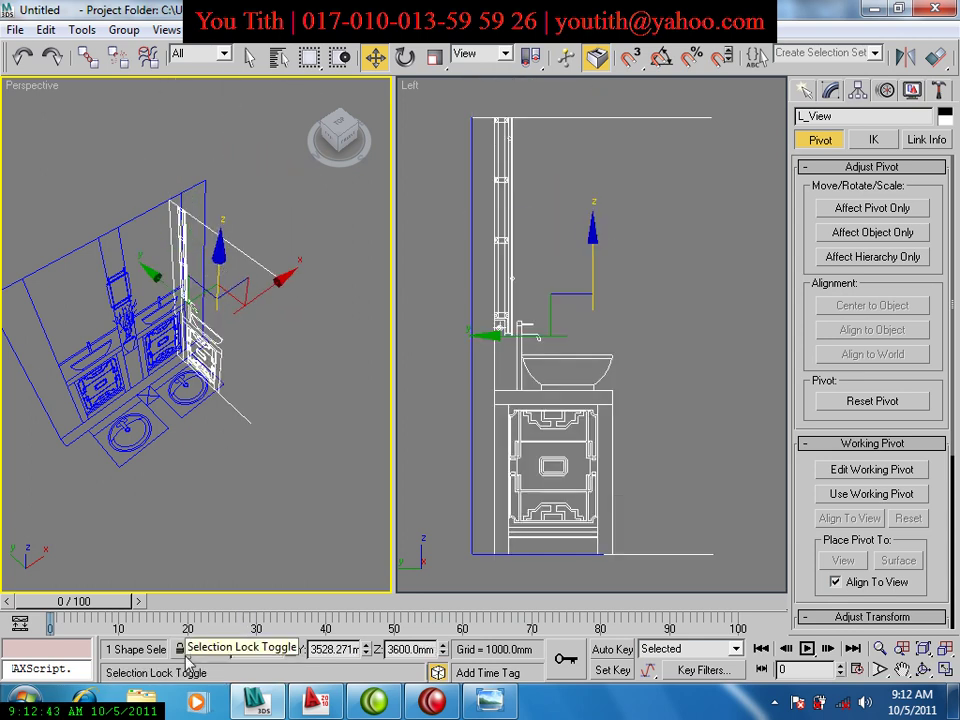
Lock the selection and adjust the side elevation's height along Z, cancelling the extra lift.
click(184, 648)
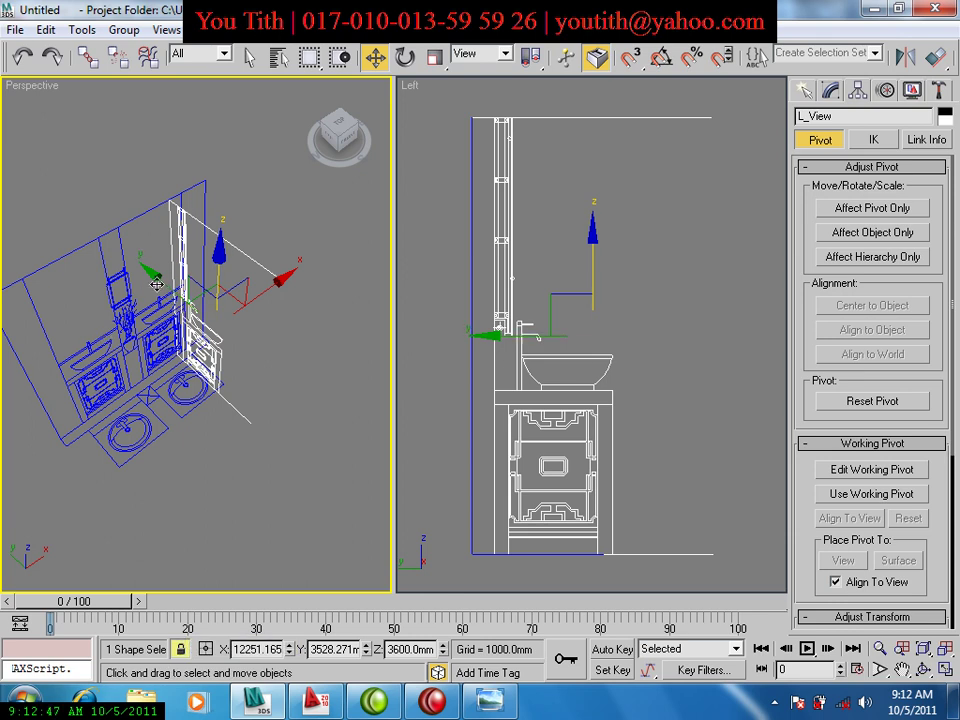
mouse_move(148, 317)
mouse_down()
mouse_move(148, 267)
mouse_move(172, 265)
mouse_up()
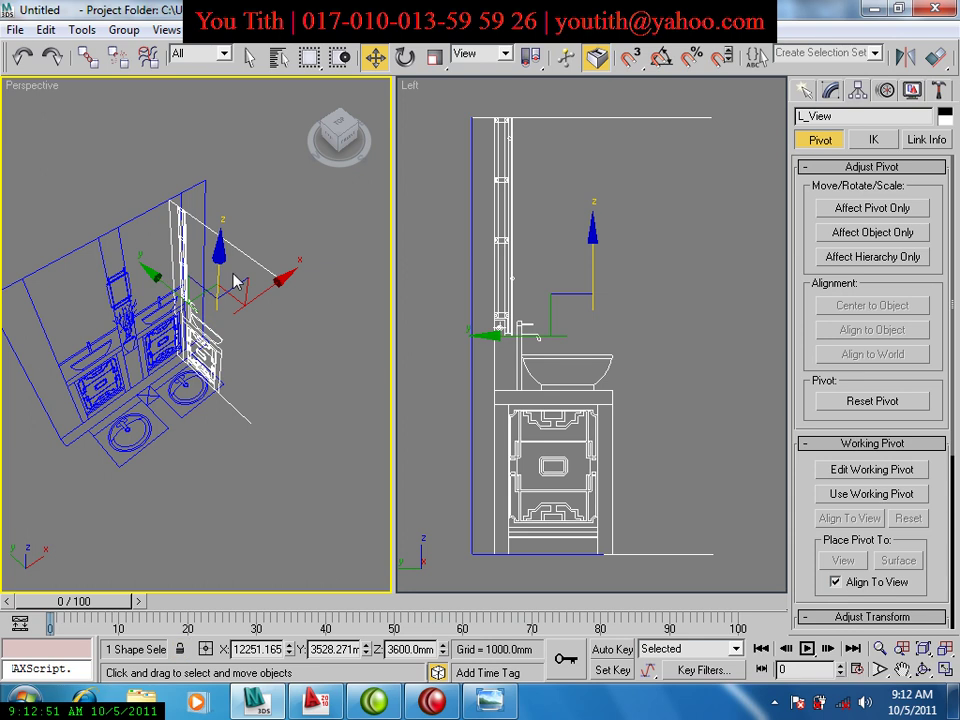
drag(215, 270, 135, 367)
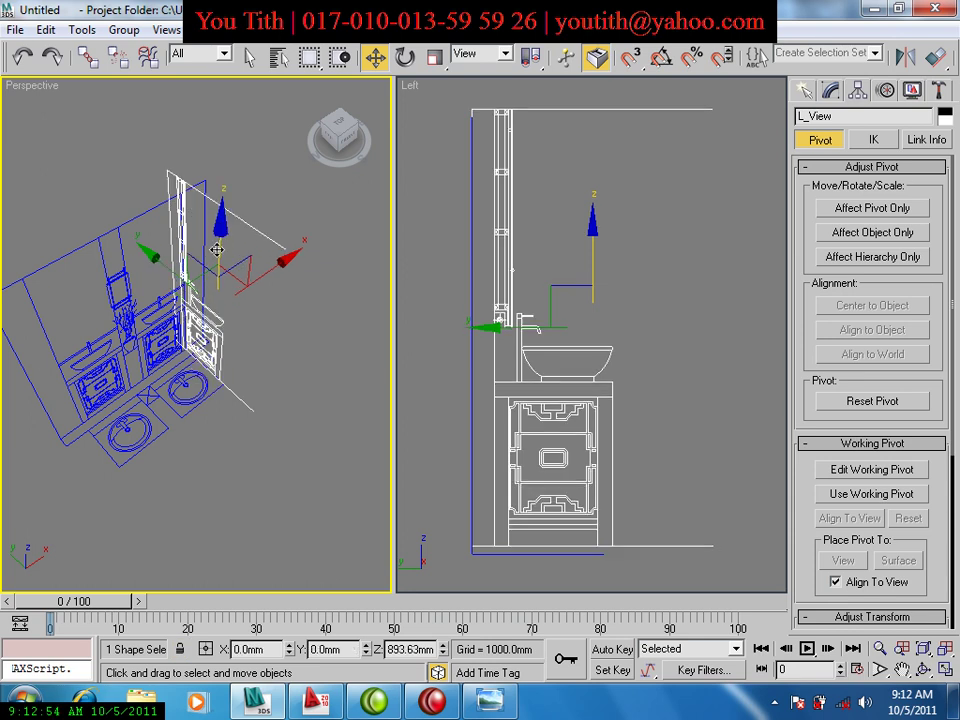
right_click(135, 367)
click(100, 271)
Select F_View and slide it along Y against the back wall.
click(84, 283)
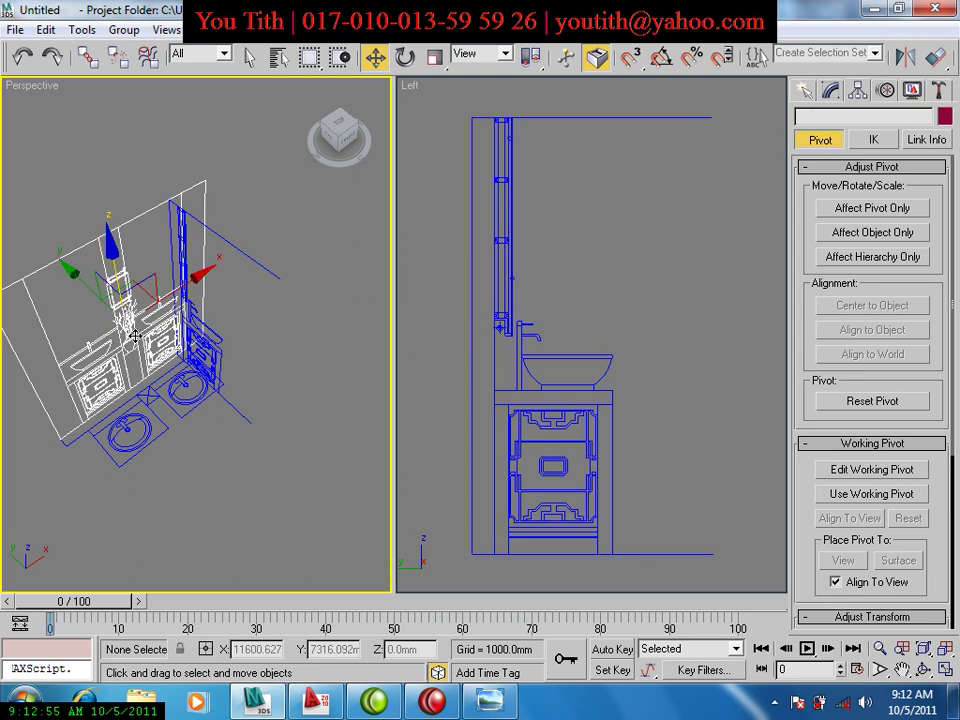
drag(84, 283, 58, 264)
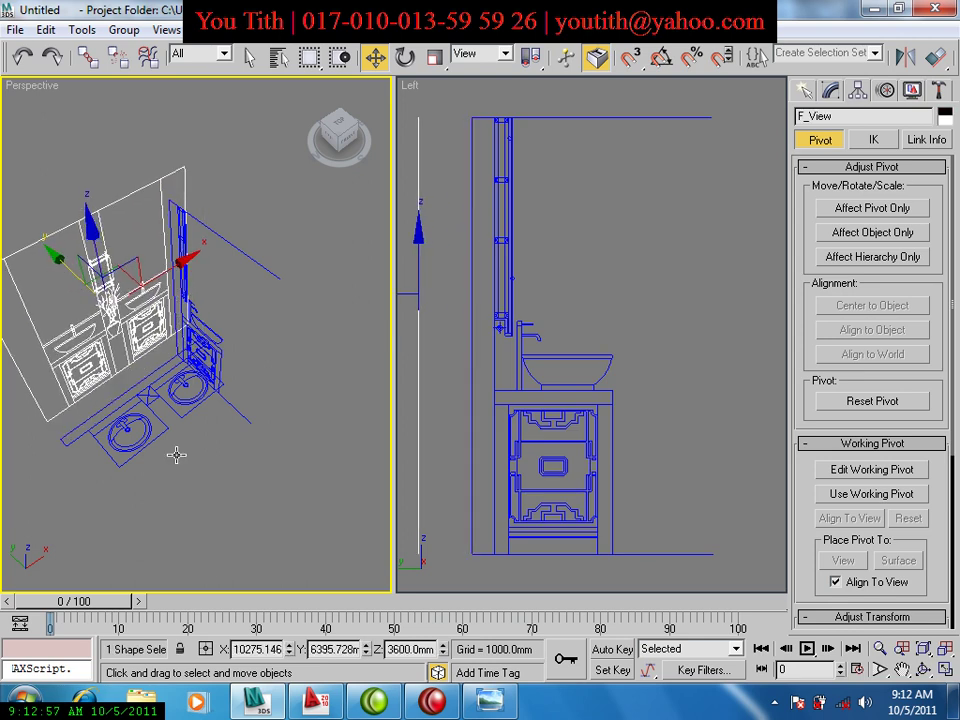
mouse_move(176, 452)
middle_down()
mouse_move(232, 436)
mouse_move(89, 284)
middle_up()
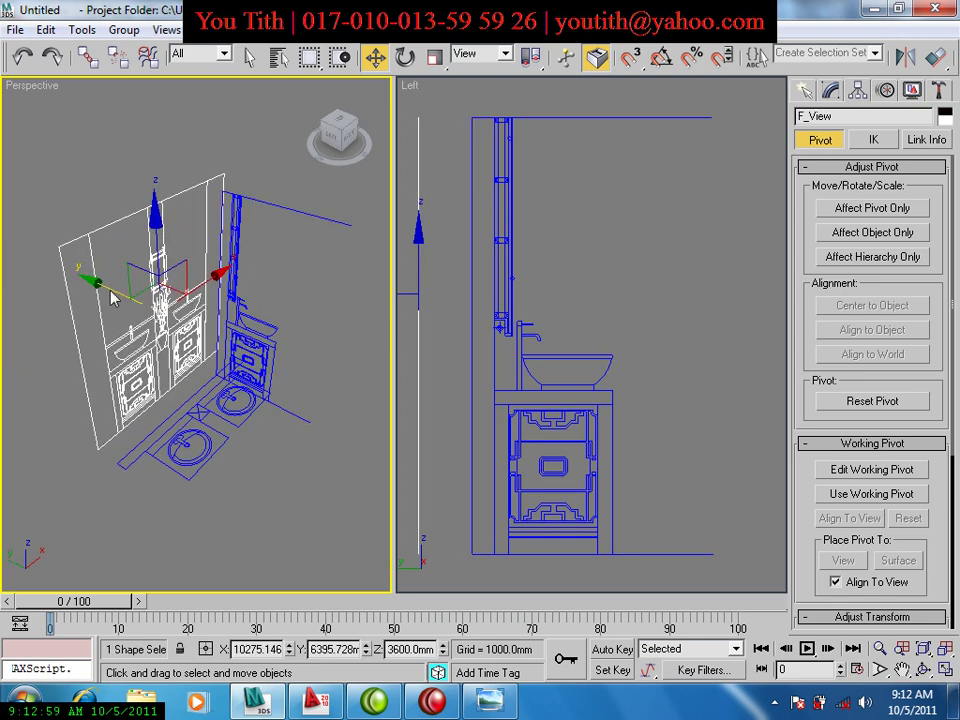
drag(112, 298, 145, 328)
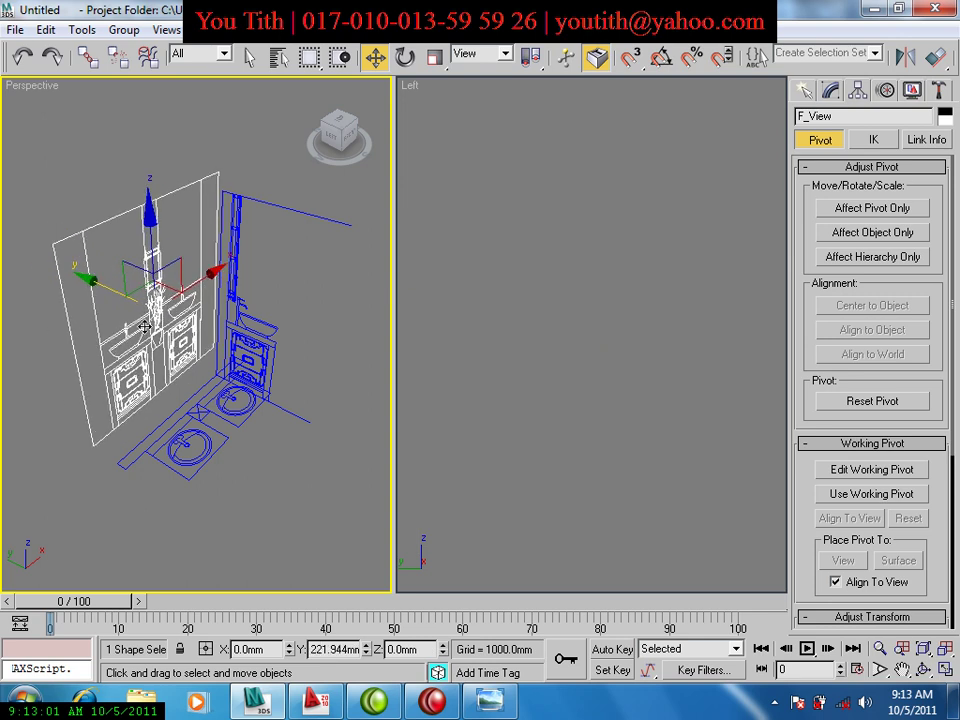
drag(145, 328, 181, 328)
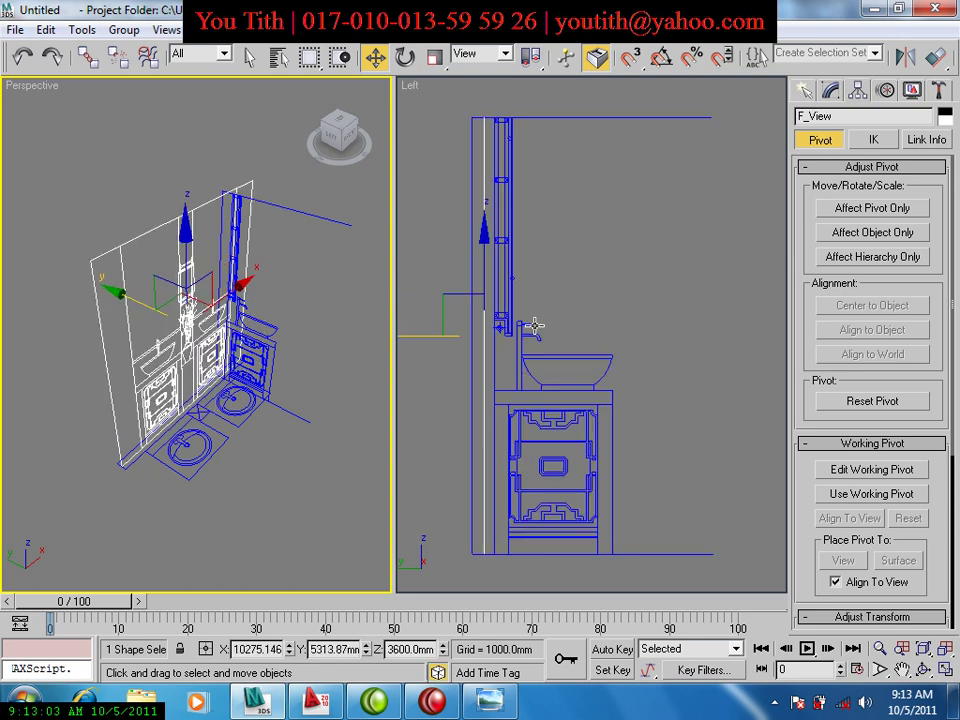
Set the right viewport to the Front view and zoom extents.
click(535, 325)
key(f)
key(z)
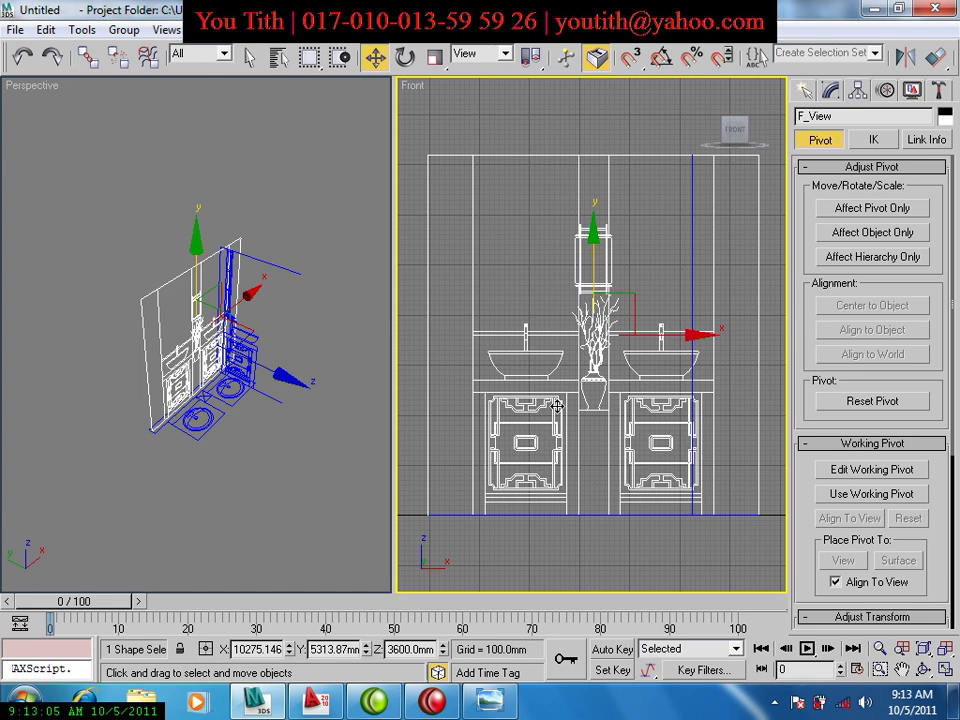
scroll(557, 405, down, 2)
Nudge F_View further along Y, undo a trial vertical move, and recentre the perspective.
right_click(92, 276)
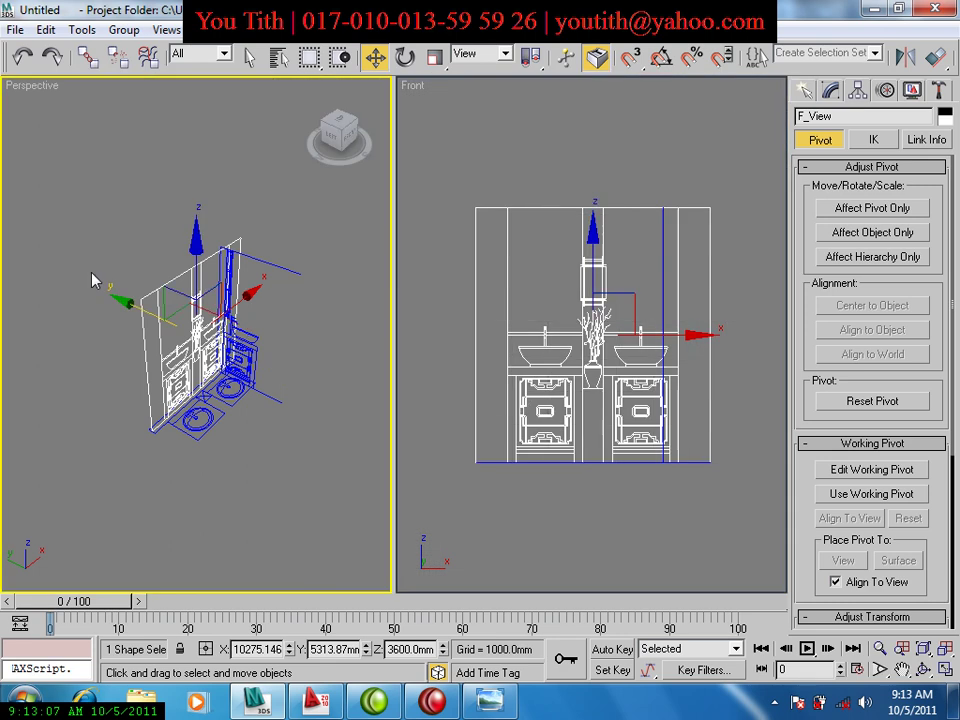
drag(110, 293, 188, 279)
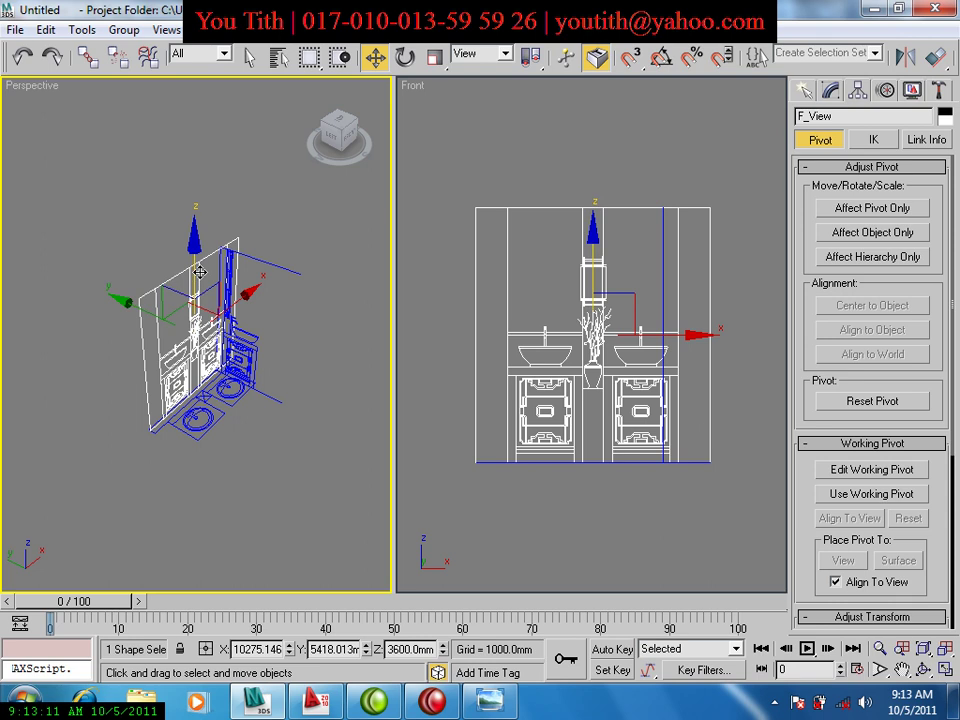
drag(197, 231, 198, 225)
right_click(675, 219)
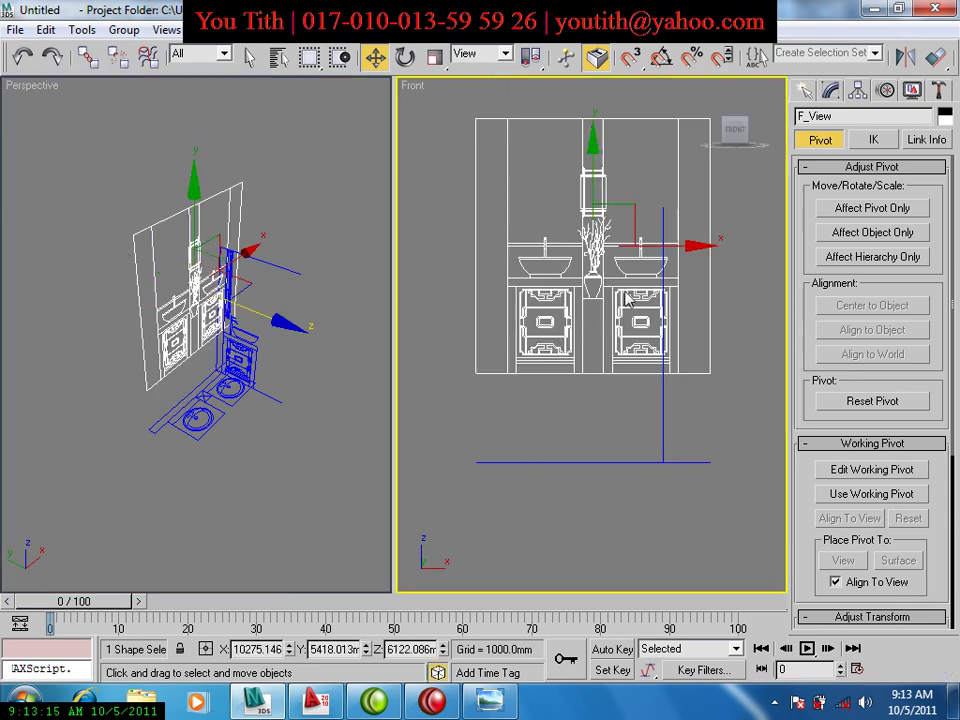
key(ctrl+z)
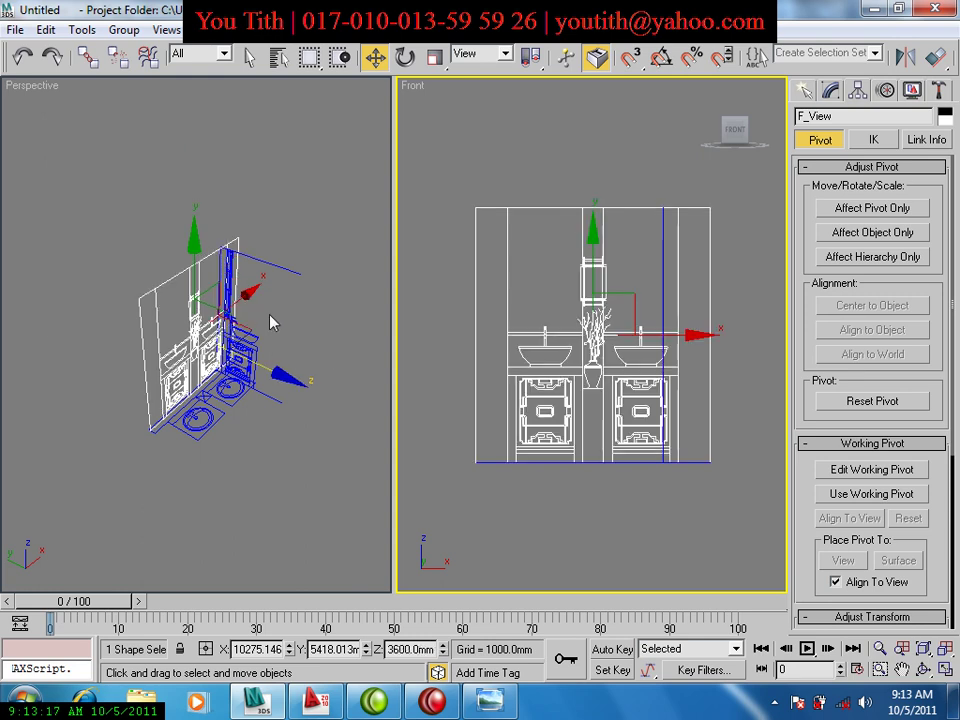
right_click(272, 322)
mouse_move(300, 250)
mouse_down()
mouse_move(275, 280)
mouse_move(250, 285)
mouse_up()
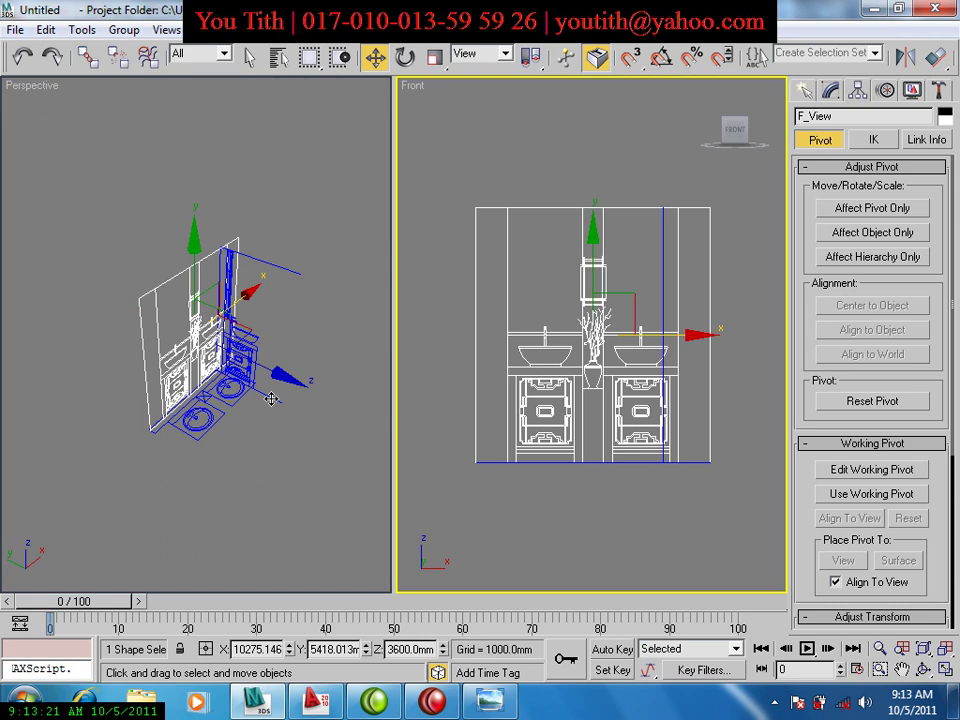
scroll(166, 388, up, 2)
scroll(166, 388, up, 2)
middle_drag(188, 392, 220, 380)
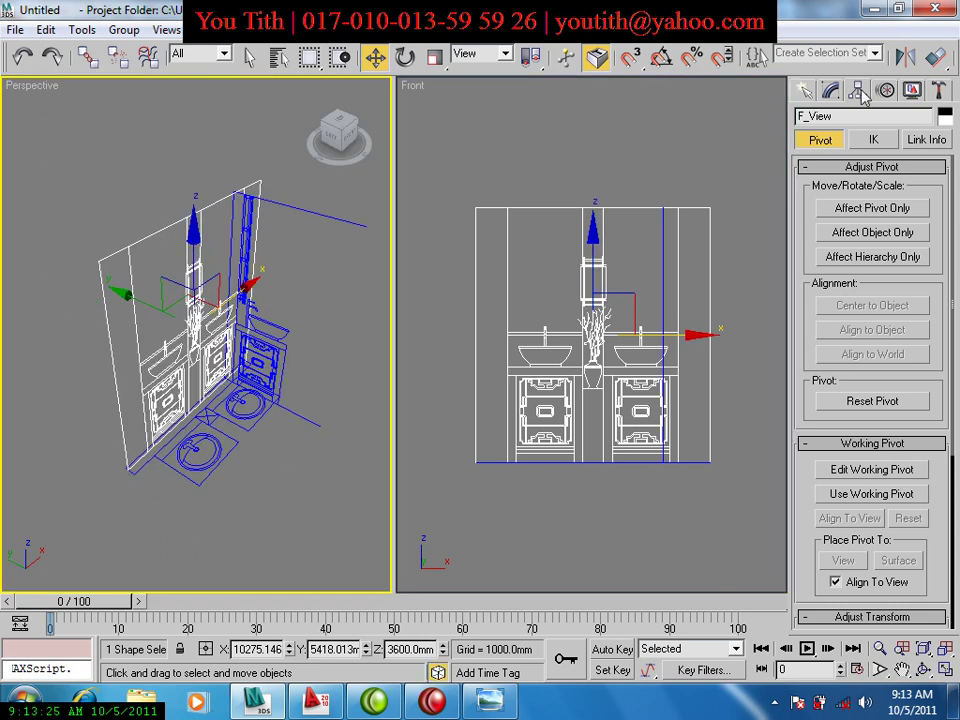
In Hierarchy > Link Info, lock F_View's X movement and confirm it no longer slides.
click(917, 142)
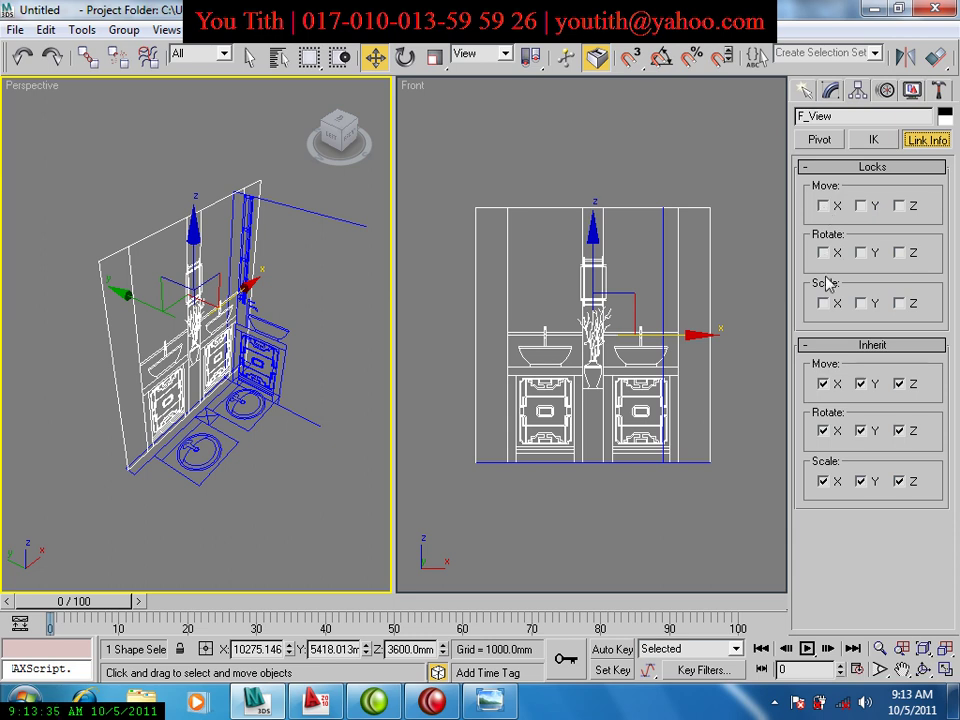
middle_drag(360, 433, 716, 320)
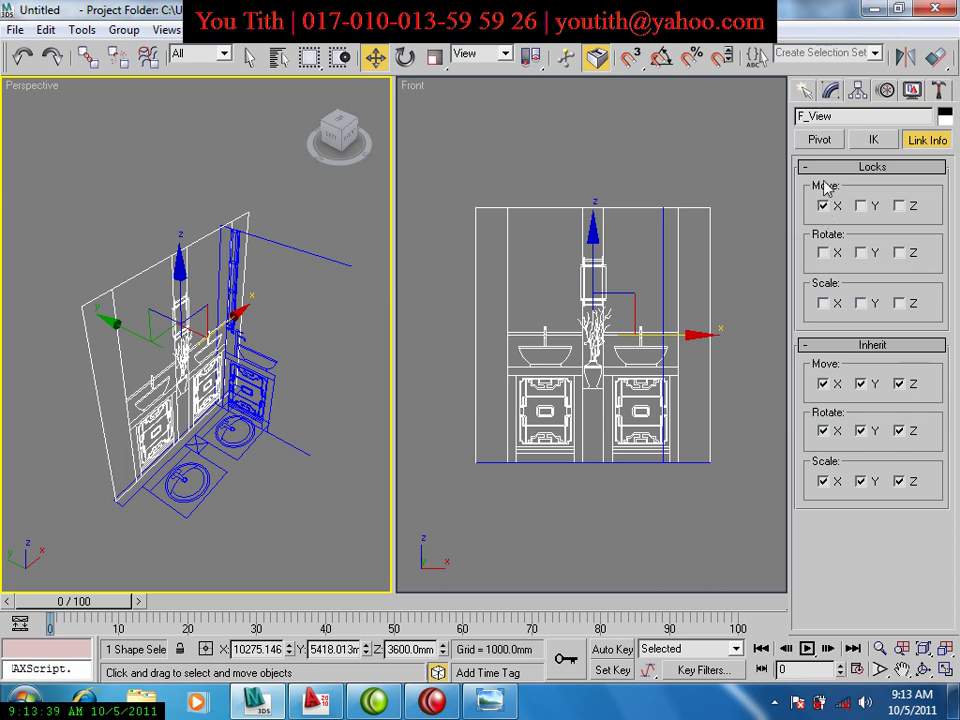
click(861, 206)
mouse_move(232, 325)
mouse_down()
mouse_move(124, 330)
mouse_move(73, 319)
mouse_up()
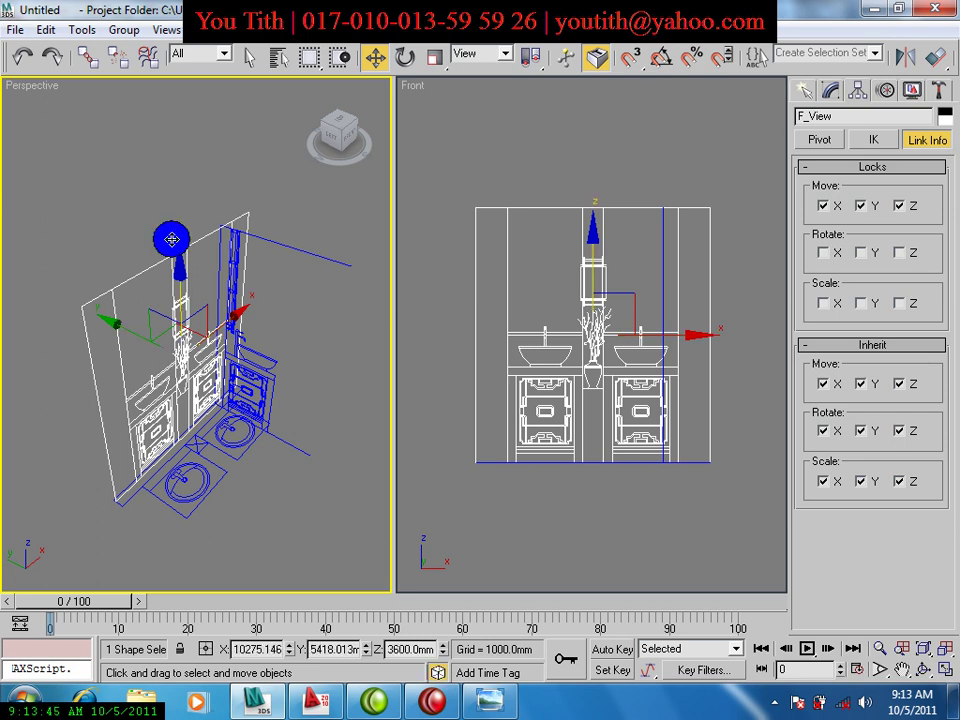
click(228, 471)
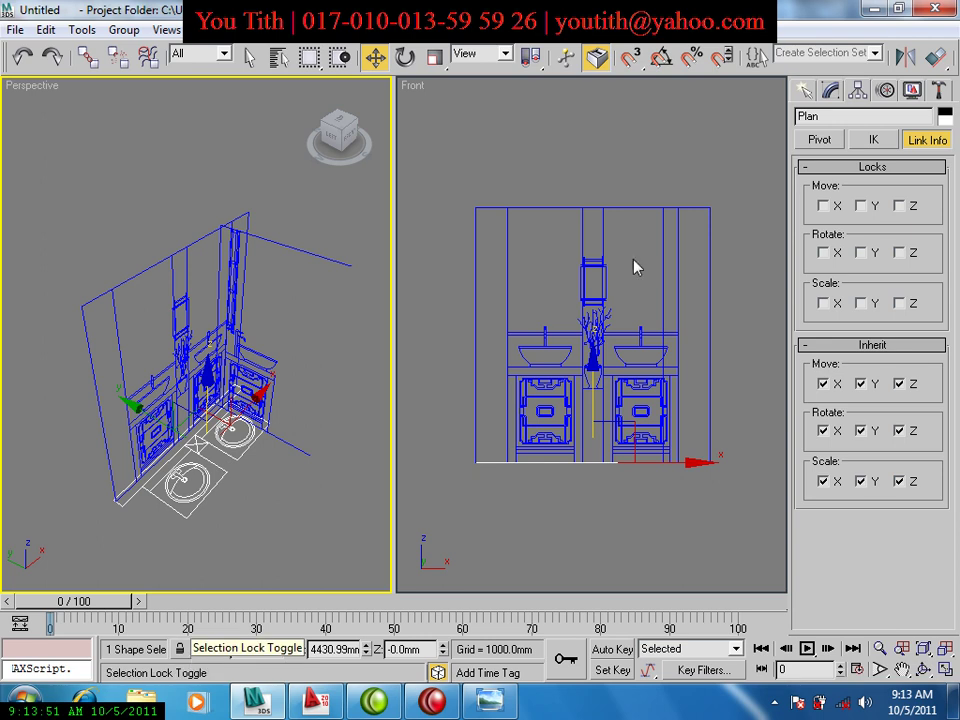
click(242, 343)
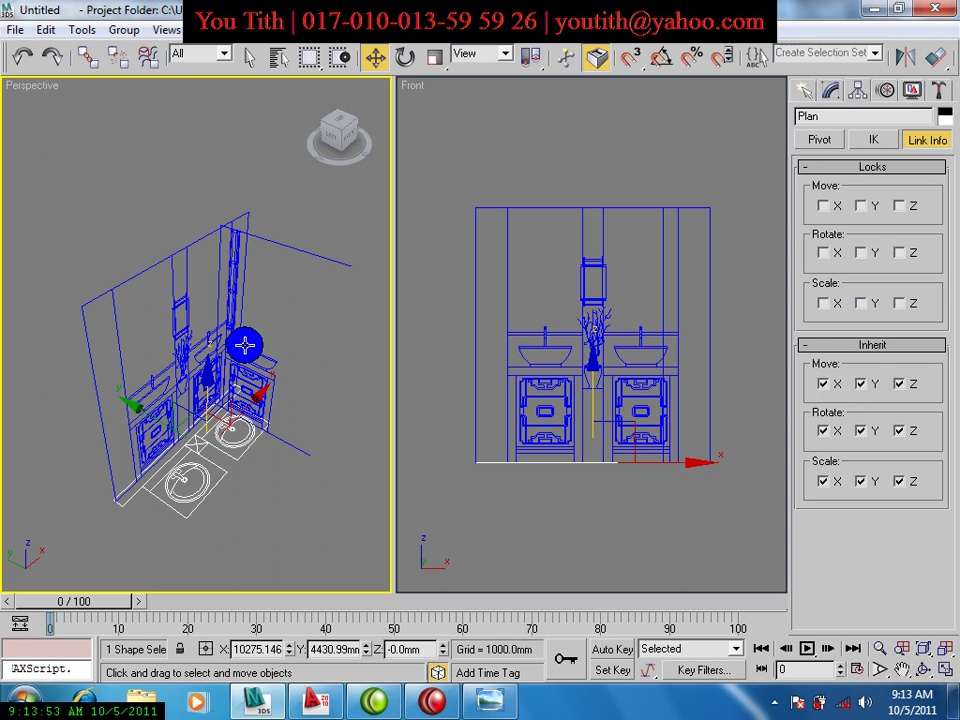
click(199, 360)
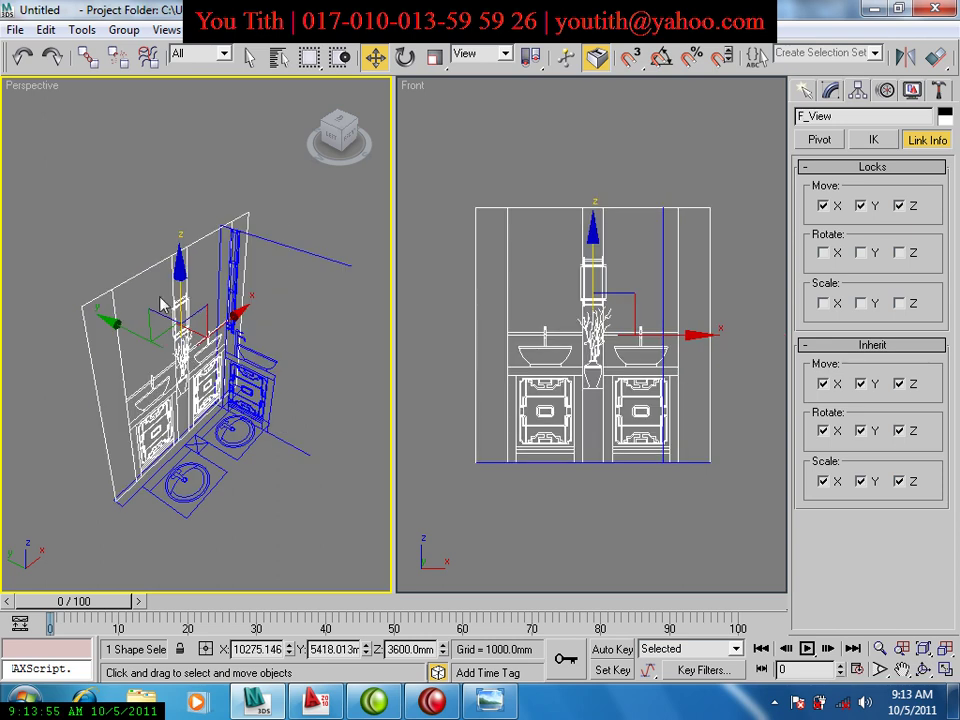
Lock F_View's rotation after undoing a test rotation.
key(e)
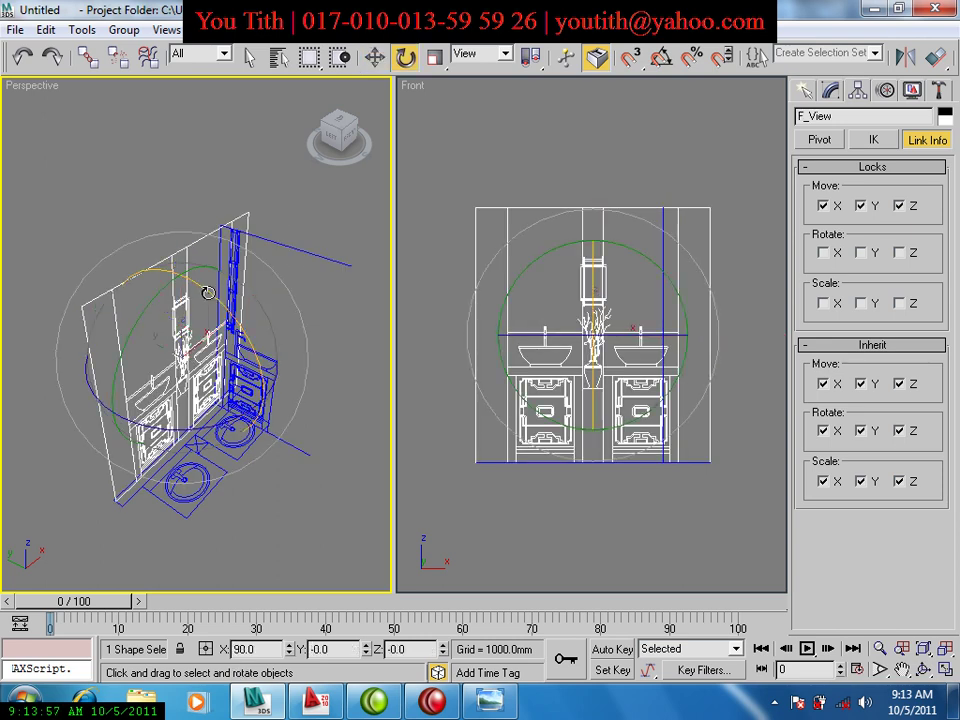
key(w)
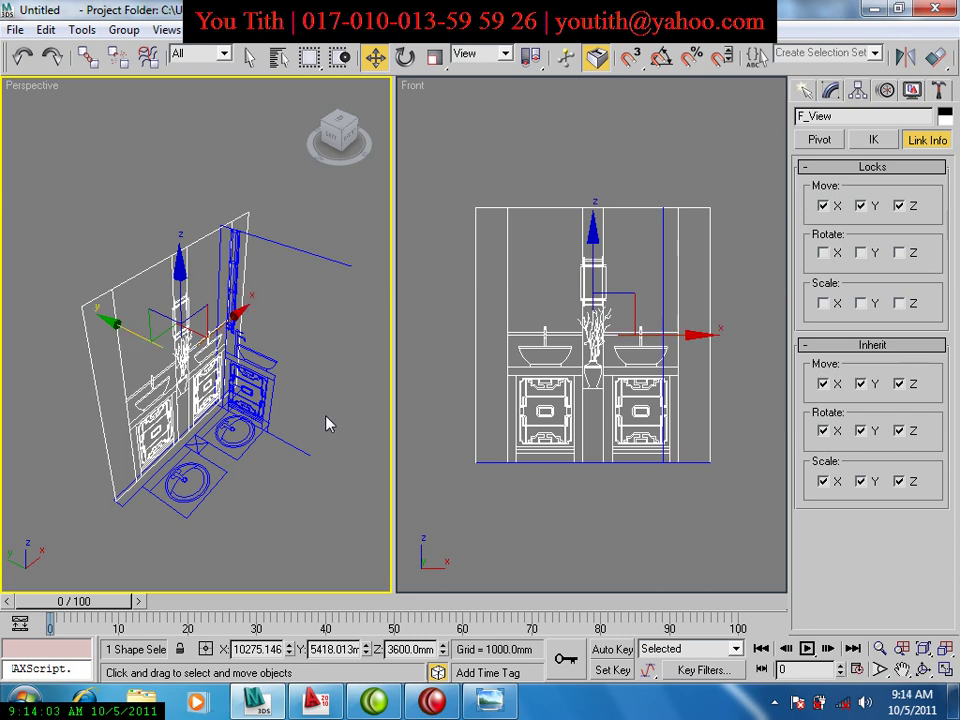
key(e)
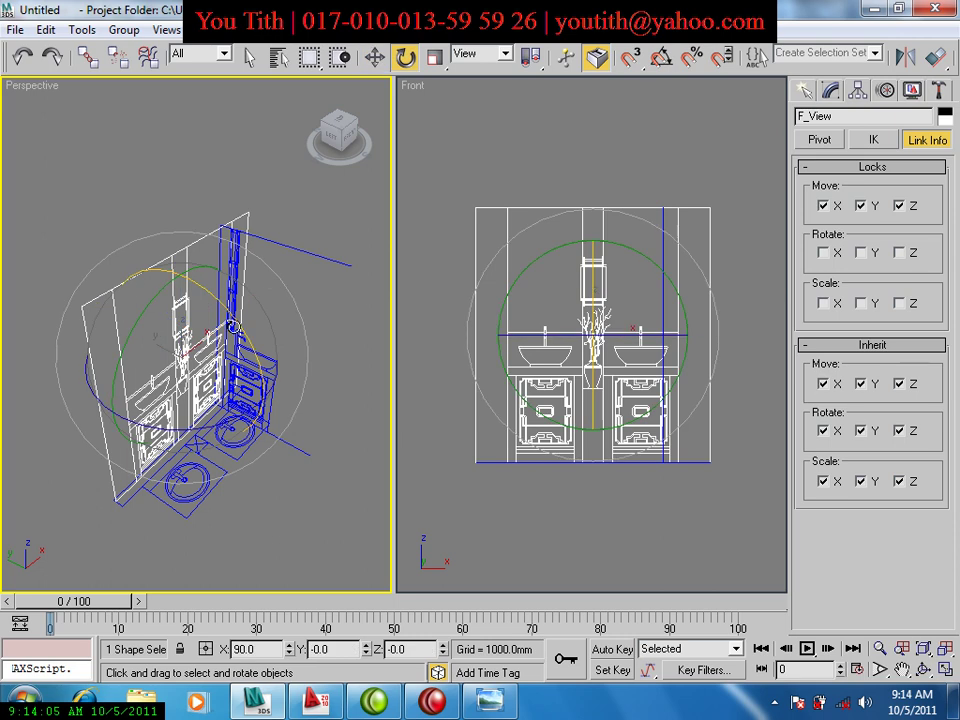
mouse_move(165, 232)
mouse_down()
mouse_move(253, 368)
mouse_move(146, 434)
mouse_up()
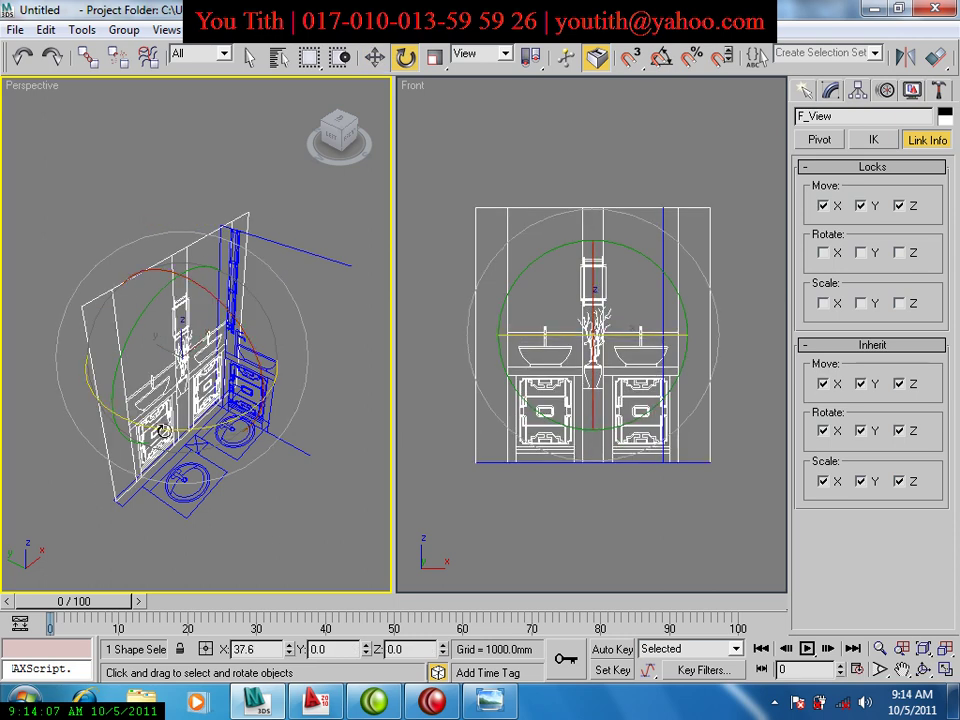
key(ctrl+z)
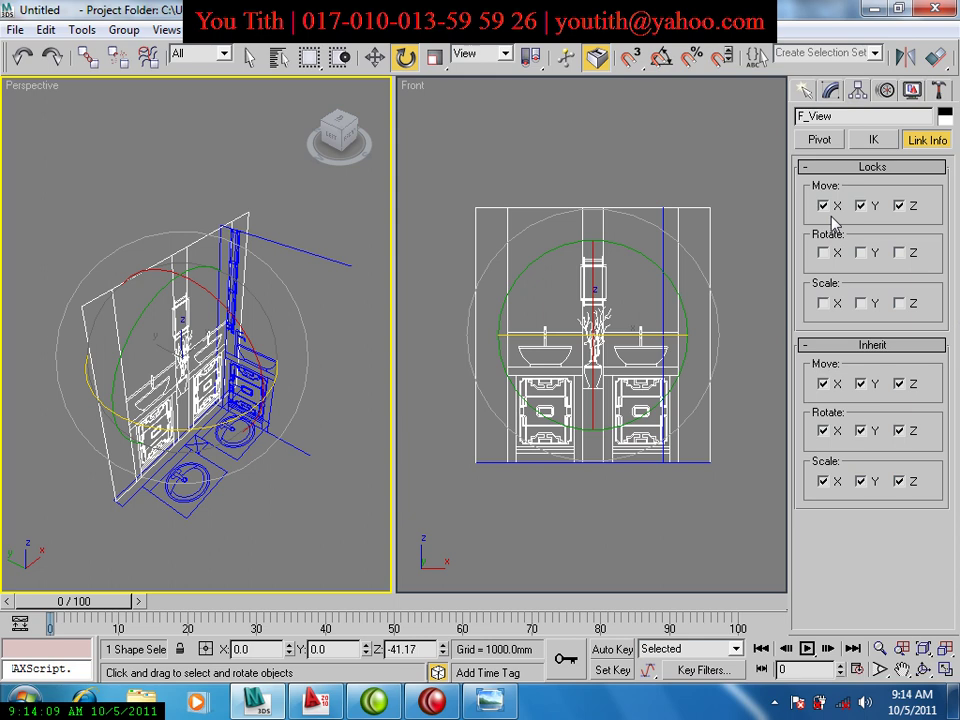
click(822, 253)
click(862, 253)
click(156, 302)
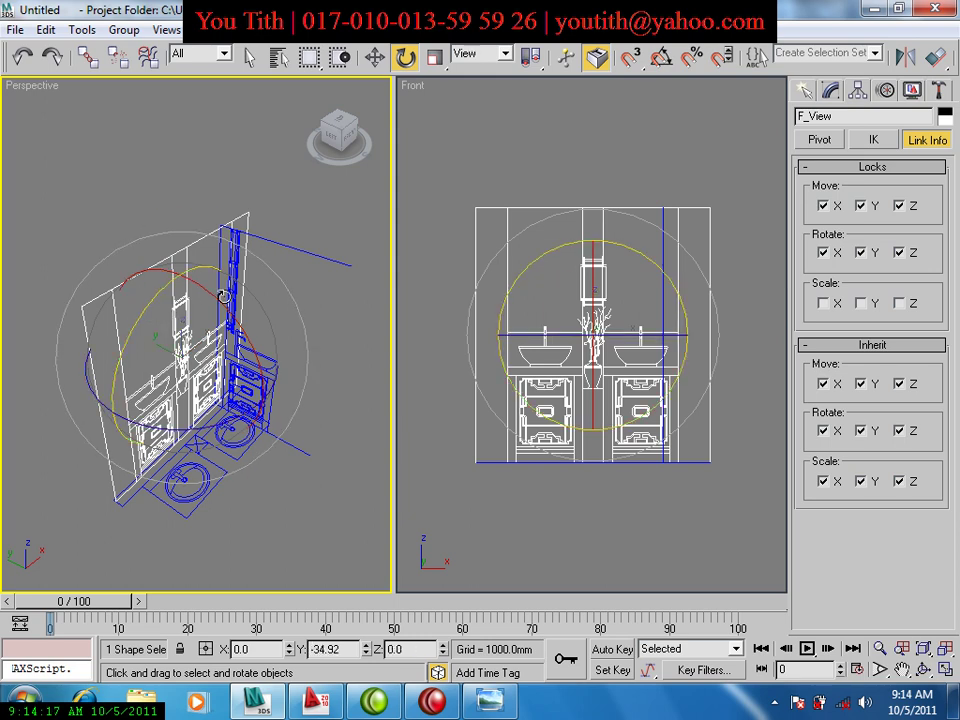
Lock F_View's X and Y scale, then push it back along Y.
key(r)
key(r)
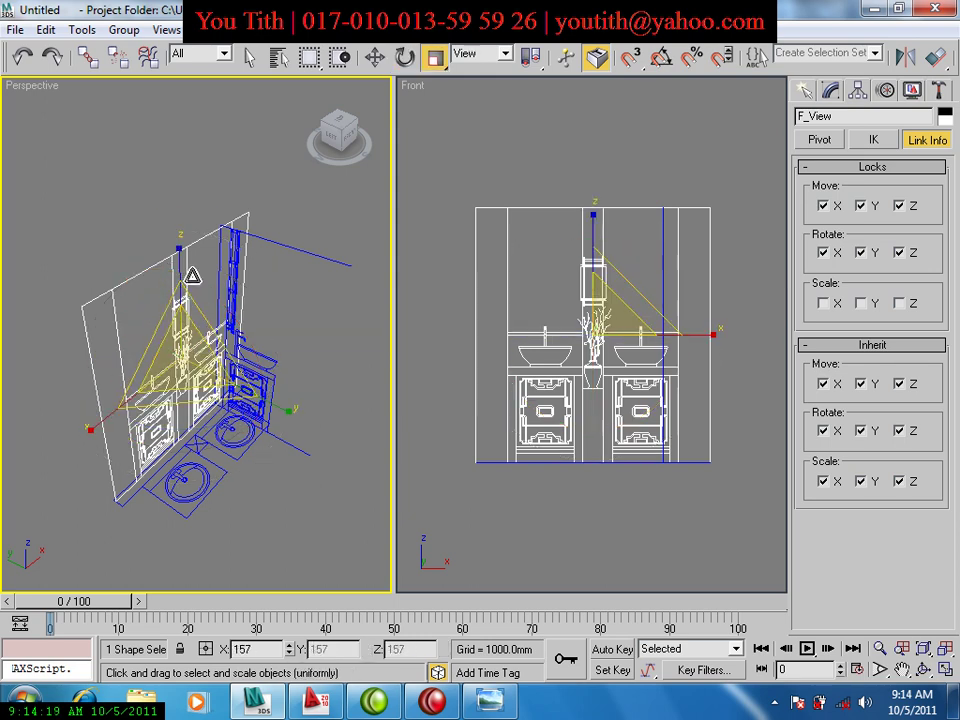
drag(192, 276, 200, 248)
key(ctrl+z)
click(823, 303)
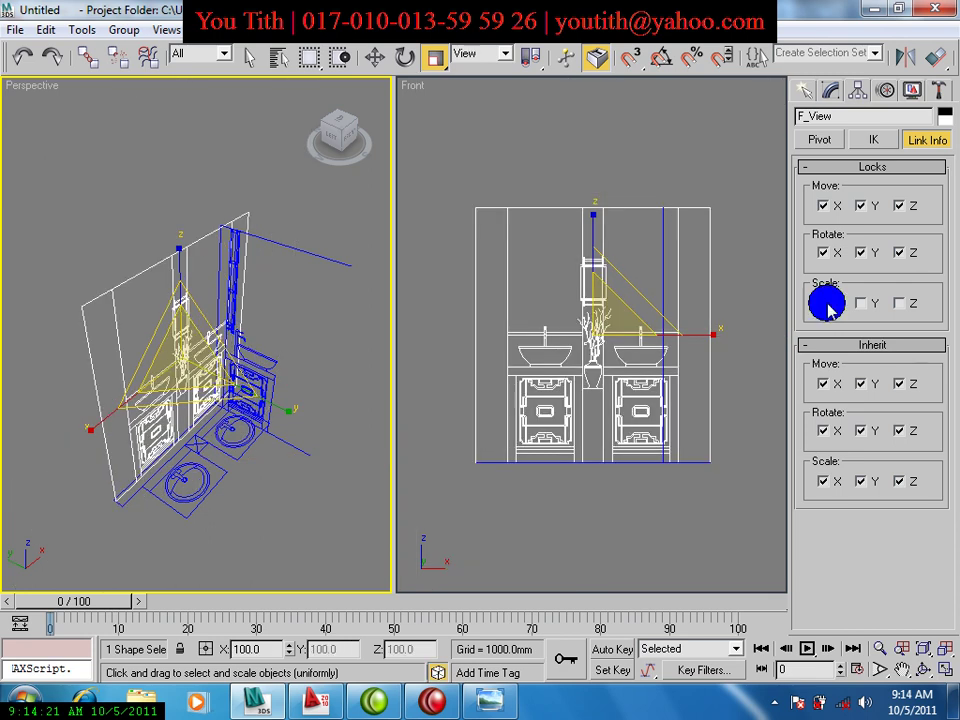
click(861, 303)
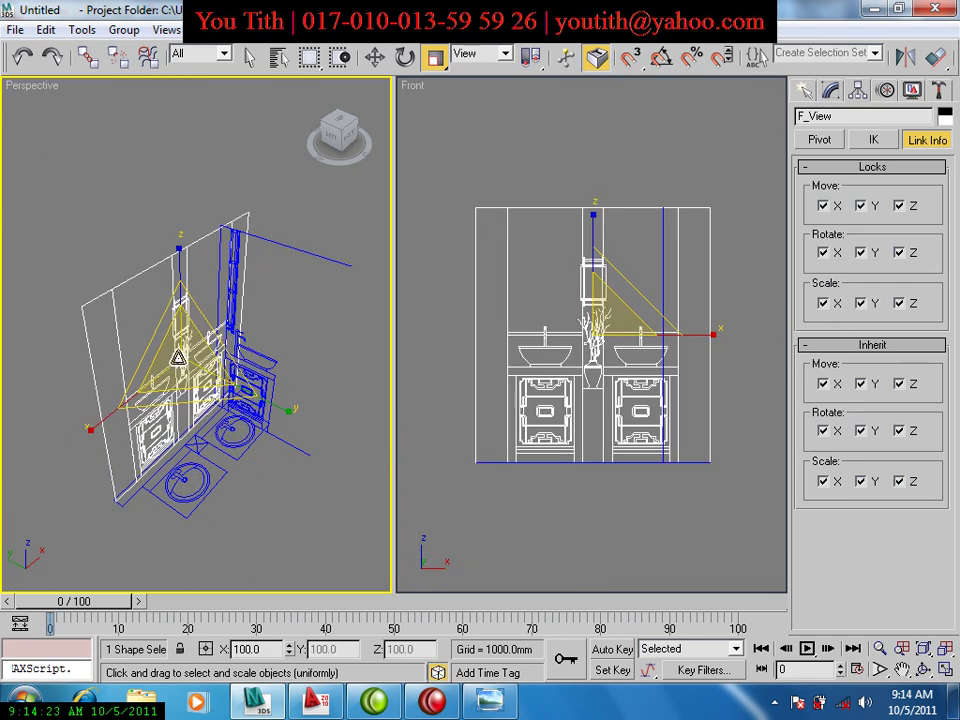
drag(178, 357, 182, 300)
key(ctrl+z)
key(w)
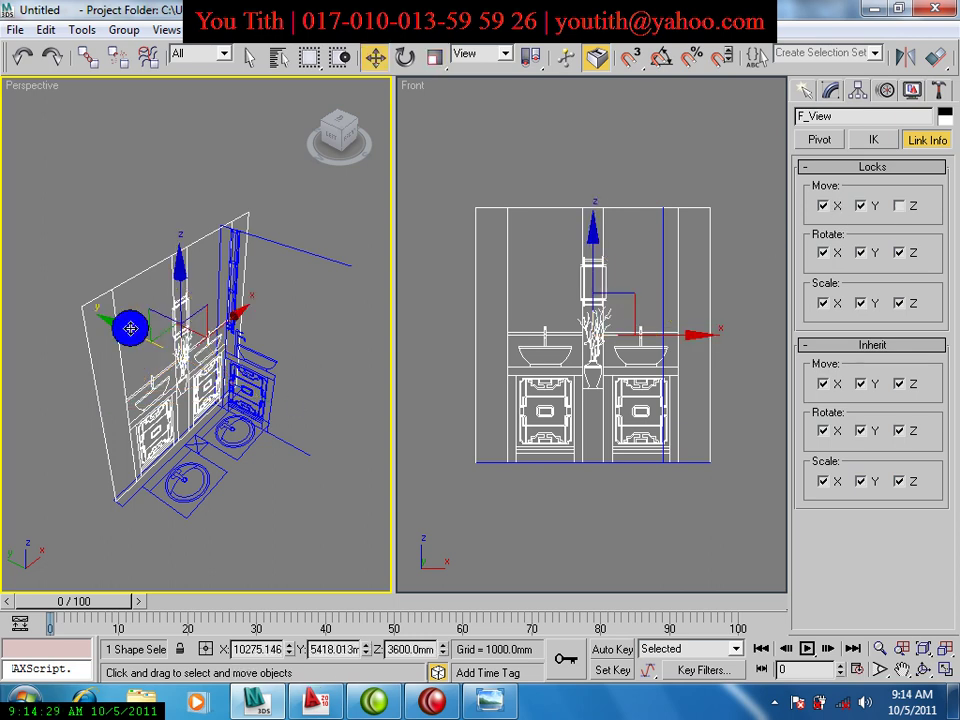
mouse_move(117, 337)
mouse_down()
mouse_move(172, 340)
mouse_move(187, 384)
mouse_up()
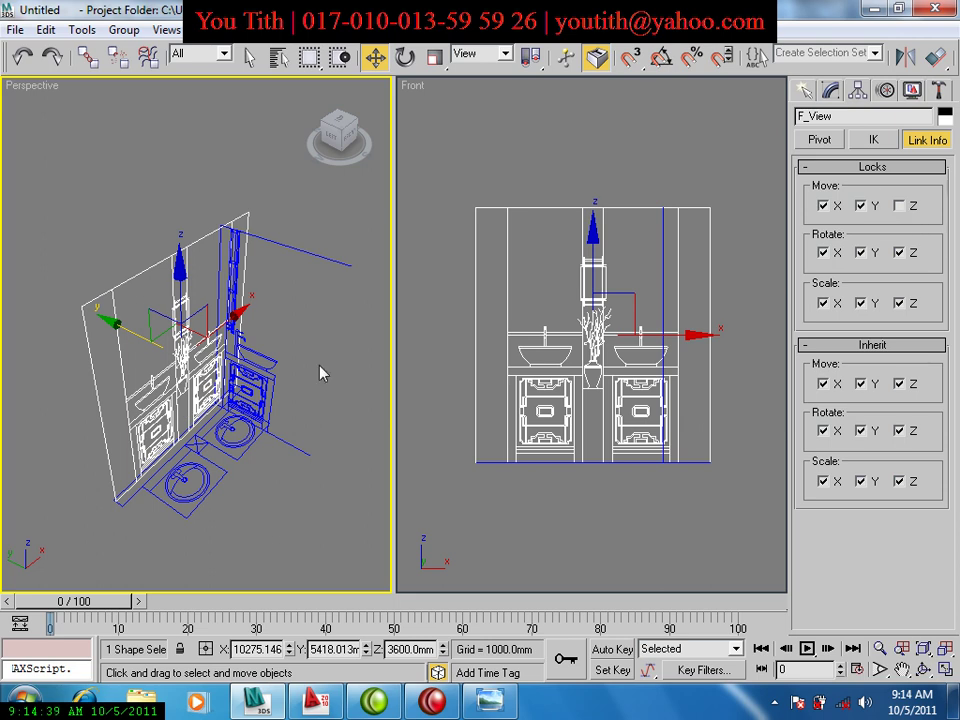
drag(138, 341, 85, 340)
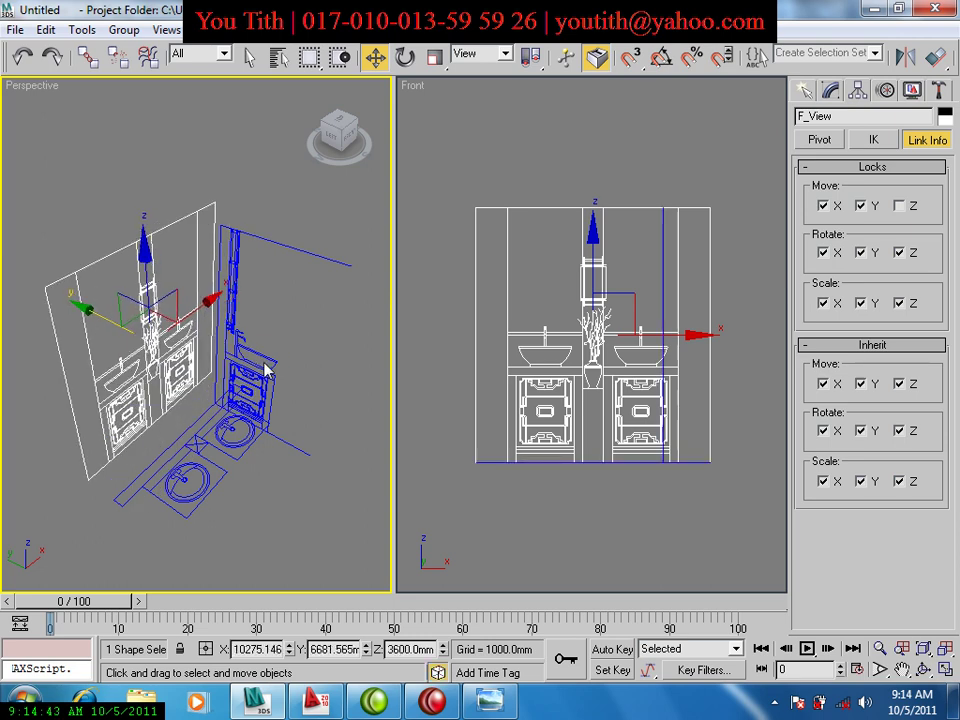
Lock L_View's X, Y, Z rotation and X/Y scale, then move it well right.
click(298, 360)
click(663, 300)
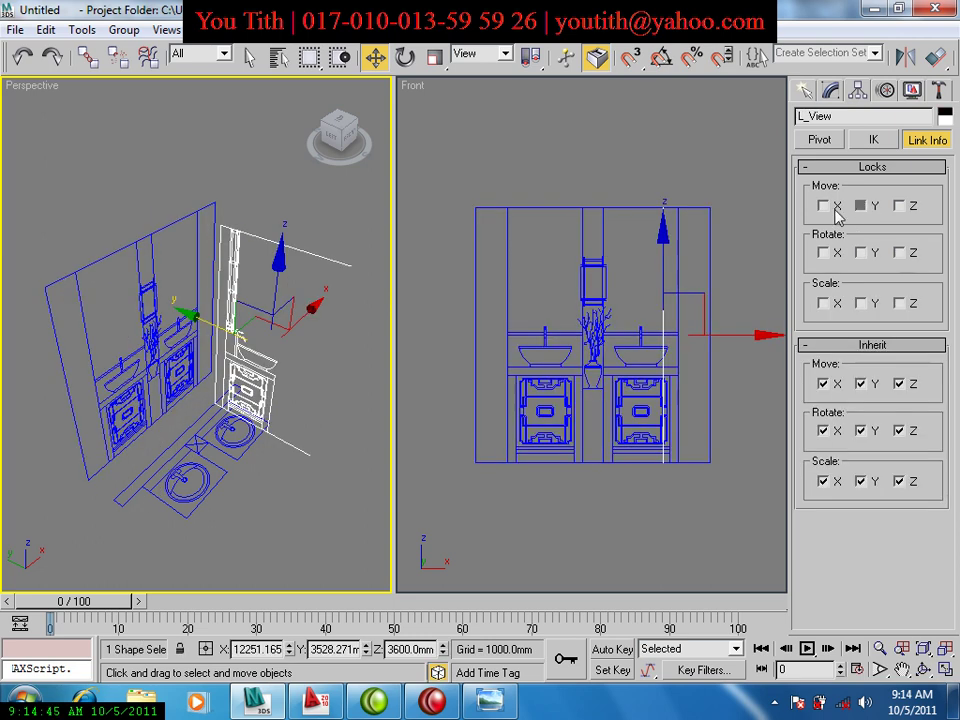
click(823, 252)
click(860, 252)
click(899, 252)
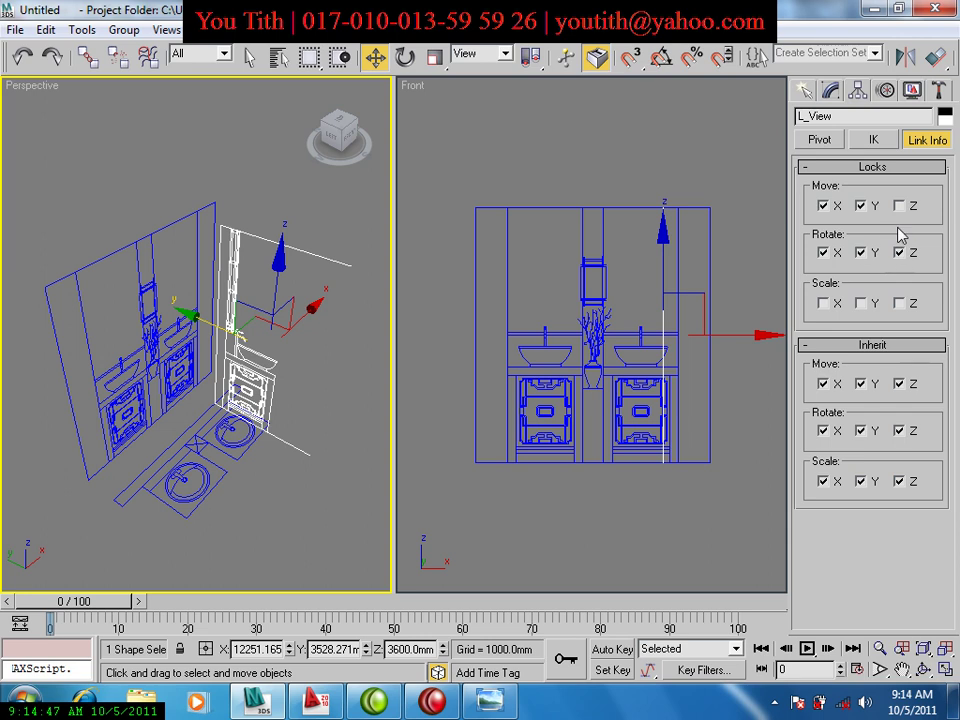
click(860, 303)
click(823, 303)
drag(311, 322, 216, 328)
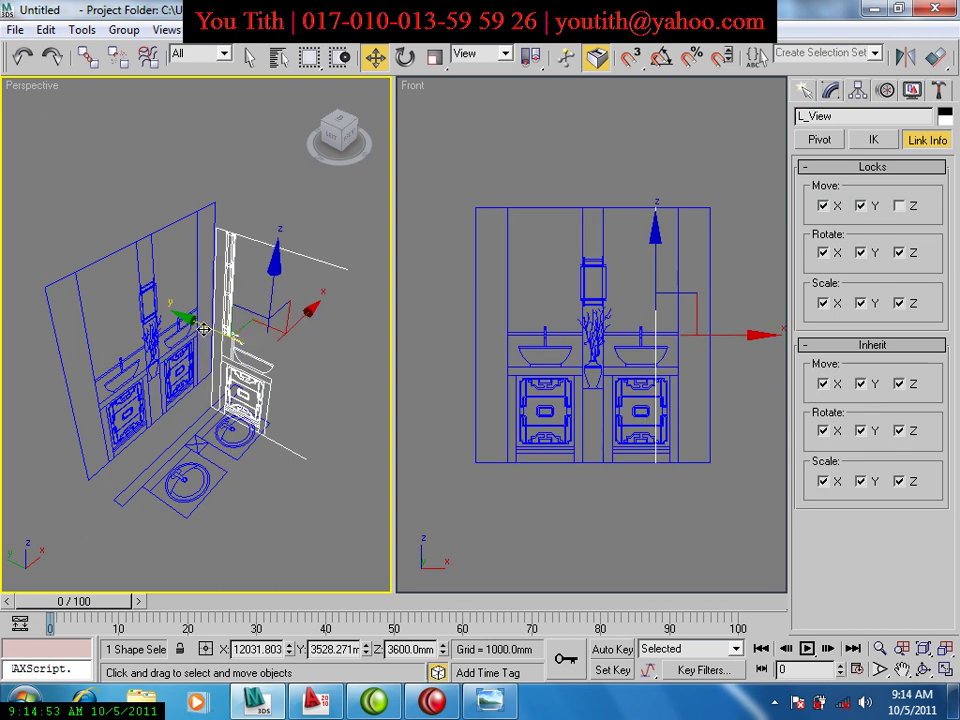
mouse_move(267, 273)
mouse_down()
mouse_move(279, 186)
mouse_move(302, 317)
mouse_move(311, 321)
mouse_up()
drag(340, 263, 202, 426)
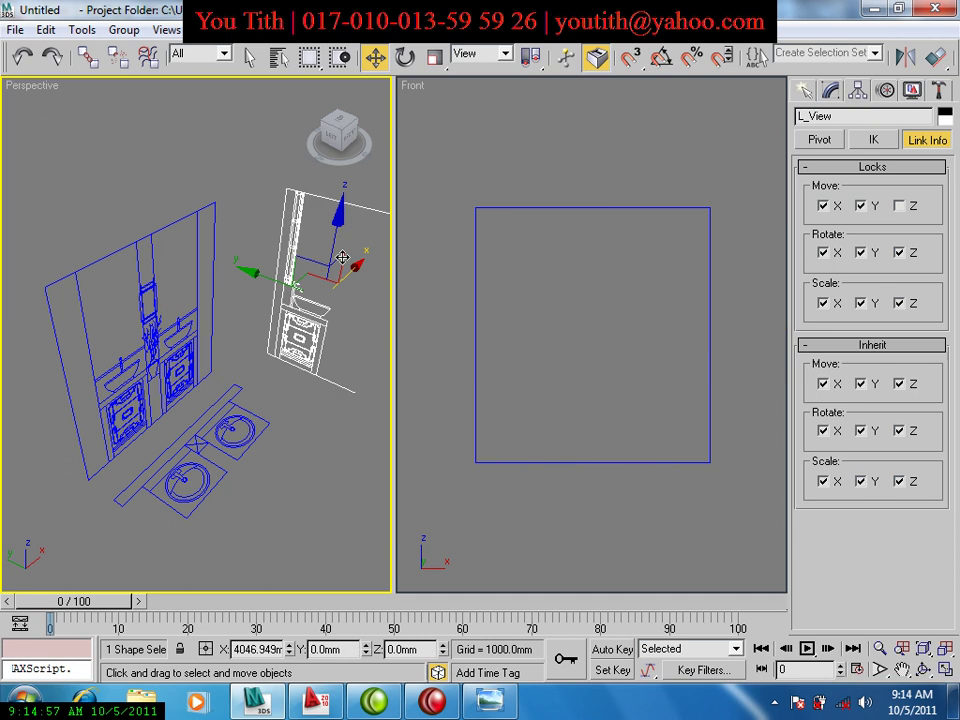
Lock the Plan's Y and Z scale, keeping it at floor level.
click(202, 430)
mouse_move(211, 397)
mouse_down()
mouse_move(214, 190)
mouse_move(210, 380)
mouse_up()
key(ctrl+z)
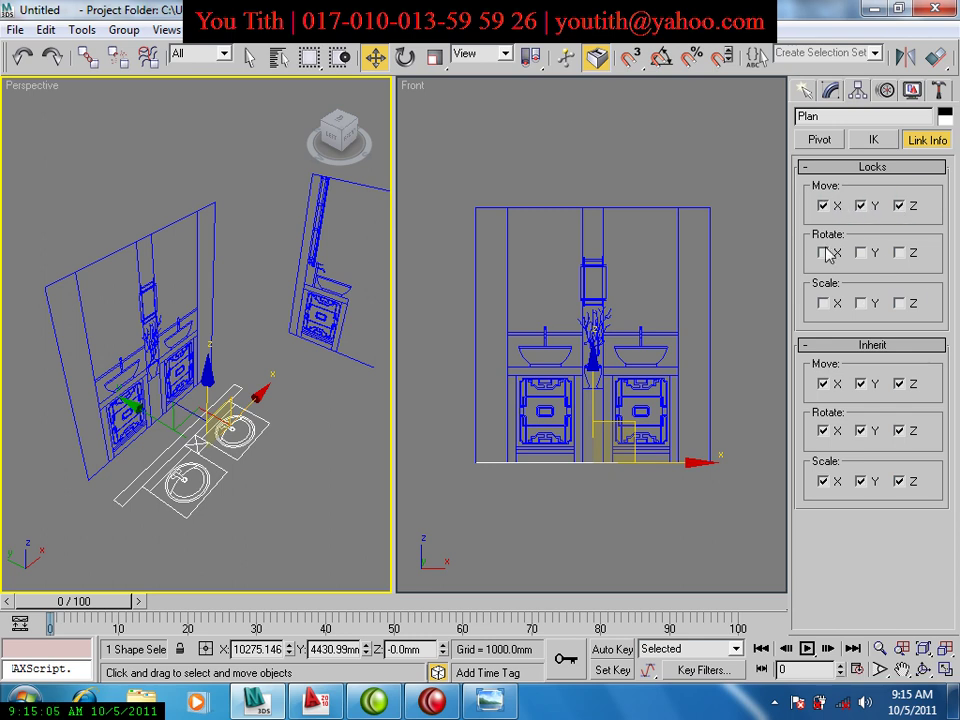
click(903, 303)
click(861, 303)
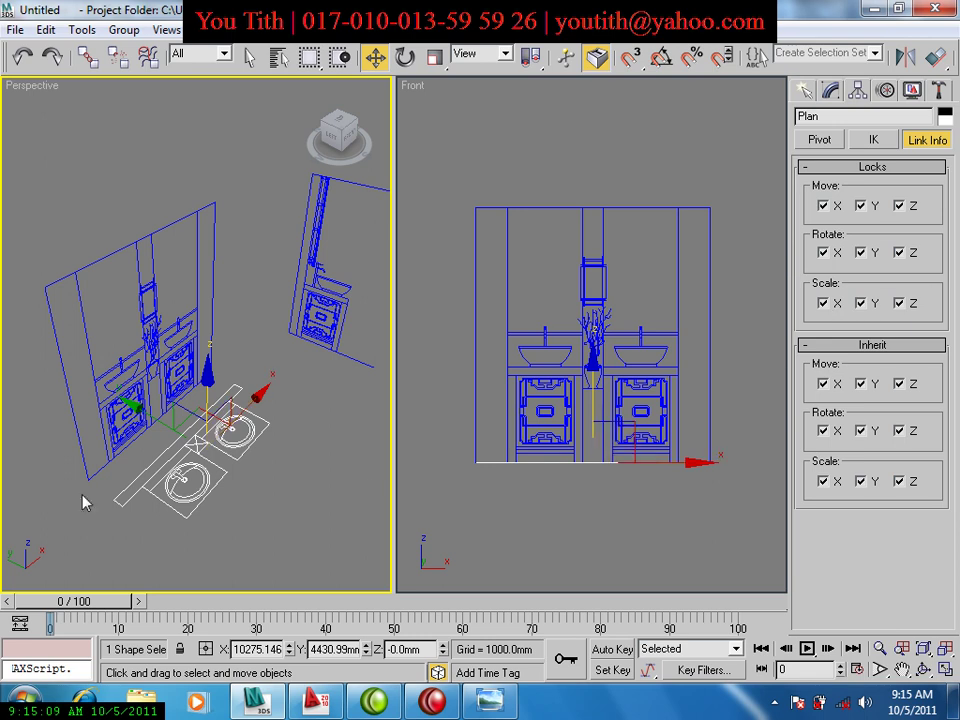
mouse_move(208, 336)
alt+middle_down()
mouse_move(195, 433)
mouse_move(253, 574)
alt+middle_up()
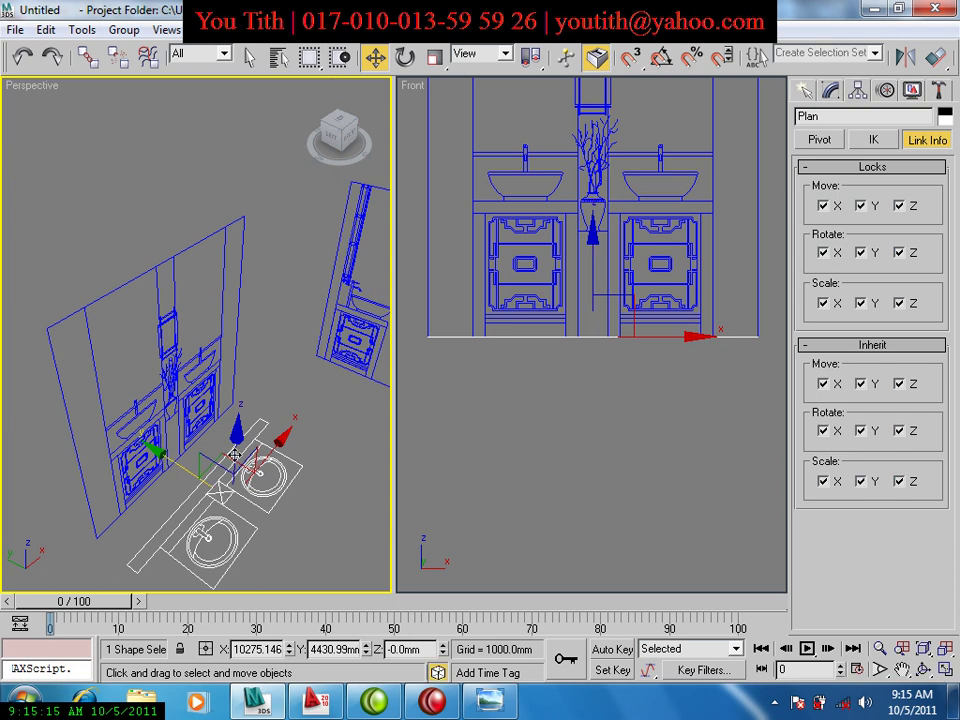
drag(234, 455, 236, 430)
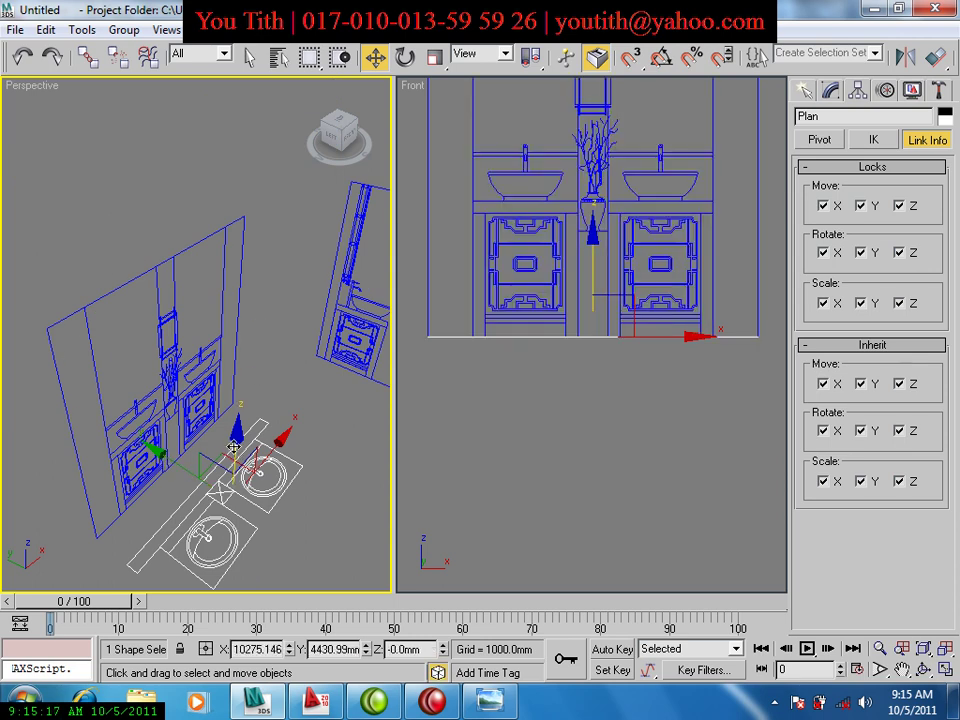
scroll(262, 447, down, 2)
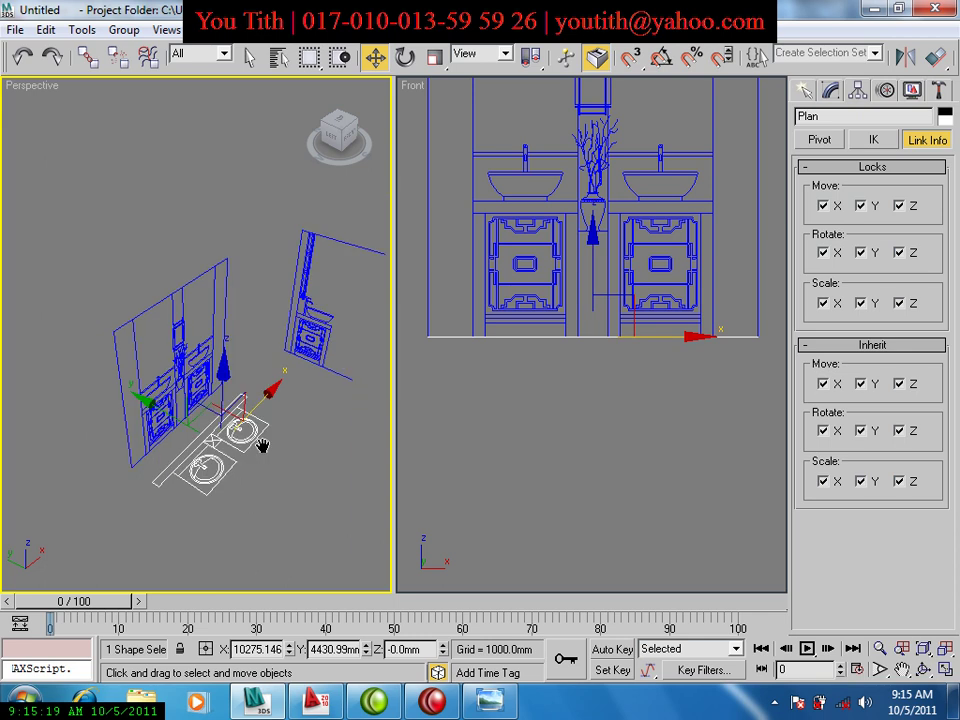
Fine-tune L_View and F_View positions, then clear the selection.
click(300, 385)
alt+middle_drag(279, 407, 330, 330)
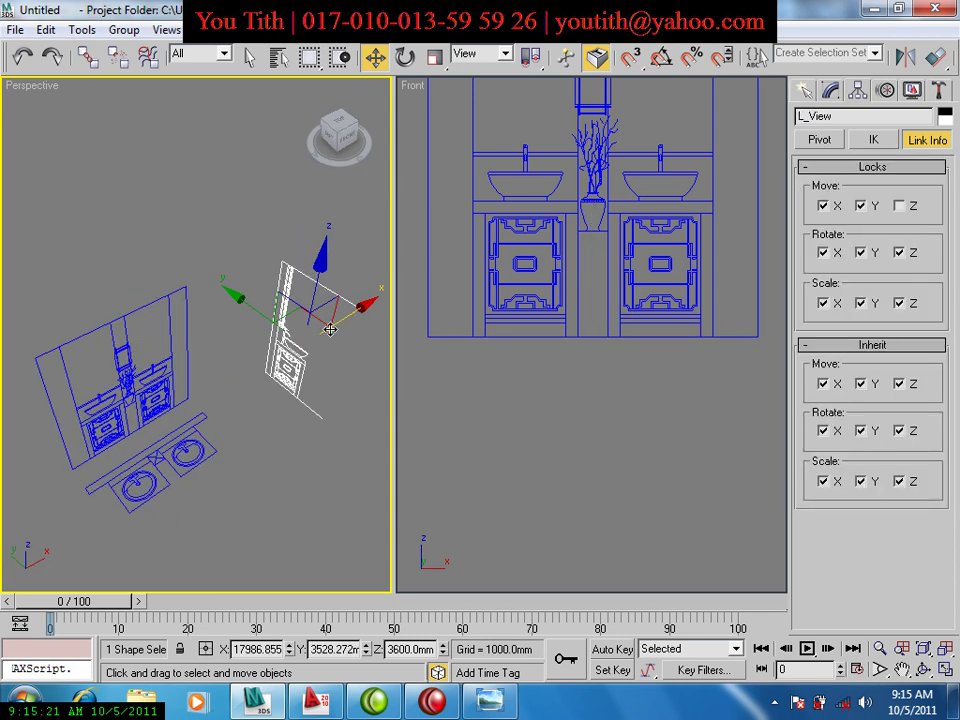
drag(330, 330, 243, 327)
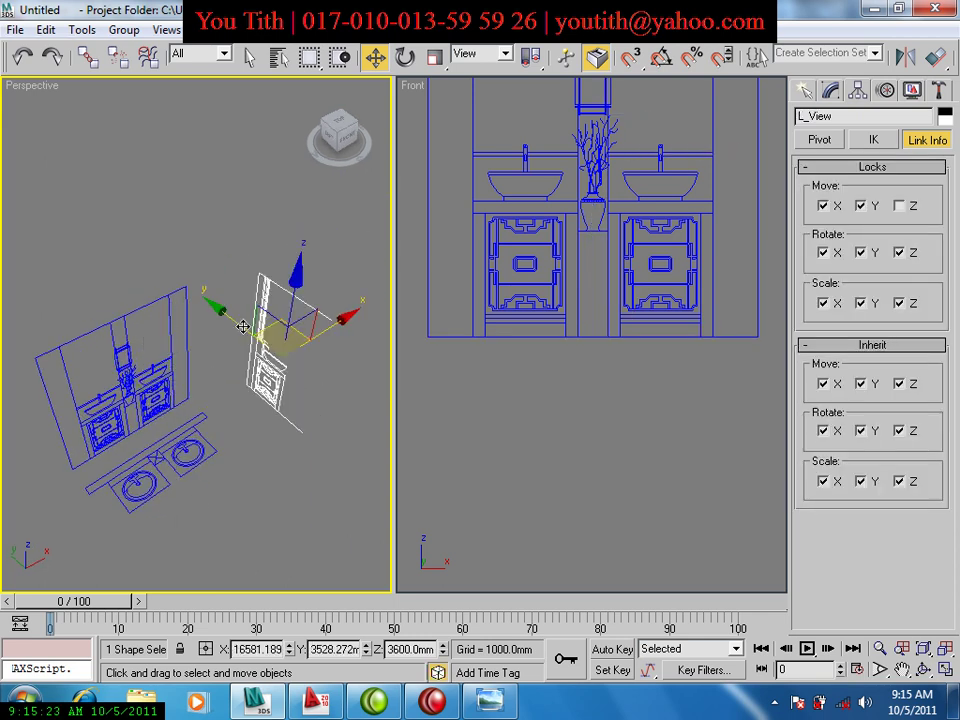
click(178, 373)
click(110, 340)
drag(138, 345, 143, 340)
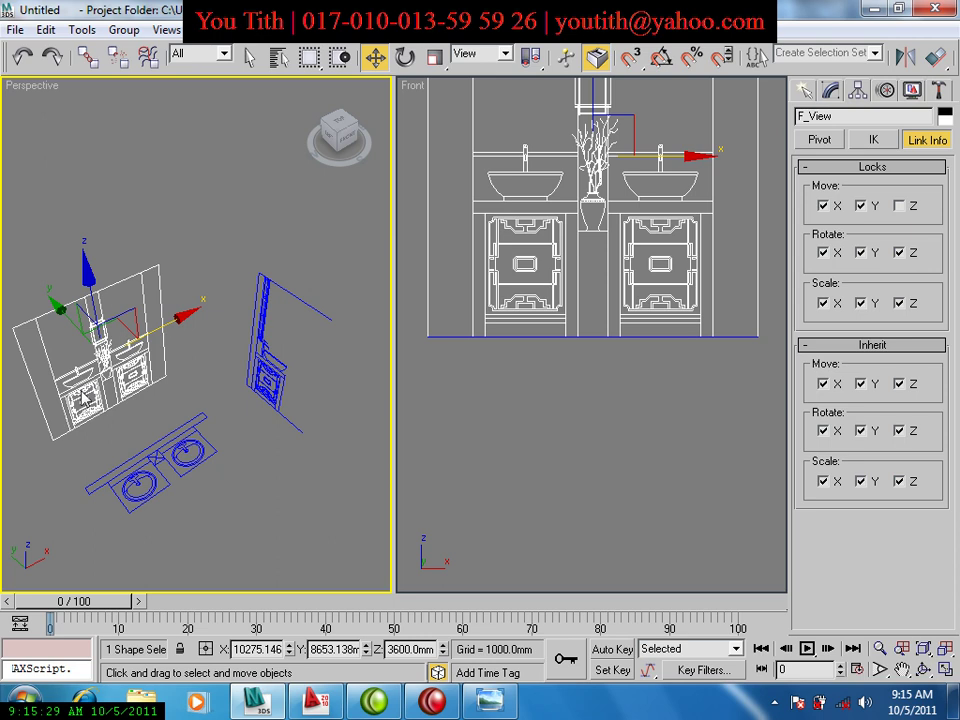
click(171, 476)
click(150, 470)
click(604, 345)
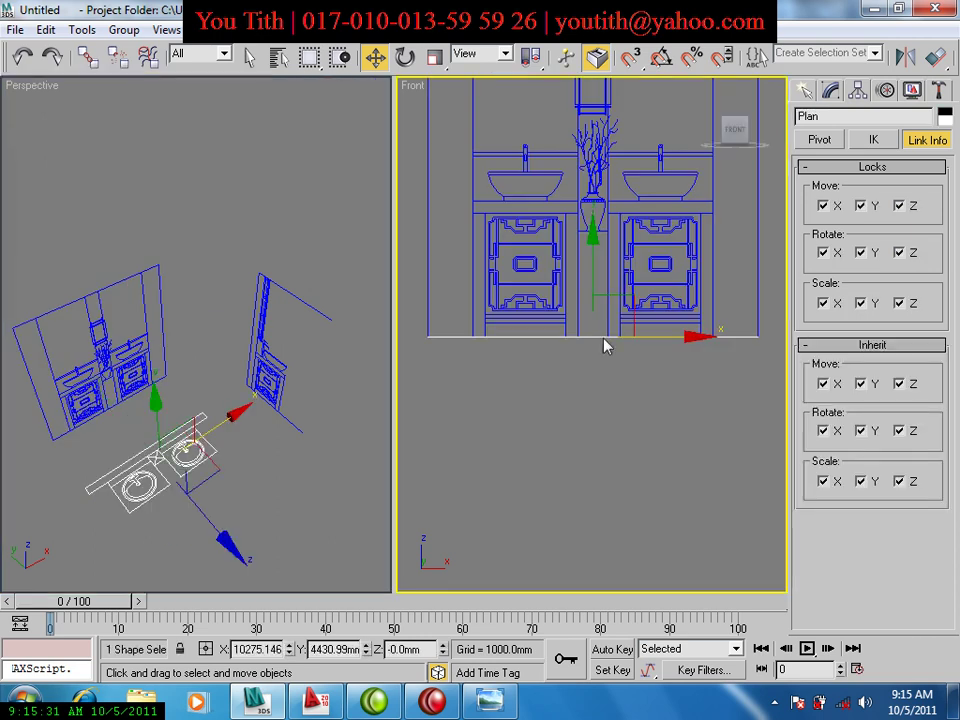
click(285, 579)
key(alt+w)
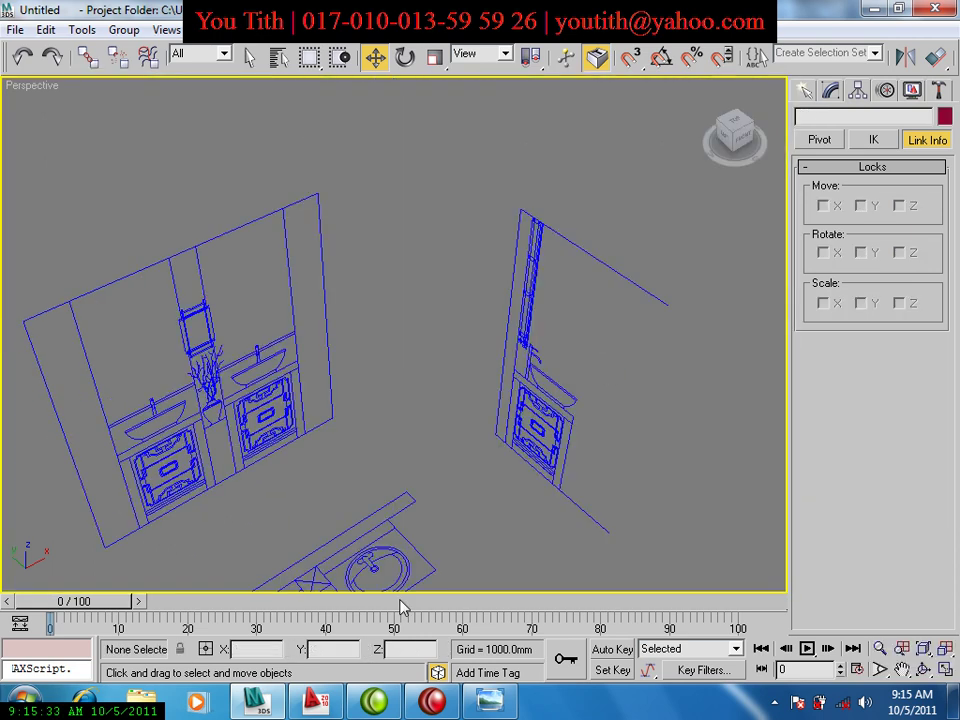
middle_drag(413, 441, 432, 378)
scroll(364, 446, down, 3)
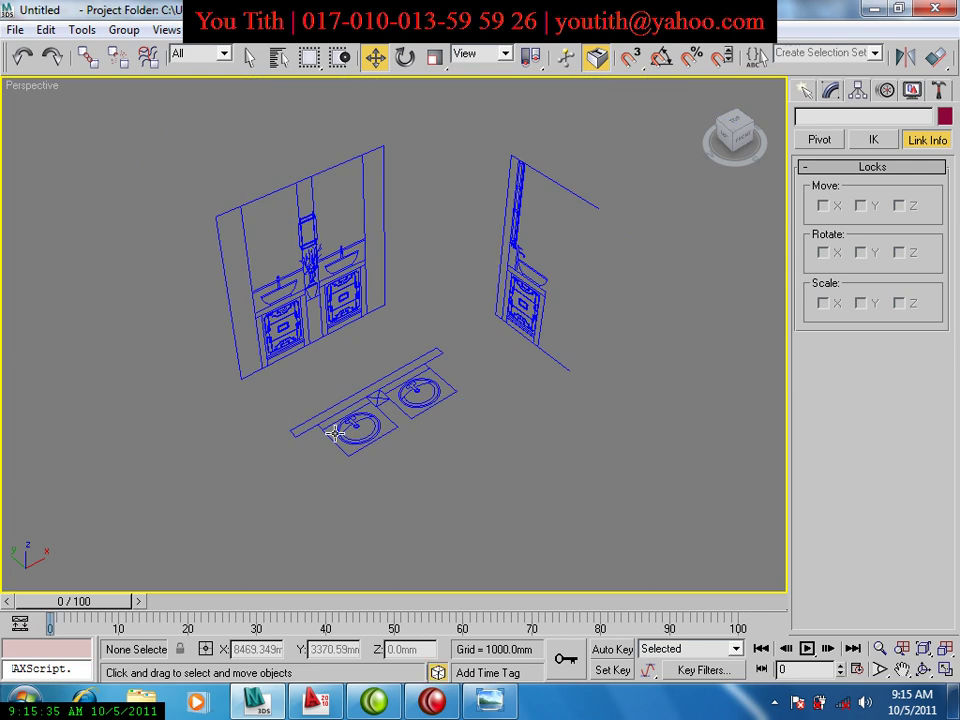
scroll(360, 420, up, 3)
scroll(390, 417, up, 2)
scroll(390, 417, down, 3)
mouse_move(360, 454)
alt+middle_down()
mouse_move(328, 418)
mouse_move(354, 418)
mouse_move(345, 468)
alt+middle_up()
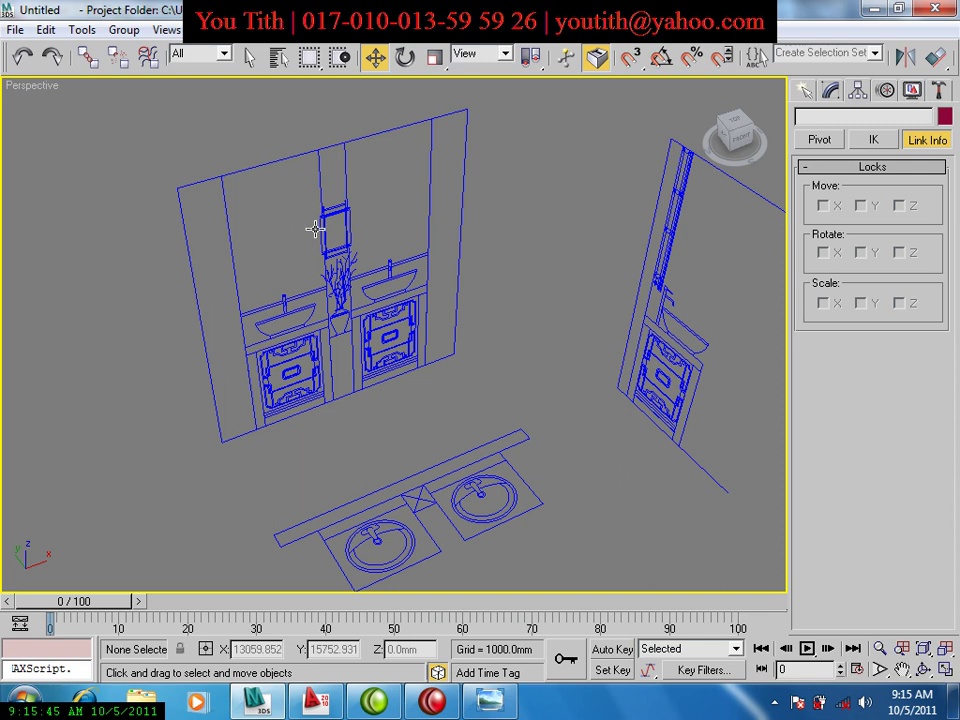
Review the rendered double-sink vanity JPG, then return to the AutoCAD elevation drawing.
click(489, 700)
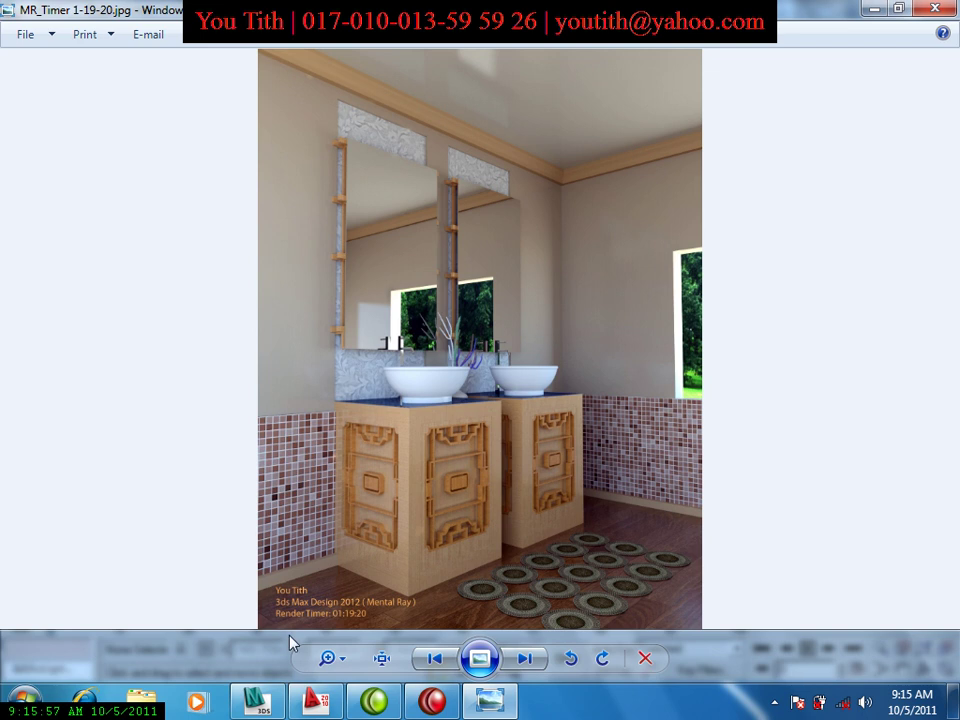
click(316, 700)
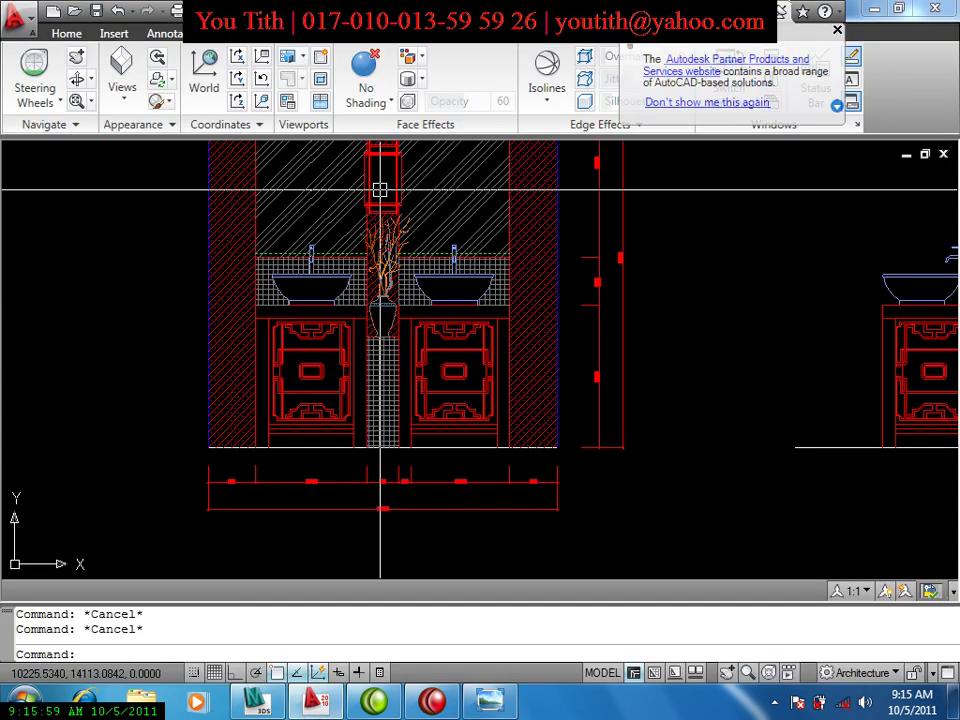
middle_drag(380, 190, 385, 330)
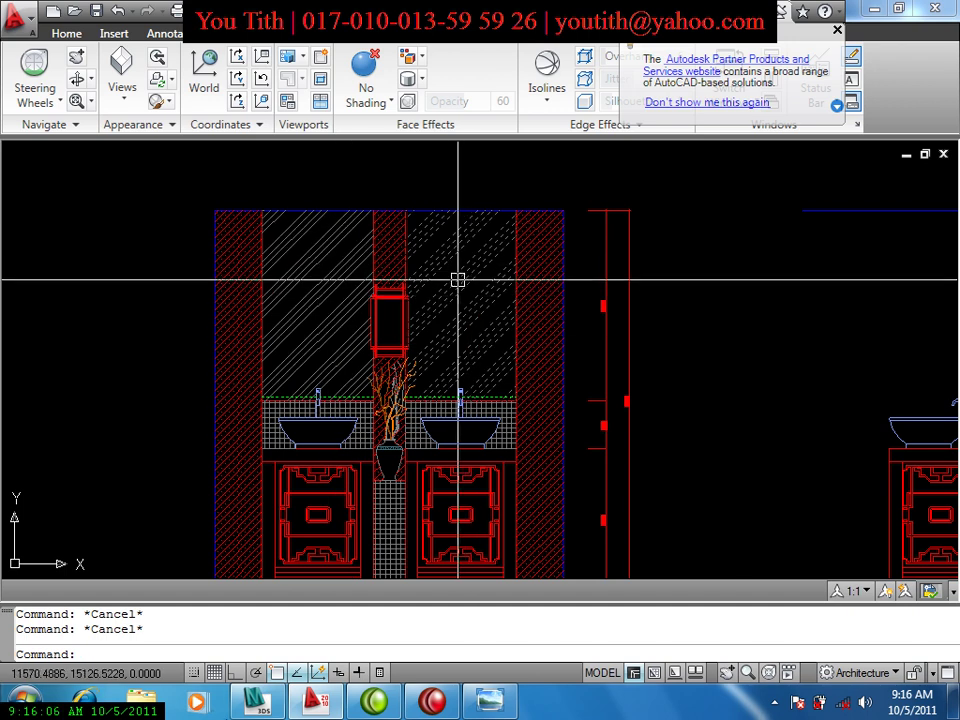
mouse_move(259, 701)
right_click(276, 711)
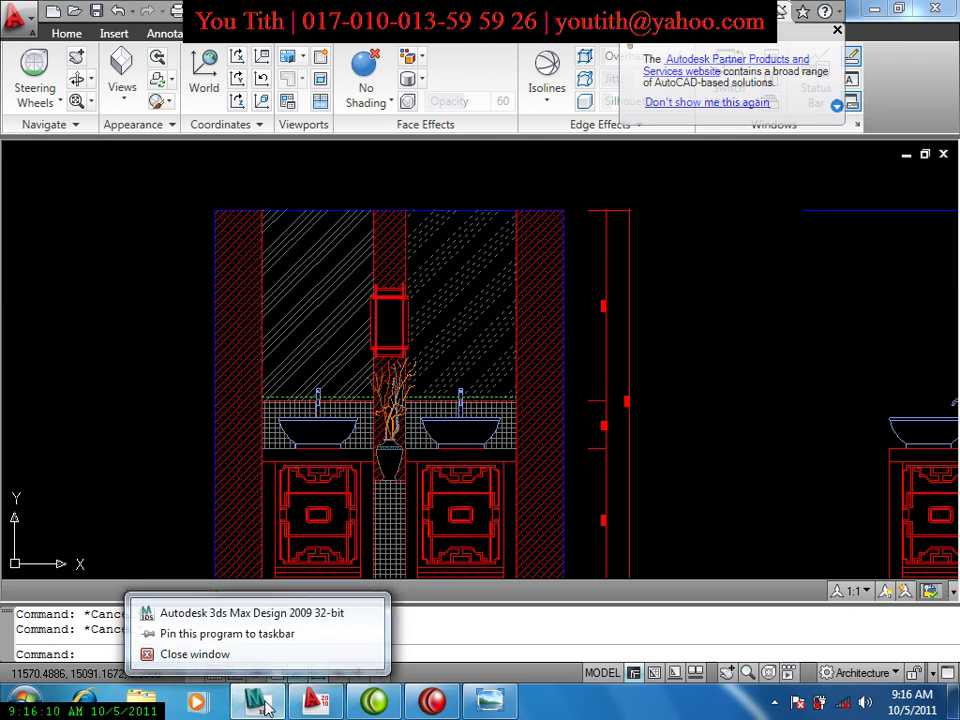
click(340, 515)
Back in 3ds Max, switch to Front view and fit the whole vanity elevation.
click(276, 701)
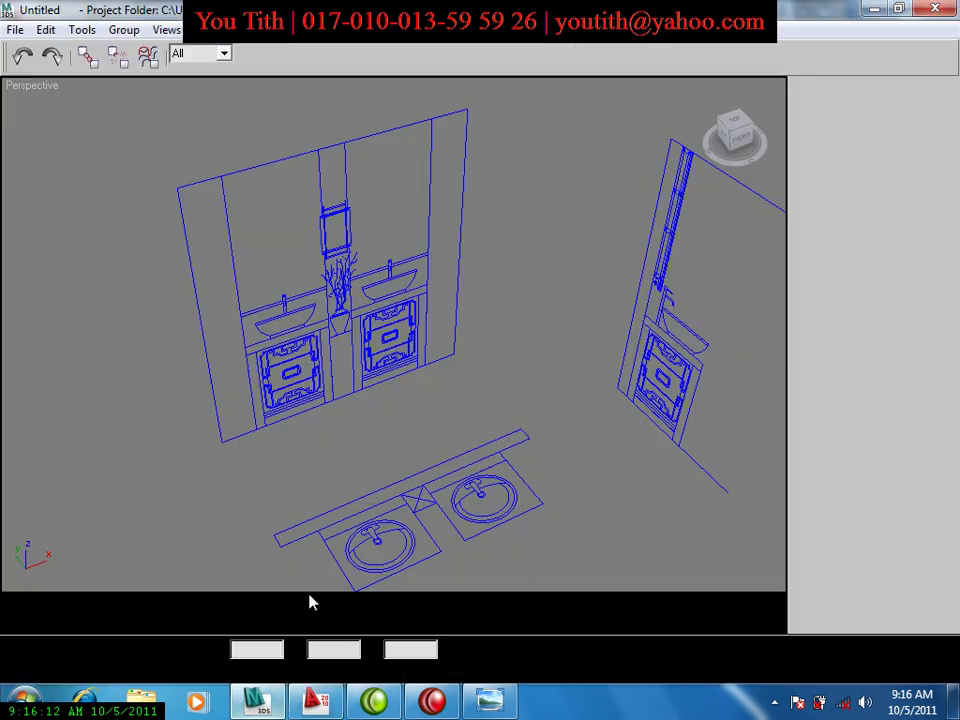
middle_drag(328, 474, 330, 415)
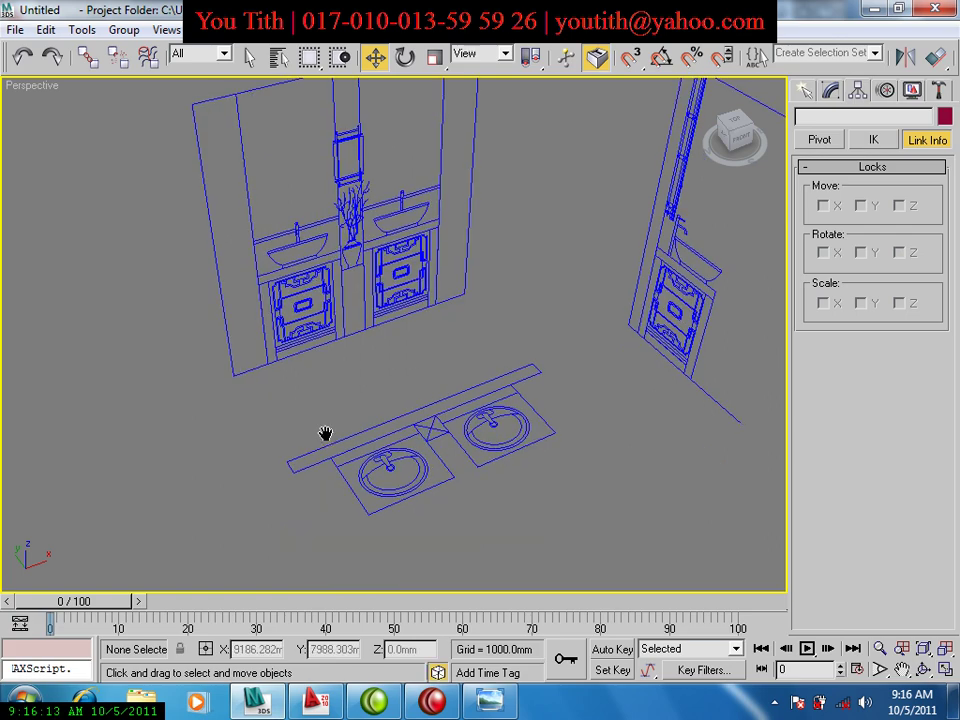
key(f)
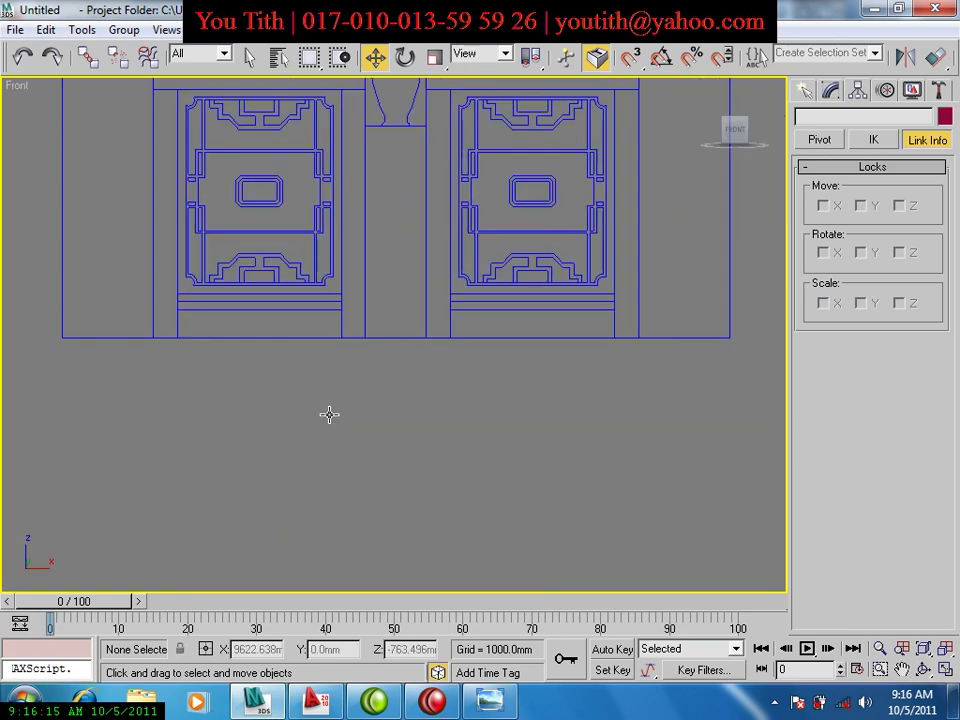
key(z)
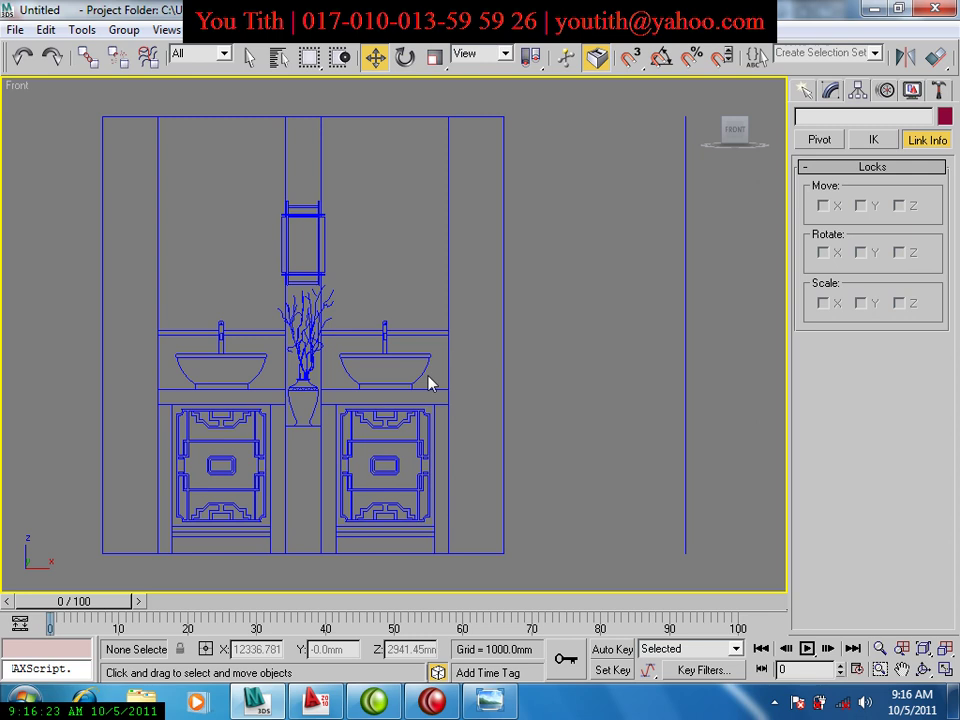
Restore the side-by-side Perspective and Front layout with the vanity centred in Front.
key(p)
mouse_move(377, 398)
alt+middle_down()
mouse_move(429, 467)
mouse_move(414, 416)
mouse_move(369, 456)
alt+middle_up()
key(f)
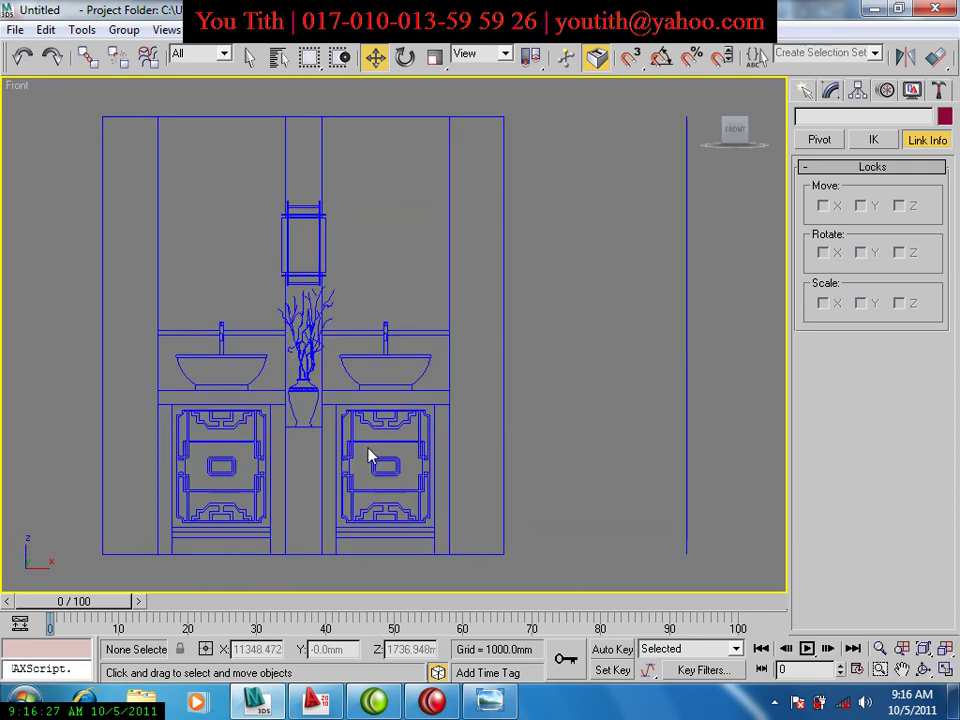
key(alt+w)
key(ctrl+shift+z)
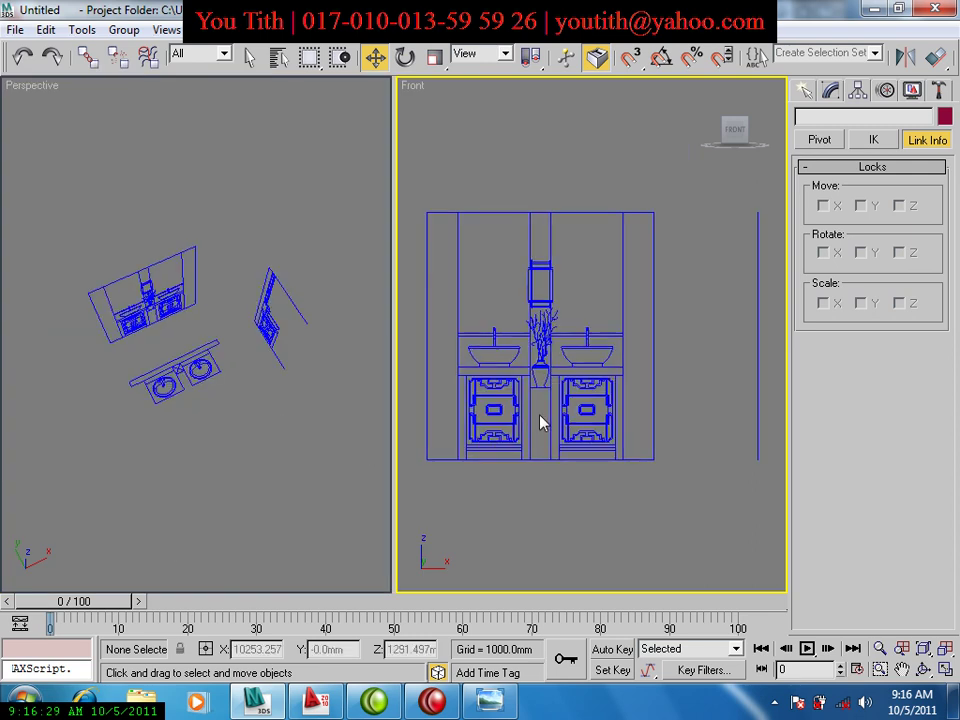
scroll(530, 345, up, 2)
middle_drag(555, 364, 654, 356)
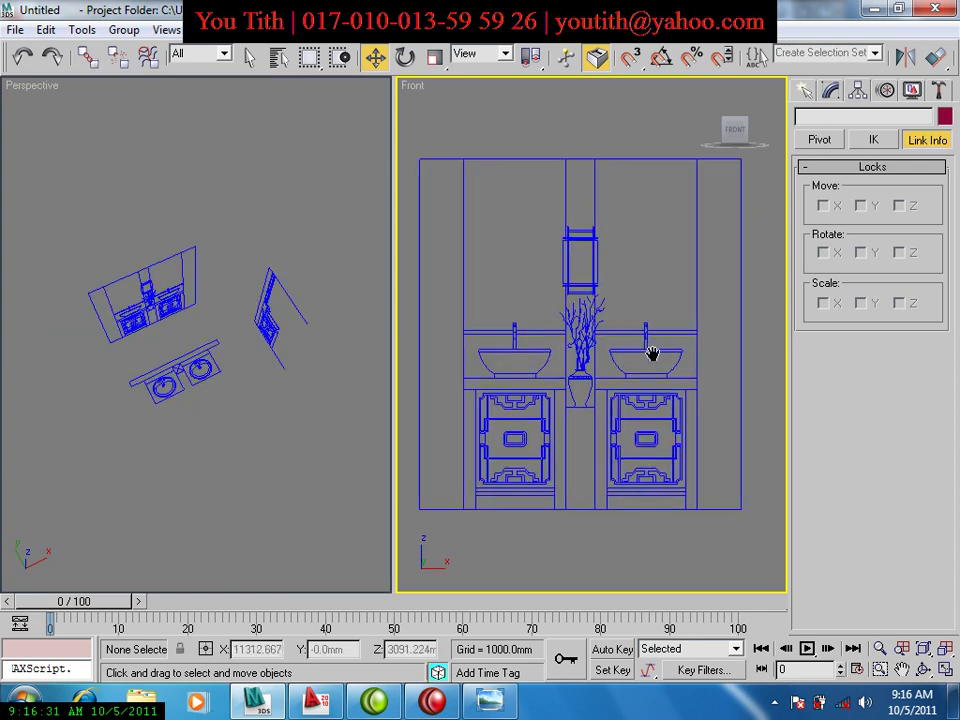
scroll(645, 365, up, 1)
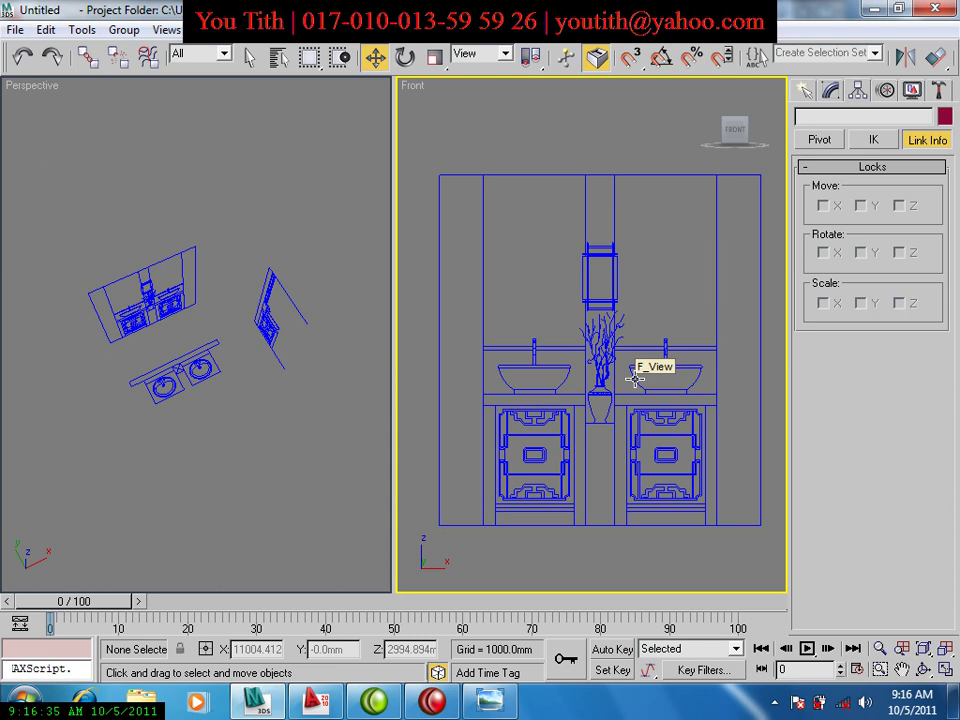
Choose the Rectangle spline tool and enable 3D Snap, cancelling a trial rectangle.
click(804, 92)
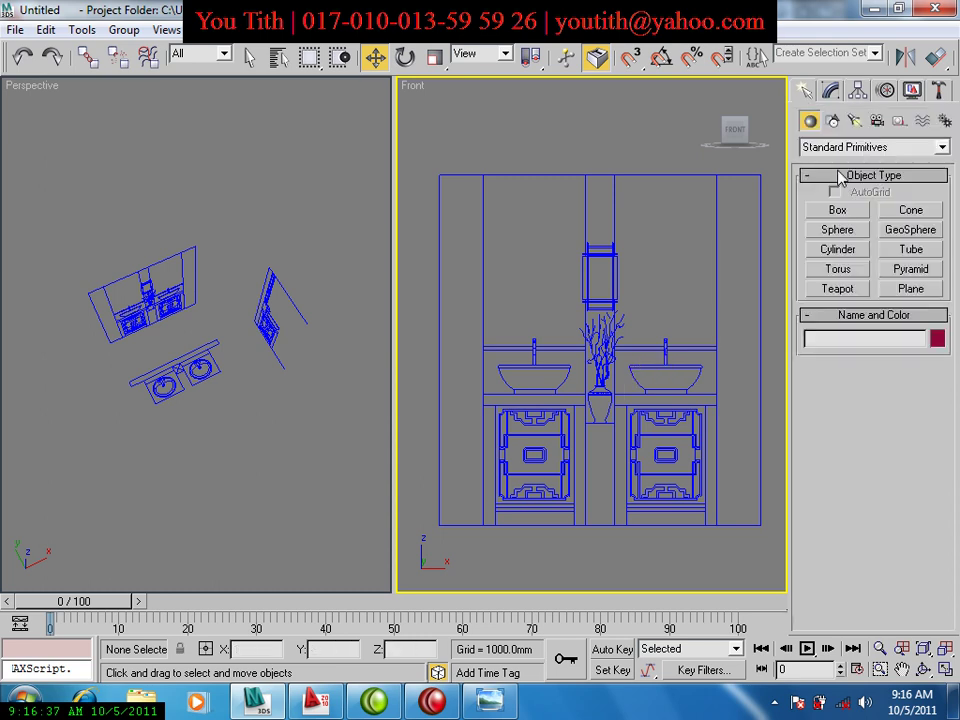
click(832, 121)
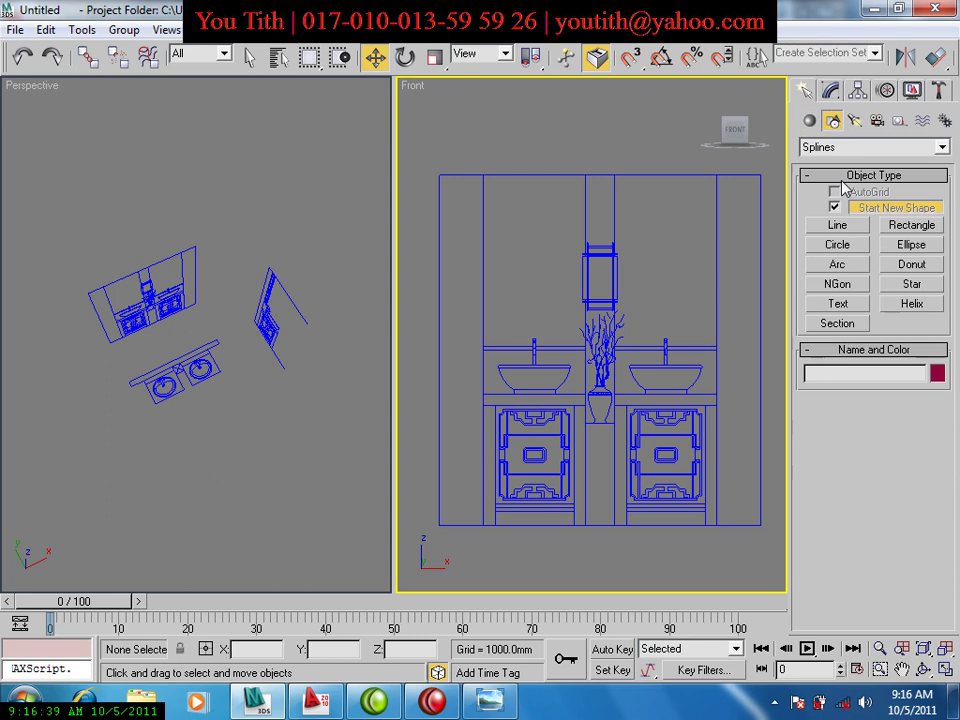
click(910, 226)
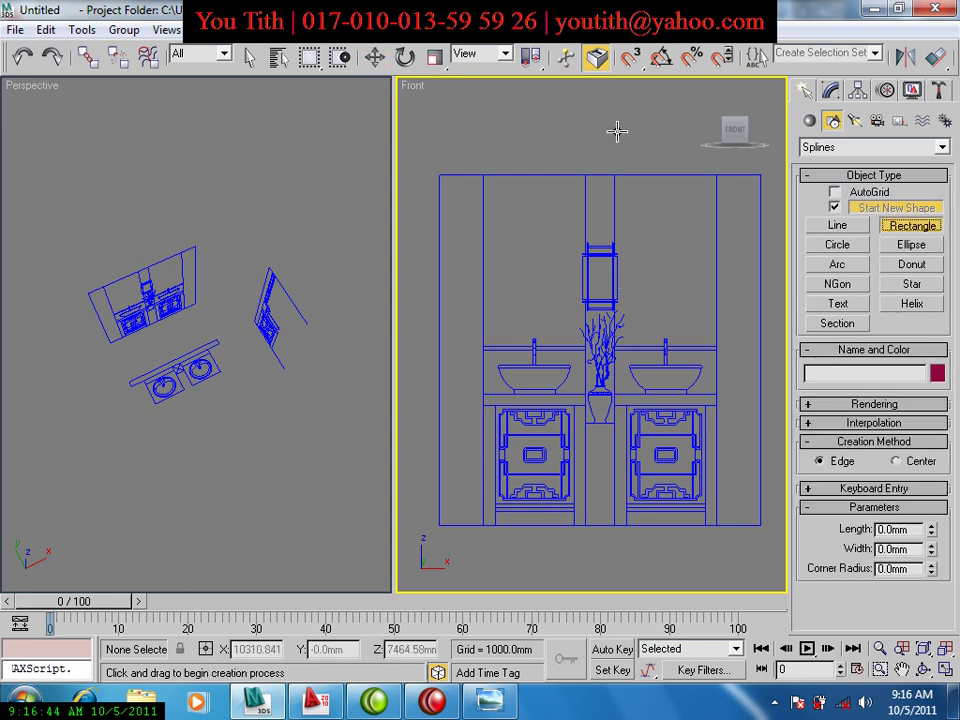
click(629, 60)
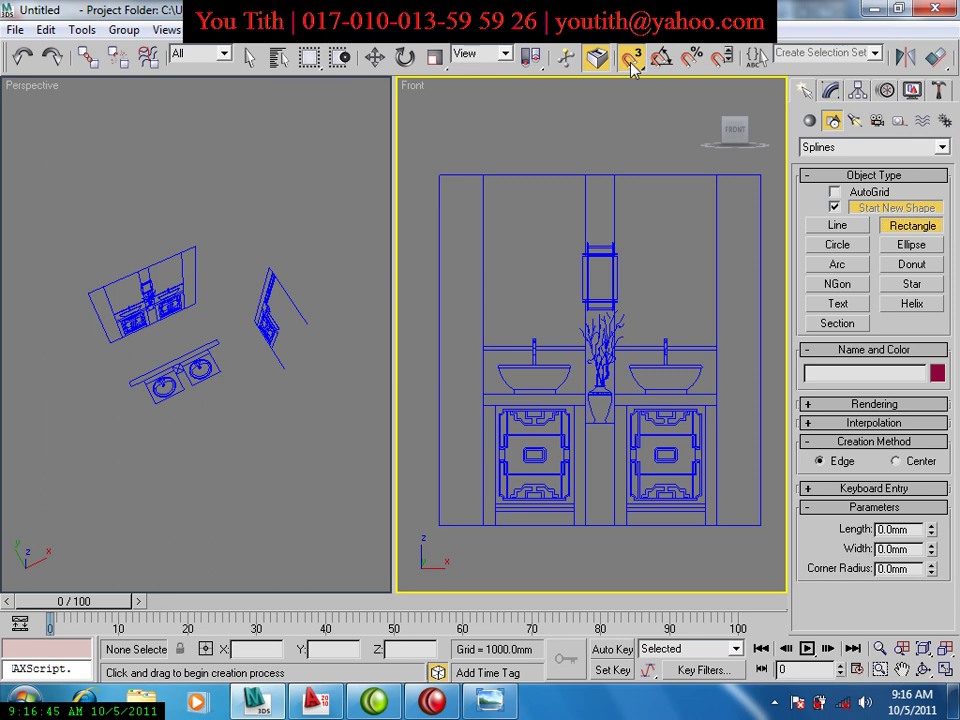
click(435, 167)
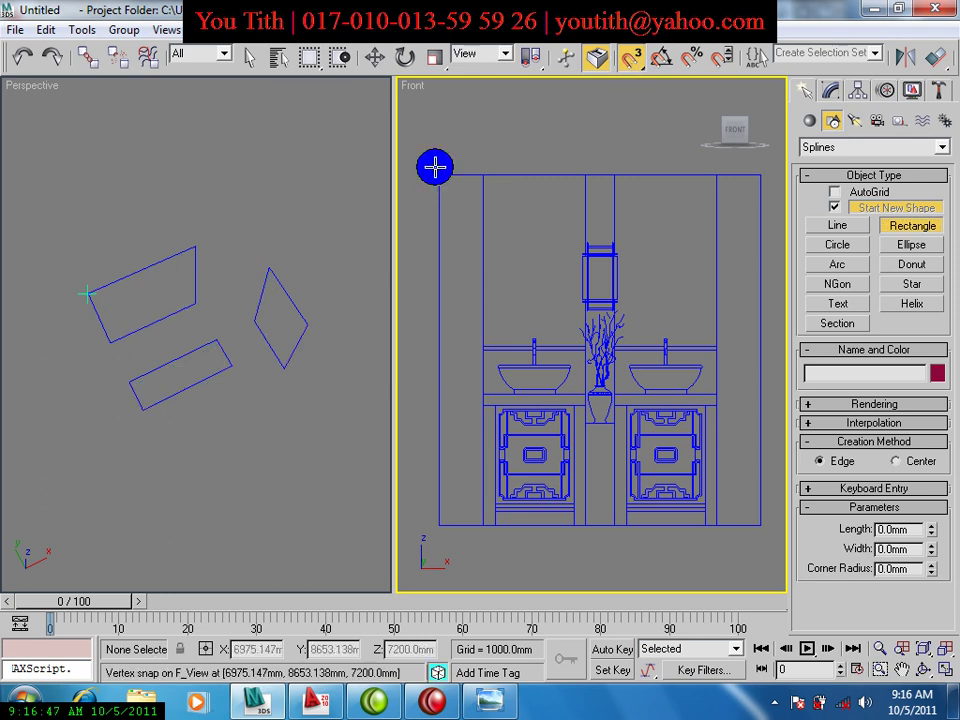
drag(435, 167, 489, 561)
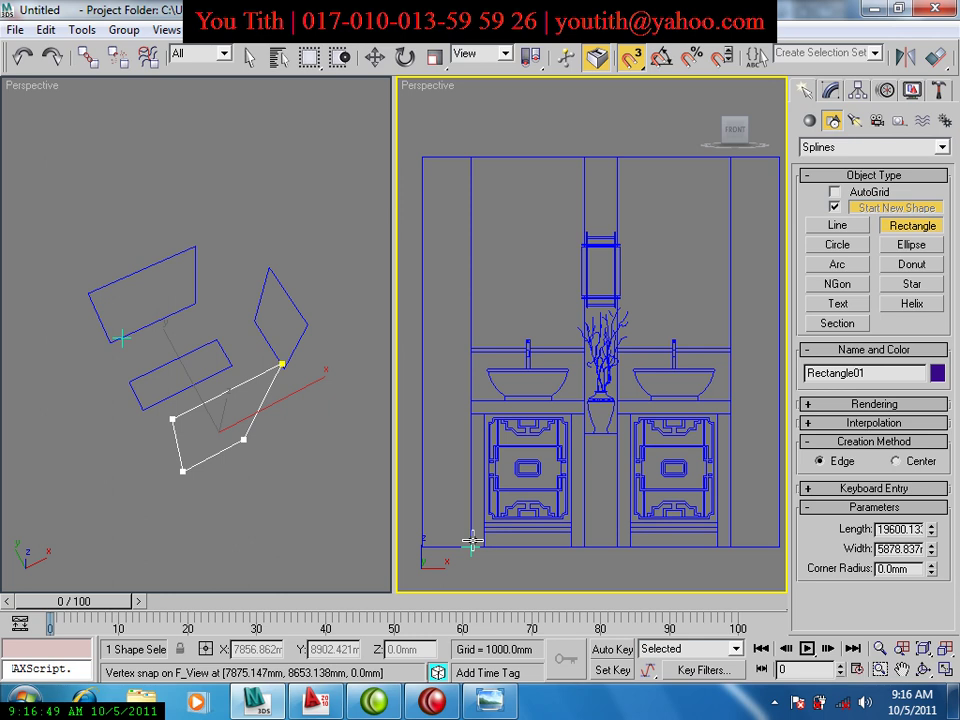
drag(472, 541, 497, 393)
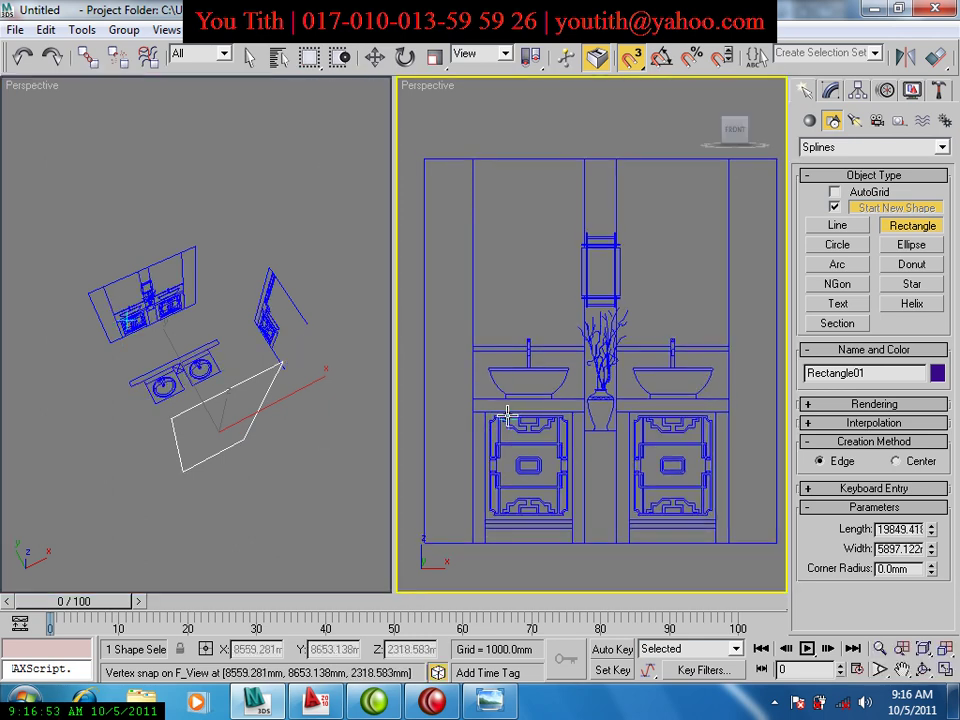
right_click(508, 416)
Maximize the Front view, set Vertex/Endpoint/Midpoint snaps, and uncheck Start New Shape.
key(alt+w)
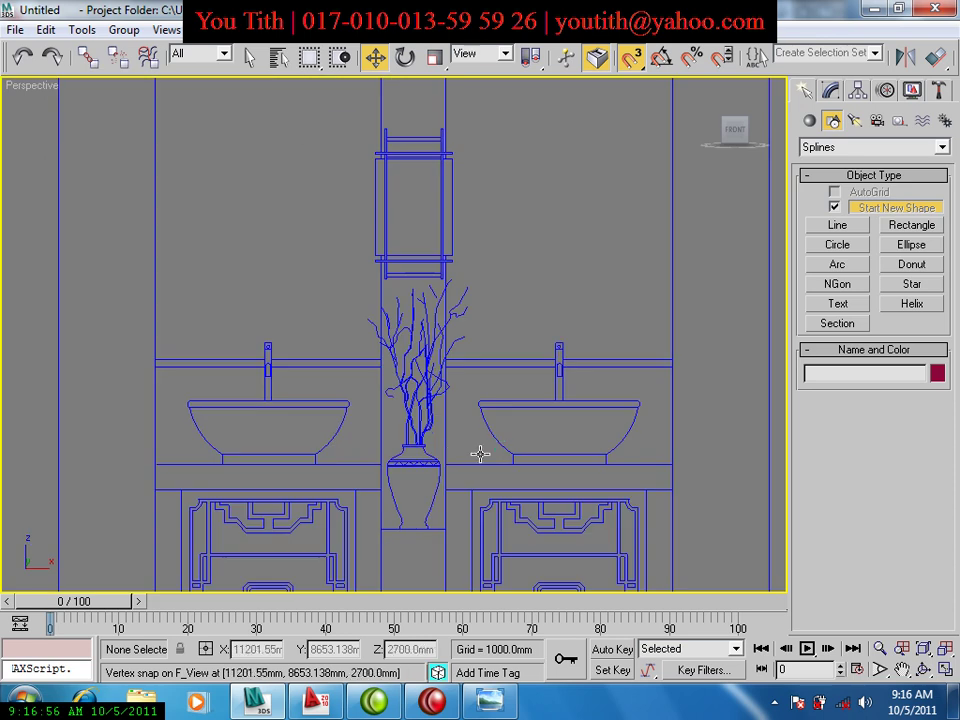
scroll(452, 446, down, 1)
scroll(455, 456, down, 1)
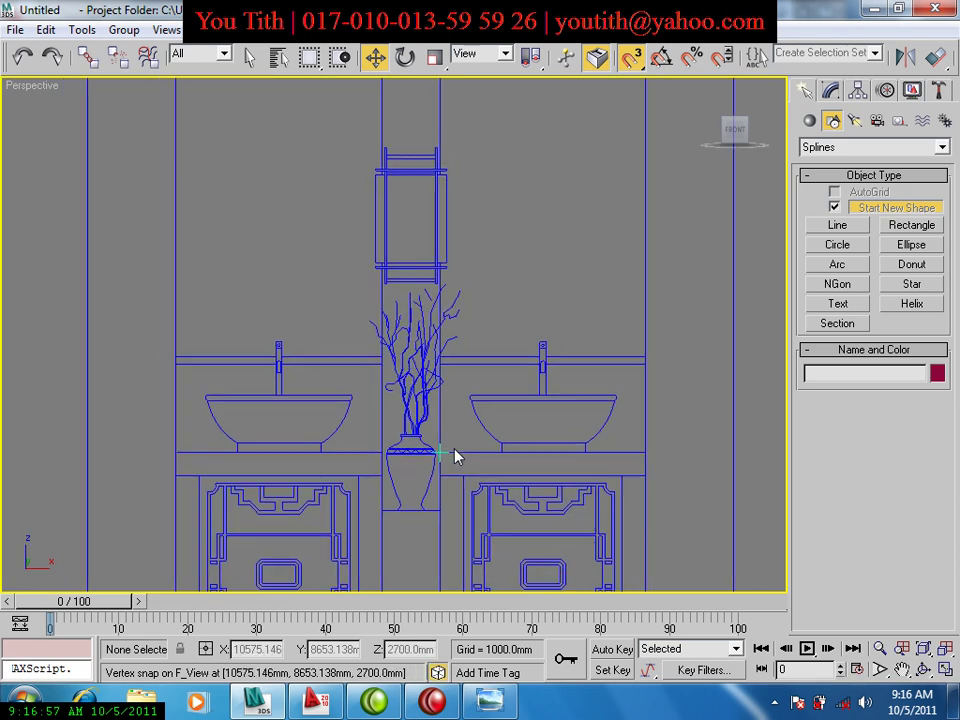
key(f)
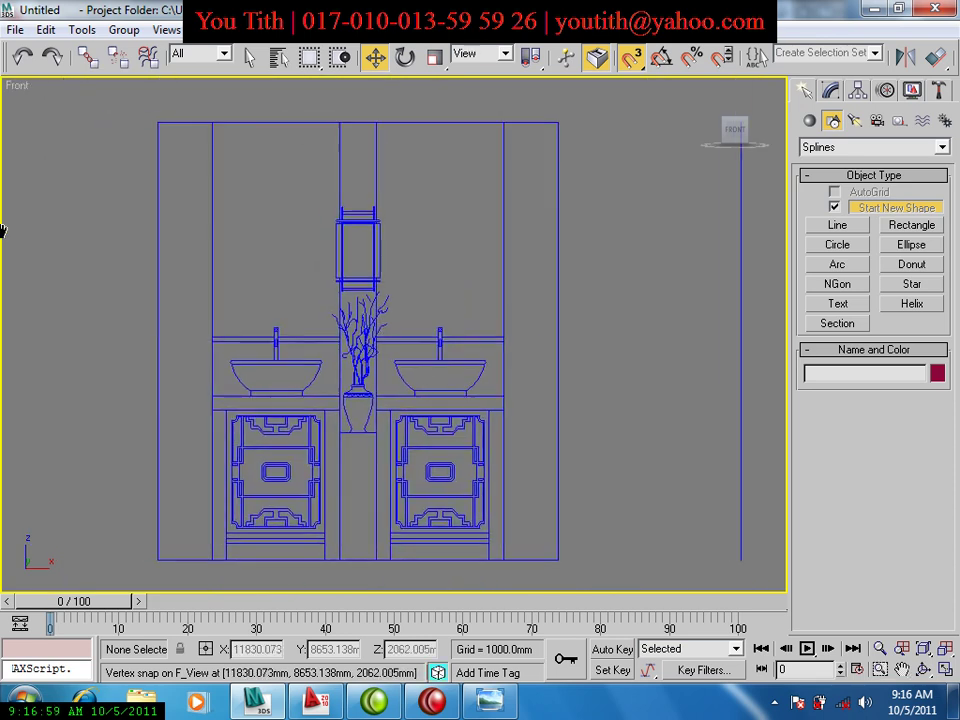
right_click(637, 67)
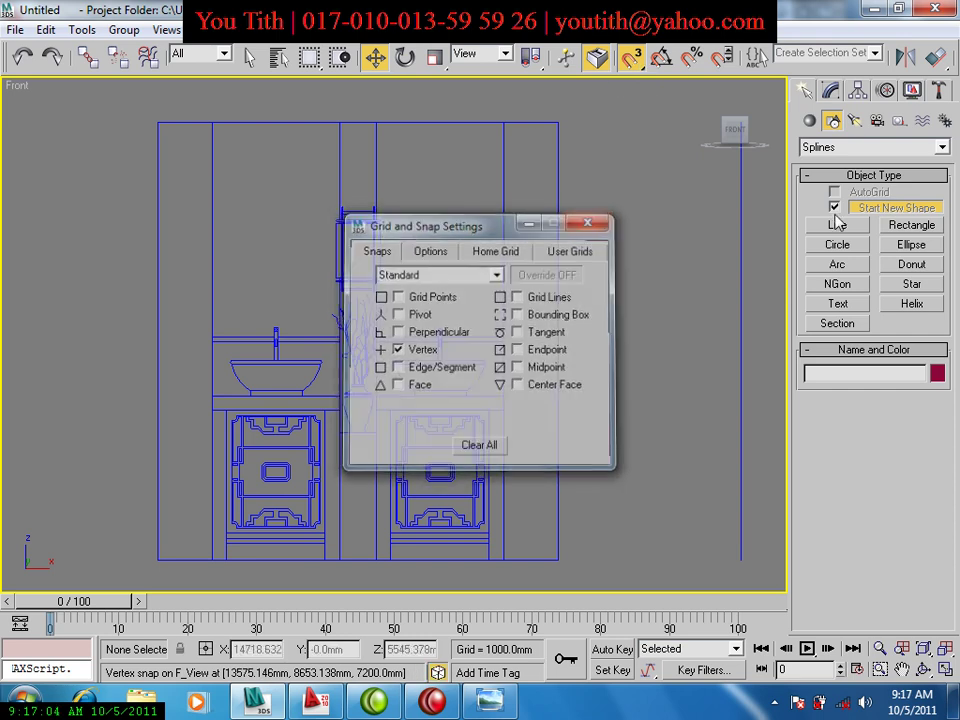
click(841, 211)
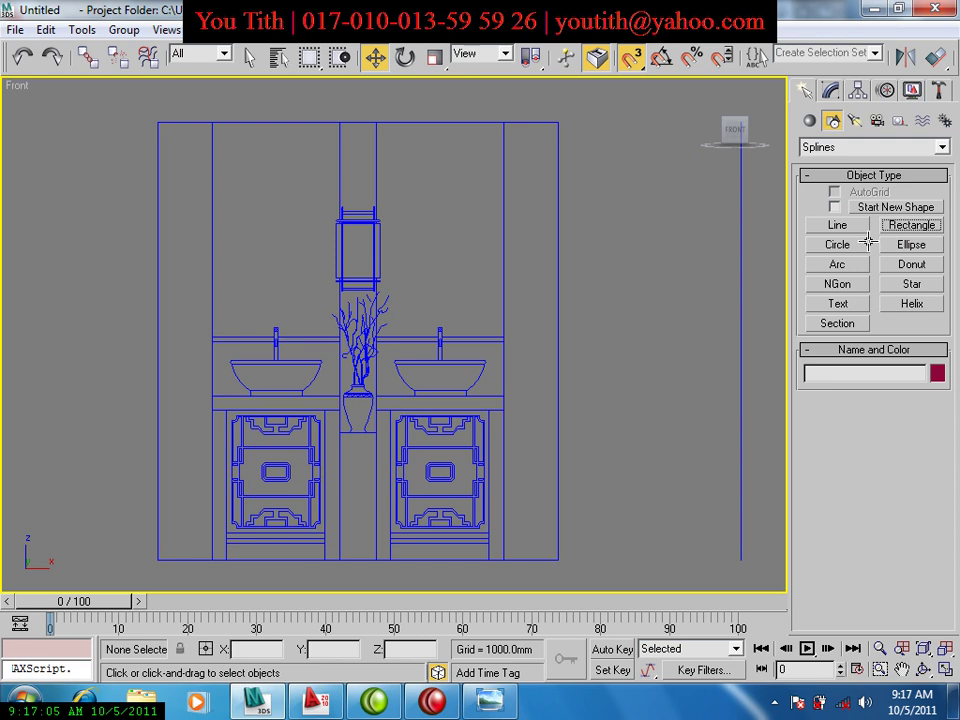
click(908, 225)
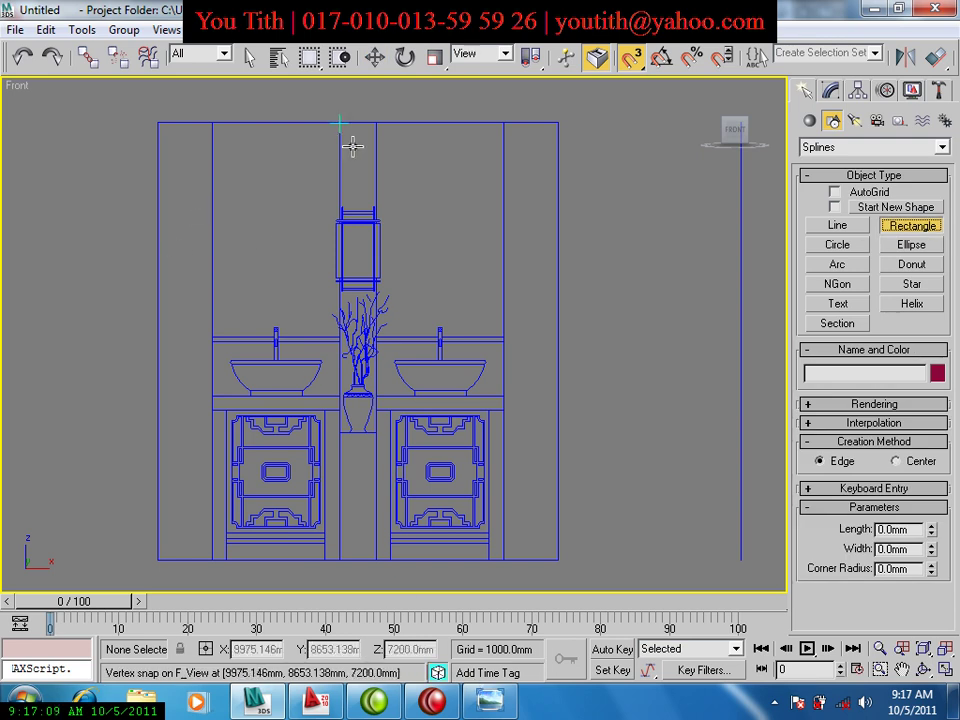
click(505, 705)
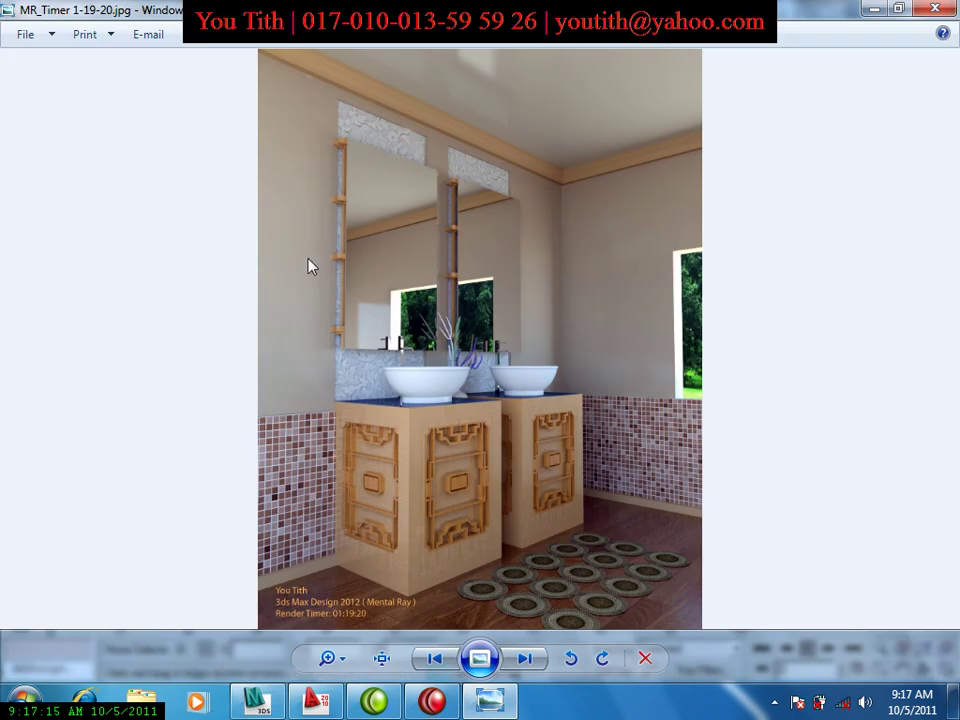
click(270, 702)
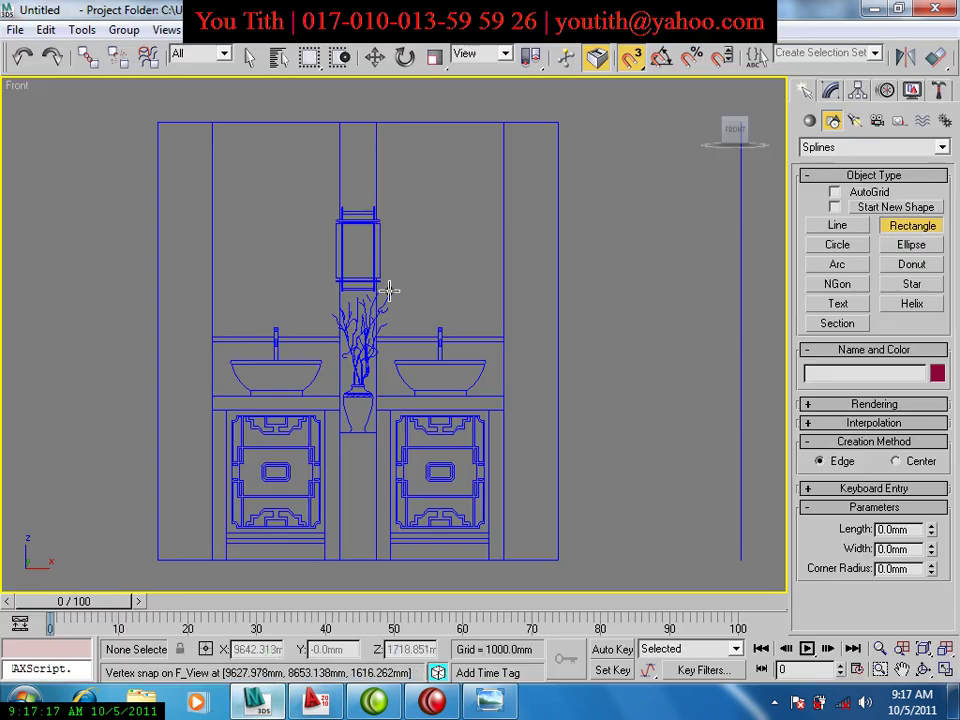
Trace rectangles over the left, centre and right vertical bands.
mouse_move(157, 123)
mouse_down()
mouse_move(203, 545)
mouse_move(210, 532)
mouse_up()
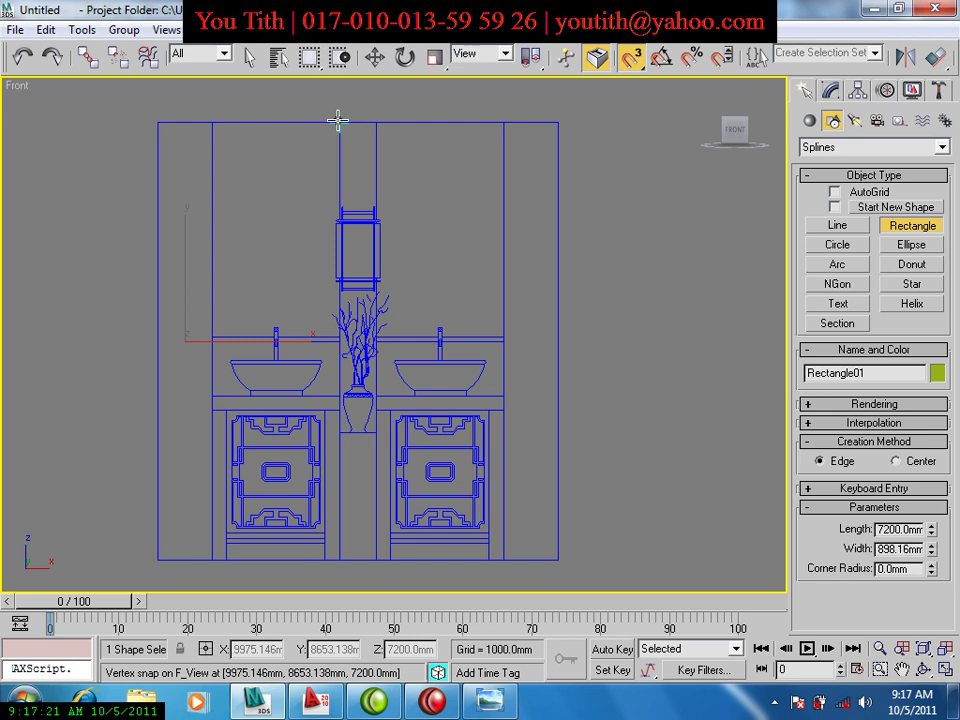
drag(338, 120, 376, 560)
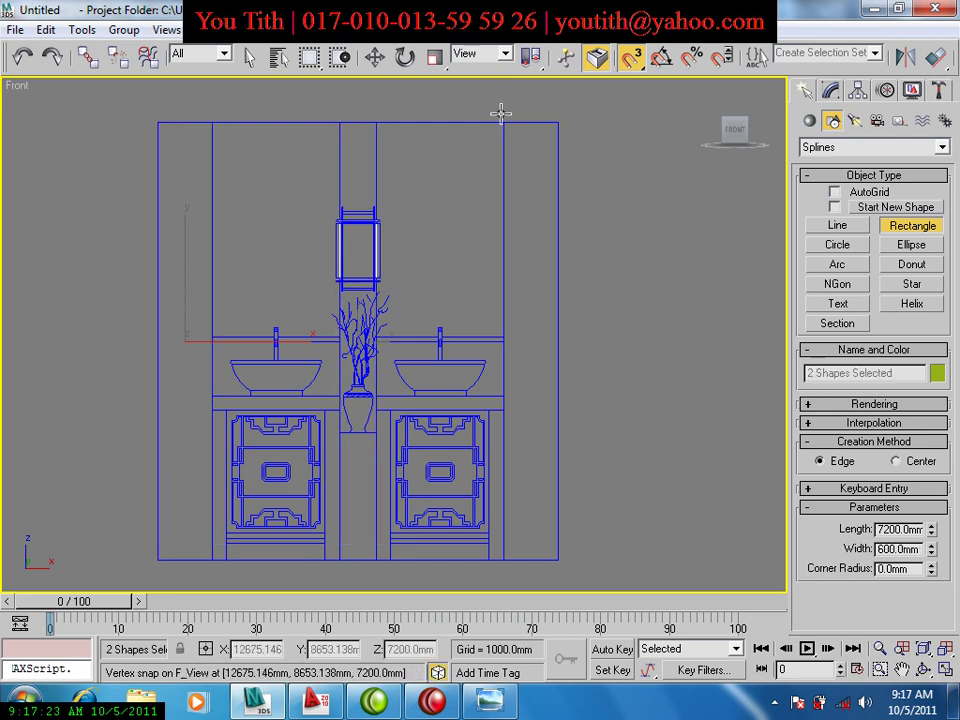
mouse_move(503, 122)
mouse_down()
mouse_move(559, 516)
mouse_move(559, 553)
mouse_move(546, 561)
mouse_up()
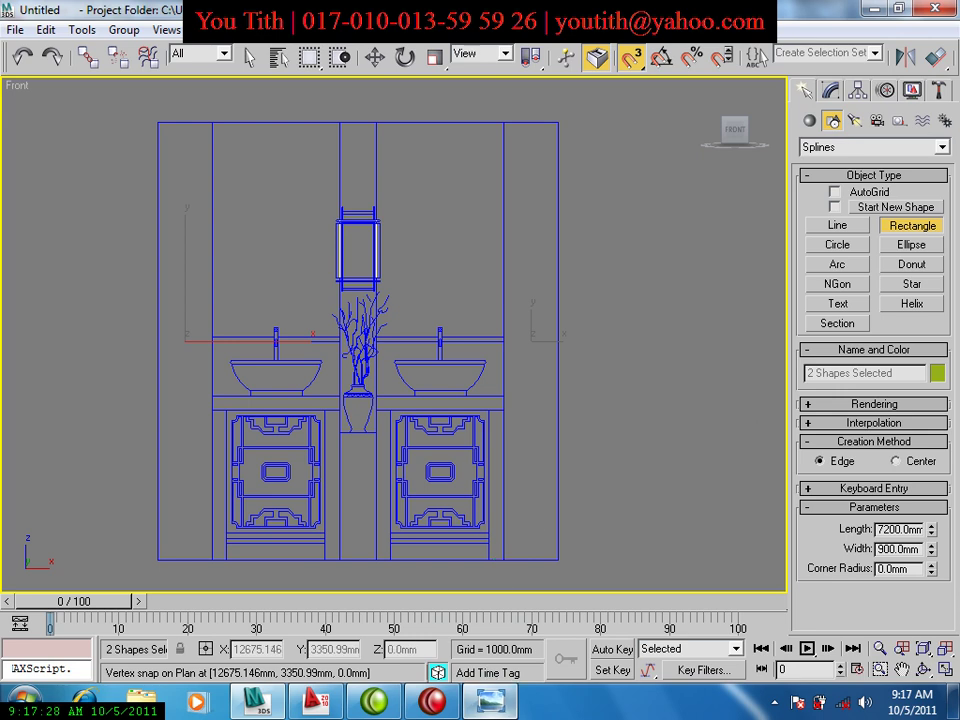
click(489, 700)
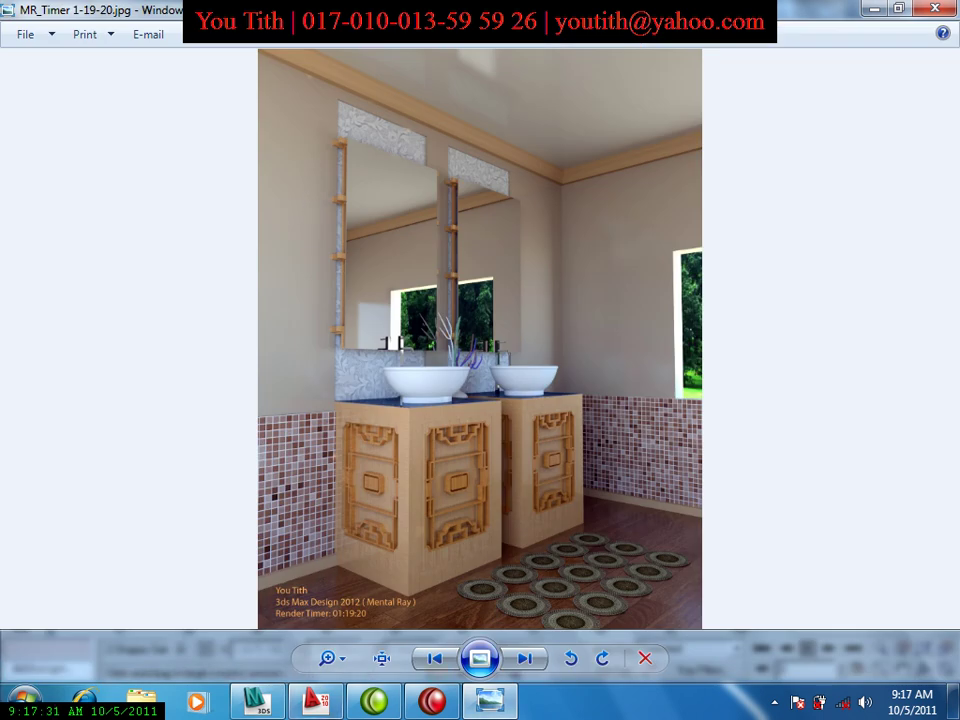
click(268, 705)
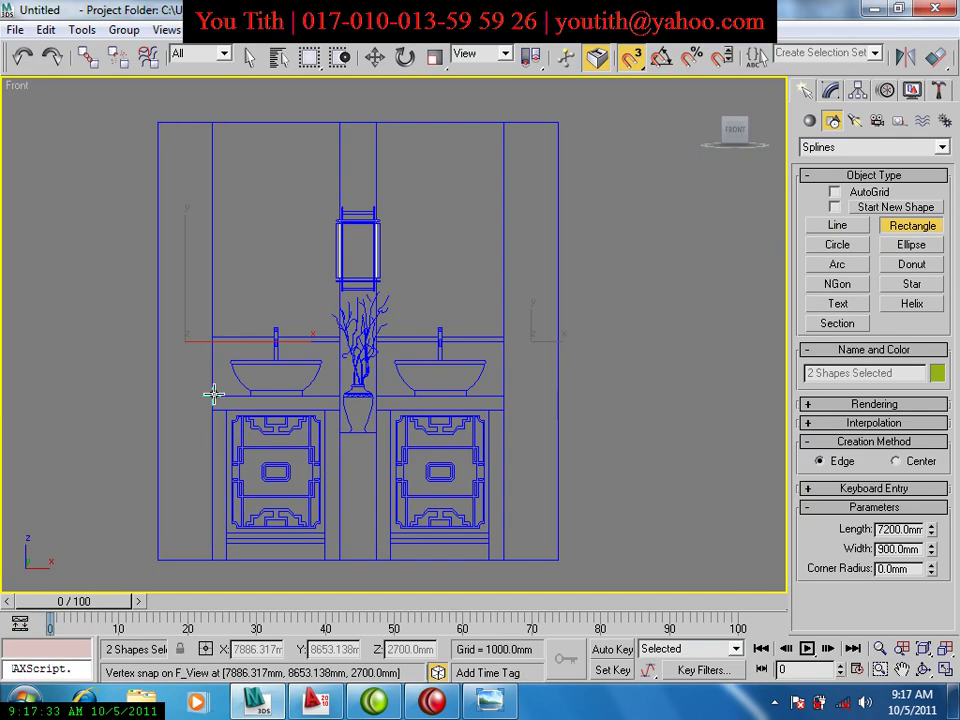
Trace the lower vanity block rectangle and orbit in Perspective to inspect Rectangle01.
drag(213, 395, 502, 571)
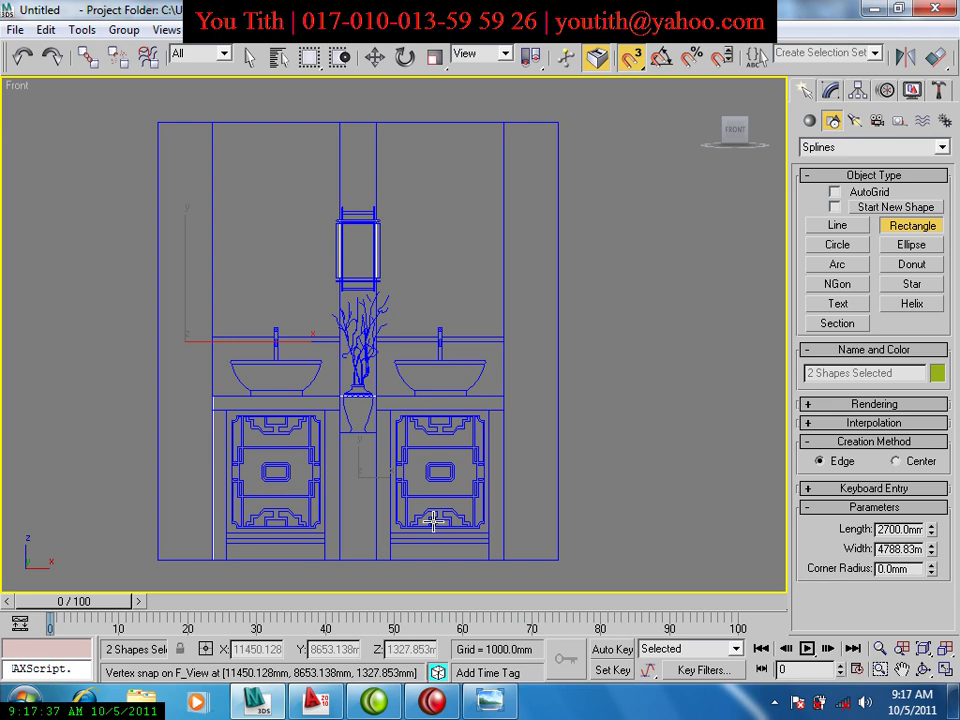
key(alt+Tab)
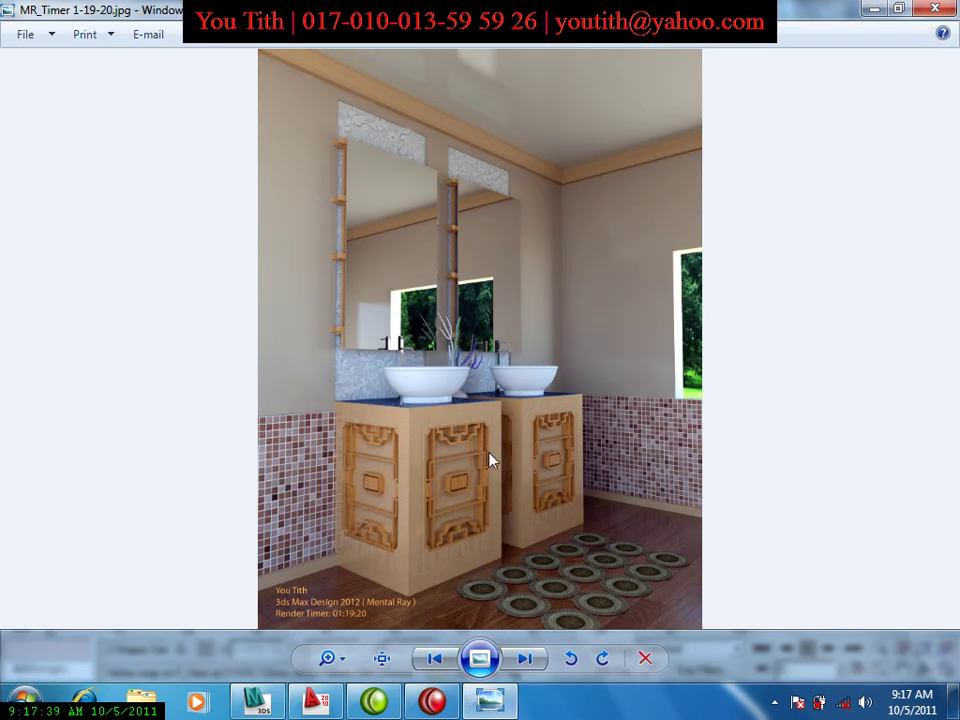
click(280, 705)
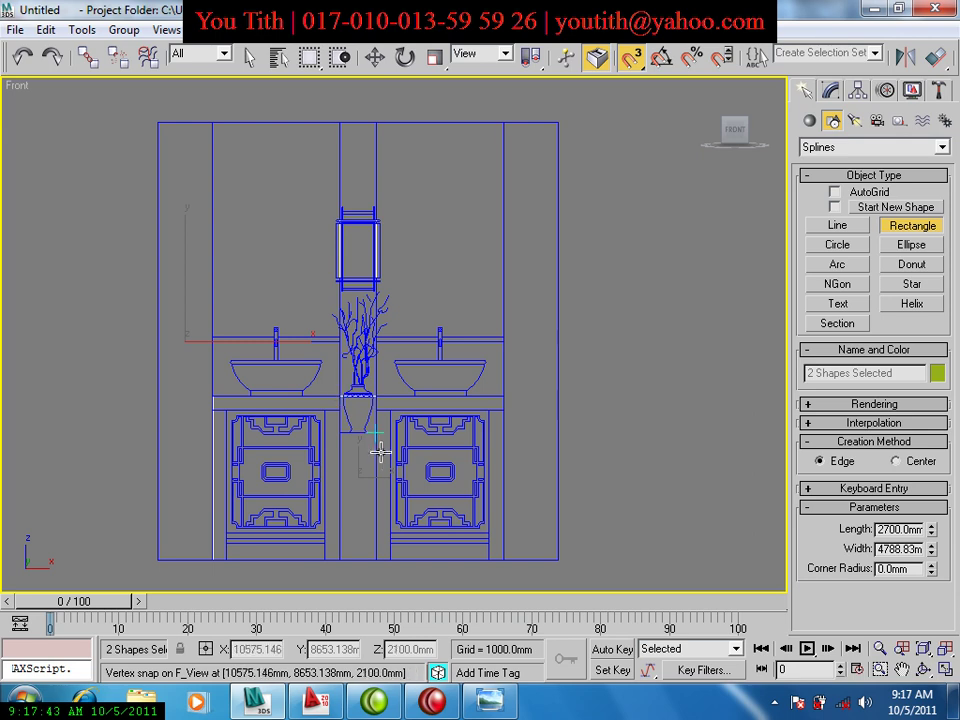
key(p)
mouse_move(385, 457)
alt+middle_down()
mouse_move(377, 450)
mouse_move(390, 439)
mouse_move(349, 461)
mouse_move(435, 214)
alt+middle_up()
Turn snapping off and move Rectangle01 clear of the elevation.
key(w)
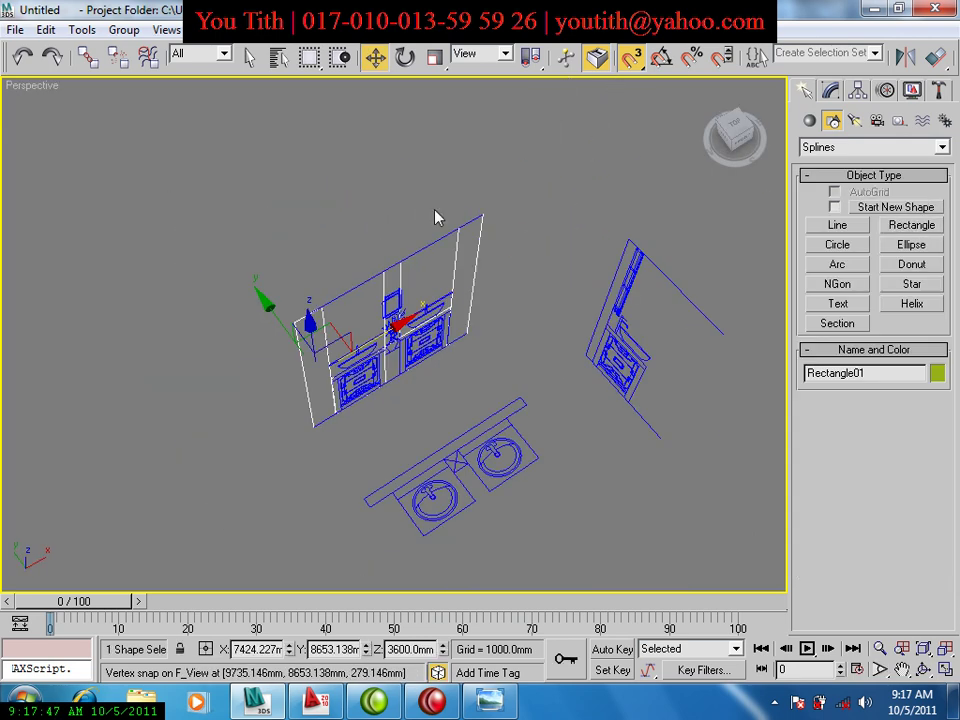
click(627, 55)
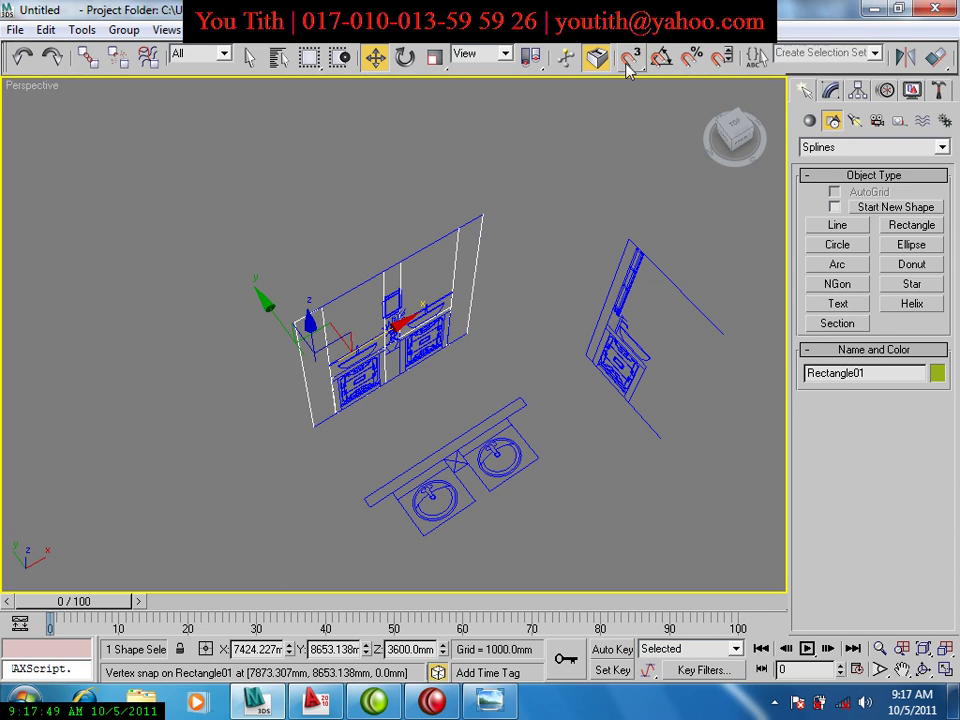
drag(270, 314, 315, 355)
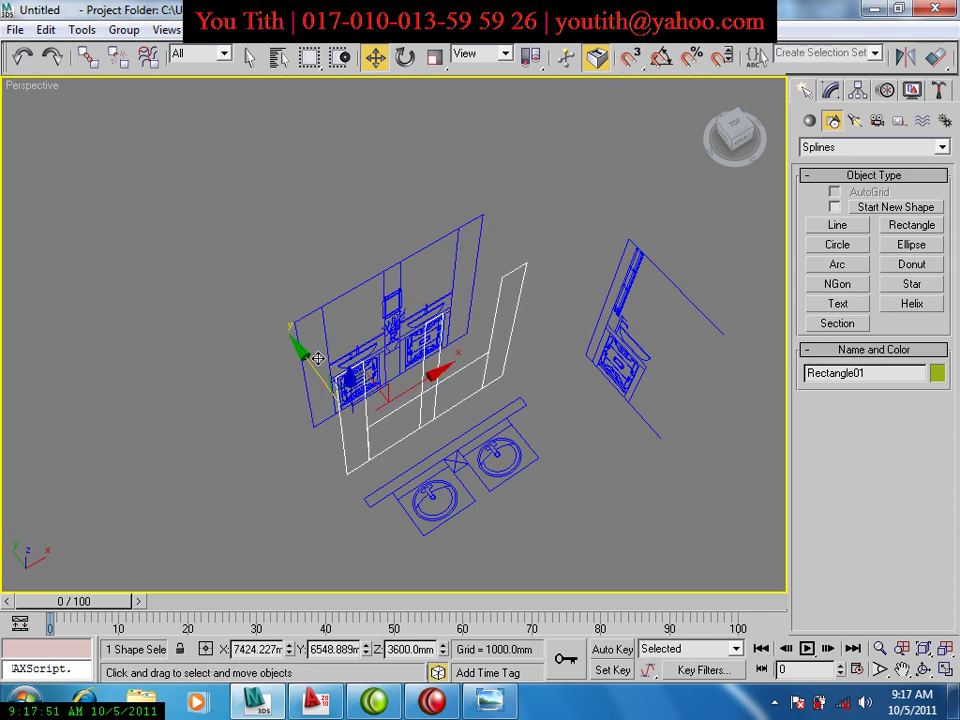
scroll(352, 380, up, 3)
alt+middle_drag(370, 358, 369, 380)
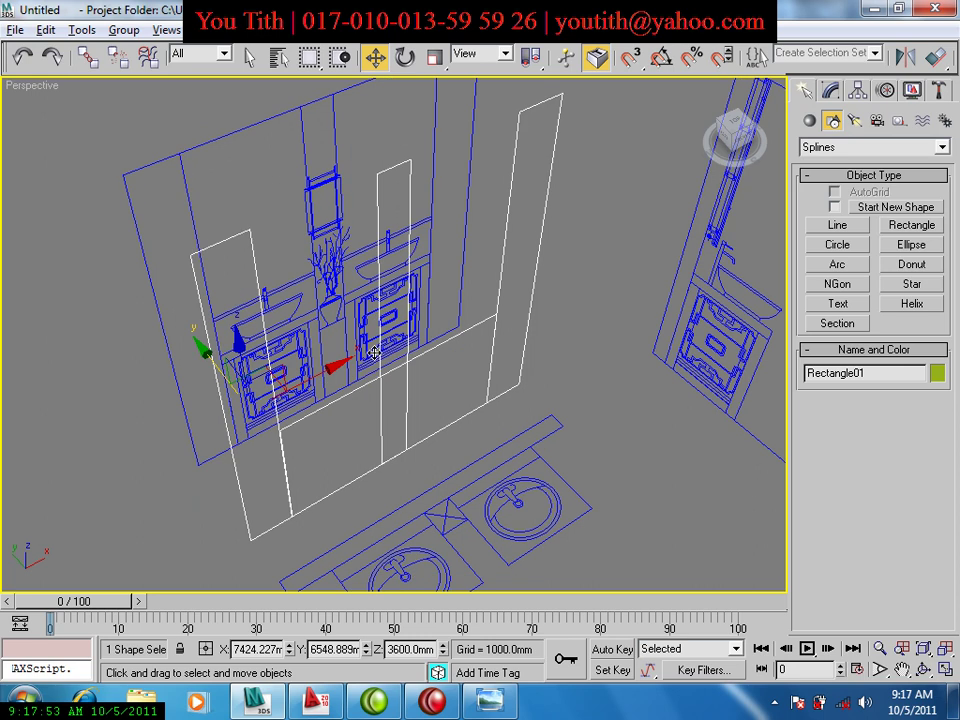
Add an Extrude modifier to Rectangle01 with Amount 200 mm.
click(829, 91)
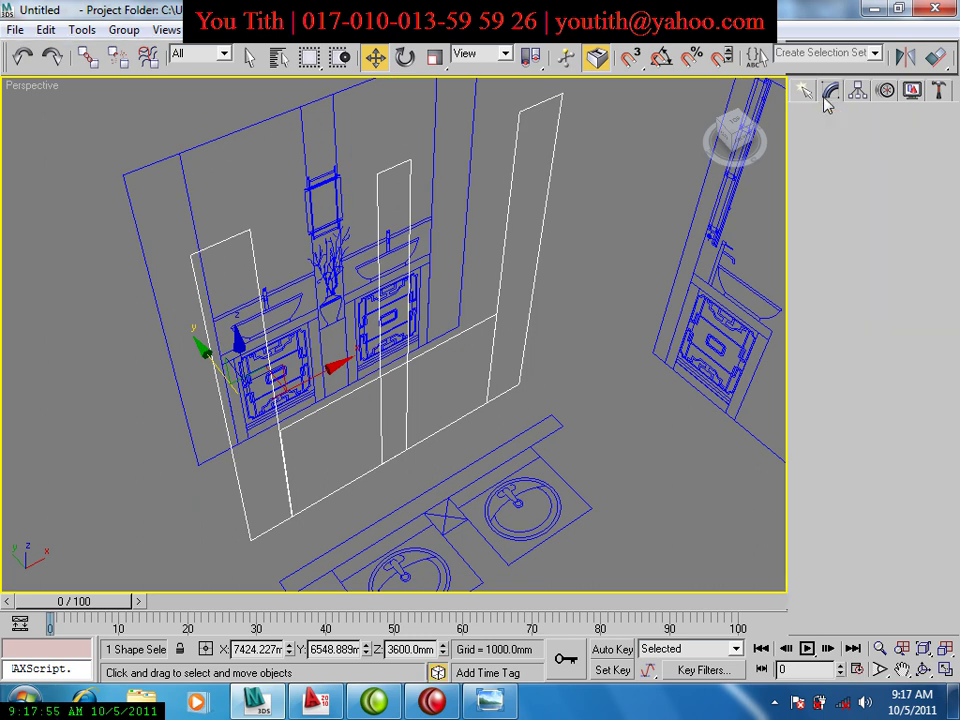
click(807, 166)
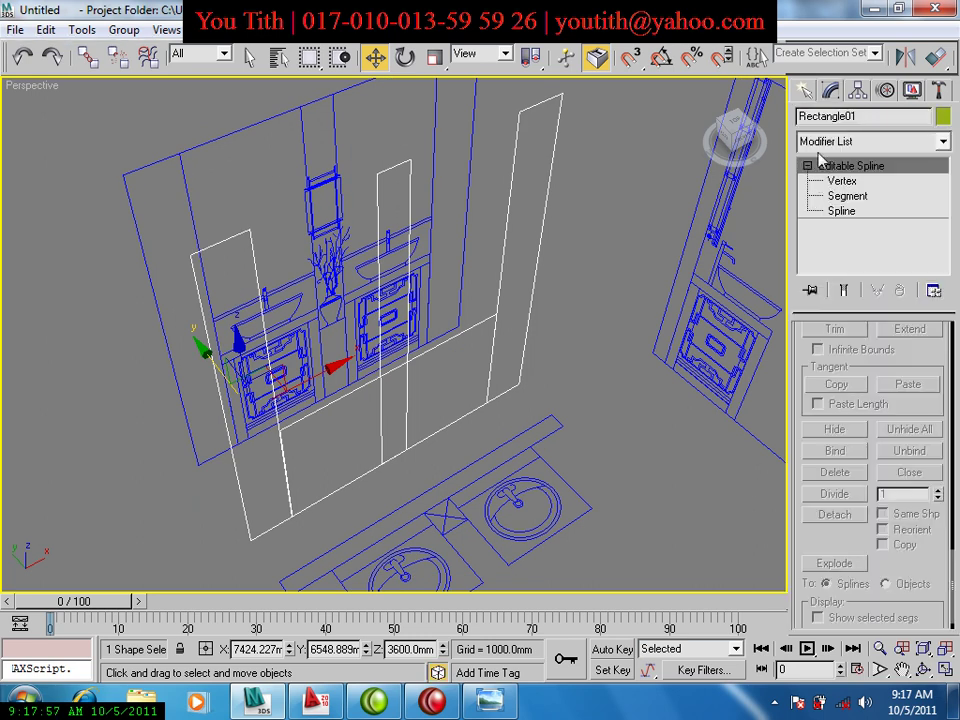
click(826, 150)
key(e)
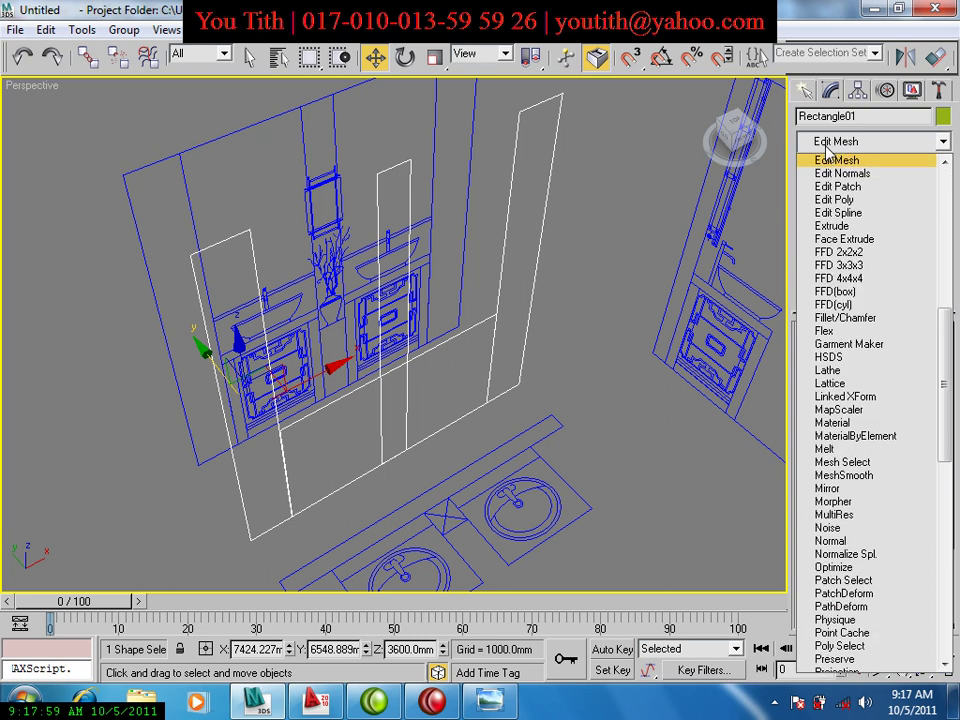
click(832, 226)
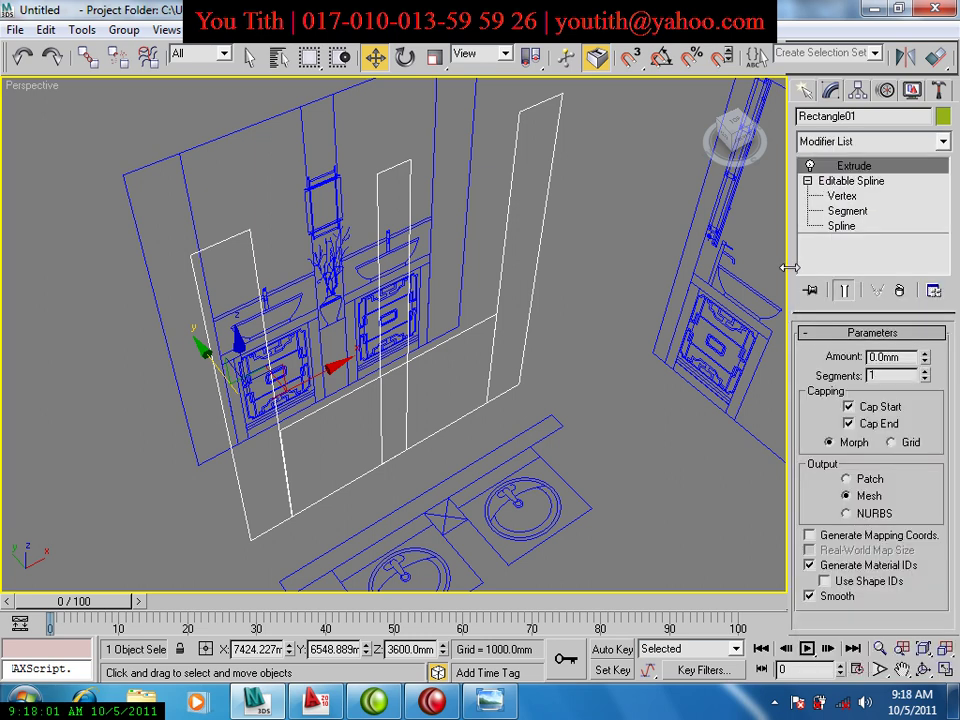
double_click(904, 360)
text(200)
key(Return)
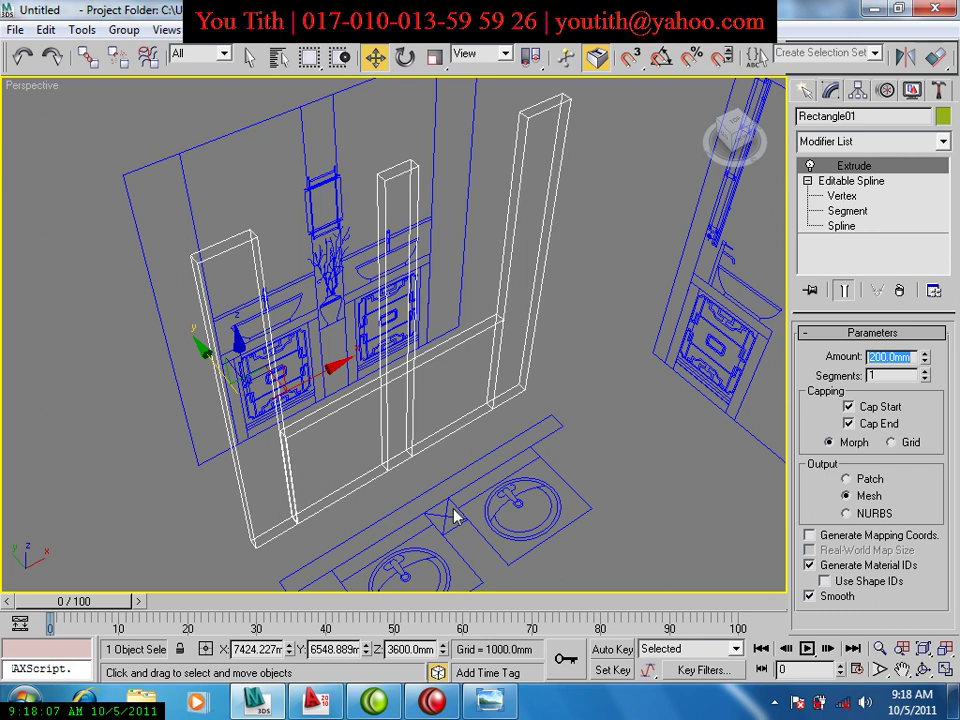
Snap the slab corner to the wall corner and raise the extrusion to 400 mm.
mouse_move(455, 515)
middle_down()
mouse_move(455, 377)
mouse_move(485, 349)
middle_up()
key(F3)
mouse_move(323, 428)
alt+middle_down()
mouse_move(379, 446)
mouse_move(398, 512)
alt+middle_up()
scroll(398, 512, up, 3)
key(s)
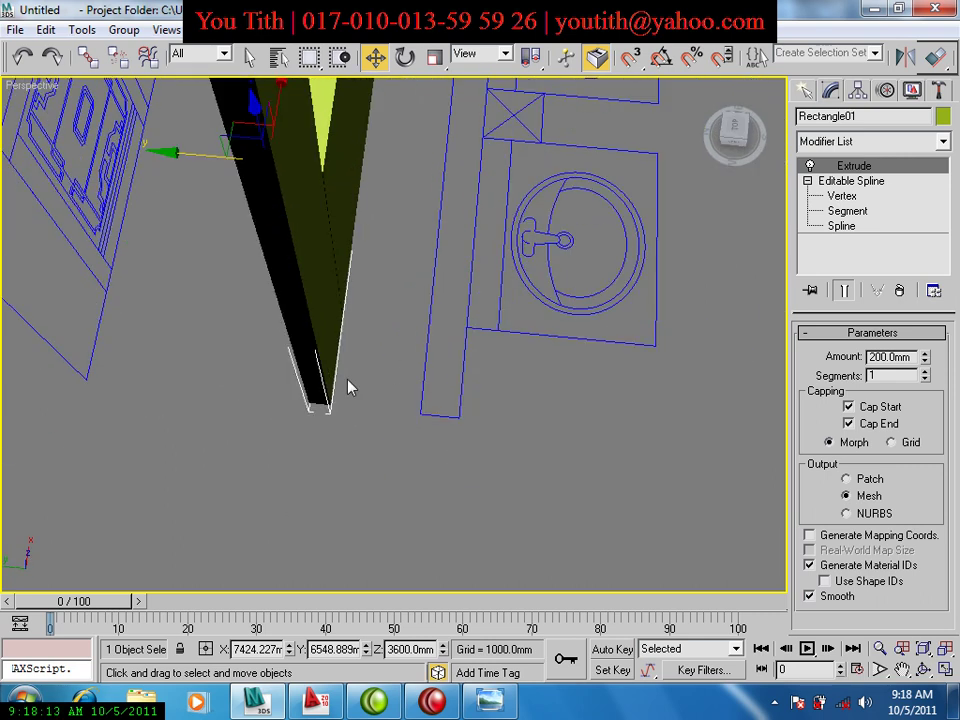
drag(313, 405, 430, 418)
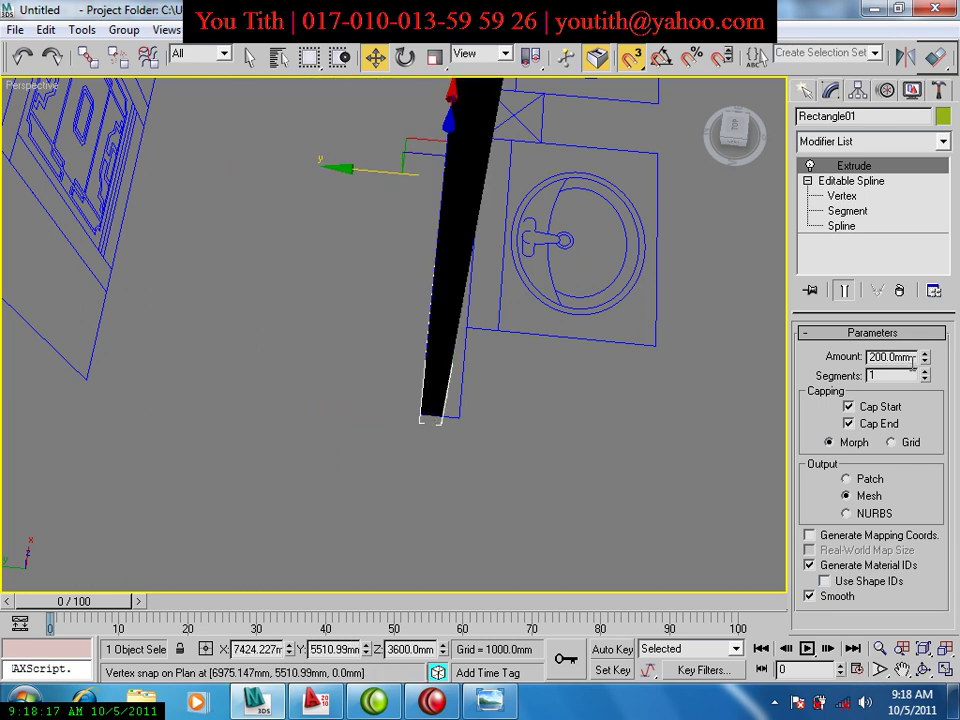
text(400)
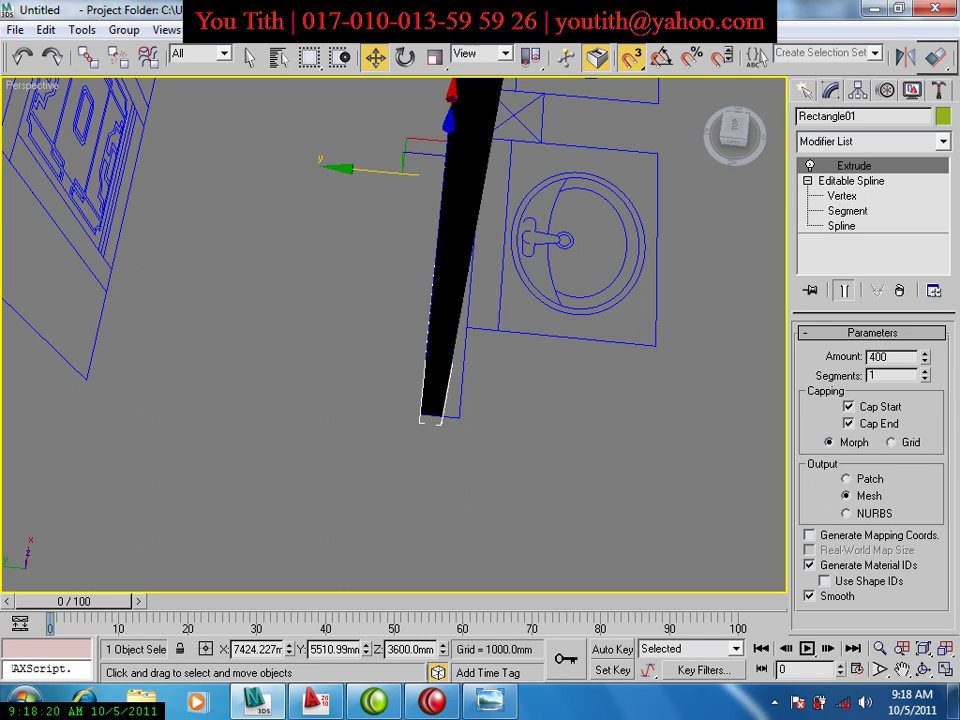
key(Return)
mouse_move(656, 401)
alt+middle_down()
mouse_move(413, 336)
mouse_move(394, 375)
alt+middle_up()
mouse_move(454, 360)
alt+middle_down()
mouse_move(456, 326)
mouse_move(377, 324)
mouse_move(412, 344)
alt+middle_up()
key(F3)
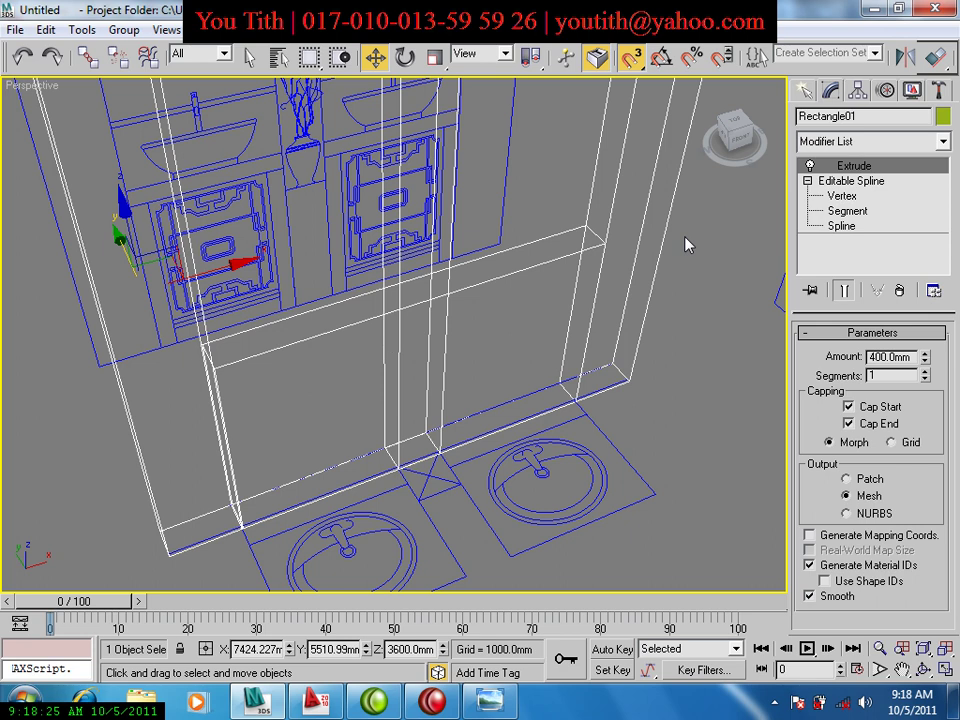
At Rectangle01's vertex level, select the two inner bottom vertices and raise them.
click(841, 196)
key(F3)
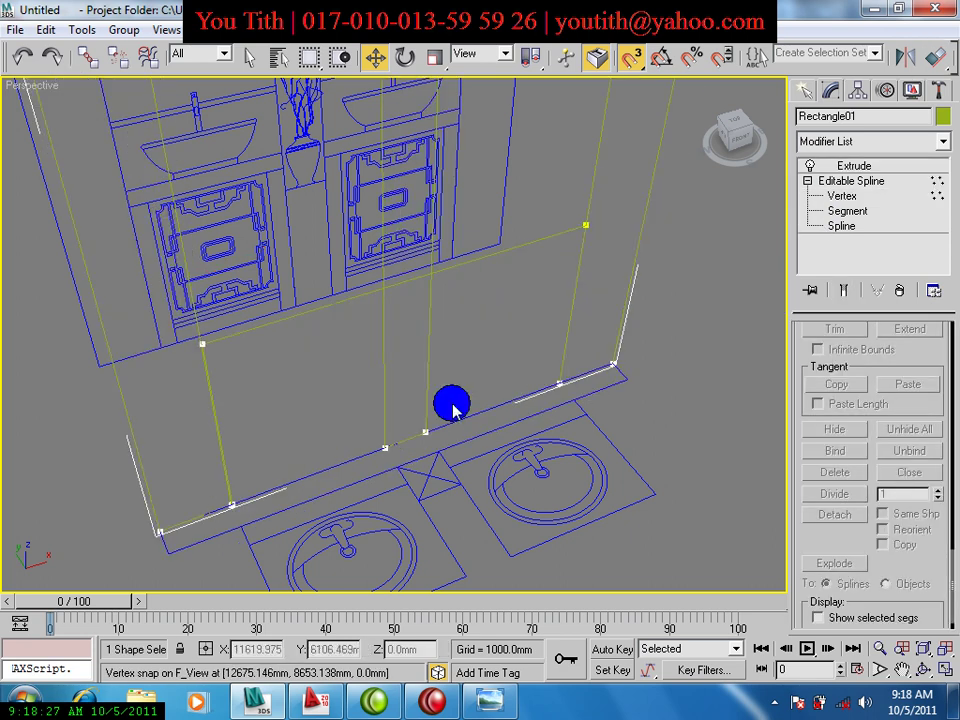
drag(471, 377, 366, 484)
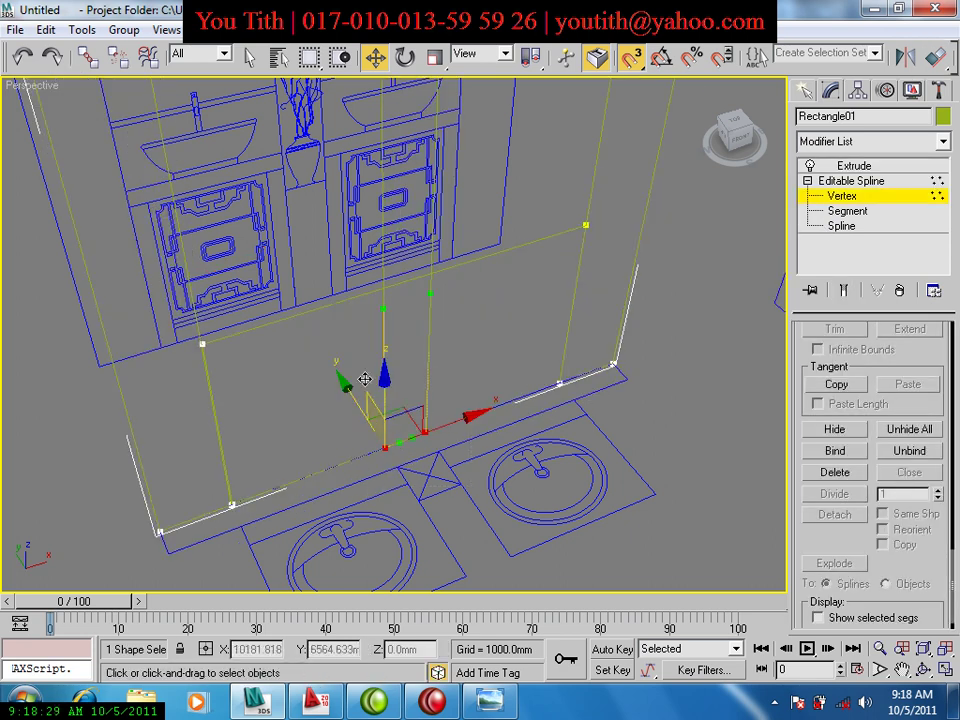
mouse_move(386, 347)
mouse_down()
mouse_move(394, 278)
mouse_move(391, 357)
mouse_up()
In the Front view, snap the middle vertices onto the drawing's lines.
key(f)
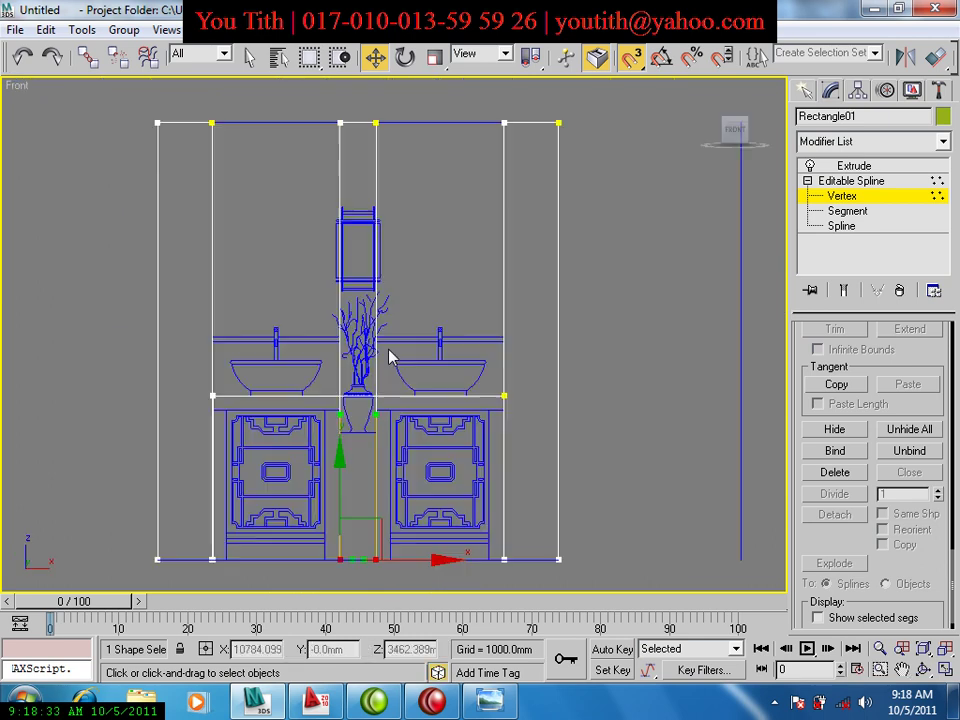
scroll(381, 386, up, 3)
scroll(396, 418, down, 2)
scroll(397, 425, down, 2)
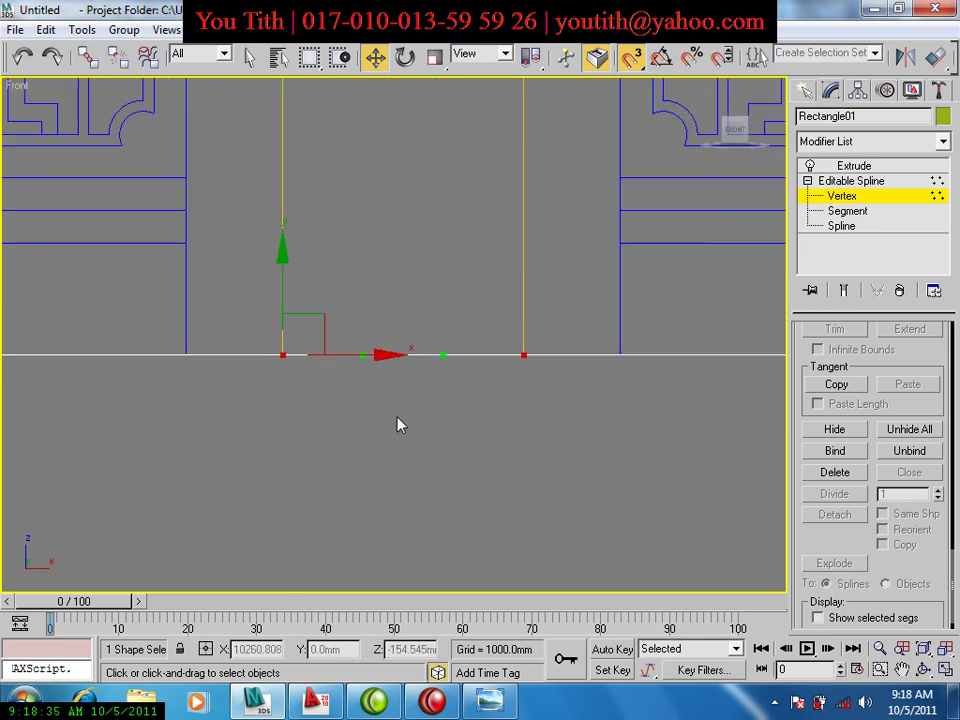
scroll(398, 422, down, 2)
scroll(398, 422, down, 2)
scroll(392, 440, down, 1)
scroll(388, 441, up, 3)
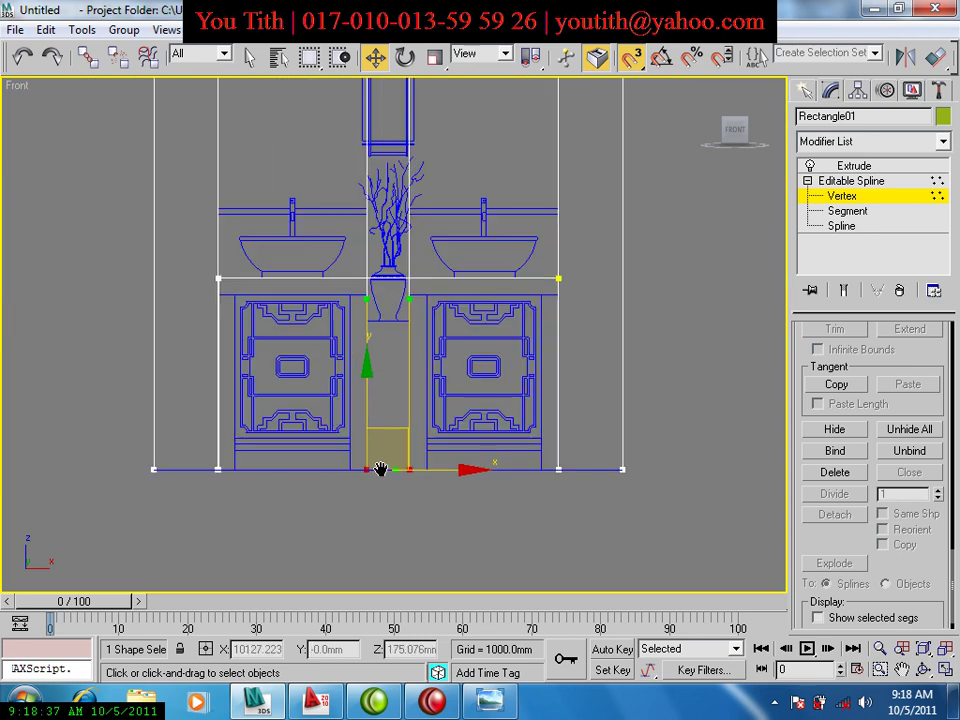
middle_drag(381, 467, 381, 503)
mouse_move(364, 418)
mouse_down()
mouse_move(366, 398)
mouse_move(367, 503)
mouse_up()
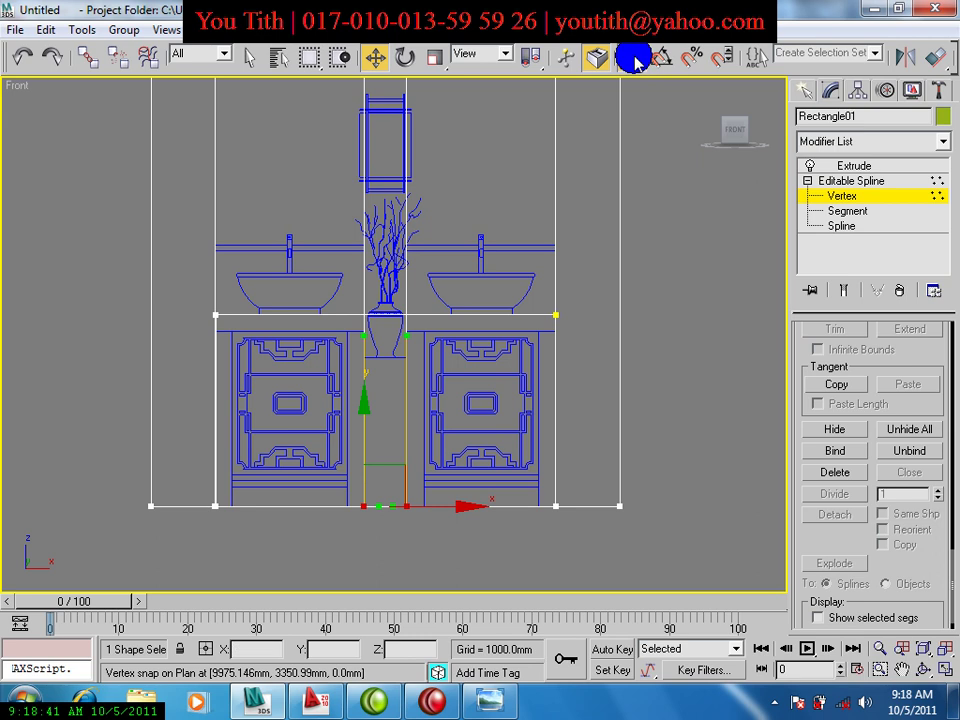
Set snapping to 2.5D and show Perspective and Front views side by side, framed on the selected vertices.
drag(632, 57, 632, 120)
key(alt+w)
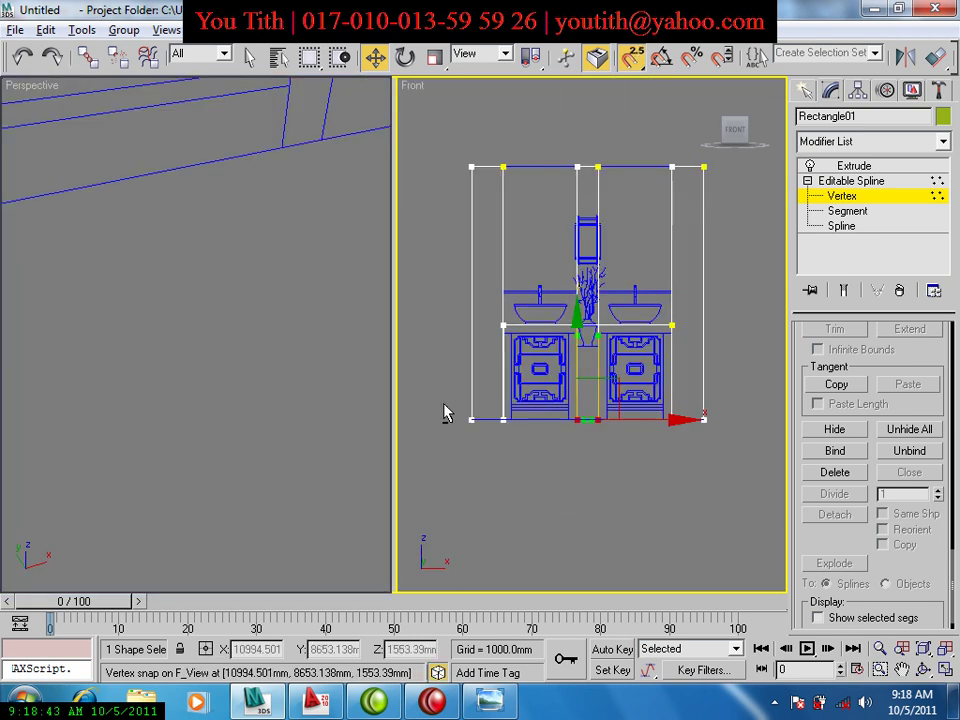
middle_click(257, 413)
key(z)
scroll(262, 416, down, 3)
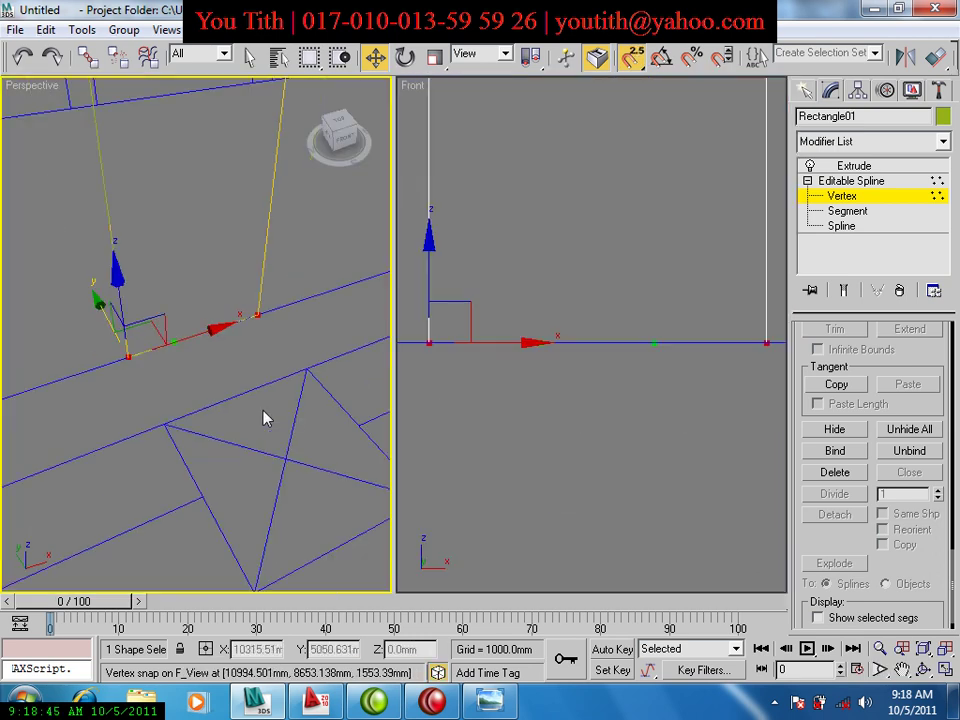
scroll(266, 418, down, 3)
mouse_move(266, 418)
alt+middle_down()
mouse_move(281, 416)
mouse_move(140, 290)
alt+middle_up()
scroll(135, 240, up, 2)
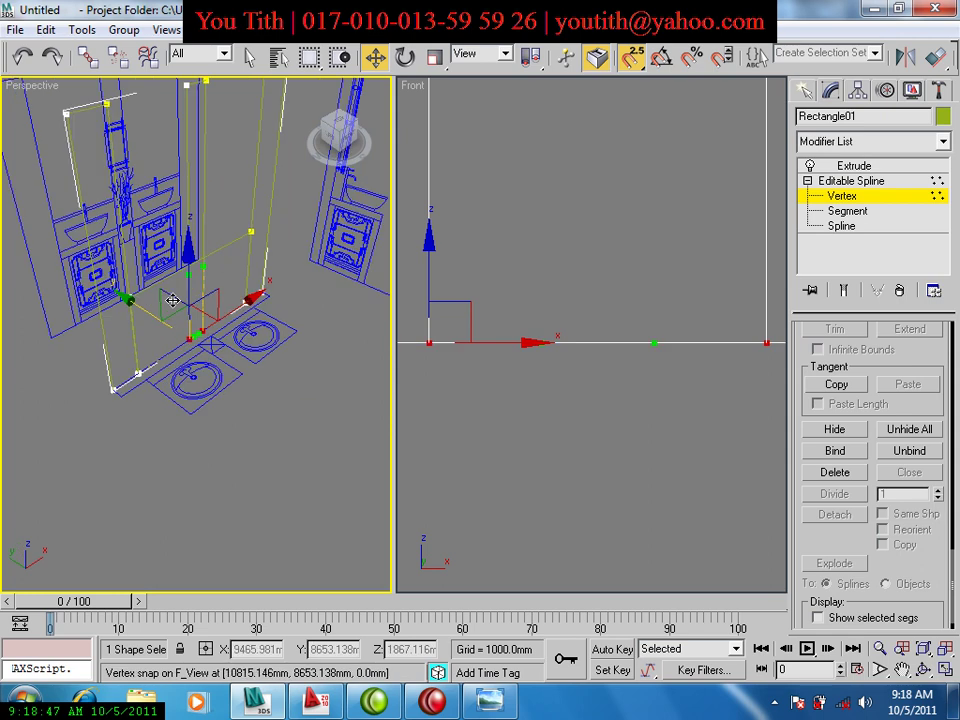
scroll(138, 233, up, 2)
Snap-move the bottom vertices up to the vase-top line in the Front view.
middle_click(540, 342)
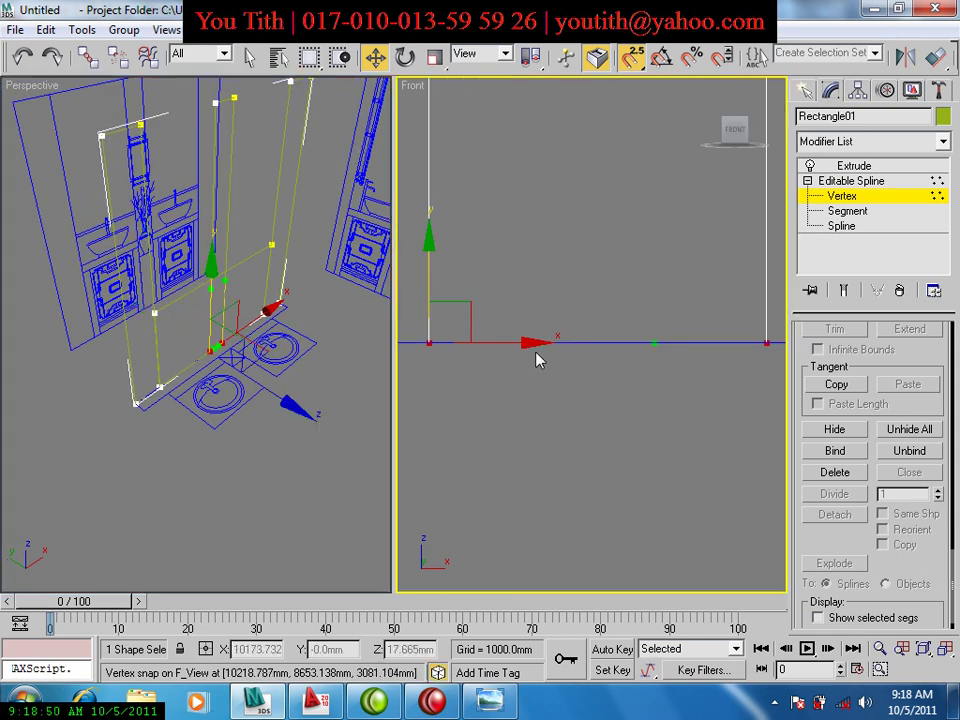
scroll(551, 521, down, 1)
mouse_move(538, 358)
middle_down()
mouse_move(551, 521)
mouse_move(542, 574)
mouse_move(536, 549)
middle_up()
scroll(549, 543, down, 3)
scroll(527, 525, down, 1)
scroll(527, 525, up, 1)
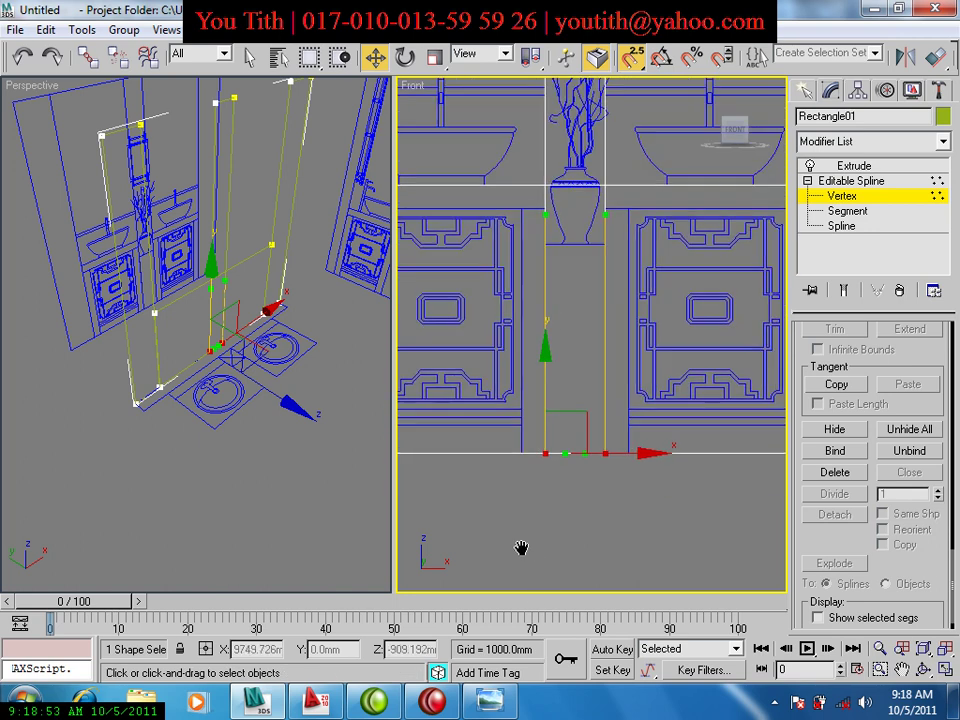
scroll(521, 549, up, 1)
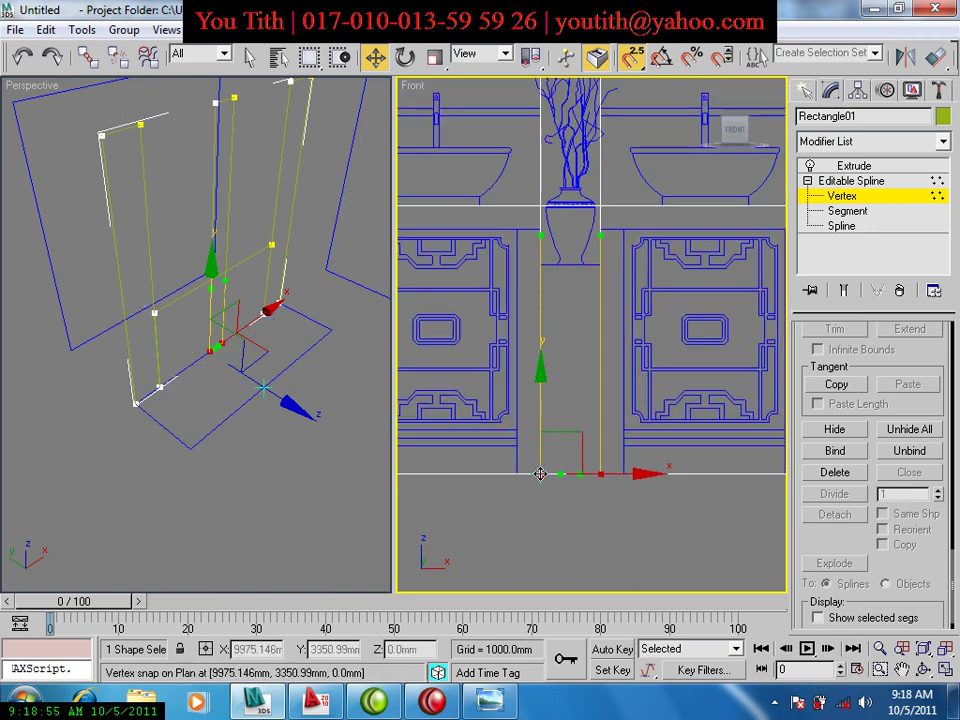
drag(540, 474, 534, 205)
Turn on Show End Result, exit vertex editing, deselect the frame and orbit the perspective view.
click(843, 290)
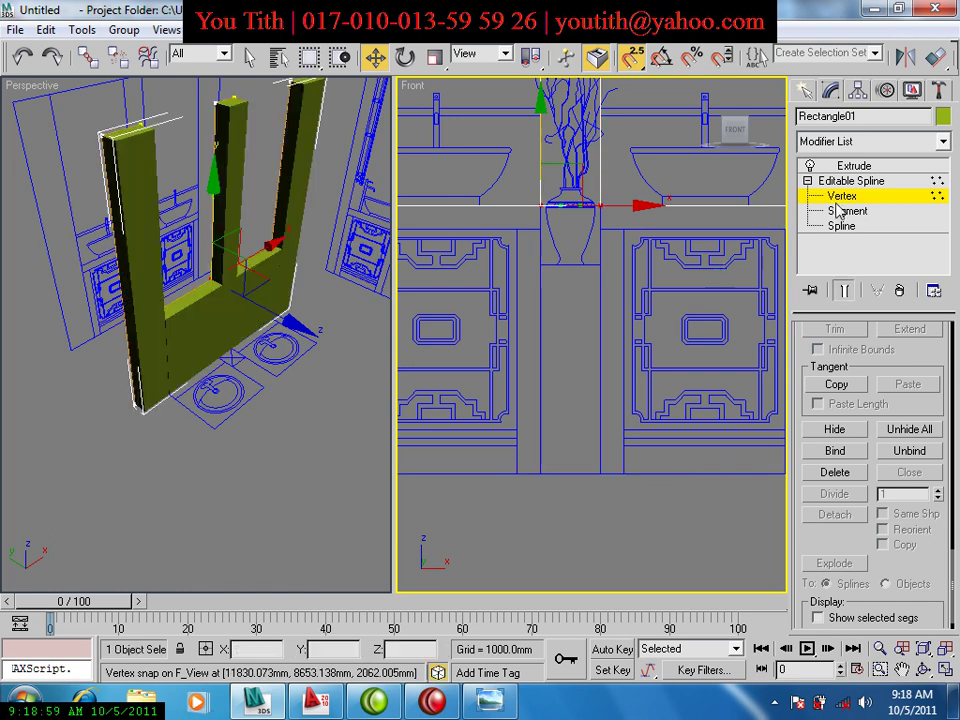
click(851, 180)
key(p)
click(333, 303)
mouse_move(333, 303)
alt+middle_down()
mouse_move(249, 300)
mouse_move(257, 349)
mouse_move(225, 467)
mouse_move(227, 402)
mouse_move(216, 403)
alt+middle_up()
scroll(216, 403, up, 3)
Shade the right viewport, switch it to Front and fit the walls in view.
click(514, 409)
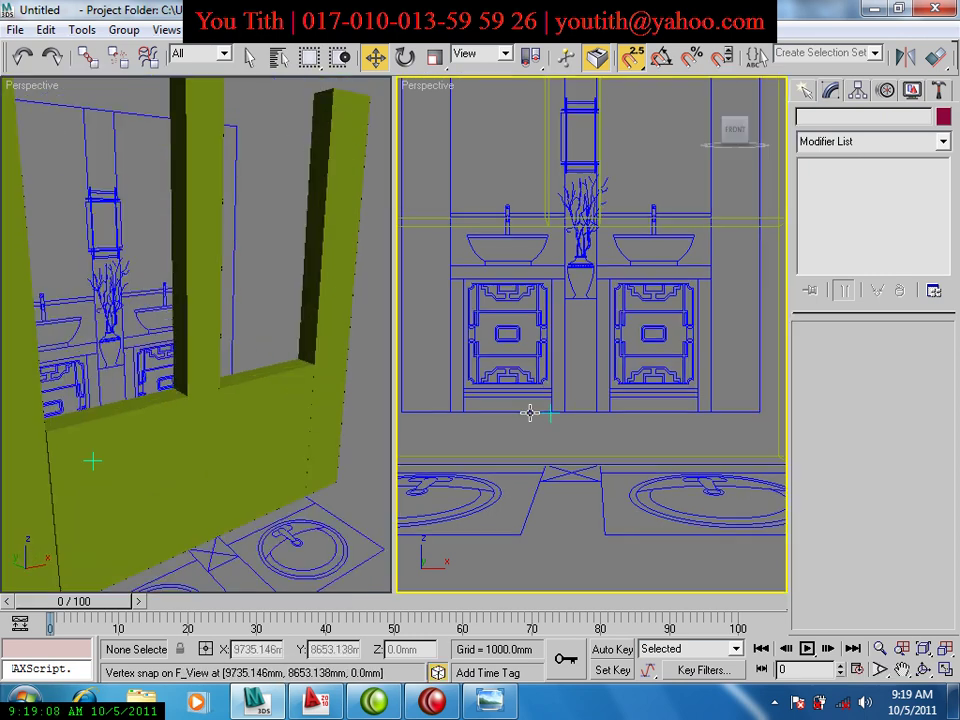
key(F3)
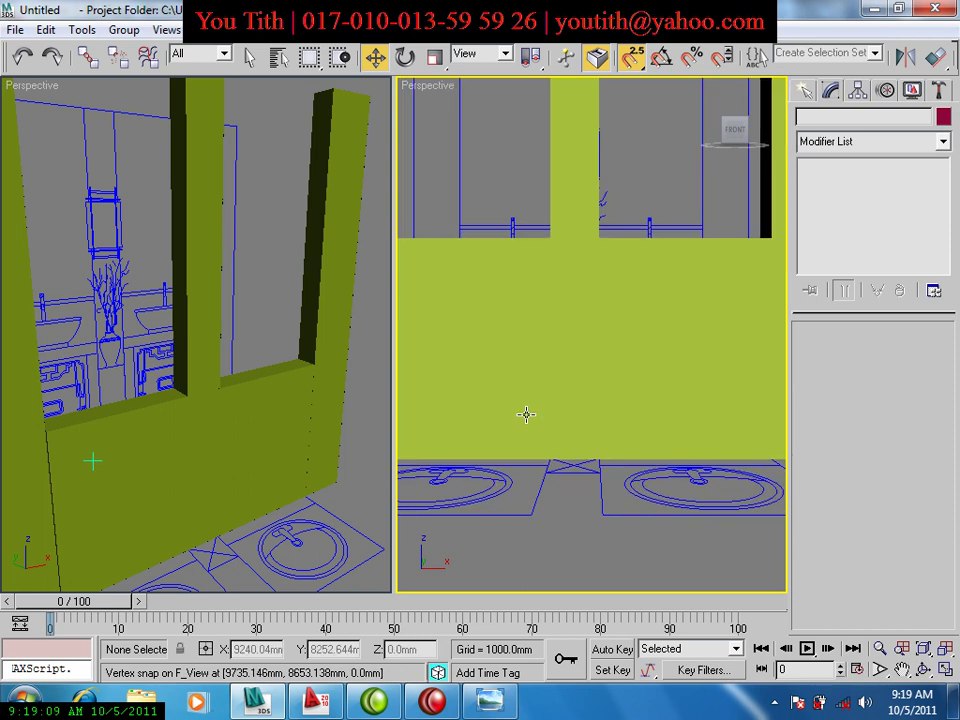
key(f)
key(ctrl+shift+z)
scroll(491, 294, up, 2)
mouse_move(491, 294)
middle_down()
mouse_move(609, 339)
mouse_move(587, 334)
middle_up()
scroll(587, 334, down, 2)
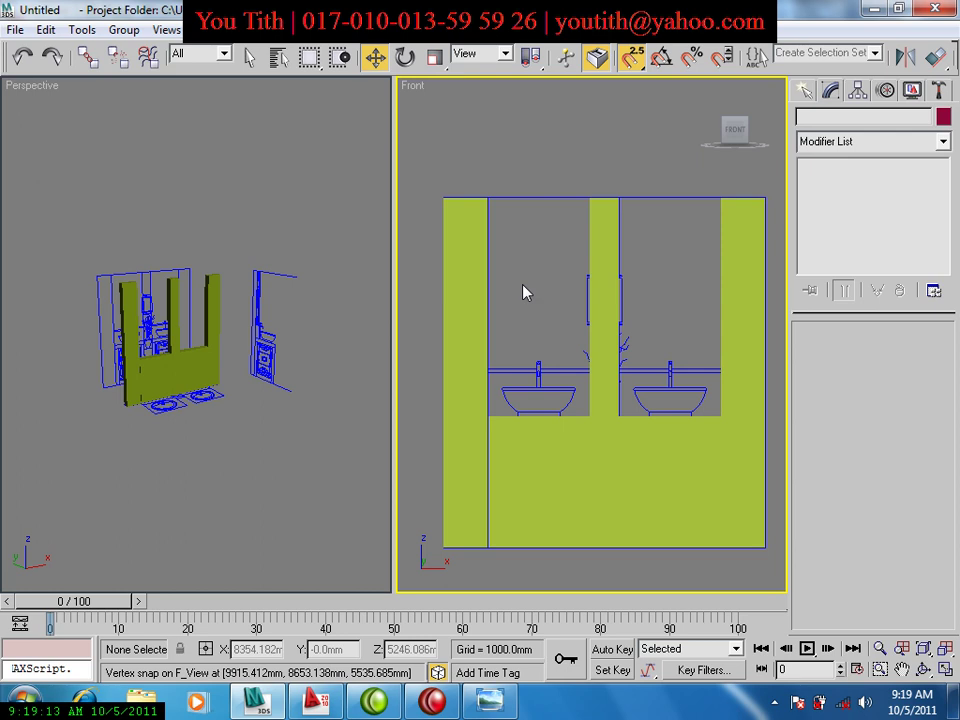
Compare the frame against the rendered bathroom reference image, then maximize the Front viewport.
click(489, 700)
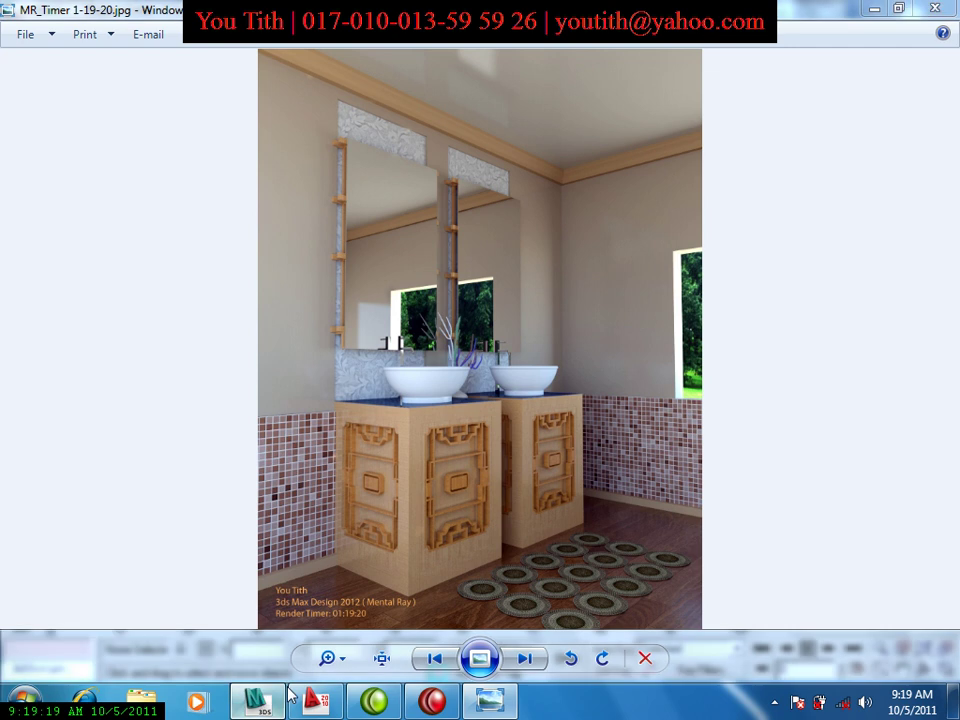
click(258, 700)
key(alt+w)
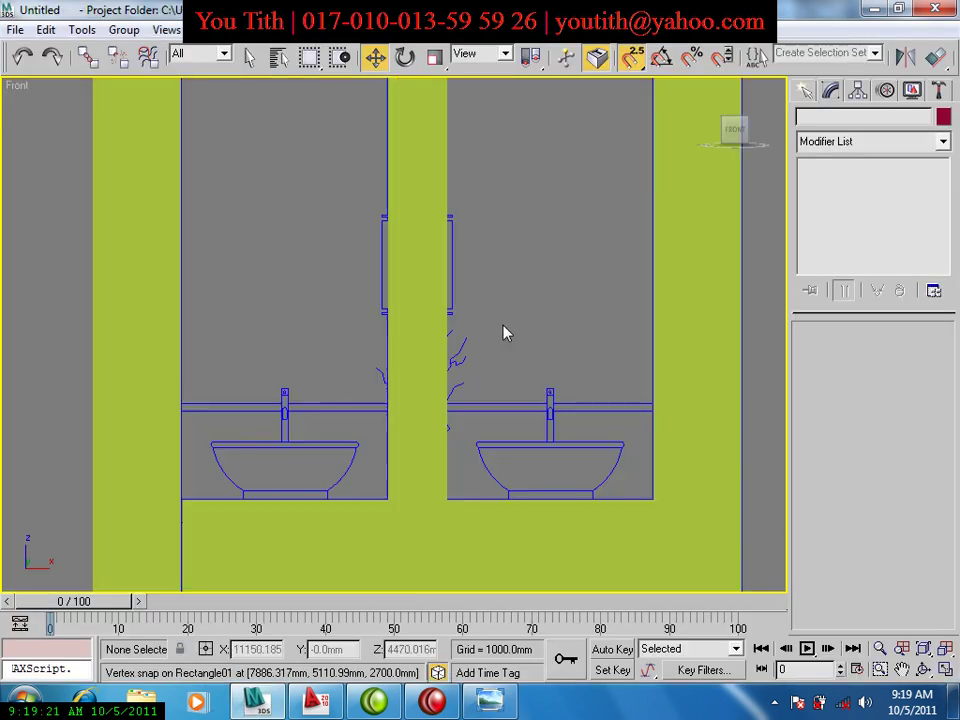
scroll(505, 330, down, 2)
scroll(590, 315, down, 2)
click(805, 90)
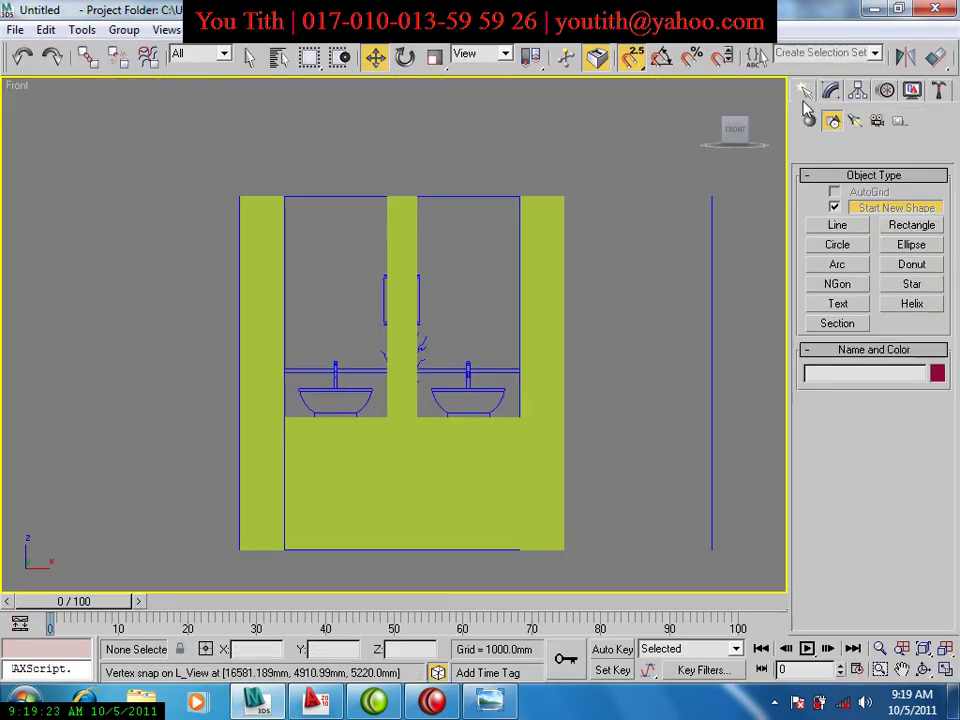
Snap two 4500 × ~2100 mm rectangles over the left and right mirror openings as one shape.
click(633, 62)
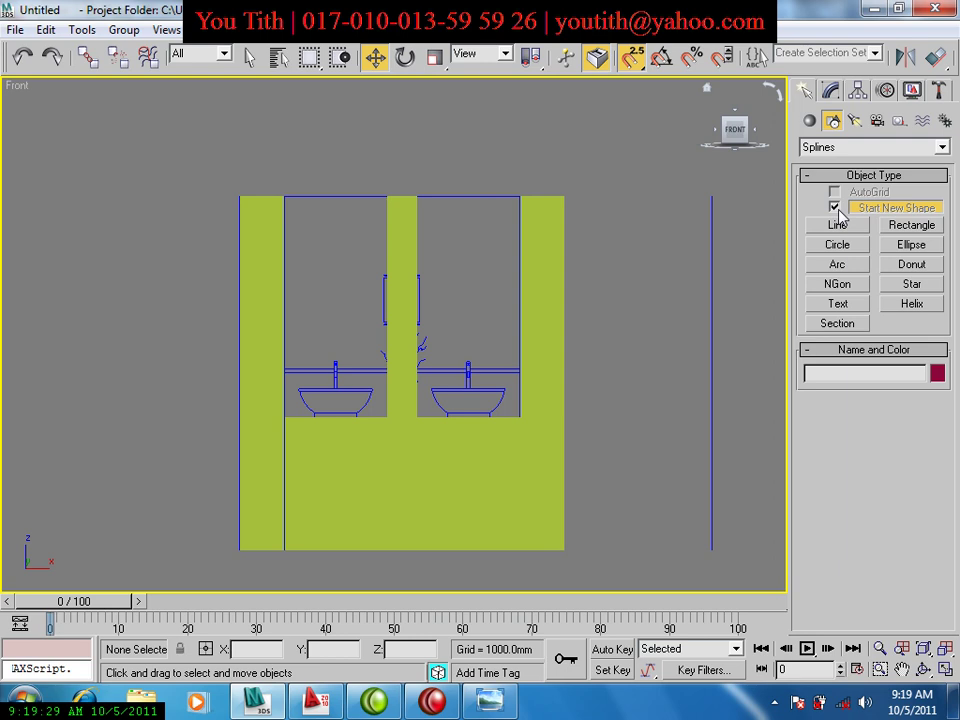
click(834, 207)
click(911, 225)
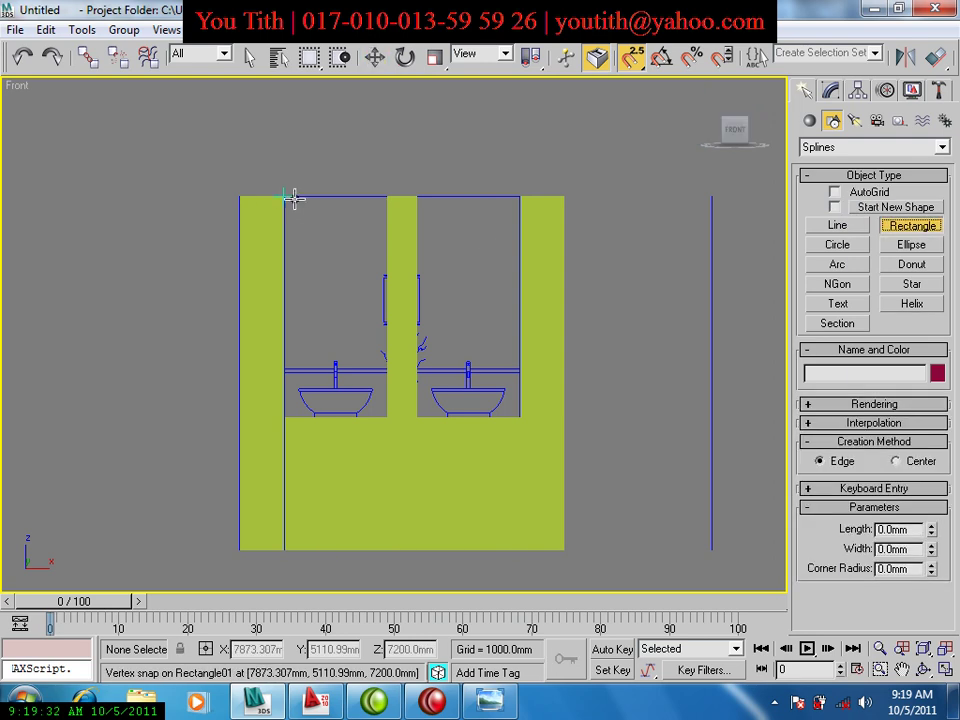
drag(285, 196, 391, 416)
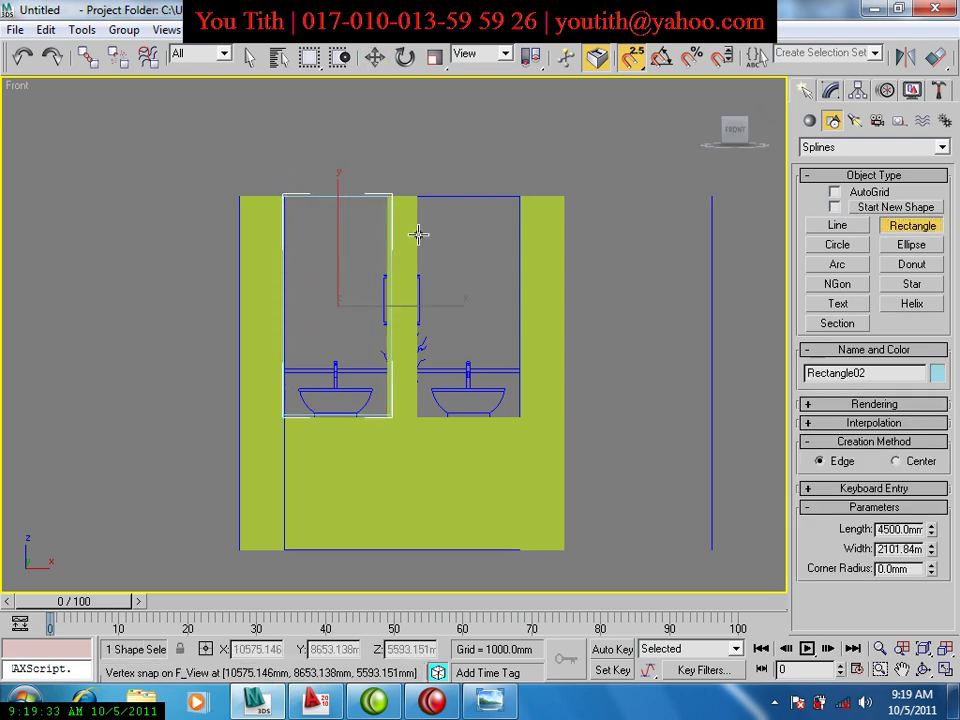
drag(416, 196, 437, 372)
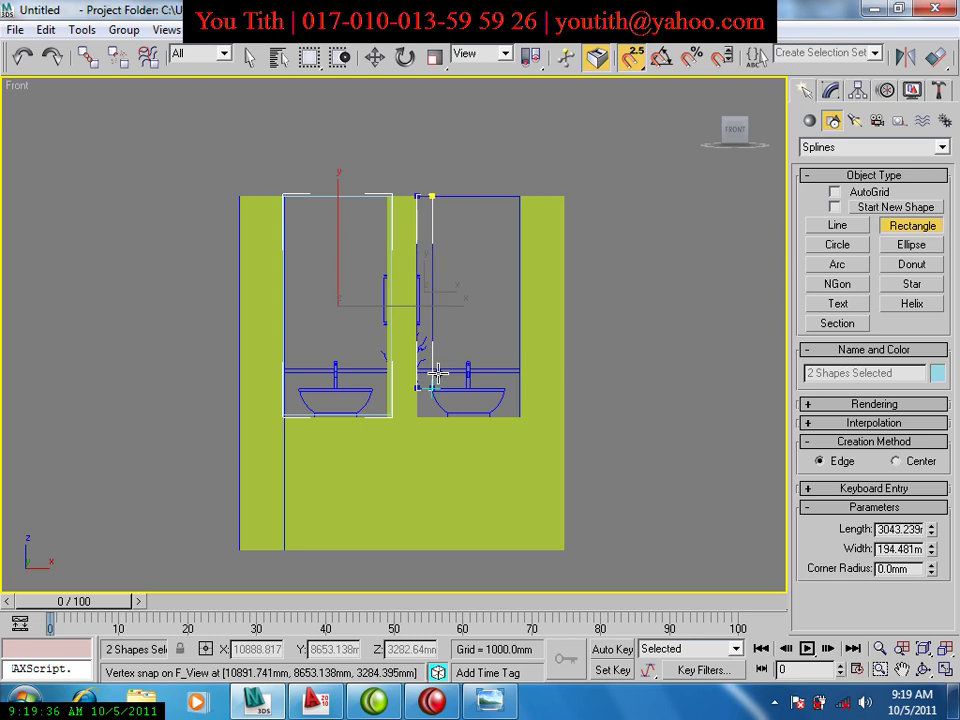
right_click(439, 321)
click(414, 194)
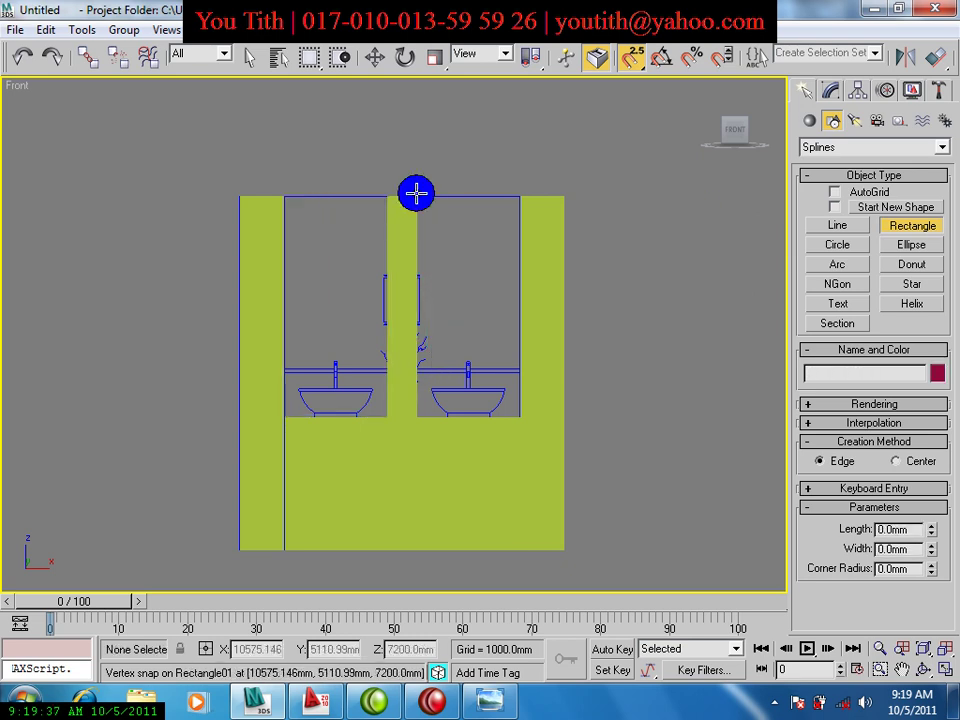
drag(416, 193, 520, 418)
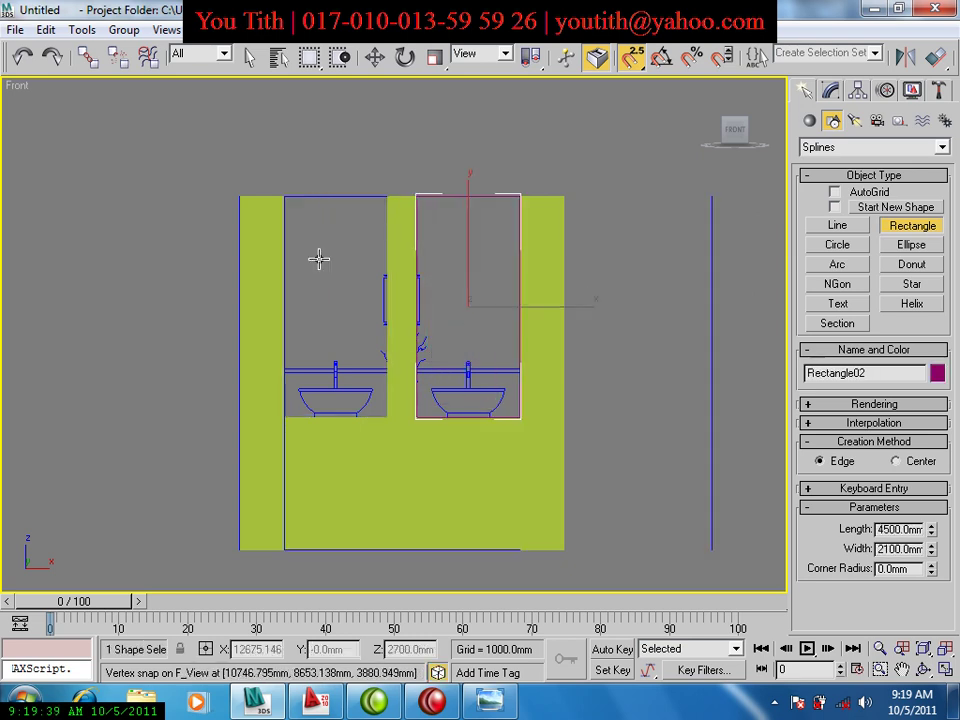
mouse_move(285, 196)
mouse_down()
mouse_move(390, 422)
mouse_move(383, 412)
mouse_up()
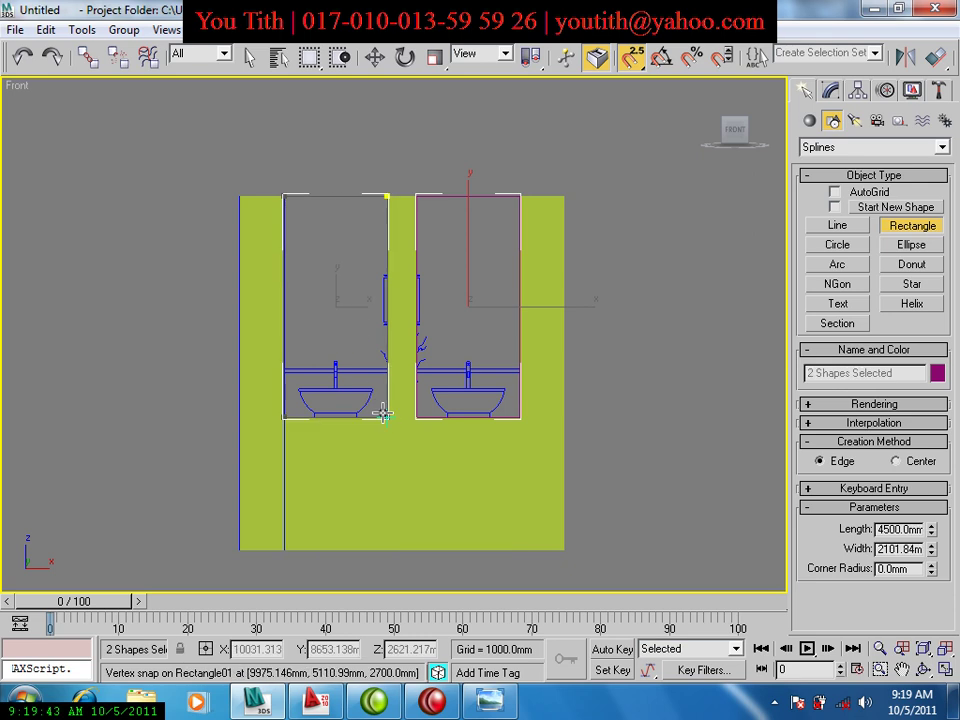
Switch to the Perspective view and frame the whole wall with the new rectangles.
key(w)
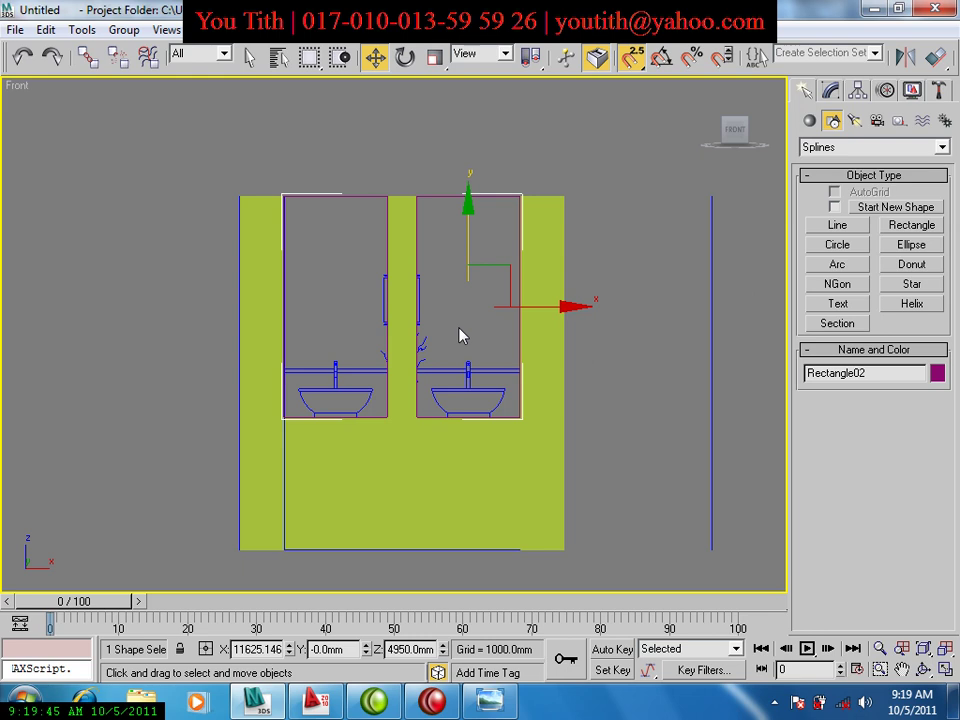
key(p)
alt+middle_drag(461, 332, 474, 435)
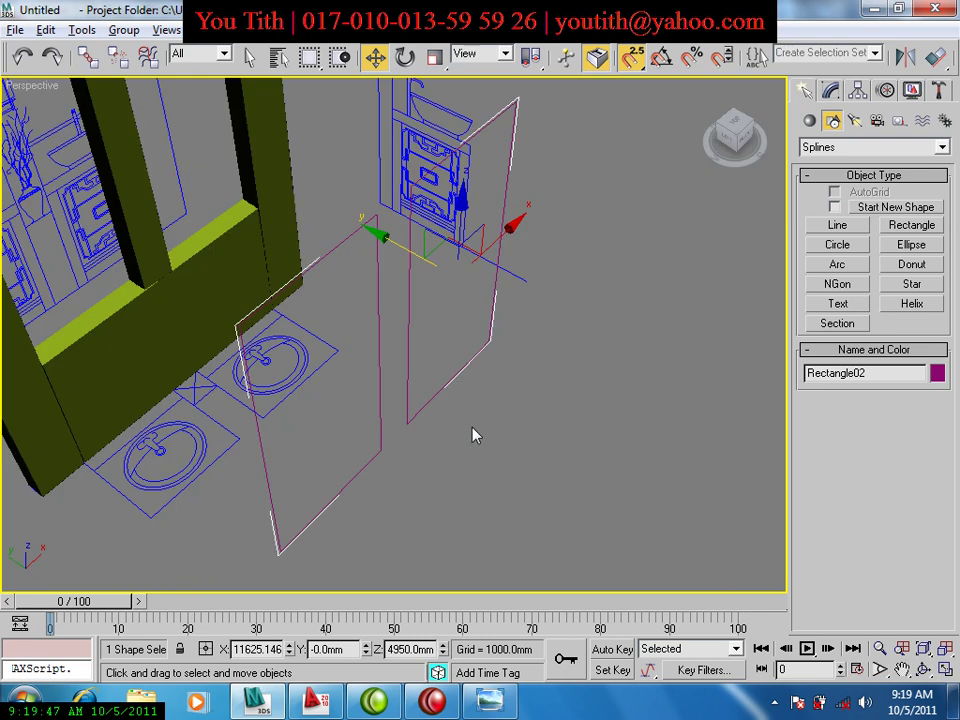
scroll(475, 435, down, 5)
scroll(446, 371, down, 3)
middle_drag(478, 480, 470, 480)
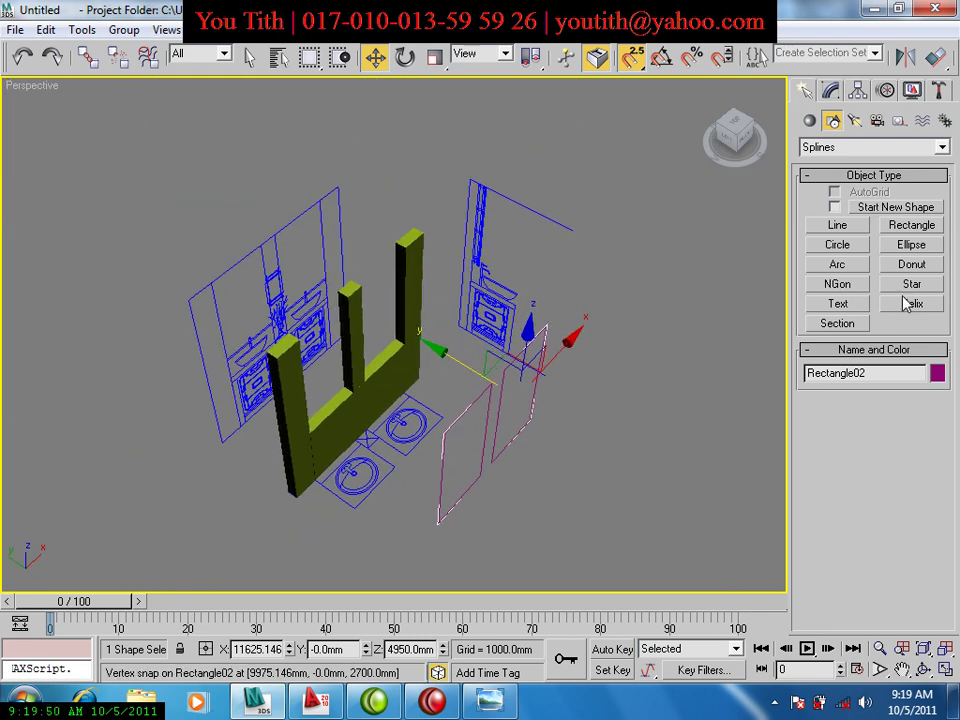
Apply an Extrude modifier giving the rectangles 400 mm depth, then glance at the reference render.
click(831, 92)
click(830, 142)
scroll(830, 155, down, 6)
scroll(830, 157, up, 5)
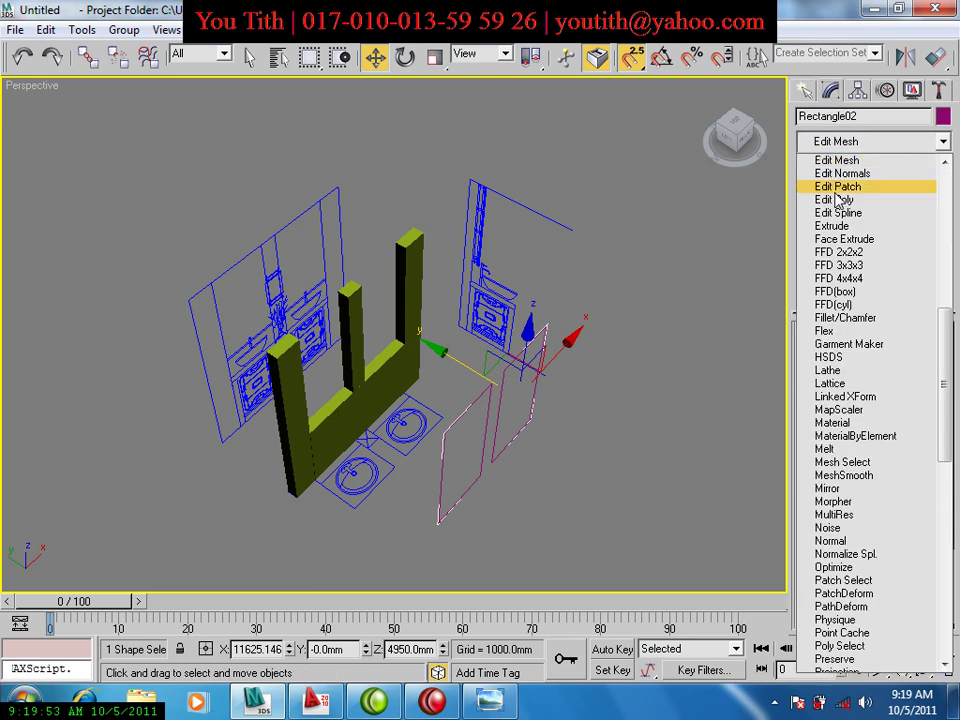
click(836, 223)
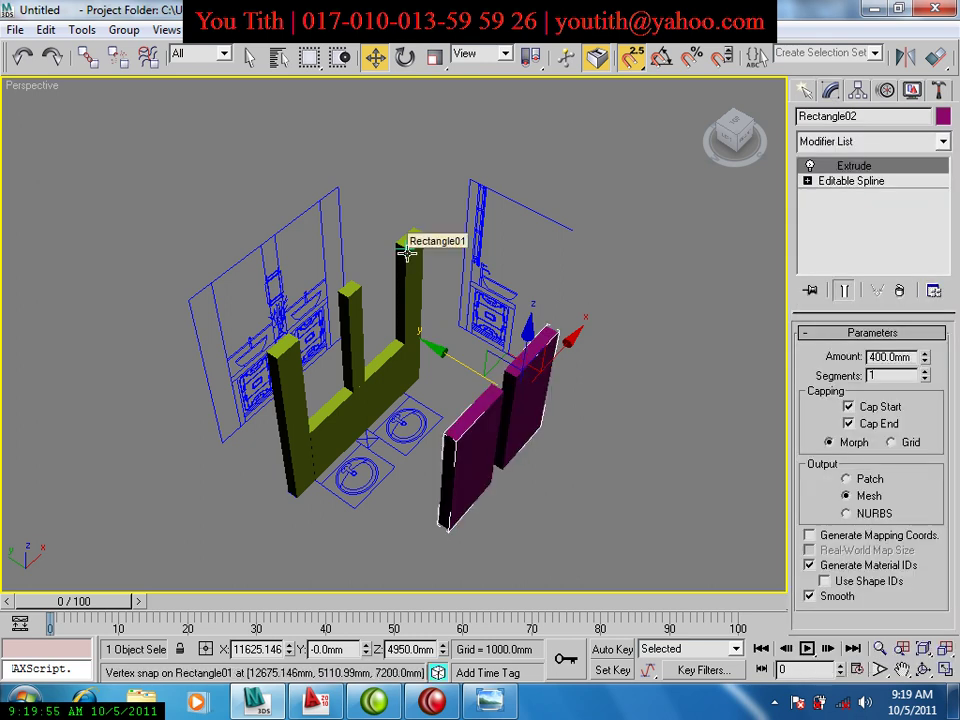
click(484, 707)
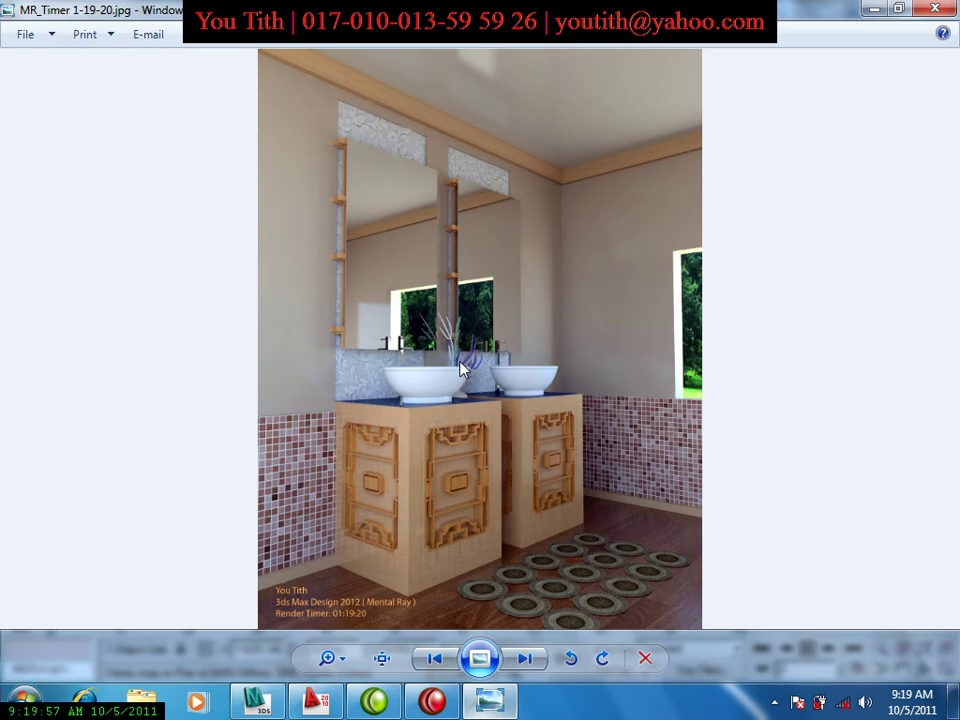
click(278, 706)
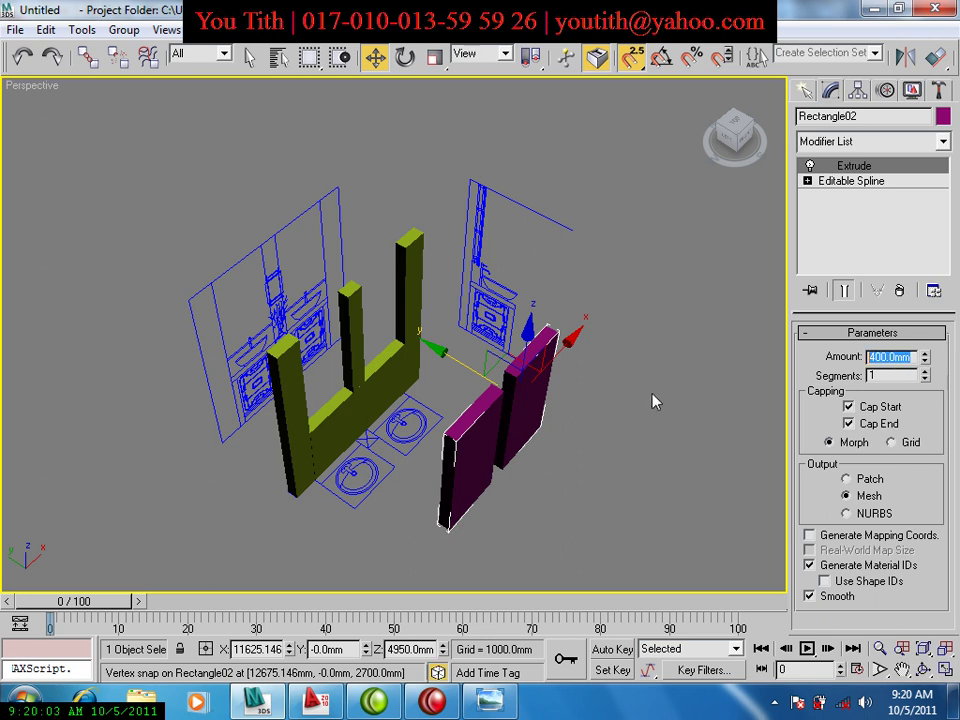
text(150)
Reduce the mirror panels' extrusion amount to 150 mm.
key(Return)
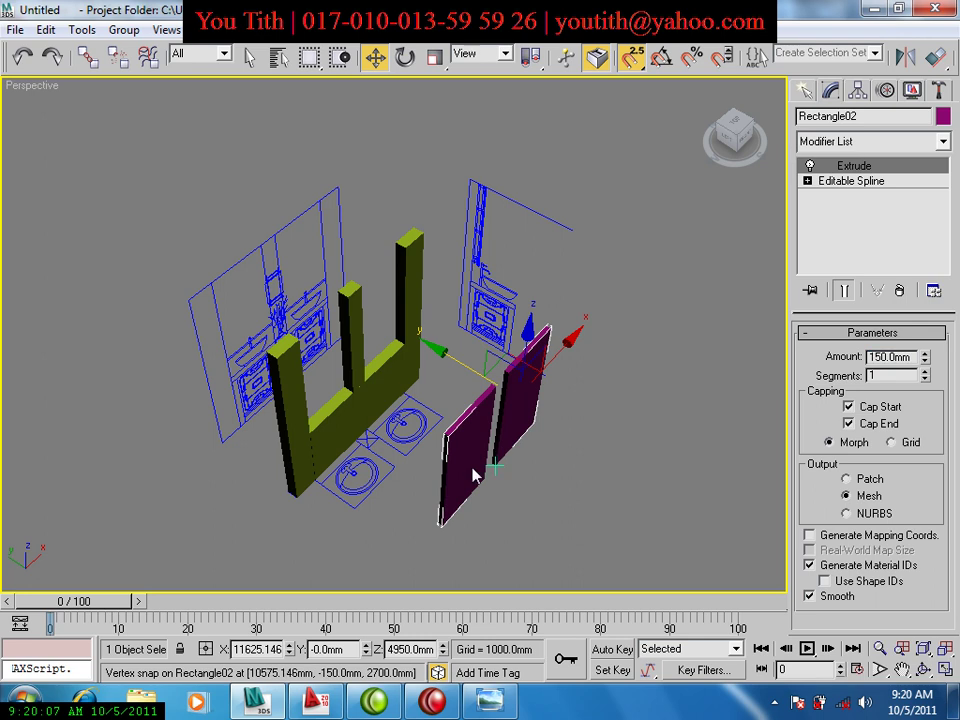
scroll(474, 474, up, 3)
alt+middle_drag(480, 508, 568, 483)
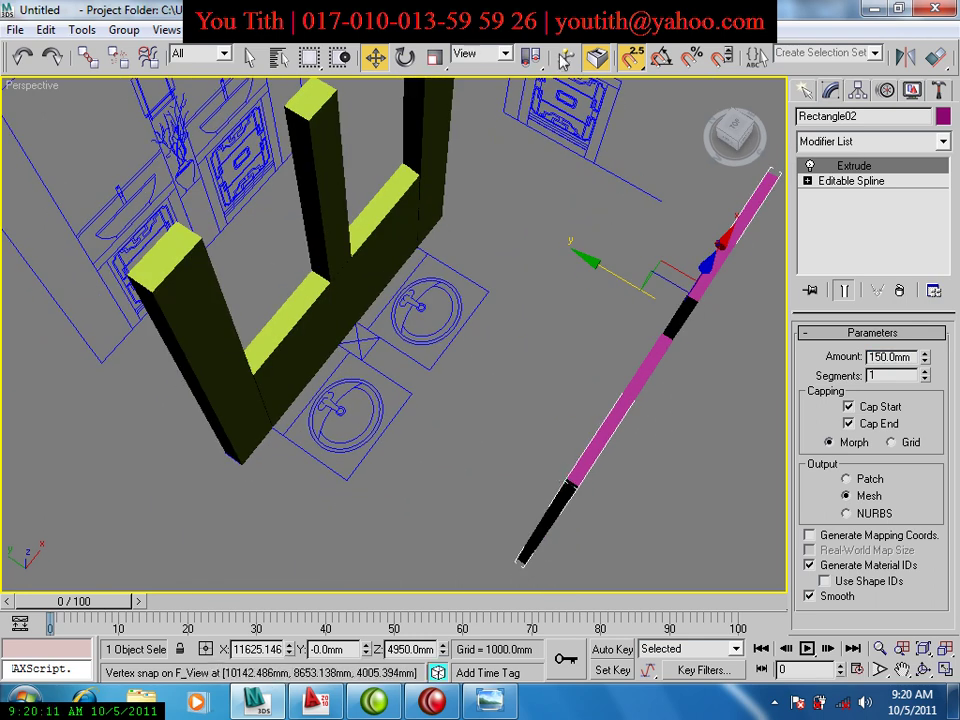
With 3D snapping, move the panels into the openings against the back of the green posts.
mouse_move(632, 57)
mouse_down()
mouse_move(636, 128)
mouse_move(611, 279)
mouse_up()
mouse_move(567, 481)
mouse_down()
mouse_move(174, 221)
mouse_move(353, 336)
mouse_up()
alt+middle_drag(420, 334, 303, 275)
scroll(320, 292, up, 1)
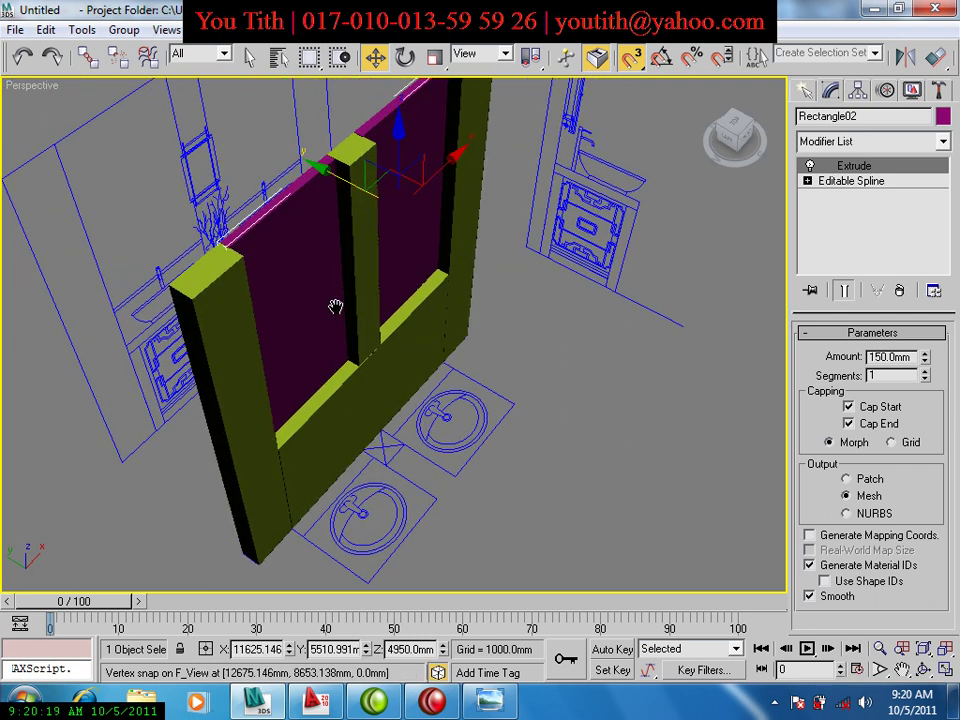
scroll(336, 316, up, 1)
middle_drag(354, 323, 366, 324)
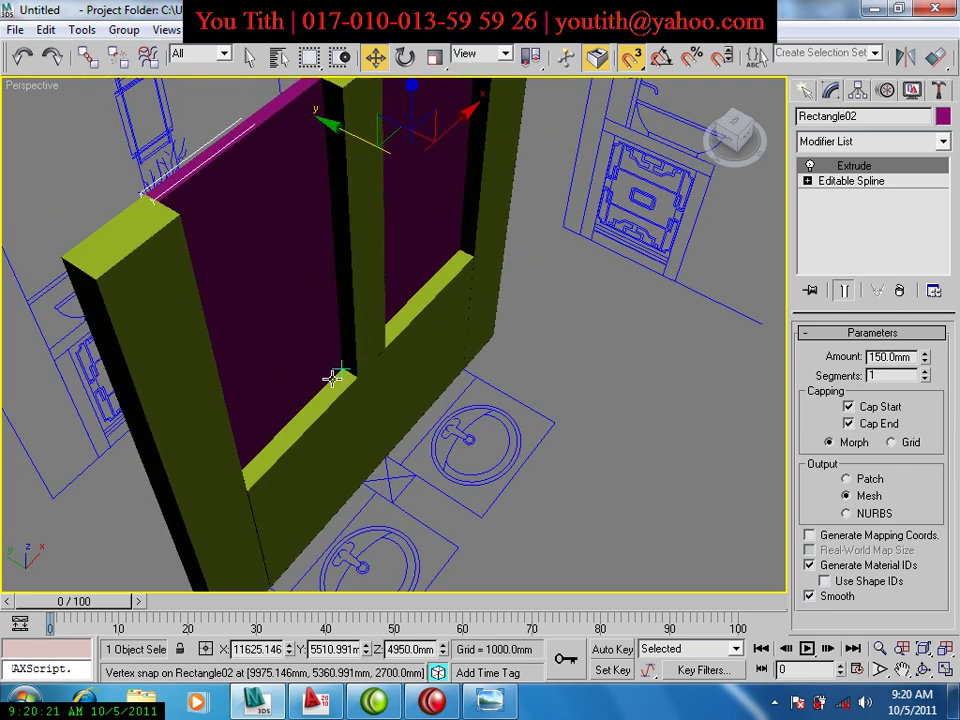
scroll(342, 400, down, 3)
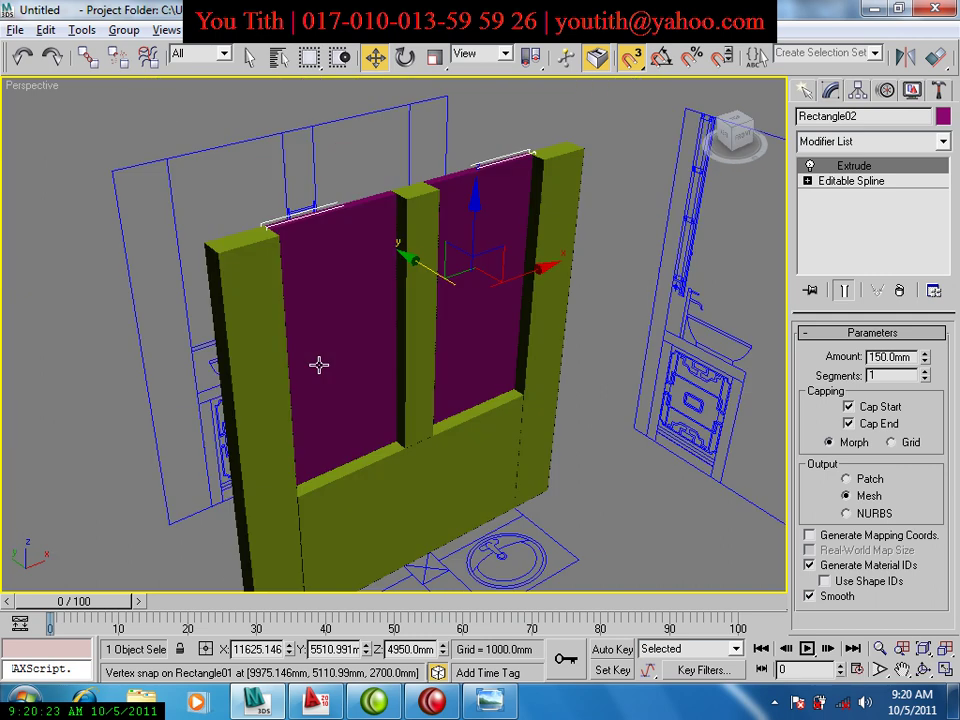
mouse_move(319, 364)
alt+middle_down()
mouse_move(306, 375)
mouse_move(344, 484)
alt+middle_up()
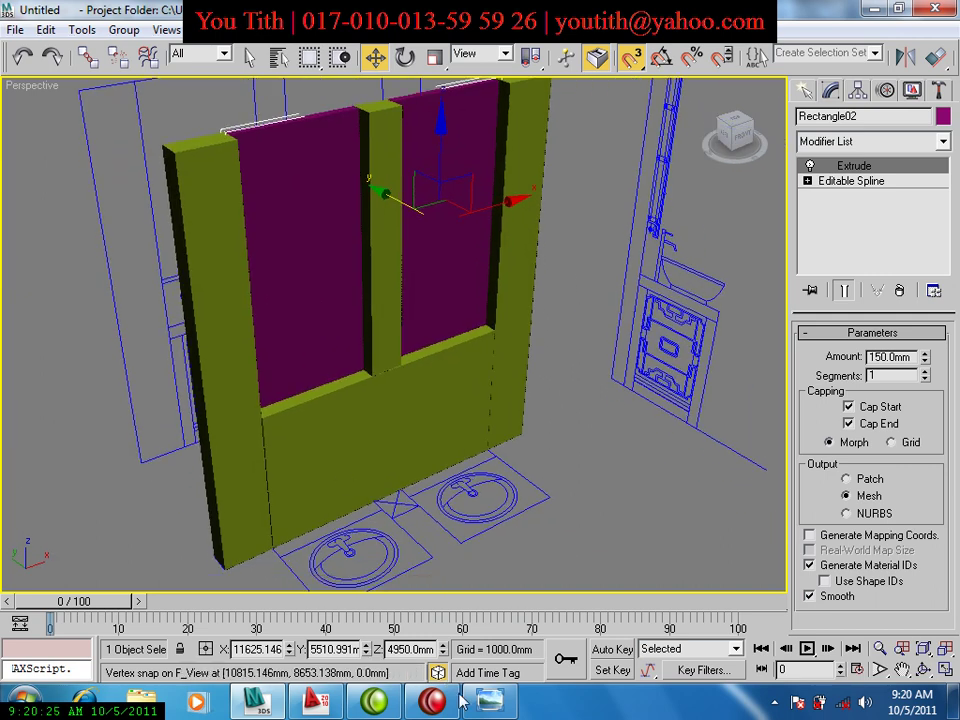
Compare the model with the reference render, then bring up the AutoCAD elevation.
key(alt+Tab)
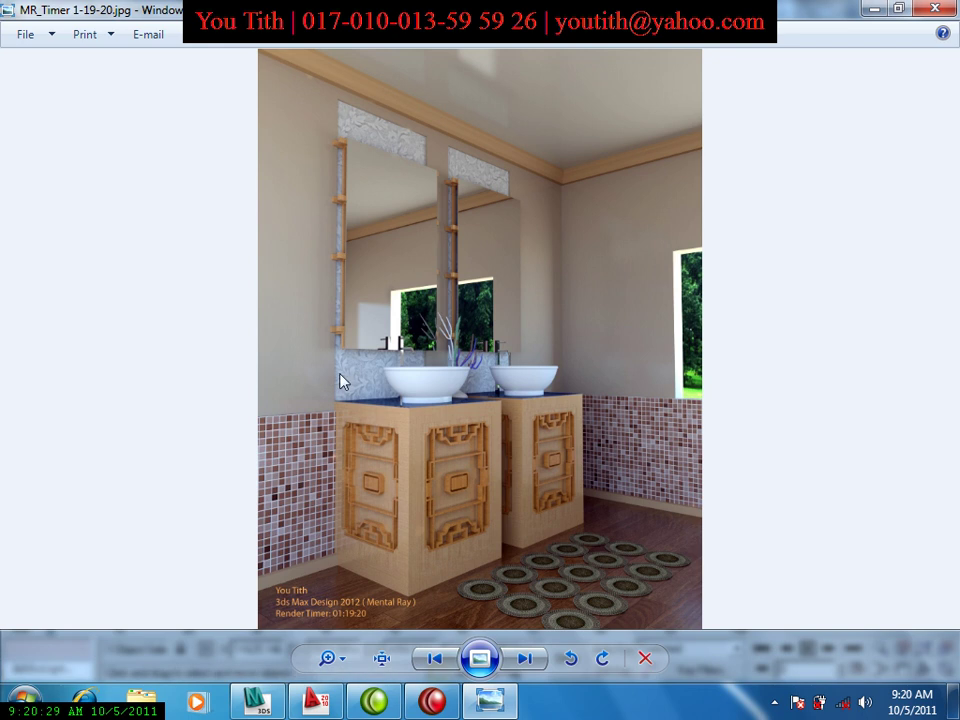
click(257, 700)
alt+middle_drag(239, 343, 265, 342)
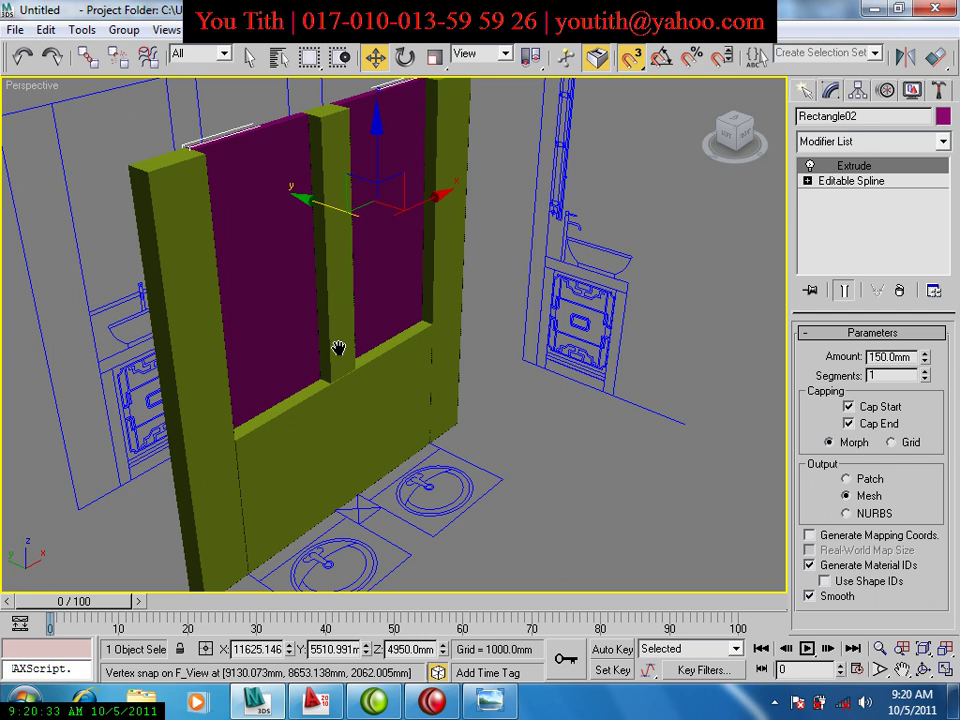
middle_drag(338, 348, 429, 343)
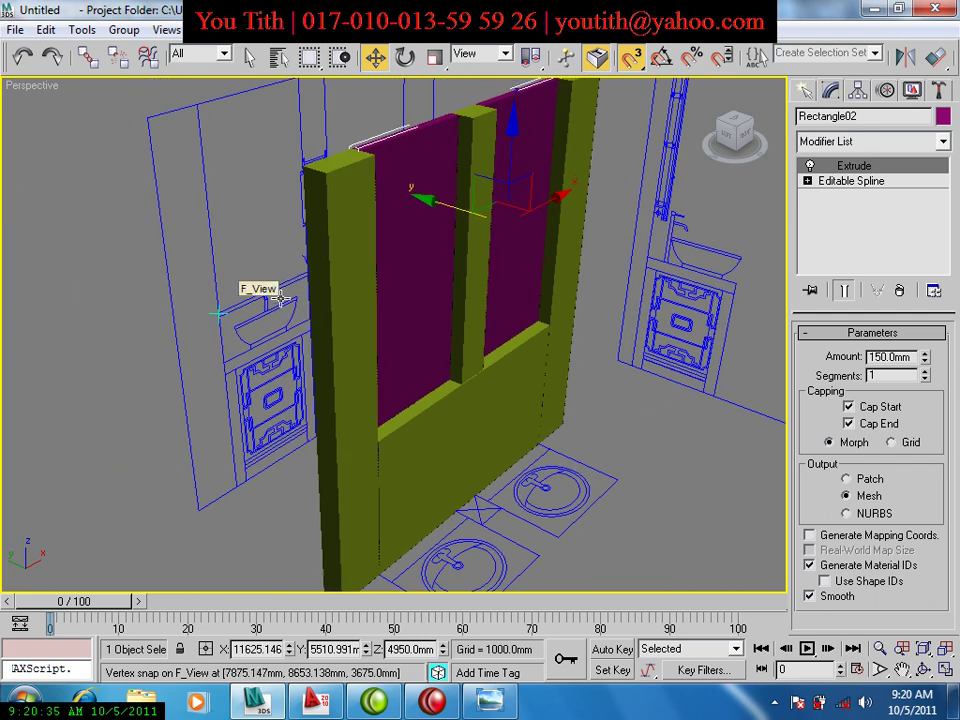
key(alt+Tab)
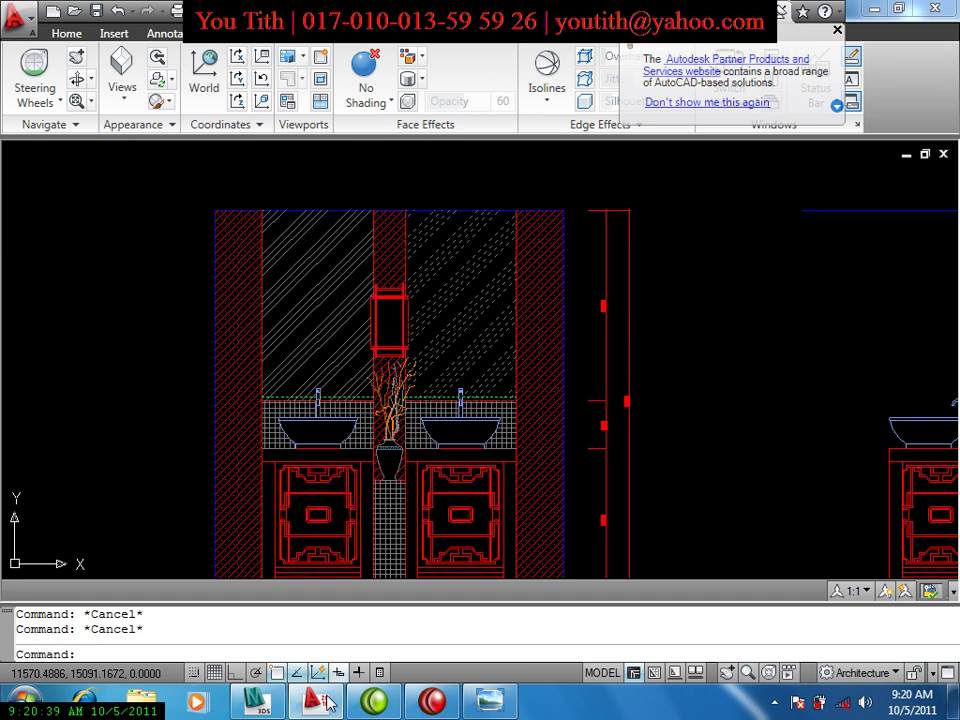
Return to 3ds Max and frame the front elevation of the vanity.
click(257, 702)
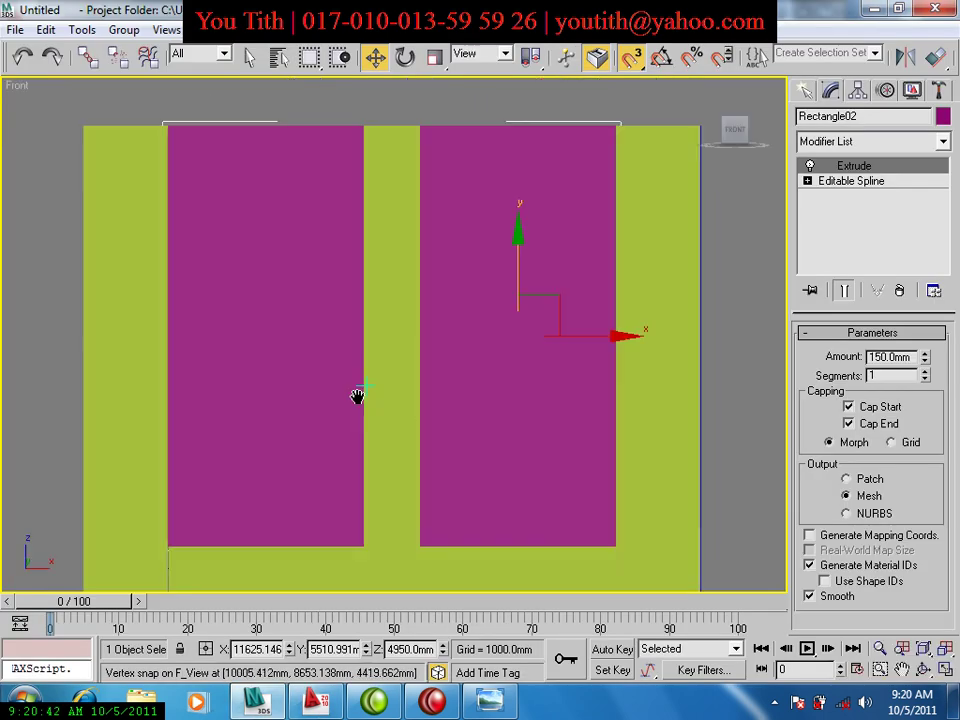
scroll(351, 390, down, 5)
middle_drag(351, 390, 428, 272)
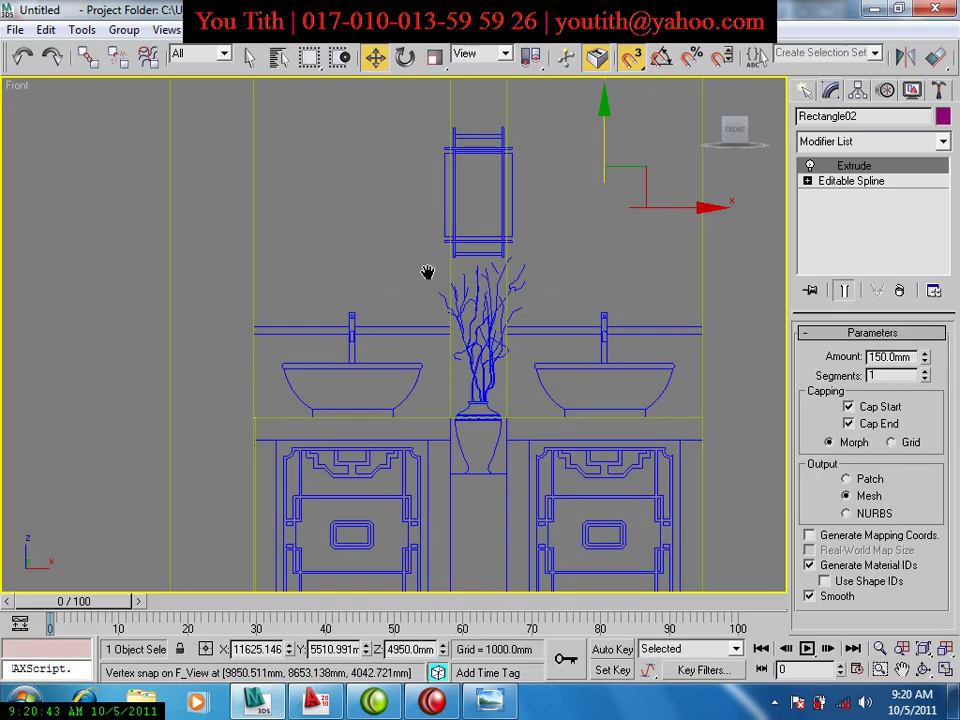
scroll(411, 304, up, 2)
scroll(321, 330, up, 2)
scroll(317, 332, up, 1)
scroll(249, 340, up, 1)
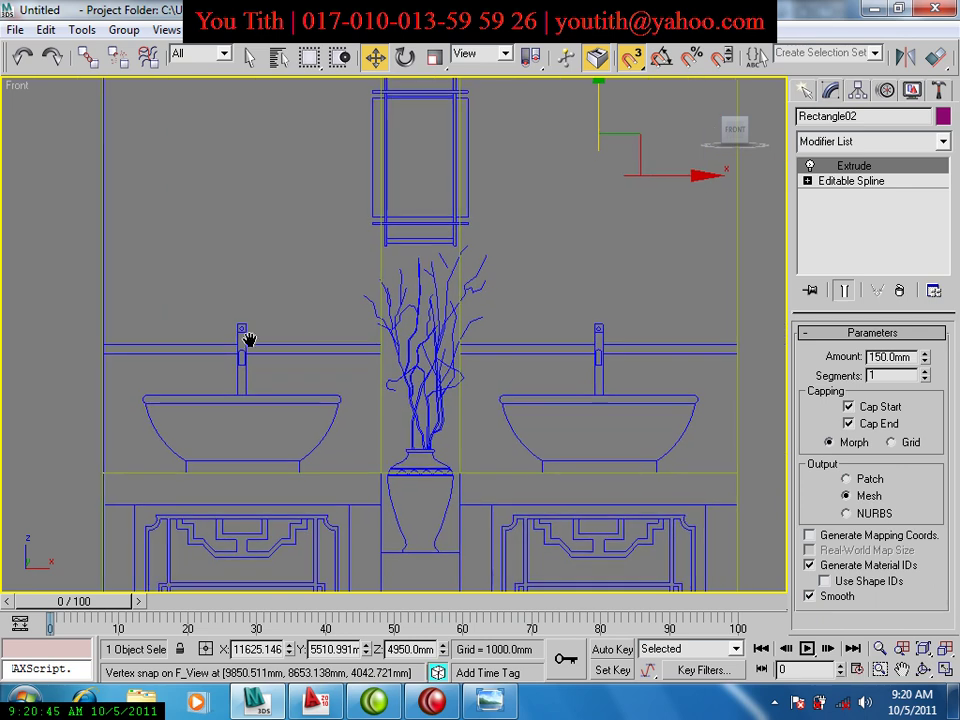
With 2.5D snapping, draw two 75 × 2100 mm bars either side of the vase as one shape.
click(799, 88)
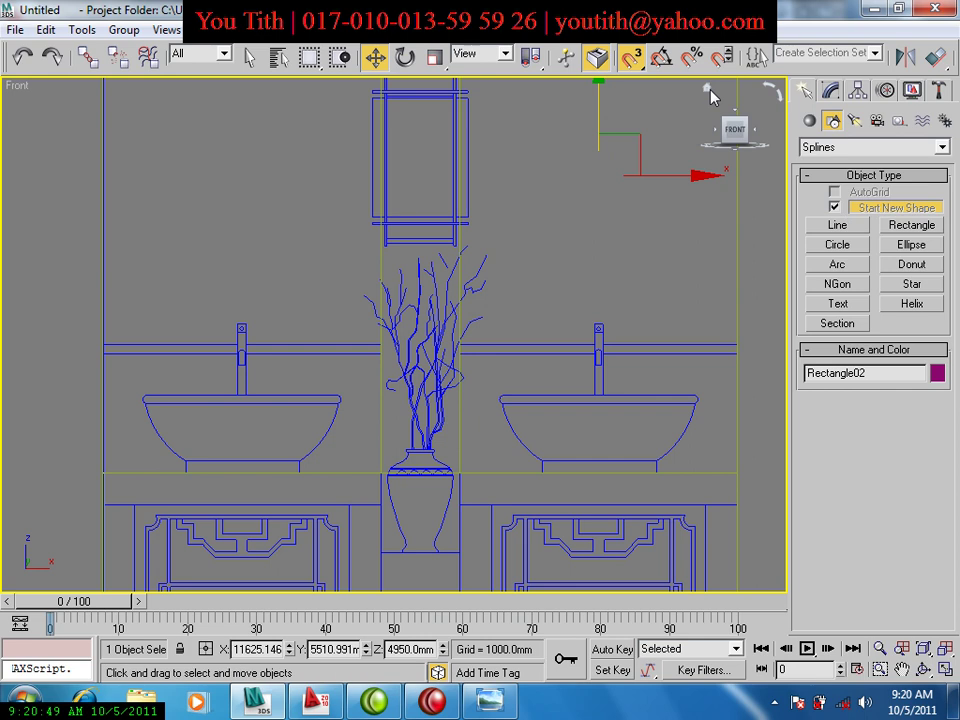
drag(628, 65, 628, 107)
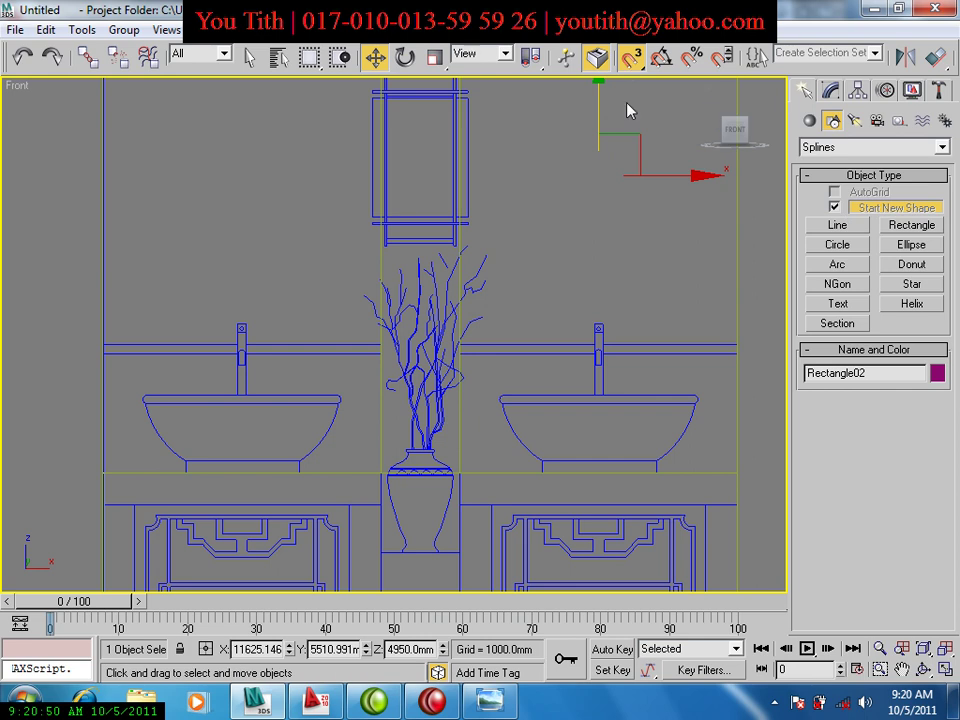
click(846, 210)
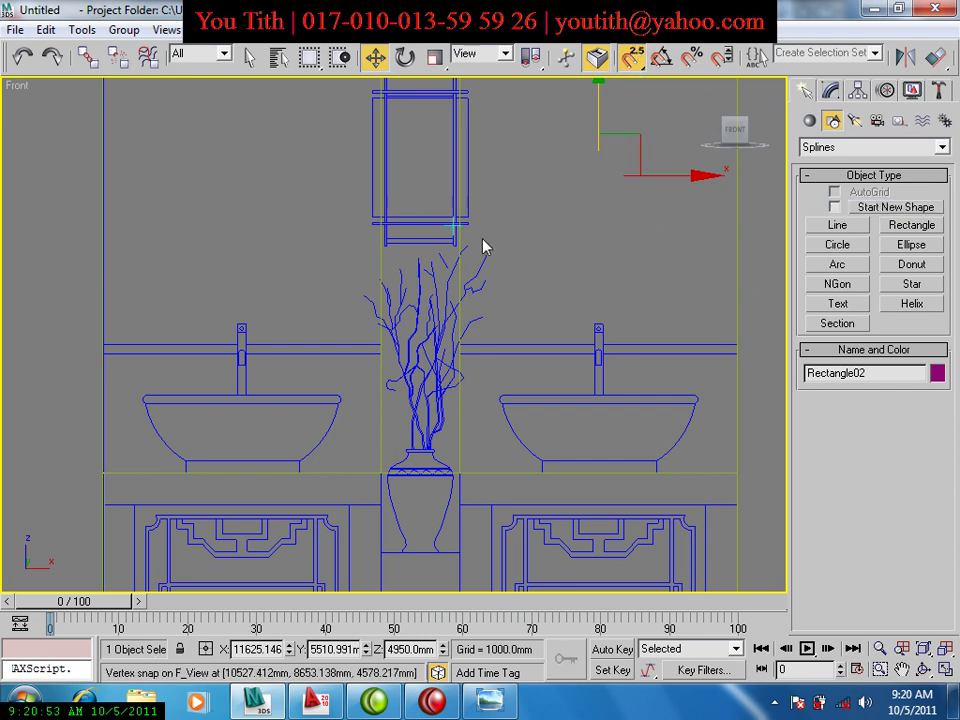
click(579, 244)
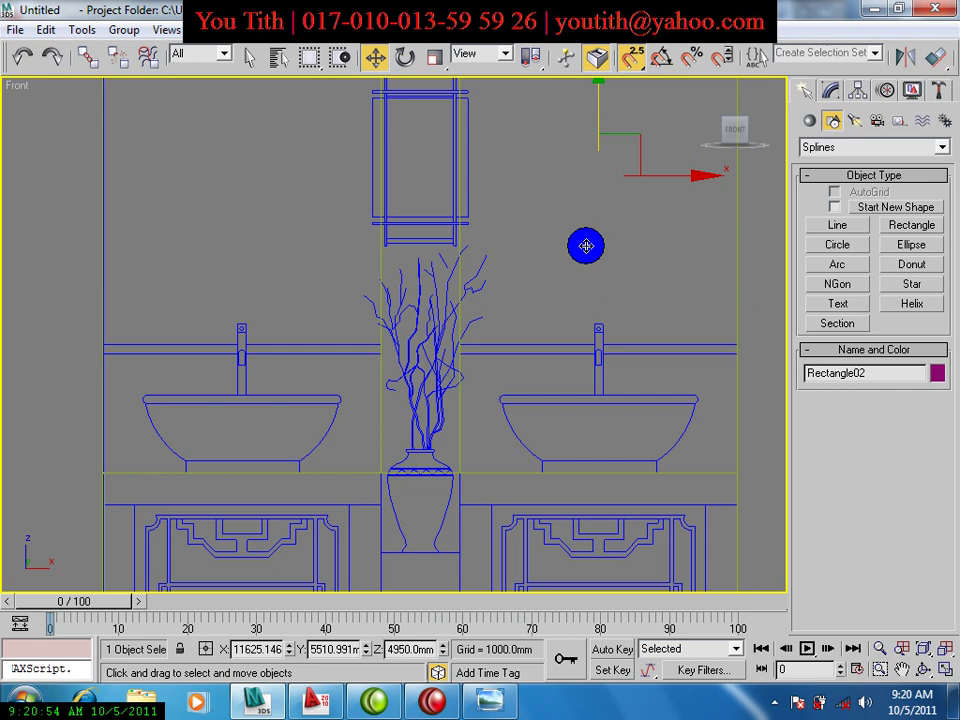
click(760, 276)
click(911, 225)
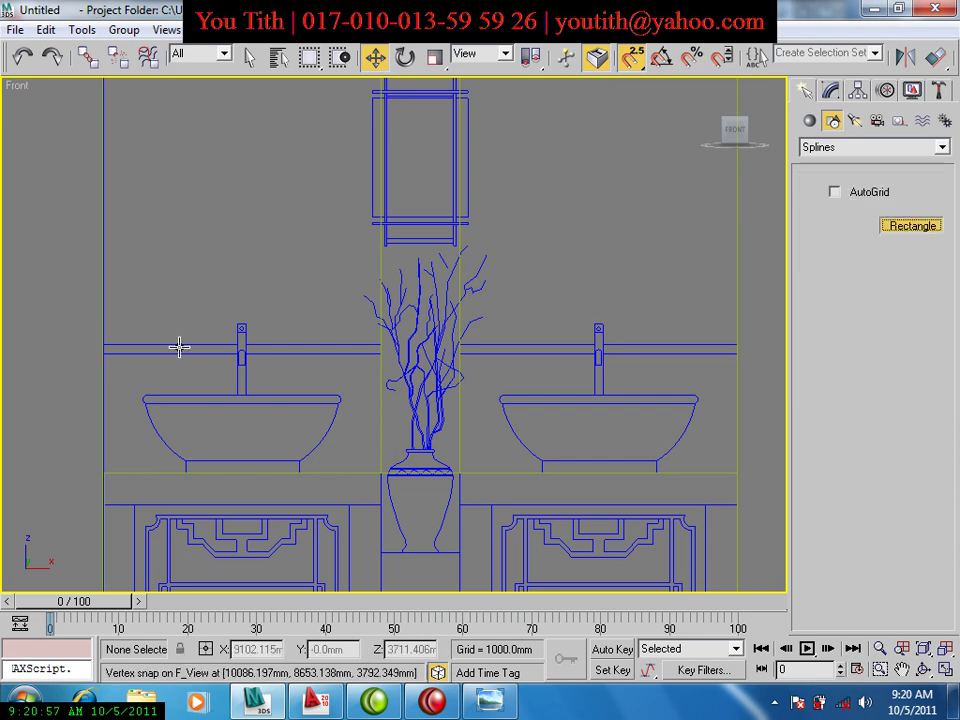
drag(162, 347, 381, 351)
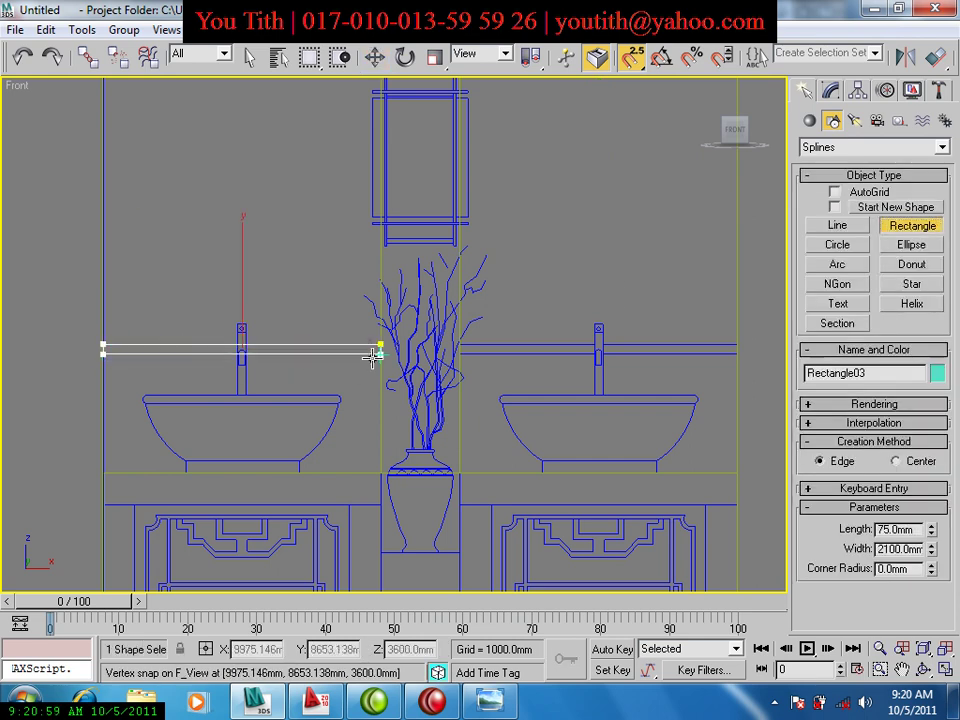
mouse_move(457, 350)
mouse_down()
mouse_move(746, 343)
mouse_move(739, 347)
mouse_up()
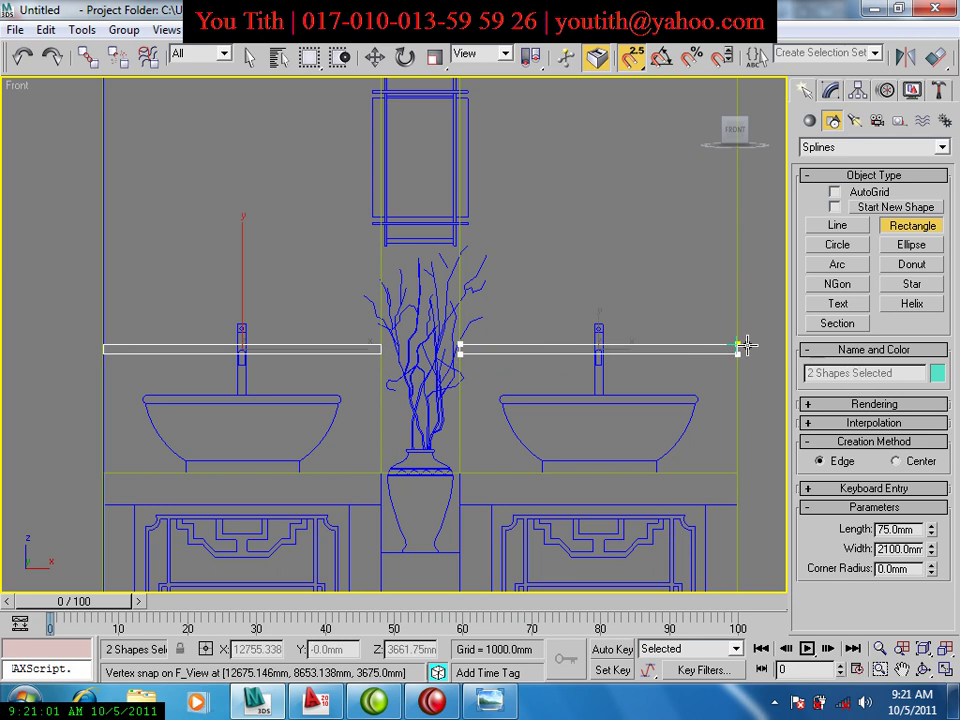
right_click(715, 350)
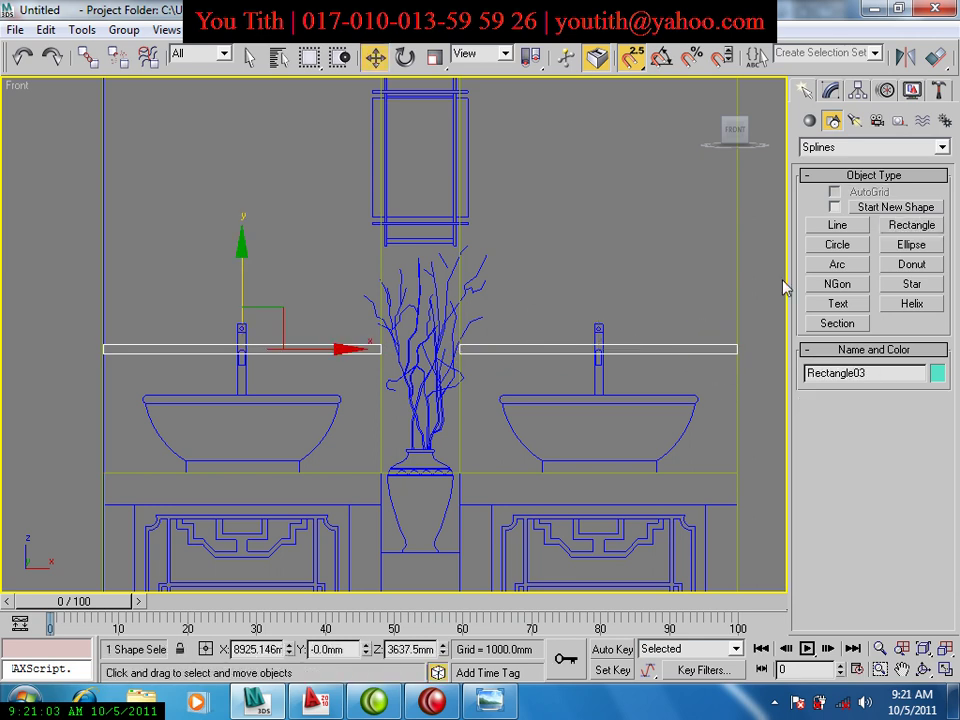
Apply an Extrude modifier giving the two bars 150 mm depth.
click(831, 92)
click(829, 146)
scroll(829, 147, down, 10)
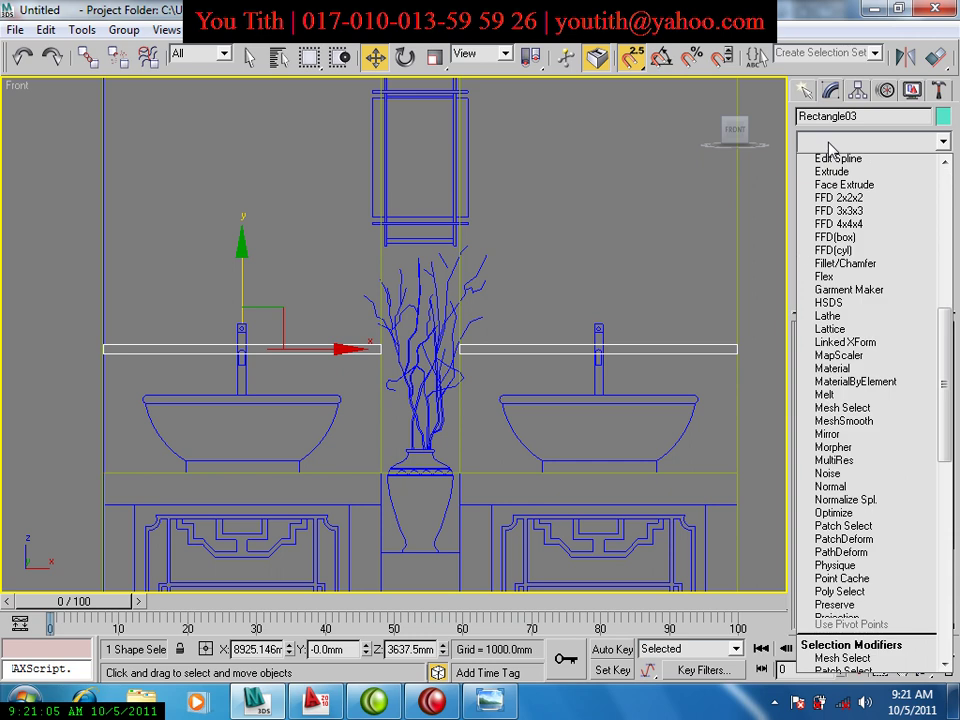
scroll(833, 200, up, 1)
click(840, 223)
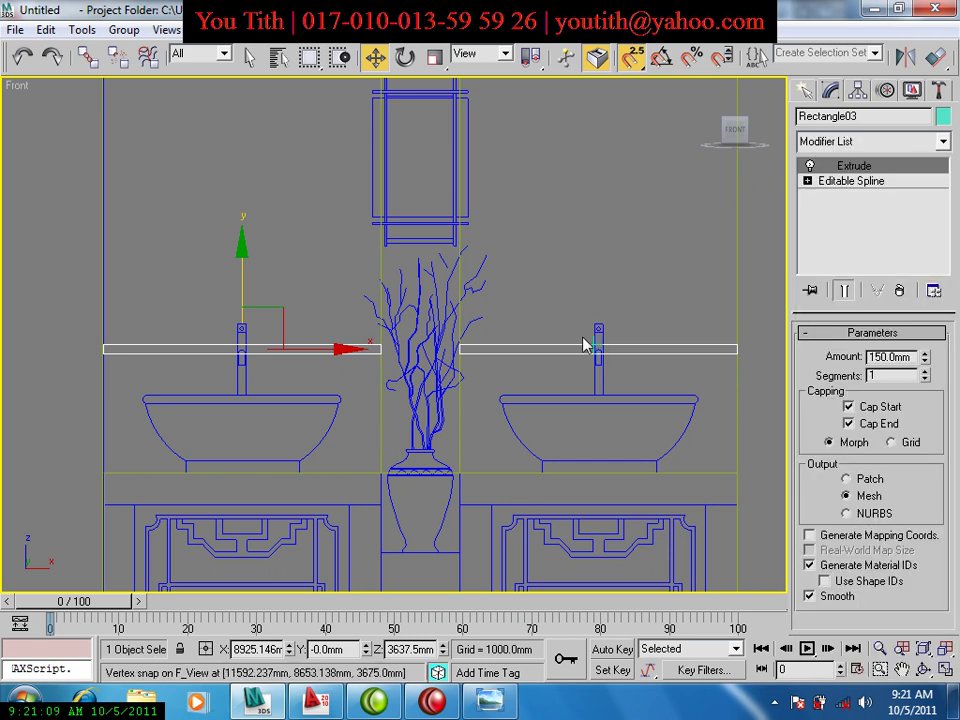
In Perspective, check the extrusion depths of the wall and the purple panels.
key(p)
mouse_move(574, 358)
alt+middle_down()
mouse_move(456, 379)
mouse_move(529, 406)
alt+middle_up()
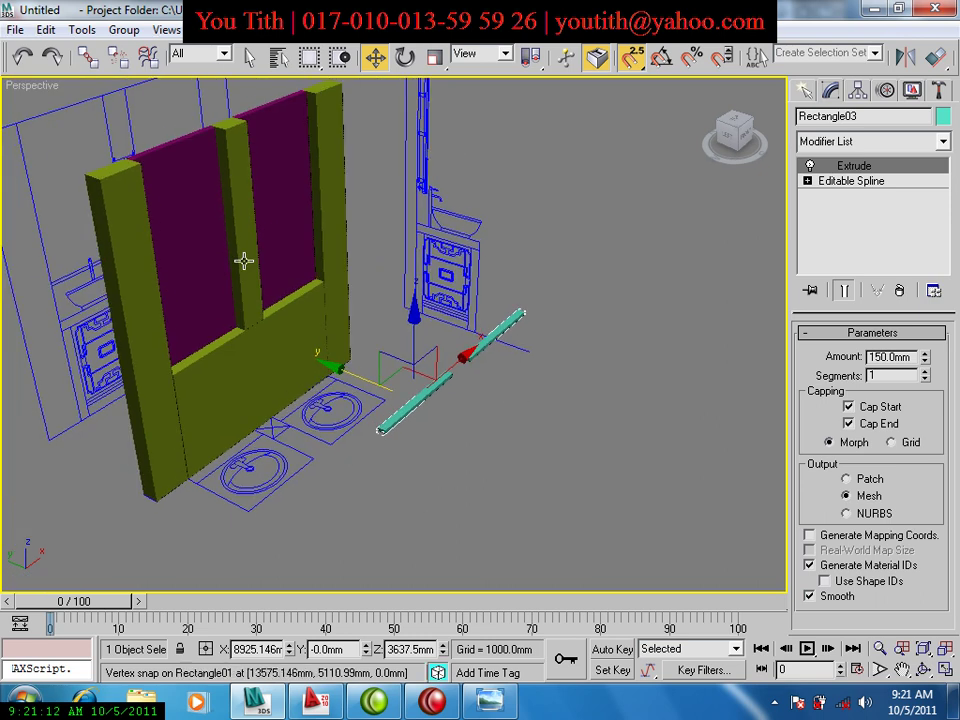
click(340, 303)
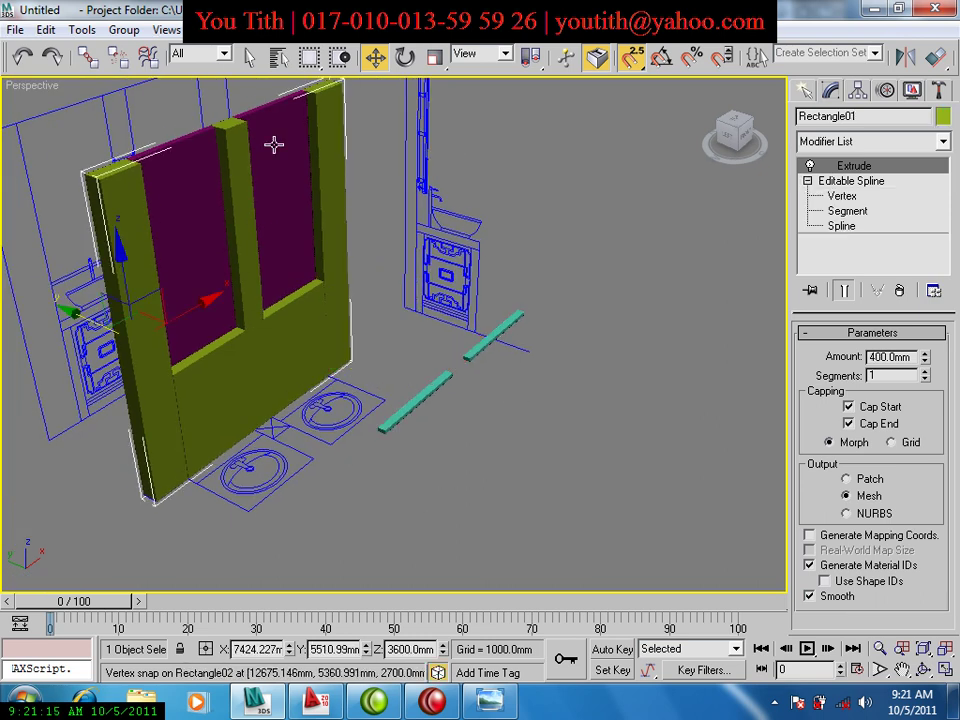
drag(910, 358, 835, 368)
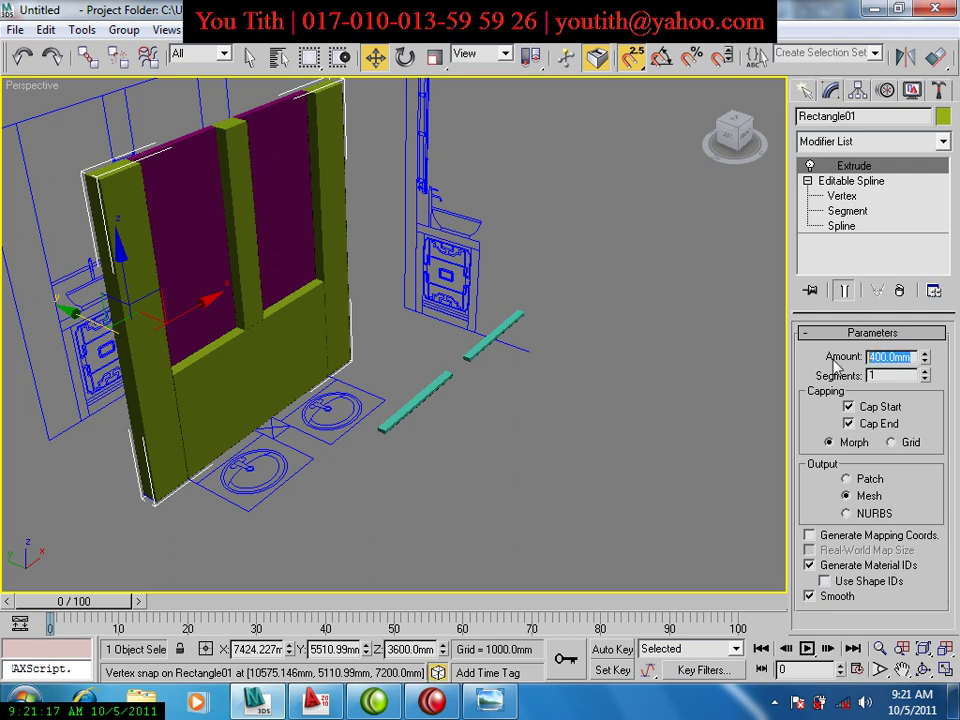
click(275, 111)
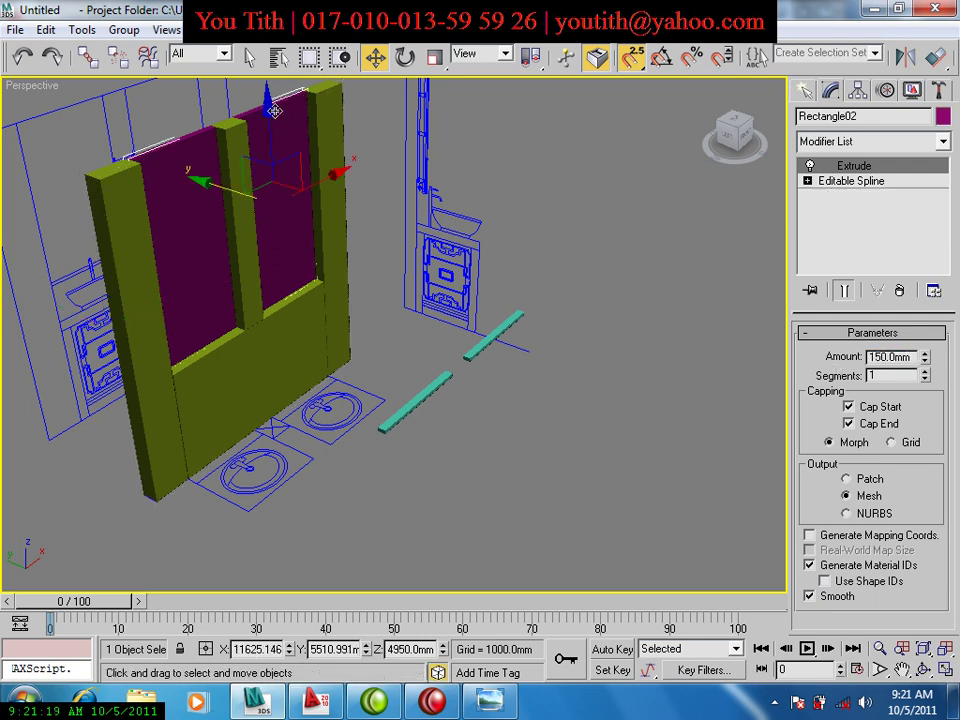
Set the teal bars' extrusion amount to 250 mm.
click(507, 321)
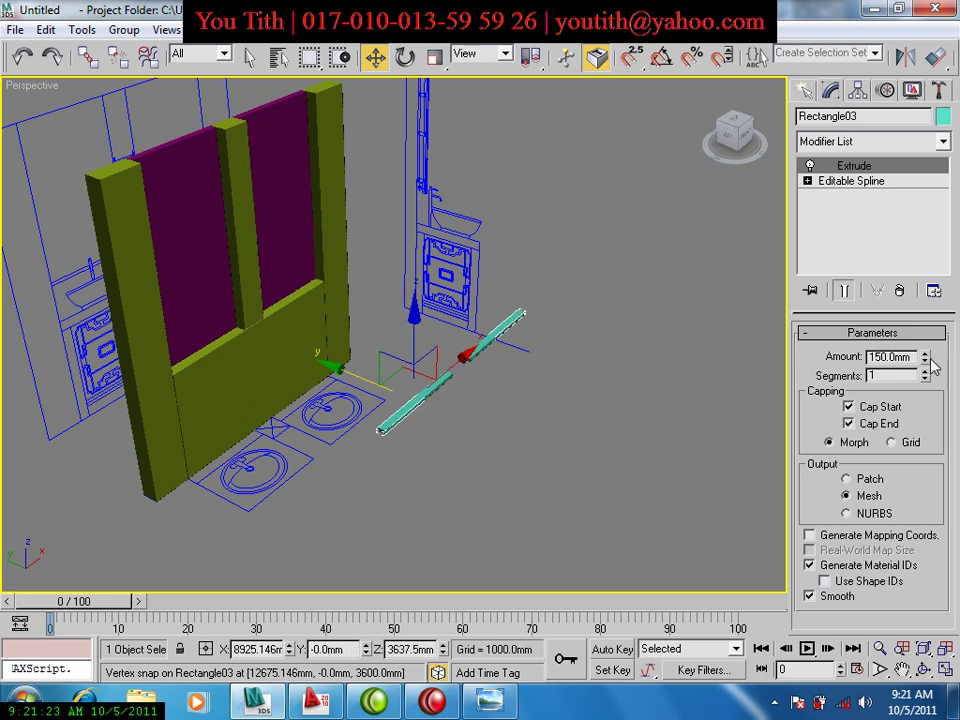
text(25)
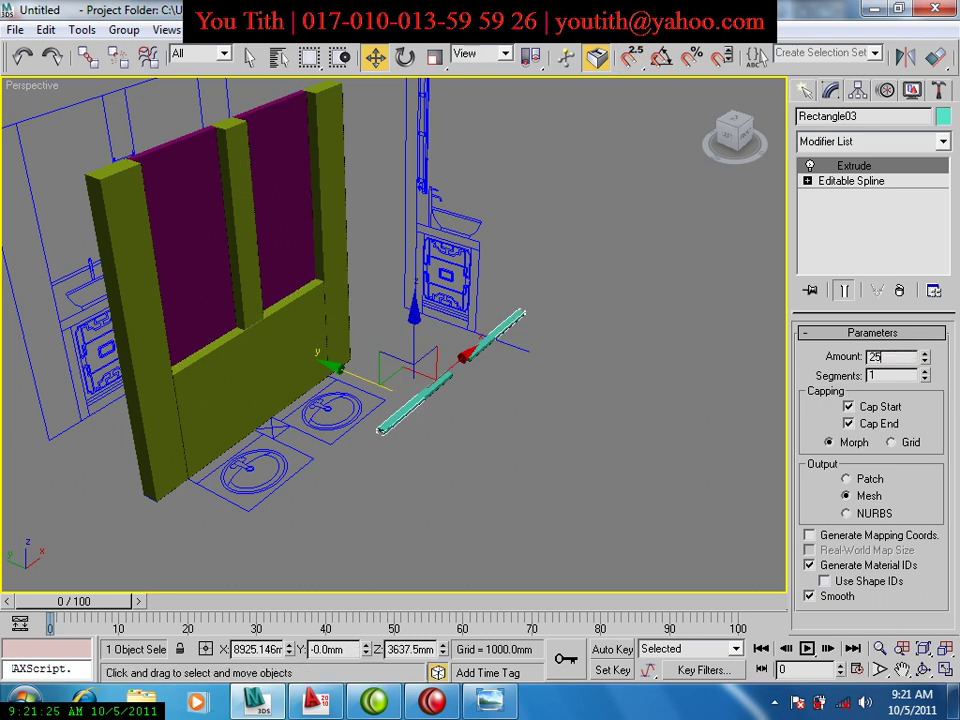
text(0)
key(Return)
mouse_move(393, 507)
alt+middle_down()
mouse_move(405, 490)
mouse_move(437, 510)
alt+middle_up()
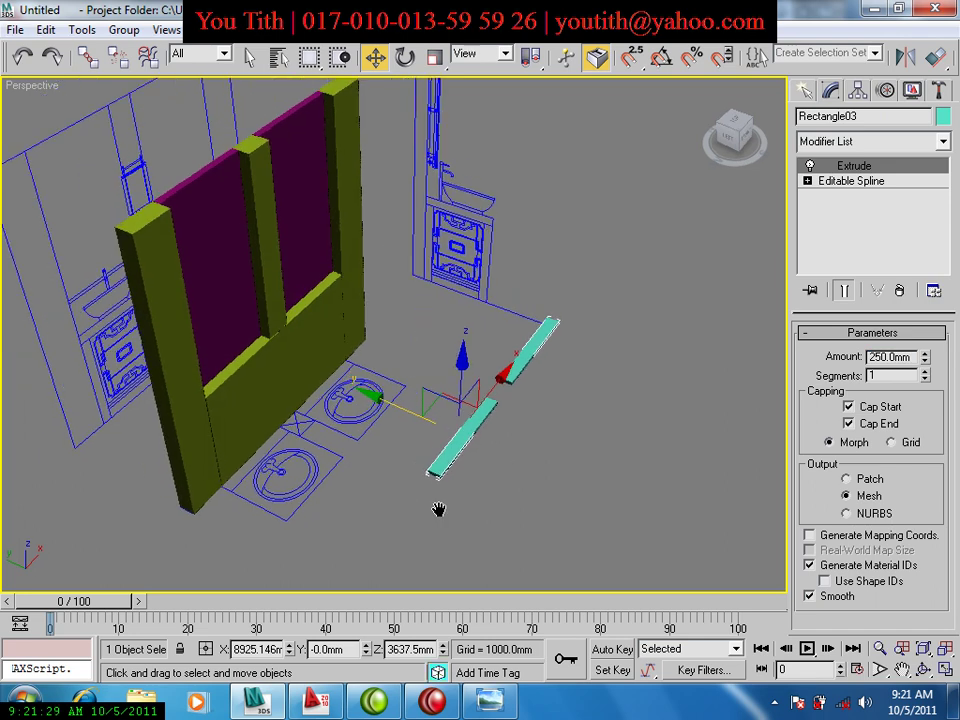
In the Top view, snap the teal bars back against the wall edge.
key(t)
key(z)
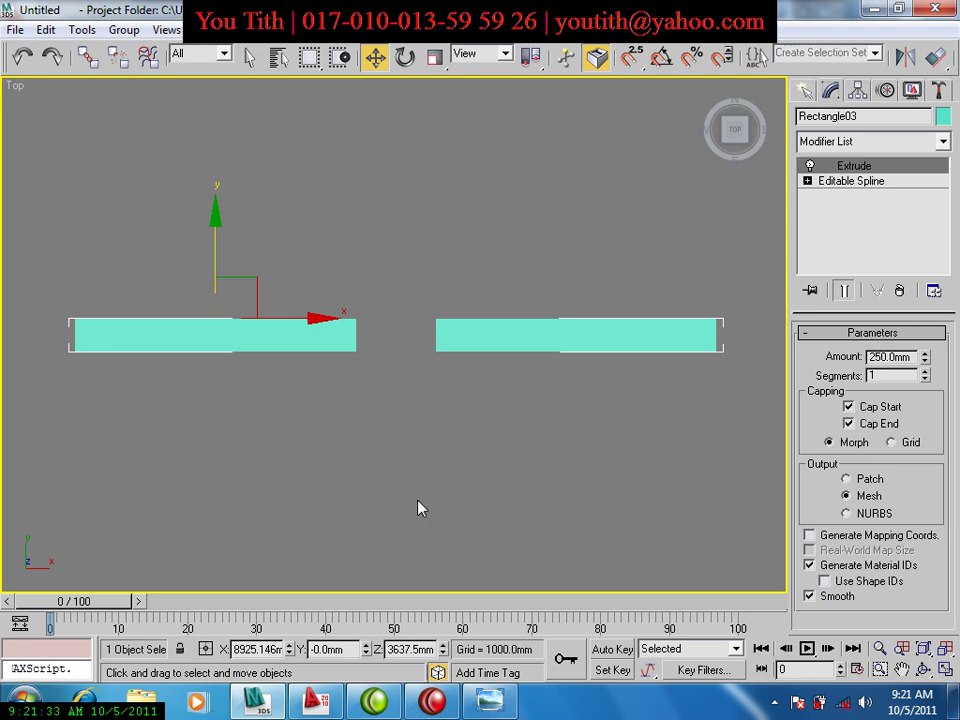
scroll(432, 378, down, 1)
scroll(435, 388, down, 2)
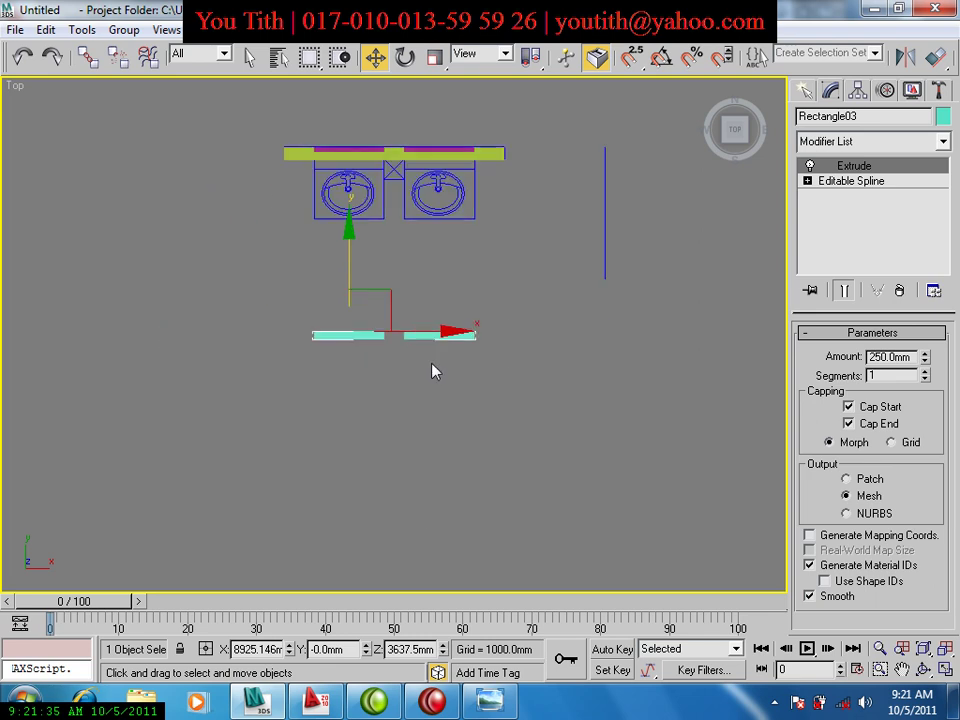
scroll(433, 371, down, 1)
scroll(538, 234, up, 1)
scroll(538, 234, up, 2)
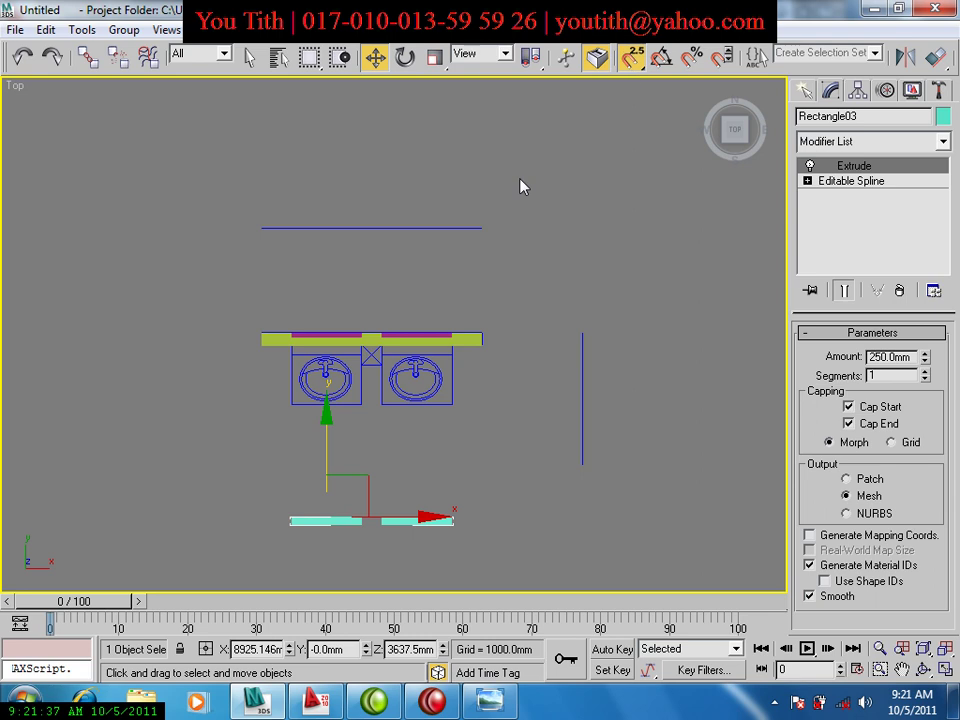
scroll(313, 499, up, 1)
scroll(303, 508, up, 1)
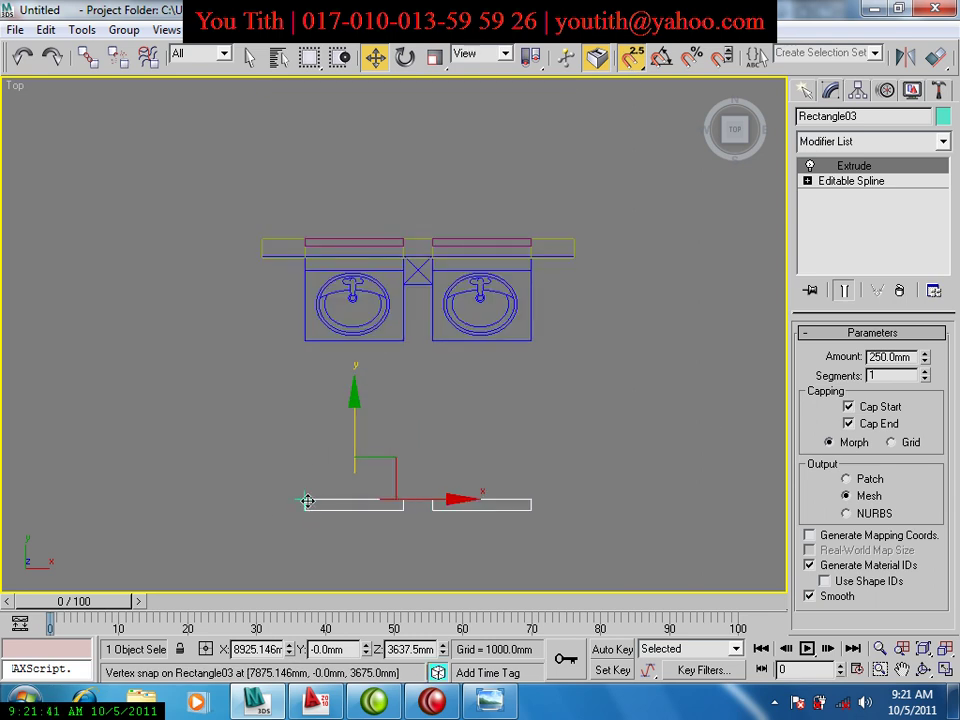
drag(305, 501, 301, 244)
scroll(334, 446, up, 3)
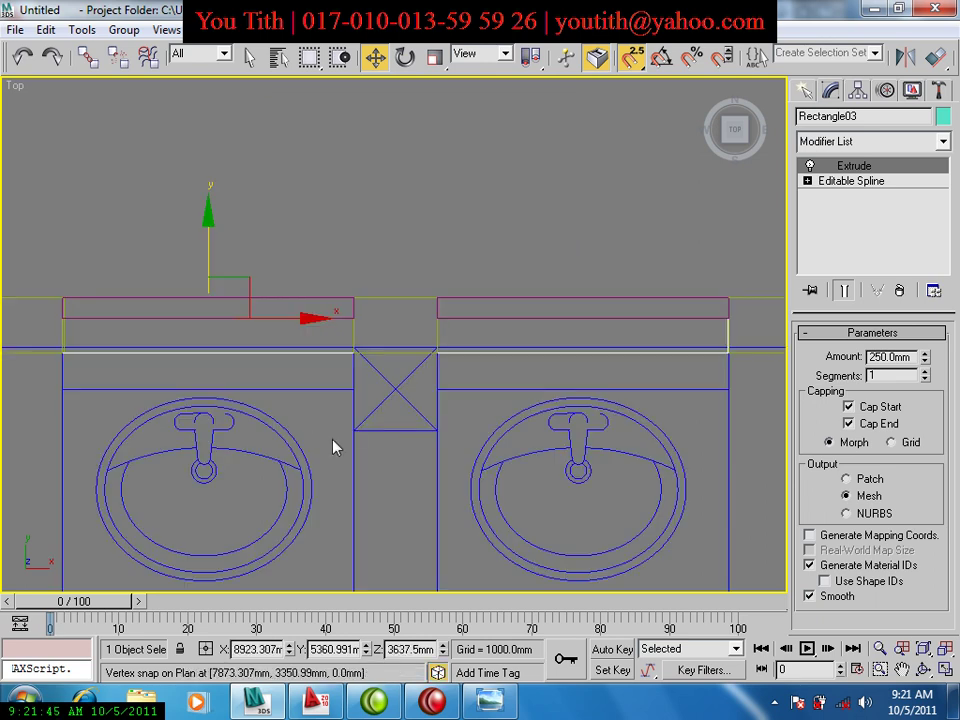
middle_drag(334, 446, 362, 437)
Restore the two-view layout and inspect the wall in a shaded three-quarter Perspective view.
key(alt+w)
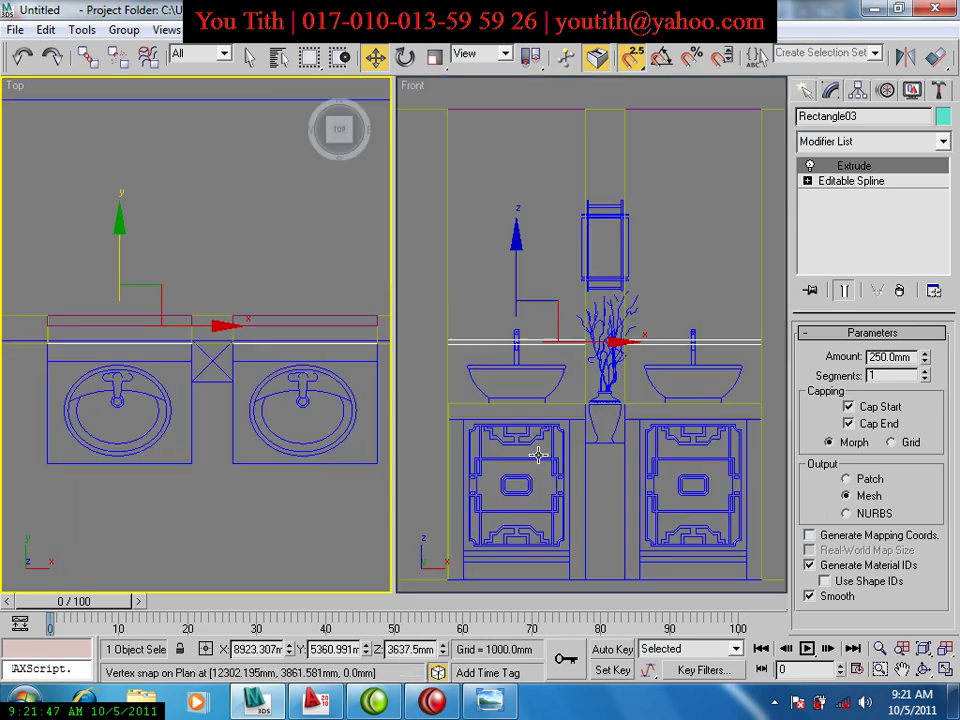
right_click(540, 450)
scroll(548, 462, down, 3)
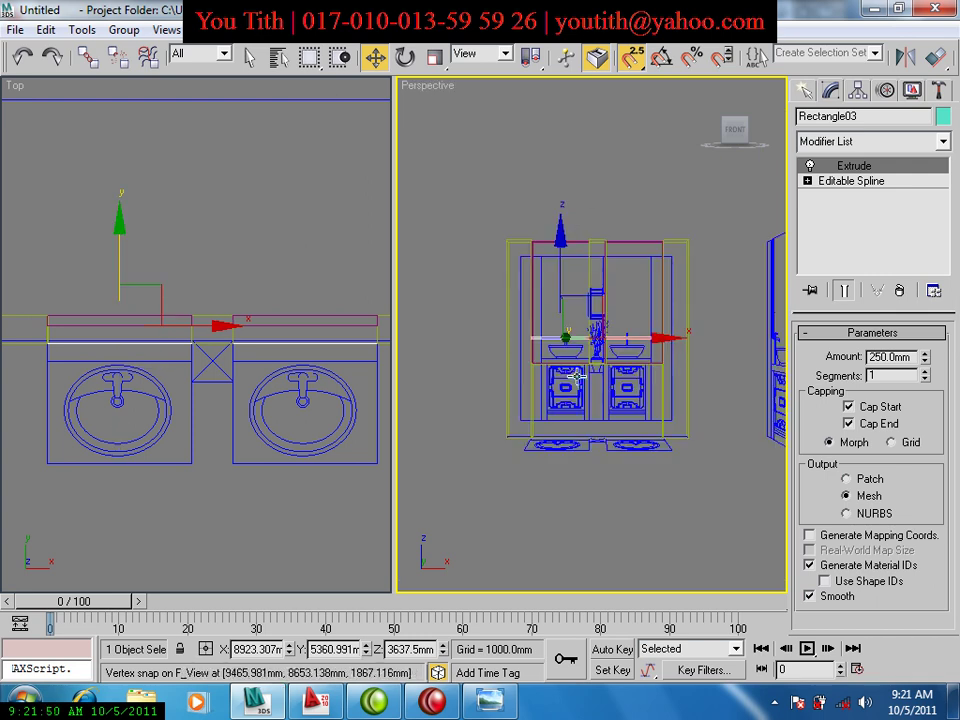
key(p)
alt+middle_drag(611, 439, 632, 447)
key(F3)
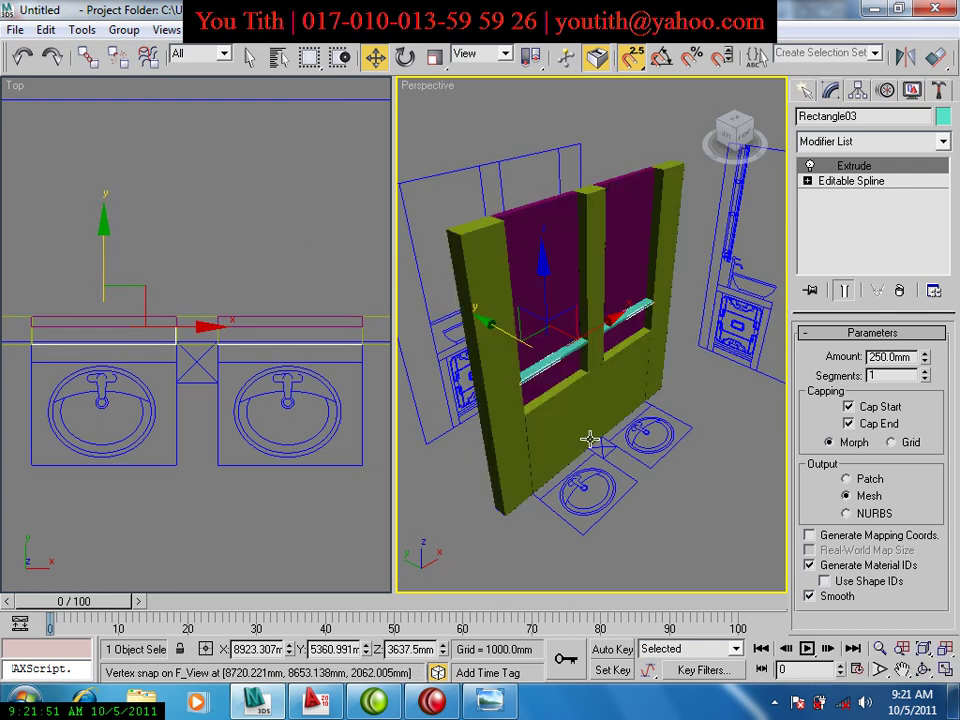
scroll(572, 378, up, 3)
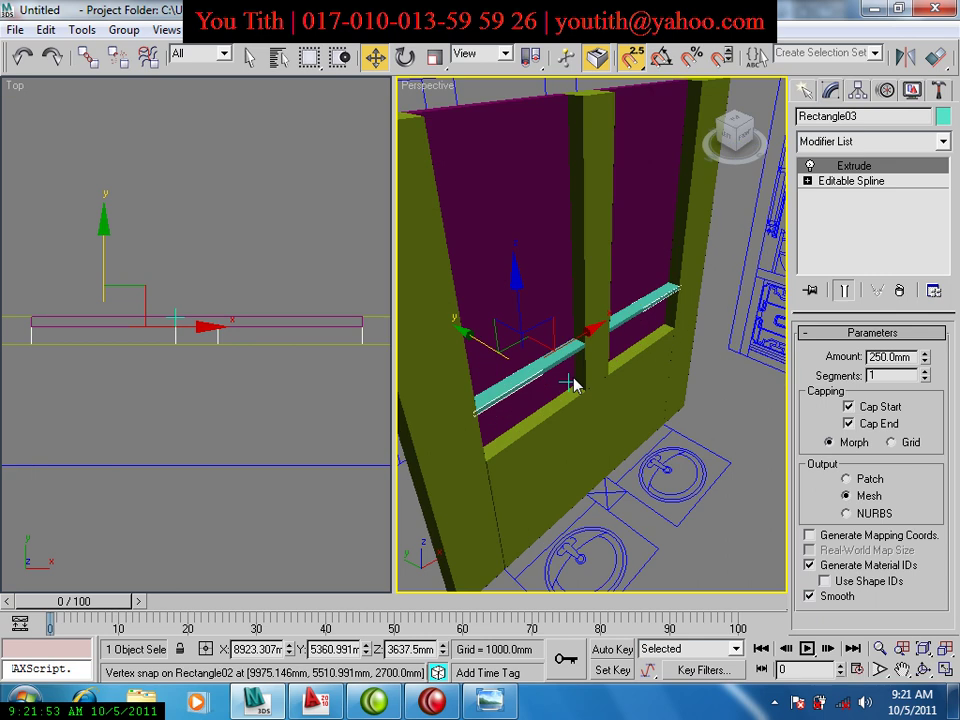
scroll(560, 374, up, 2)
key(shift+q)
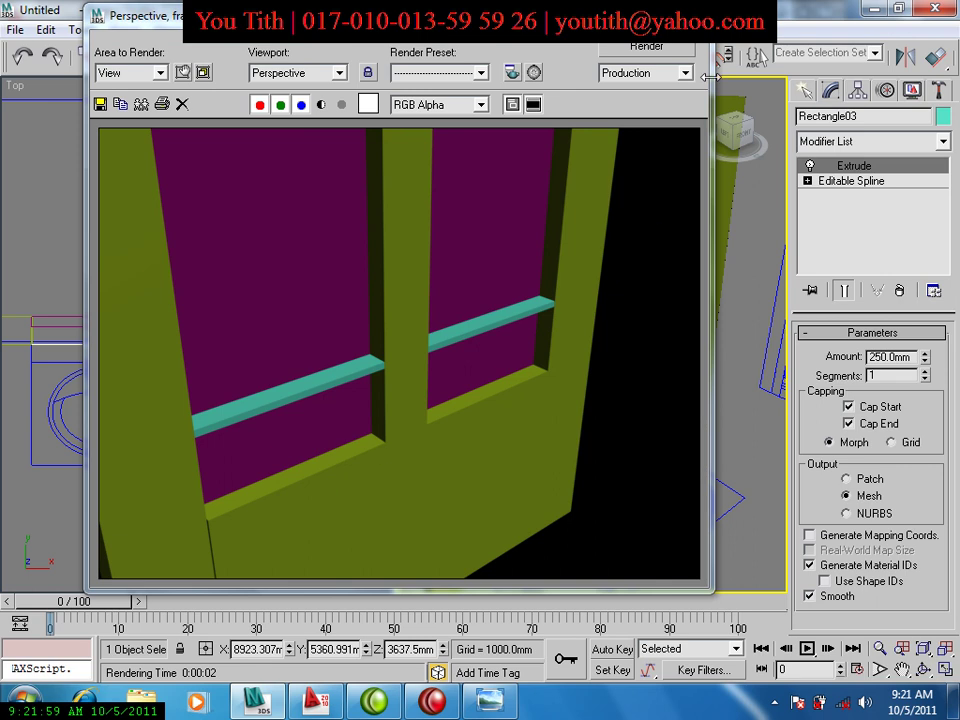
middle_click(482, 497)
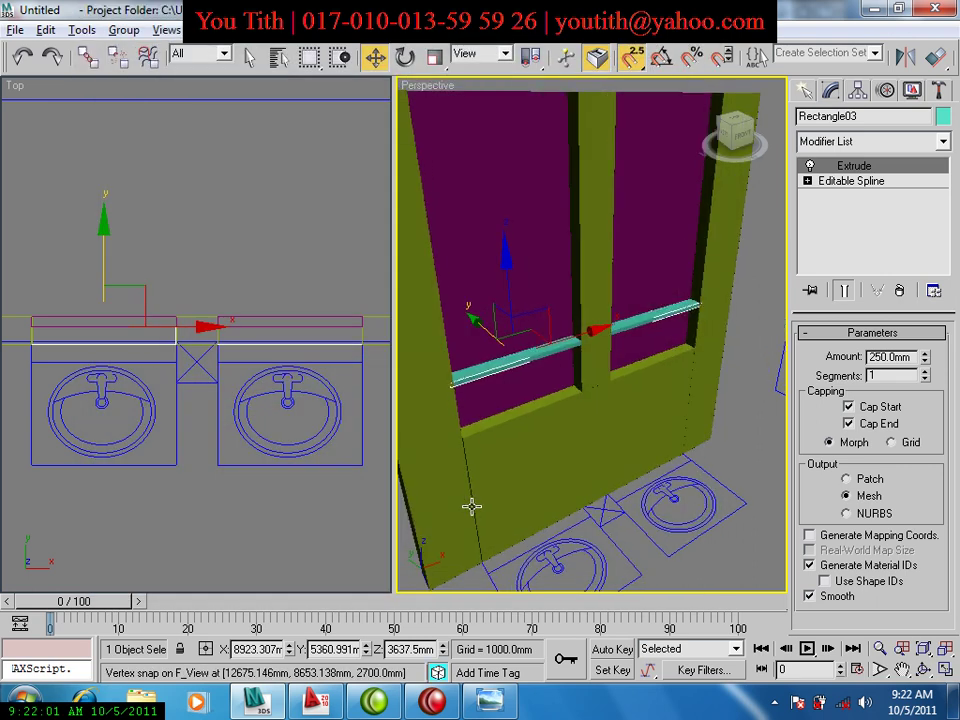
alt+middle_drag(471, 506, 537, 508)
key(shift+z)
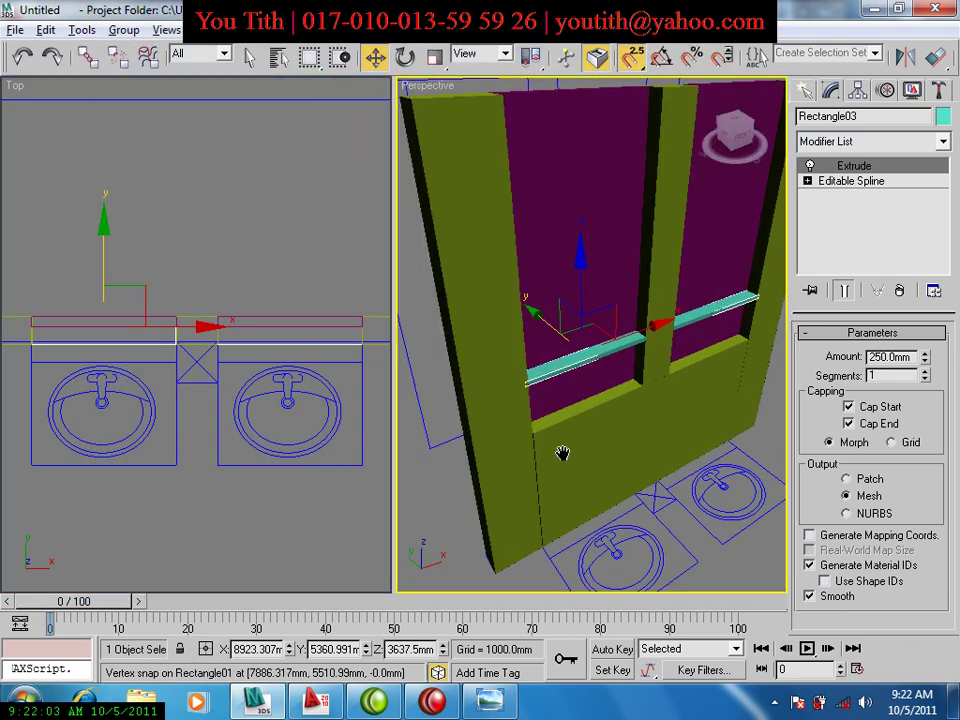
scroll(540, 480, up, 3)
scroll(538, 485, up, 3)
scroll(606, 360, up, 2)
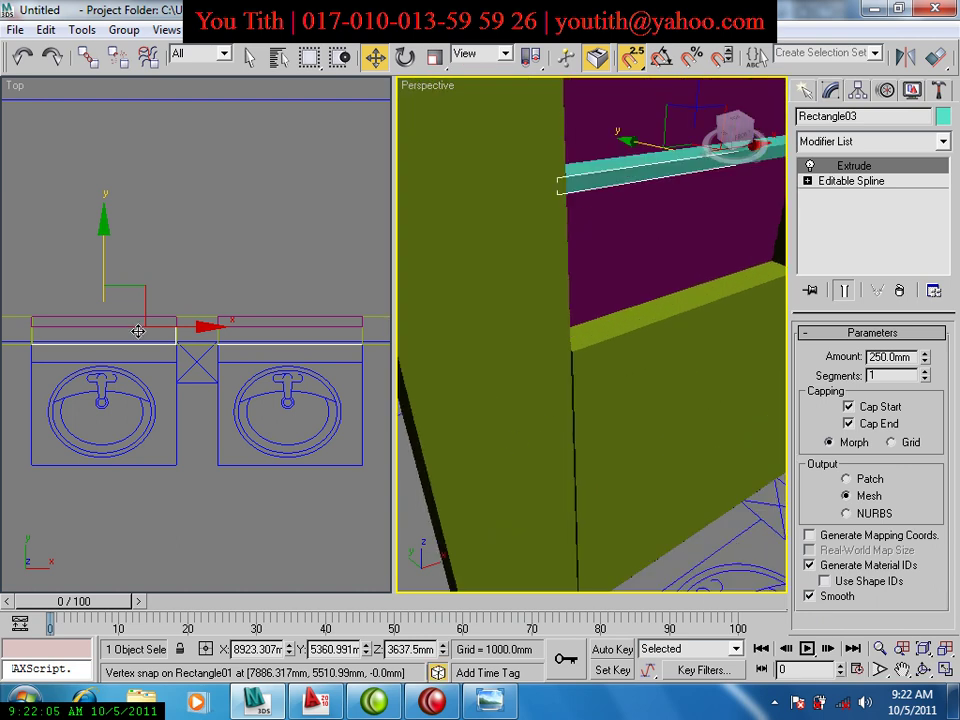
scroll(343, 328, up, 3)
scroll(253, 364, up, 3)
scroll(268, 364, up, 1)
key(alt+w)
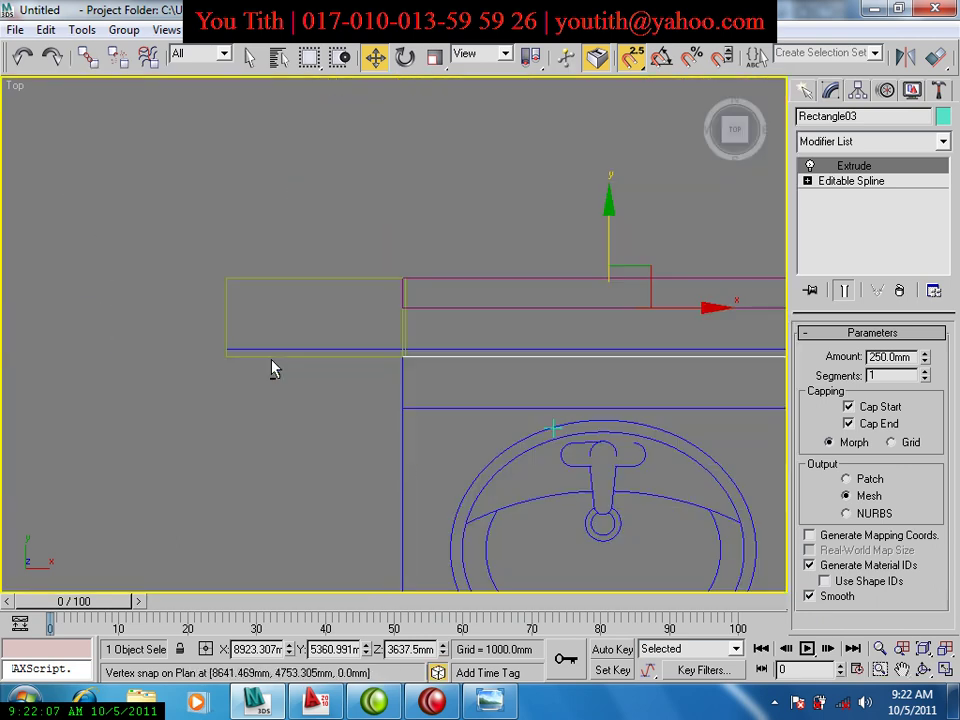
scroll(290, 372, up, 1)
scroll(343, 382, up, 1)
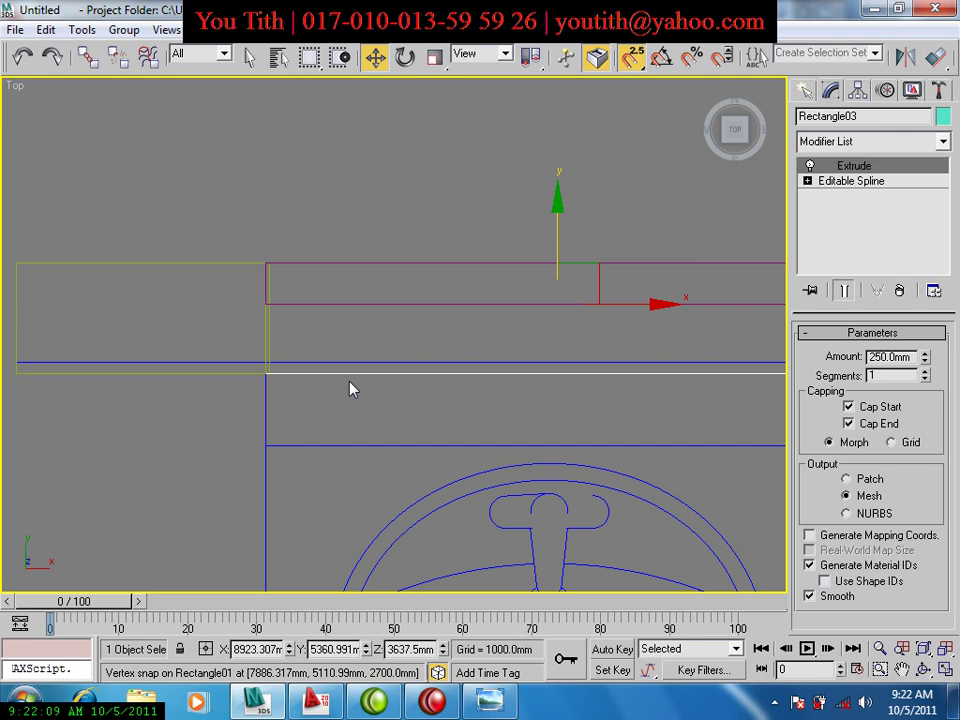
scroll(330, 418, down, 3)
scroll(420, 380, up, 1)
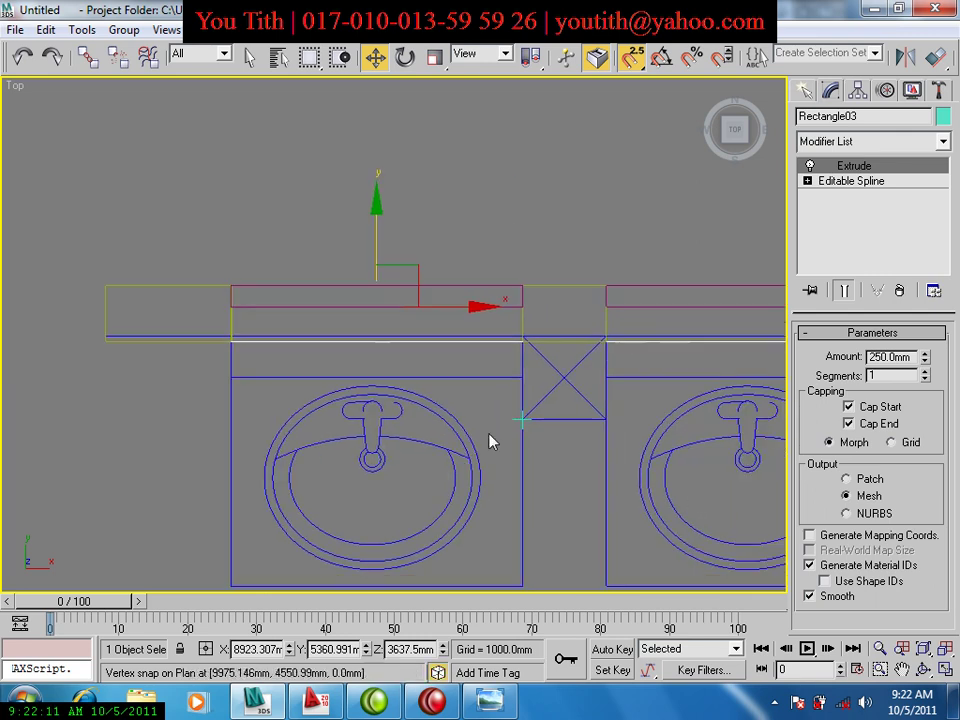
key(p)
scroll(426, 441, down, 4)
mouse_move(426, 441)
alt+middle_down()
mouse_move(311, 425)
mouse_move(373, 426)
mouse_move(396, 385)
mouse_move(446, 433)
mouse_move(589, 471)
mouse_move(615, 508)
alt+middle_up()
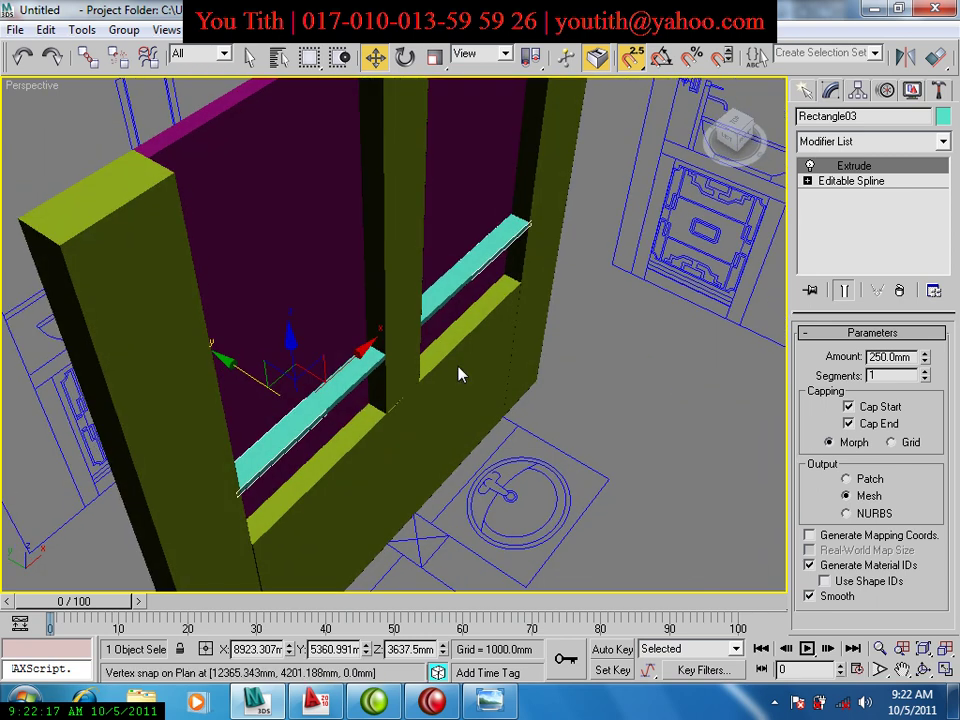
Show the Front view in wireframe so the sinks behind the wall appear.
mouse_move(460, 374)
alt+middle_down()
mouse_move(523, 405)
mouse_move(534, 324)
mouse_move(531, 148)
mouse_move(439, 331)
mouse_move(429, 378)
mouse_move(410, 380)
alt+middle_up()
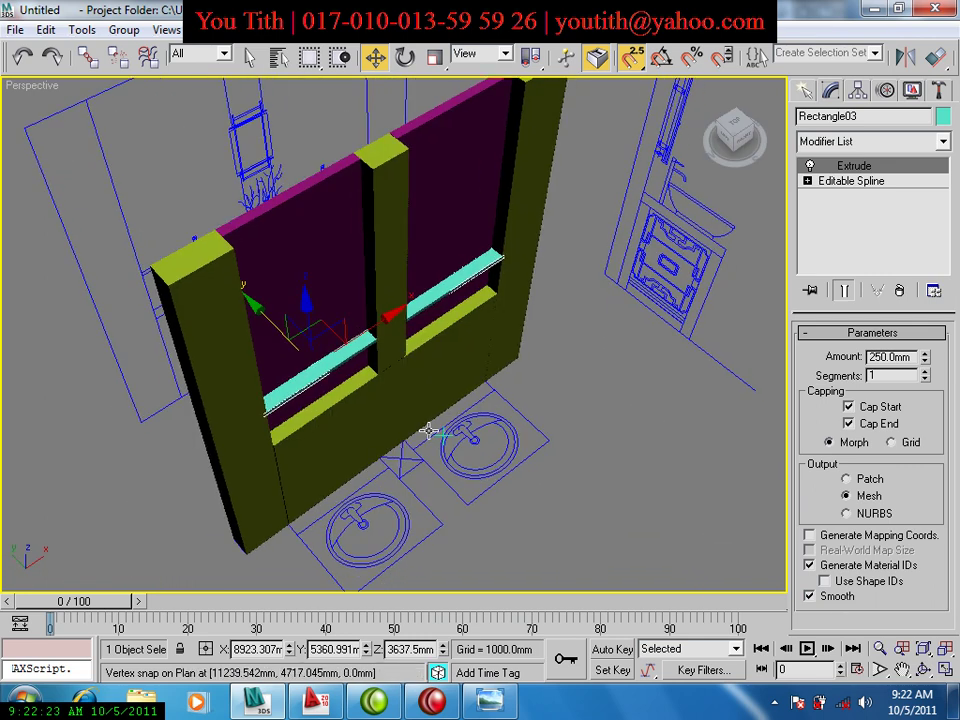
mouse_move(401, 468)
alt+middle_down()
mouse_move(431, 443)
mouse_move(424, 454)
mouse_move(395, 449)
alt+middle_up()
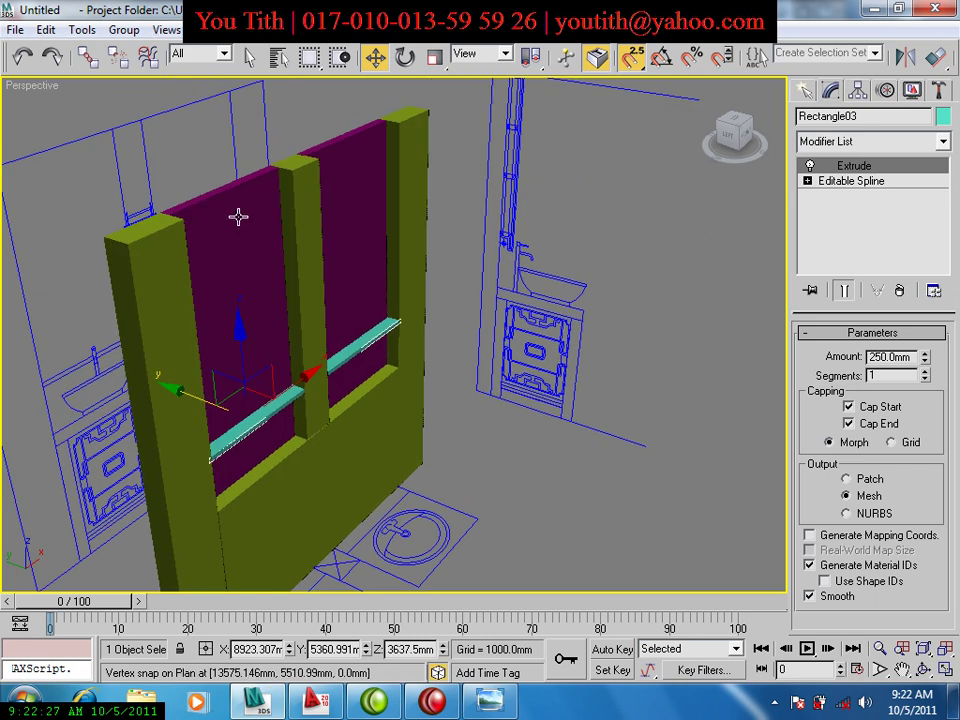
alt+middle_drag(601, 346, 409, 373)
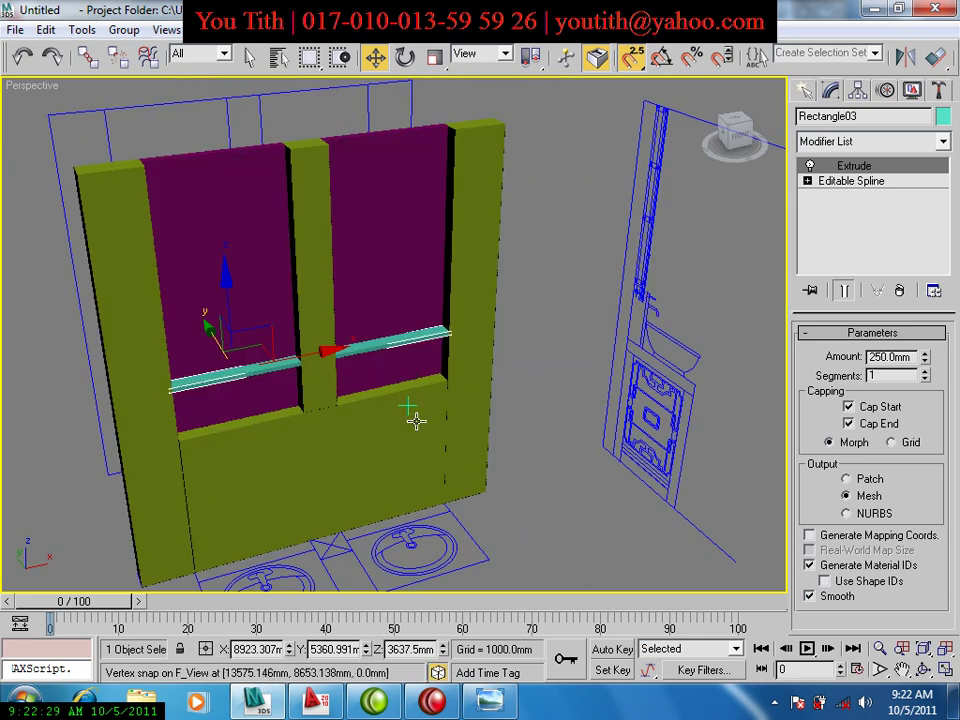
key(f)
middle_drag(210, 260, 268, 510)
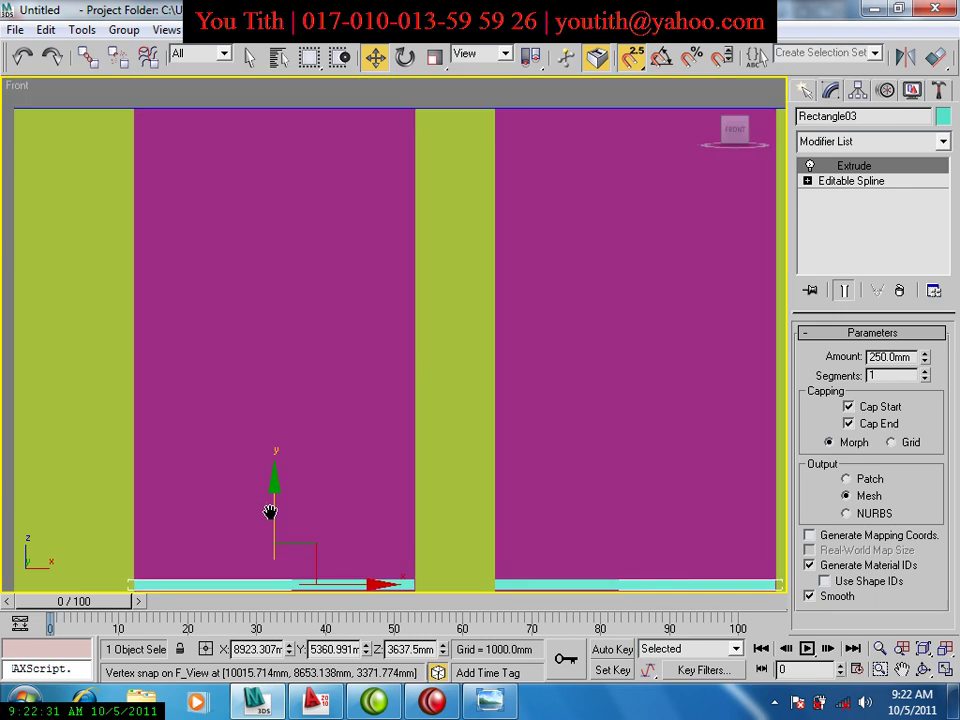
scroll(270, 510, down, 3)
key(F3)
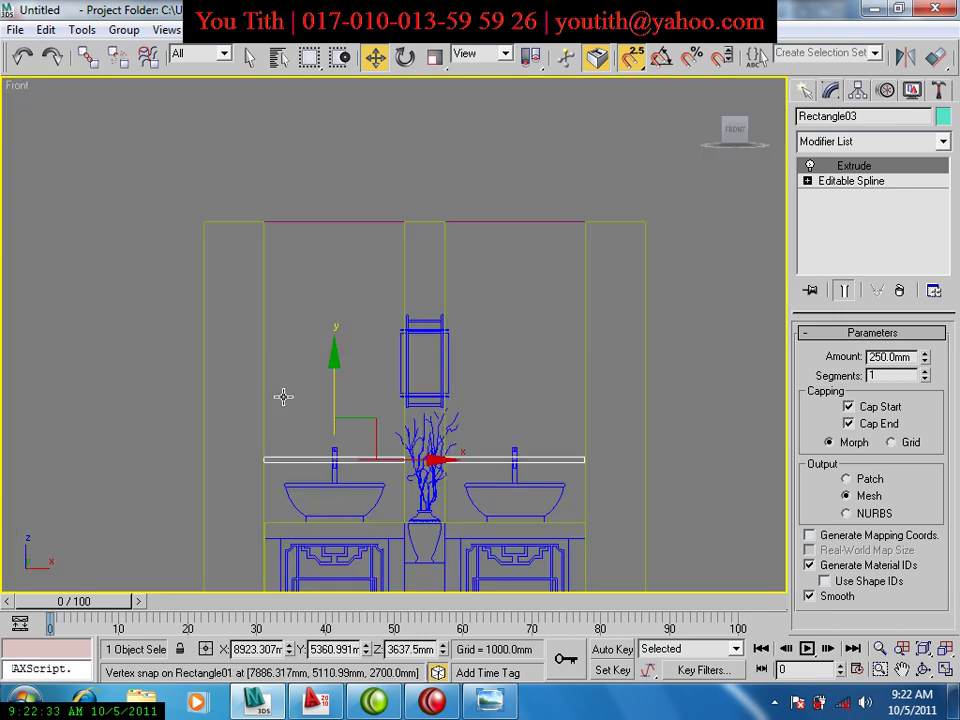
click(315, 289)
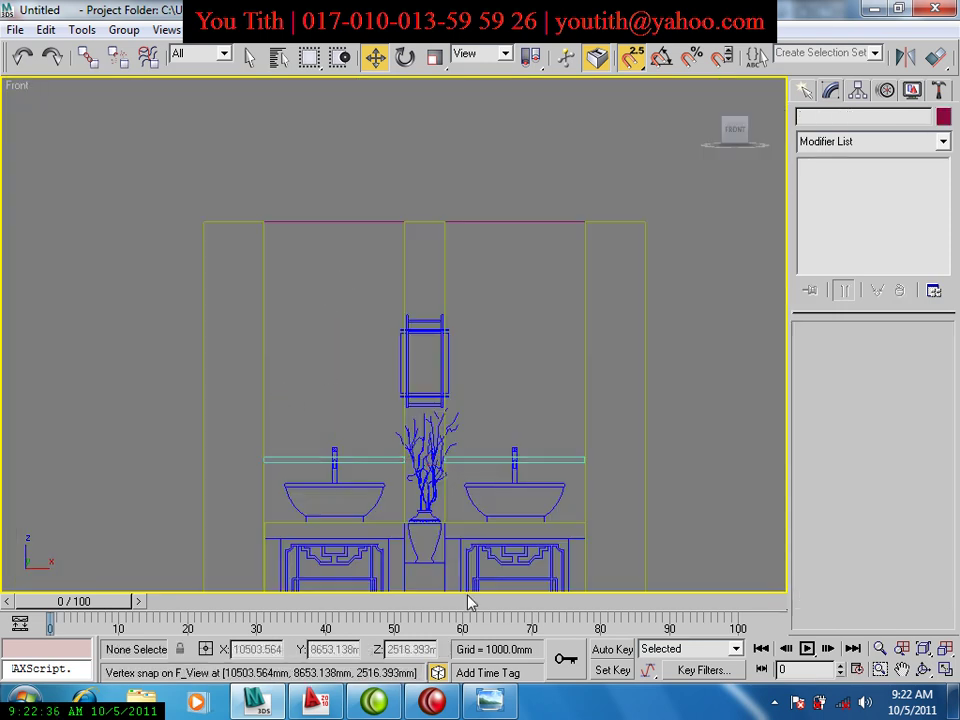
Check the shelf bars, cabinet, sink and faucet from the Left view.
key(l)
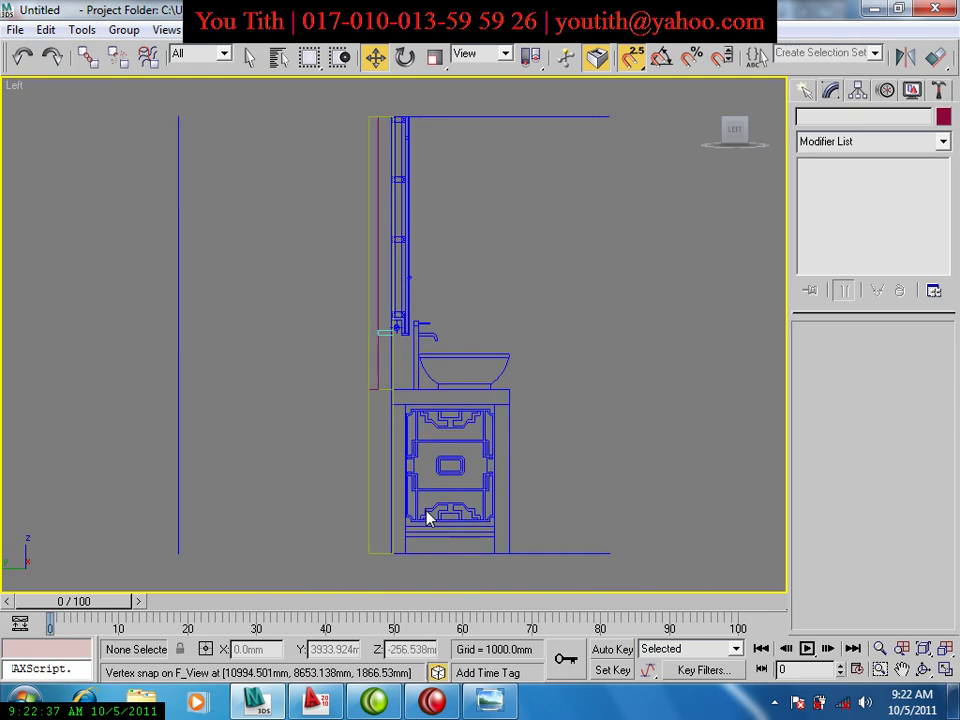
scroll(406, 308, up, 2)
middle_drag(438, 181, 407, 326)
scroll(393, 270, up, 3)
scroll(407, 326, down, 3)
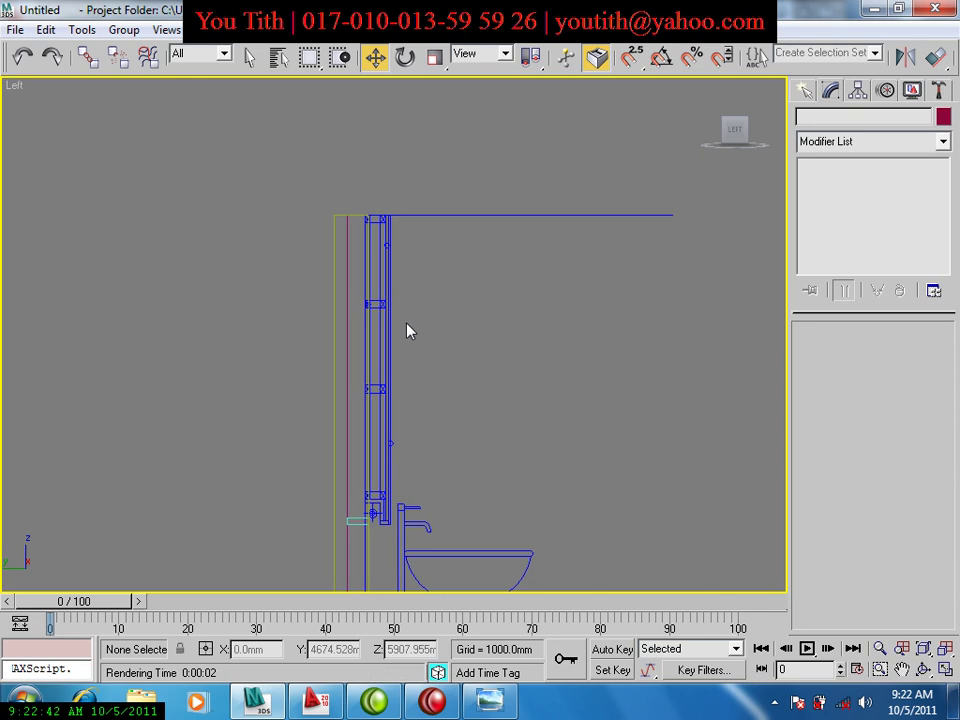
scroll(406, 331, up, 1)
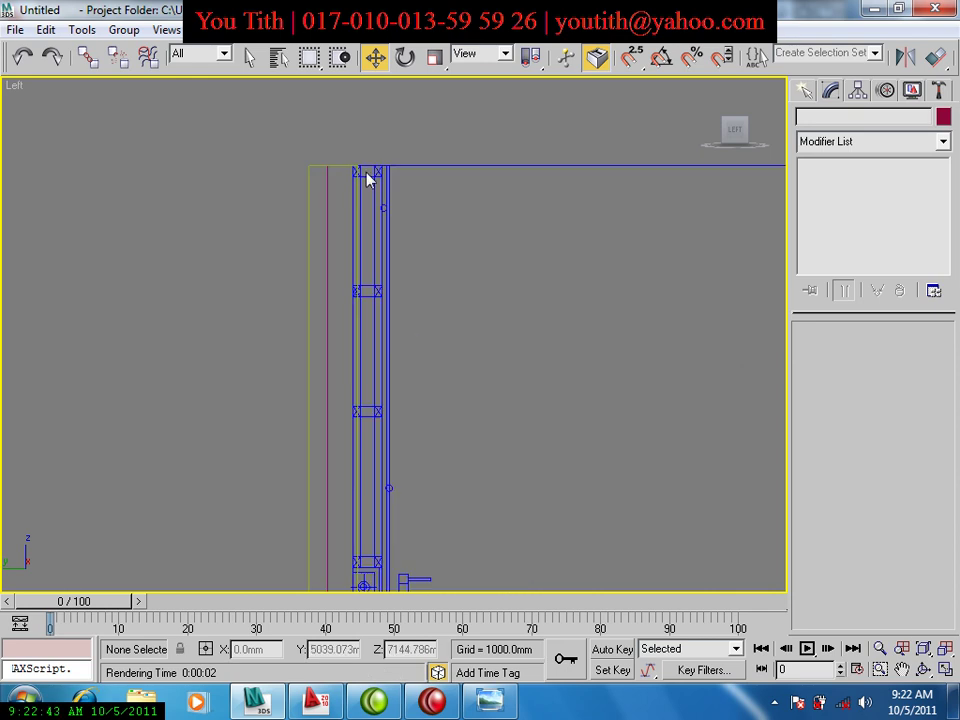
scroll(367, 178, down, 2)
middle_drag(345, 174, 349, 188)
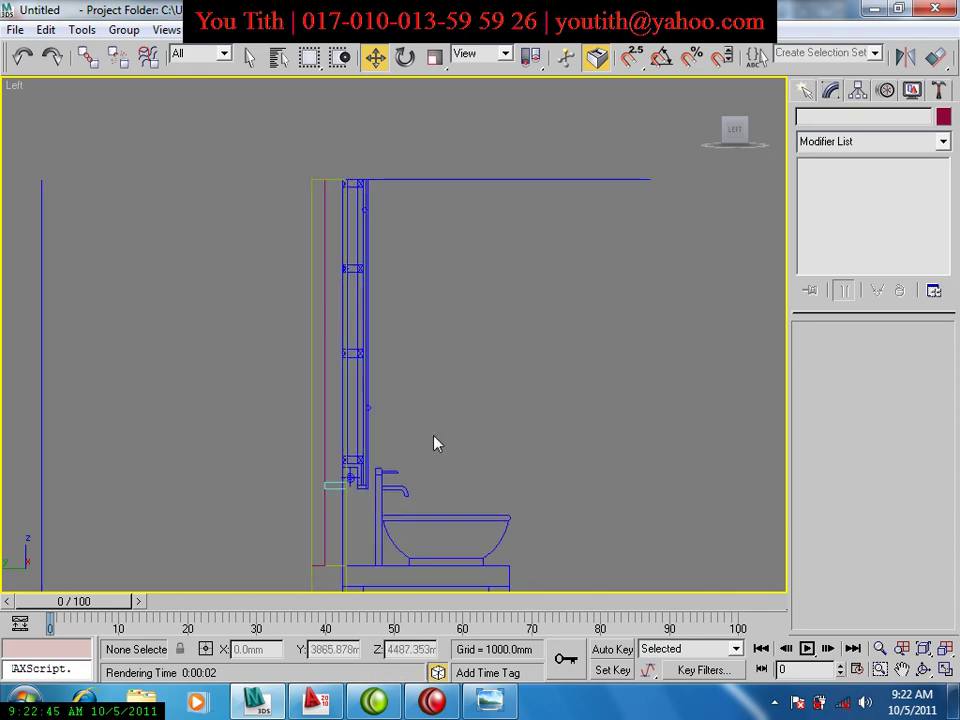
middle_drag(435, 444, 424, 329)
Switch to AutoCAD and zoom from the plan-view sinks to the vanity's side elevation.
key(p)
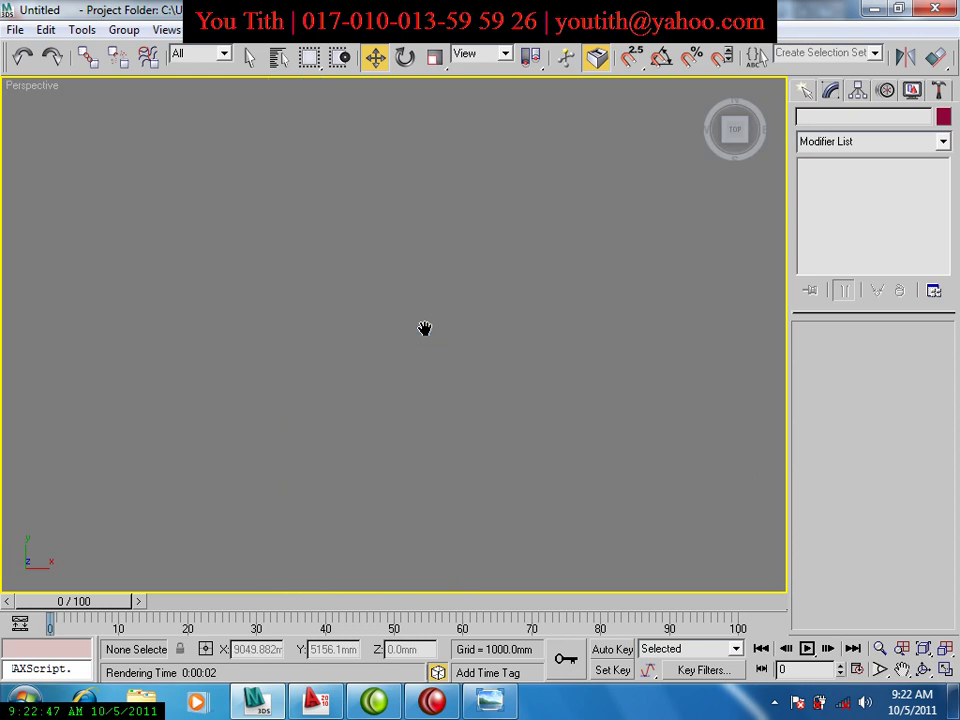
click(318, 704)
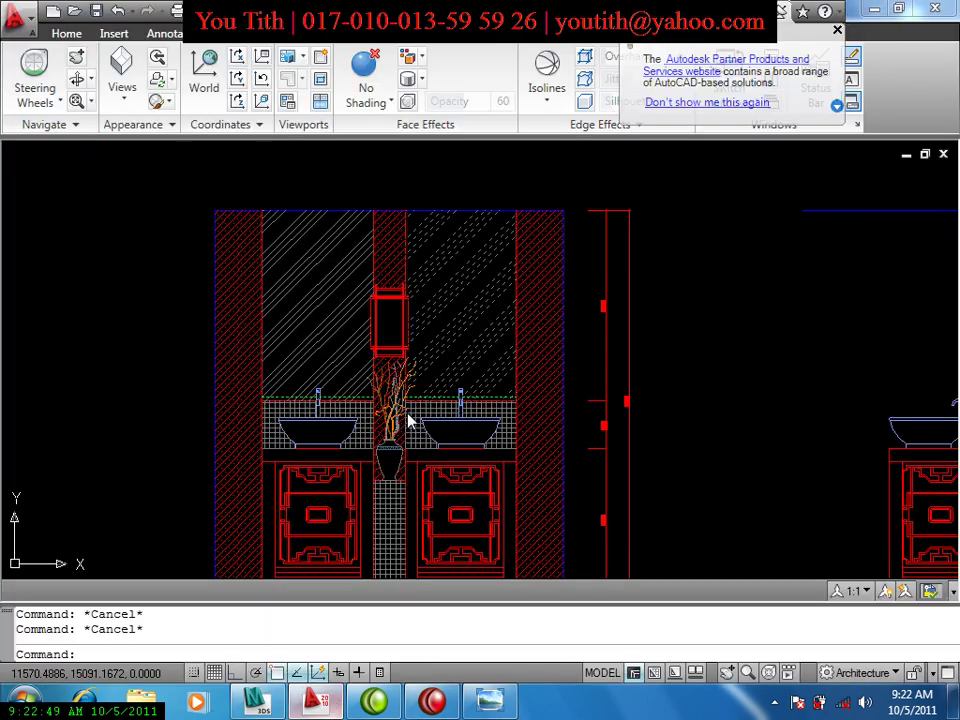
scroll(368, 428, down, 4)
middle_drag(368, 428, 368, 293)
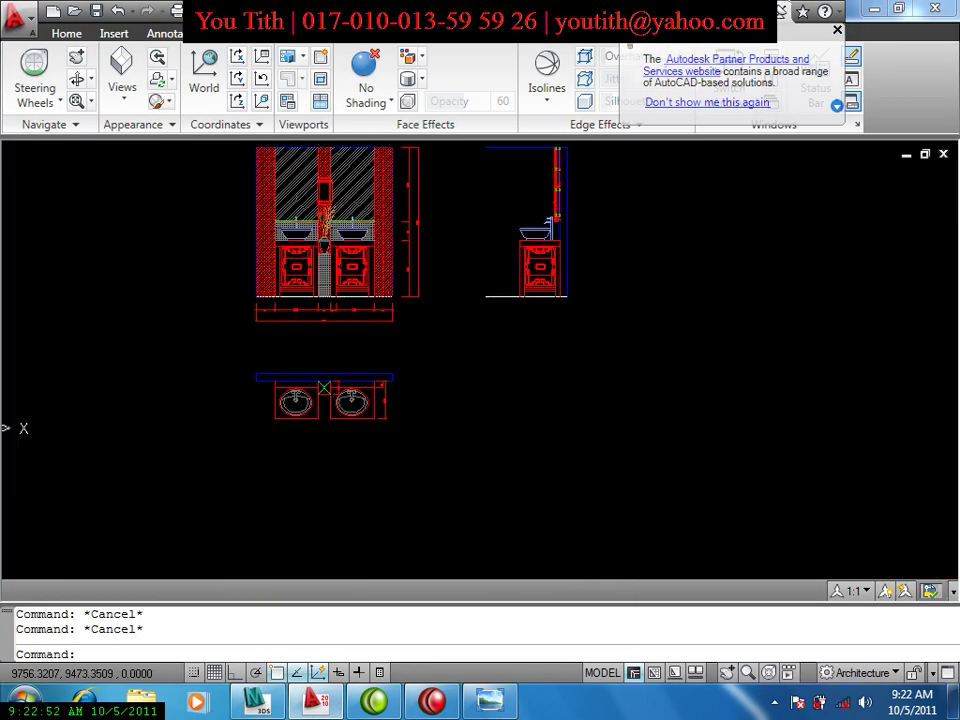
scroll(287, 401, up, 5)
scroll(287, 401, up, 2)
middle_drag(321, 399, 453, 451)
scroll(358, 433, up, 3)
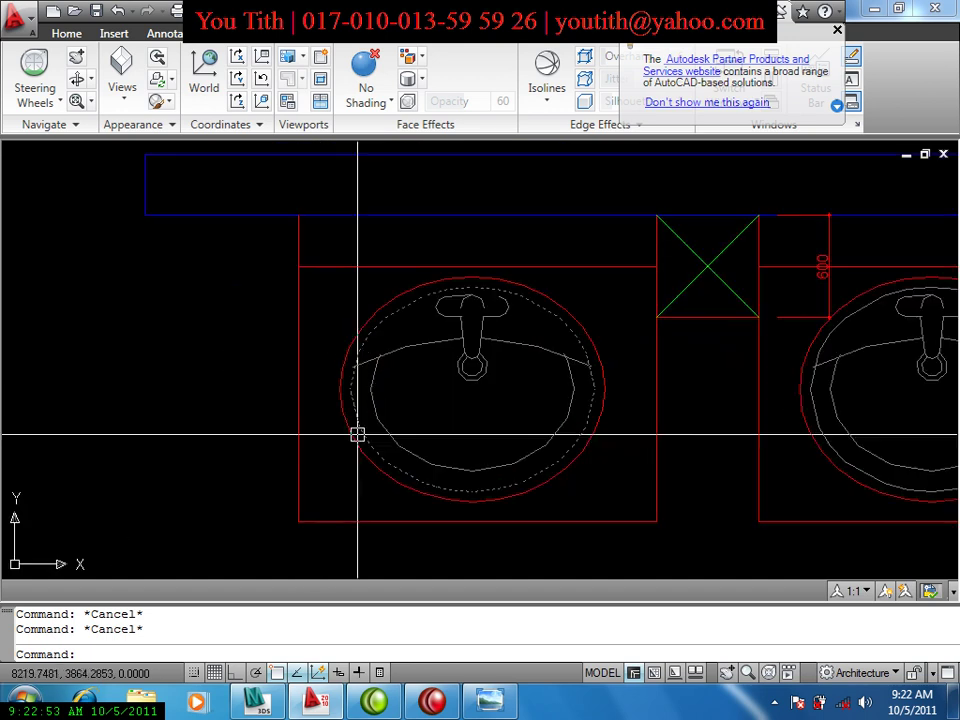
middle_drag(358, 433, 331, 431)
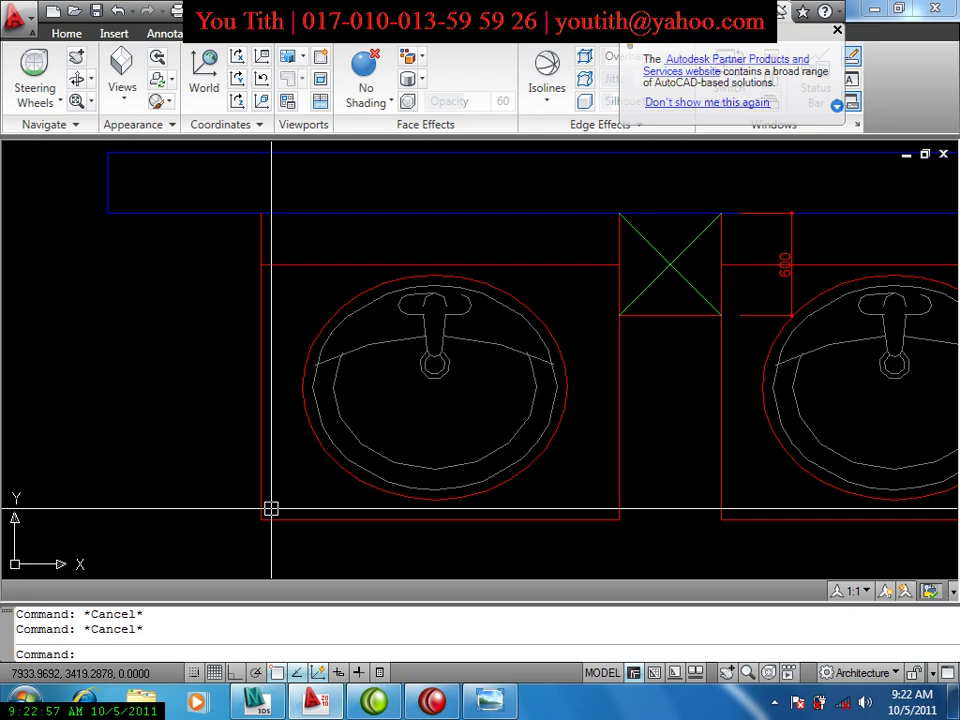
scroll(280, 505, down, 8)
scroll(500, 375, up, 3)
scroll(440, 386, up, 3)
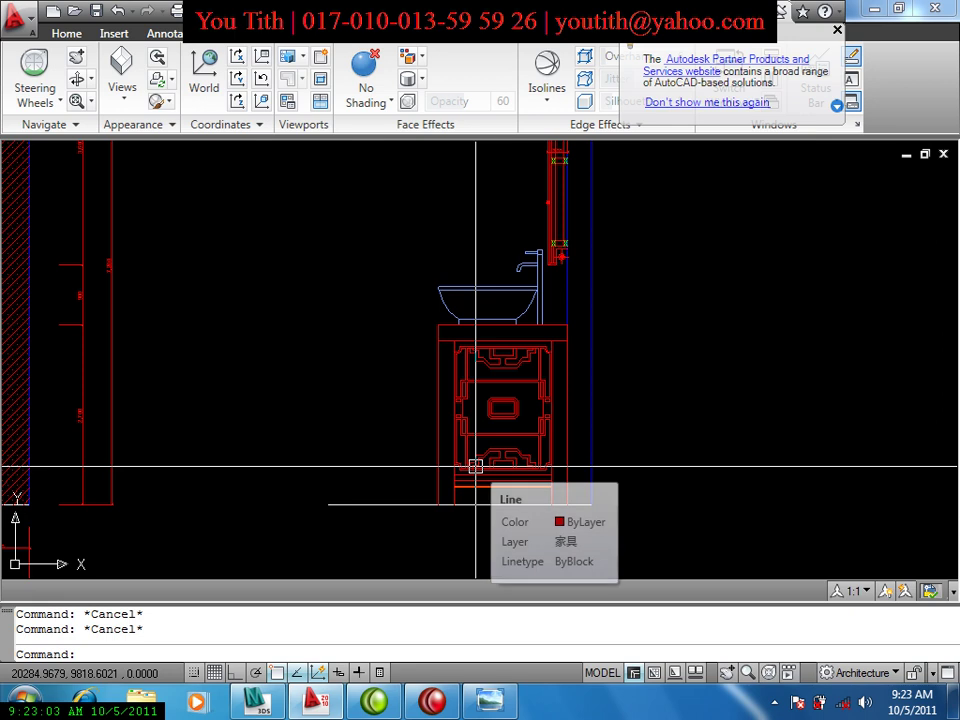
Add a 1950 linear dimension along the base of the side-view vanity.
middle_drag(411, 454, 404, 431)
text(dli)
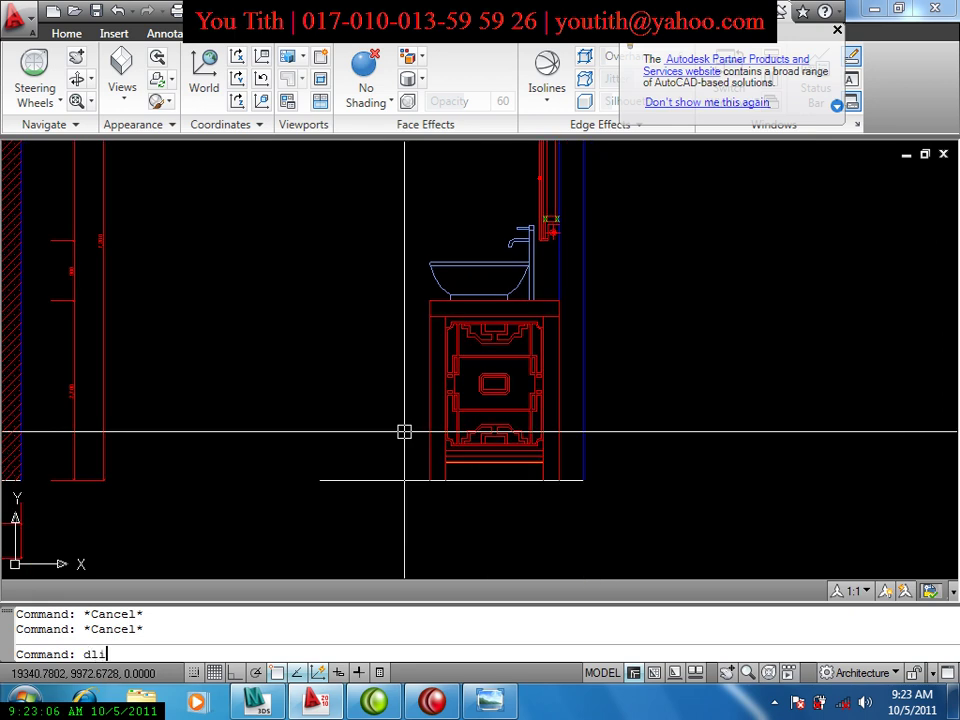
key(Return)
click(429, 480)
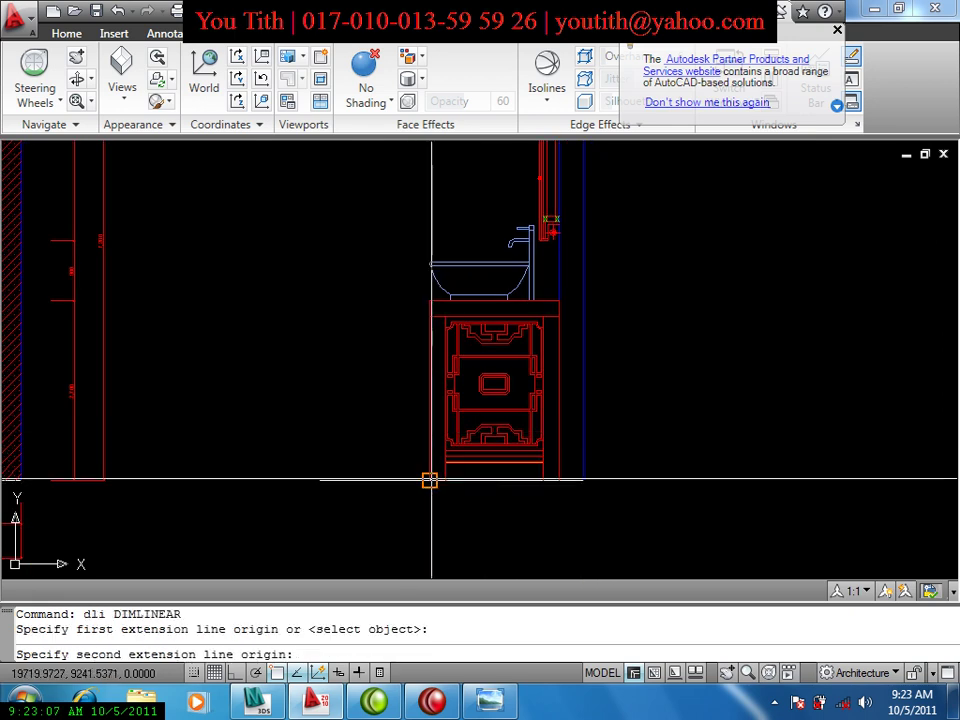
click(558, 481)
click(546, 530)
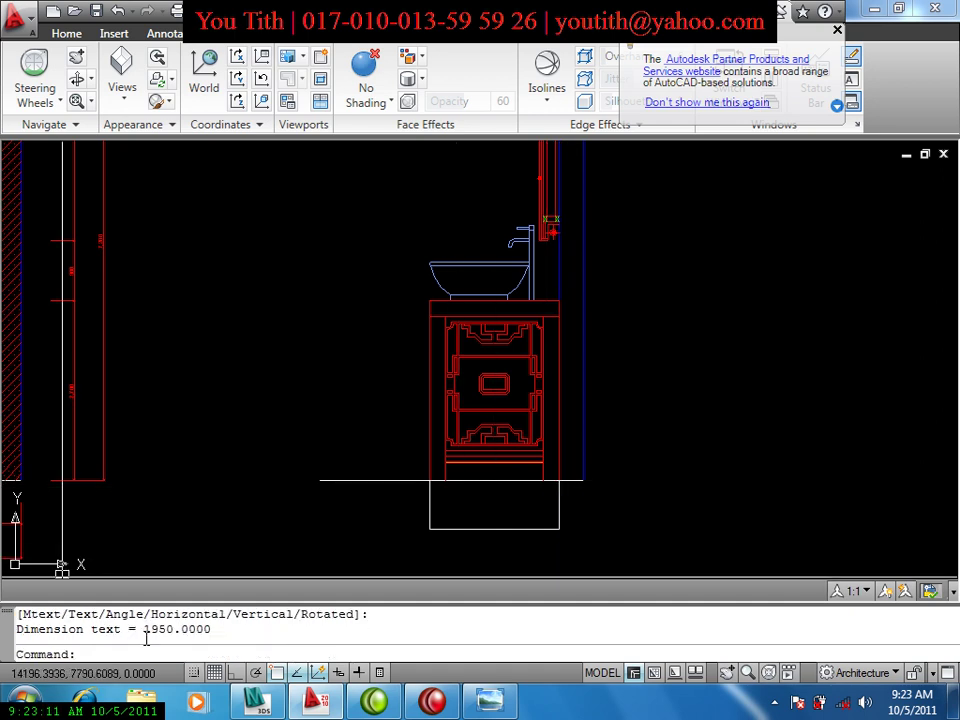
Read the 1,800 dimension beside the sink plan, then return to the 3ds Max model.
scroll(249, 388, down, 2)
click(249, 388)
scroll(356, 276, down, 4)
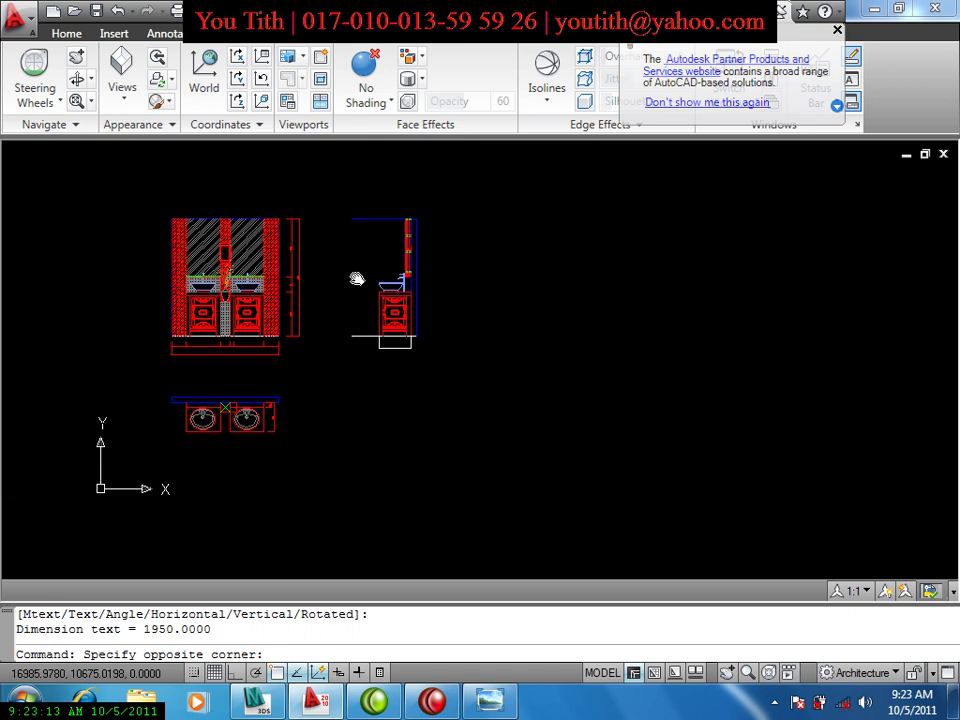
scroll(283, 394, up, 5)
scroll(283, 394, up, 3)
key(Escape)
scroll(281, 330, down, 5)
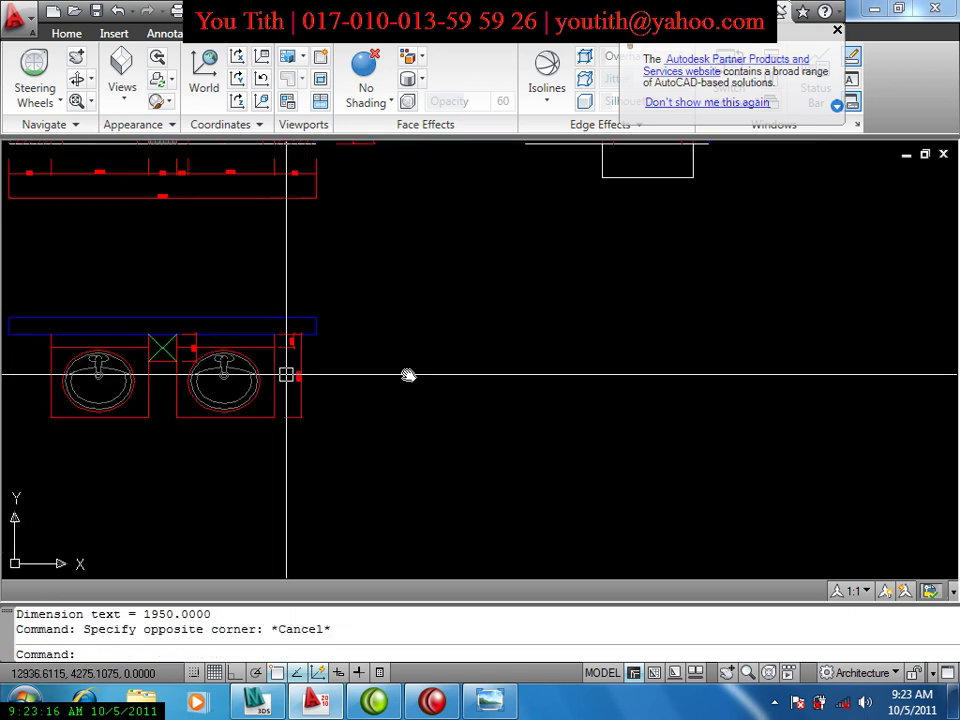
middle_drag(407, 375, 612, 375)
scroll(386, 396, up, 1)
scroll(525, 392, up, 1)
middle_drag(525, 392, 525, 332)
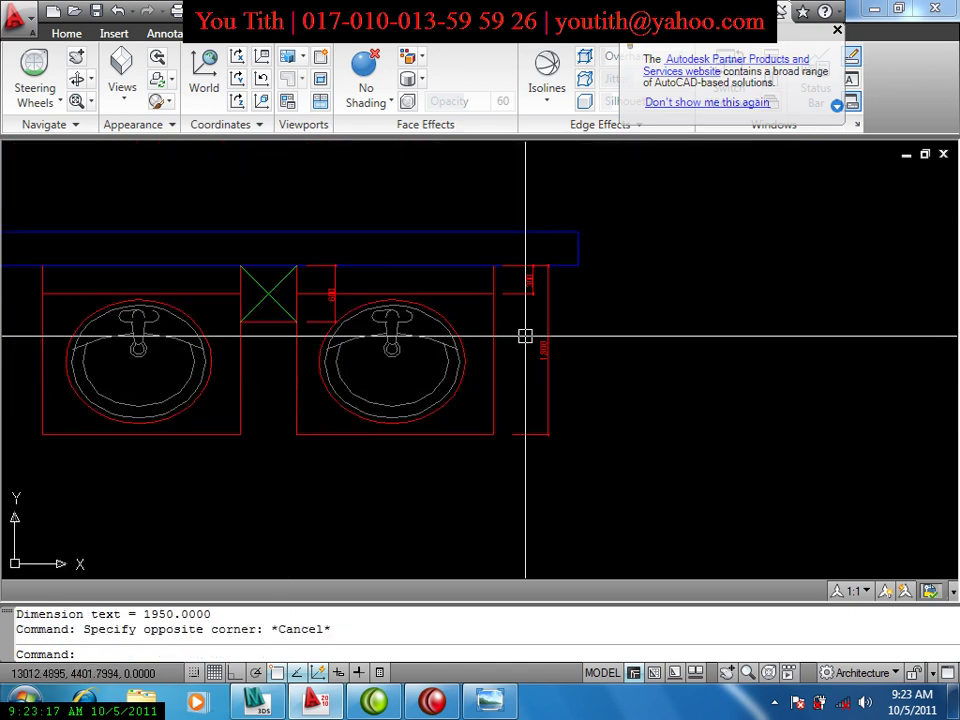
scroll(543, 332, up, 3)
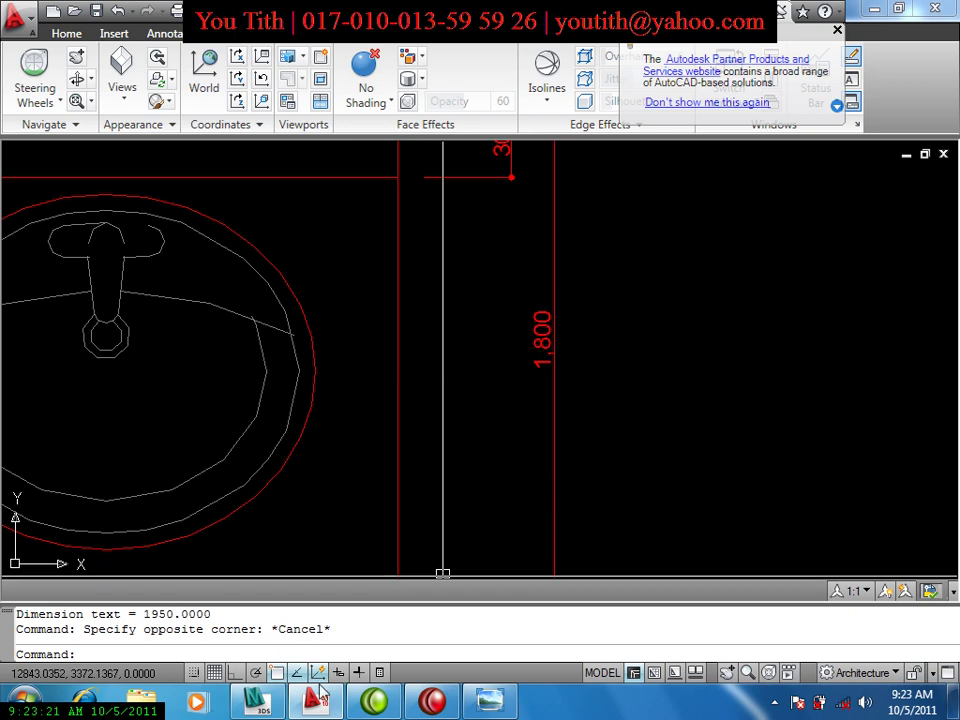
click(258, 700)
mouse_move(620, 410)
alt+middle_down()
mouse_move(695, 340)
mouse_move(619, 323)
alt+middle_up()
Window-select the three wall pieces in front of the sinks, then drop the sink outline.
mouse_move(572, 428)
alt+middle_down()
mouse_move(523, 429)
mouse_move(540, 465)
mouse_move(537, 347)
alt+middle_up()
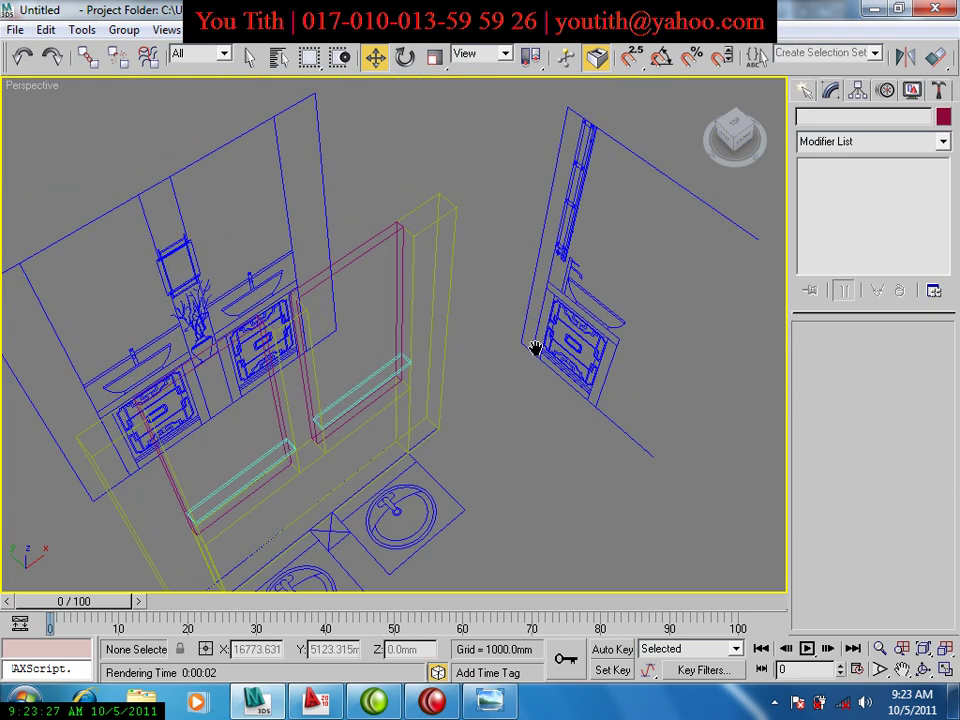
scroll(492, 365, down, 4)
scroll(396, 388, up, 5)
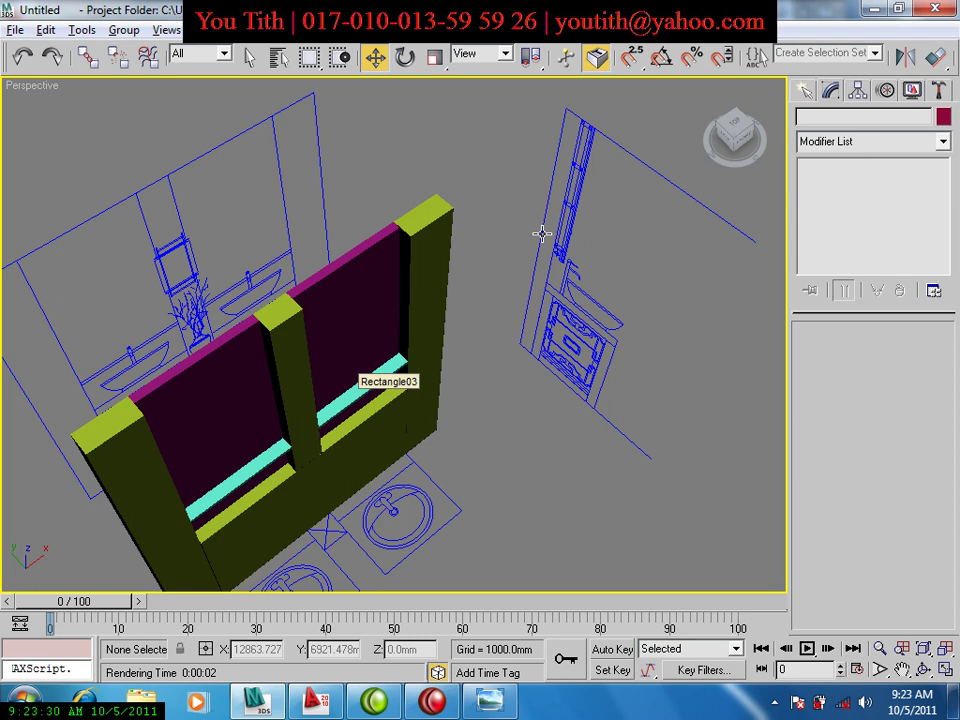
scroll(338, 388, down, 2)
scroll(353, 386, down, 3)
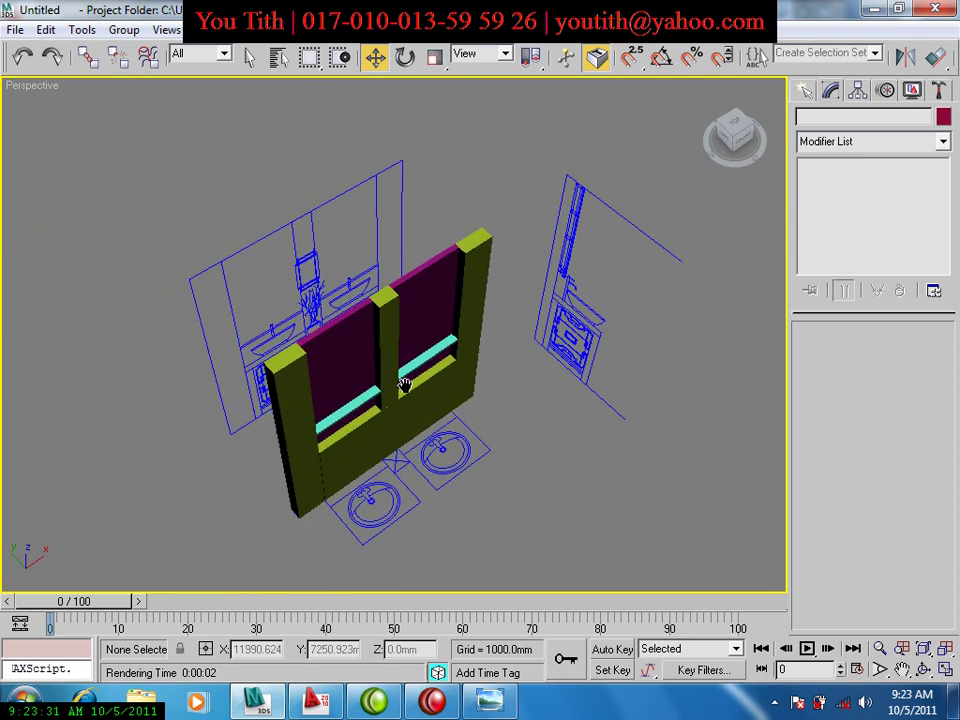
click(422, 390)
alt+middle_drag(425, 358, 407, 357)
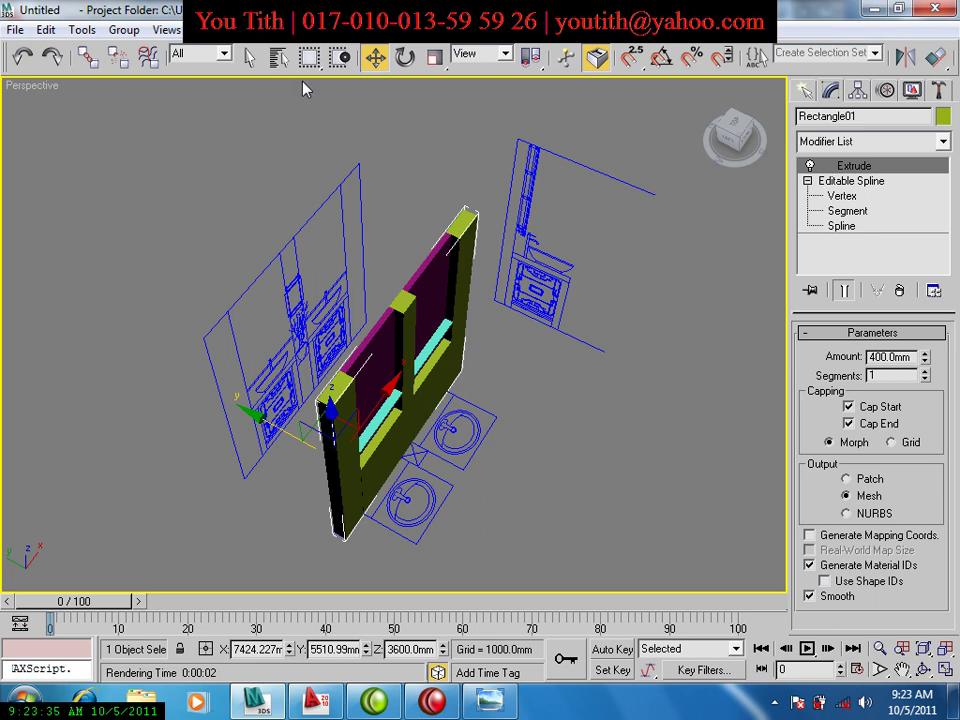
click(339, 60)
drag(256, 124, 546, 598)
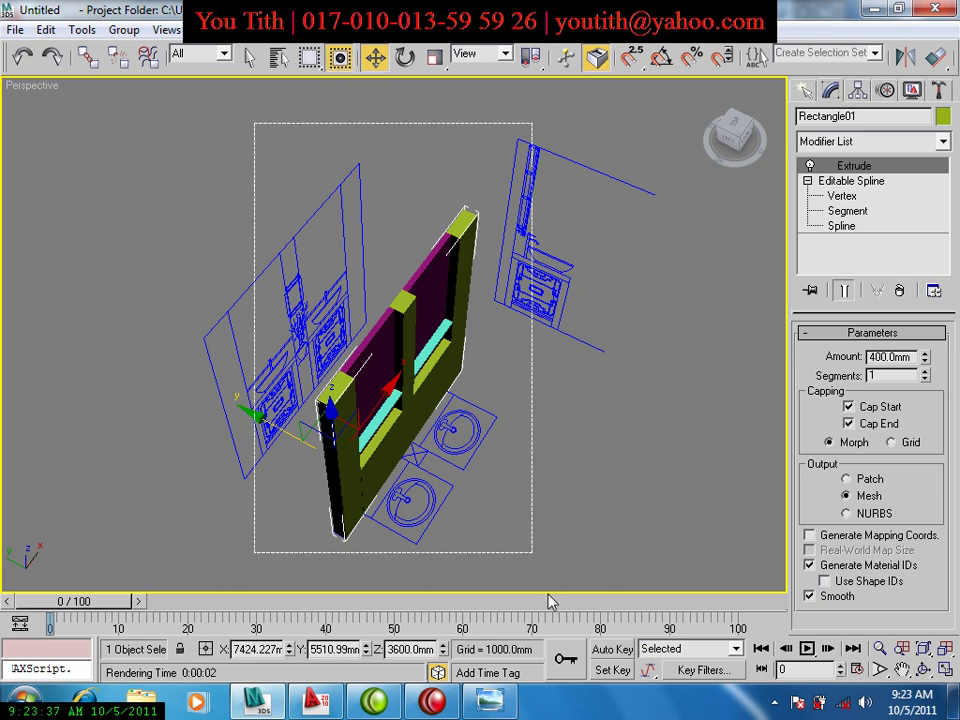
alt+click(452, 449)
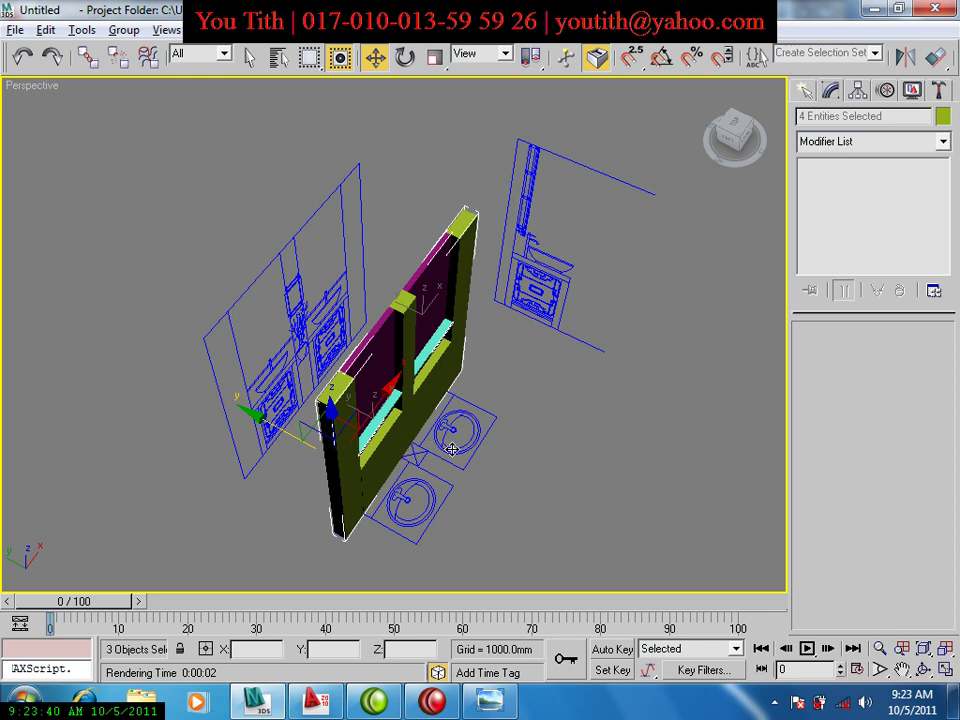
Hide the three selected wall pieces and switch to the Left side view.
right_click(430, 320)
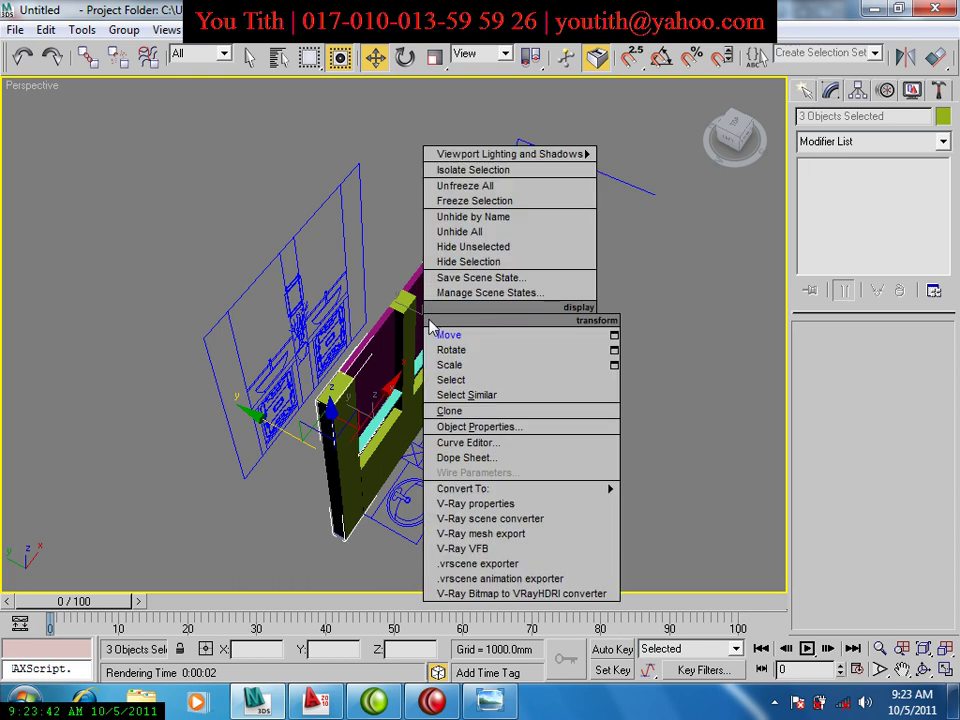
click(473, 262)
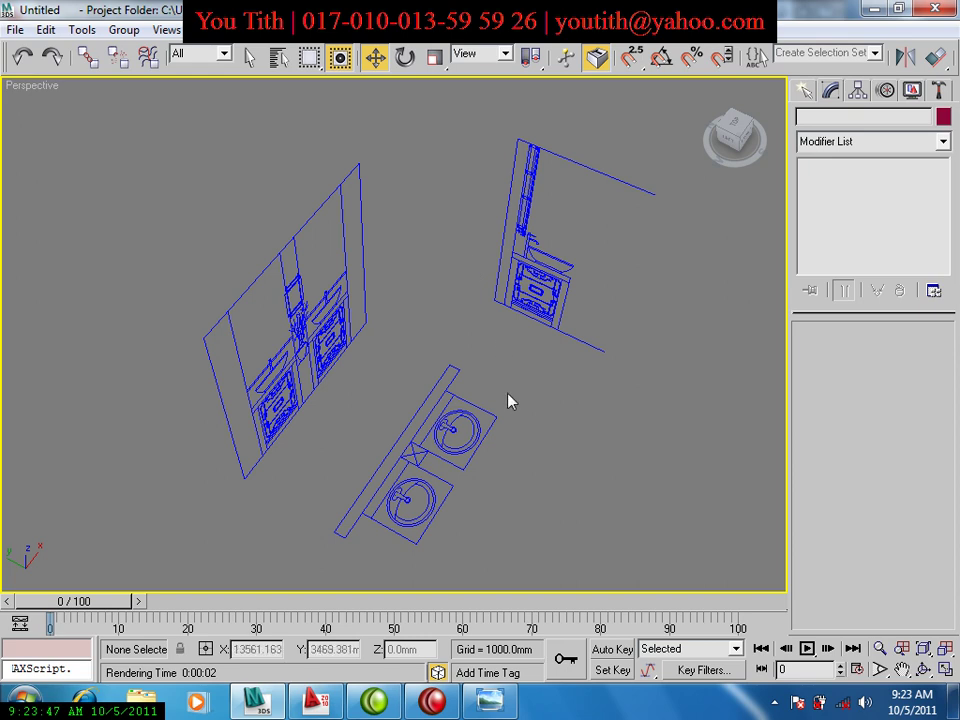
key(f)
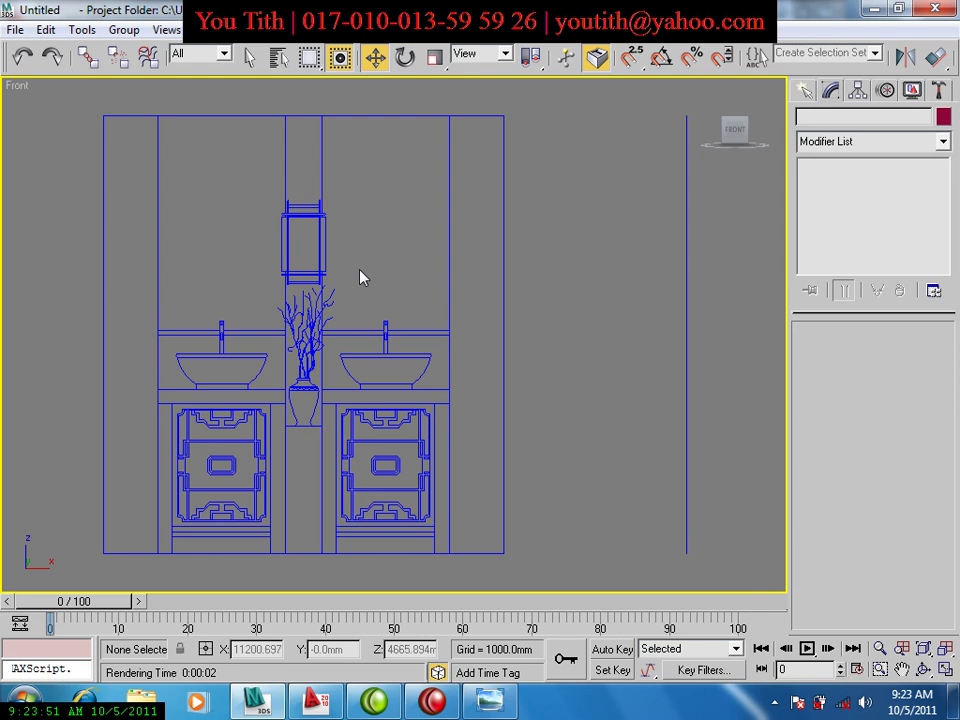
key(l)
Frame the wall cabinet in the Left side view.
middle_drag(360, 275, 322, 337)
key(f)
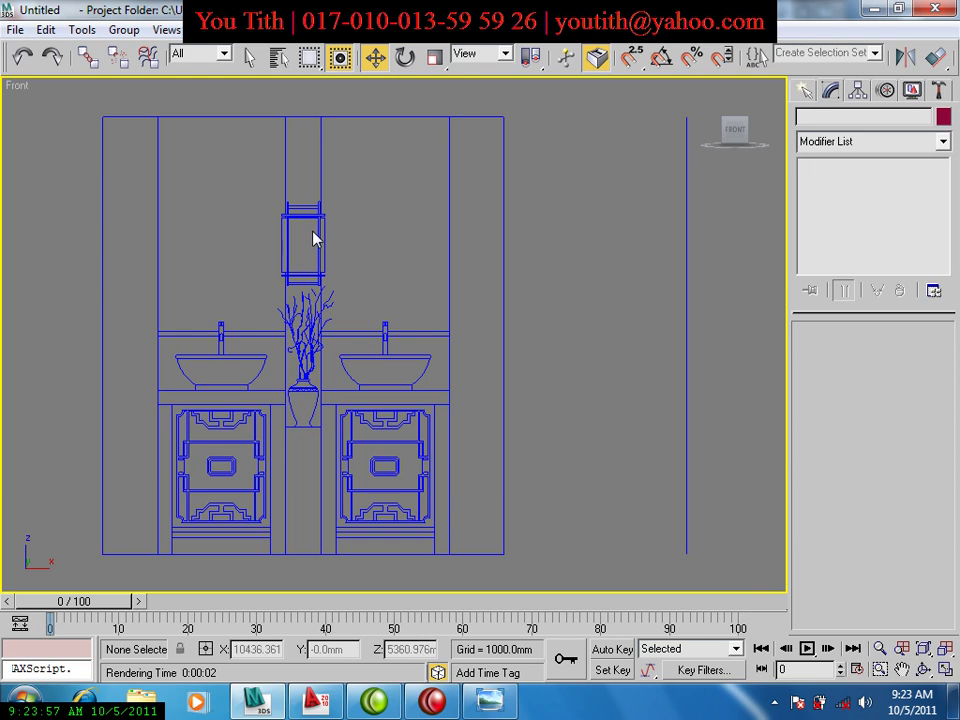
key(l)
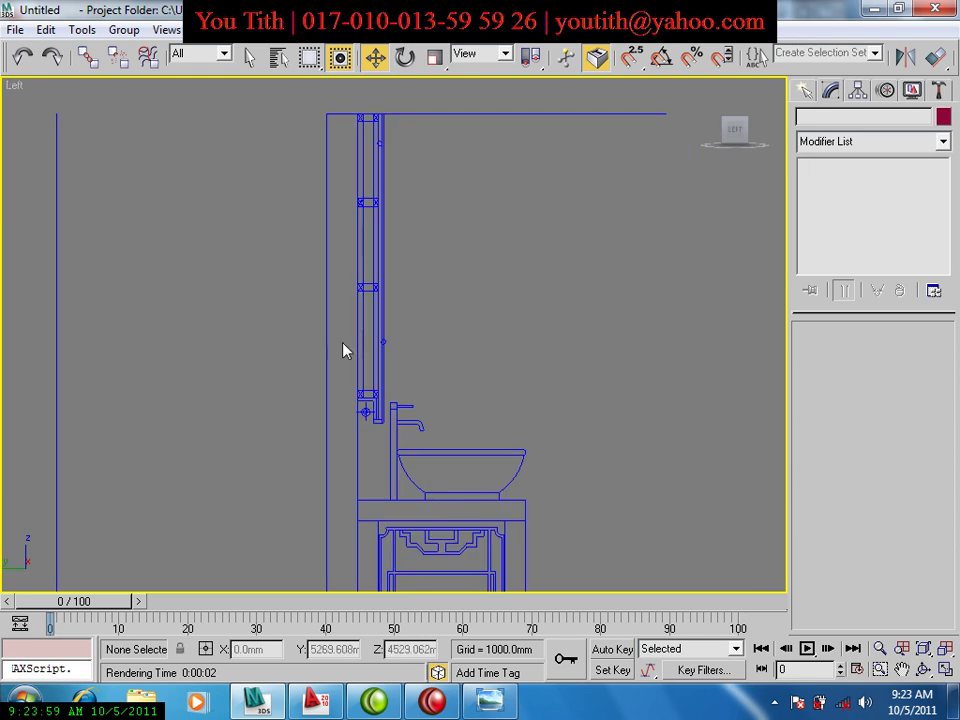
middle_drag(343, 350, 293, 350)
scroll(297, 340, up, 2)
middle_drag(300, 304, 342, 423)
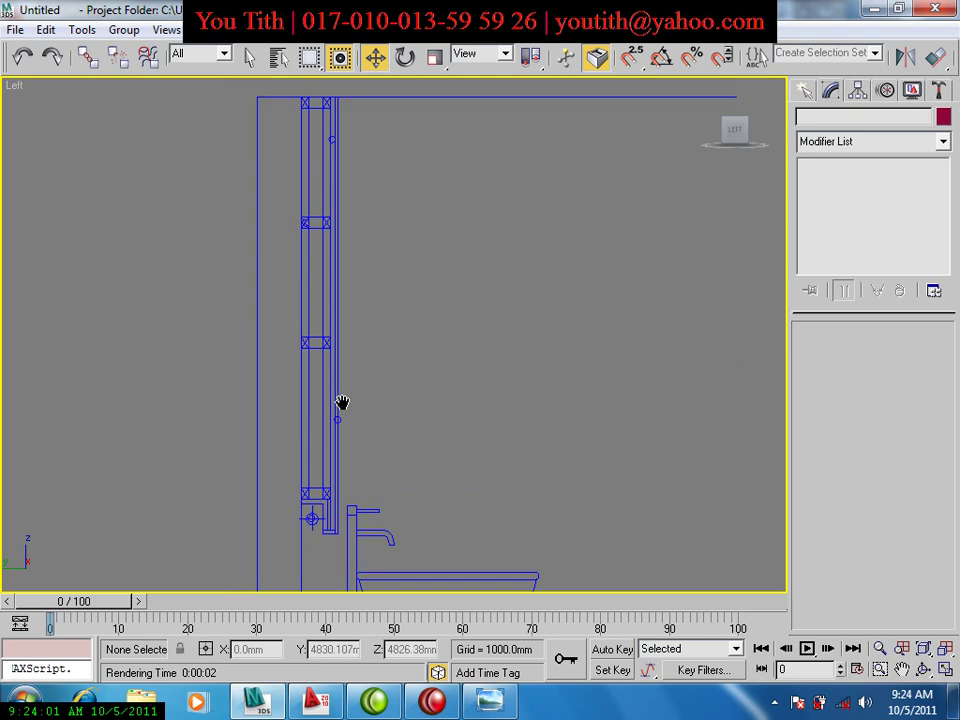
Zoom into the rendered reference image to study the posts and bars beside the mirrors.
click(489, 703)
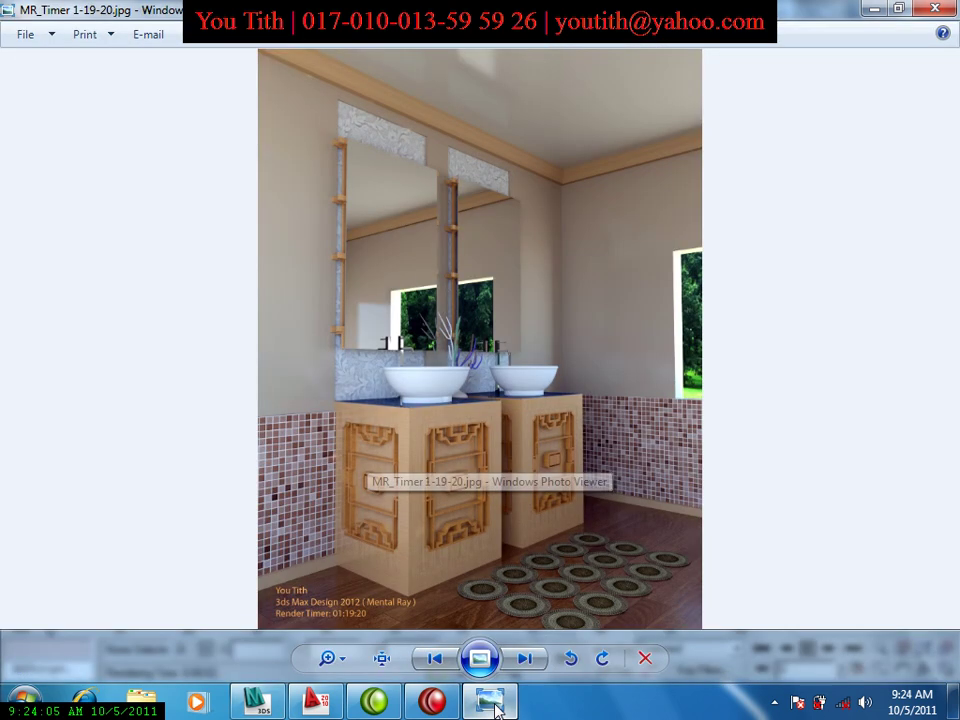
scroll(311, 206, up, 1)
scroll(285, 165, up, 2)
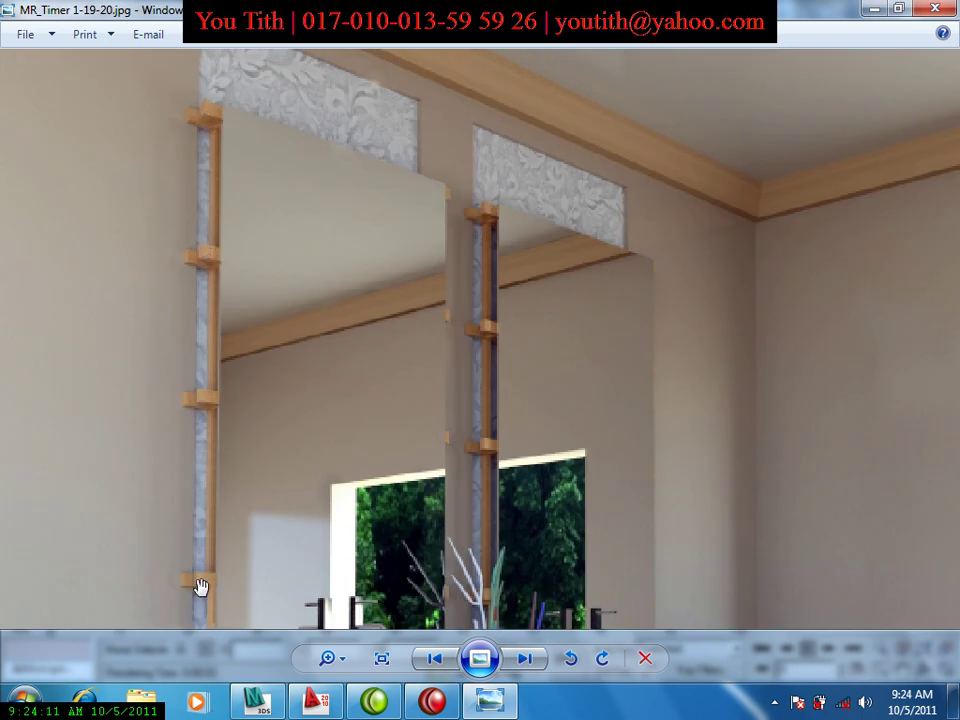
scroll(202, 331, down, 2)
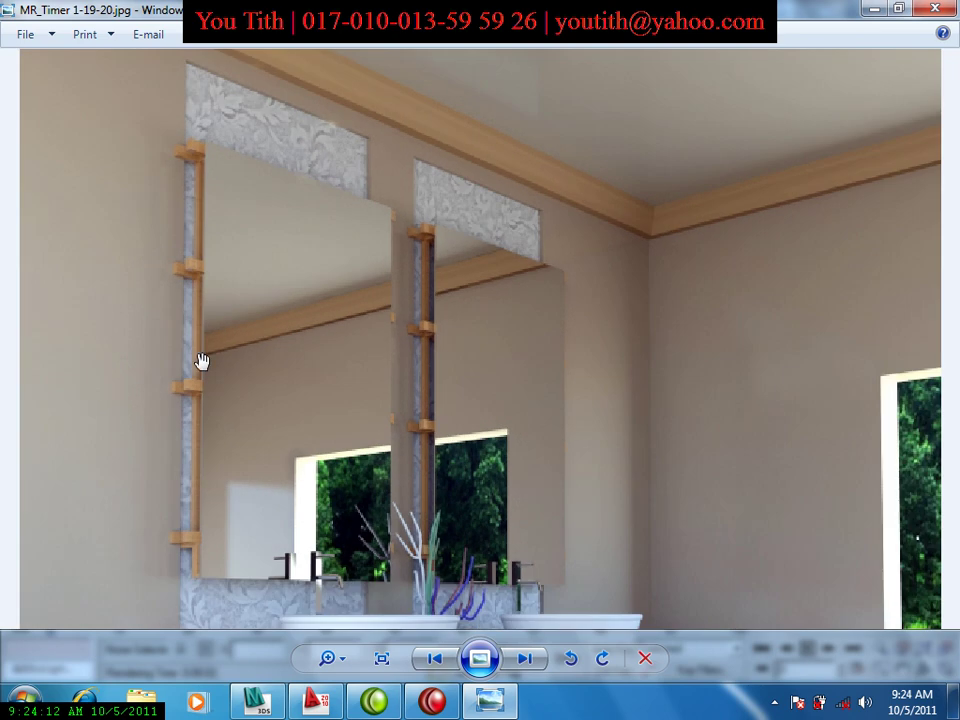
Zoom the Left viewport onto the post frame, comparing once more with the render.
click(257, 702)
scroll(360, 403, up, 2)
scroll(342, 330, up, 2)
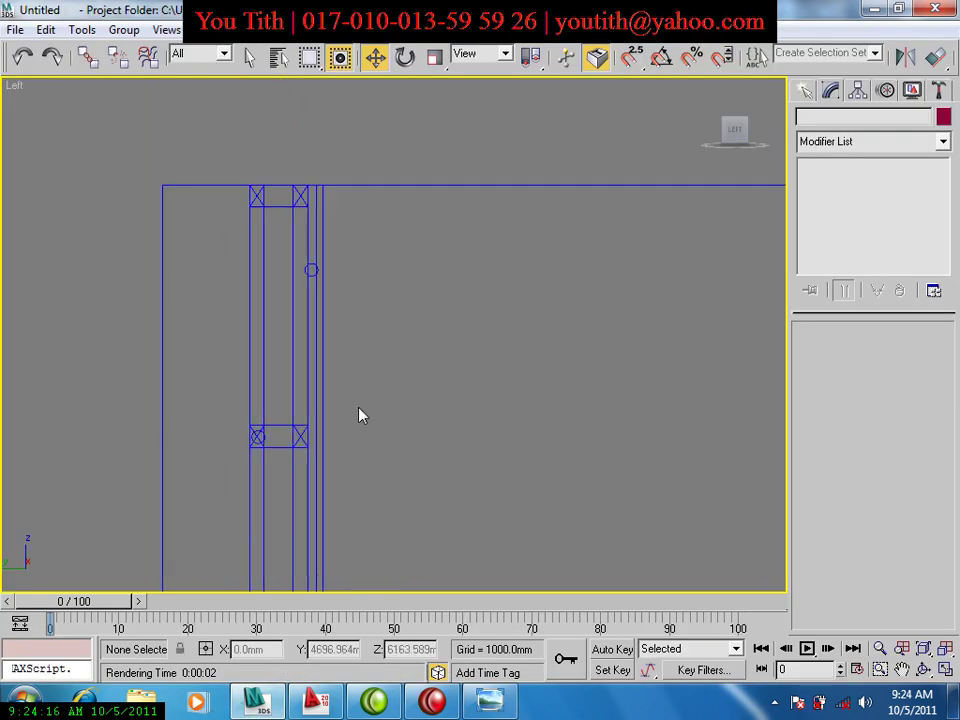
scroll(336, 345, up, 2)
middle_drag(336, 345, 347, 413)
scroll(347, 413, up, 2)
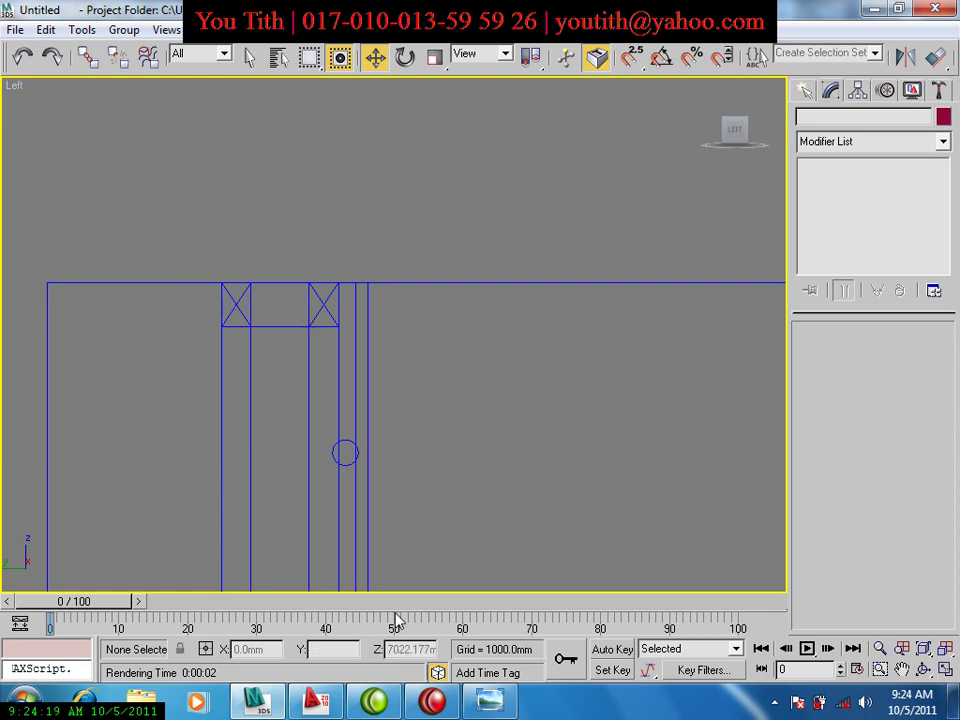
click(489, 700)
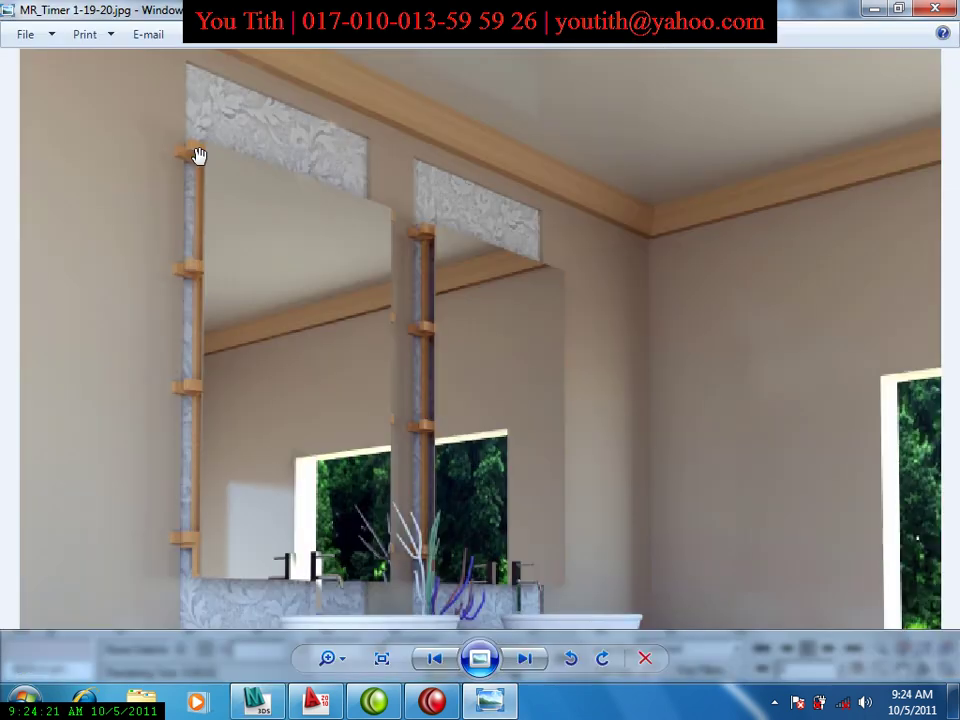
click(258, 699)
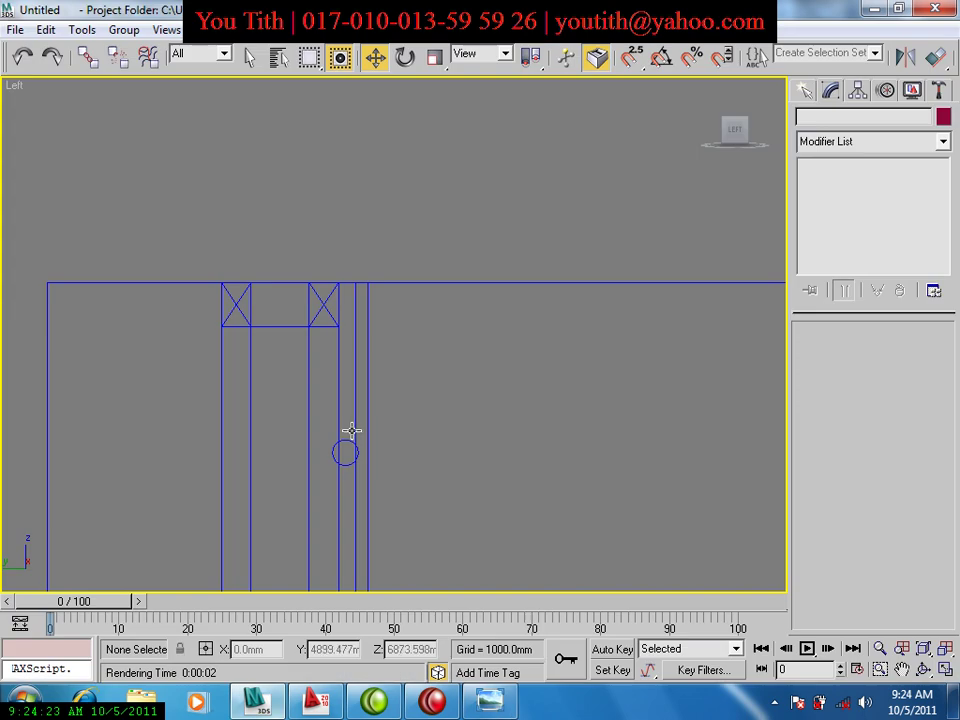
middle_drag(414, 113, 386, 253)
scroll(386, 250, down, 2)
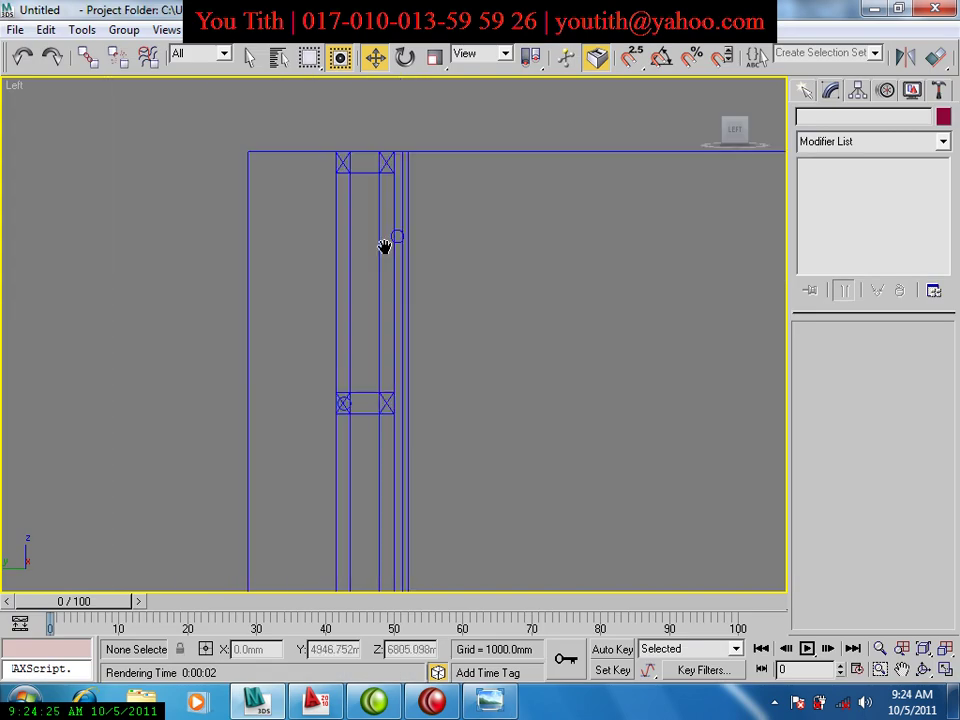
Set up Rectangle spline drawing with Start New Shape off and 2.5 snaps on.
click(802, 92)
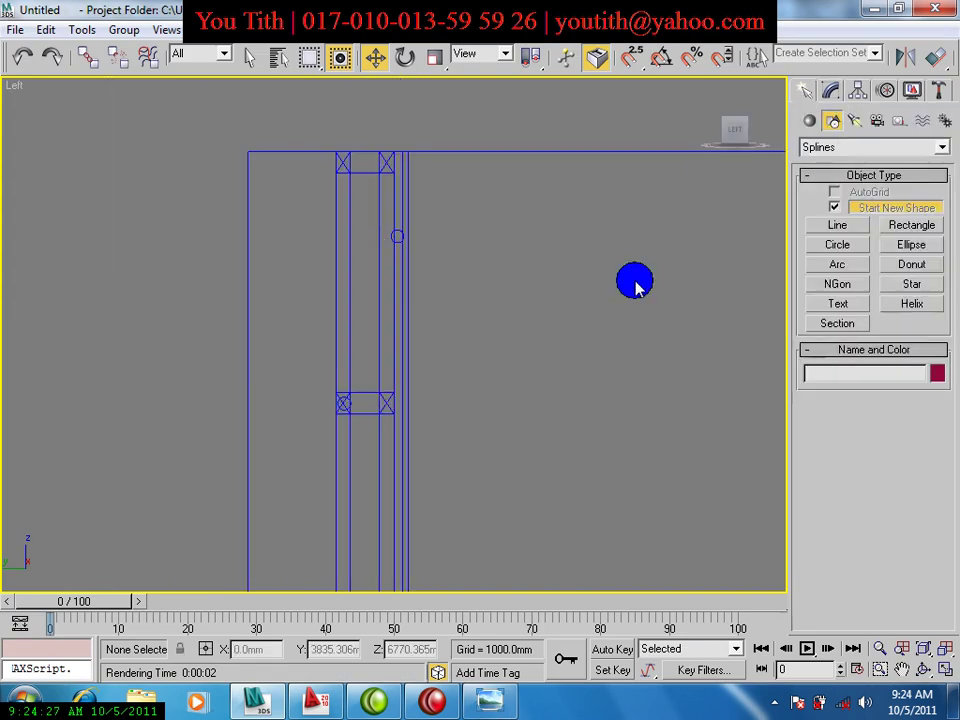
click(834, 207)
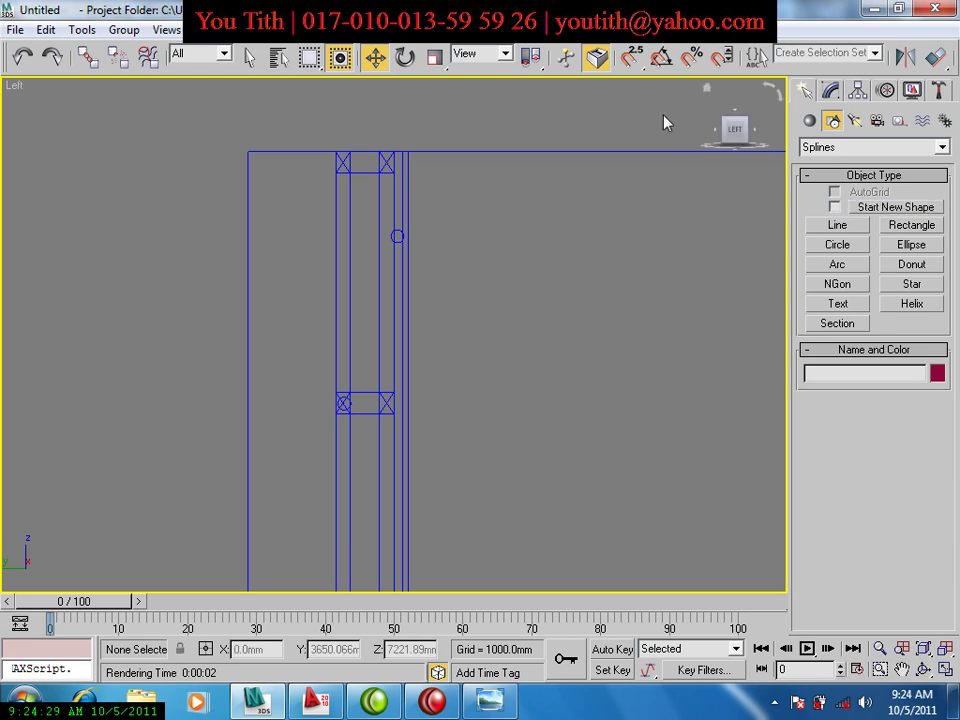
click(632, 58)
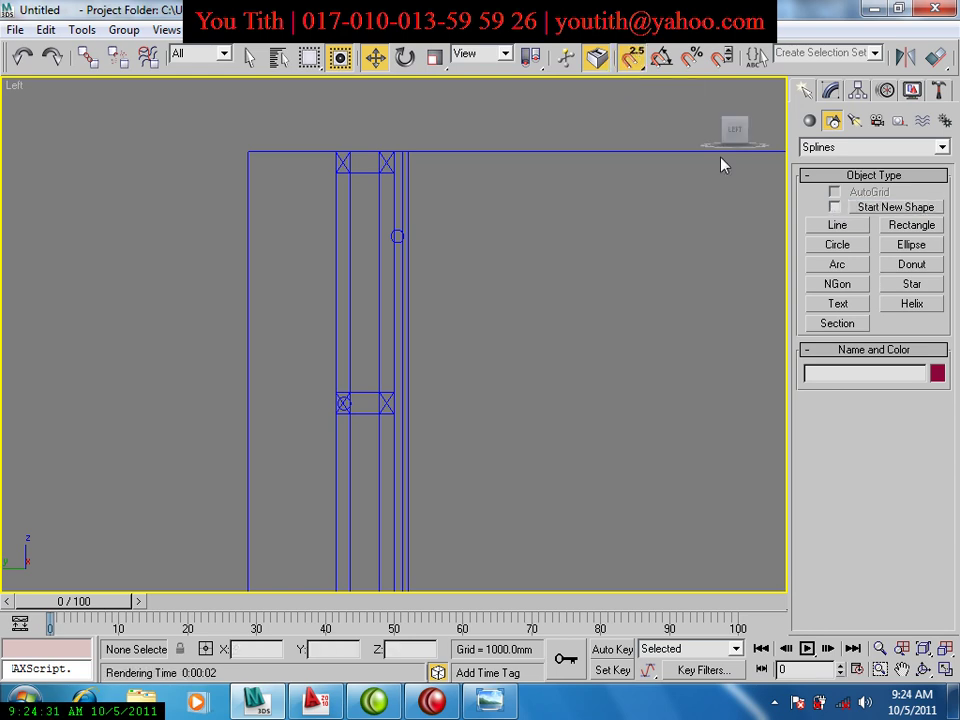
click(911, 226)
Snap rectangles over the two top crossed boxes of the side-view frame.
middle_drag(461, 171, 401, 377)
scroll(300, 270, up, 3)
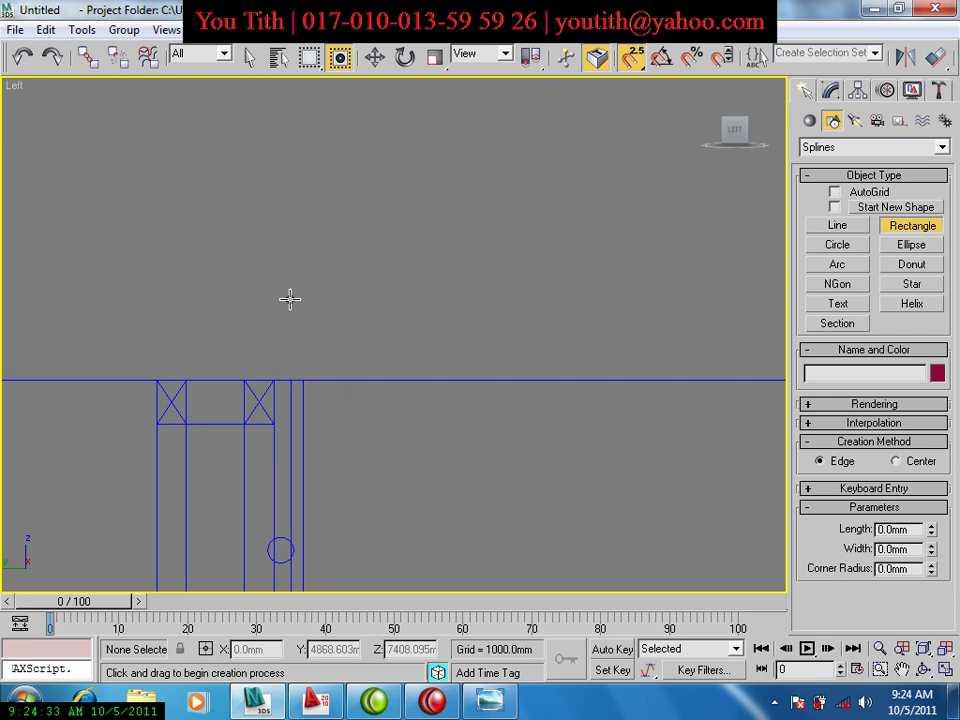
scroll(400, 240, up, 3)
drag(240, 242, 285, 325)
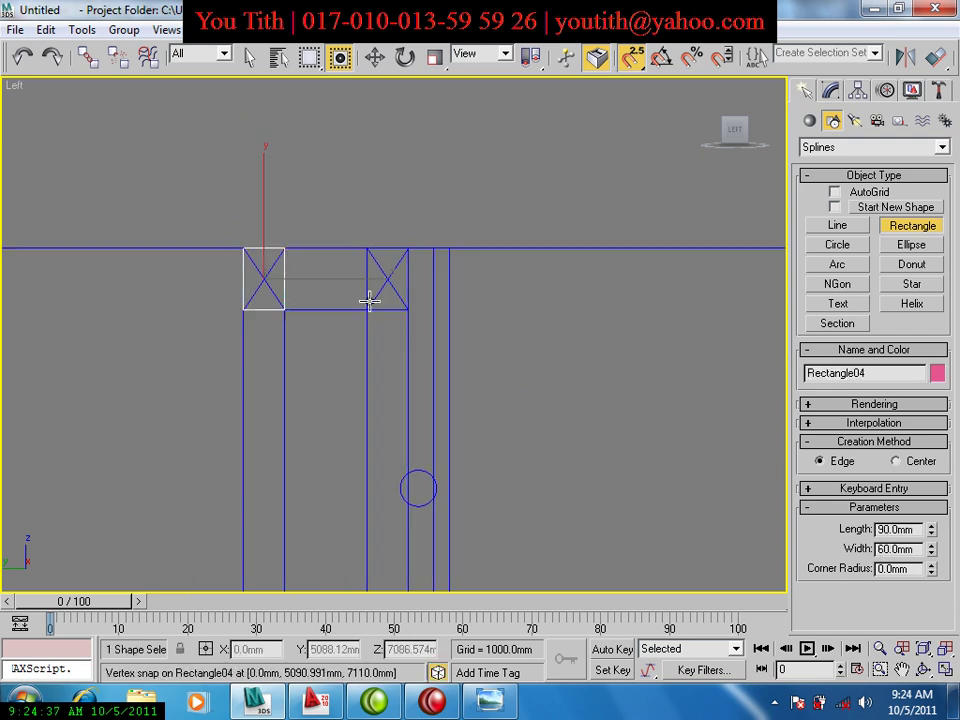
drag(367, 249, 403, 312)
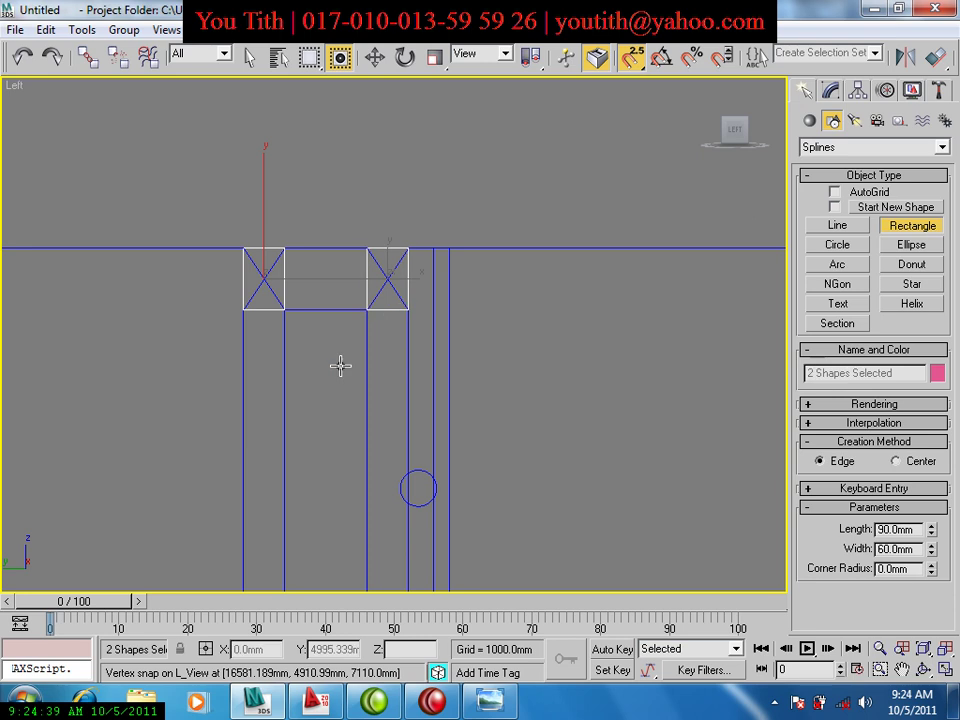
Snap rectangles over the middle pair of small boxes, redrawing the left one.
scroll(380, 330, down, 4)
middle_drag(381, 492, 360, 199)
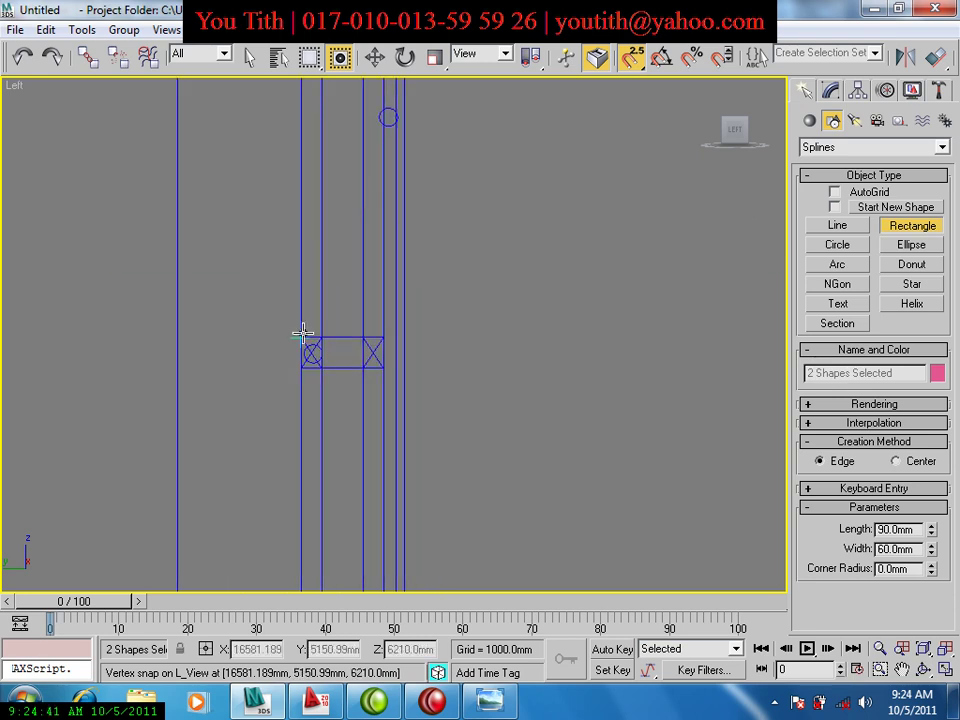
drag(301, 337, 322, 366)
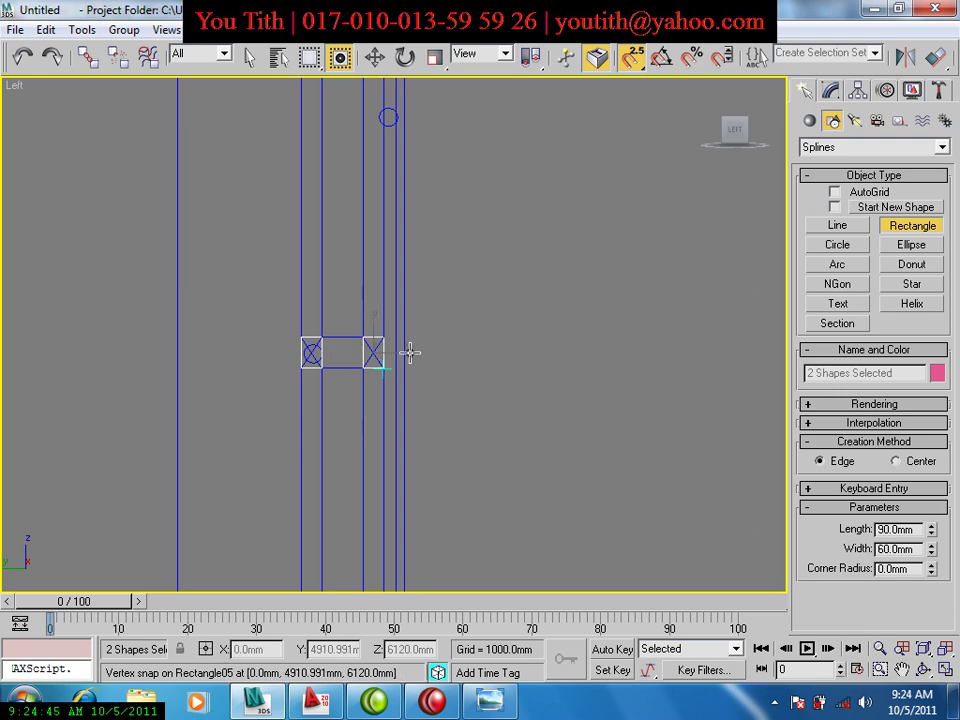
middle_drag(382, 94, 396, 128)
mouse_move(316, 372)
mouse_down()
mouse_move(336, 402)
mouse_move(397, 402)
mouse_up()
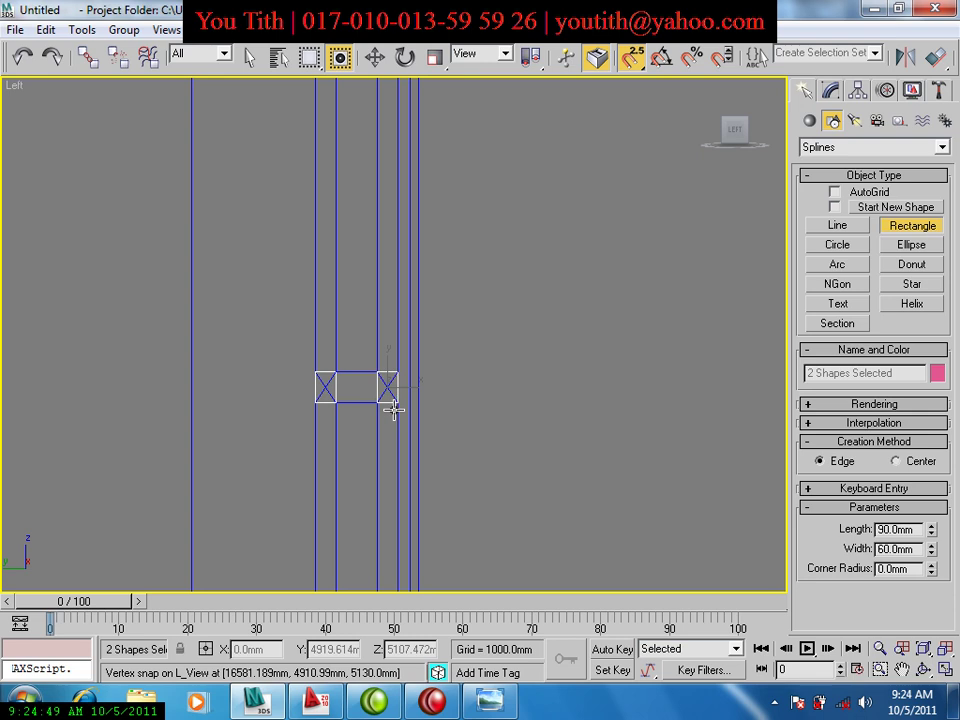
scroll(392, 407, down, 2)
mouse_move(392, 407)
middle_down()
mouse_move(383, 241)
mouse_move(339, 499)
middle_up()
Snap rectangles over the lowest crossed boxes near the faucet and finish drawing.
scroll(339, 499, up, 3)
middle_drag(293, 396, 317, 467)
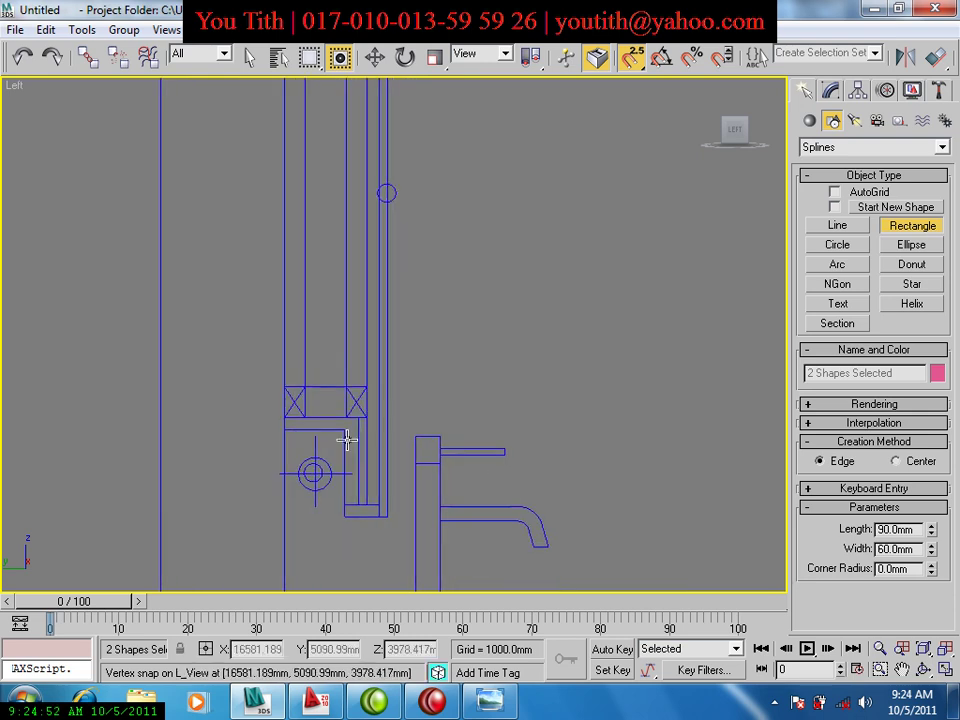
drag(284, 388, 304, 417)
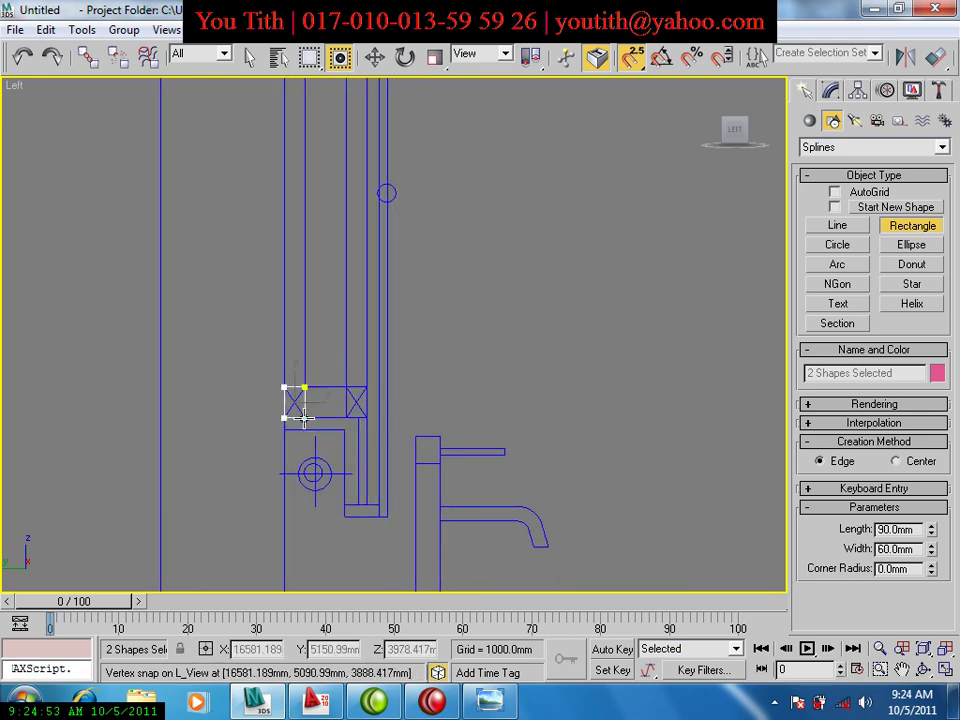
drag(346, 387, 362, 412)
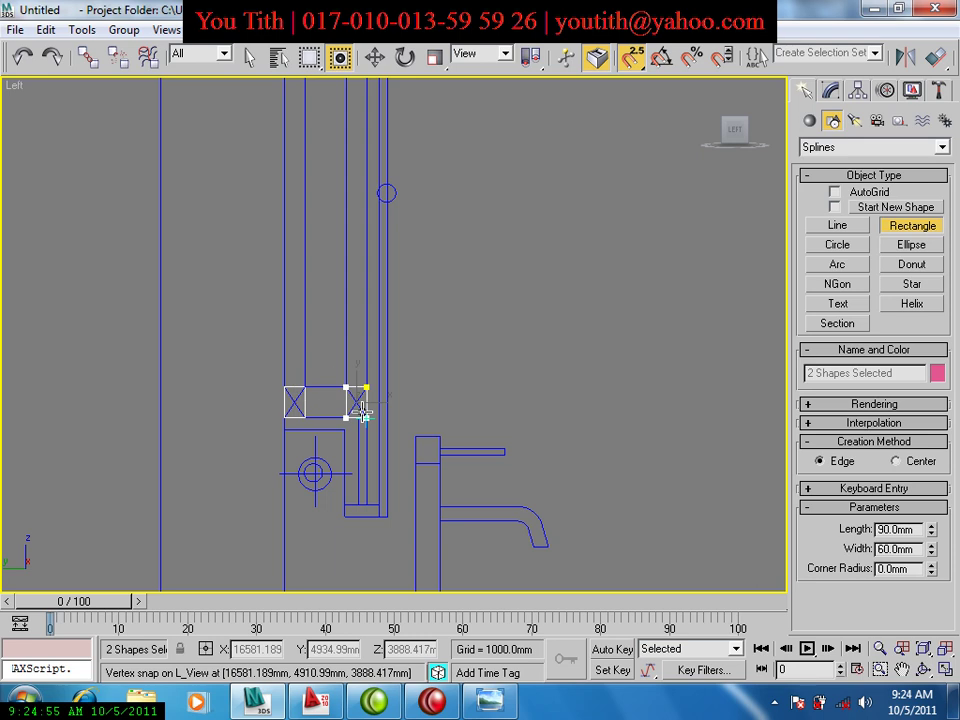
right_click(356, 425)
Check the reference render, then switch to Move and view the rectangles in Perspective.
key(alt+Tab)
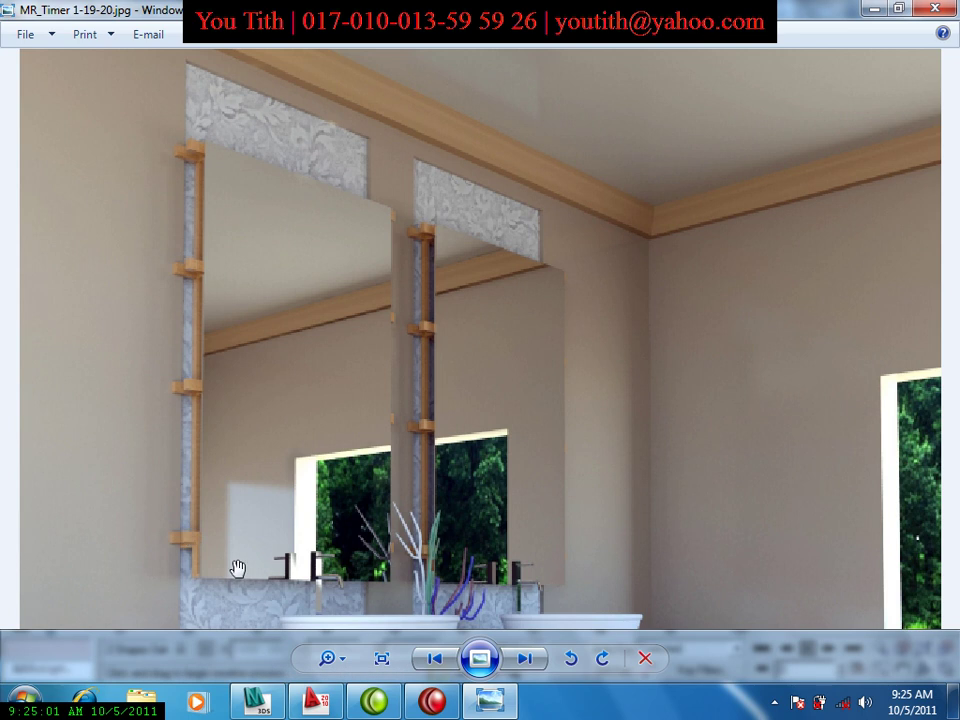
click(258, 702)
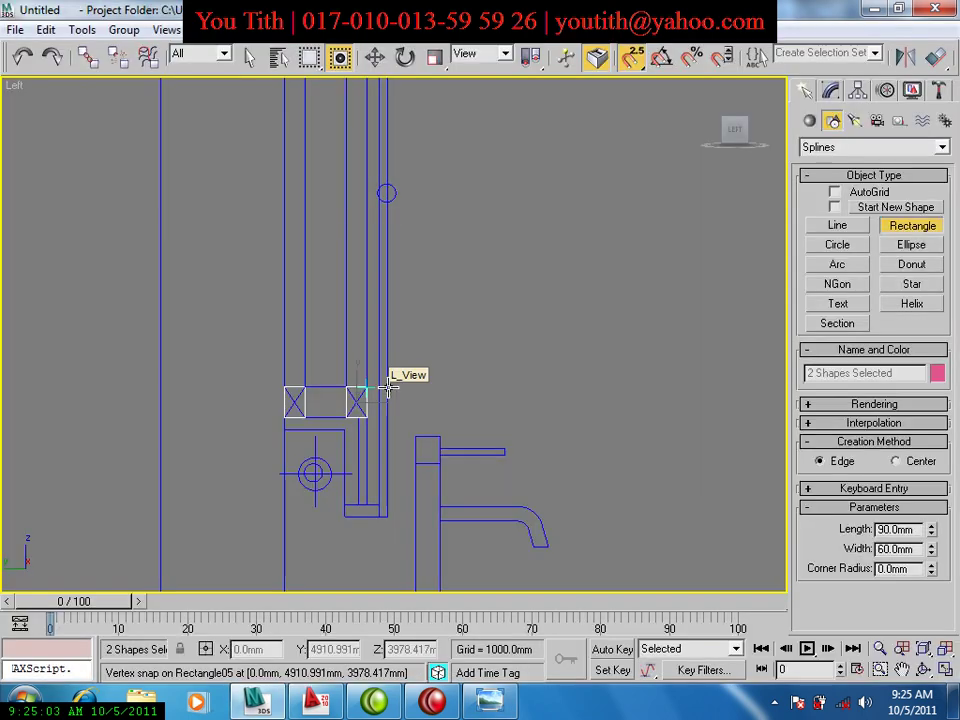
middle_drag(388, 388, 405, 525)
key(w)
scroll(430, 446, down, 3)
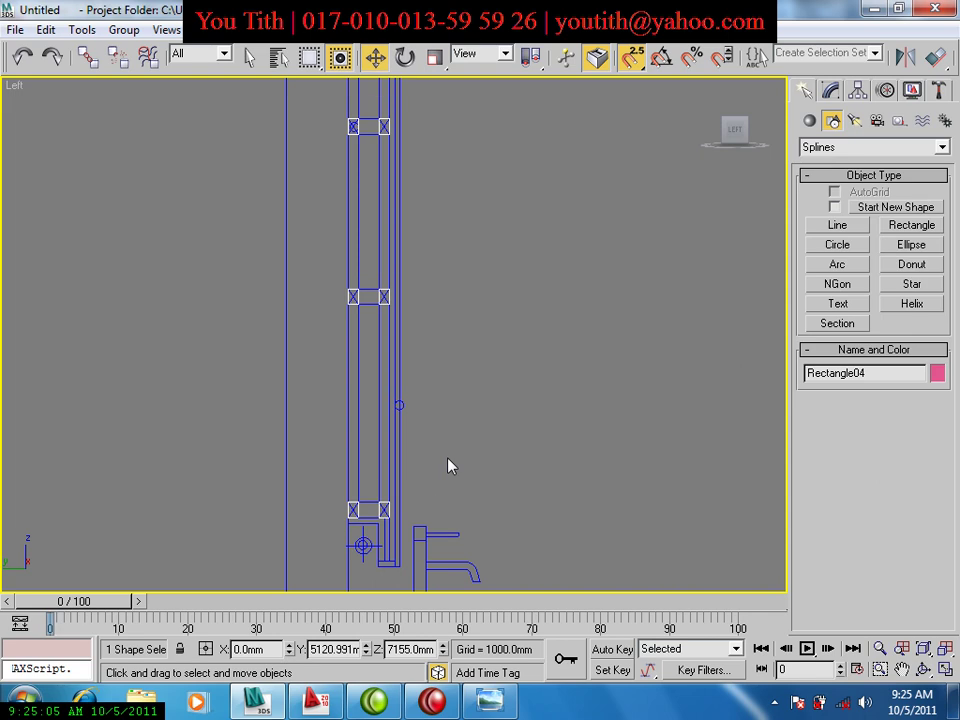
key(p)
mouse_move(461, 476)
alt+middle_down()
mouse_move(498, 468)
mouse_move(364, 508)
mouse_move(403, 505)
mouse_move(429, 456)
mouse_move(745, 275)
alt+middle_up()
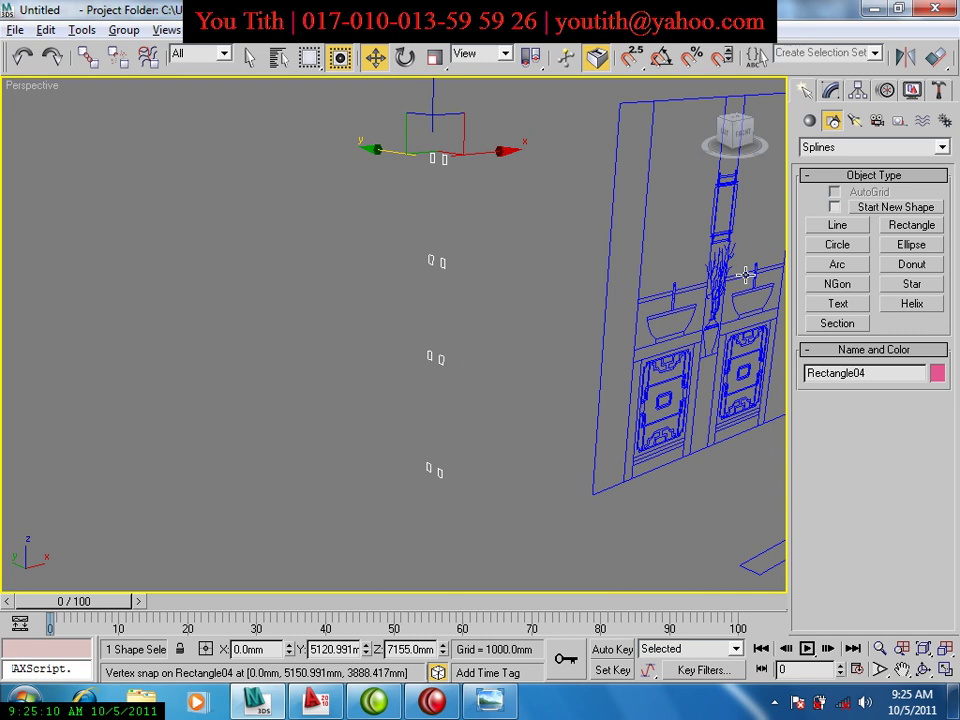
Add an Extrude modifier to the rectangle shape from the Modifier List.
click(830, 90)
click(825, 143)
scroll(870, 300, down, 10)
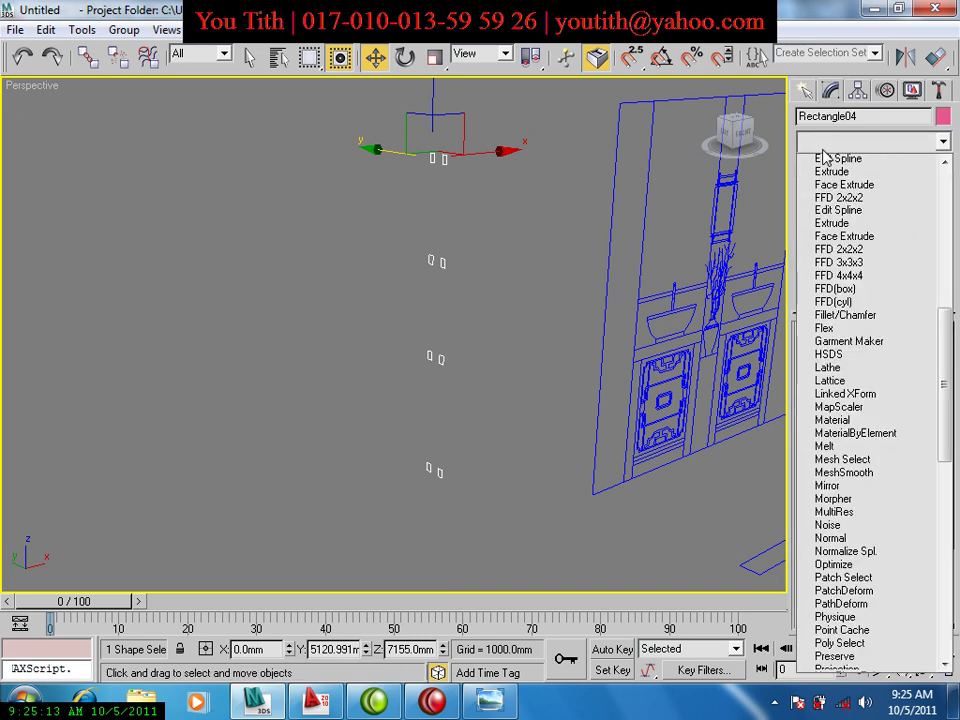
scroll(870, 300, up, 1)
click(825, 222)
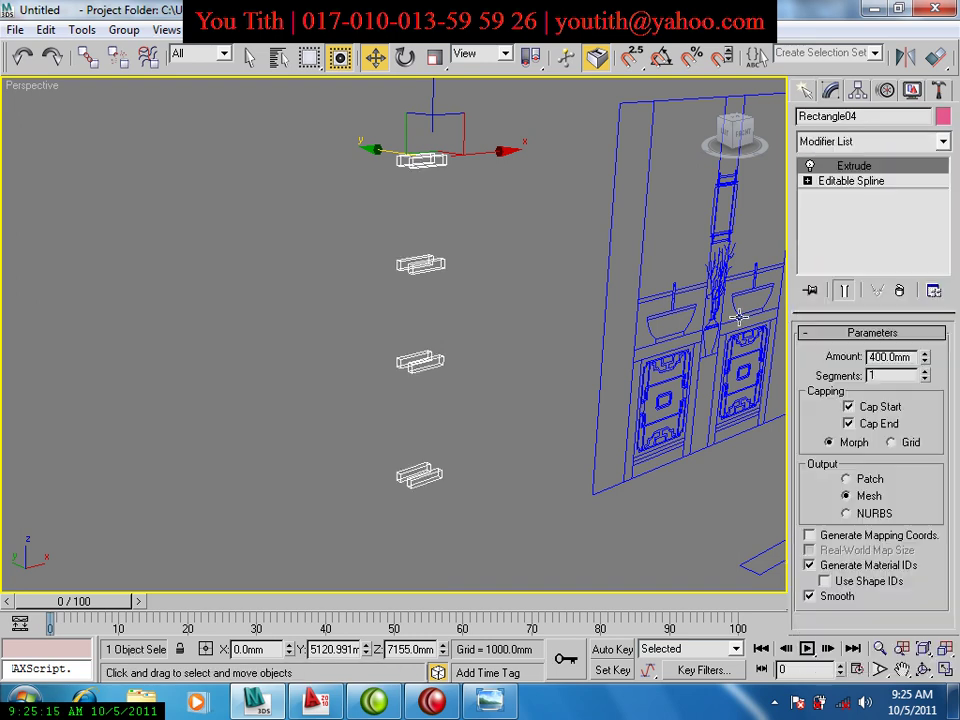
mouse_move(739, 316)
middle_down()
mouse_move(407, 536)
mouse_move(395, 458)
mouse_move(384, 458)
middle_up()
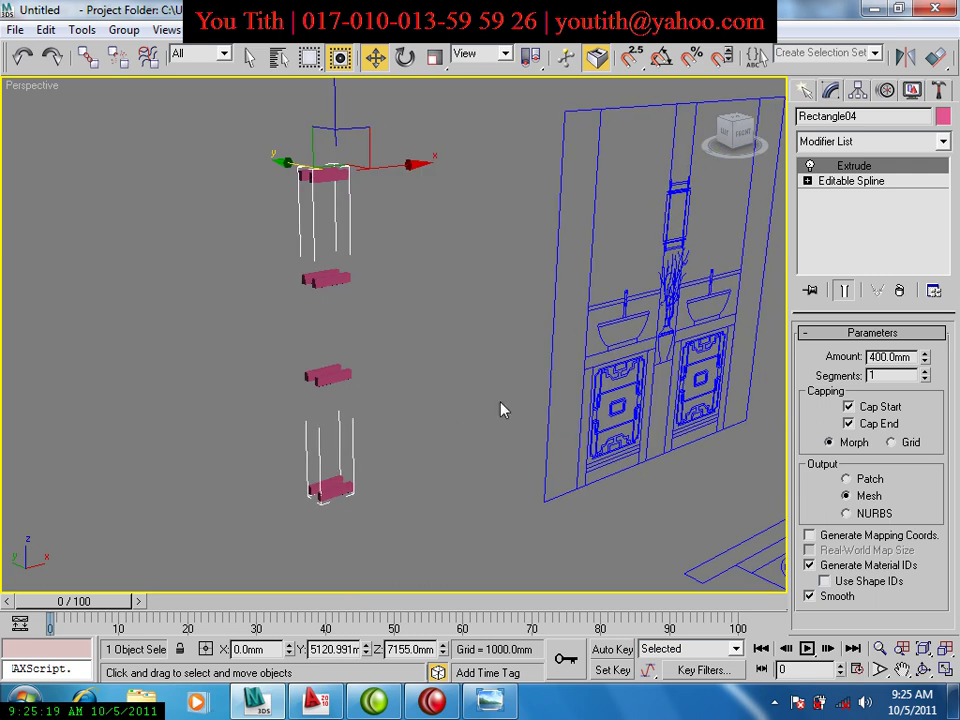
Set the Extrude Amount to 1500 mm and reselect the pink bars.
double_click(912, 357)
text(1500)
key(Return)
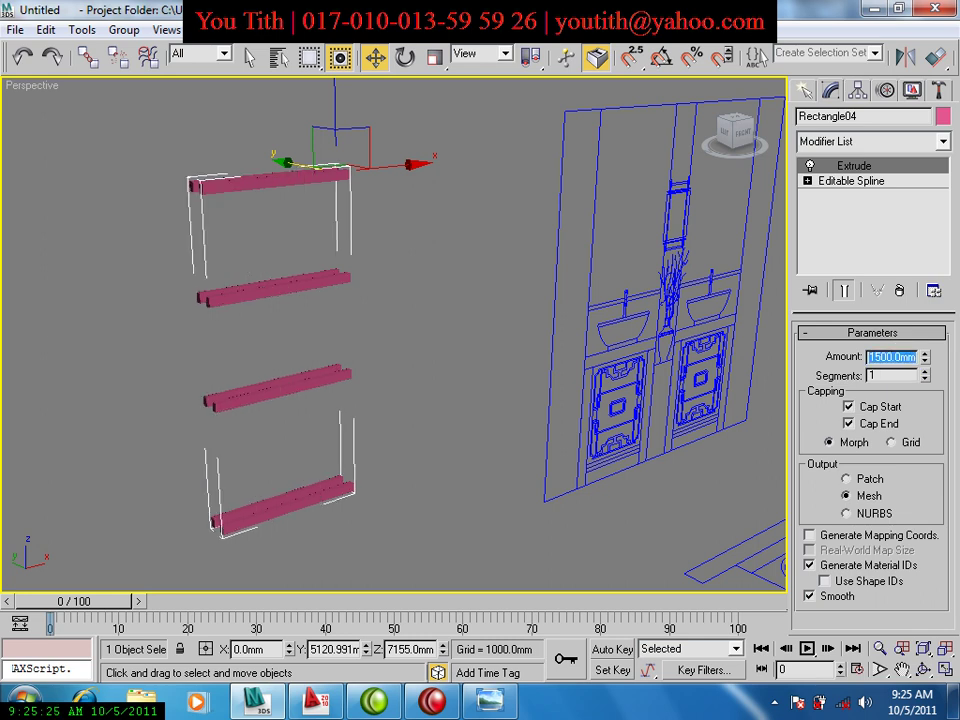
alt+middle_drag(394, 469, 424, 439)
click(377, 411)
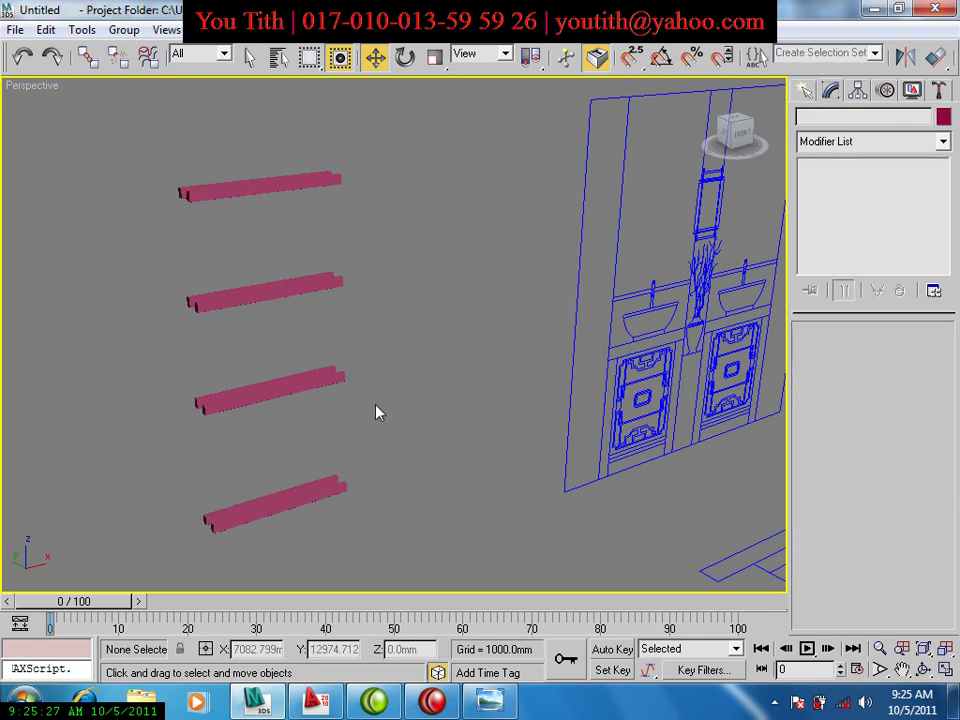
click(328, 381)
Frame the pink bars in the Front view and move them right into the vanity drawing.
key(f)
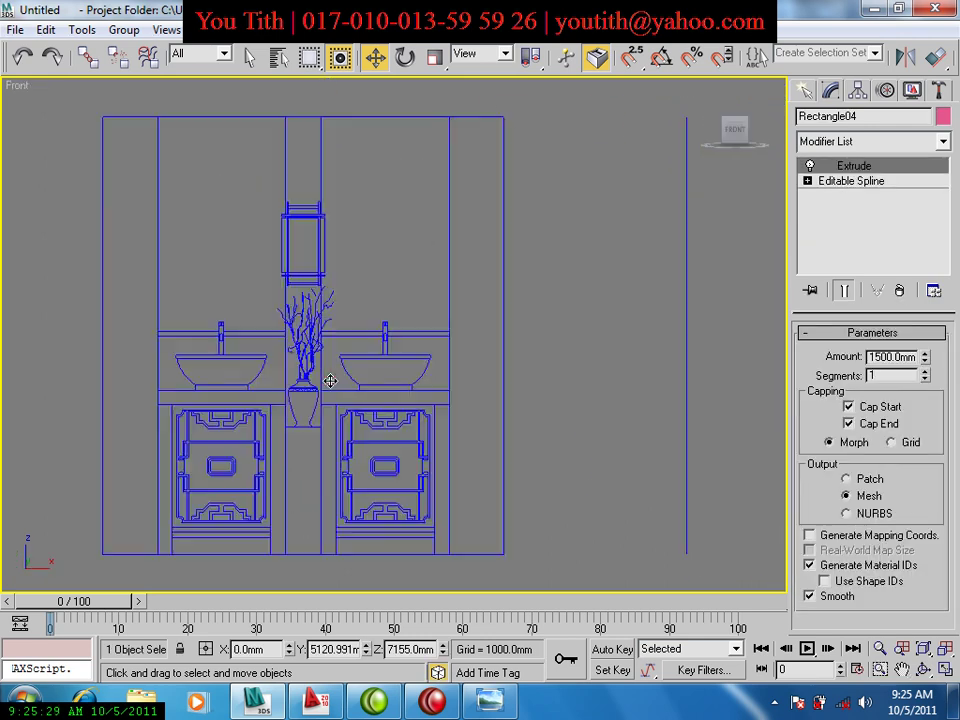
key(z)
scroll(330, 383, down, 4)
scroll(328, 381, down, 2)
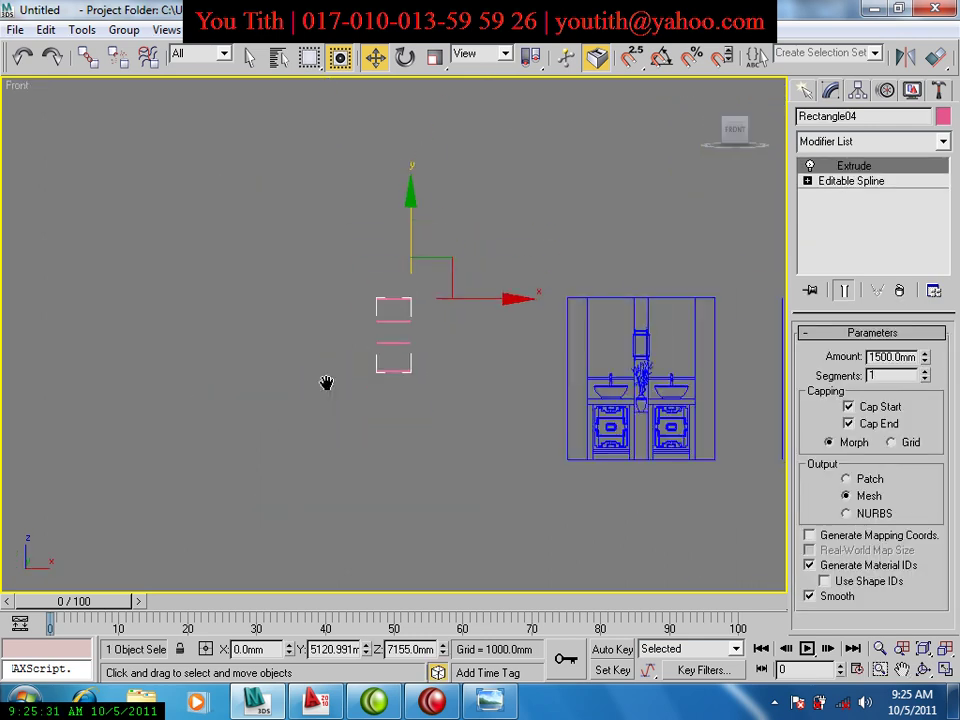
scroll(328, 381, down, 1)
drag(434, 312, 590, 312)
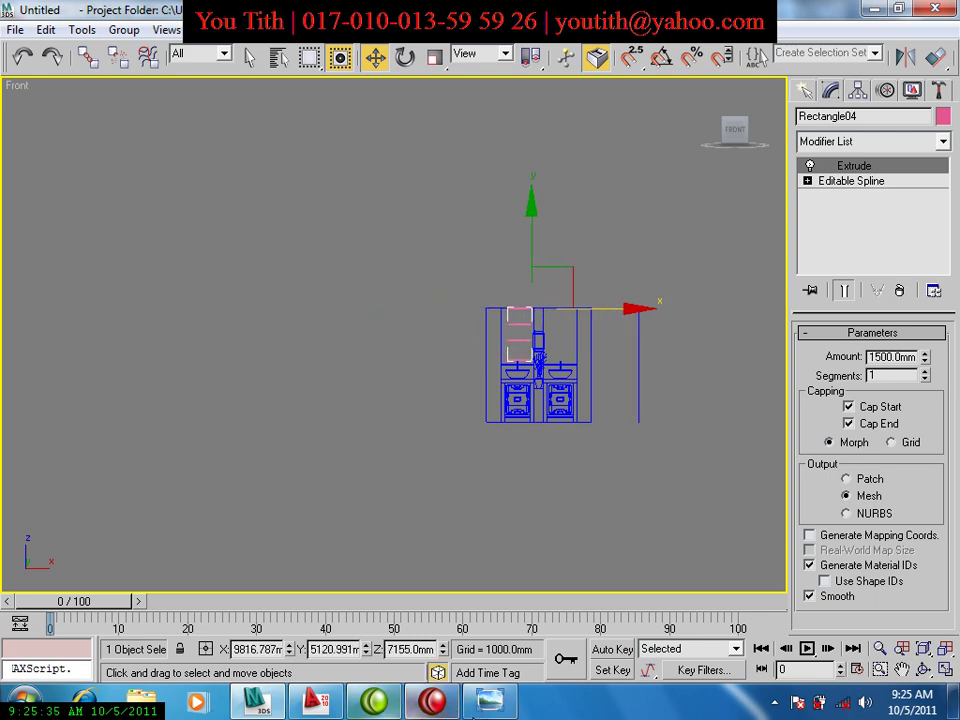
Compare with the render and reframe the Front view on the shelves and sinks.
key(alt+Tab)
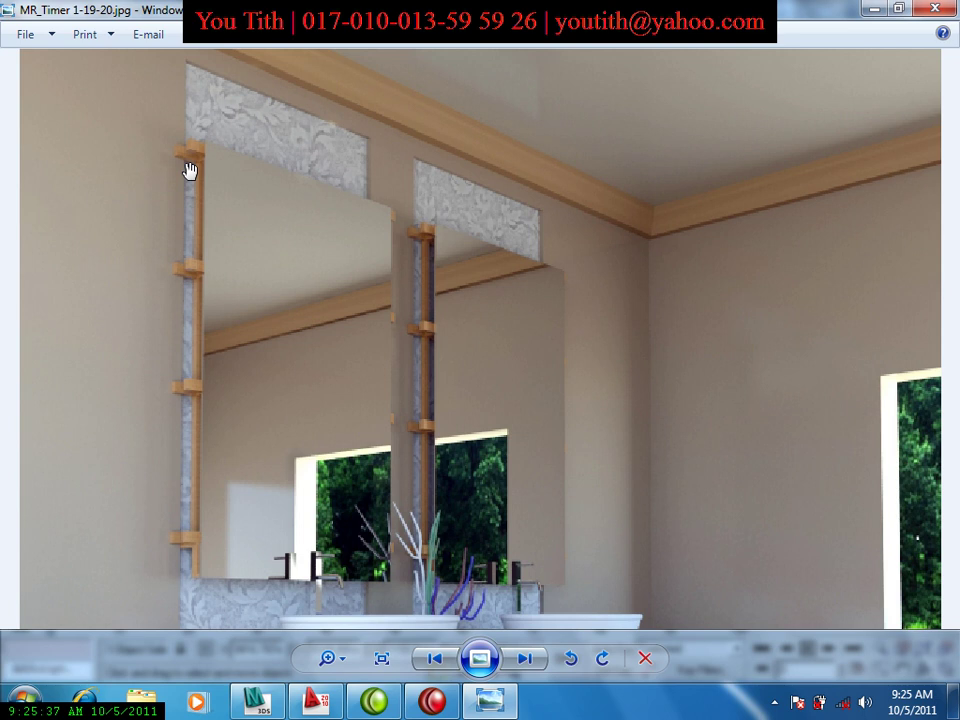
click(262, 703)
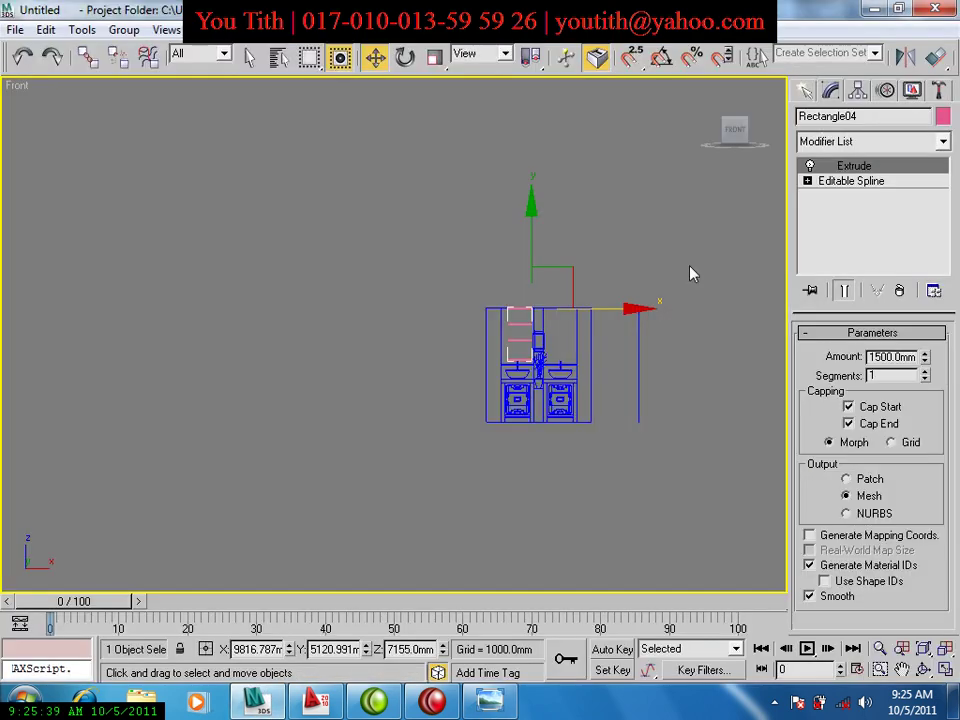
scroll(502, 356, up, 3)
scroll(523, 386, up, 2)
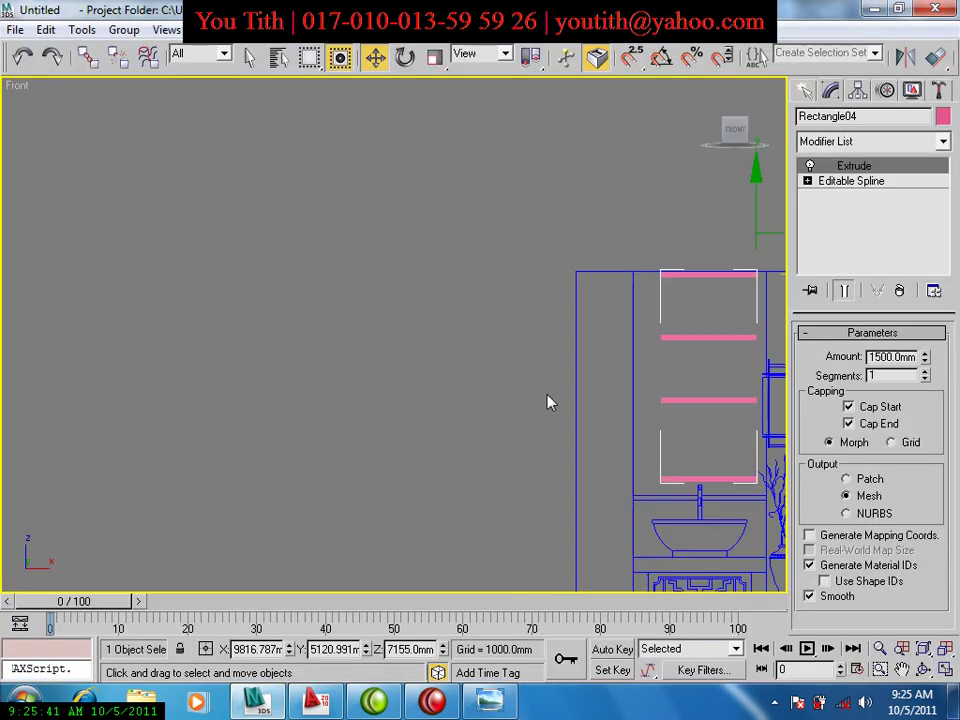
middle_drag(549, 400, 297, 362)
middle_drag(468, 408, 433, 386)
scroll(422, 388, up, 2)
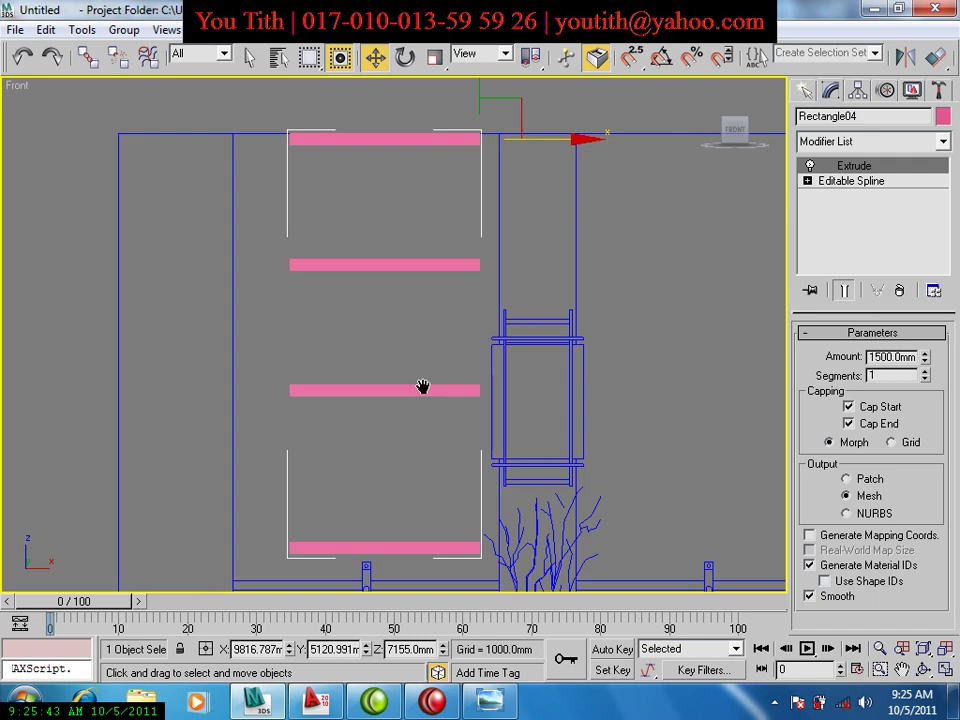
scroll(426, 386, down, 2)
scroll(426, 380, up, 2)
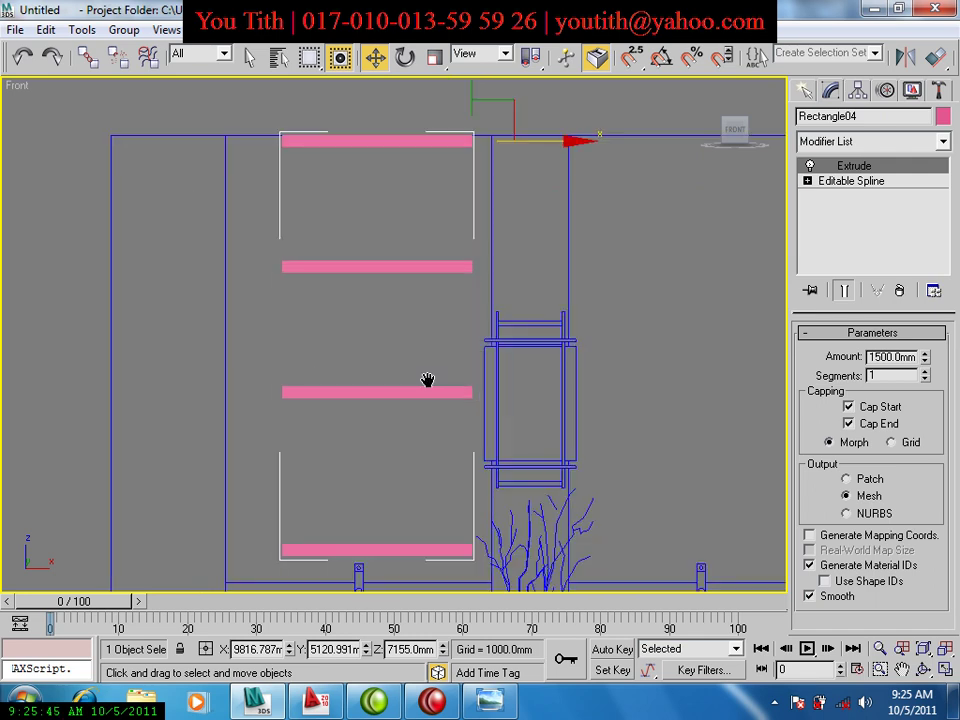
middle_drag(427, 380, 423, 393)
Zoom in on the top shelf and snap the bars onto the post corner.
middle_drag(428, 348, 482, 208)
scroll(482, 208, up, 3)
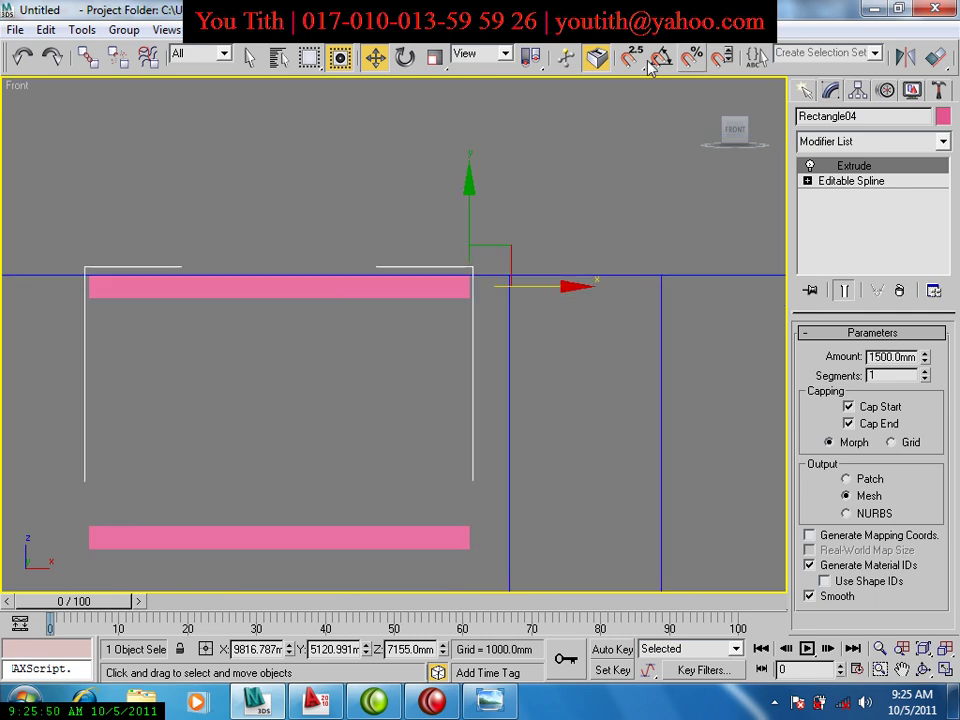
scroll(459, 303, up, 2)
middle_drag(467, 309, 370, 372)
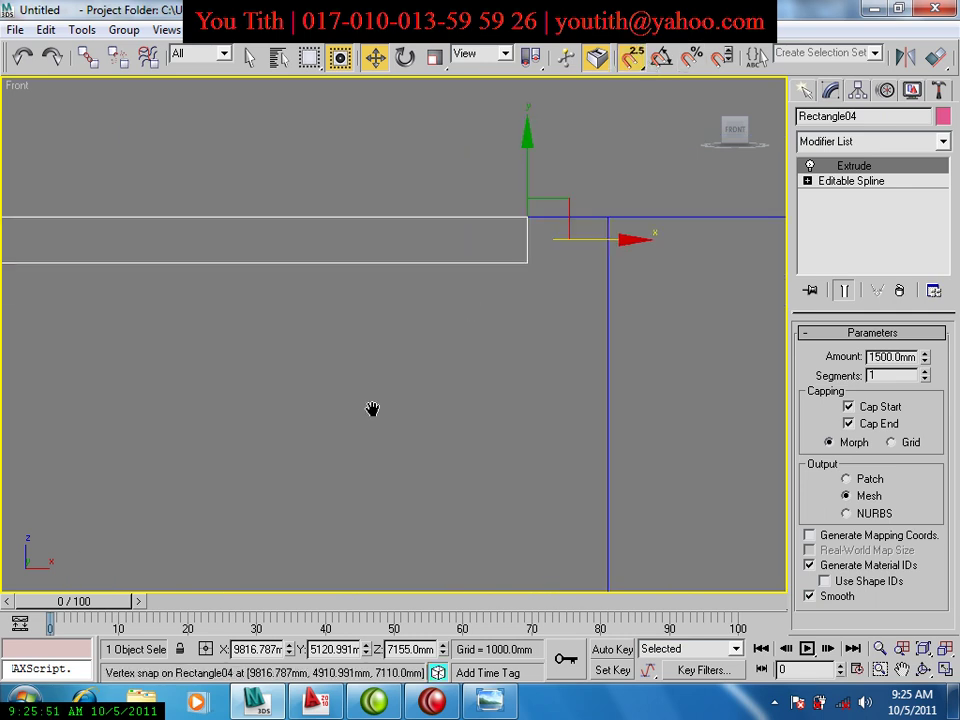
drag(370, 372, 456, 378)
Drag the Extrude Amount spinner to lengthen the bars leftward.
scroll(465, 390, down, 3)
scroll(508, 356, down, 2)
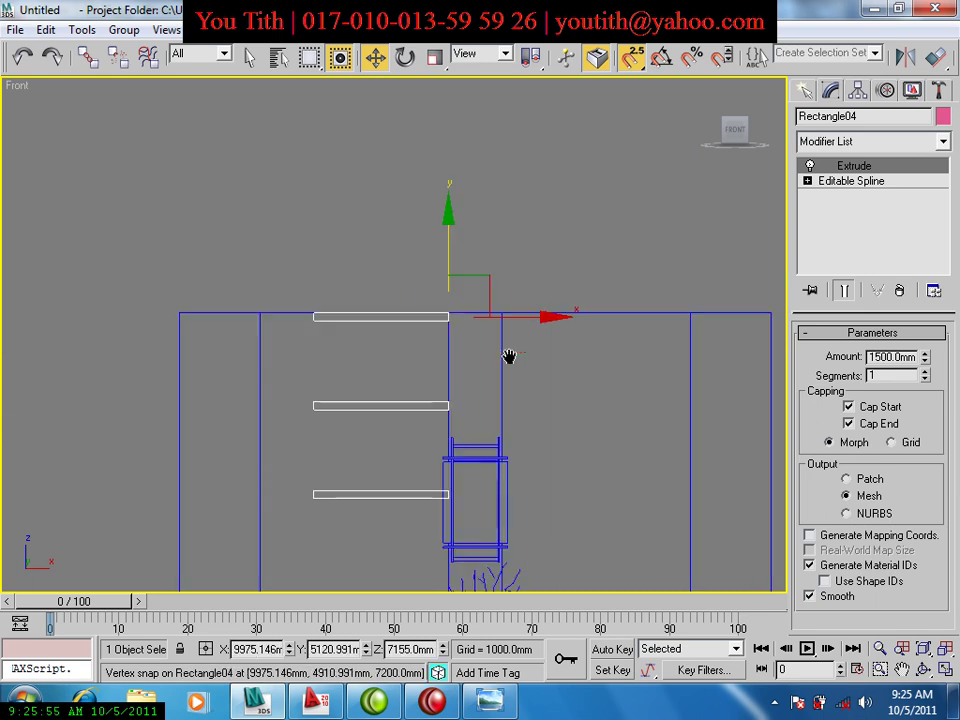
drag(927, 358, 930, 292)
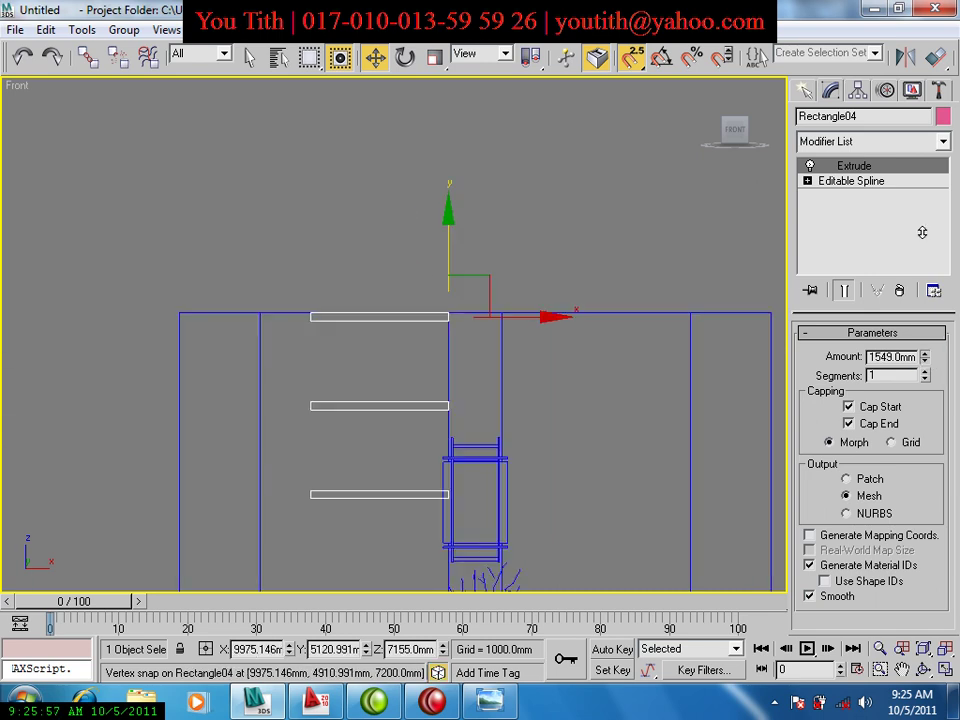
drag(910, 38, 890, 416)
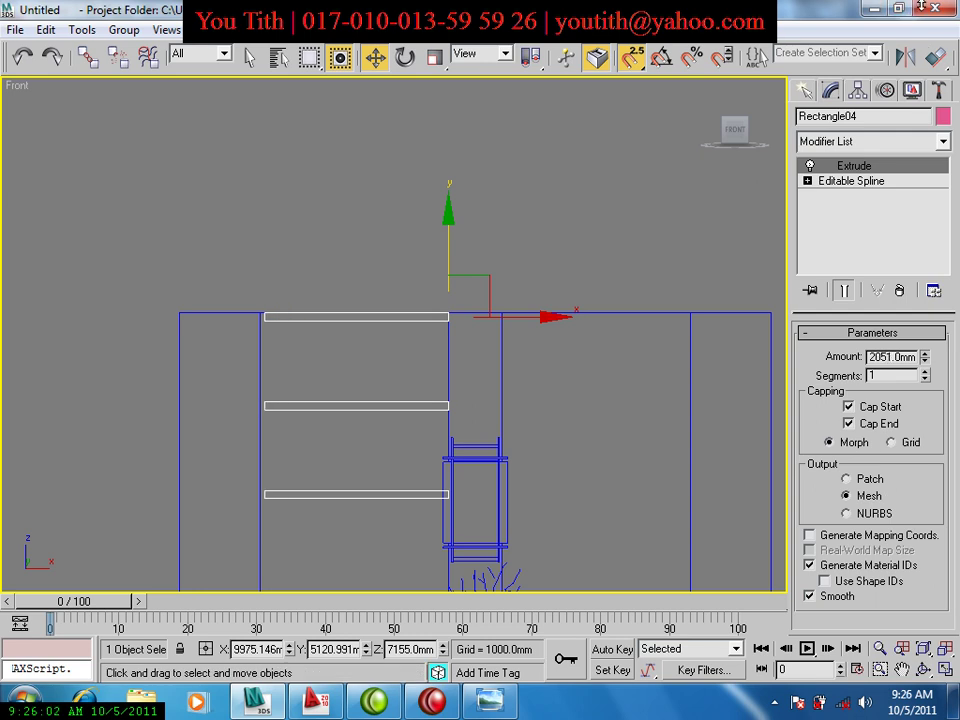
drag(928, 52, 918, 648)
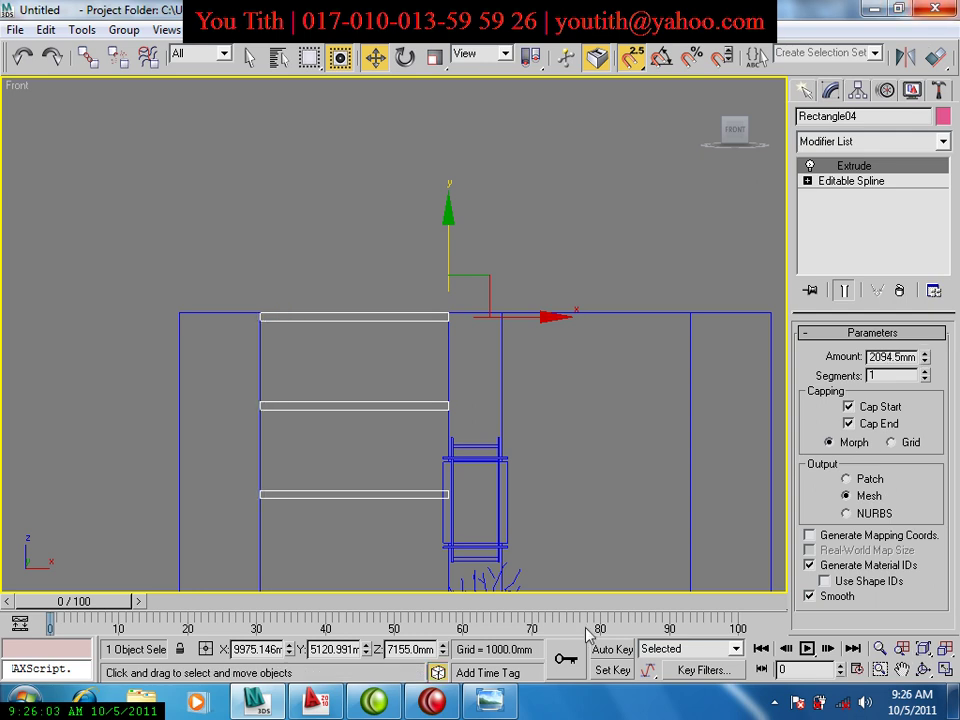
After checking the render, set the extrusion Amount to 2100 mm.
click(487, 700)
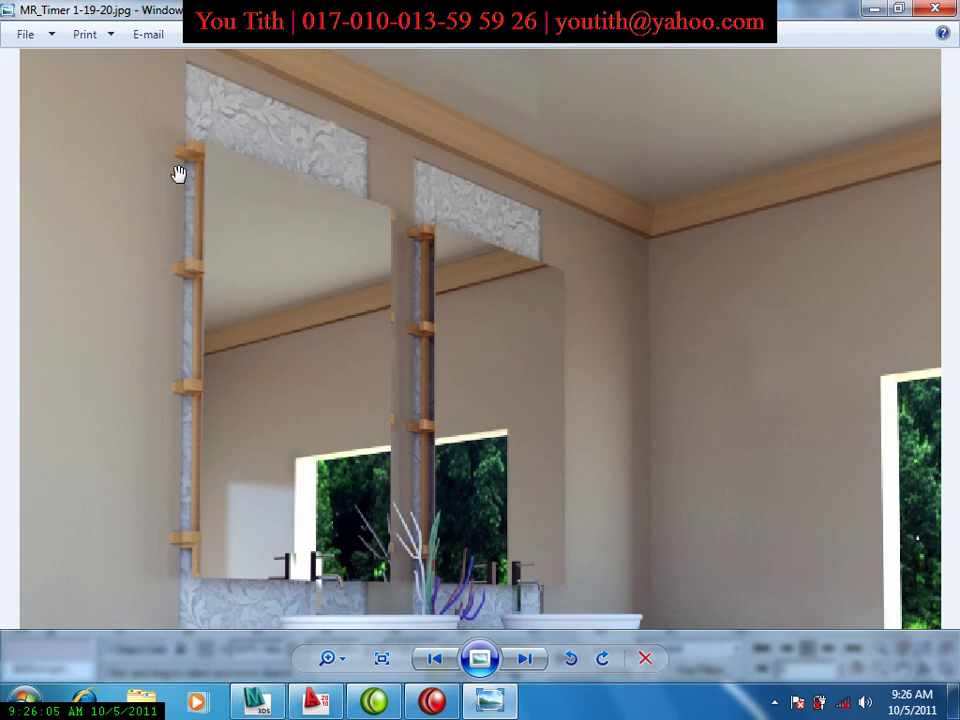
click(257, 700)
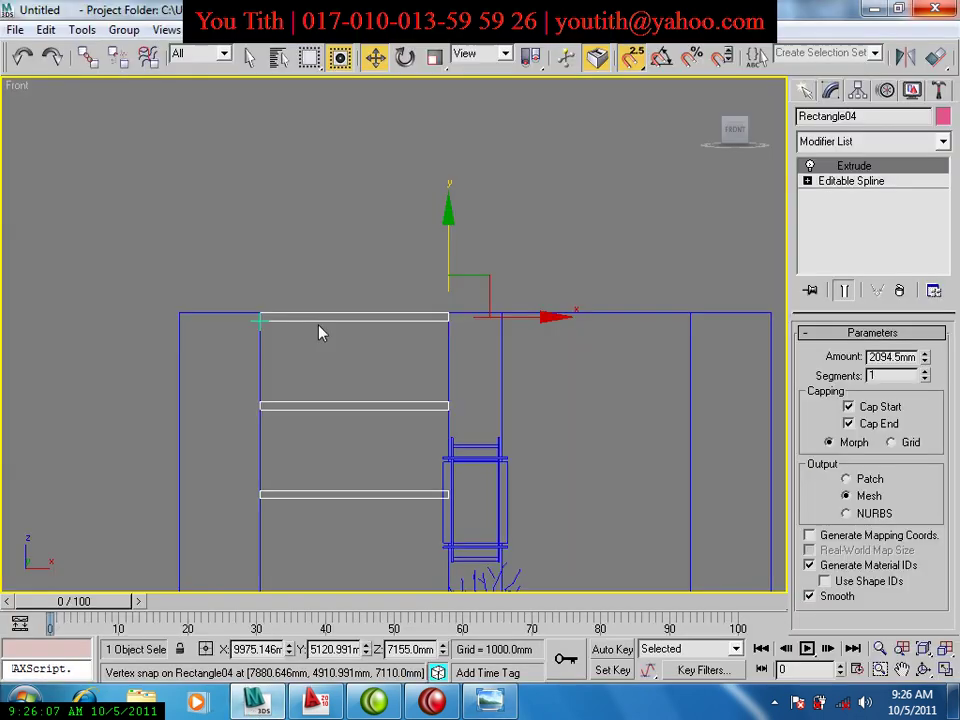
scroll(281, 358, up, 3)
scroll(328, 349, up, 2)
middle_drag(476, 343, 445, 336)
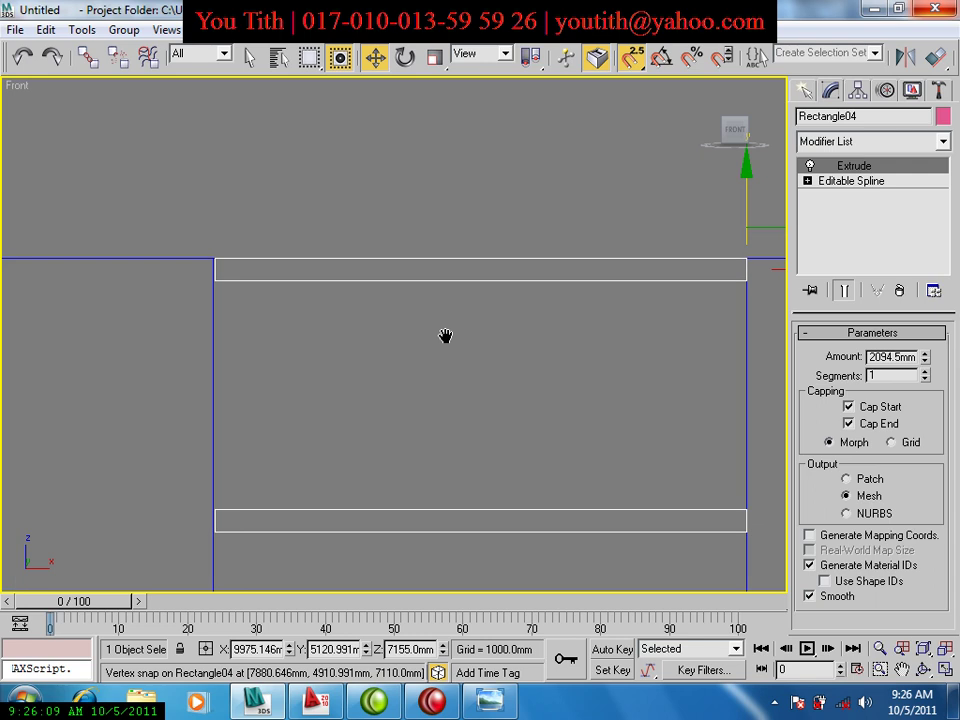
double_click(902, 360)
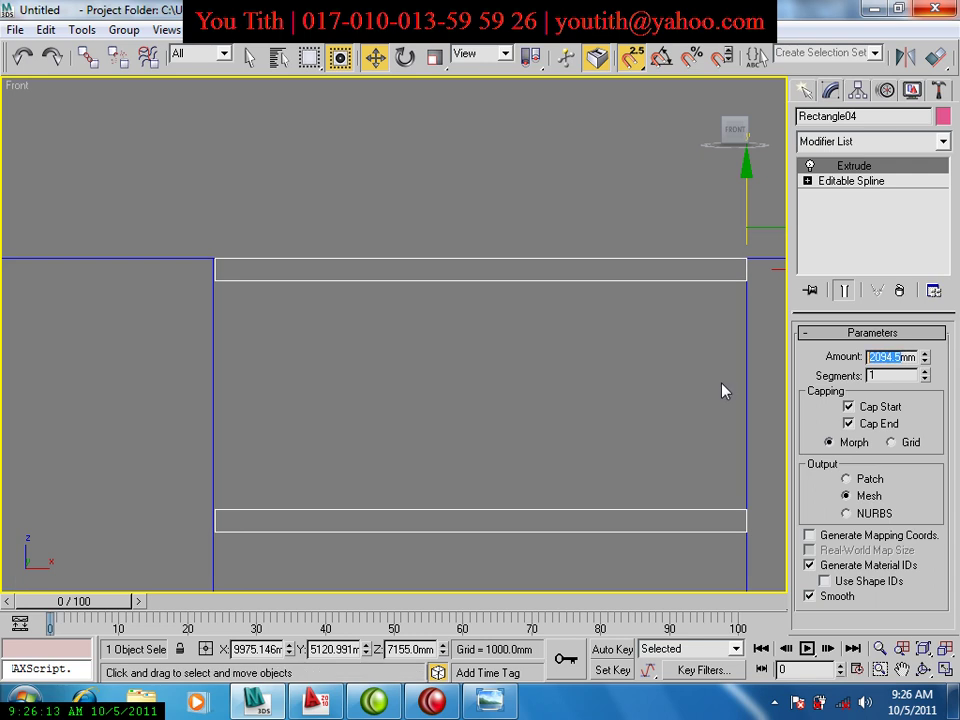
text(21)
text(00)
key(Return)
Compare with the render again and settle the extrusion Amount at 2300 mm.
middle_drag(658, 467, 609, 399)
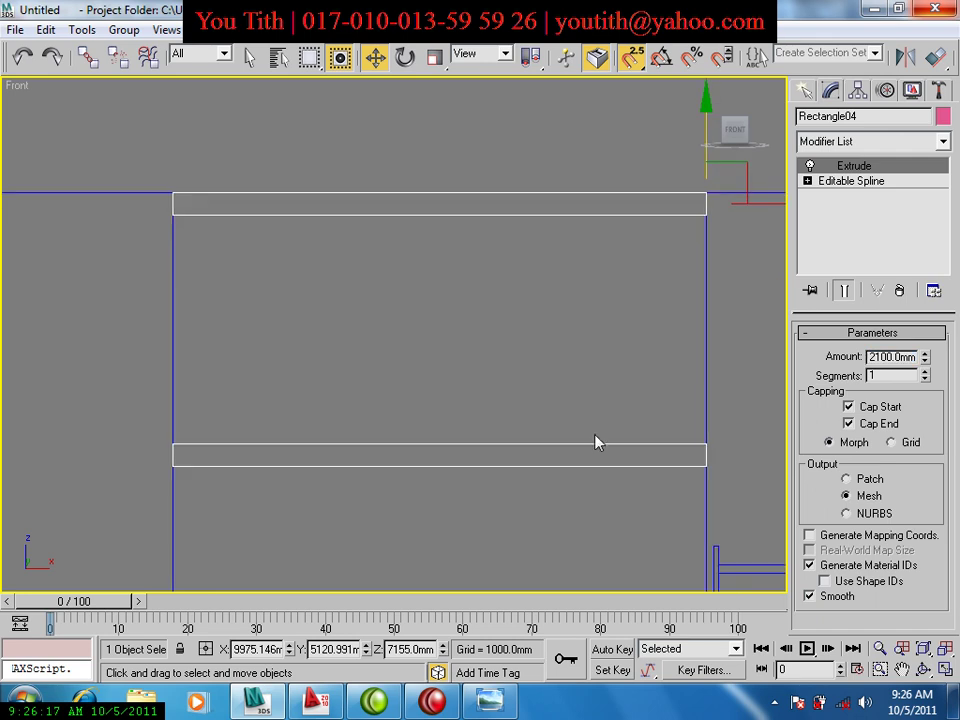
scroll(596, 441, down, 2)
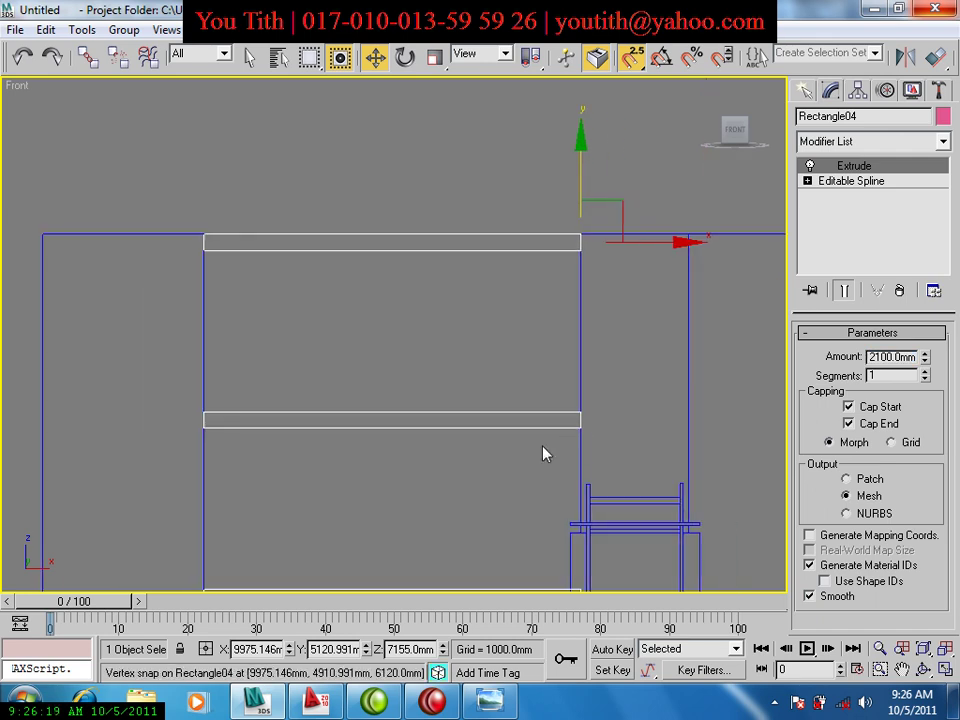
click(472, 698)
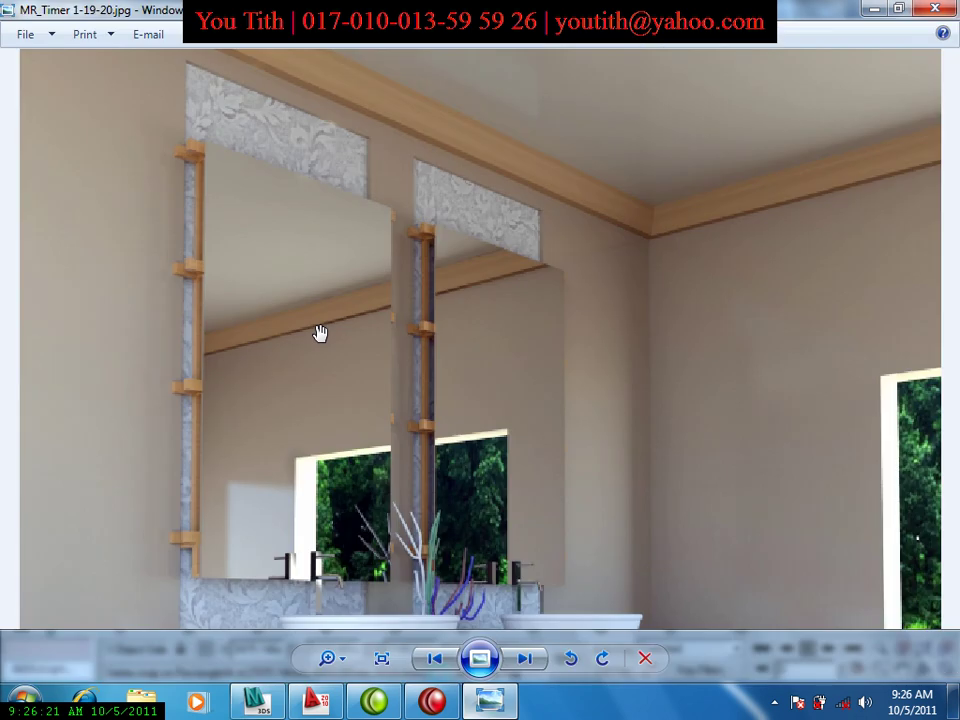
key(alt+Tab)
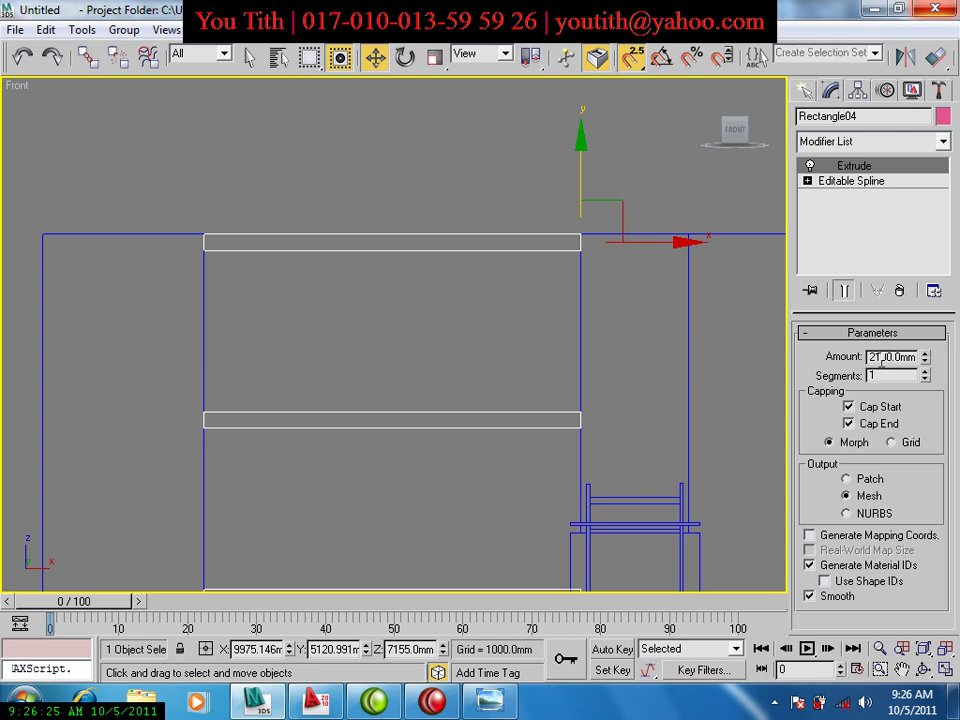
text(2300)
key(Return)
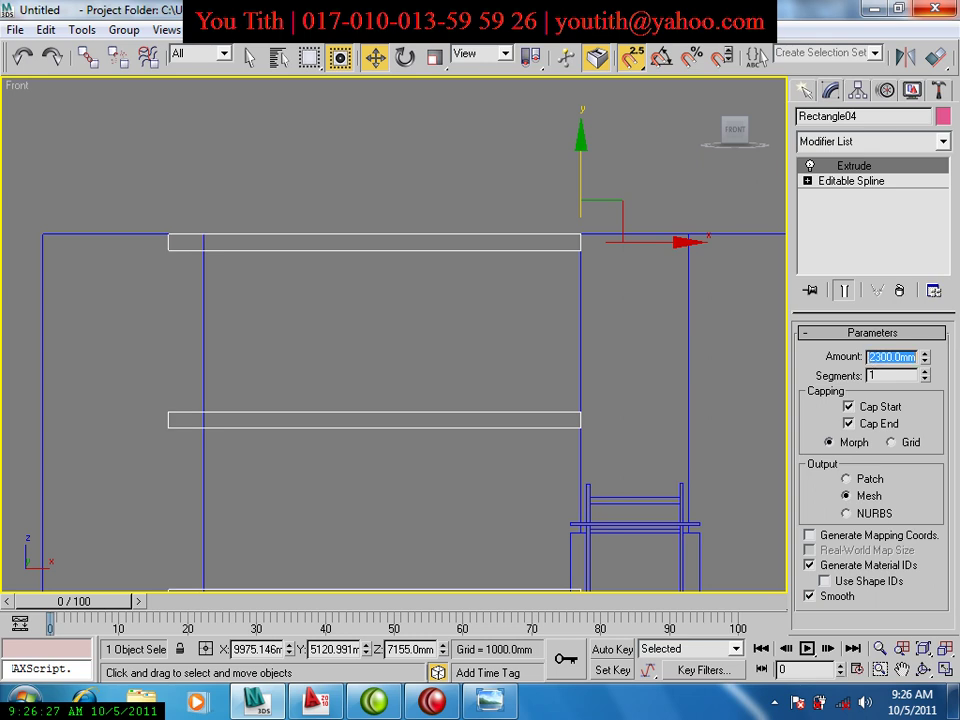
scroll(493, 274, down, 4)
mouse_move(461, 266)
middle_down()
mouse_move(450, 321)
mouse_move(419, 328)
middle_up()
scroll(419, 328, up, 2)
Shift the shelf bars 100 mm along X with Move Transform Type-In.
key(F12)
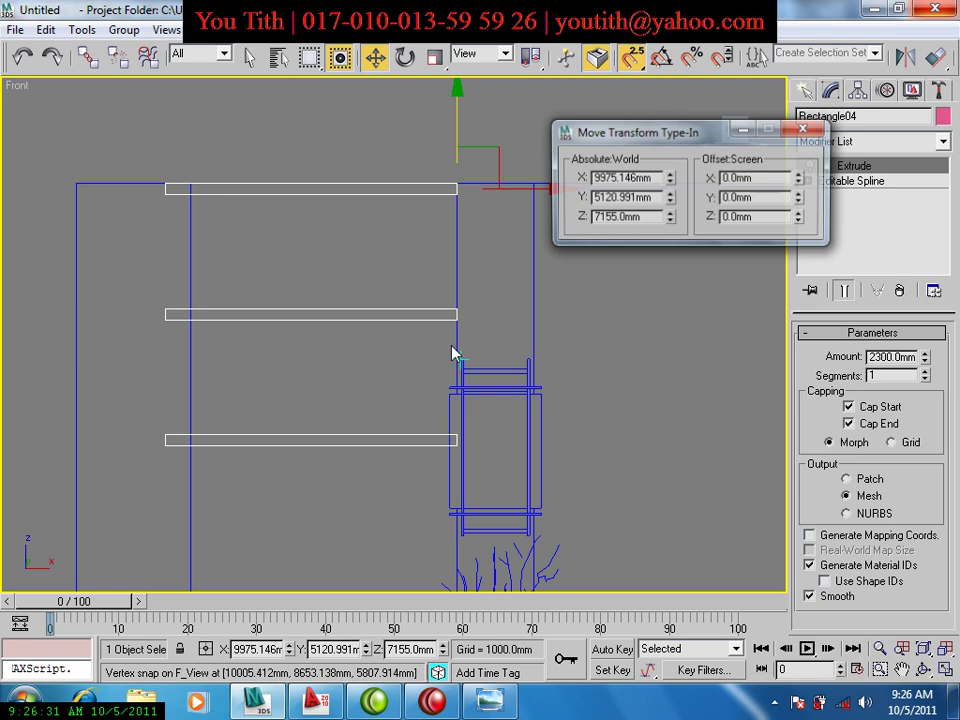
click(745, 180)
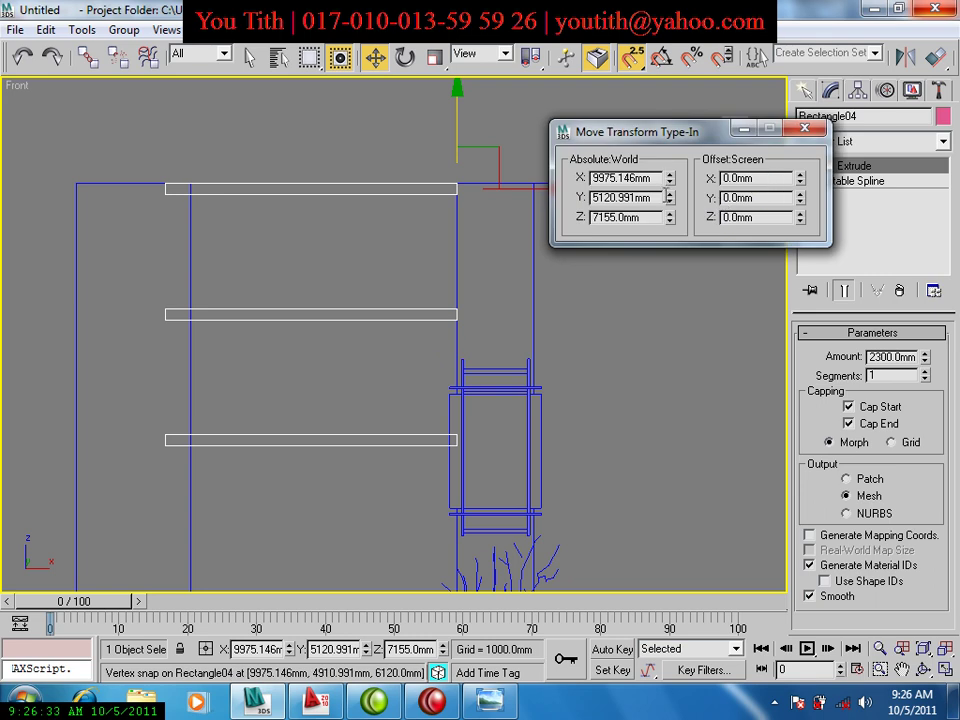
drag(685, 146, 669, 351)
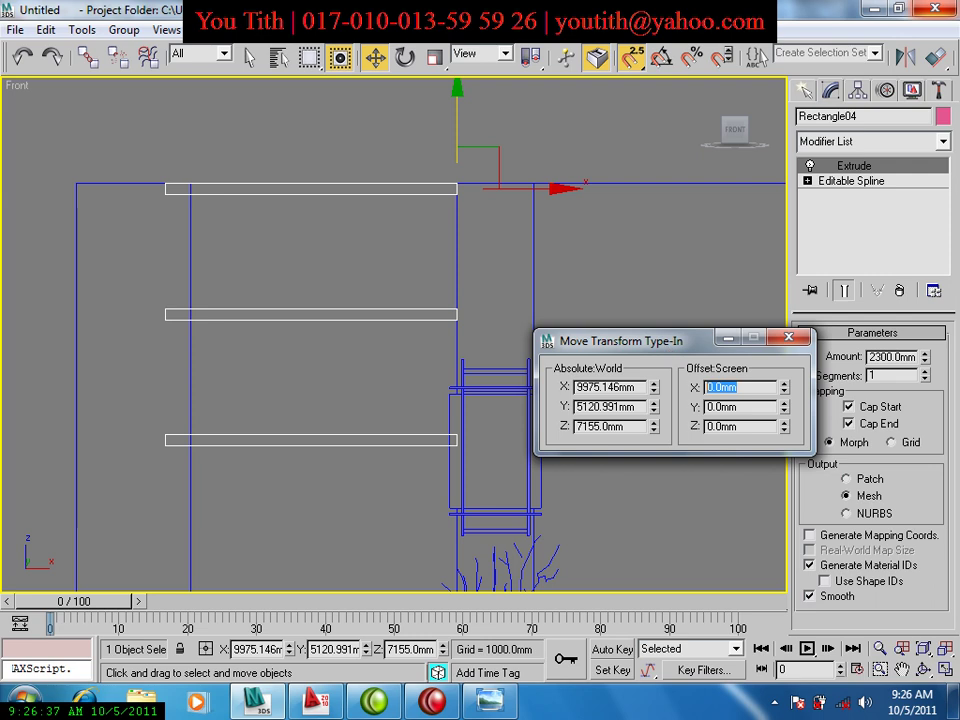
text(100)
key(Return)
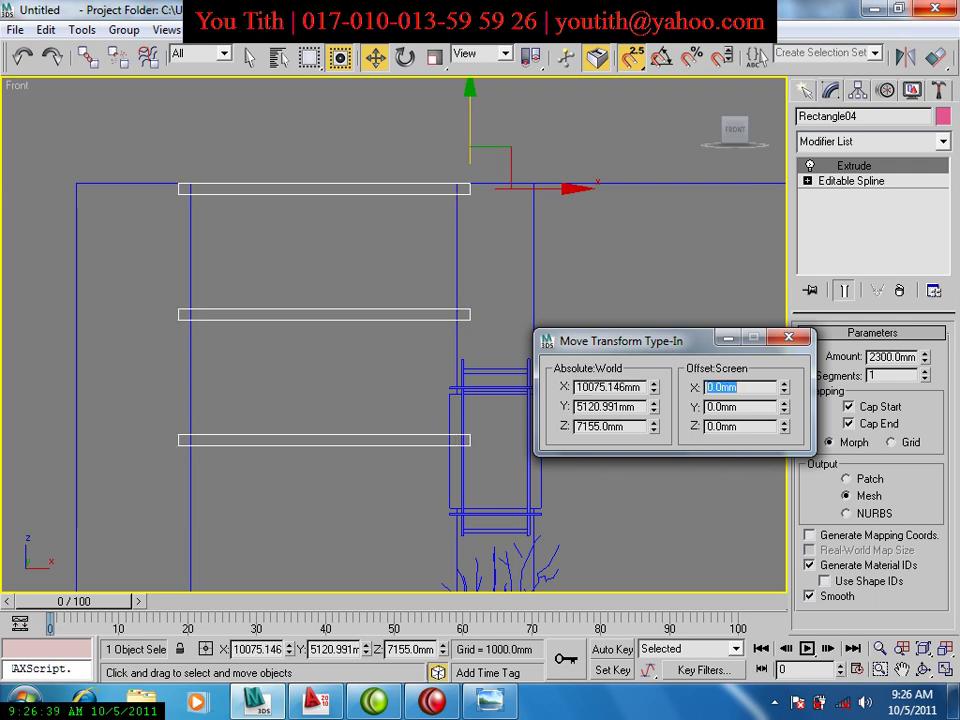
click(789, 337)
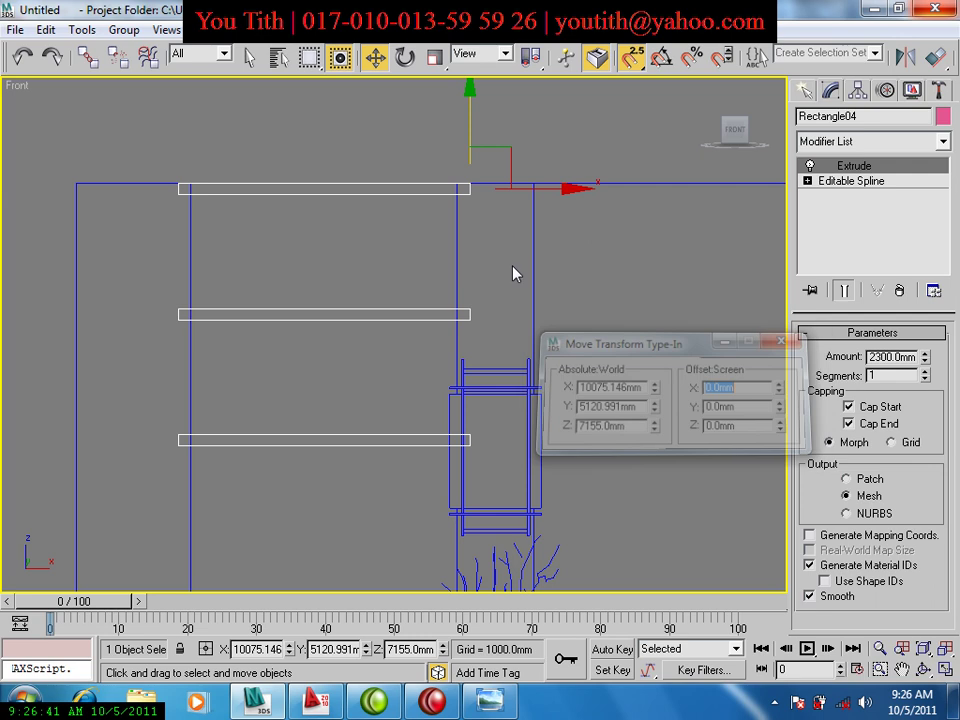
Zoom out over the sink wall, then frame the shelves in Perspective.
middle_drag(419, 193, 417, 100)
middle_drag(392, 306, 402, 342)
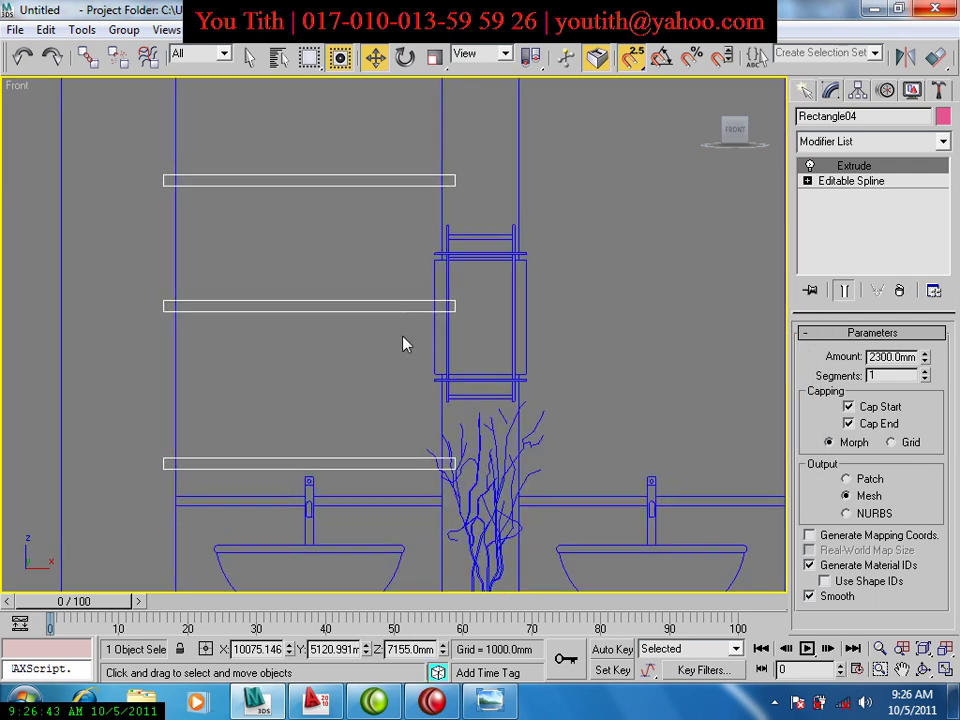
scroll(404, 345, down, 2)
key(p)
key(z)
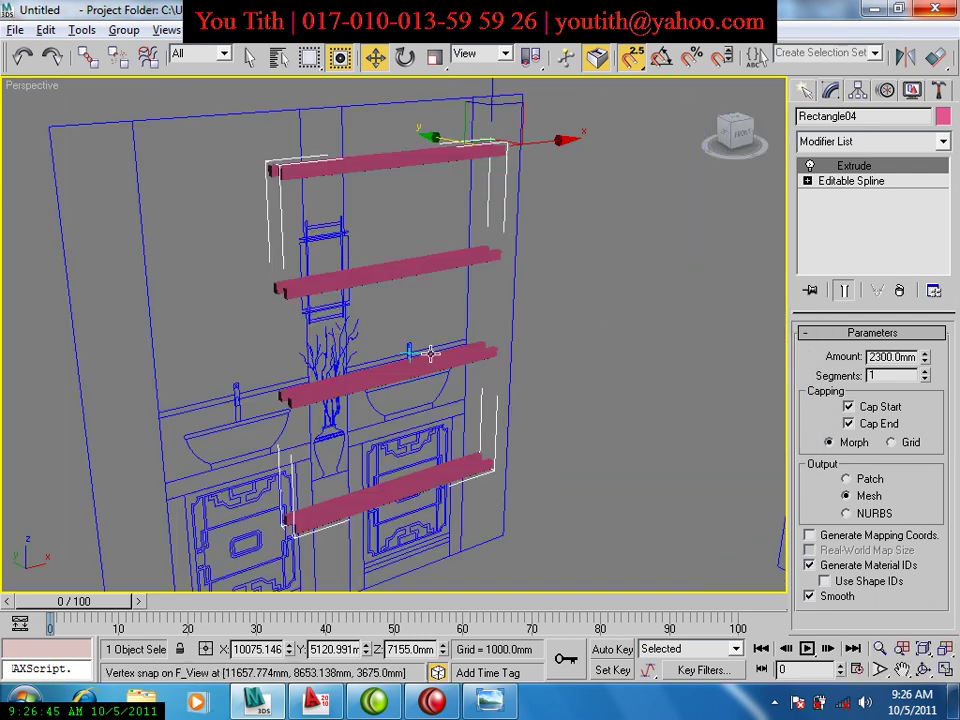
Compare with the render, inspect the shelves in the Left view, and deselect all.
key(alt+Tab)
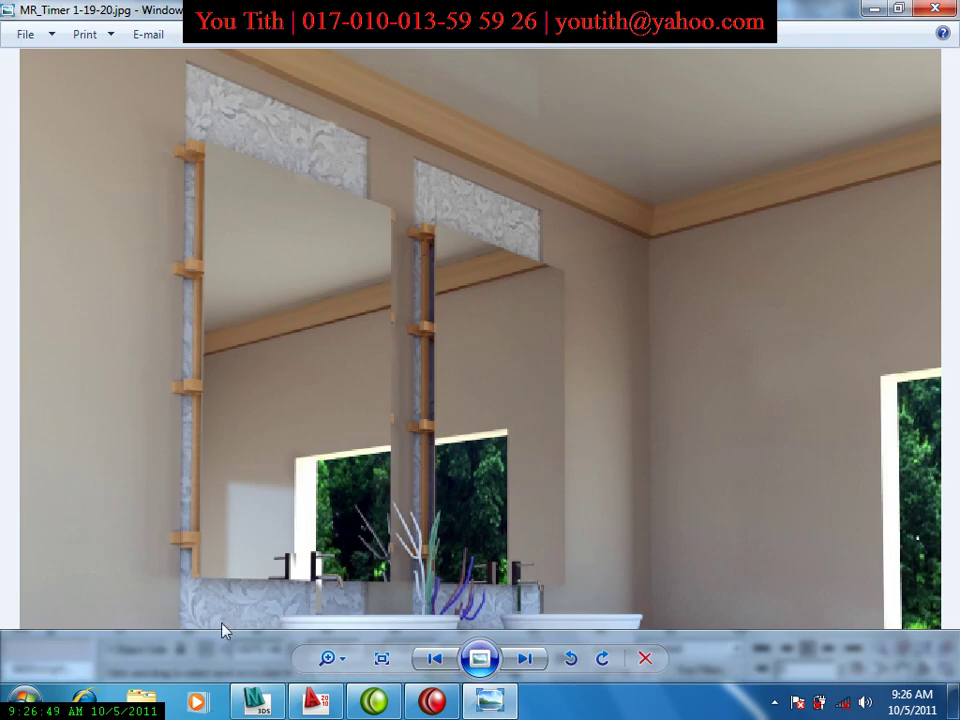
click(251, 712)
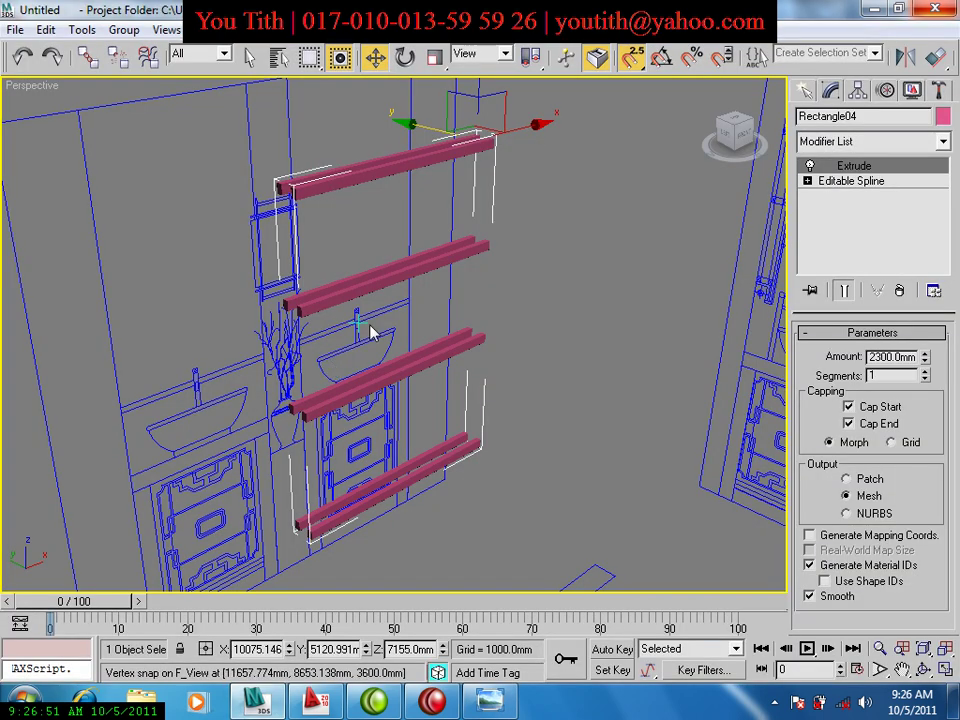
key(l)
key(z)
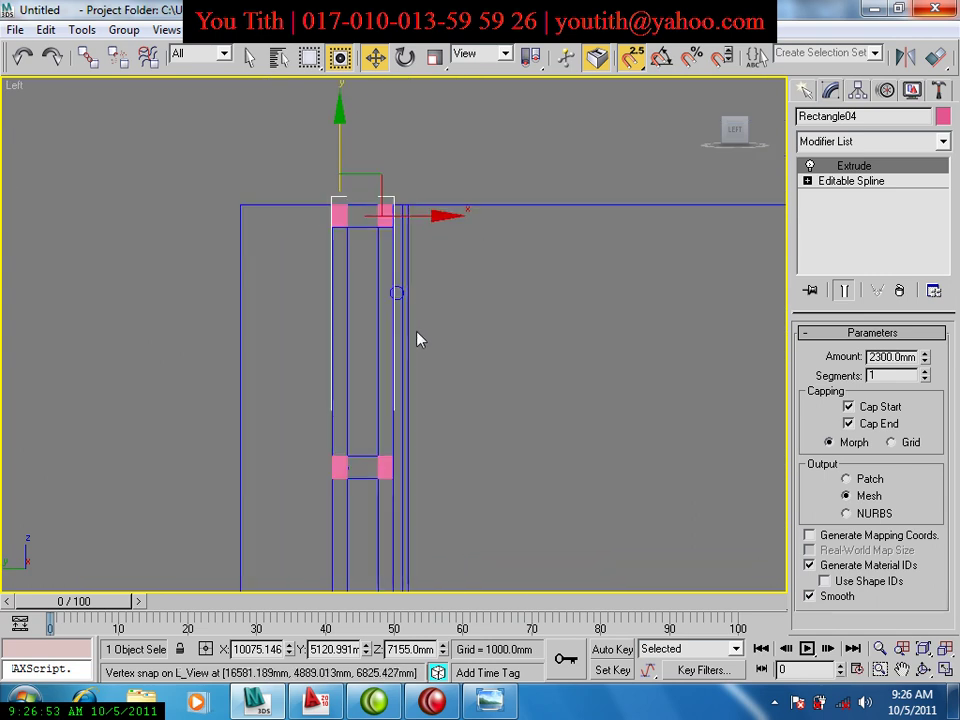
click(540, 290)
Draw a small rectangle between the top pink squares in the Left view.
middle_drag(545, 292, 545, 264)
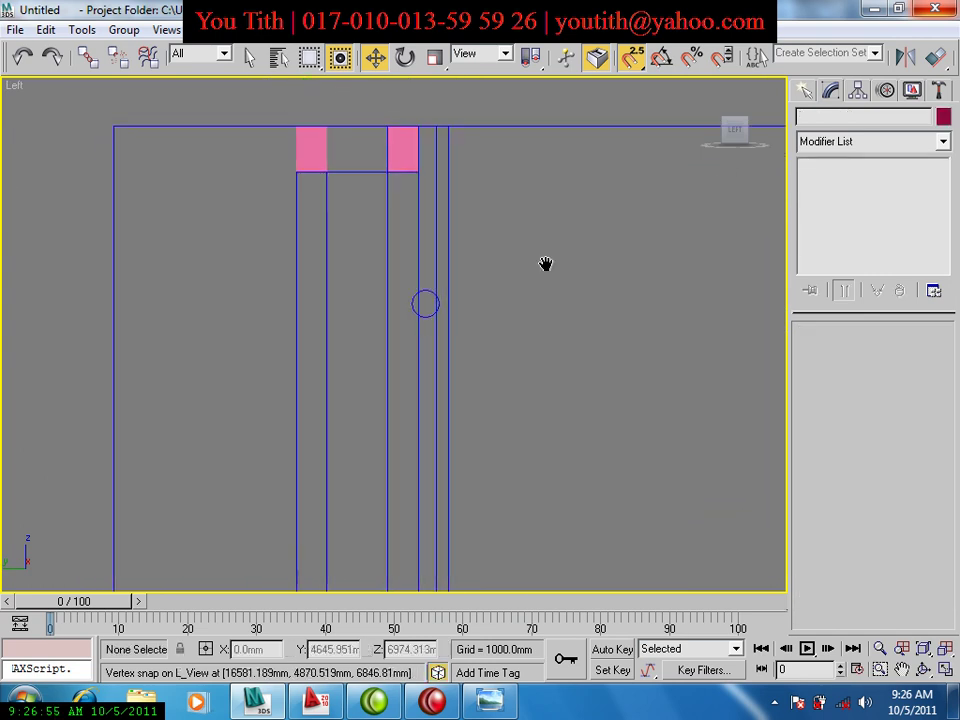
click(802, 90)
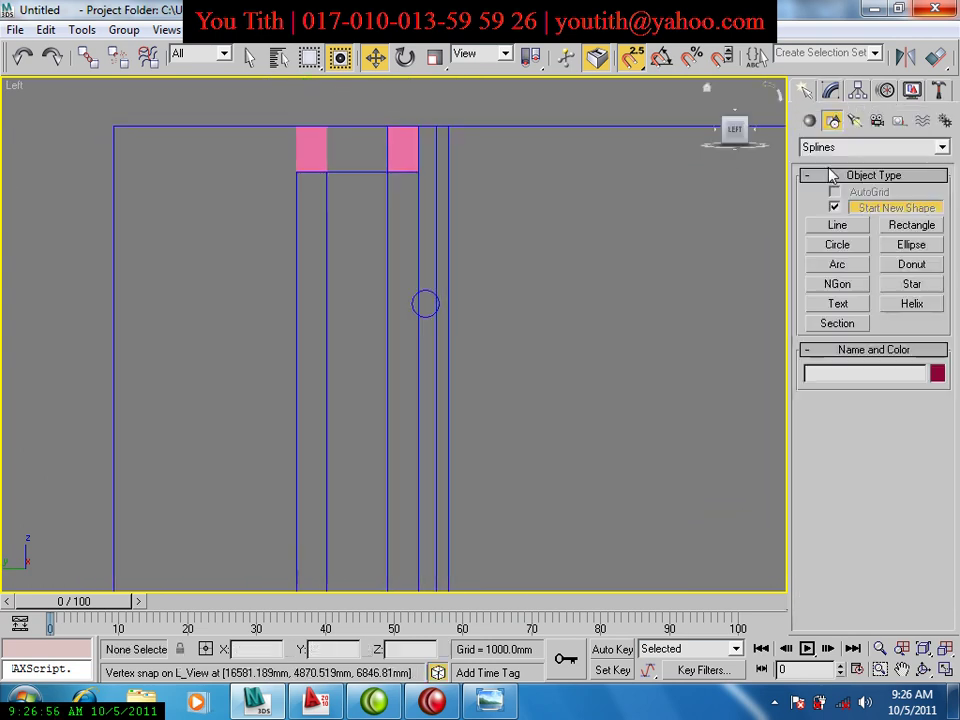
click(912, 226)
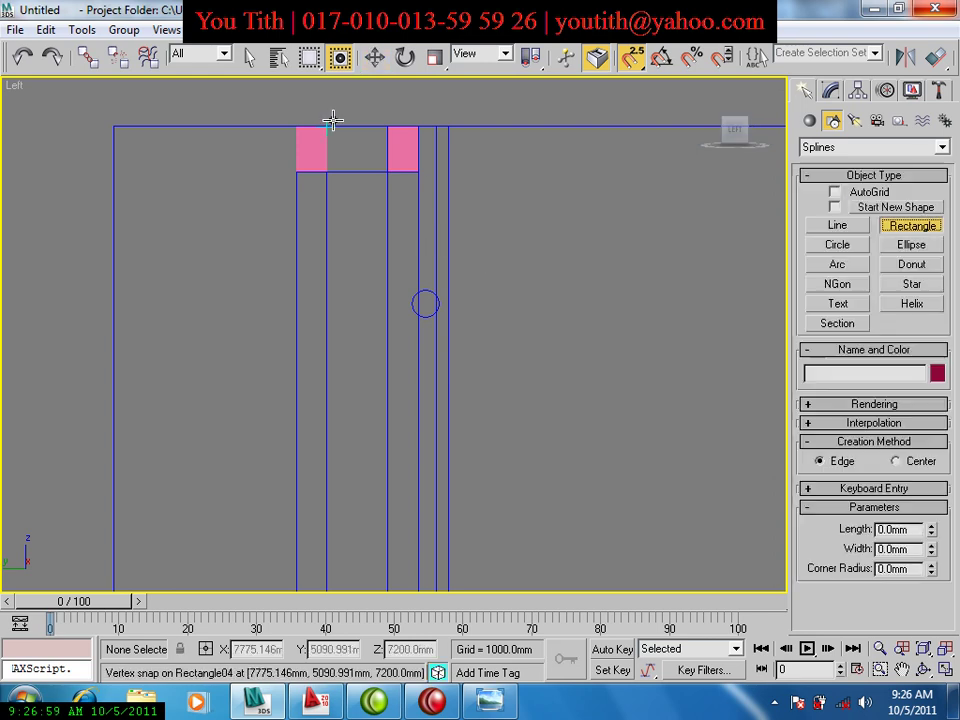
drag(327, 126, 388, 170)
scroll(353, 165, down, 2)
scroll(352, 195, down, 1)
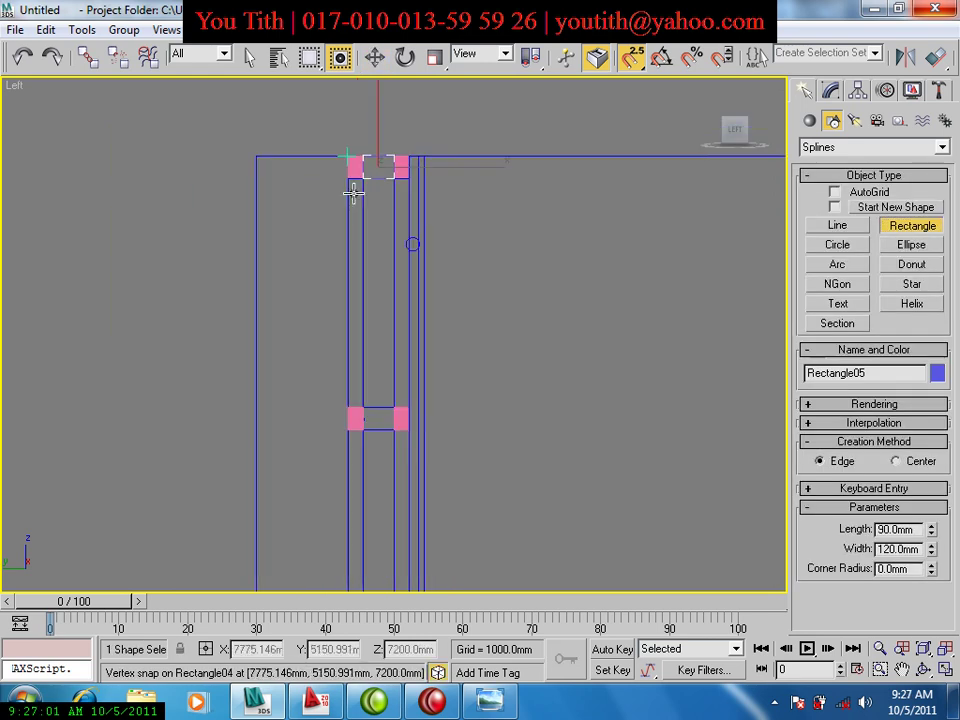
scroll(352, 195, up, 2)
Draw tall thin rectangles running down from the top pink squares toward the lower squares.
drag(332, 122, 379, 386)
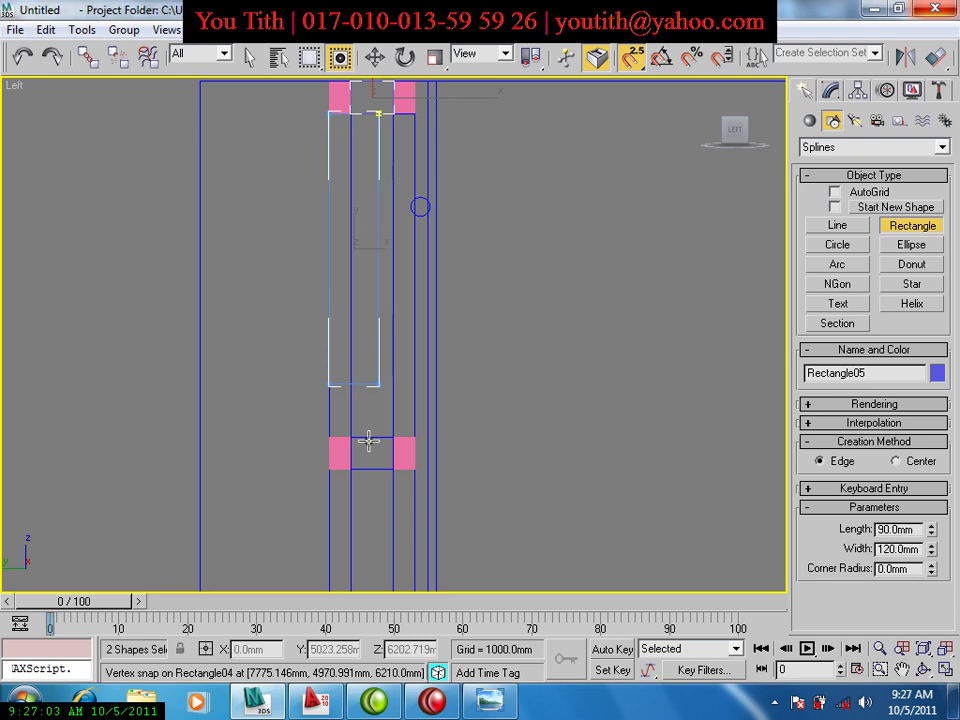
mouse_move(349, 443)
mouse_down()
mouse_move(392, 113)
mouse_move(414, 439)
mouse_up()
drag(351, 439, 391, 466)
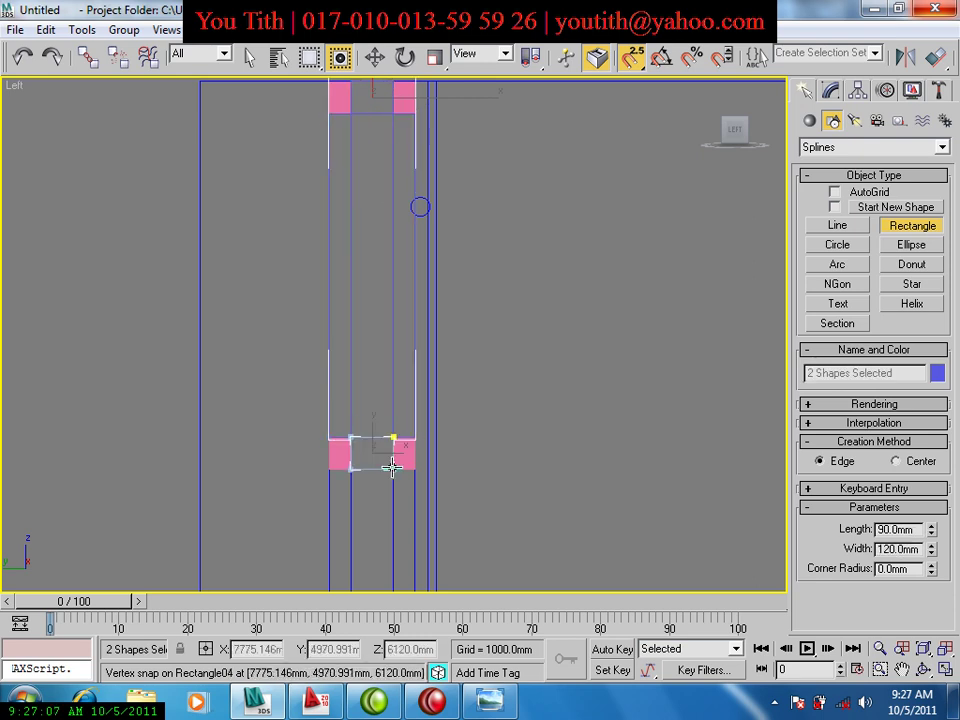
middle_drag(392, 466, 391, 281)
scroll(335, 193, down, 2)
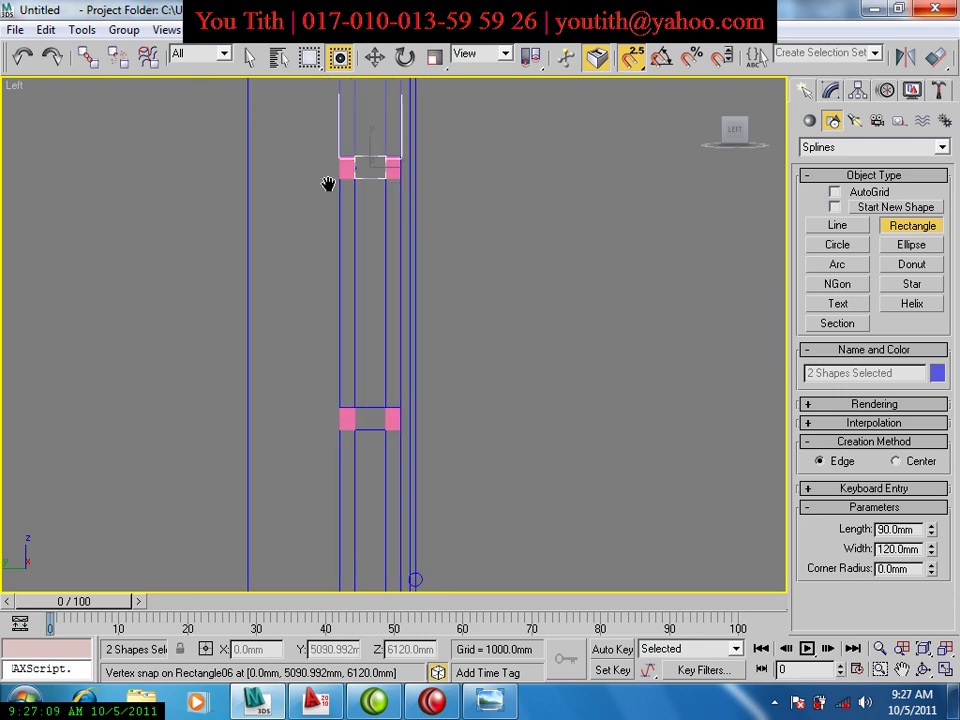
Add thin rectangles between and below the lower pink square groups, then select Rectangle05.
drag(343, 174, 354, 392)
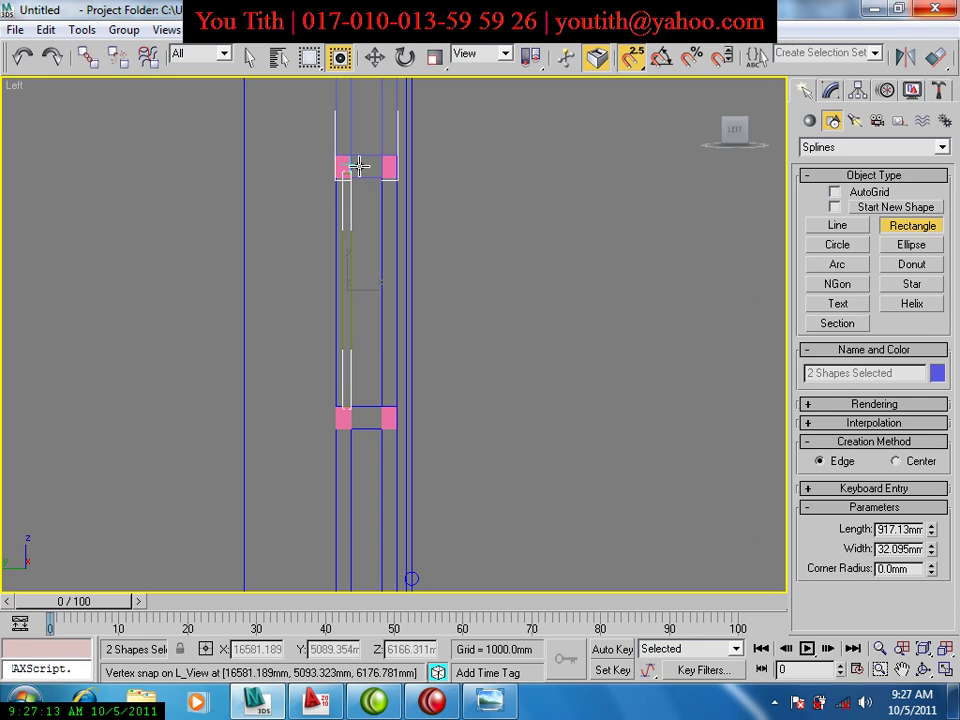
mouse_move(396, 178)
mouse_down()
mouse_move(397, 406)
mouse_move(386, 441)
mouse_up()
middle_drag(386, 441, 386, 205)
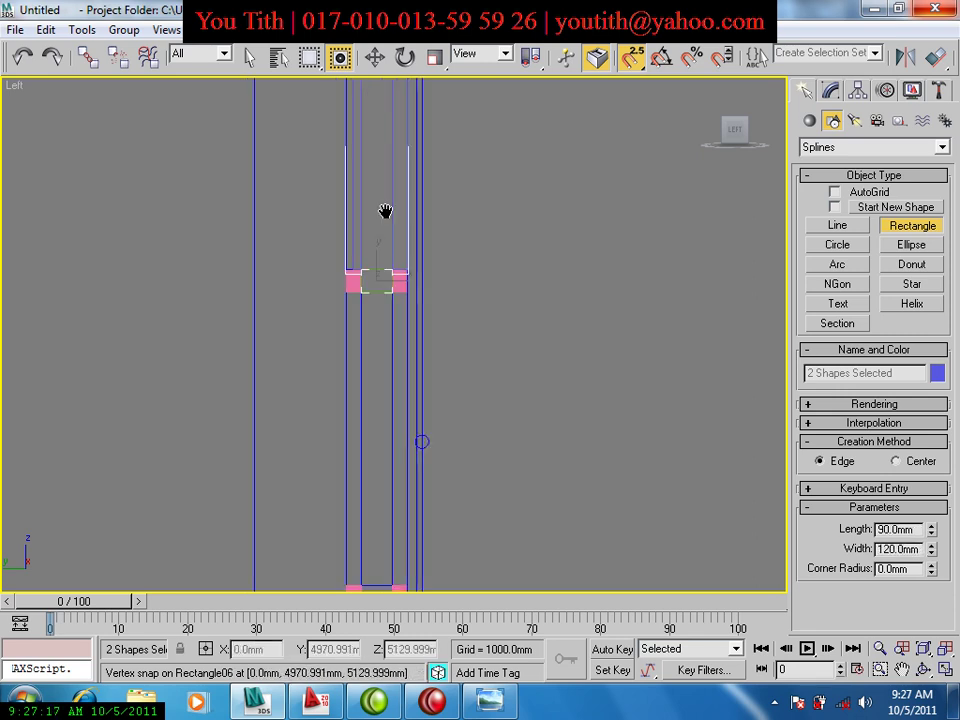
drag(332, 195, 350, 470)
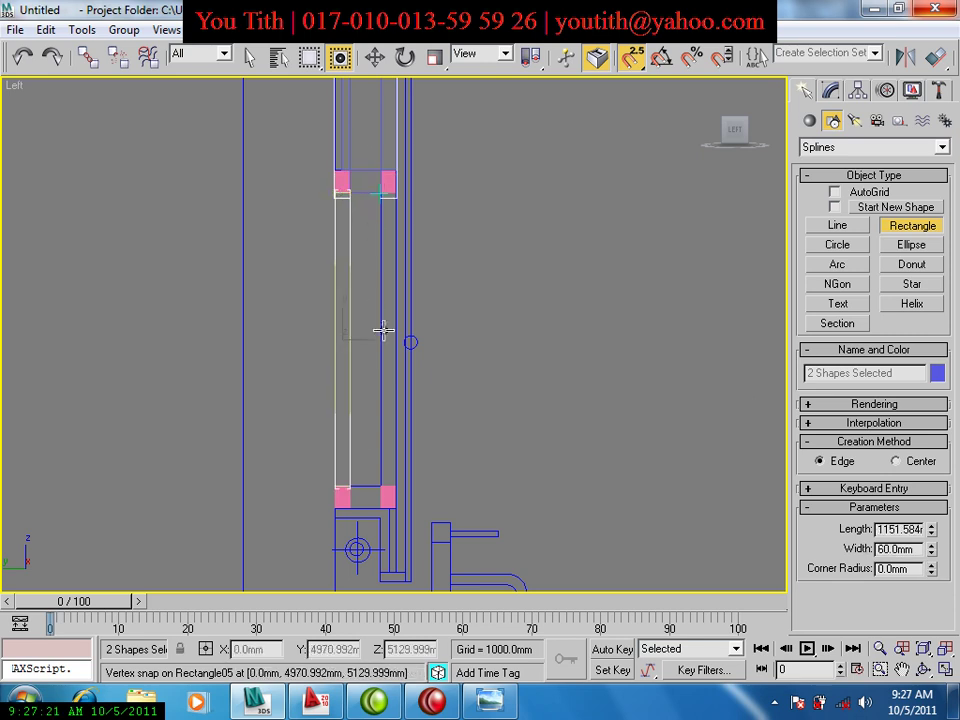
mouse_move(395, 192)
mouse_down()
mouse_move(392, 484)
mouse_move(380, 507)
mouse_up()
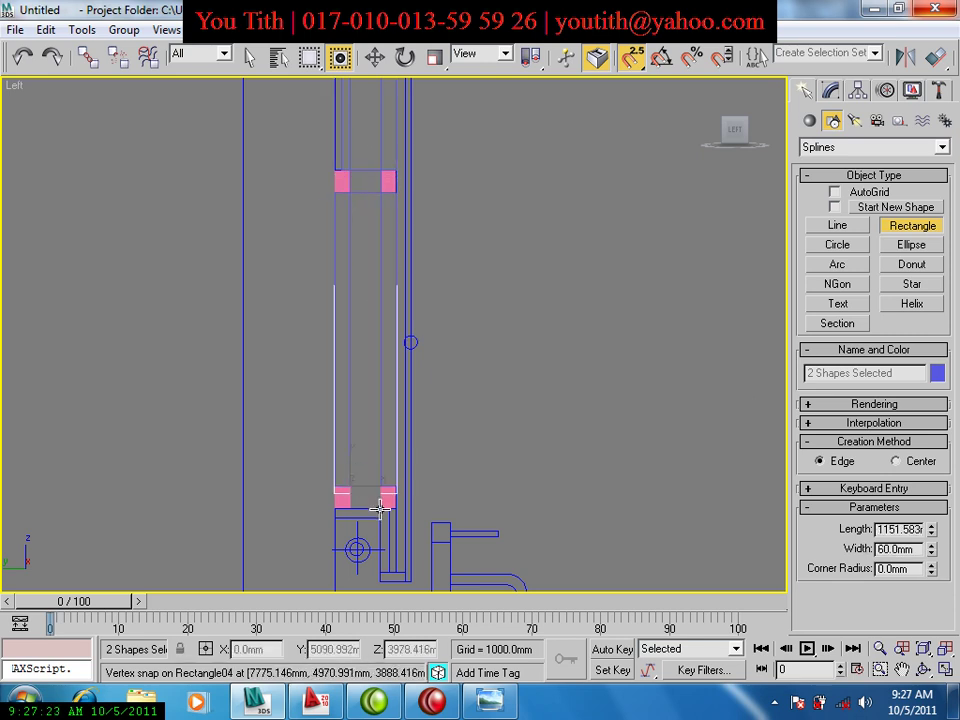
right_click(493, 392)
middle_drag(445, 290, 424, 239)
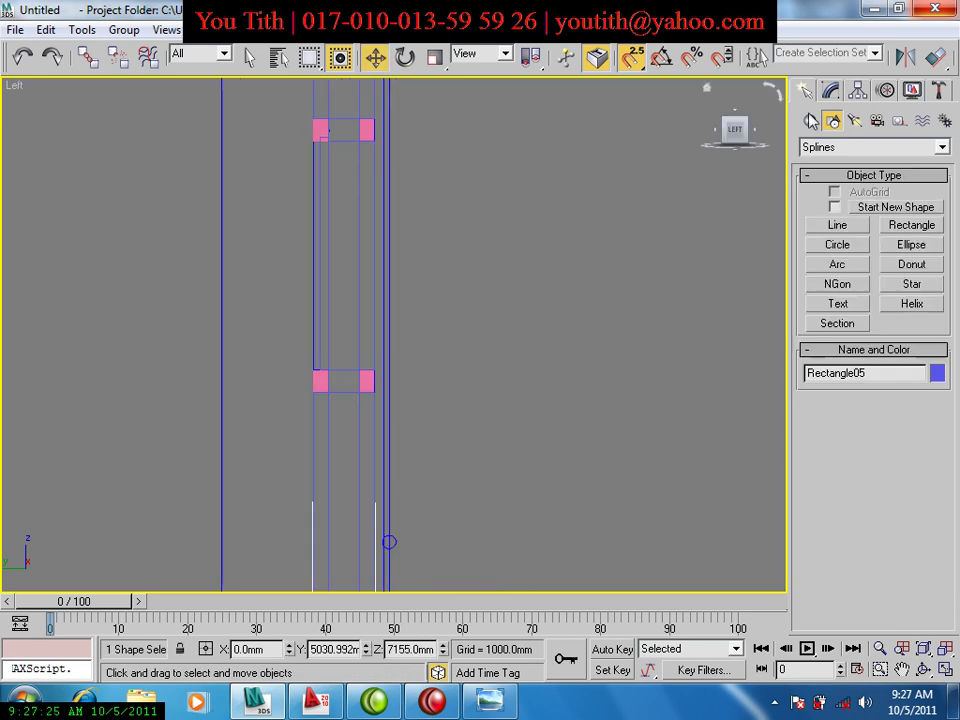
Snap Rectangle05's vertices down the post onto Rectangle04's edge at Vertex level.
click(831, 90)
click(806, 167)
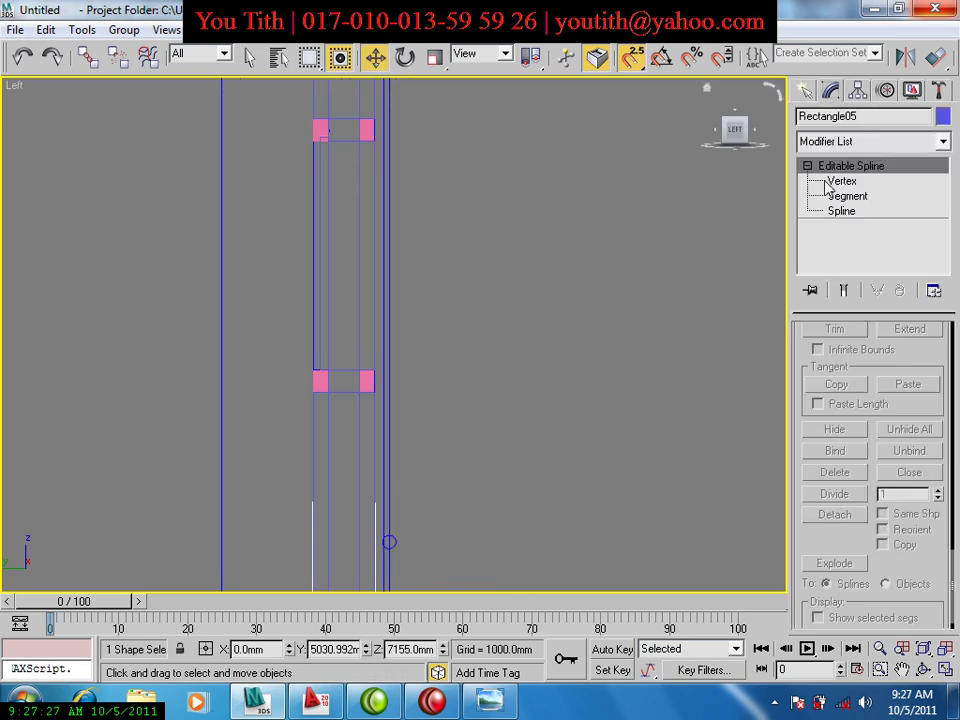
click(842, 181)
middle_drag(331, 191, 376, 293)
mouse_move(340, 285)
middle_down()
mouse_move(375, 268)
mouse_move(373, 153)
middle_up()
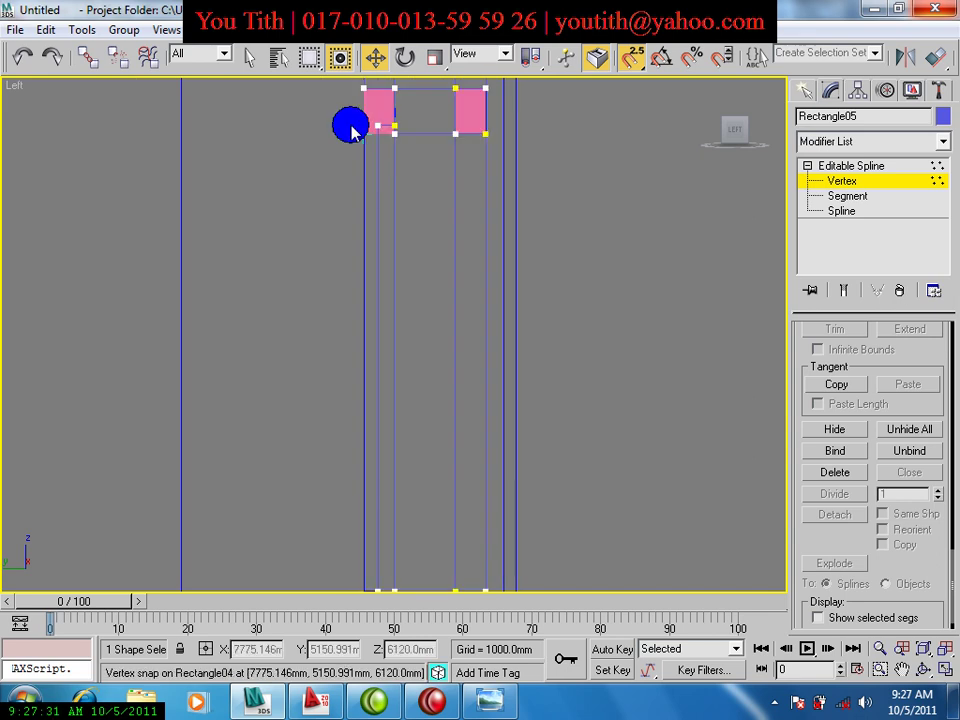
drag(378, 125, 380, 588)
mouse_move(358, 268)
middle_down()
mouse_move(364, 375)
mouse_move(322, 388)
middle_up()
drag(327, 383, 300, 385)
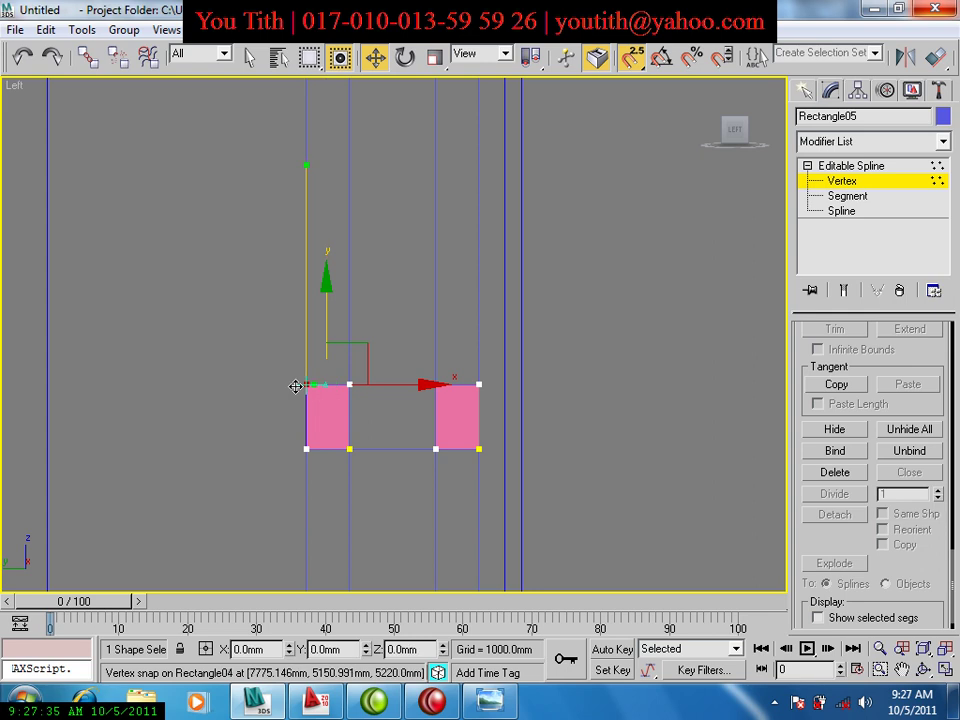
Snap the remaining vertex to the pink square's inner corner and leave vertex editing.
scroll(400, 380, down, 2)
scroll(440, 370, down, 2)
scroll(360, 430, up, 3)
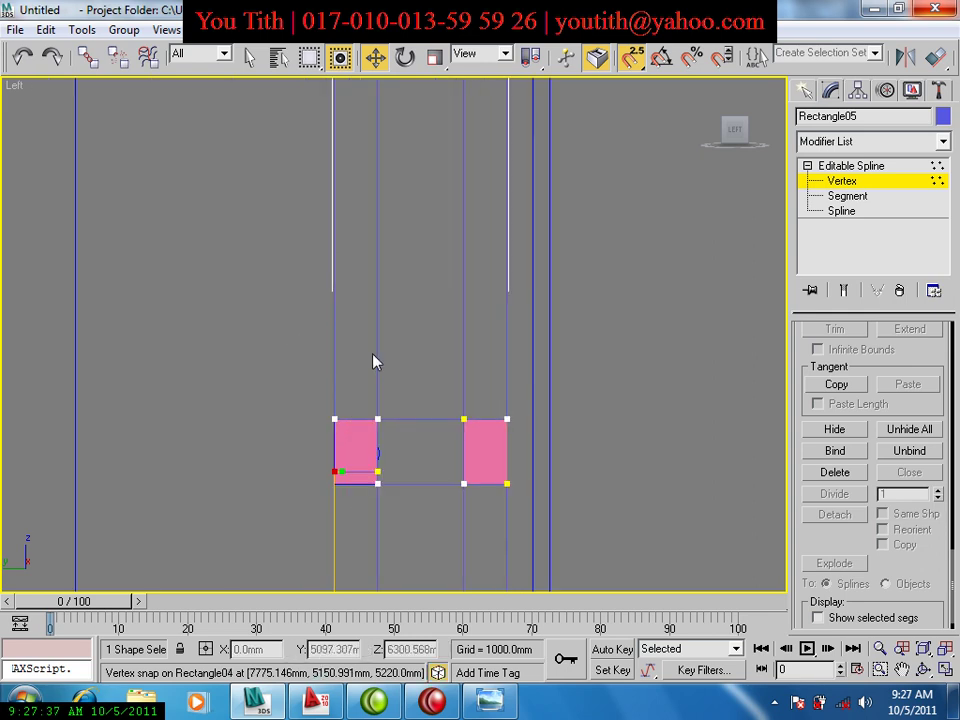
scroll(373, 360, up, 3)
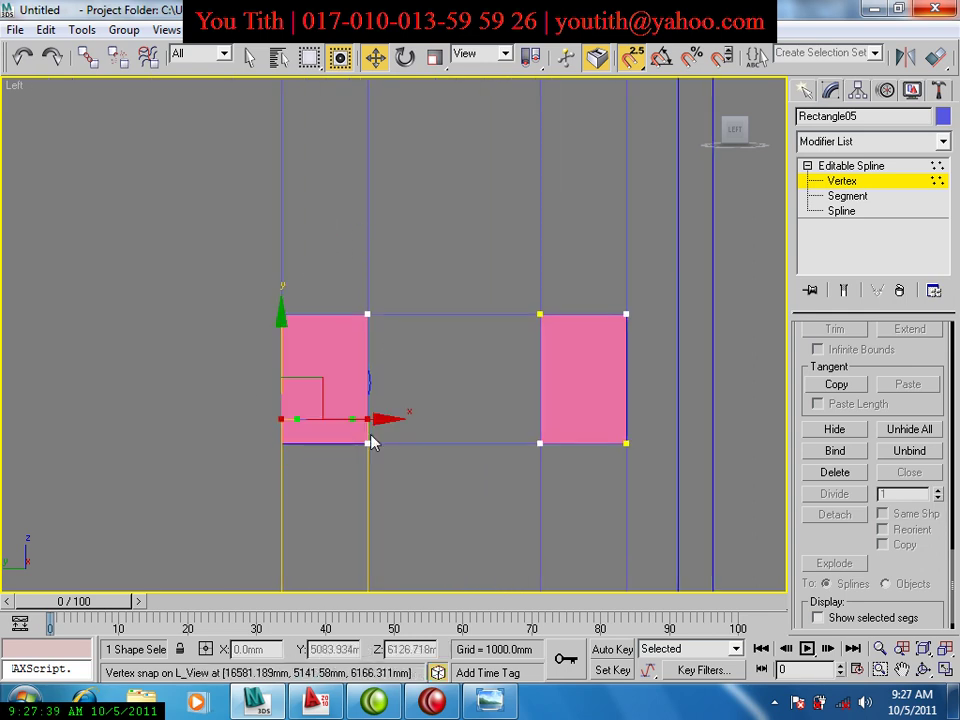
click(369, 443)
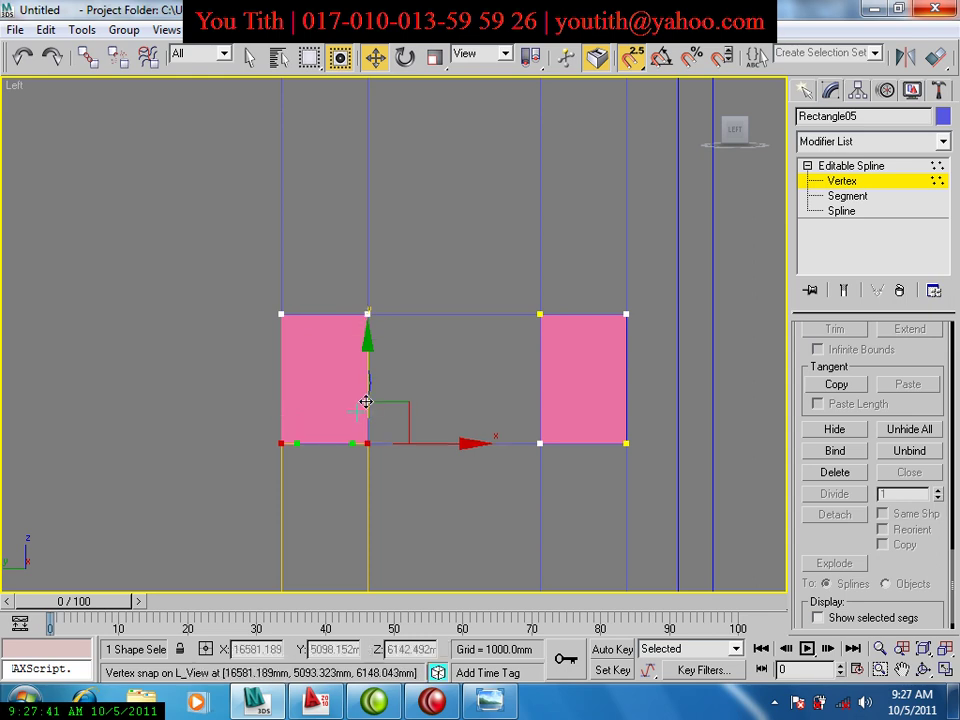
scroll(540, 326, down, 2)
scroll(540, 326, down, 2)
scroll(520, 300, down, 3)
middle_drag(497, 281, 493, 257)
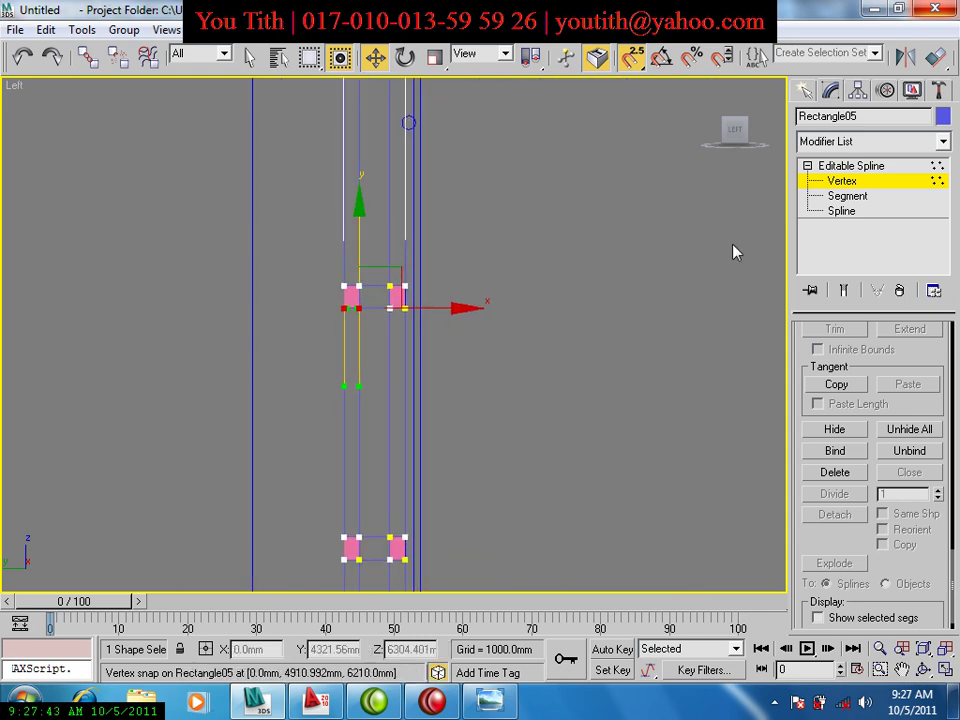
click(842, 182)
Extrude the post outline 100 mm and inspect the column in perspective.
click(831, 145)
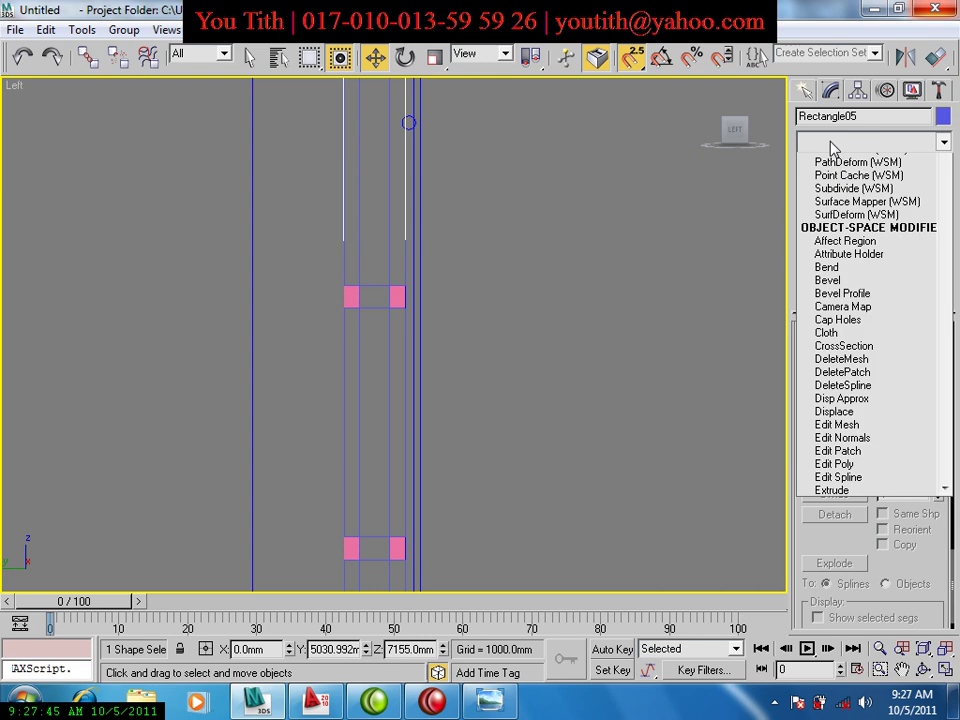
key(e)
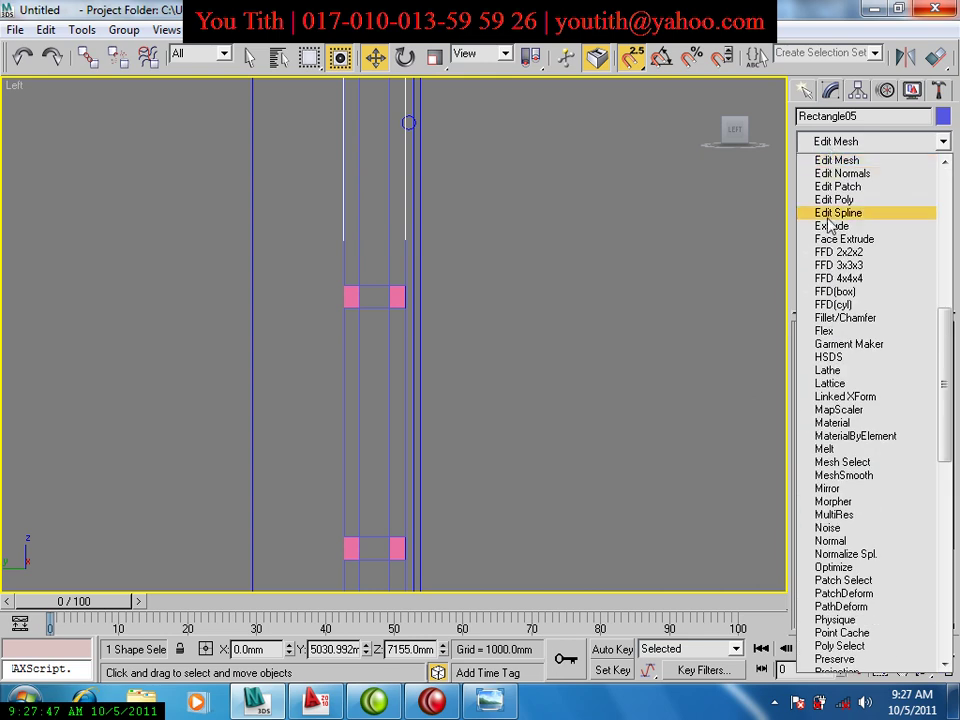
key(Return)
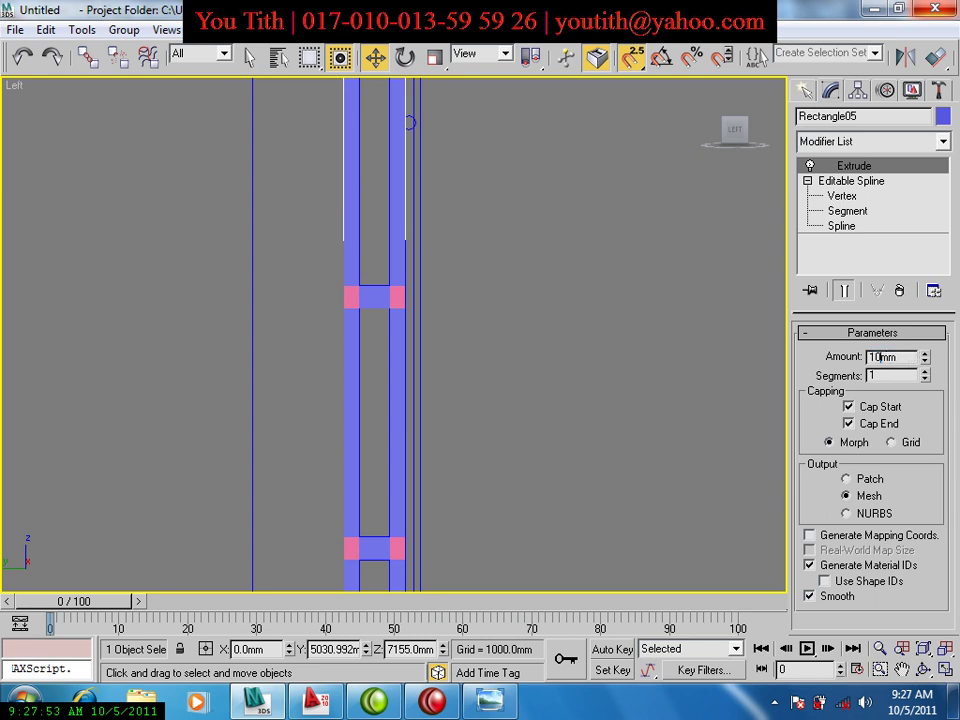
key(f)
key(p)
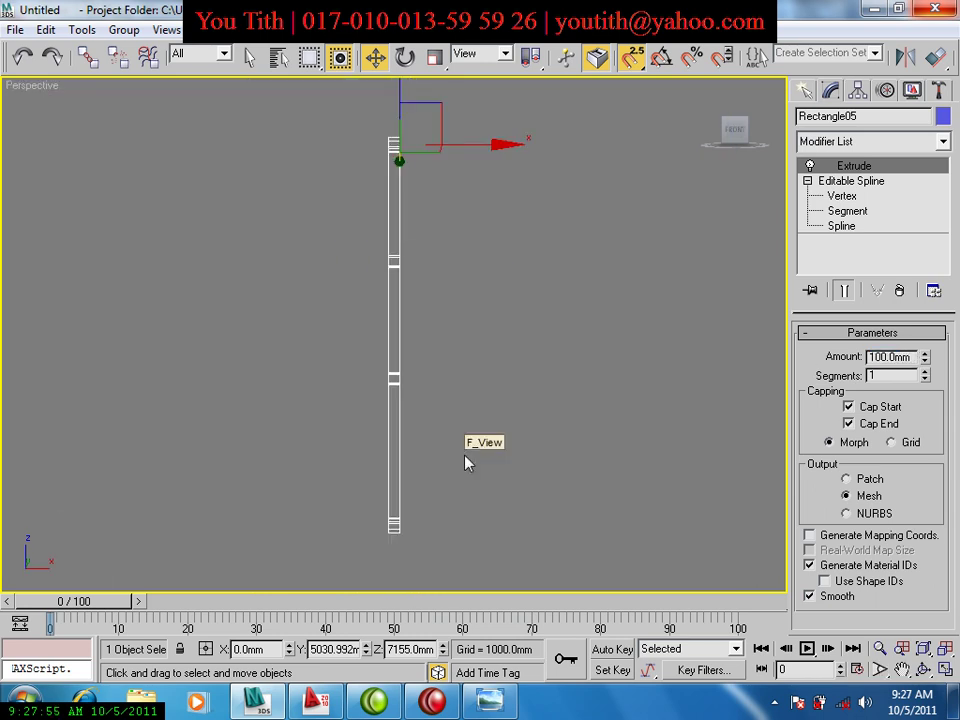
mouse_move(463, 512)
alt+middle_down()
mouse_move(529, 527)
mouse_move(465, 465)
mouse_move(414, 435)
mouse_move(484, 446)
alt+middle_up()
scroll(465, 465, up, 3)
scroll(493, 432, up, 2)
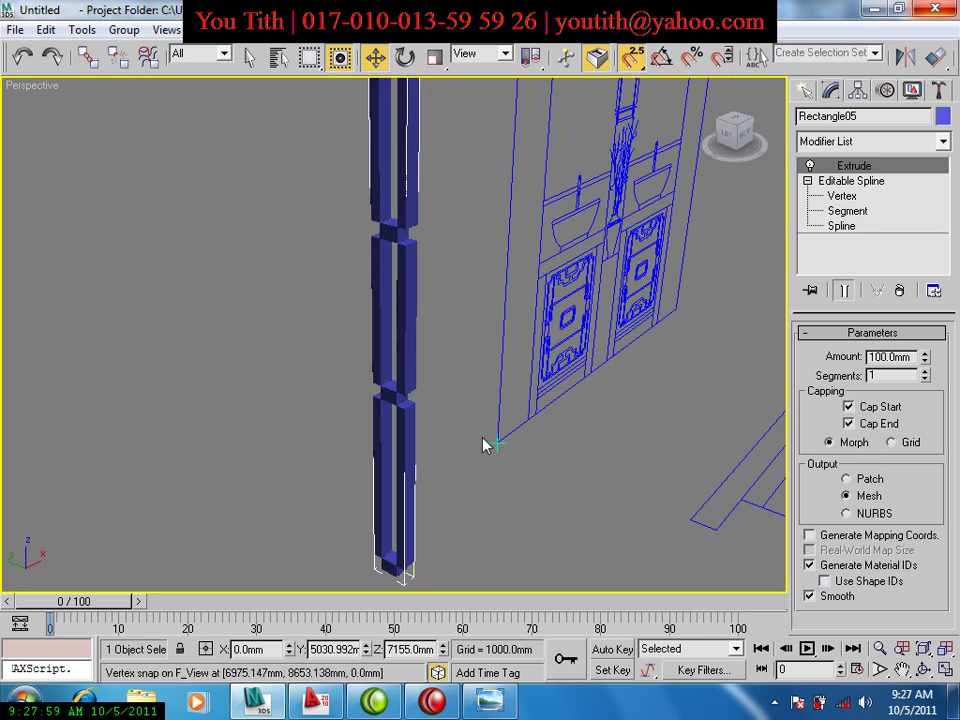
scroll(470, 444, down, 5)
scroll(381, 418, up, 2)
scroll(370, 473, up, 3)
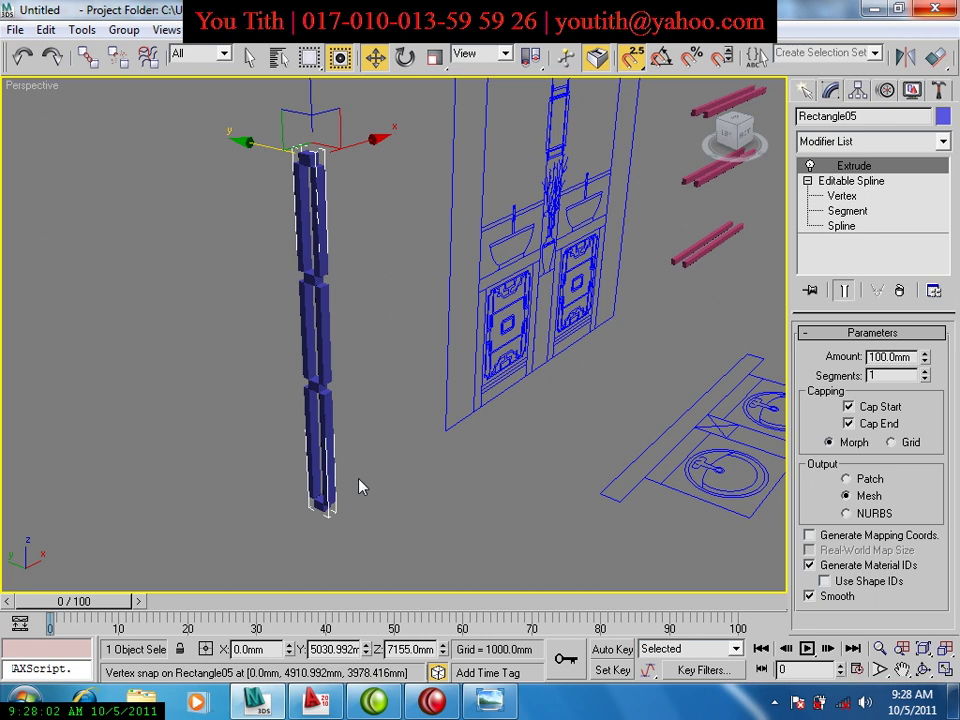
In Front view, slide the column right onto the cabinet.
key(f)
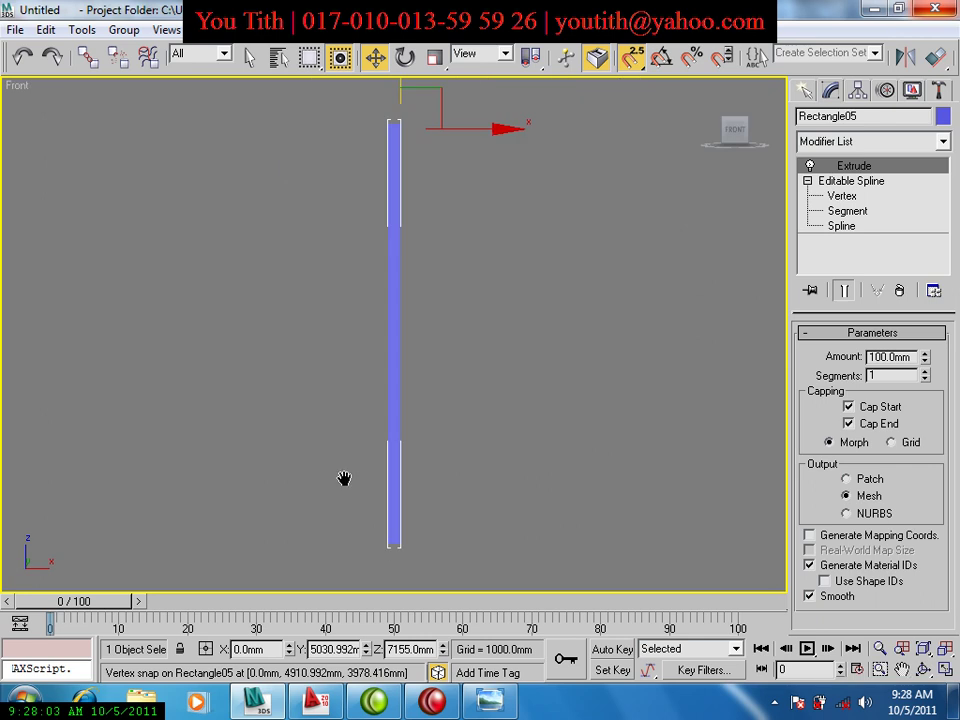
scroll(355, 478, down, 2)
scroll(400, 394, down, 1)
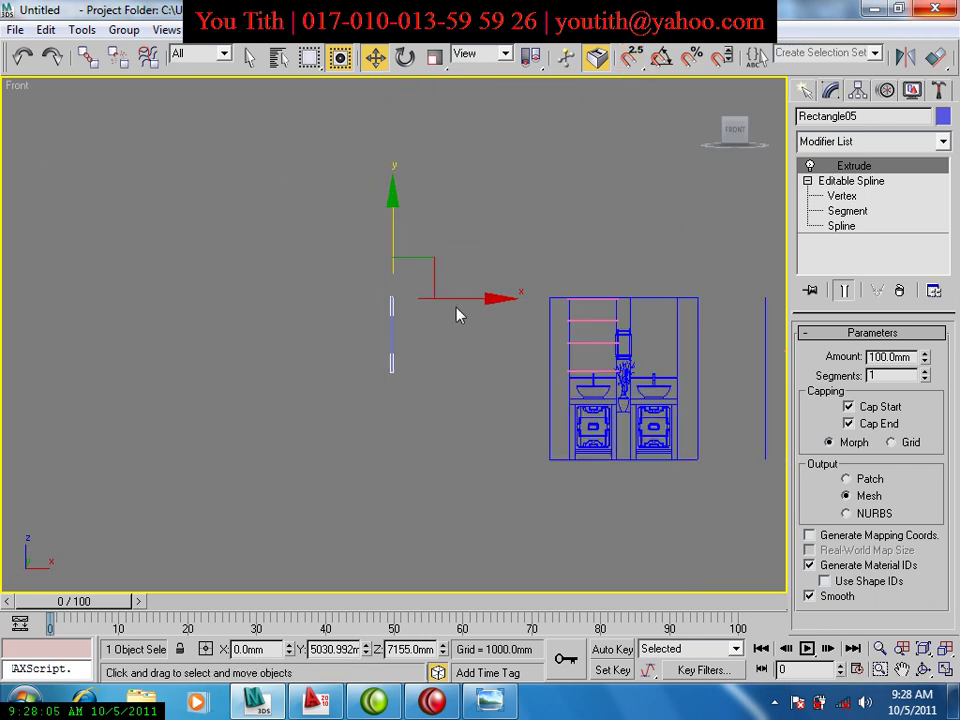
drag(459, 300, 628, 387)
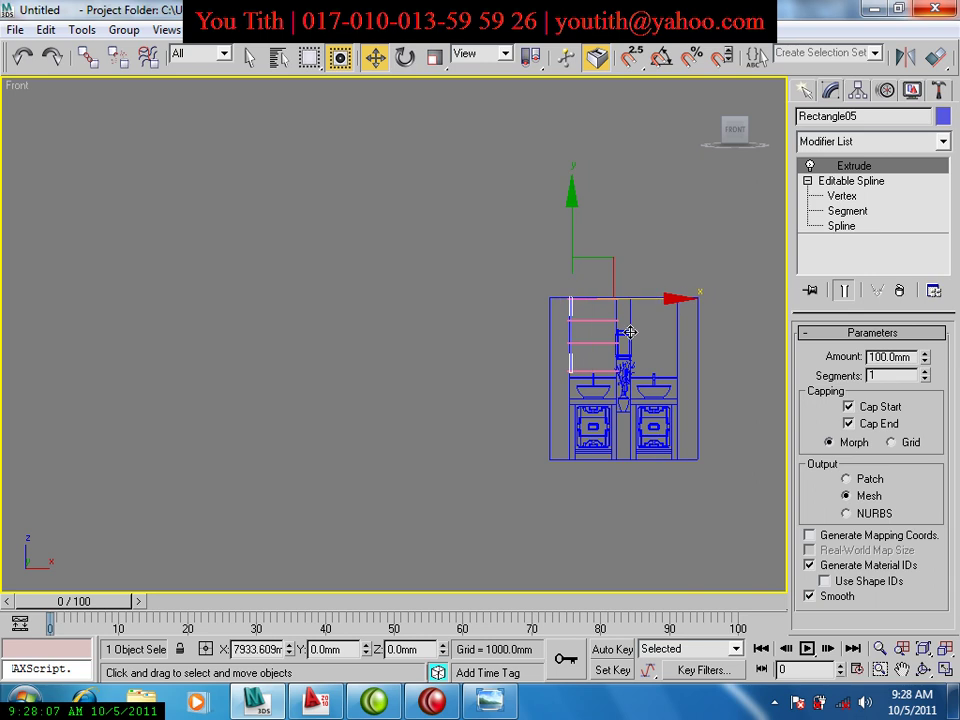
scroll(620, 370, up, 8)
scroll(450, 420, up, 4)
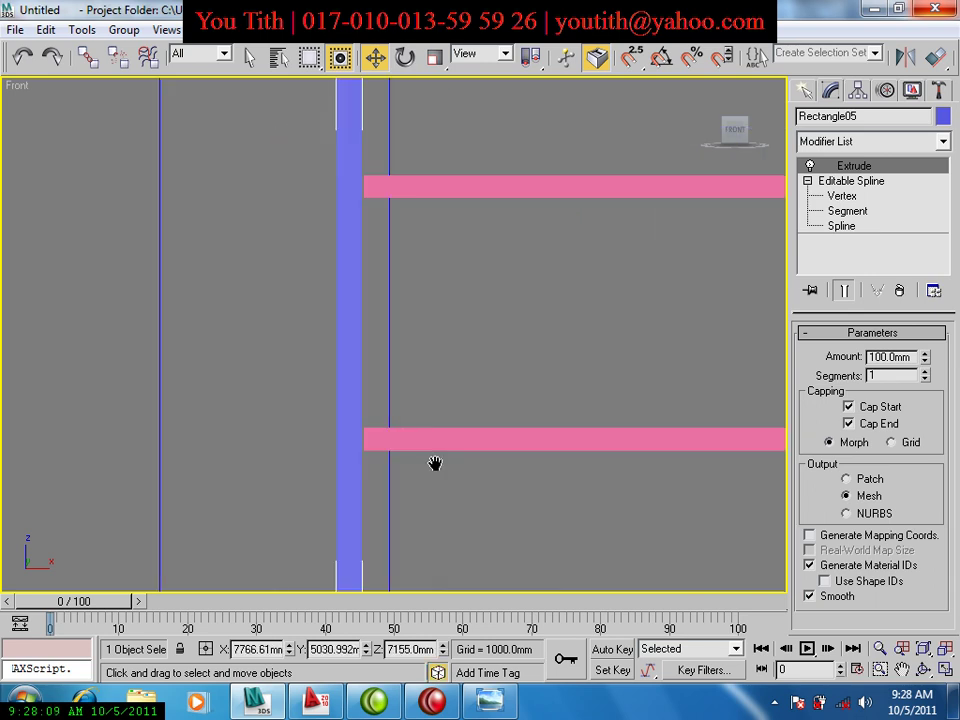
middle_drag(365, 295, 345, 467)
scroll(345, 467, up, 3)
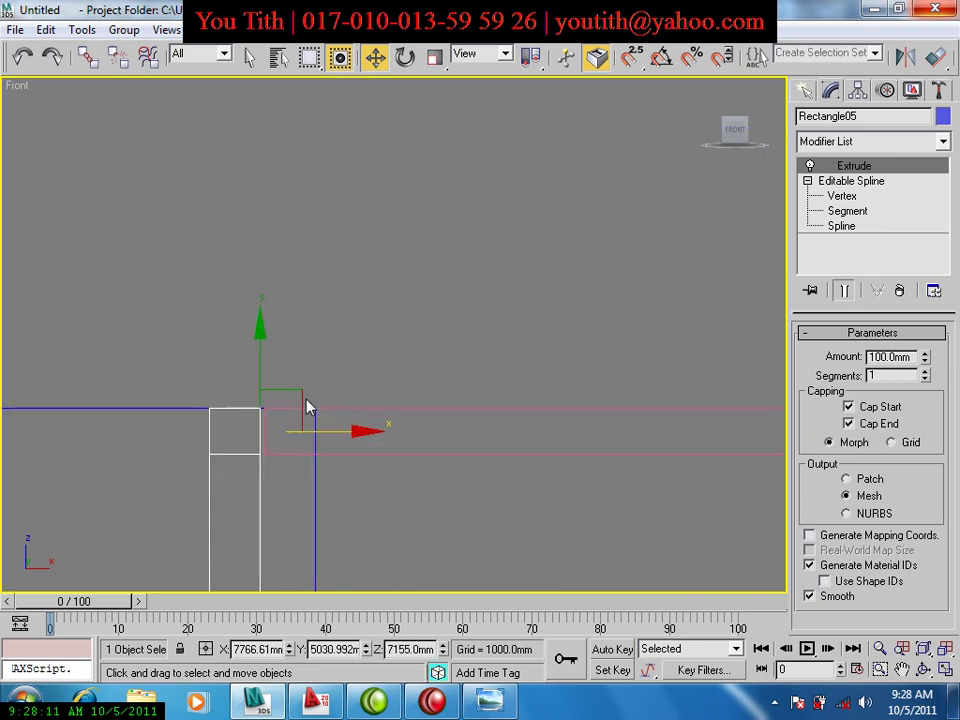
scroll(306, 405, up, 2)
Snap the Rectangle05 column's corner into its final position at the pink shelf bar.
click(144, 442)
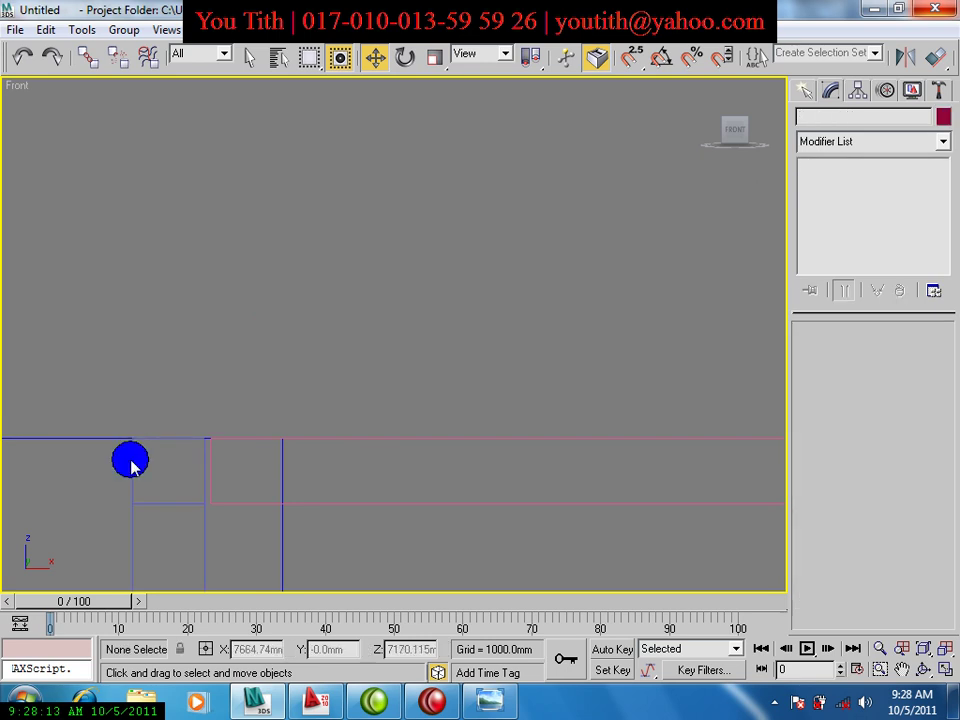
click(132, 459)
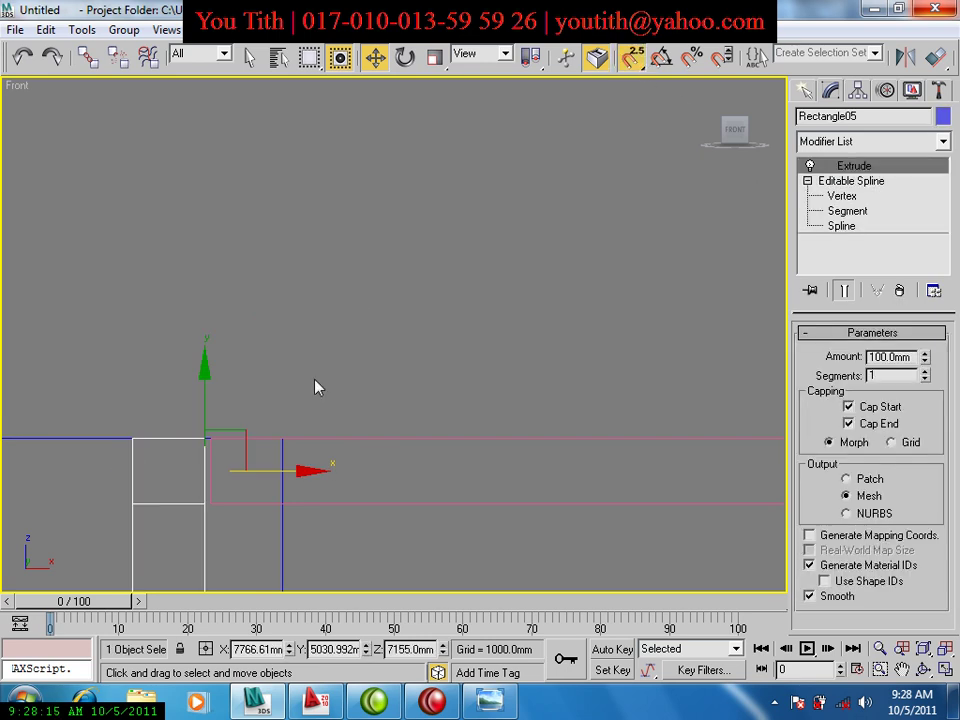
drag(132, 438, 200, 380)
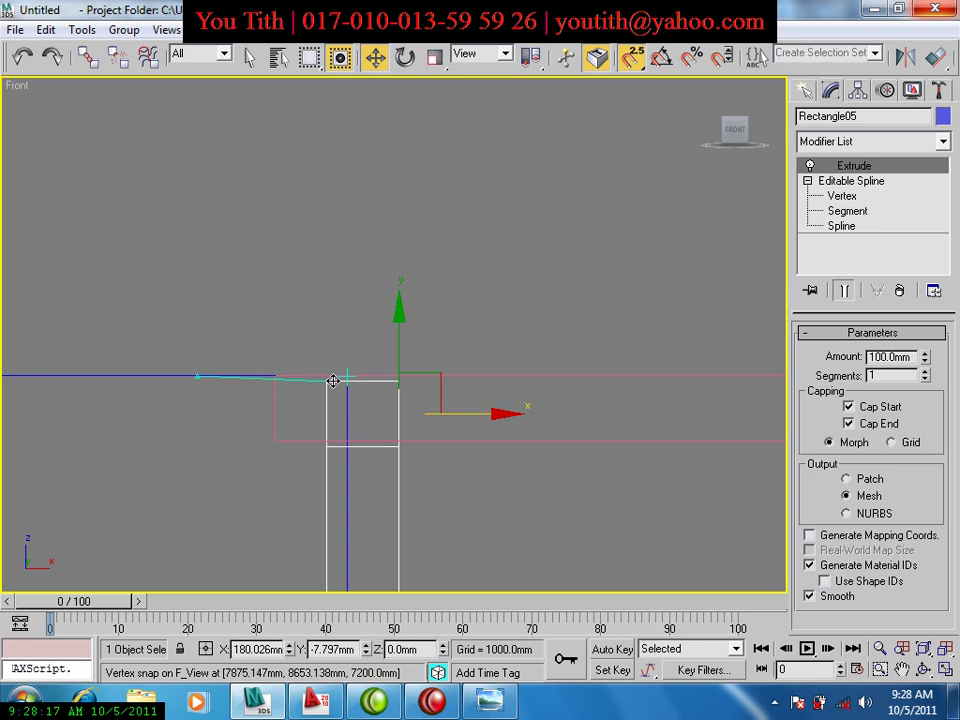
drag(302, 383, 342, 370)
scroll(385, 375, down, 2)
middle_drag(385, 375, 227, 262)
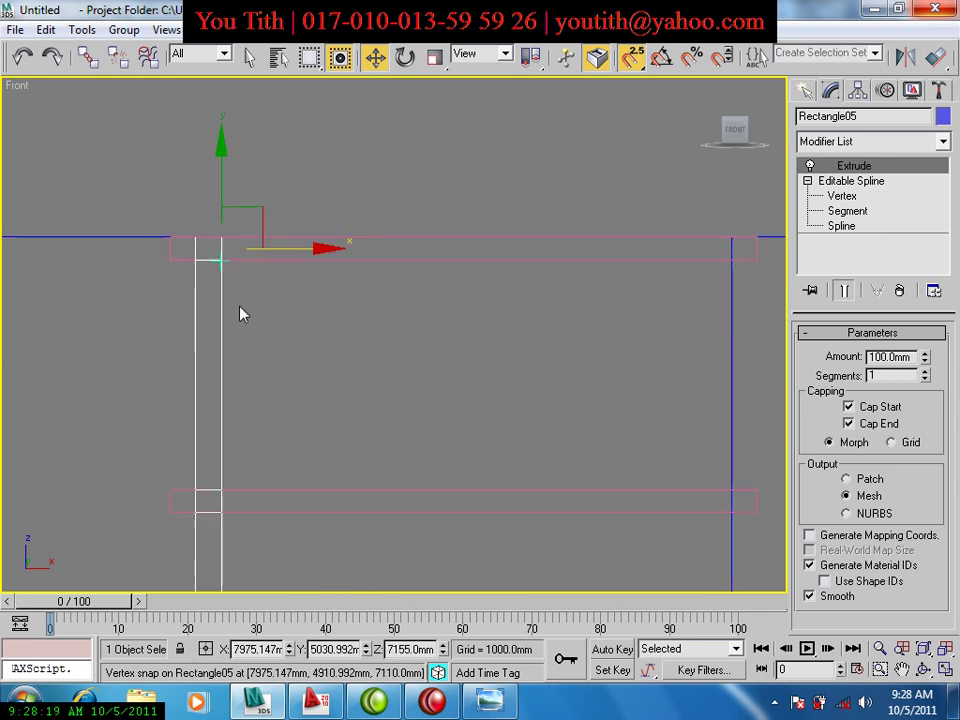
scroll(238, 315, down, 2)
drag(309, 287, 589, 287)
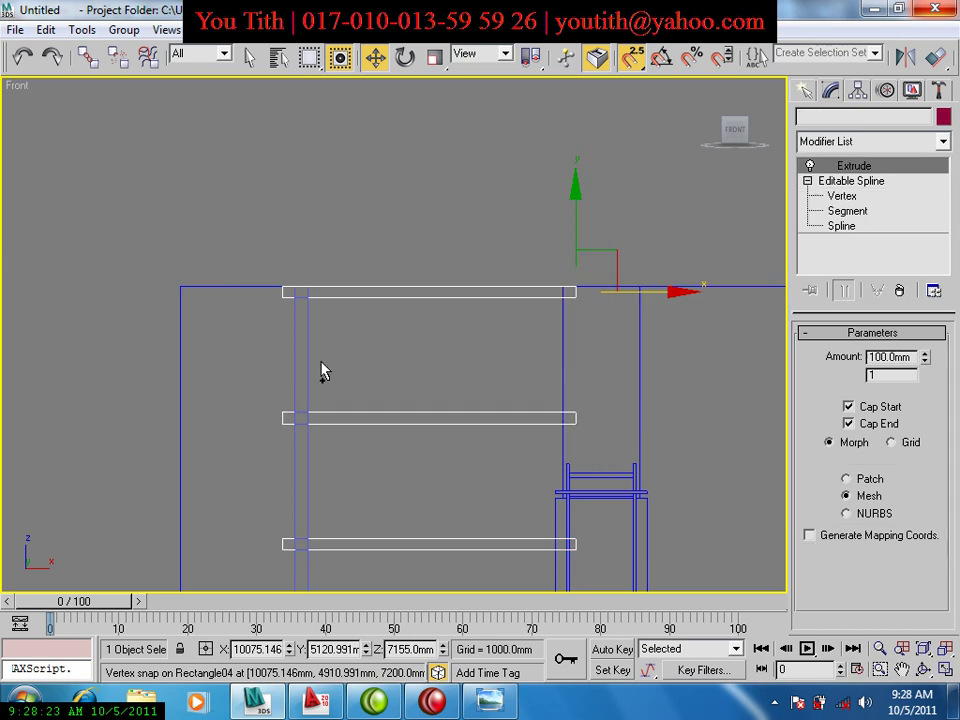
Copy the left post as Rectangle06 to the pink bars' right end and view it shaded.
click(309, 300)
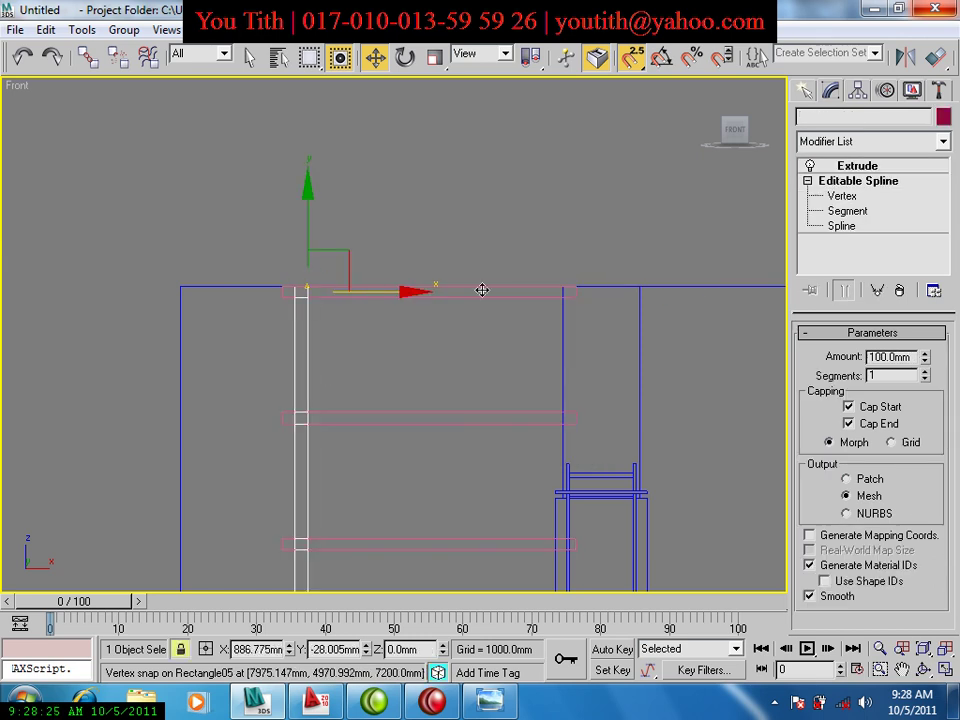
shift+drag(309, 287, 562, 288)
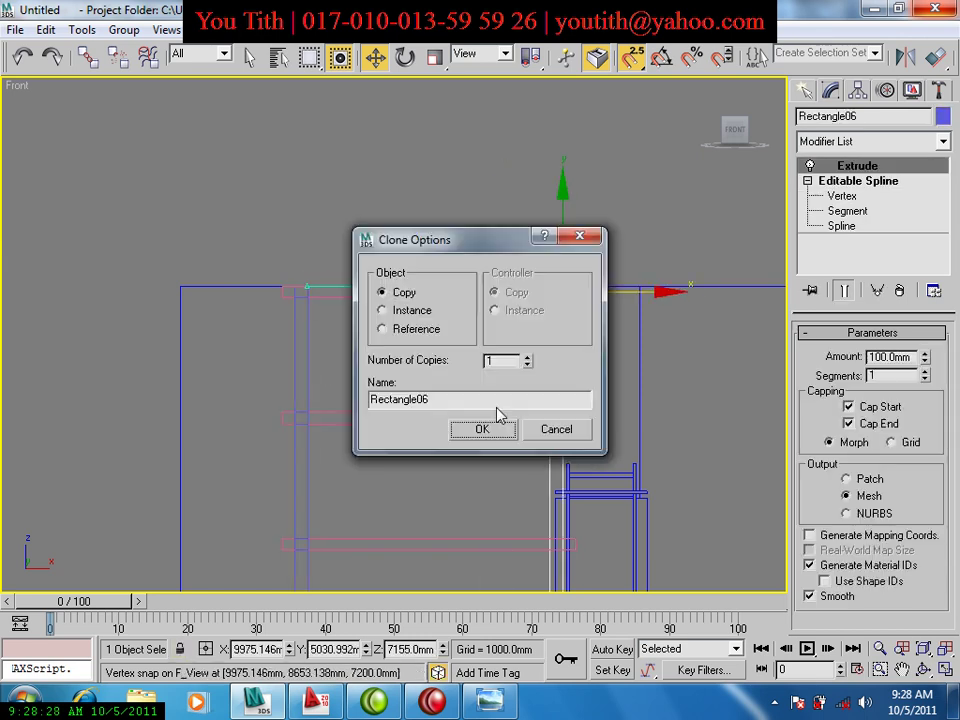
click(482, 429)
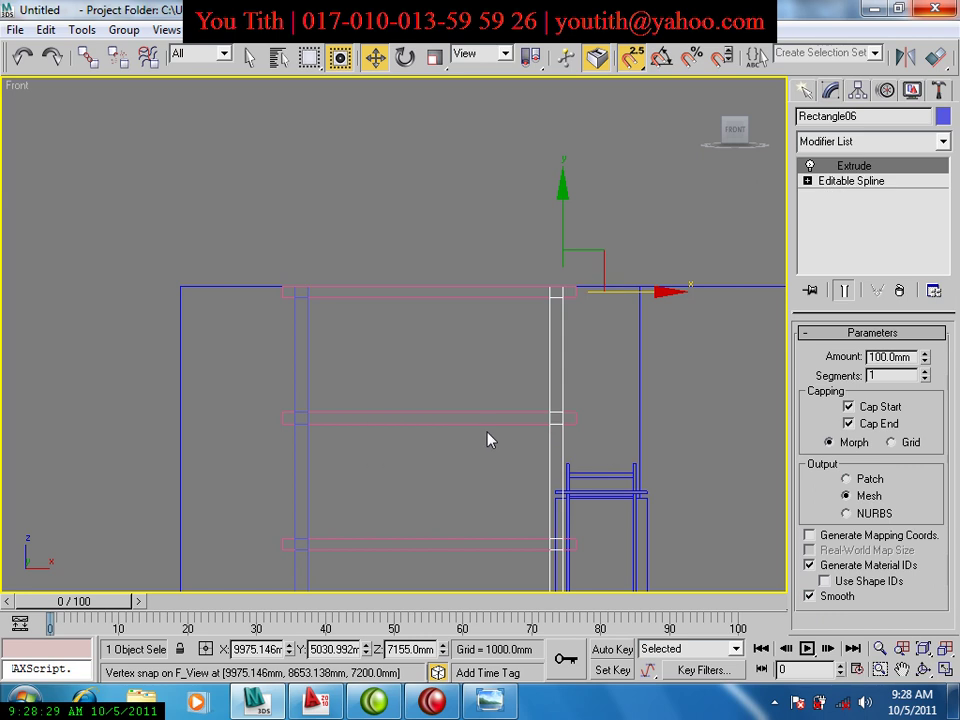
key(p)
mouse_move(489, 439)
alt+middle_down()
mouse_move(492, 391)
mouse_move(493, 418)
mouse_move(452, 422)
mouse_move(465, 392)
alt+middle_up()
key(F3)
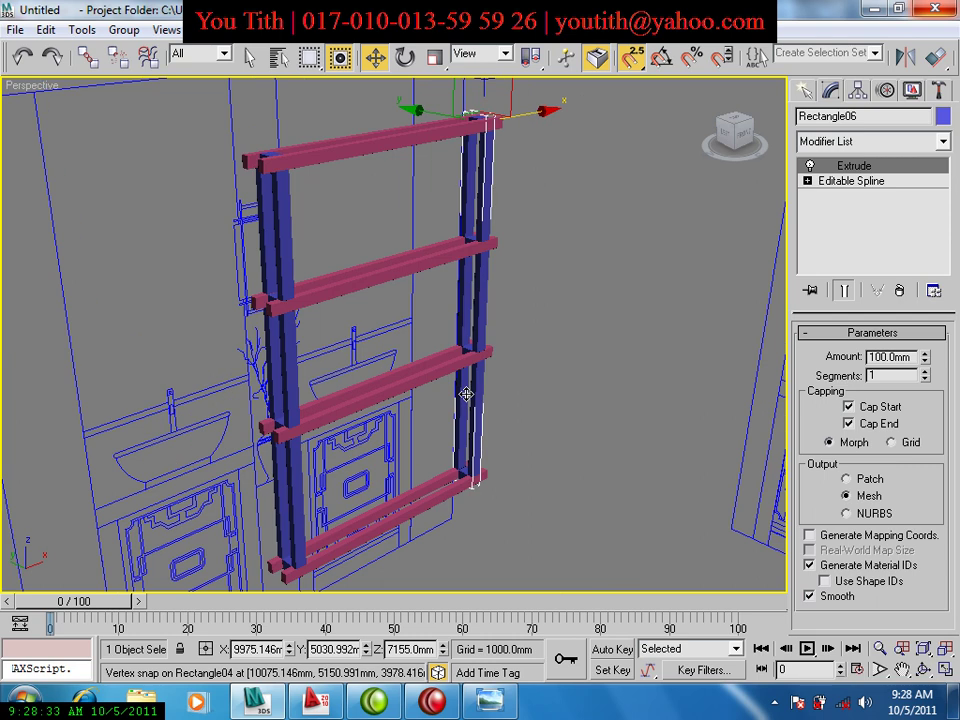
mouse_move(399, 452)
alt+middle_down()
mouse_move(378, 457)
mouse_move(347, 388)
mouse_move(445, 207)
alt+middle_up()
key(l)
scroll(369, 411, up, 3)
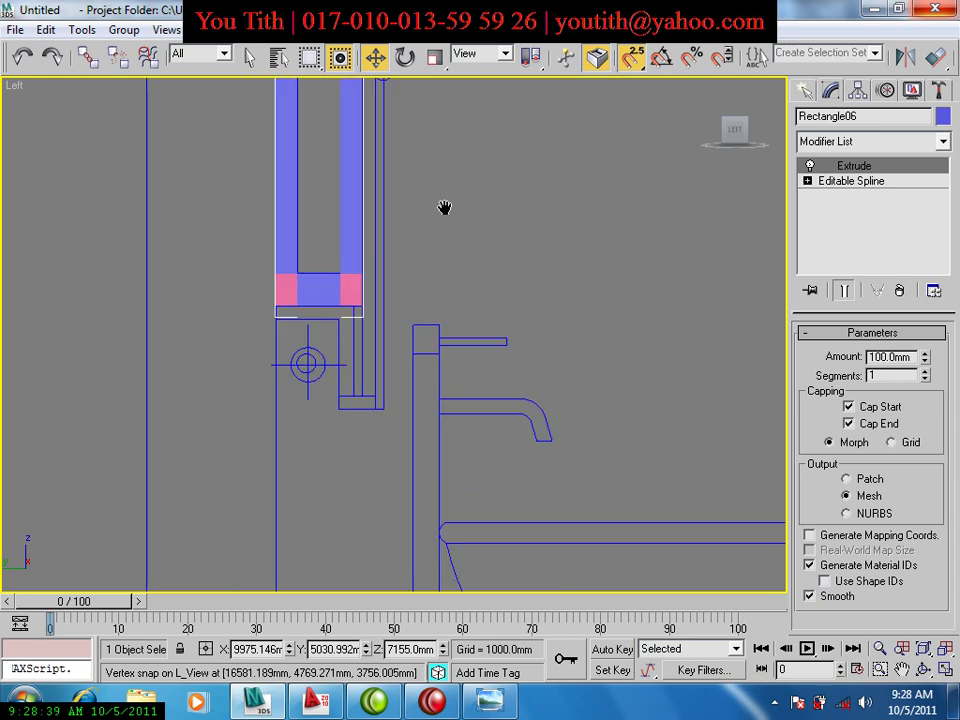
scroll(362, 366, up, 3)
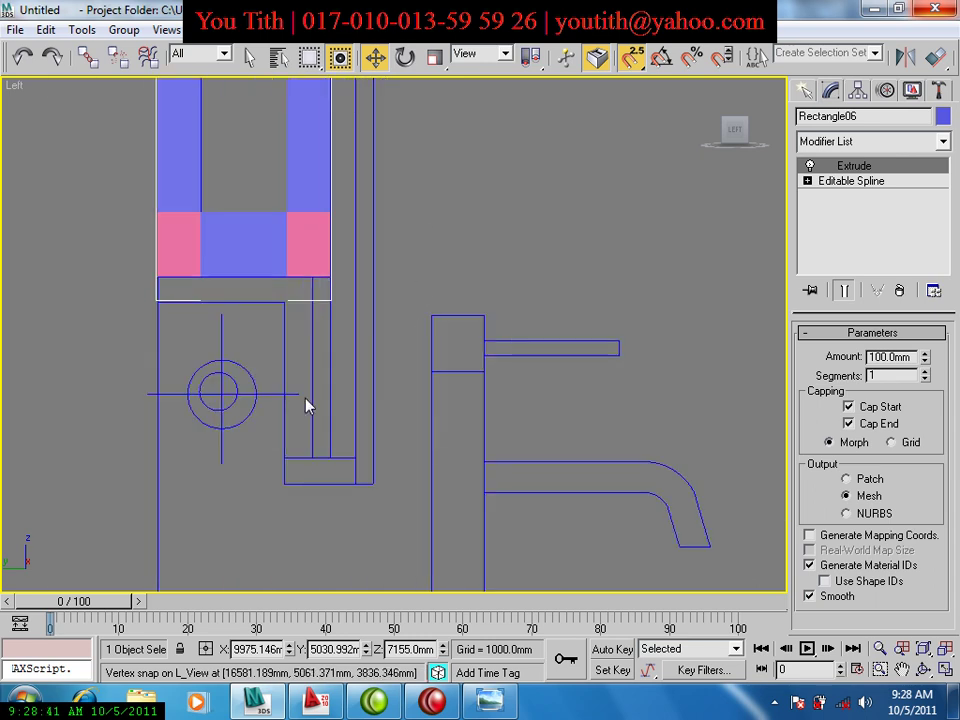
click(489, 700)
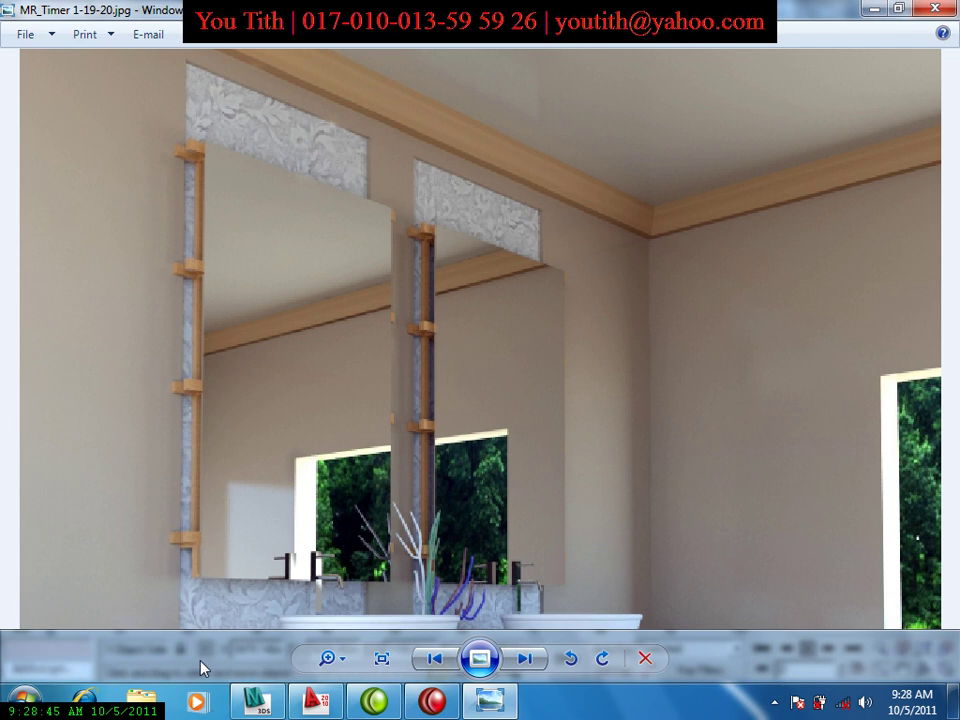
click(258, 703)
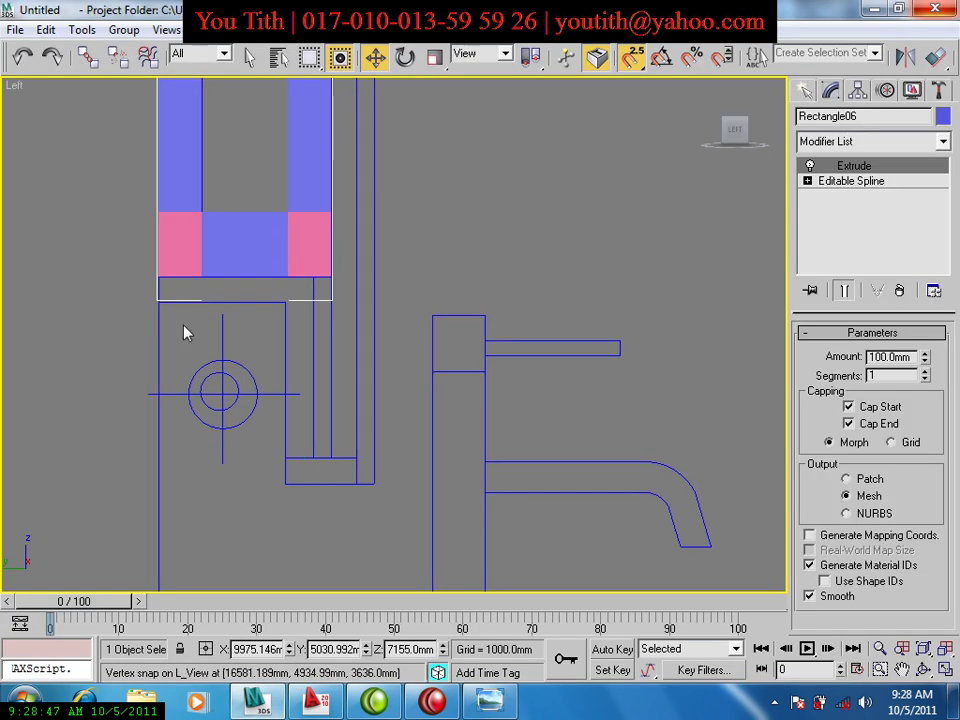
Start a Line at the bottom bar's lower-left corner, tracing the top edge and long vertical drop.
click(432, 255)
middle_drag(429, 261, 454, 302)
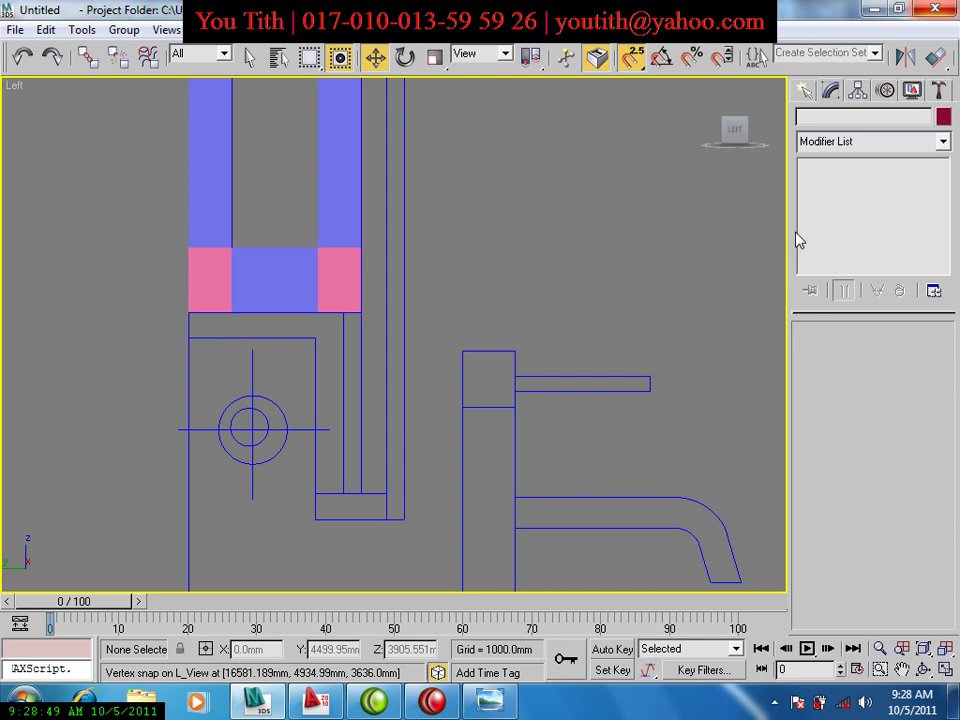
click(803, 91)
click(838, 225)
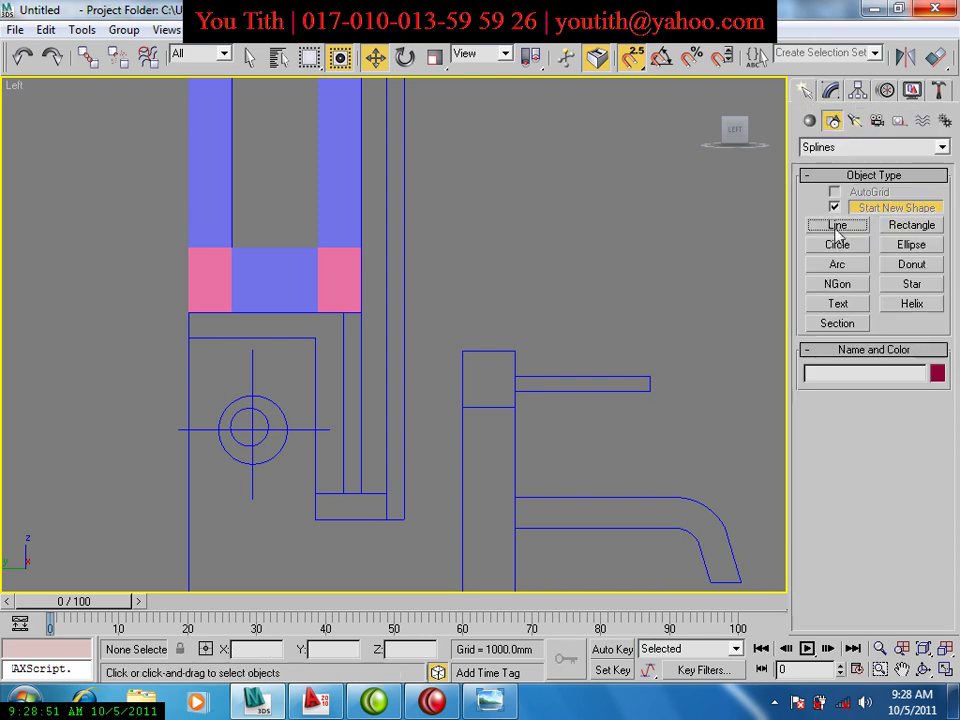
click(188, 313)
click(362, 313)
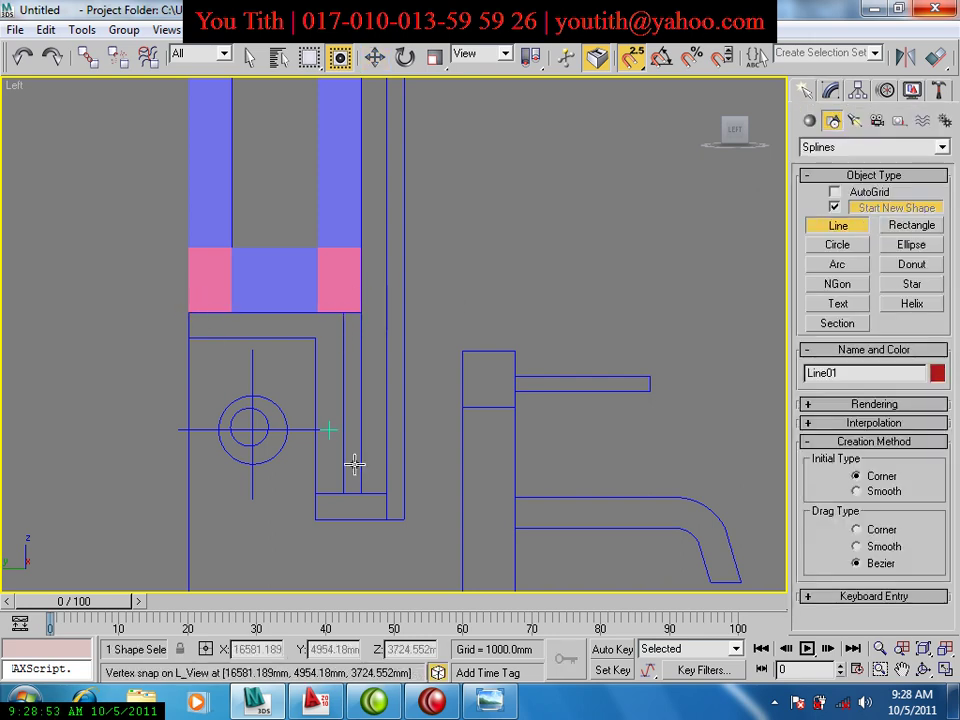
click(384, 491)
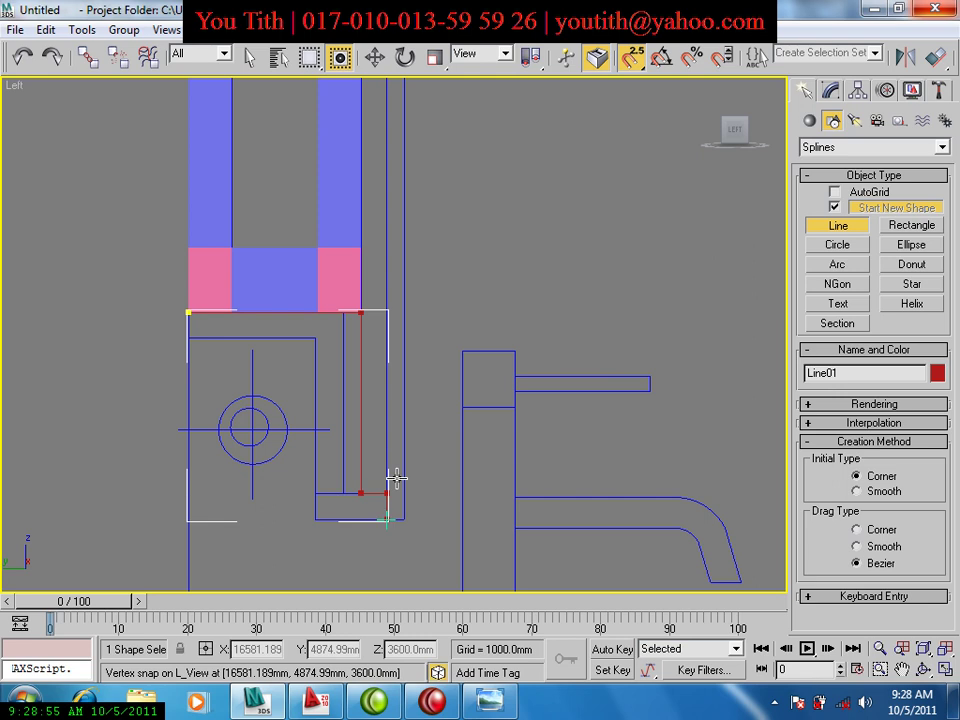
click(387, 492)
Trace the base and inner edges back to the start and close the L-profile spline.
click(387, 519)
click(316, 519)
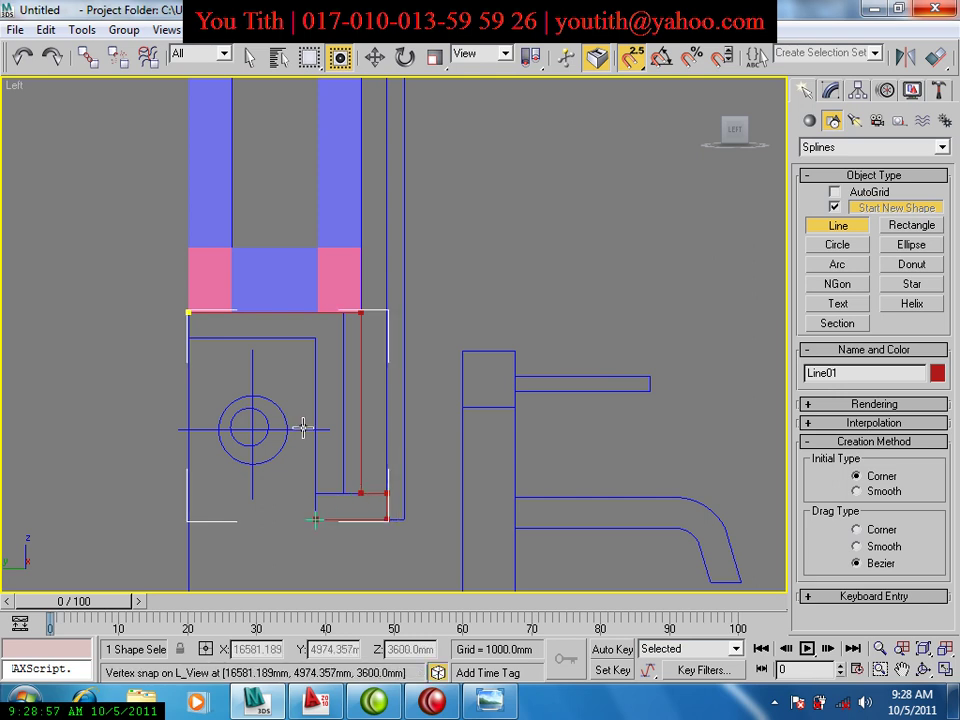
click(316, 339)
click(188, 339)
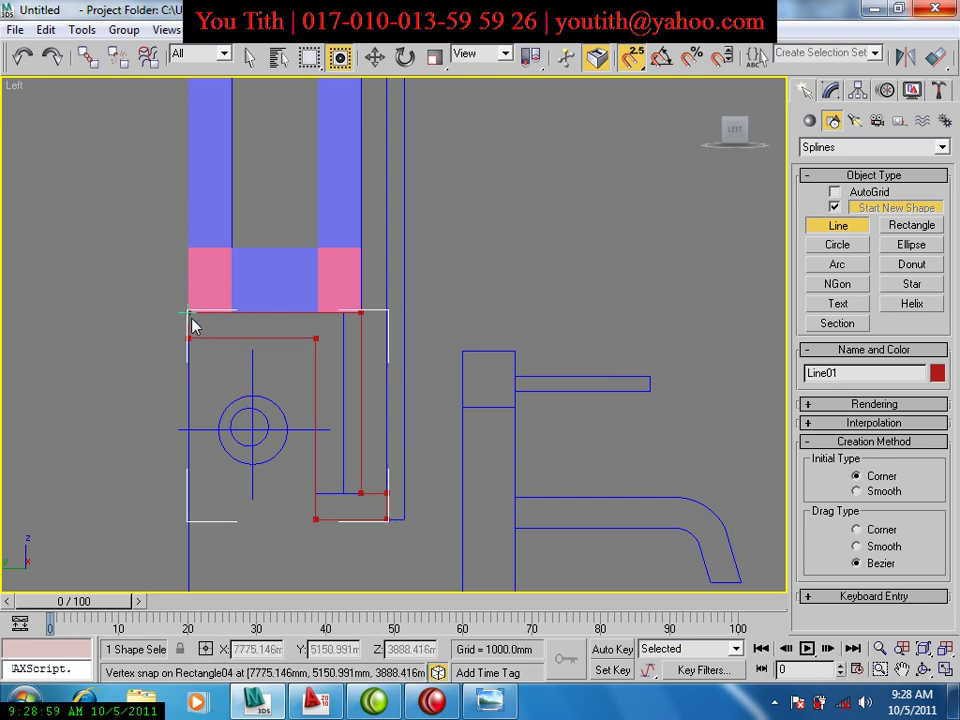
click(191, 319)
click(452, 406)
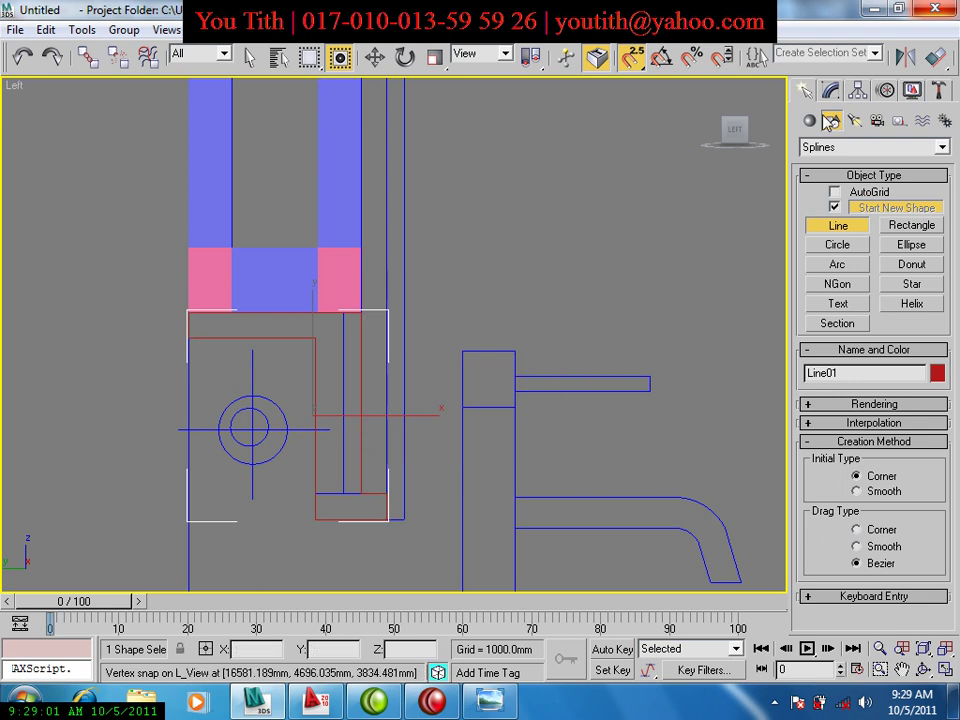
click(858, 90)
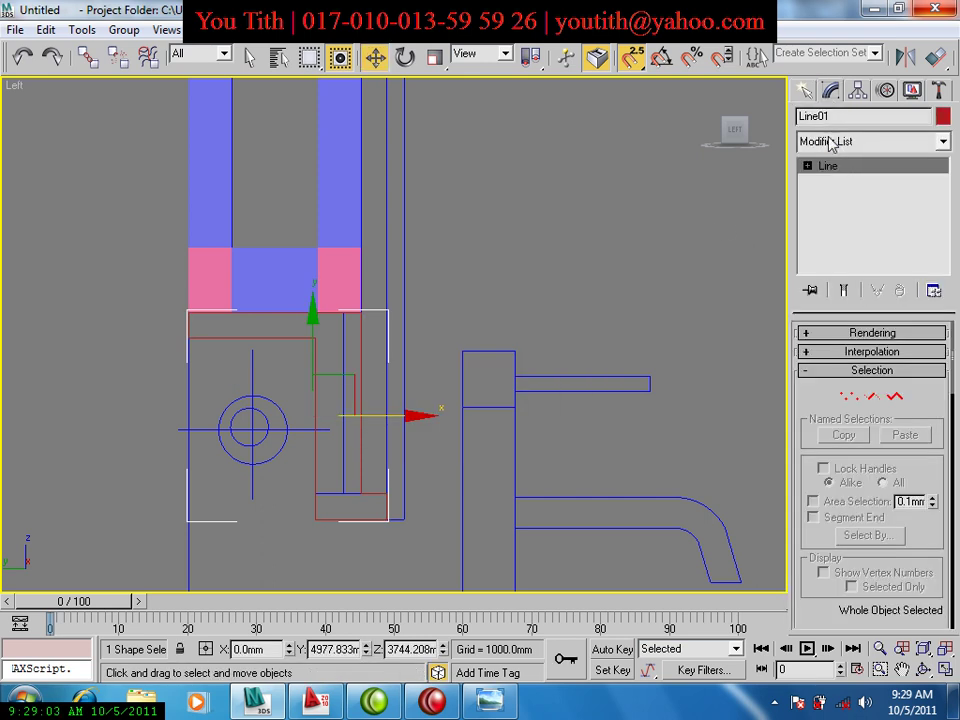
click(830, 143)
scroll(840, 235, down, 10)
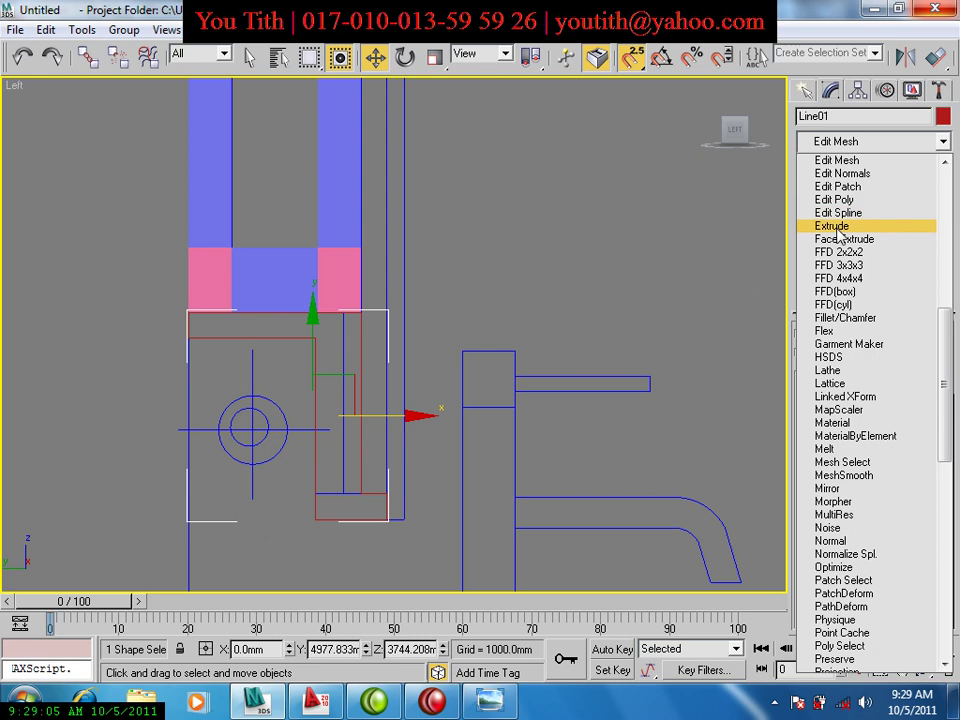
Extrude the L-shaped Line01 profile to 2100 mm and inspect it in perspective.
click(840, 226)
key(p)
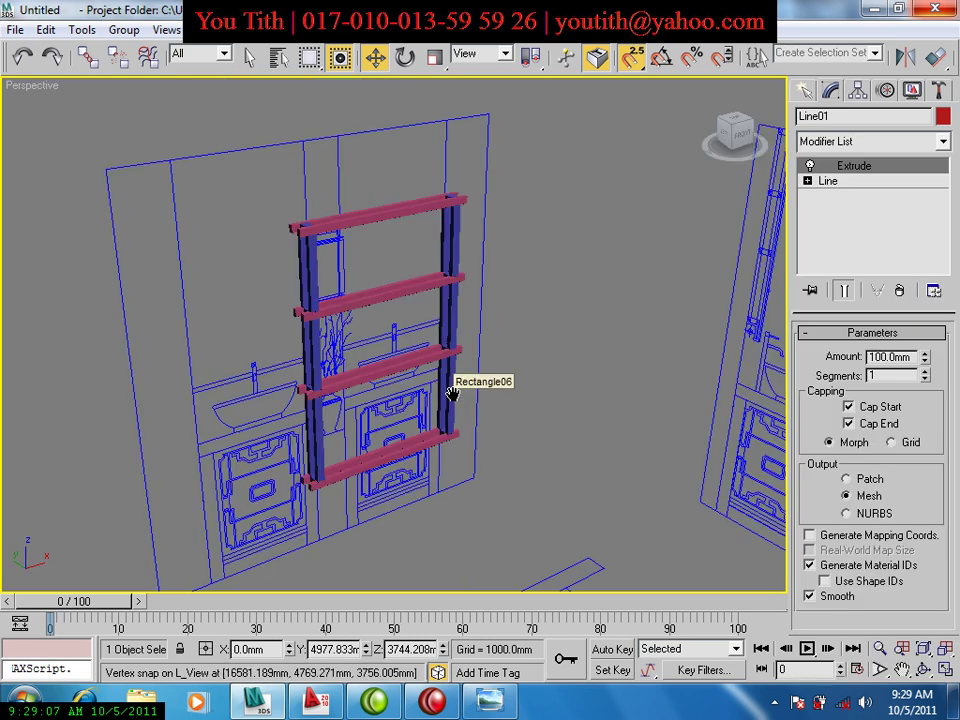
key(z)
scroll(480, 414, down, 3)
scroll(512, 430, down, 2)
scroll(517, 448, down, 2)
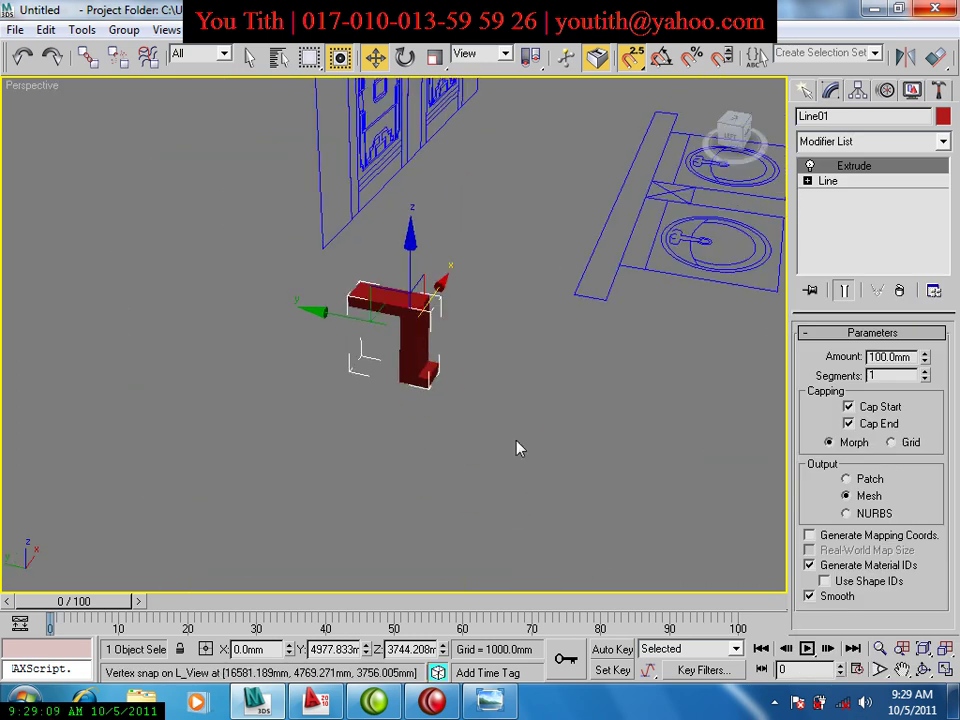
alt+middle_drag(517, 448, 600, 320)
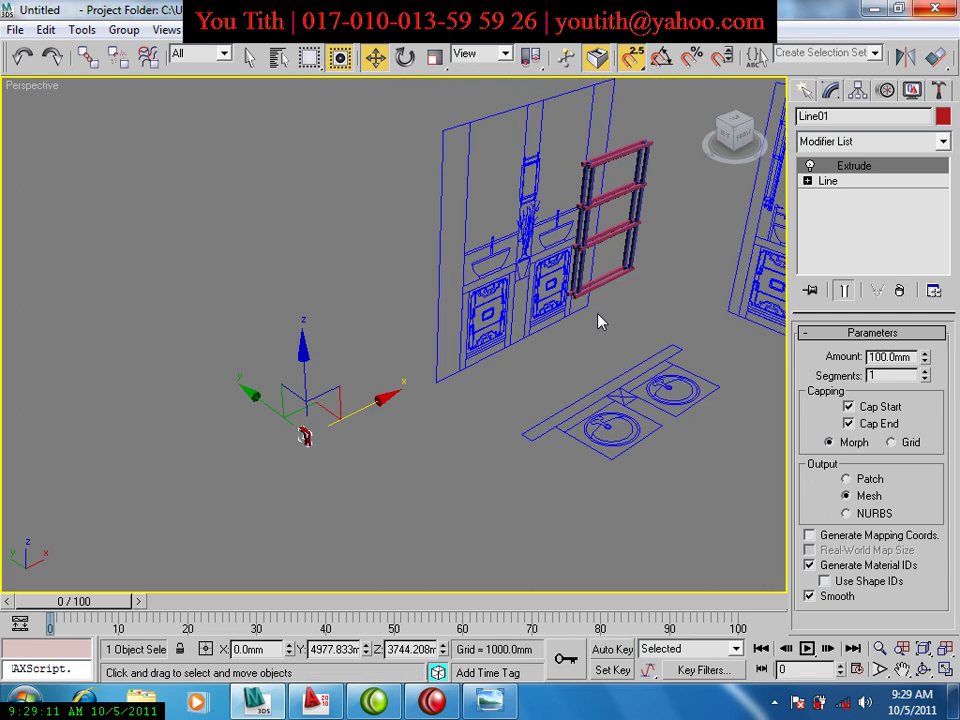
click(604, 280)
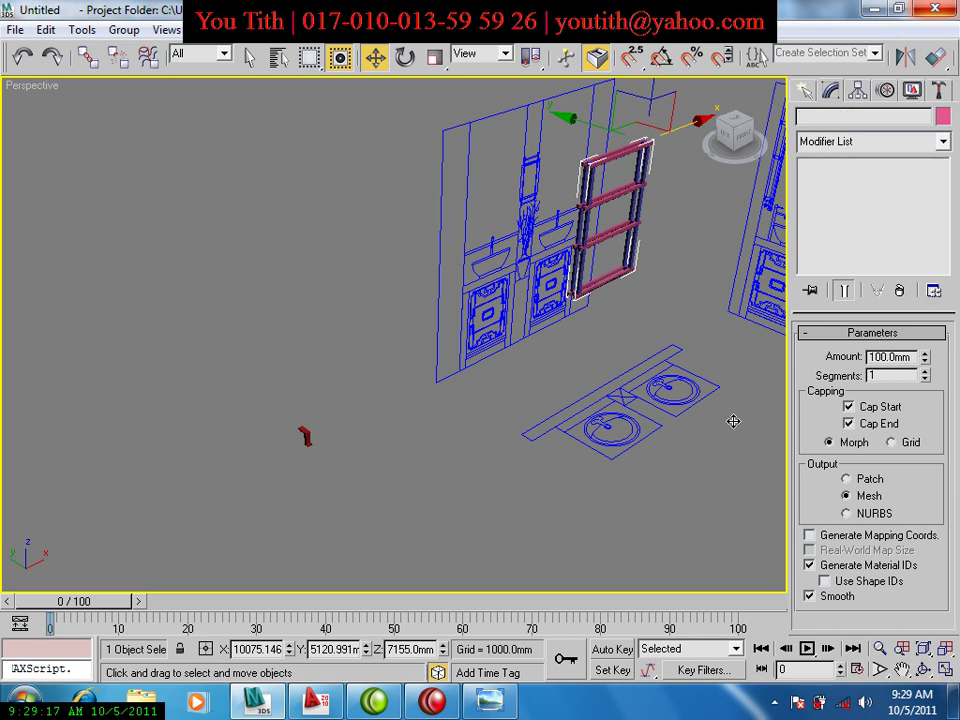
click(306, 434)
text(2100)
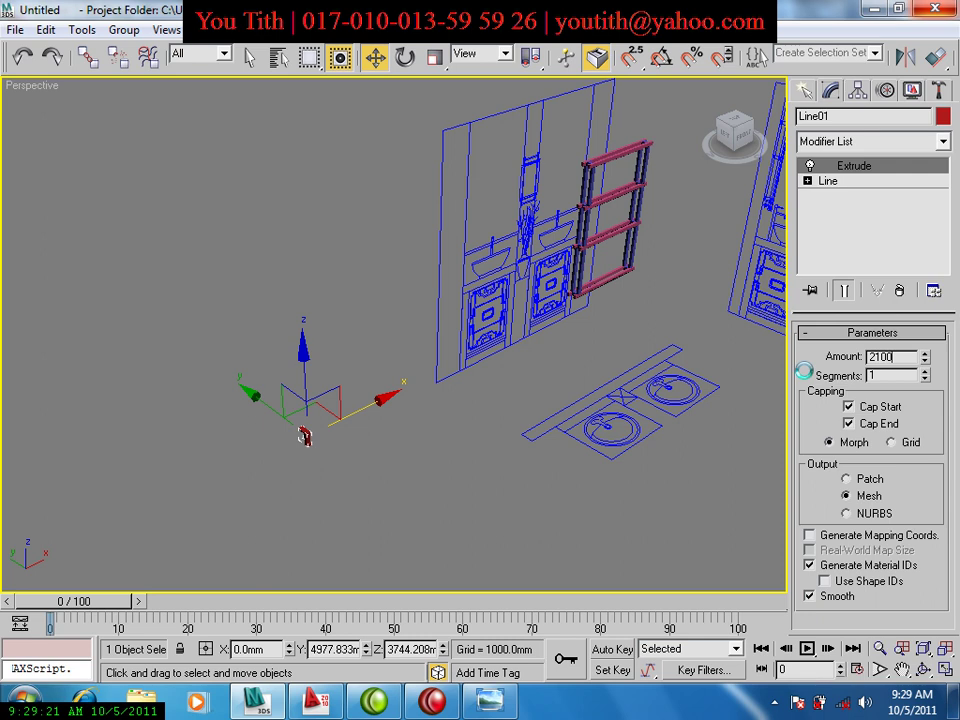
key(Return)
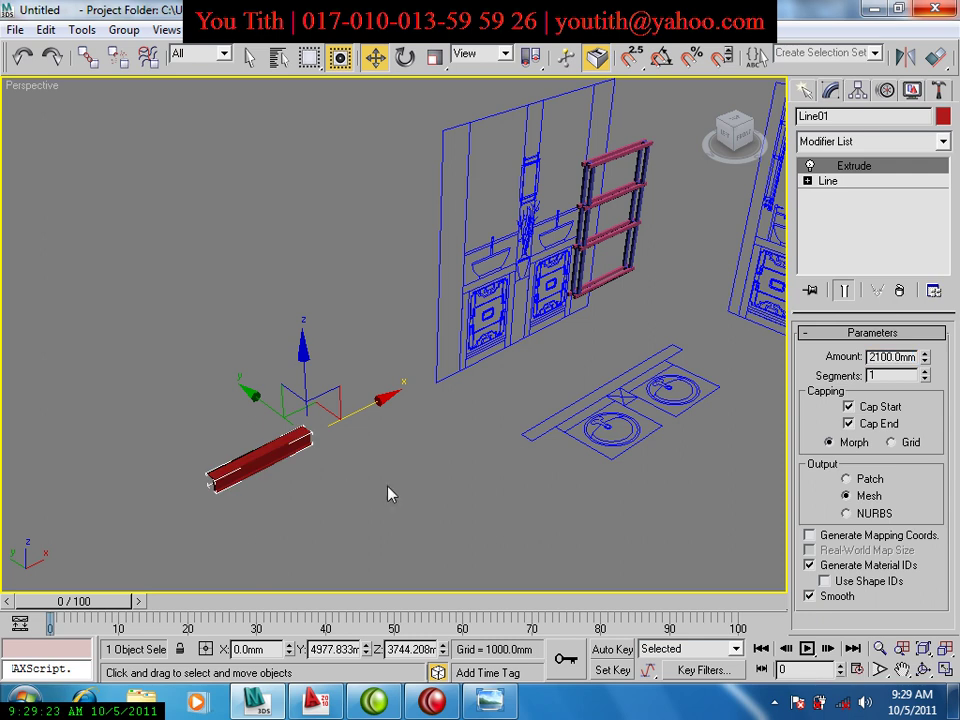
In Front view, slide the 2100 mm ledge right toward the vanity rack.
key(f)
key(z)
scroll(373, 494, down, 3)
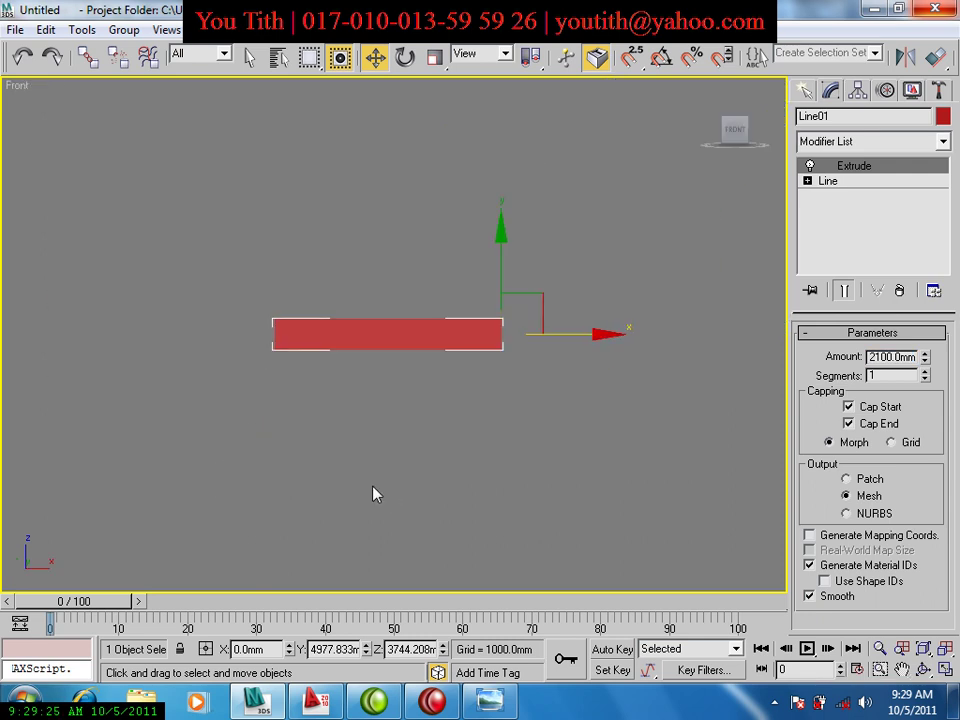
scroll(373, 494, down, 2)
middle_drag(373, 494, 154, 493)
scroll(347, 375, down, 4)
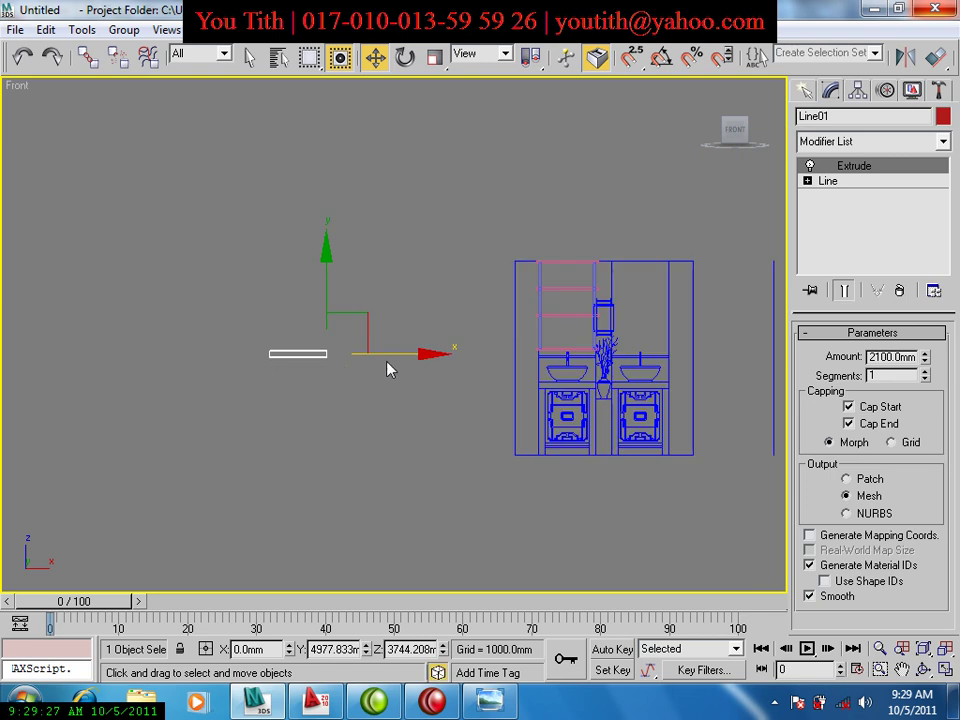
drag(388, 369, 668, 343)
scroll(668, 343, up, 3)
scroll(495, 441, up, 4)
mouse_move(495, 441)
middle_down()
mouse_move(548, 472)
mouse_move(429, 478)
mouse_move(411, 457)
middle_up()
Snap the ledge's corner to the rack's bottom bar and check it in shaded perspective.
scroll(429, 478, up, 2)
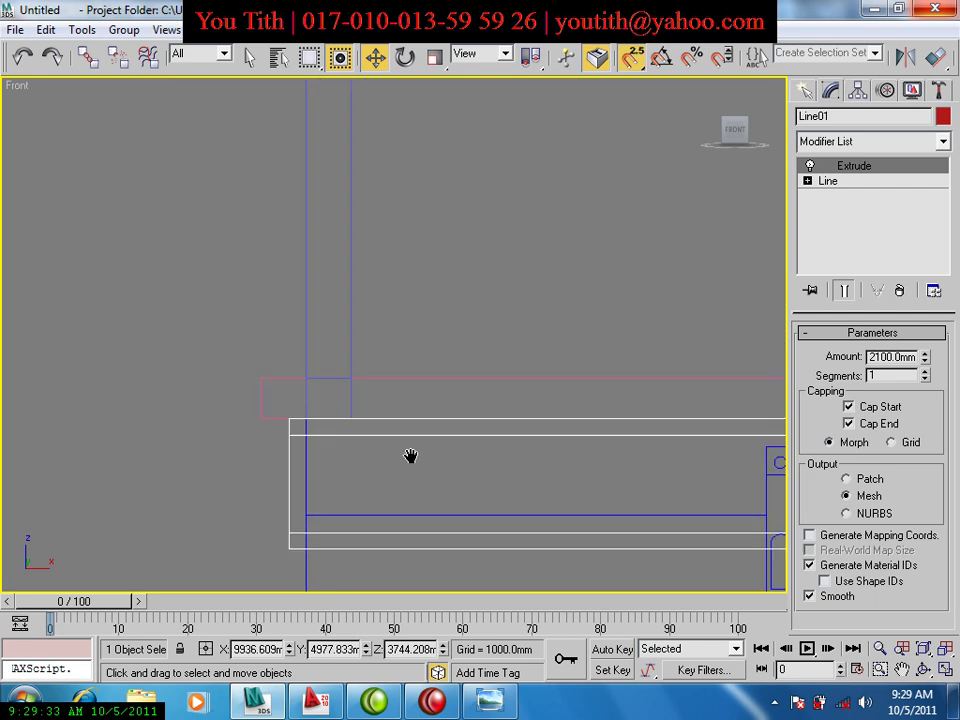
drag(285, 419, 294, 429)
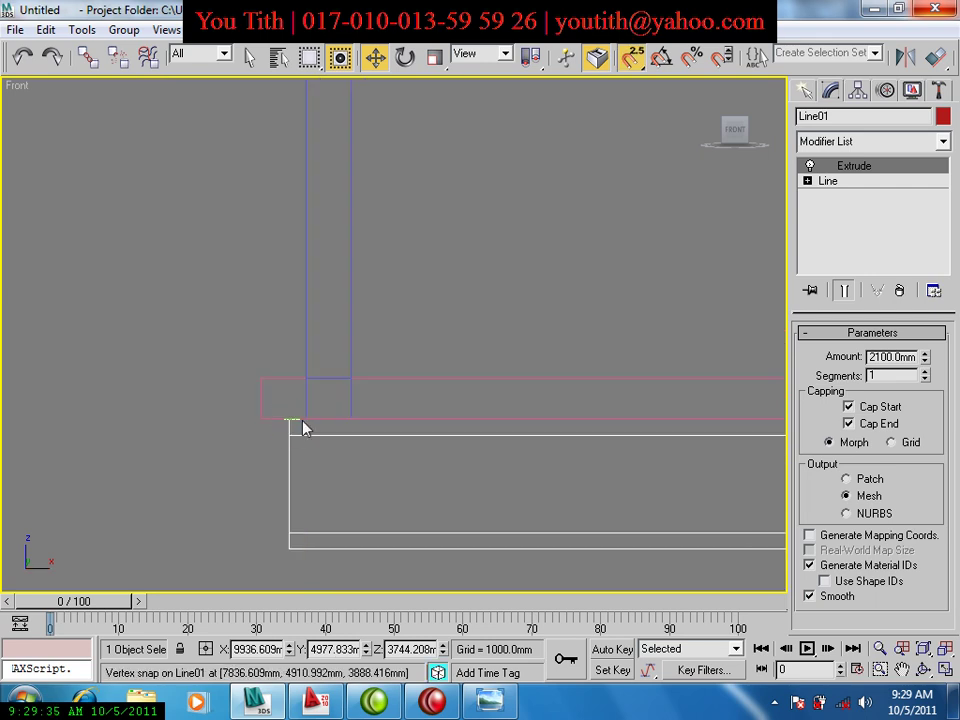
click(294, 429)
click(289, 434)
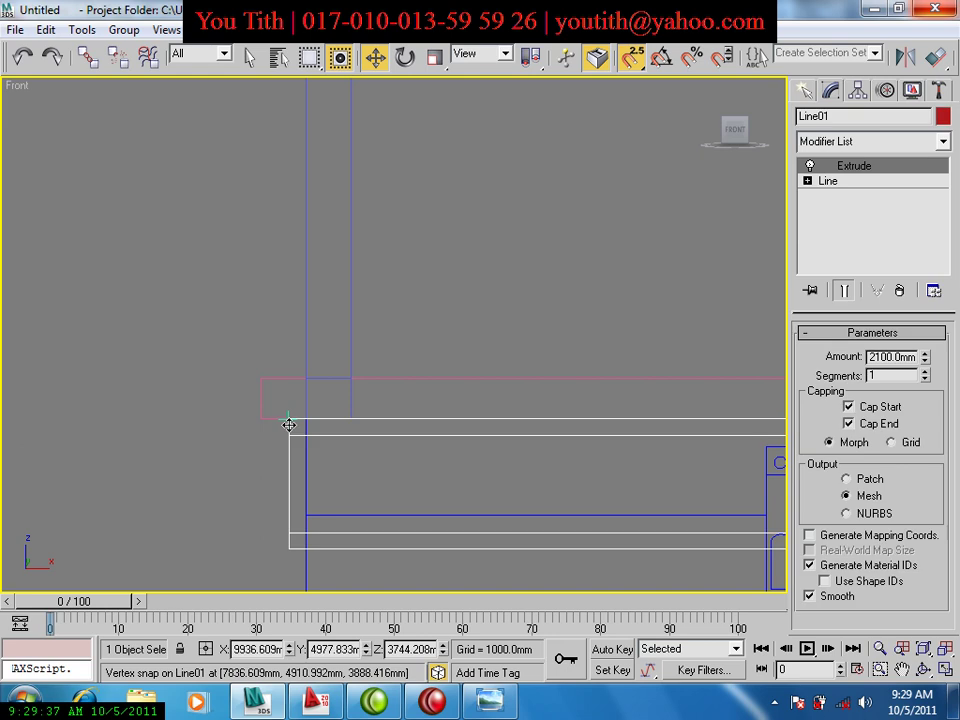
drag(289, 421, 317, 420)
scroll(310, 420, down, 3)
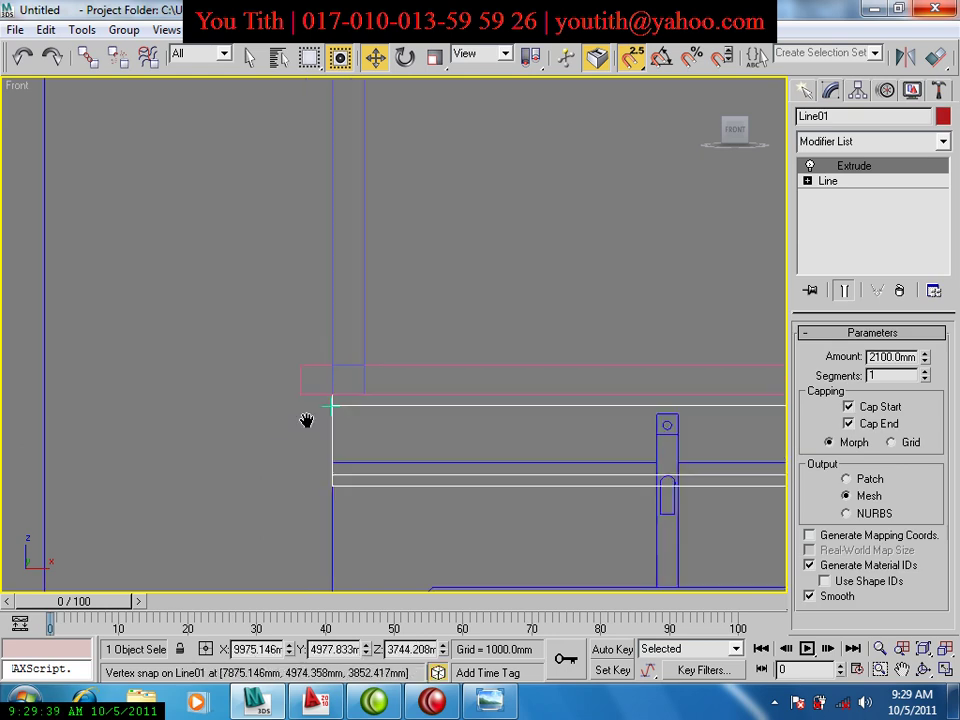
middle_drag(306, 420, 190, 400)
scroll(346, 396, down, 5)
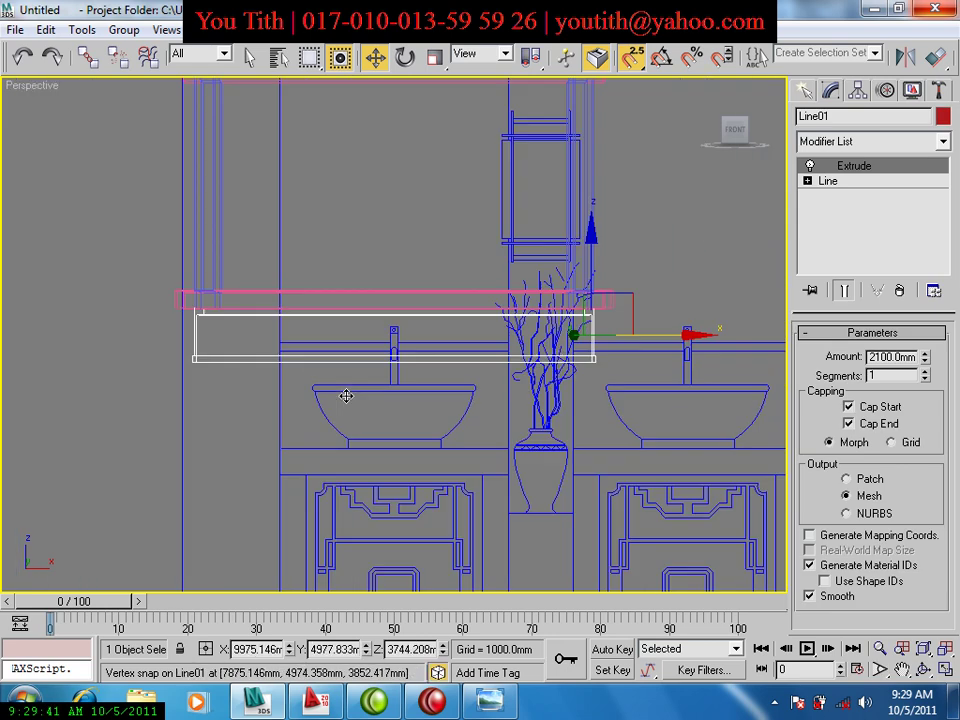
key(p)
key(F3)
mouse_move(343, 409)
alt+middle_down()
mouse_move(410, 341)
mouse_move(428, 302)
mouse_move(488, 261)
mouse_move(490, 283)
mouse_move(379, 279)
alt+middle_up()
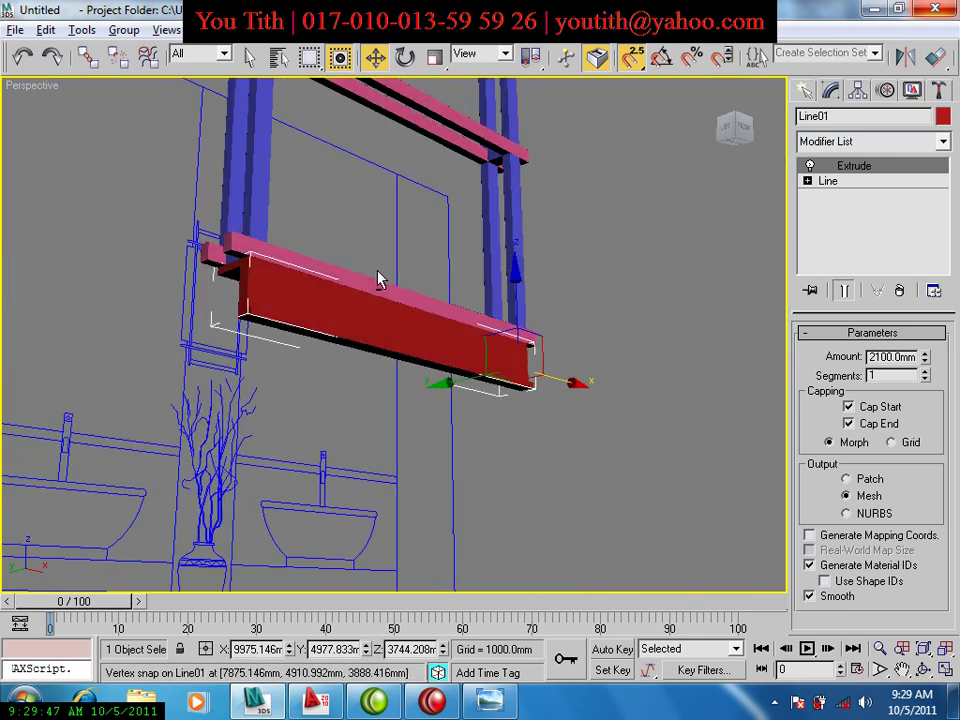
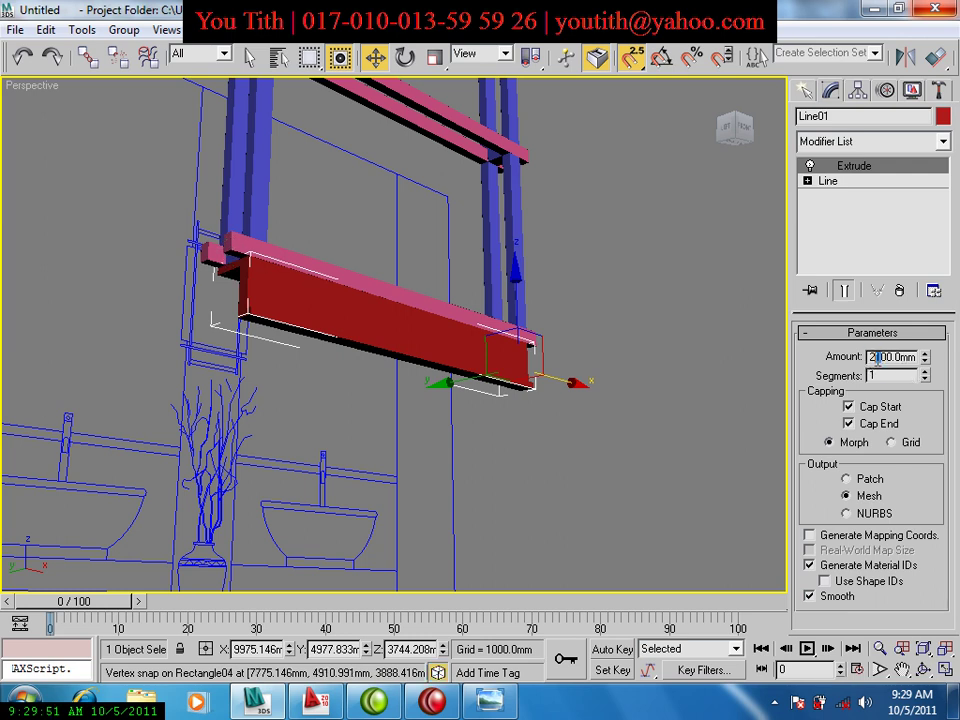
Extrude the red ledge 2300 mm and vertex-snap it into line with the frame.
key(Return)
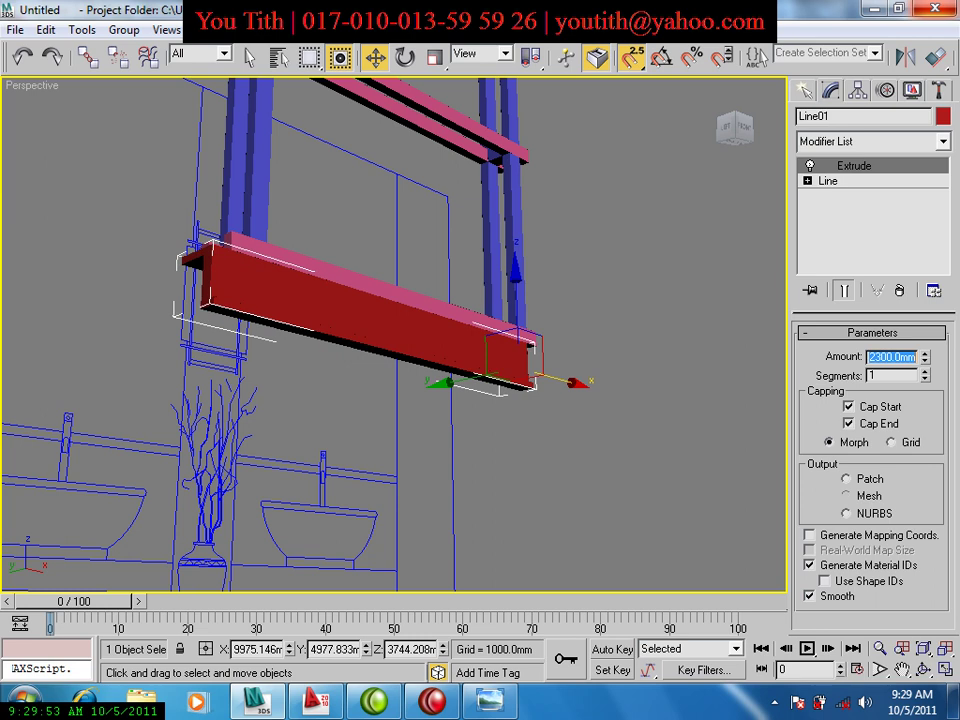
alt+middle_drag(382, 387, 383, 438)
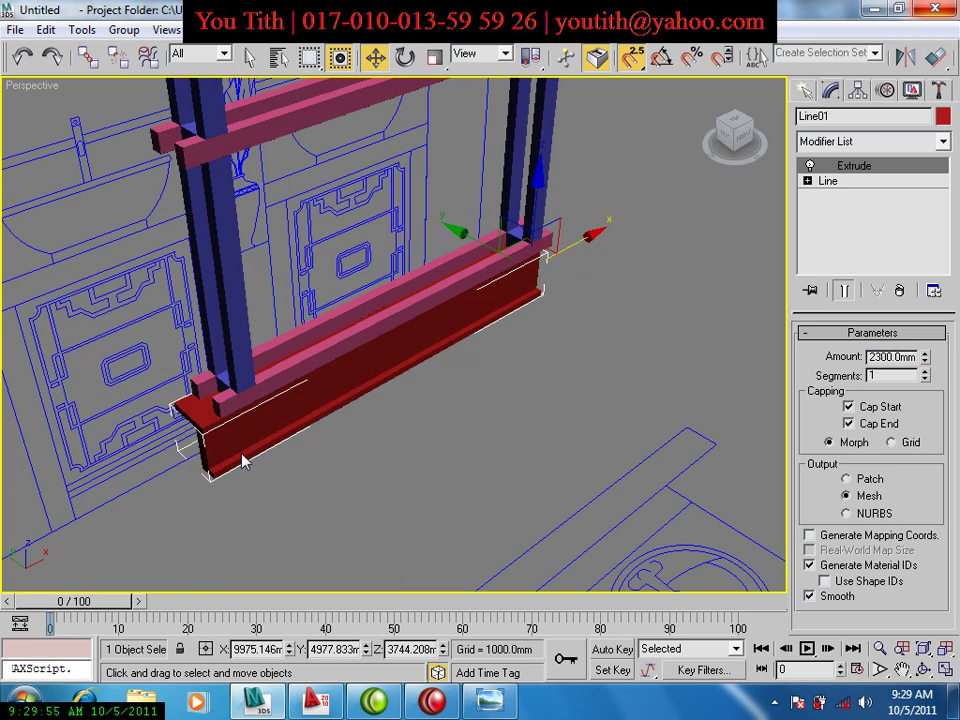
mouse_move(243, 461)
alt+middle_down()
mouse_move(176, 429)
mouse_move(268, 426)
mouse_move(255, 462)
alt+middle_up()
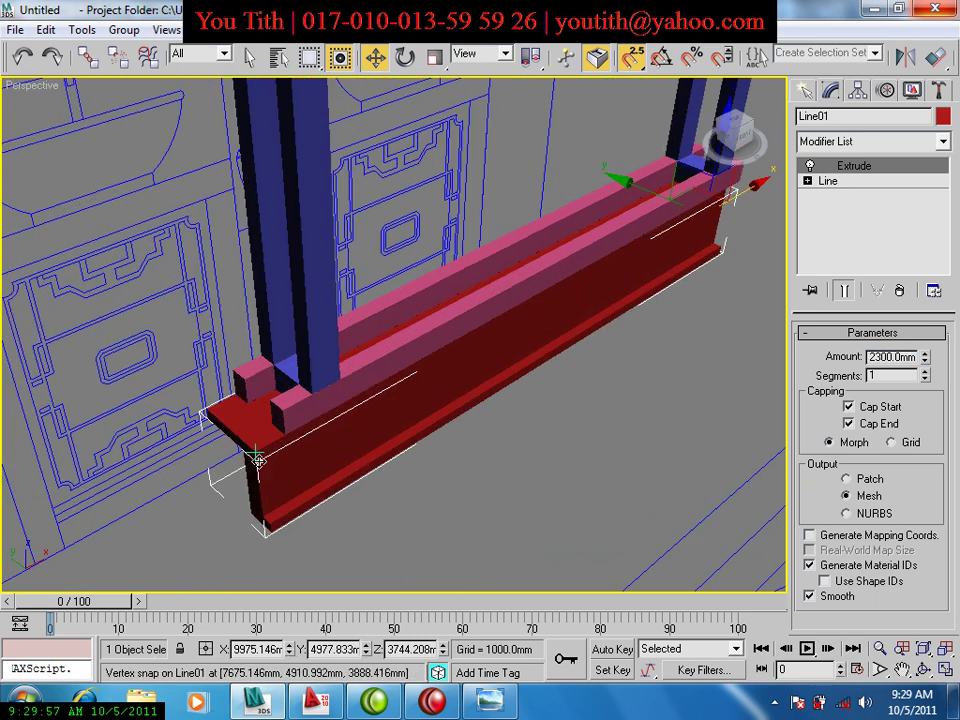
drag(259, 453, 282, 435)
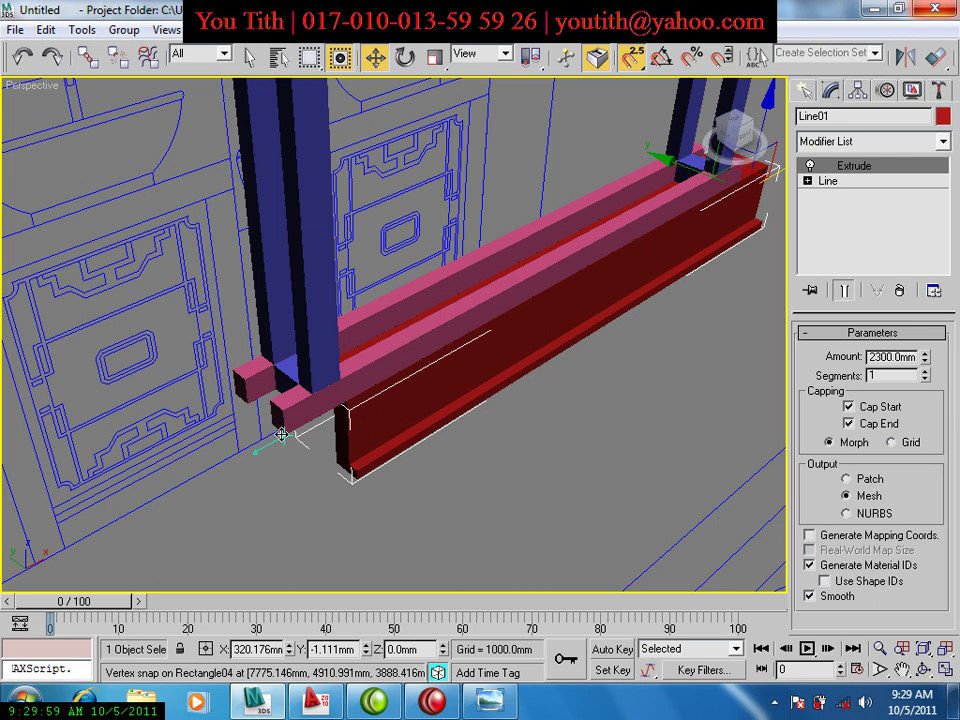
key(ctrl+z)
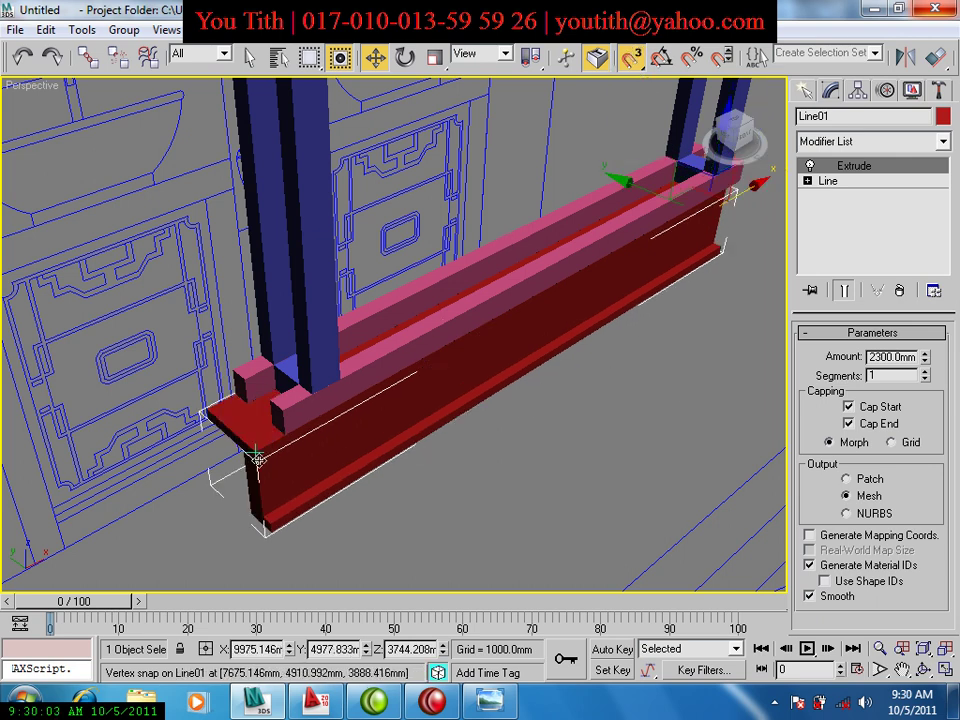
drag(257, 457, 284, 438)
Orbit around the ledge and compare it against the rendered bathroom reference image.
mouse_move(341, 580)
alt+middle_down()
mouse_move(364, 546)
mouse_move(381, 471)
mouse_move(422, 482)
mouse_move(467, 476)
mouse_move(516, 431)
mouse_move(445, 463)
mouse_move(317, 491)
mouse_move(261, 491)
mouse_move(264, 362)
mouse_move(193, 407)
mouse_move(152, 399)
mouse_move(410, 430)
mouse_move(429, 401)
mouse_move(408, 424)
alt+middle_up()
scroll(431, 401, down, 3)
scroll(440, 404, down, 3)
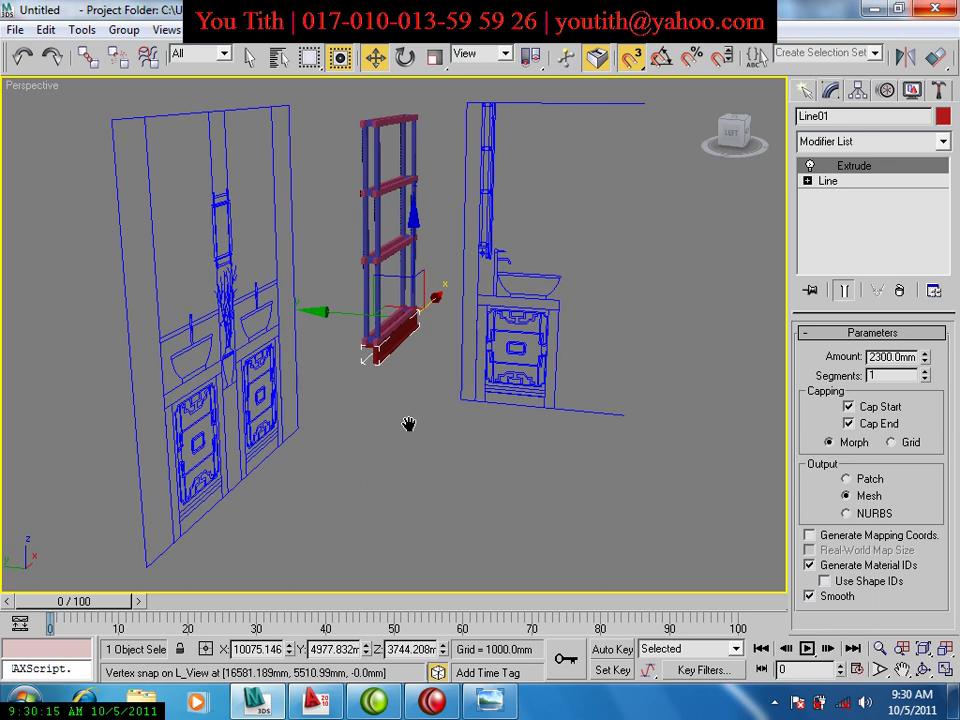
scroll(408, 424, down, 3)
key(alt+Tab)
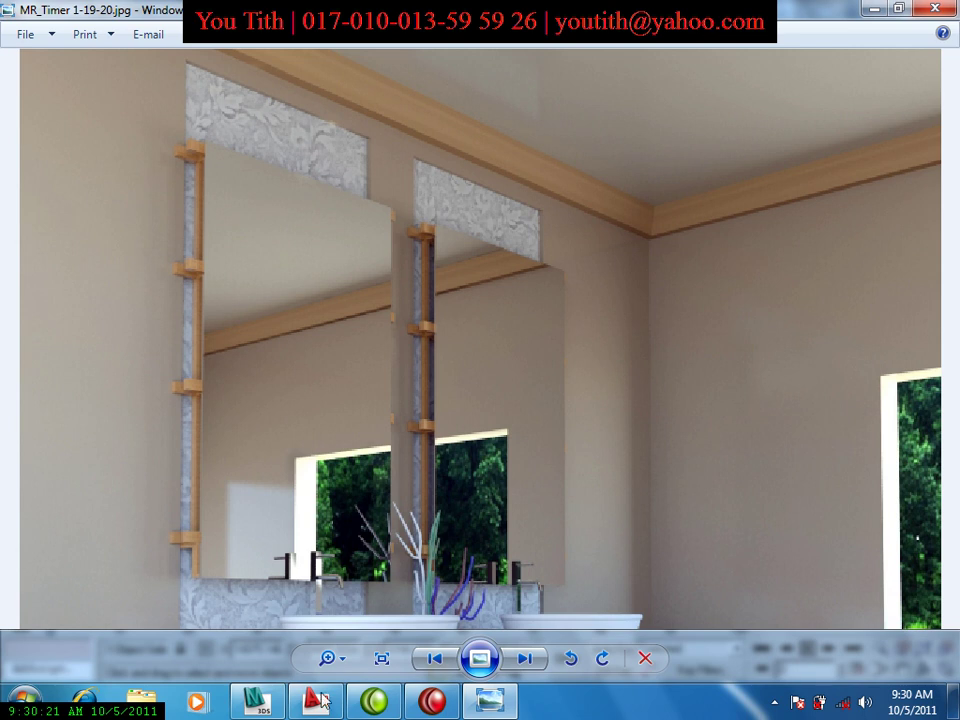
click(257, 698)
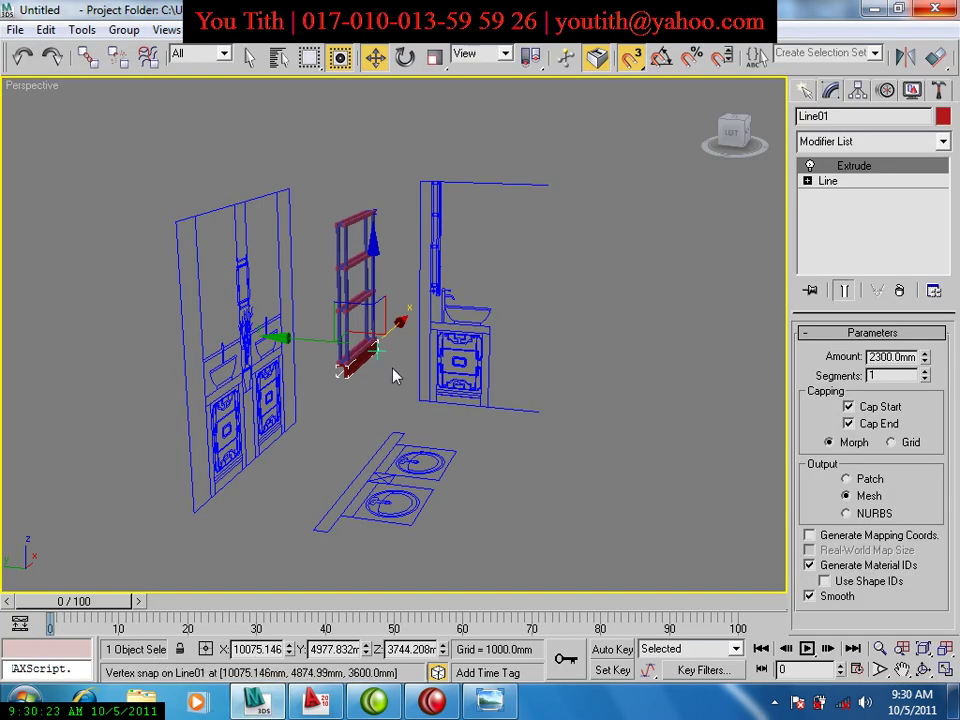
Switch to the Left view, deselect the red ledge and zoom out.
key(l)
scroll(321, 435, up, 1)
scroll(597, 319, up, 2)
click(597, 319)
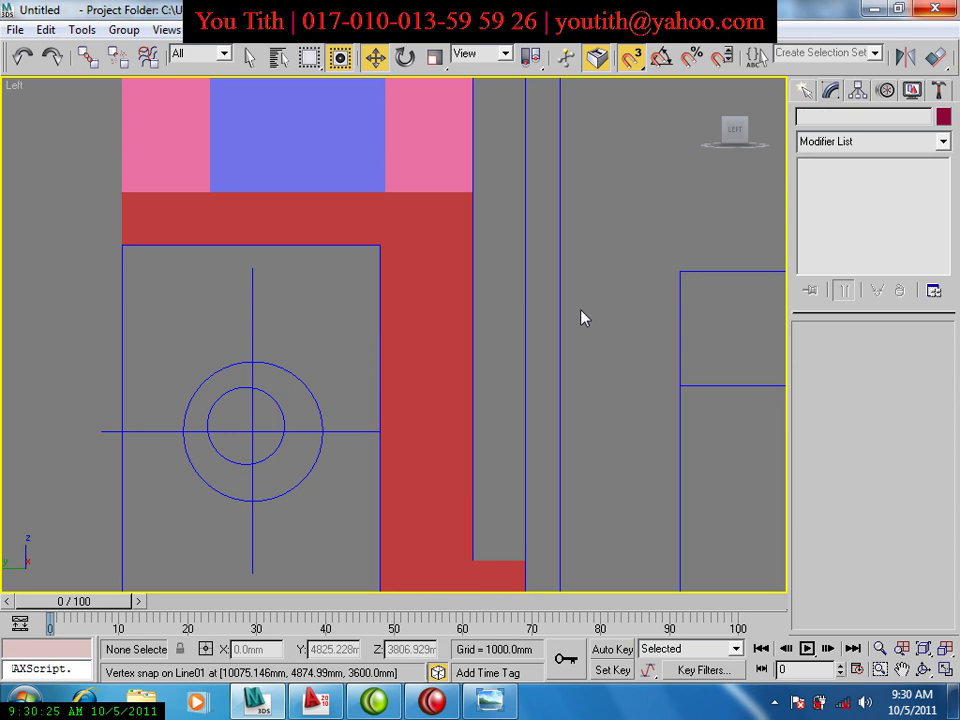
scroll(446, 489, down, 3)
scroll(446, 491, down, 1)
scroll(446, 491, down, 2)
scroll(447, 493, down, 1)
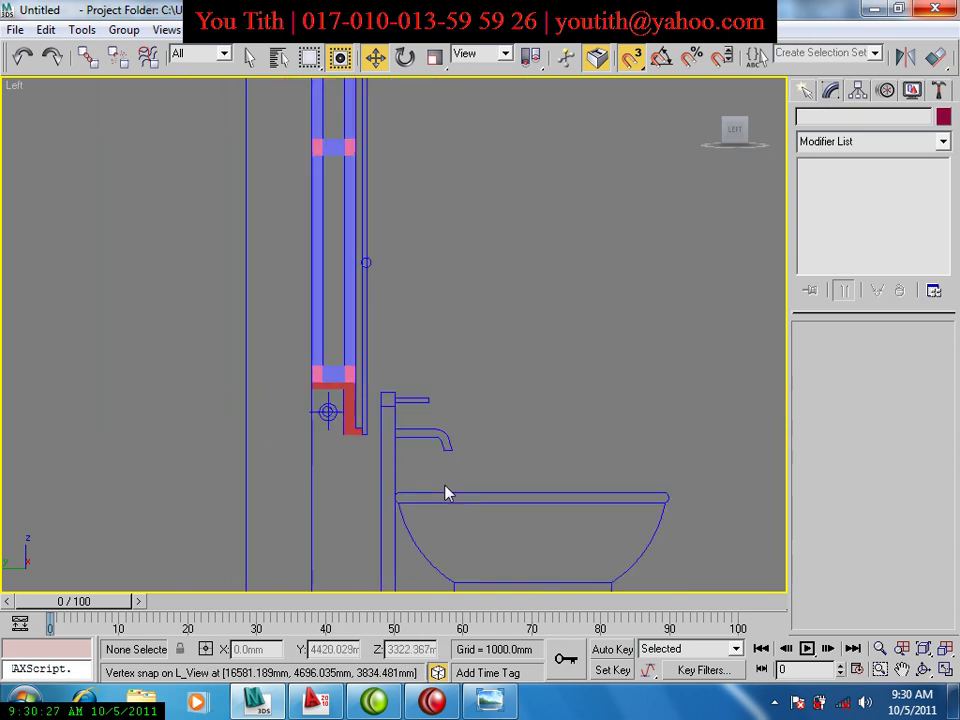
scroll(446, 493, down, 2)
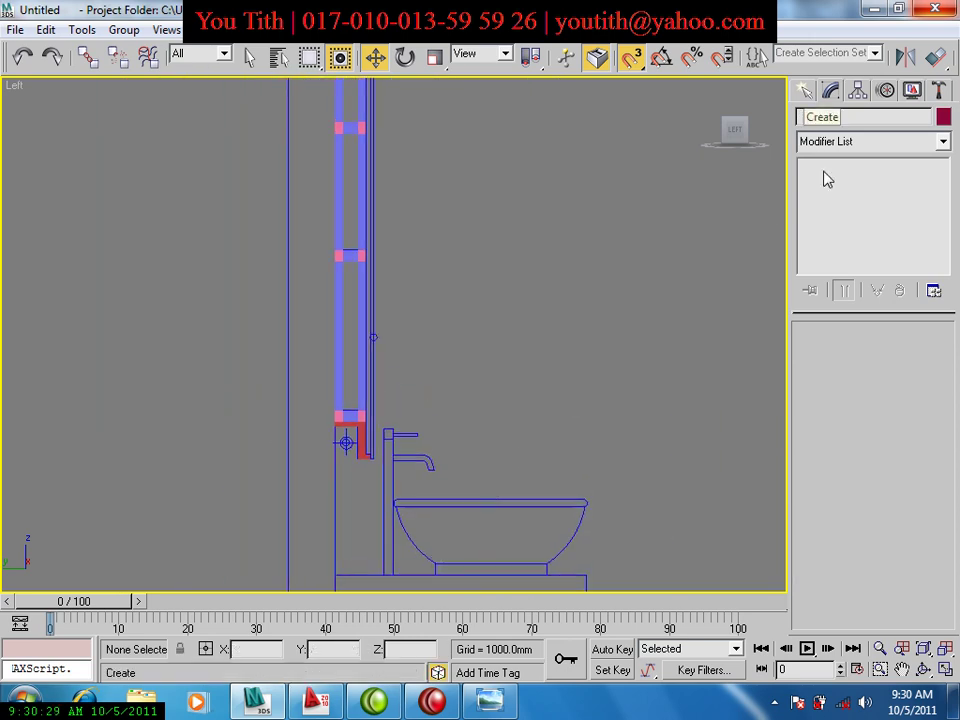
Draw a thin upright 3600 × 24 mm rectangle from the frame's bottom.
click(805, 90)
click(912, 225)
scroll(388, 465, up, 2)
mouse_move(388, 465)
middle_down()
mouse_move(463, 383)
mouse_move(497, 426)
middle_up()
scroll(497, 426, up, 1)
drag(458, 526, 455, 305)
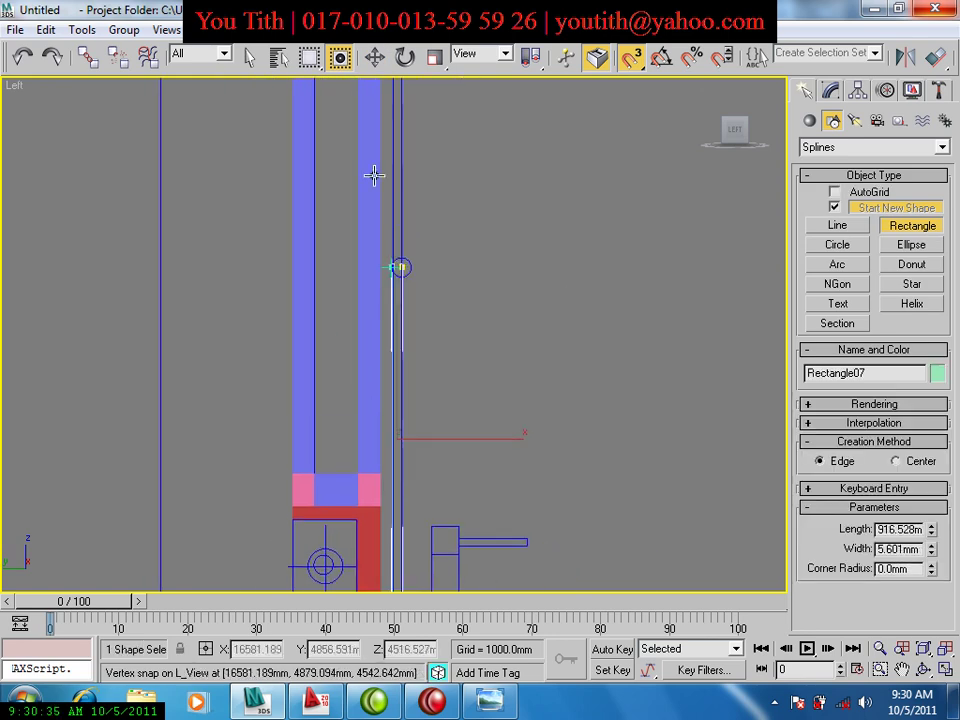
mouse_move(455, 305)
mouse_down()
mouse_move(394, 317)
mouse_move(385, 279)
mouse_up()
key(i)
key(i)
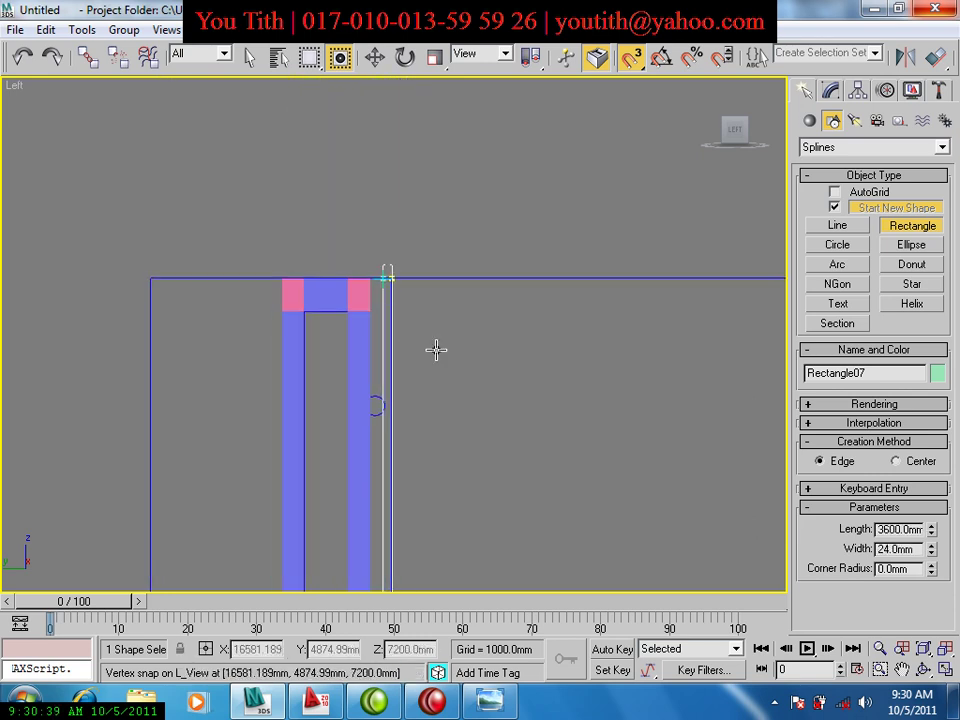
Apply an Extrude modifier to make a 2300 mm flat panel, viewed in Perspective.
click(830, 91)
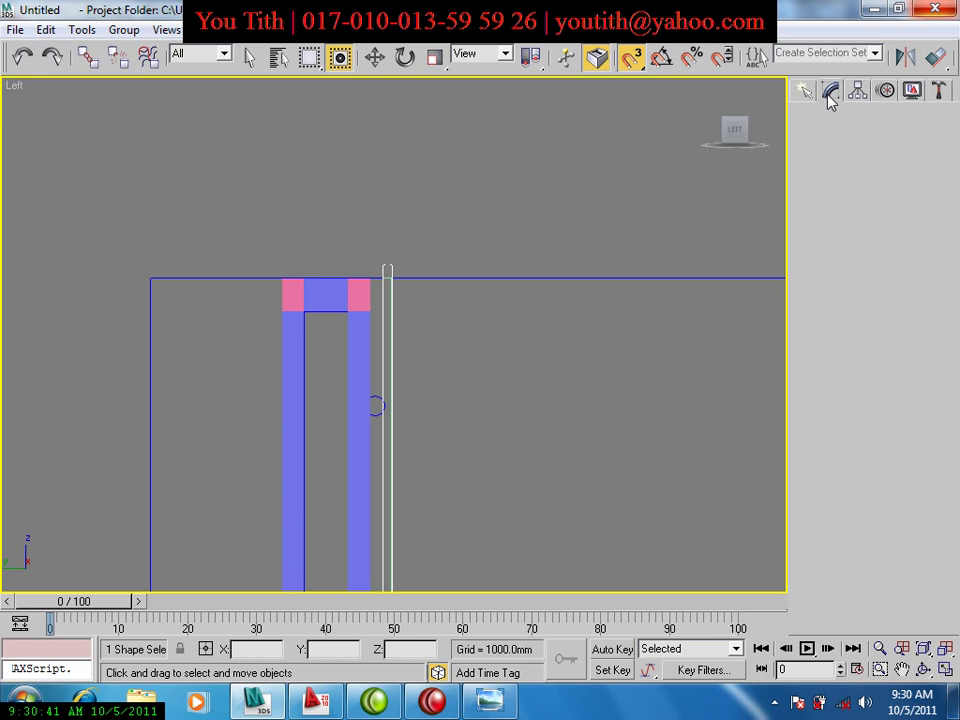
click(831, 143)
key(e)
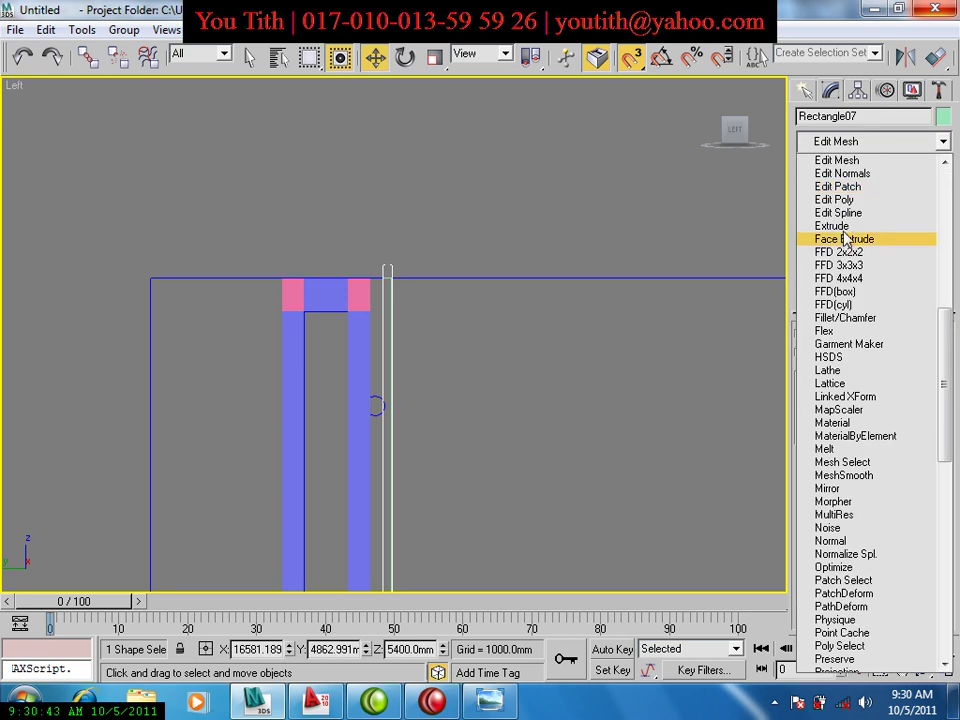
click(840, 227)
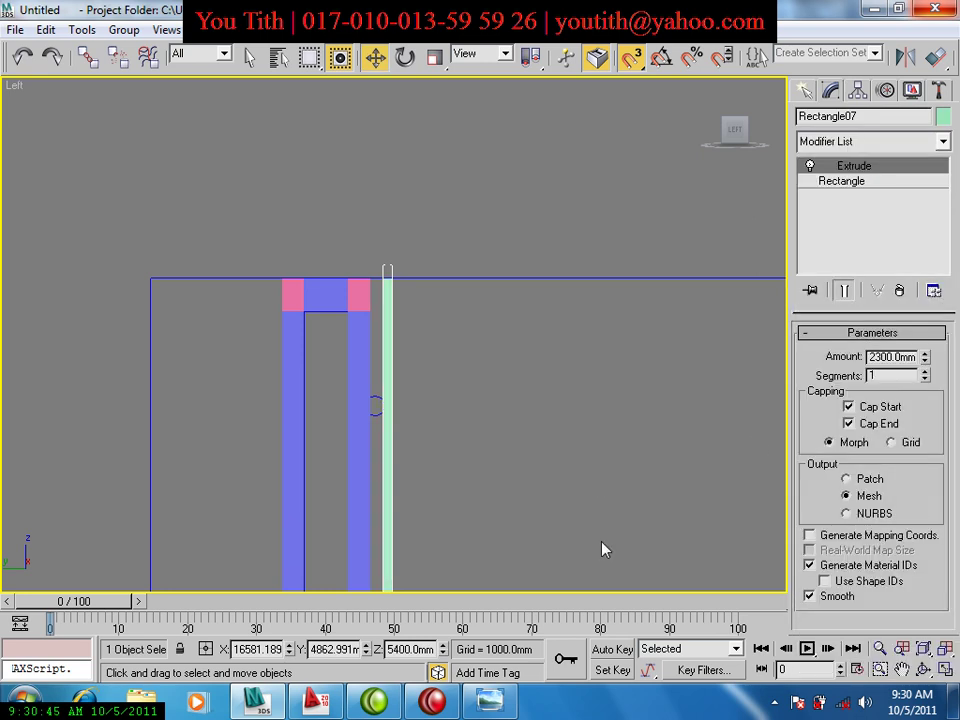
key(p)
key(z)
mouse_move(579, 553)
alt+middle_down()
mouse_move(503, 561)
mouse_move(570, 456)
alt+middle_up()
In the Front view, move the mirror panel left onto the shelf frame.
key(f)
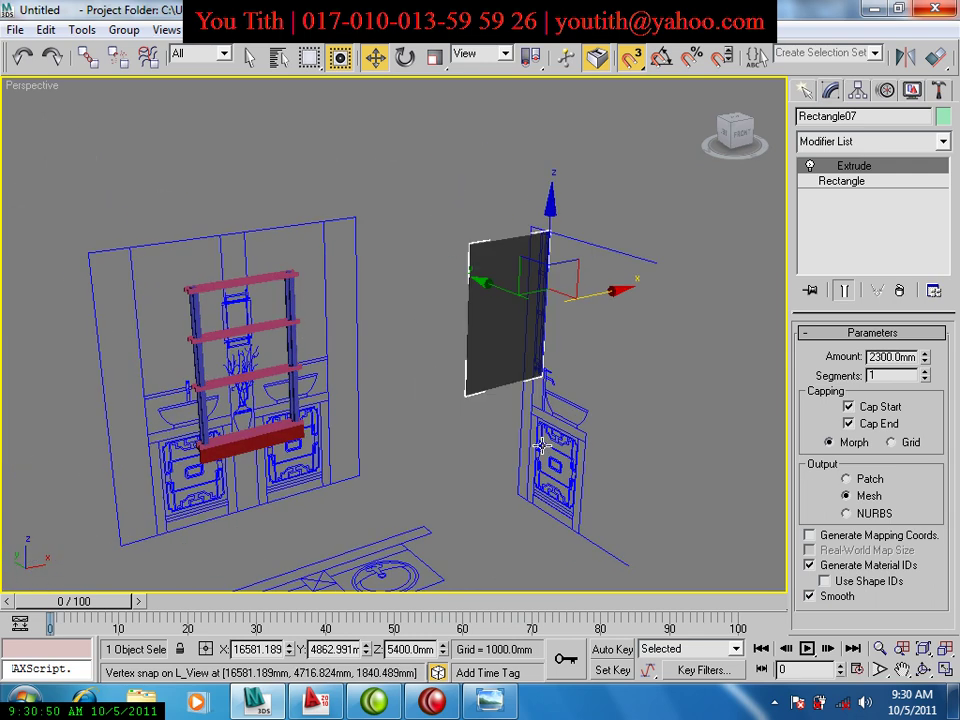
key(z)
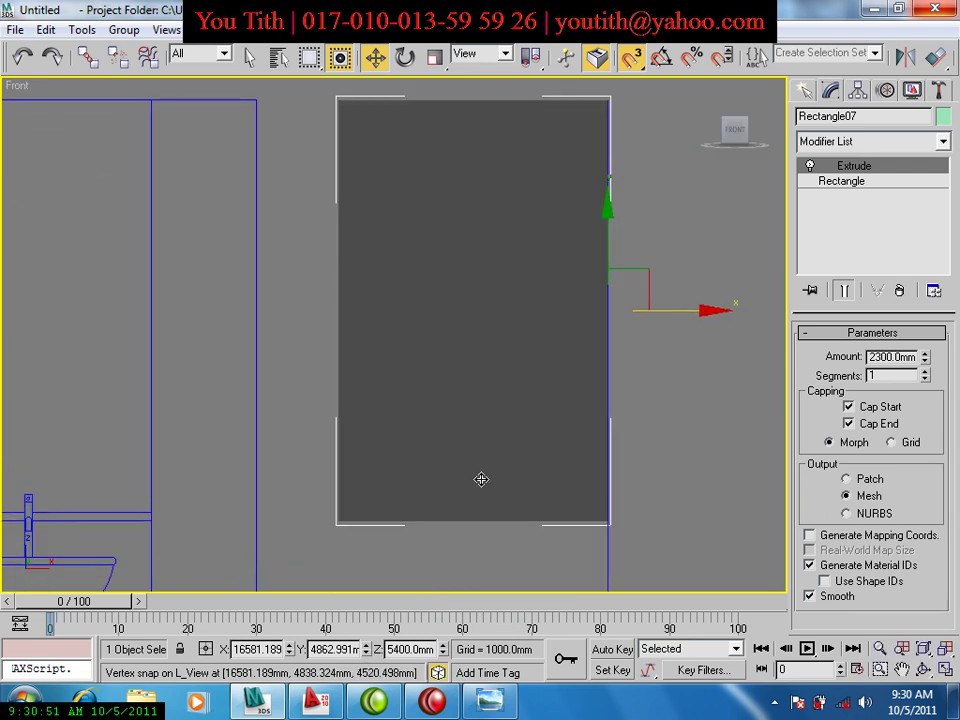
scroll(481, 479, down, 4)
middle_drag(439, 505, 552, 488)
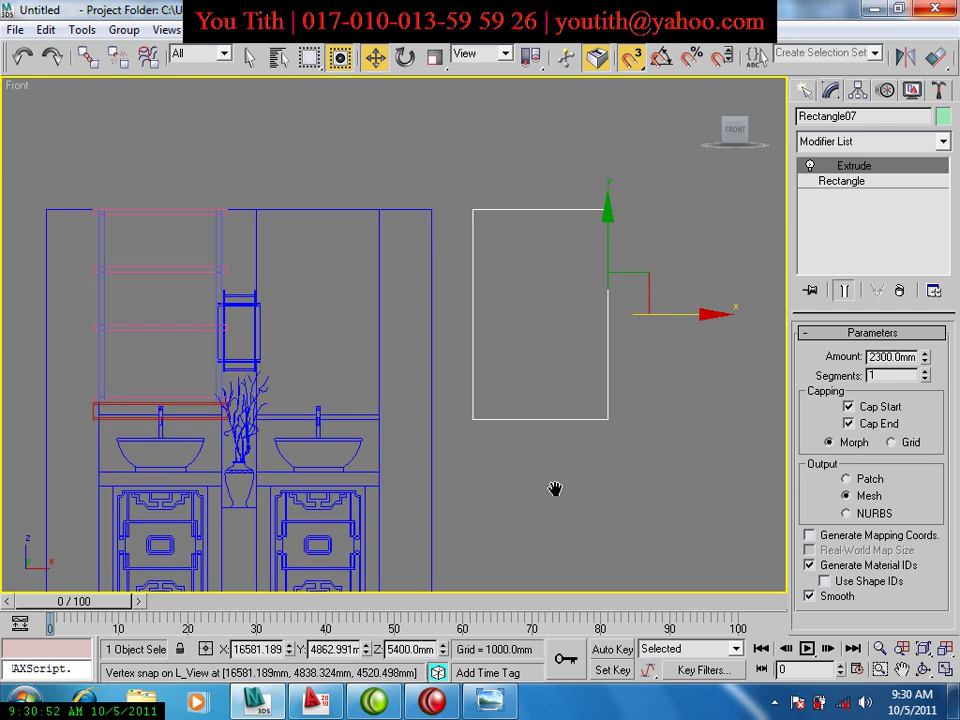
click(486, 420)
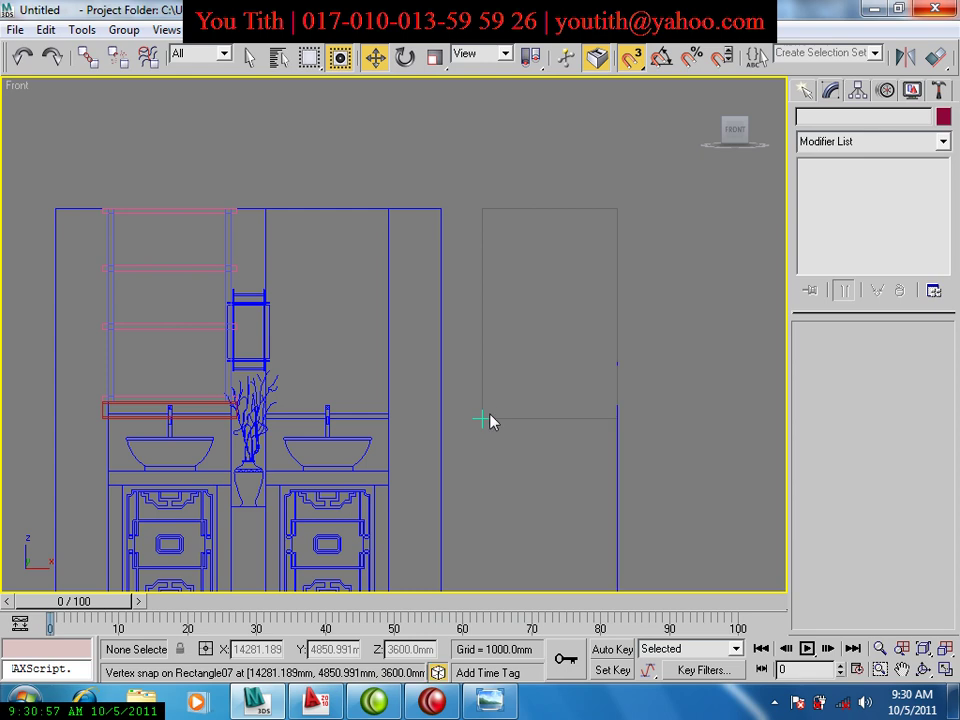
drag(486, 420, 96, 400)
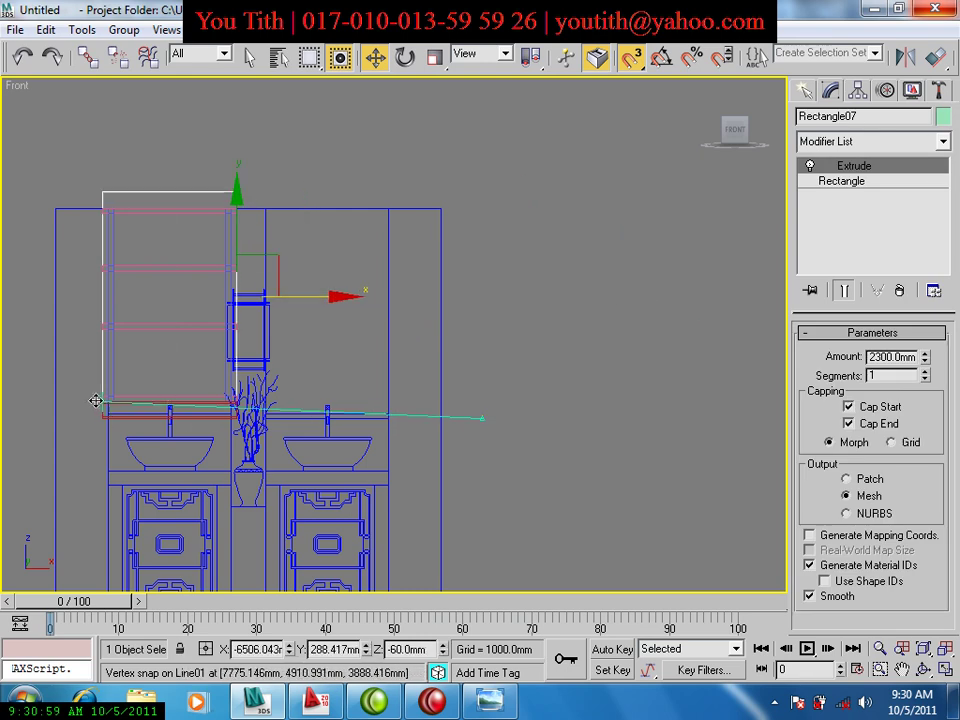
Check the panel's position in a solid-shaded Perspective view.
scroll(139, 440, up, 4)
middle_drag(139, 420, 146, 242)
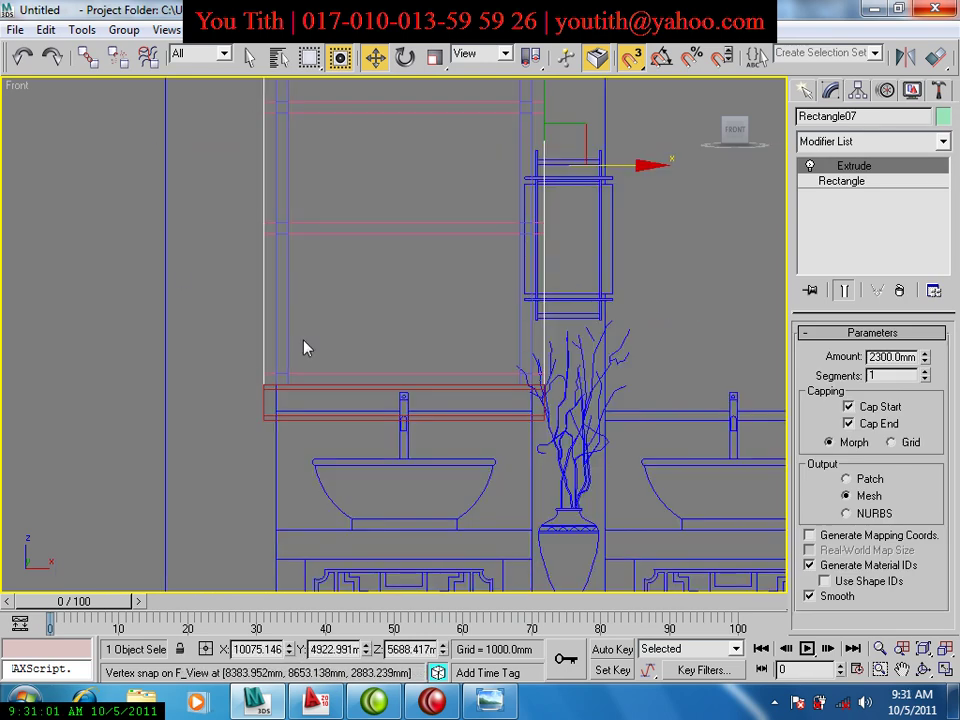
middle_drag(305, 347, 294, 413)
key(p)
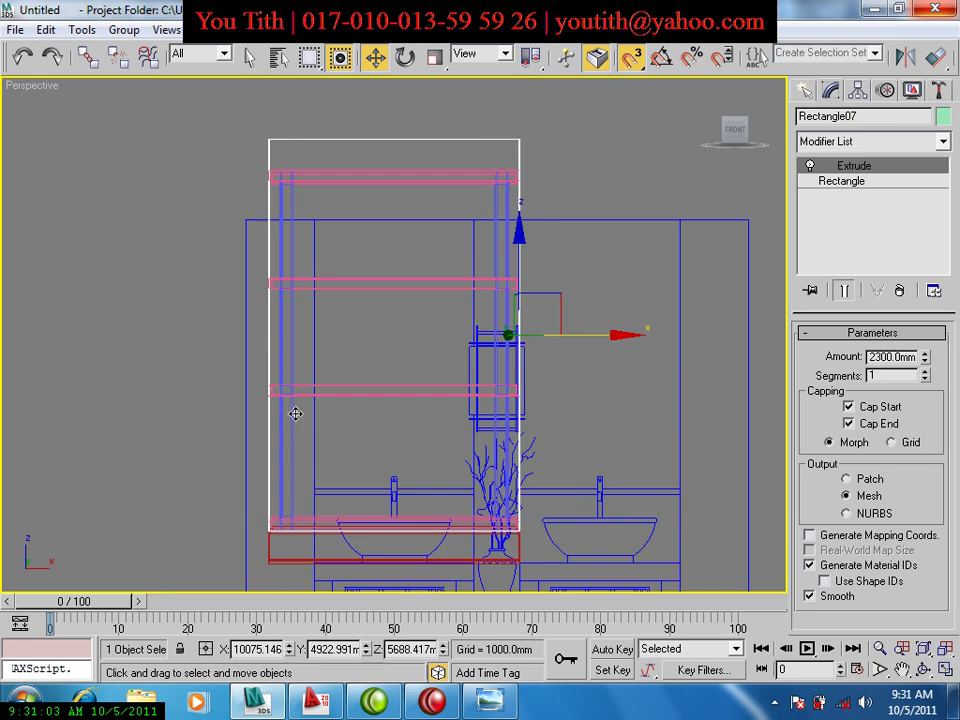
mouse_move(555, 506)
alt+middle_down()
mouse_move(471, 506)
mouse_move(393, 441)
mouse_move(392, 422)
mouse_move(473, 476)
mouse_move(511, 291)
mouse_move(418, 358)
alt+middle_up()
key(F3)
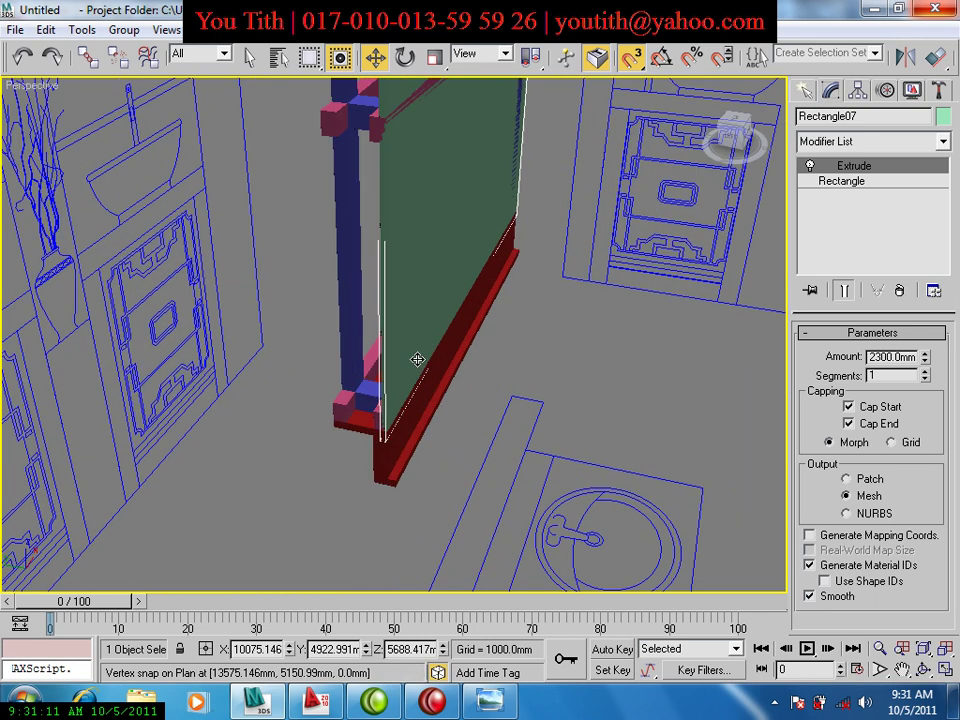
With 2.5D snaps, snap the green mirror panel against the frame in the Left view.
scroll(396, 446, up, 3)
scroll(397, 450, up, 1)
scroll(396, 449, up, 2)
scroll(394, 439, up, 1)
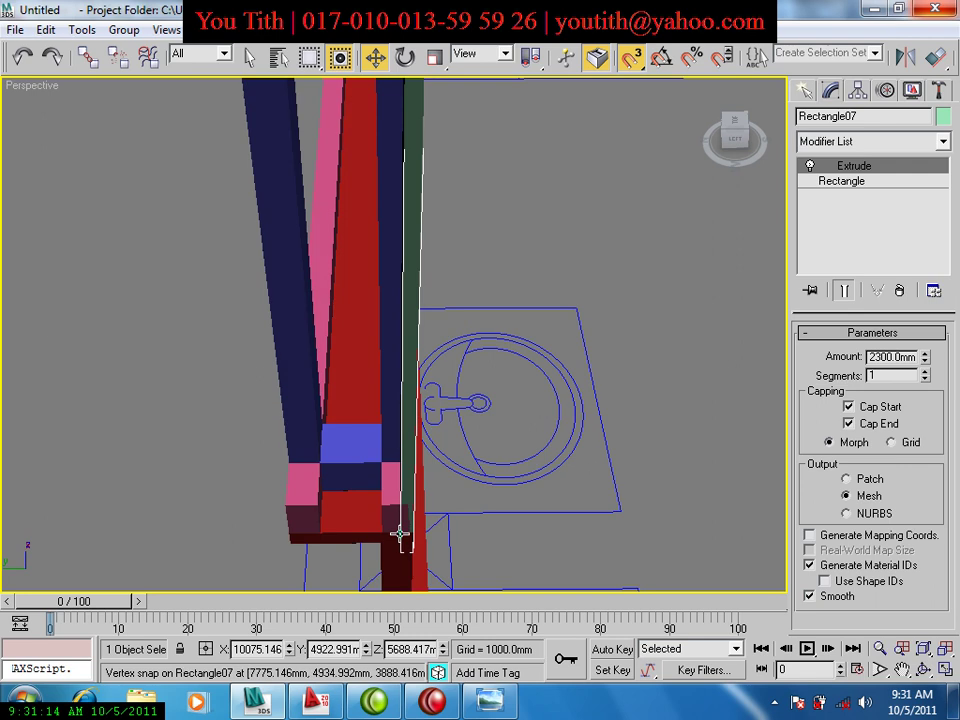
scroll(396, 531, up, 2)
scroll(392, 476, up, 1)
middle_drag(398, 512, 382, 483)
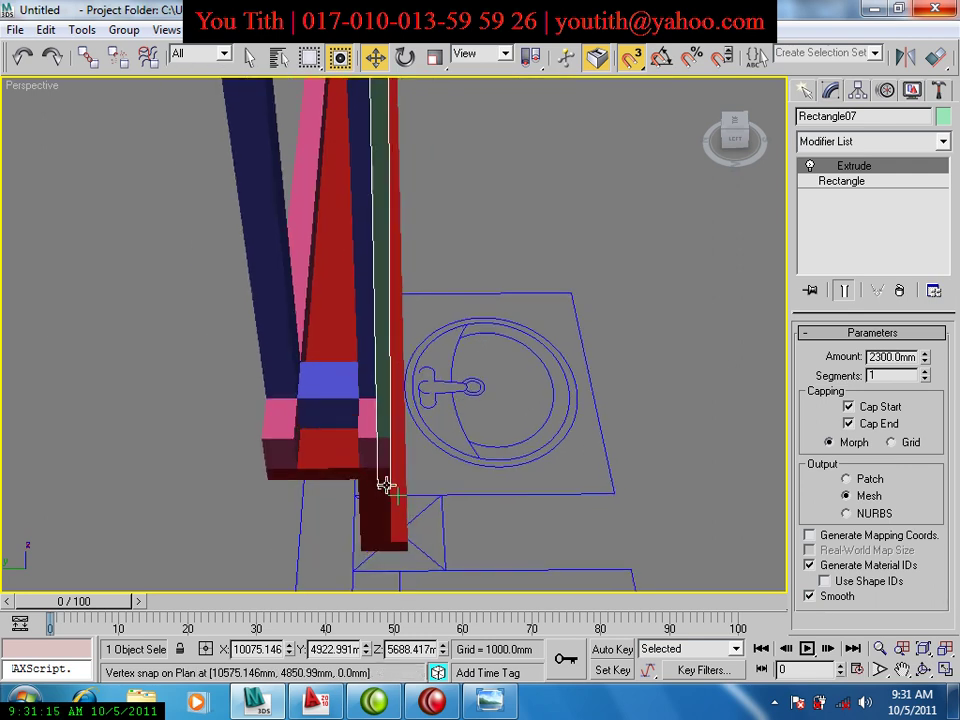
key(l)
scroll(371, 486, up, 2)
scroll(331, 507, up, 2)
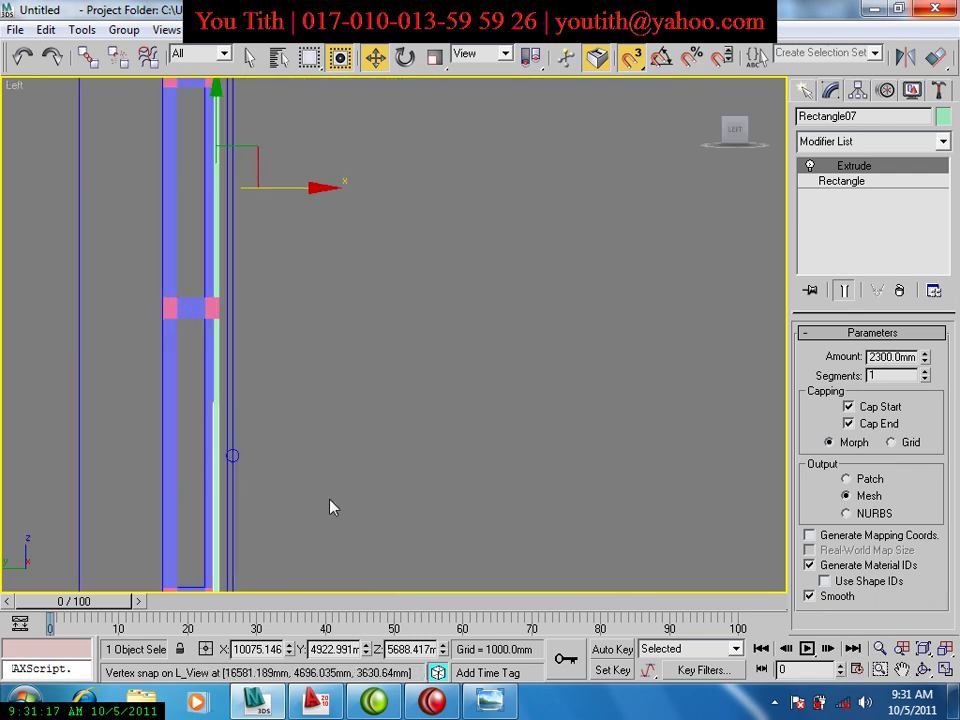
middle_drag(331, 507, 484, 372)
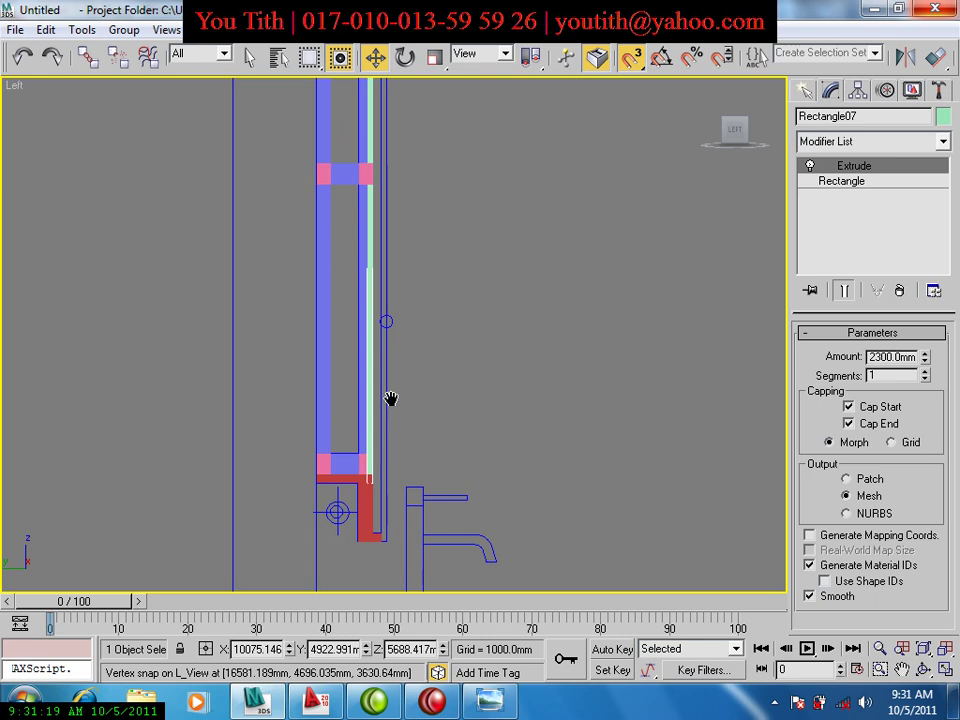
scroll(390, 430, up, 2)
middle_drag(354, 370, 607, 180)
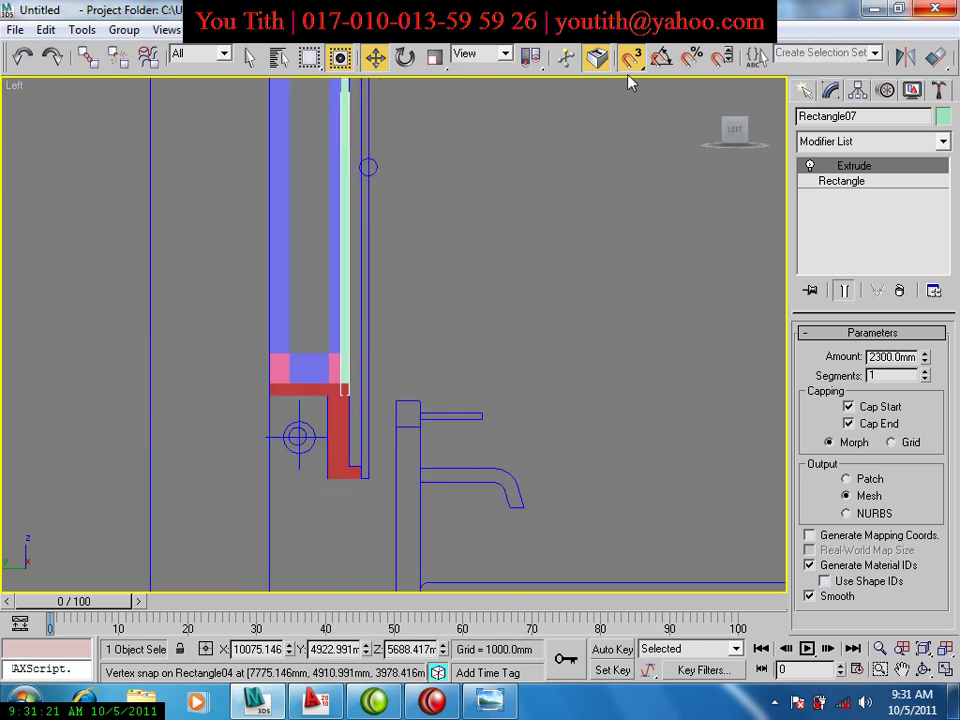
drag(628, 58, 632, 135)
mouse_move(345, 382)
mouse_down()
mouse_move(366, 450)
mouse_move(373, 443)
mouse_up()
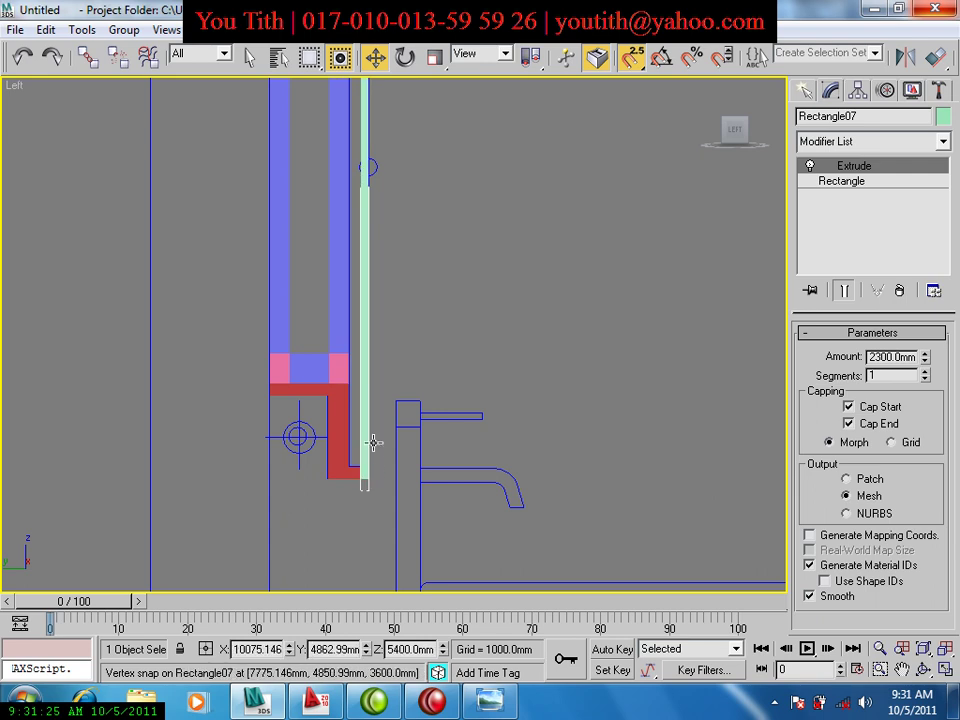
Orbit in Perspective and pan the Left view to verify the panel sits flush.
key(p)
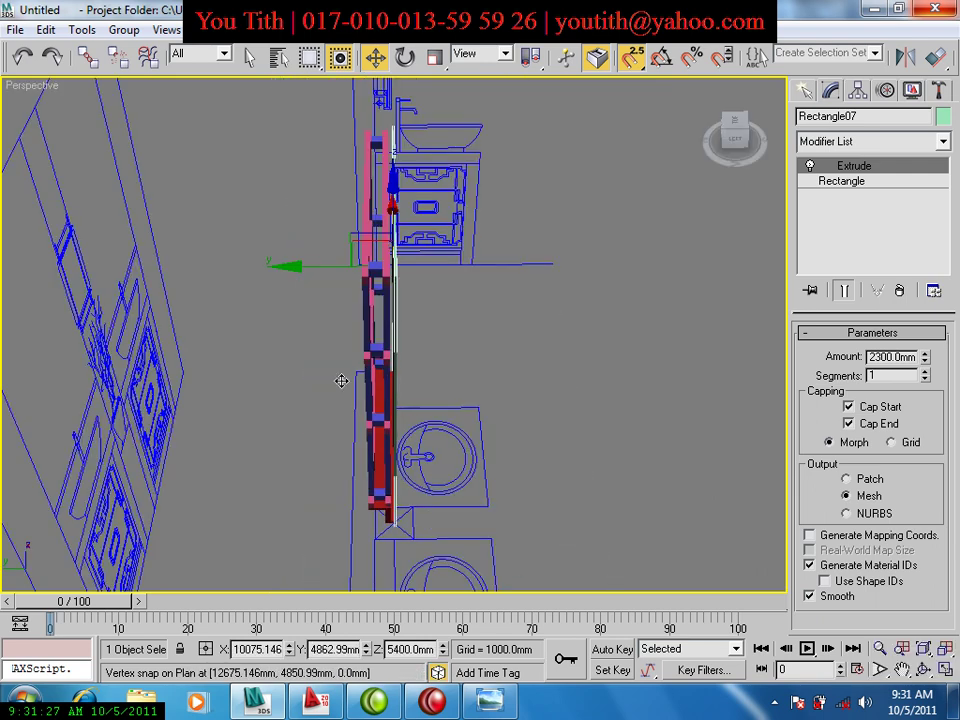
mouse_move(341, 381)
alt+middle_down()
mouse_move(325, 316)
mouse_move(354, 334)
alt+middle_up()
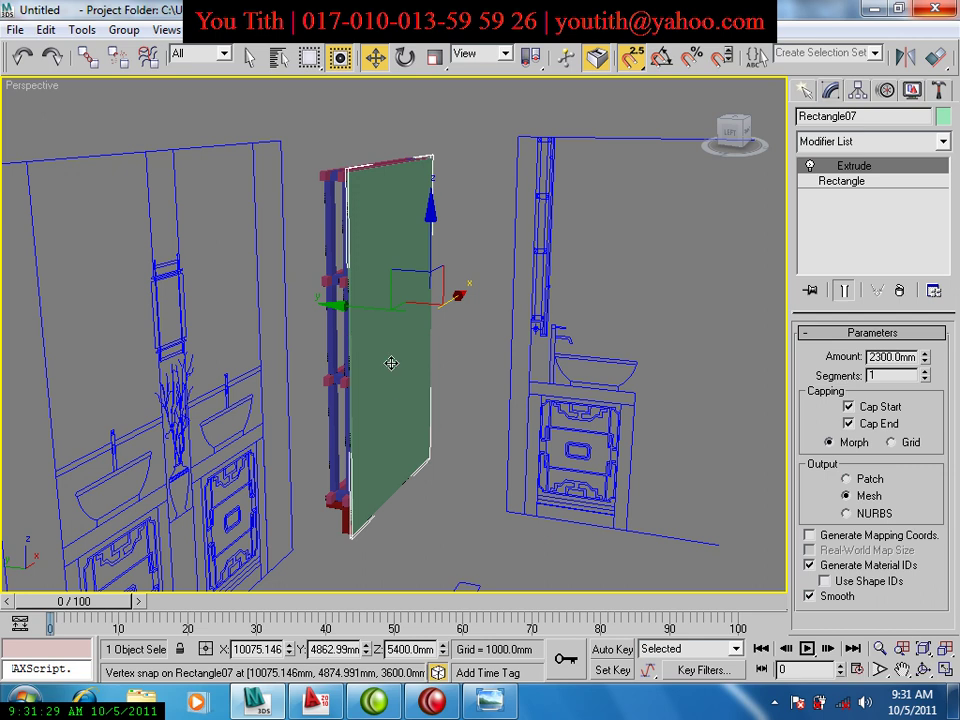
alt+middle_drag(411, 444, 421, 455)
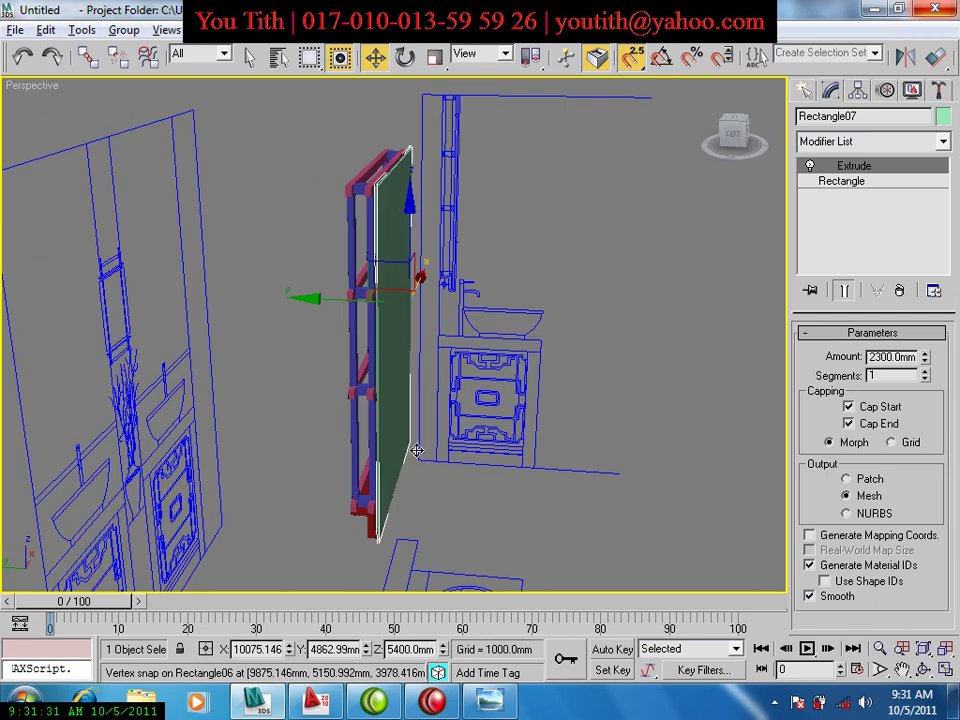
key(l)
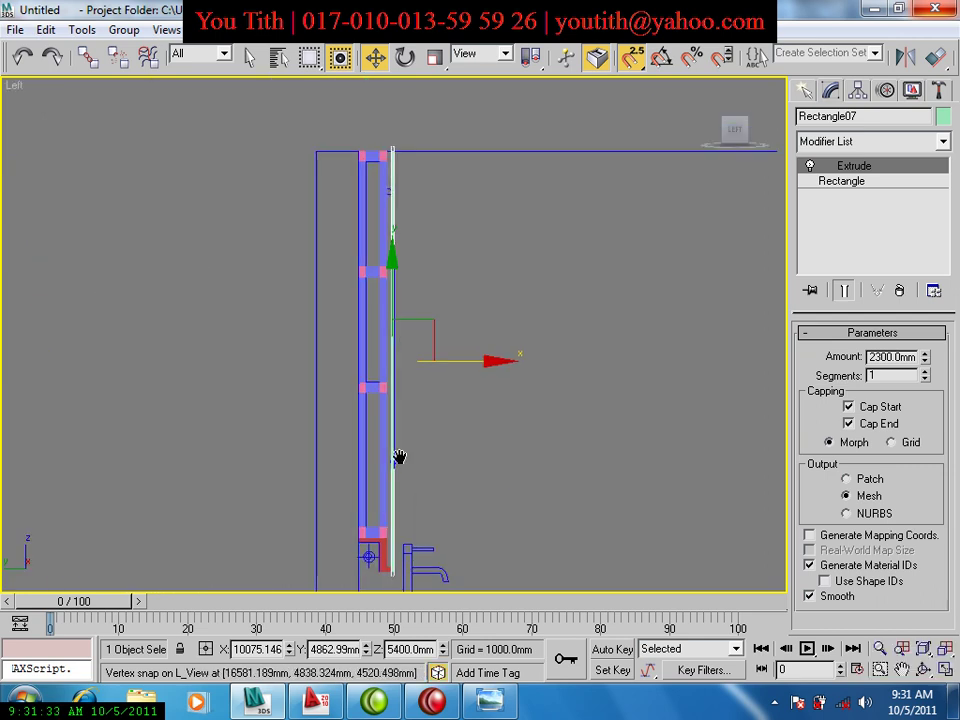
scroll(396, 450, up, 3)
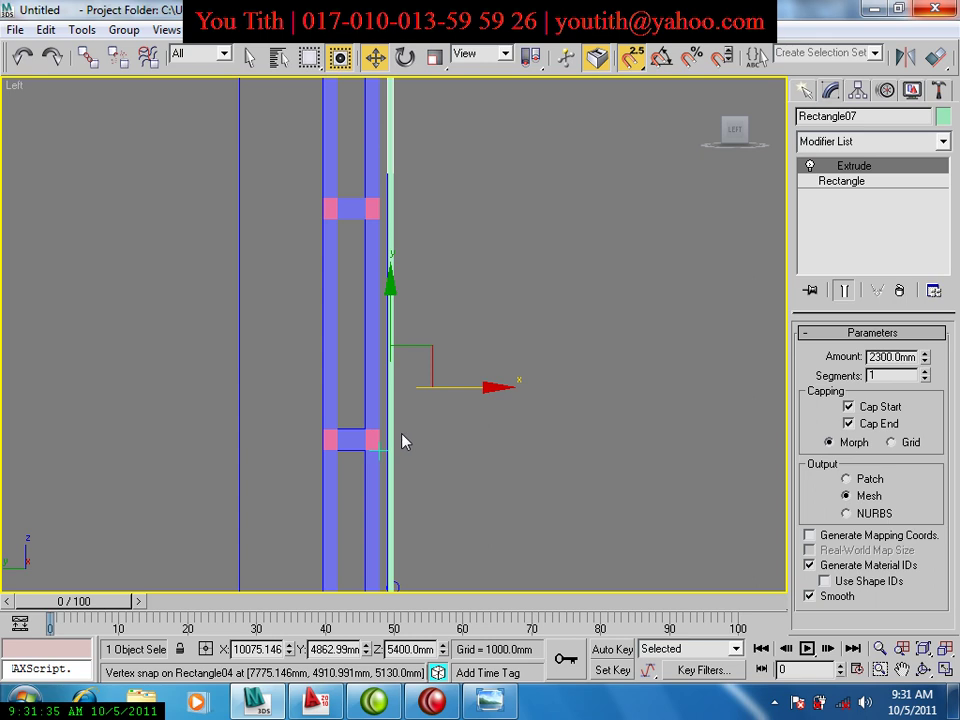
middle_drag(401, 441, 372, 506)
mouse_move(341, 440)
middle_down()
mouse_move(367, 361)
mouse_move(414, 324)
middle_up()
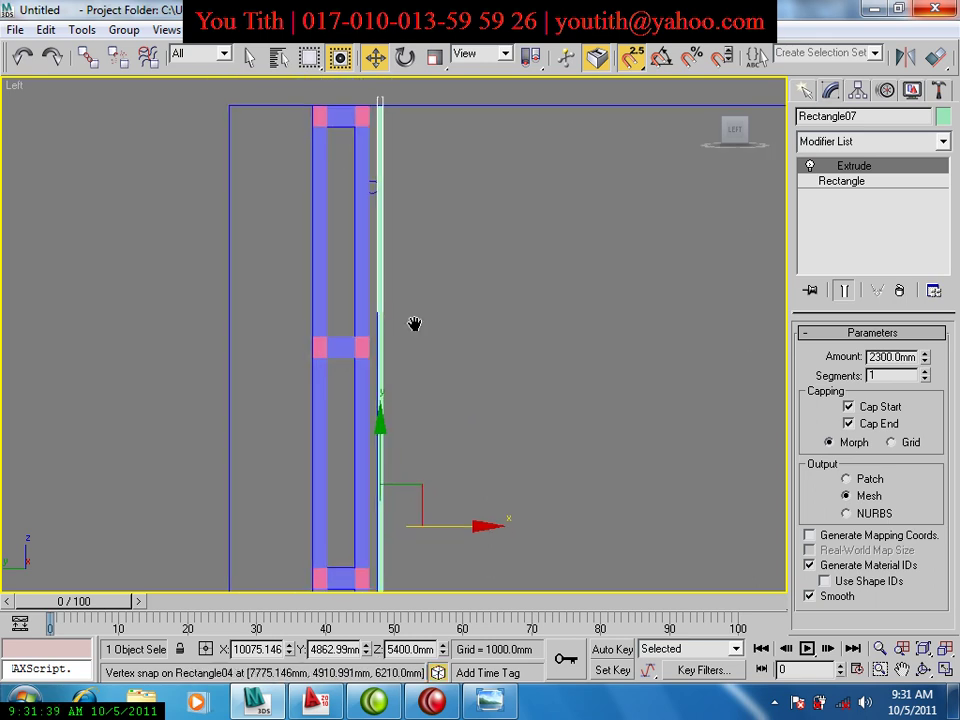
Return to a wireframe Front view and deselect the mirror panel.
key(f)
key(F3)
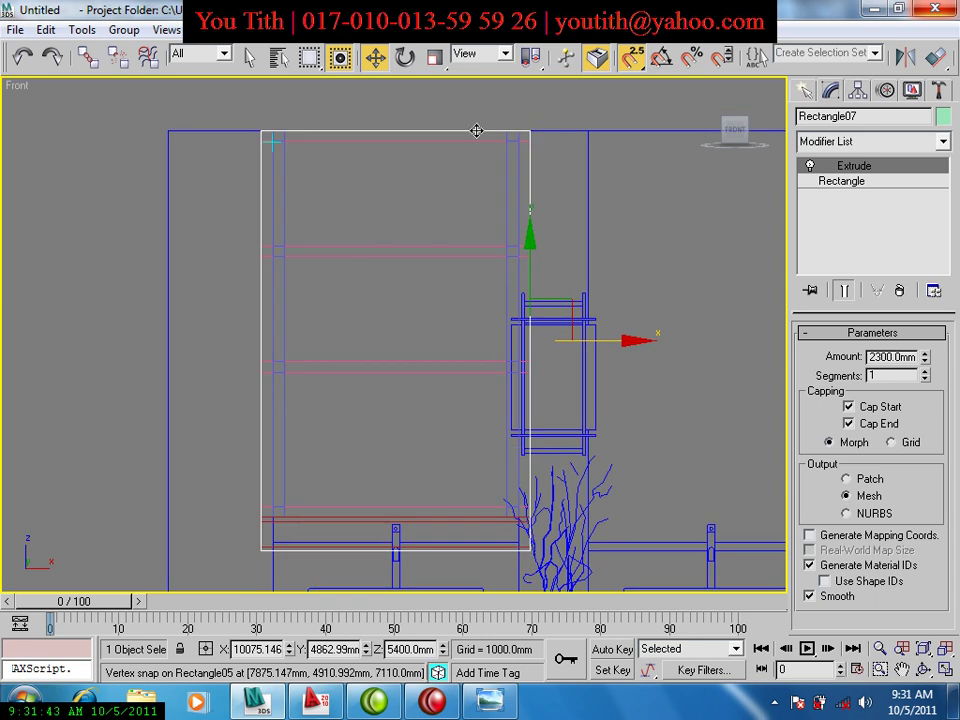
click(675, 240)
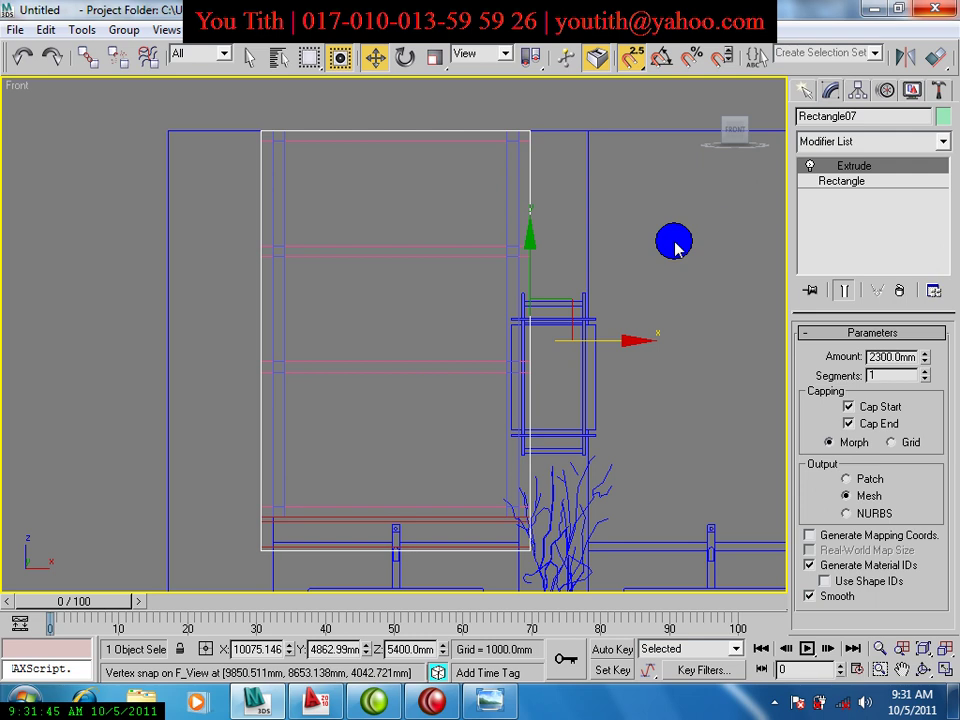
click(830, 90)
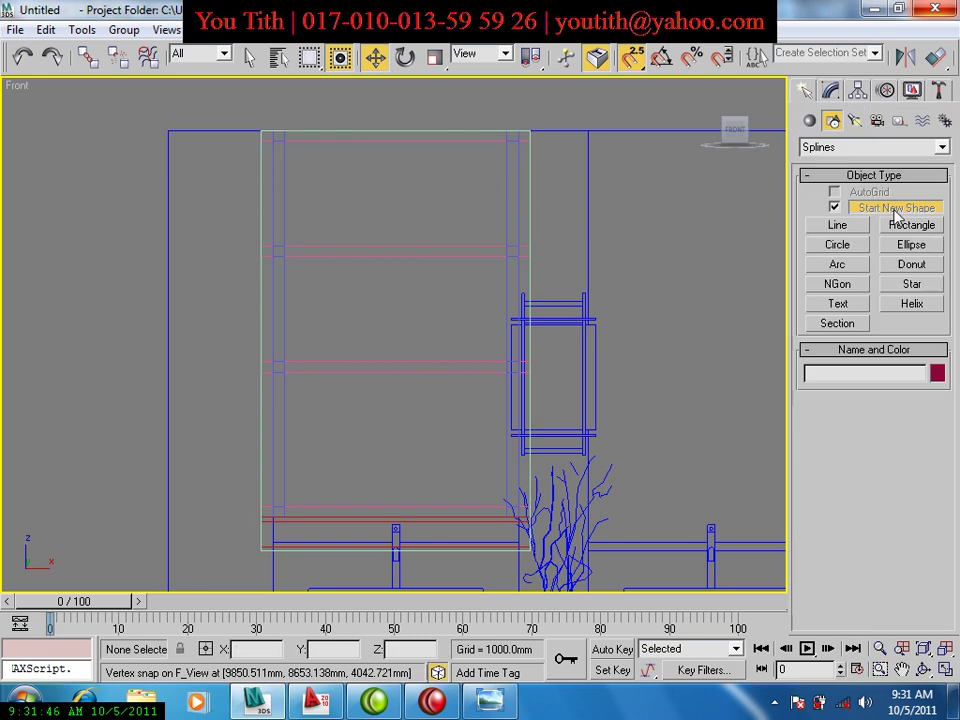
Create Cone01 at the left post end in the Front view, sizing base, height and top radius.
click(810, 120)
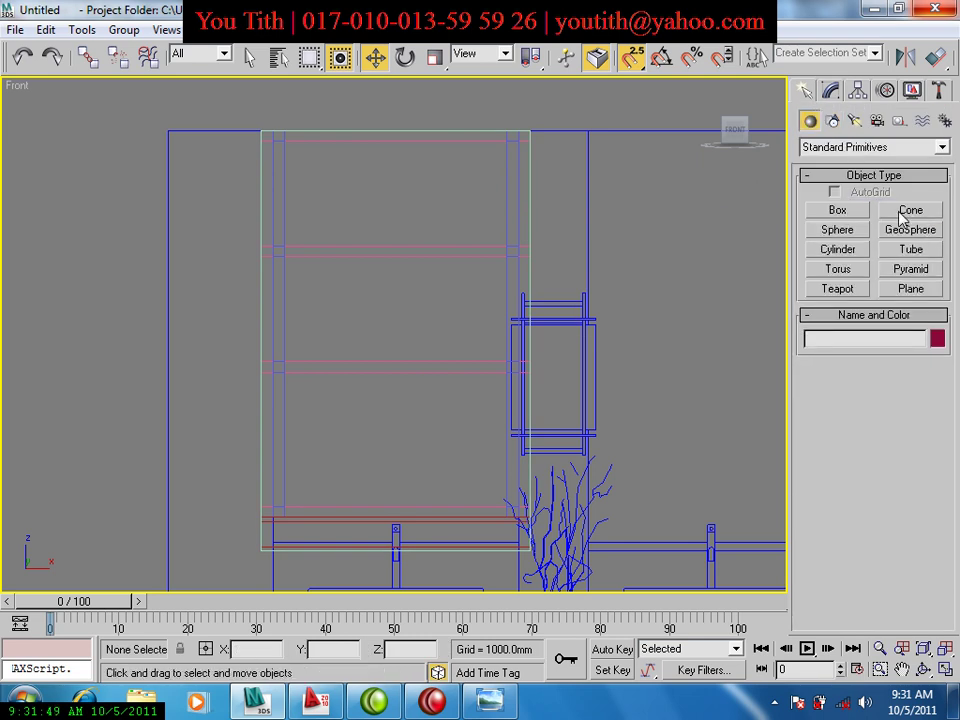
click(903, 212)
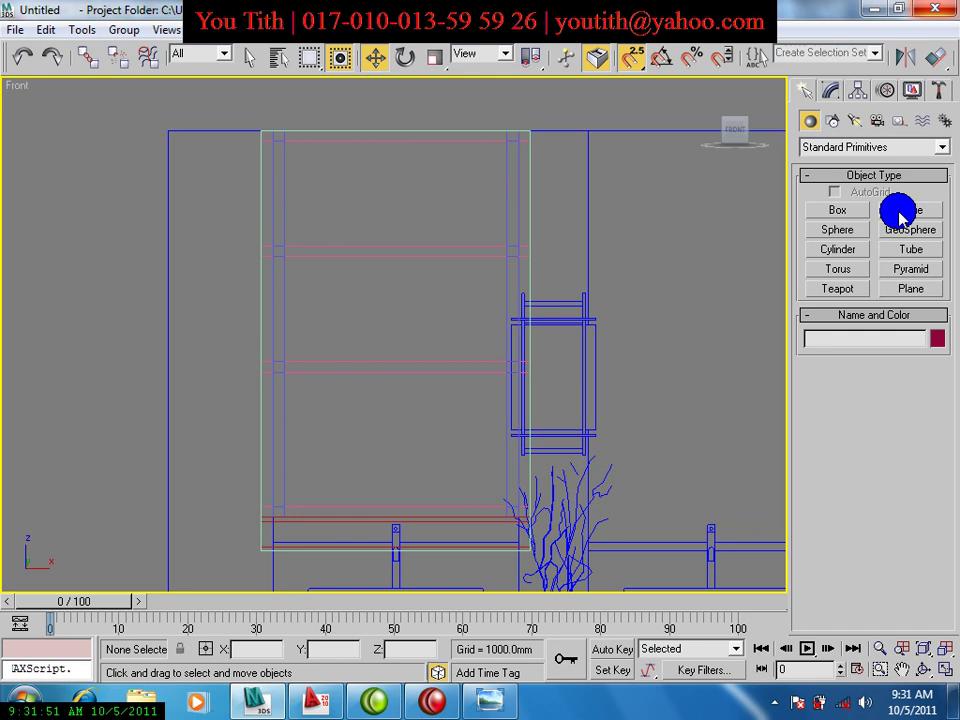
scroll(237, 223, up, 2)
mouse_move(237, 223)
middle_down()
mouse_move(251, 259)
mouse_move(240, 256)
middle_up()
drag(241, 256, 252, 256)
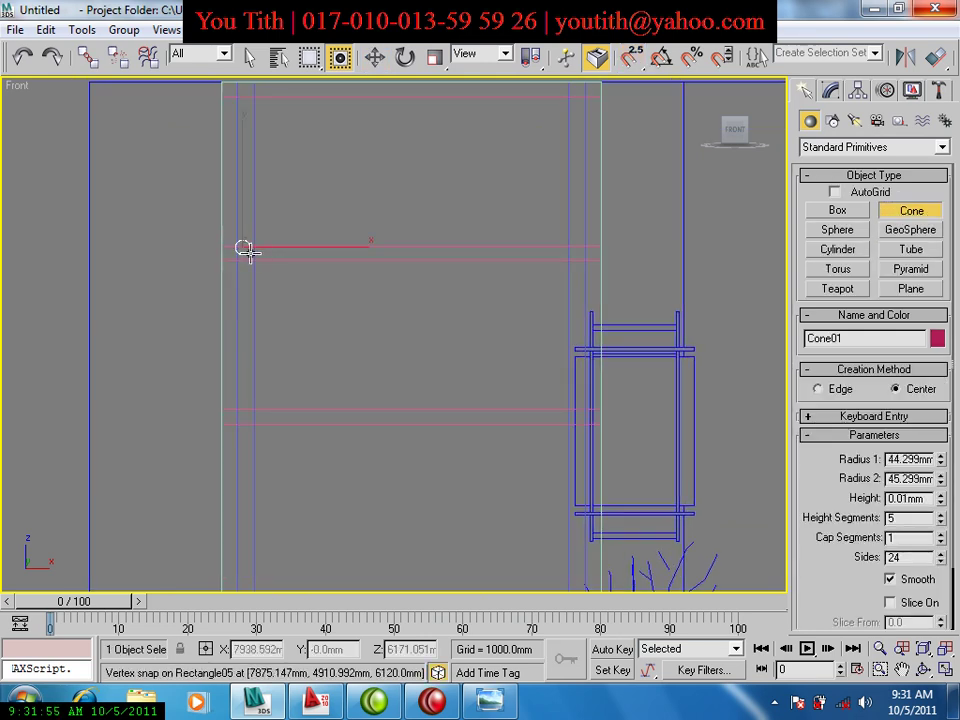
click(250, 236)
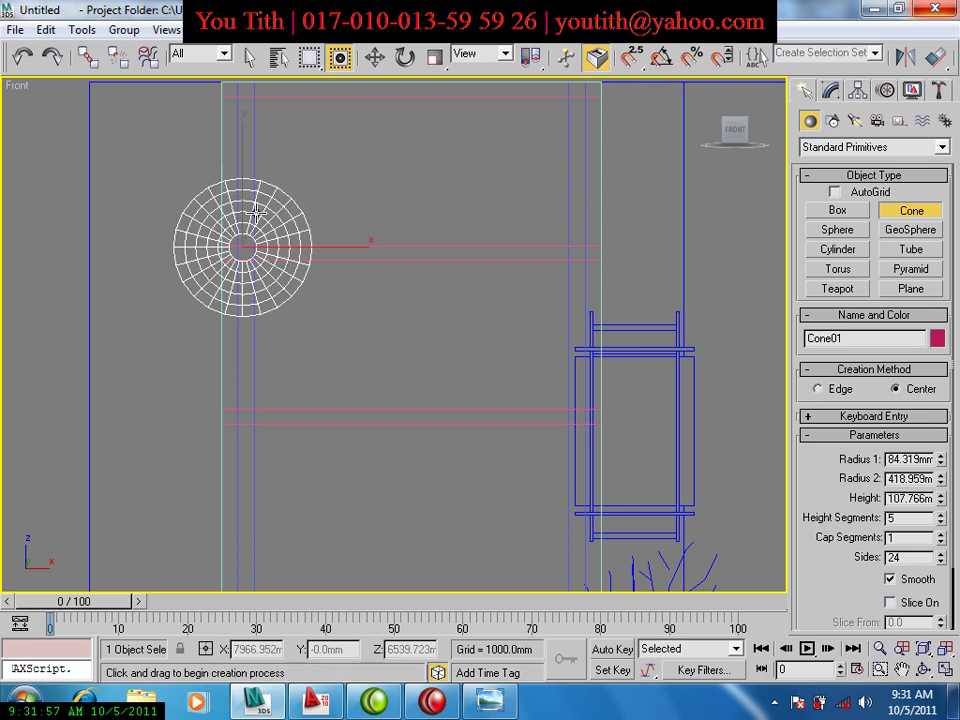
click(258, 229)
key(w)
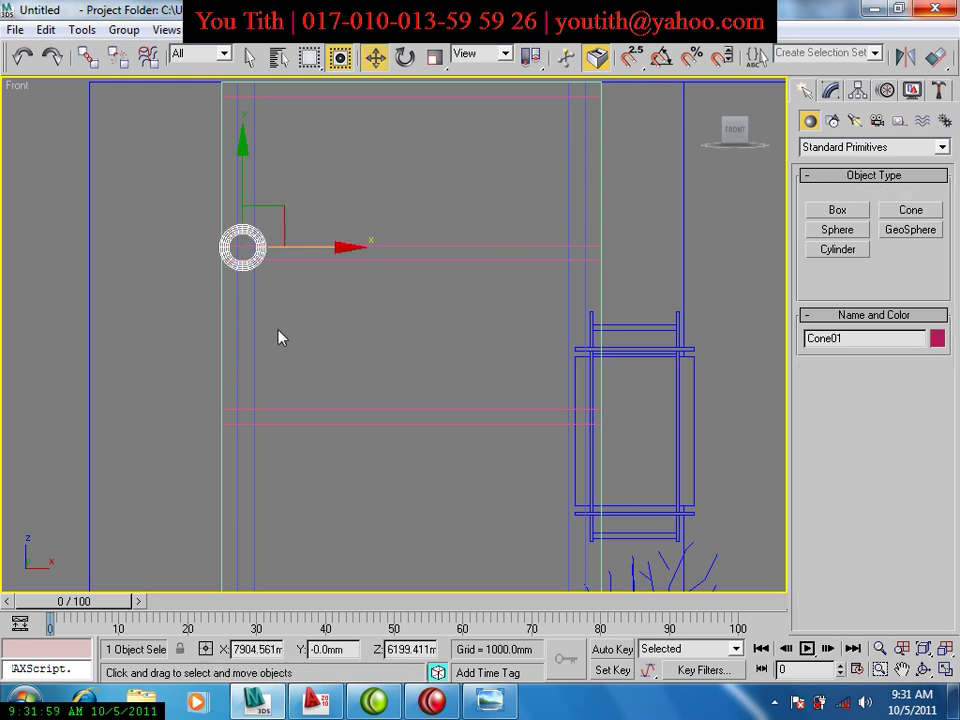
alt+middle_drag(280, 338, 400, 358)
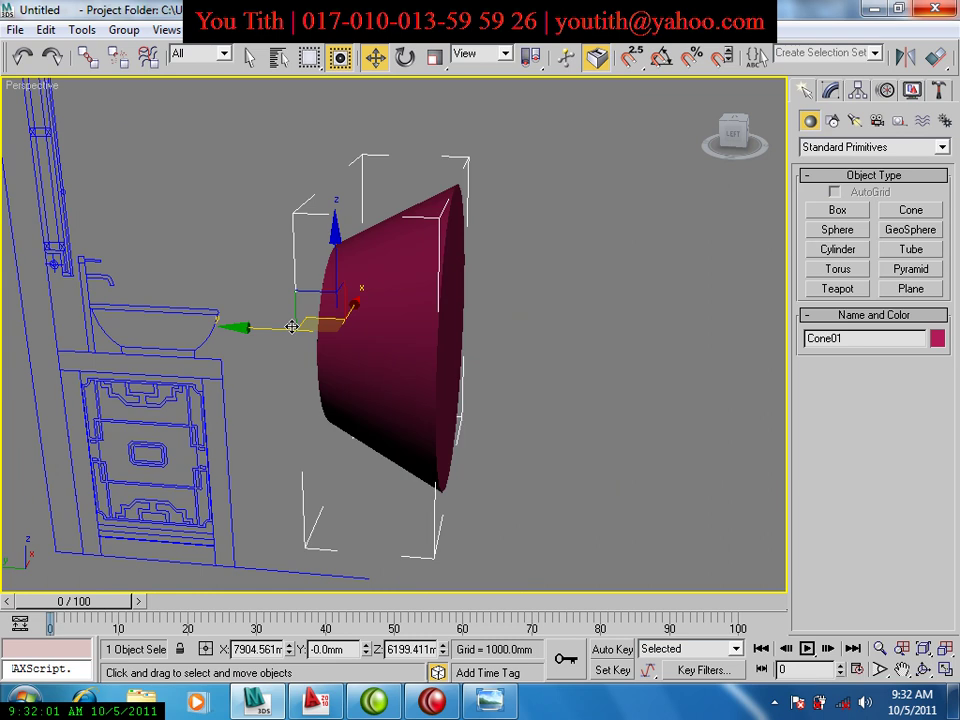
Set Cone01's Radius 1 to 100 mm, Radius 2 to 150 mm and height to about 160.6 mm.
click(830, 91)
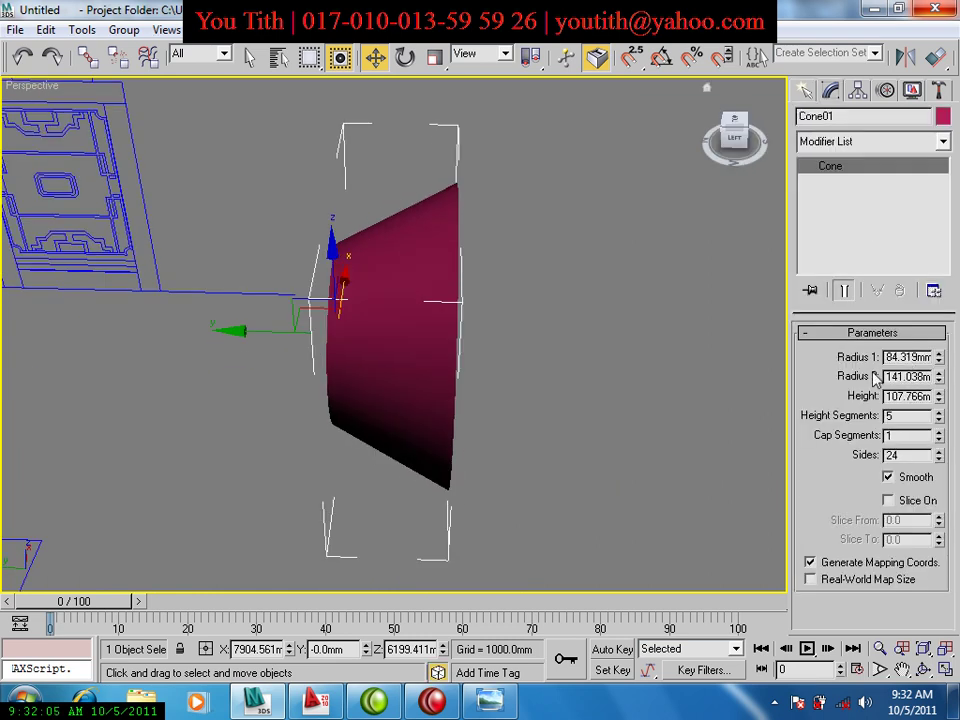
mouse_move(938, 357)
mouse_down()
mouse_move(939, 377)
mouse_move(930, 378)
mouse_move(935, 360)
mouse_up()
alt+middle_drag(542, 418, 420, 422)
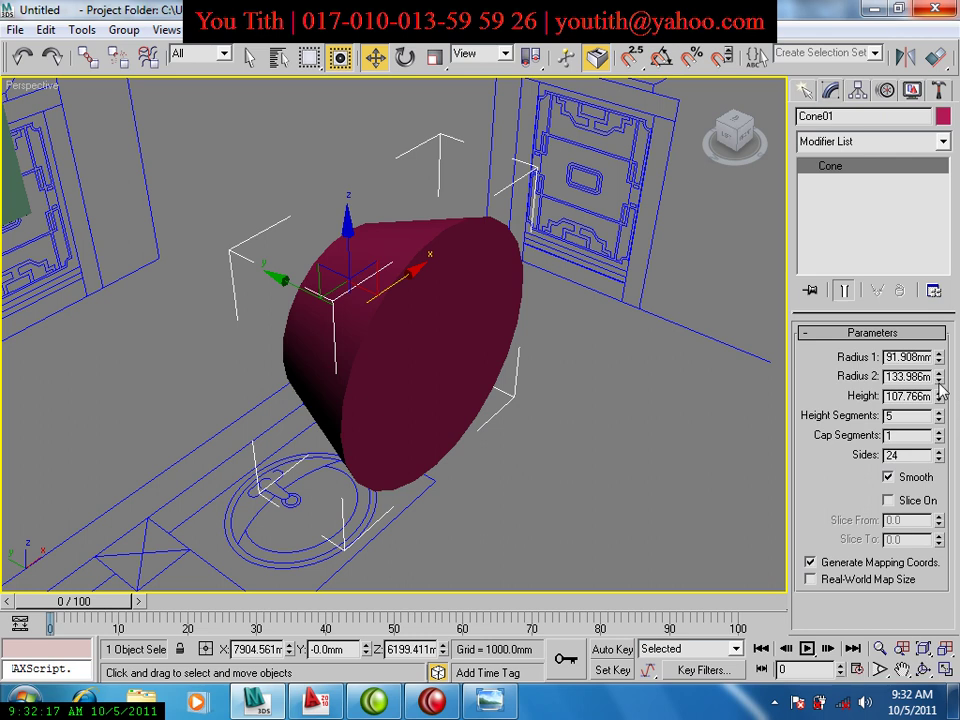
drag(939, 377, 916, 357)
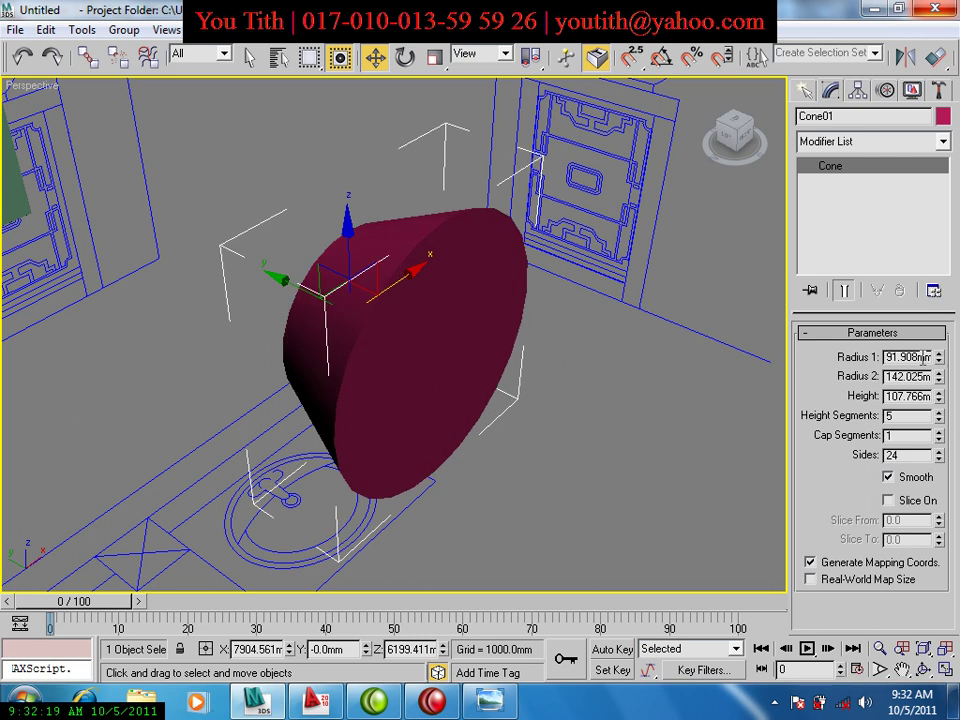
text(1)
key(Return)
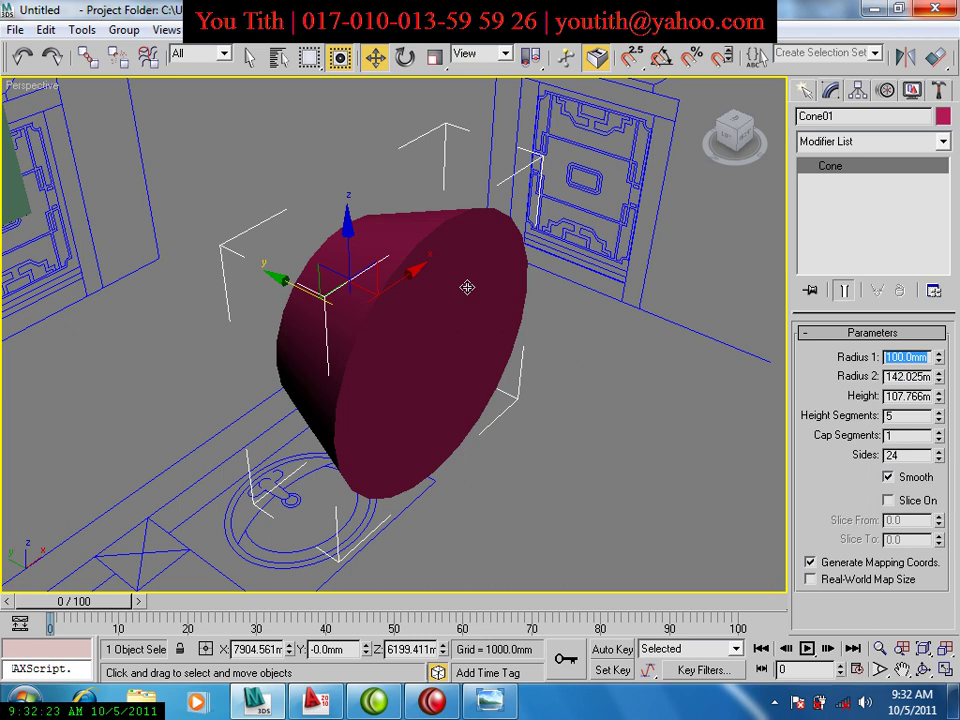
drag(921, 376, 908, 376)
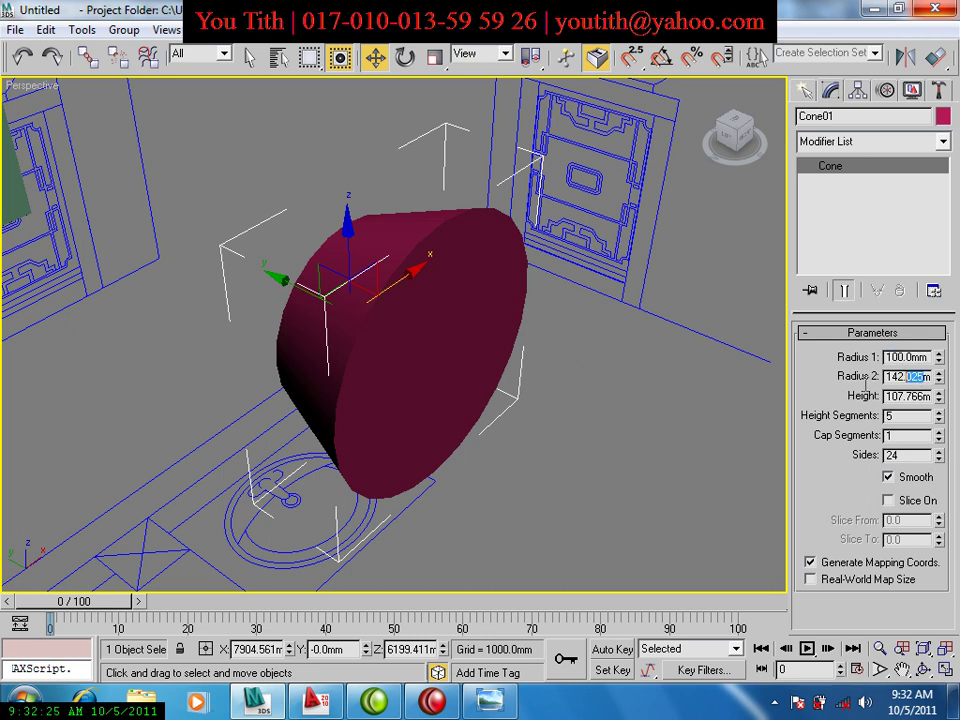
text(150.0mm)
key(Return)
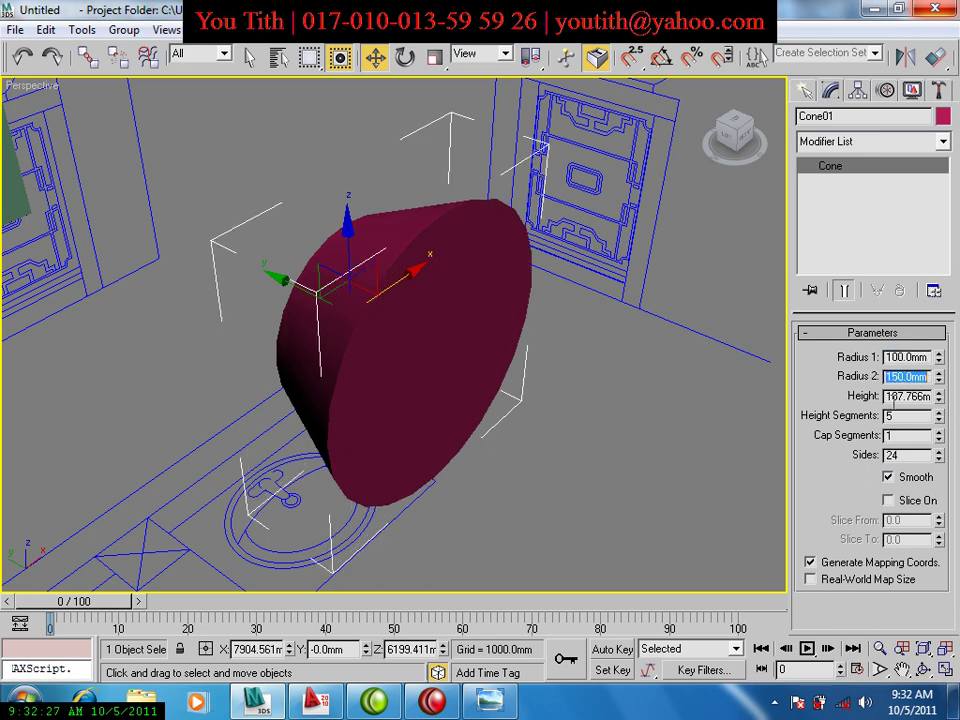
drag(938, 396, 916, 373)
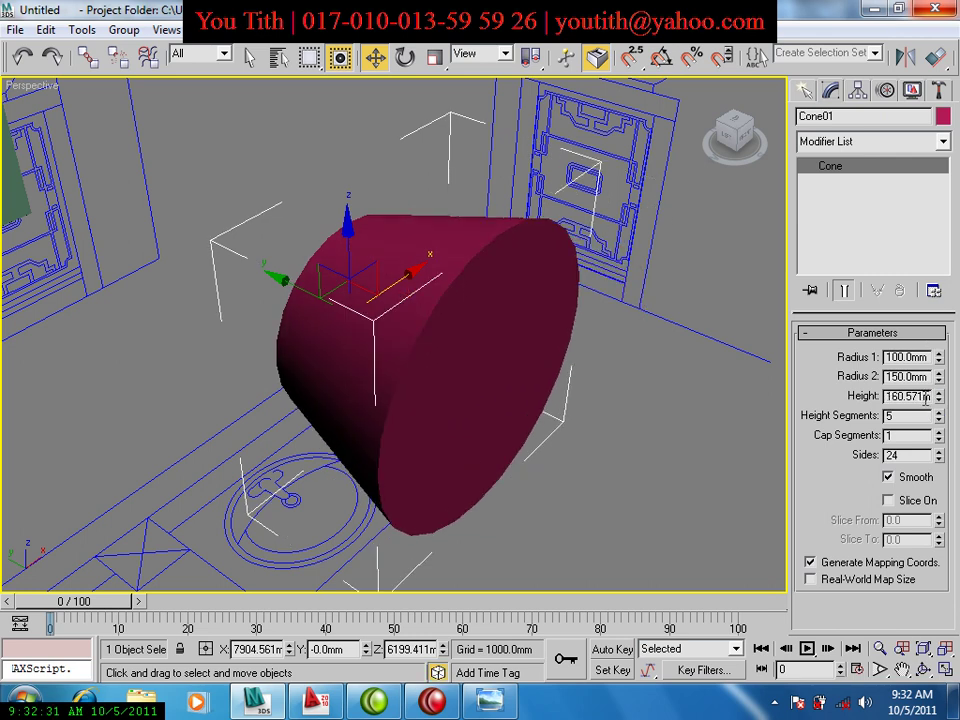
Show edged faces and give the cone 1 height segment and 28 sides.
key(F4)
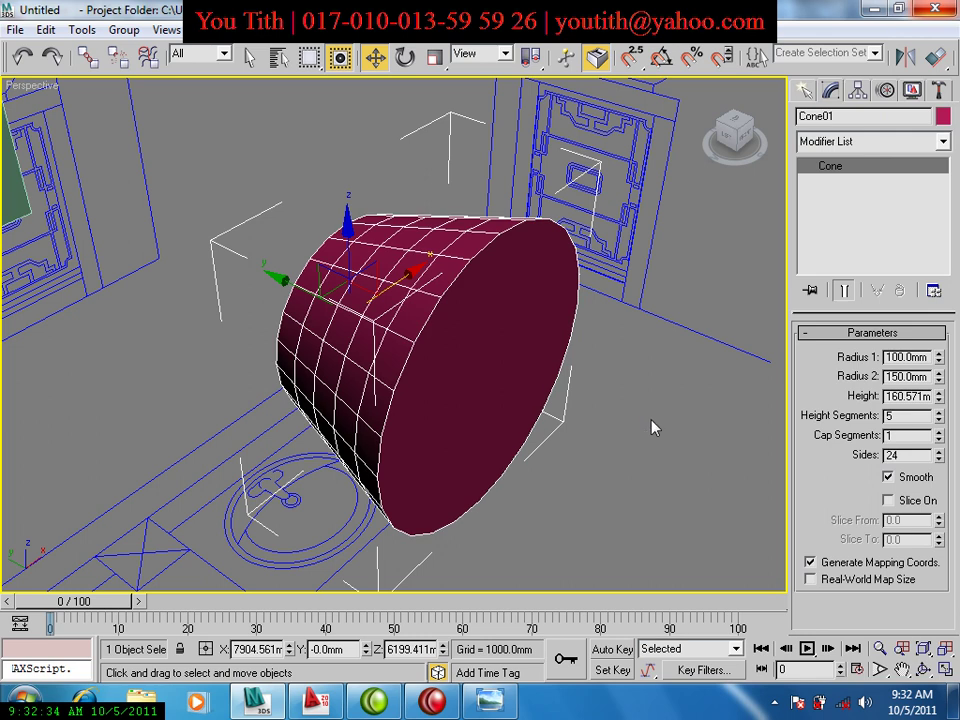
click(939, 420)
click(939, 420)
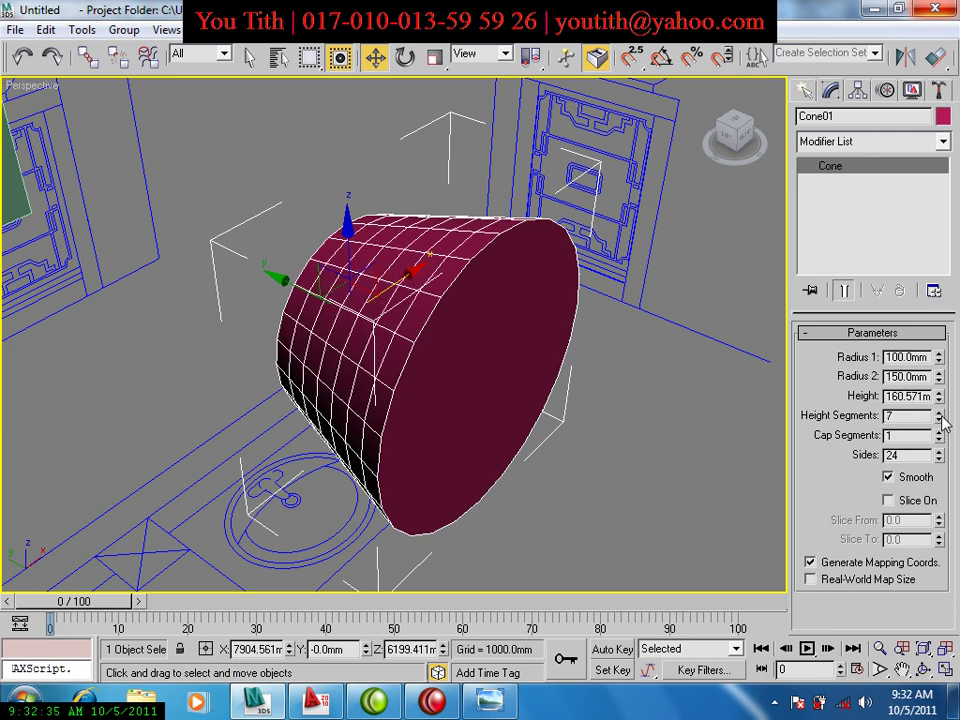
click(939, 420)
click(939, 420)
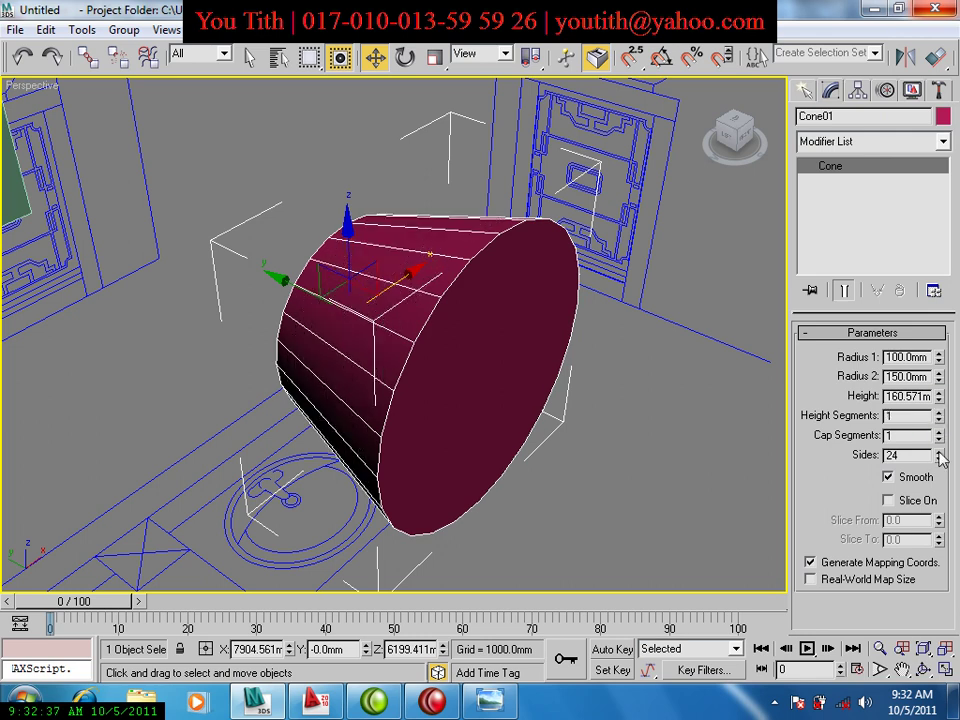
click(939, 451)
click(939, 451)
click(939, 451)
click(939, 451)
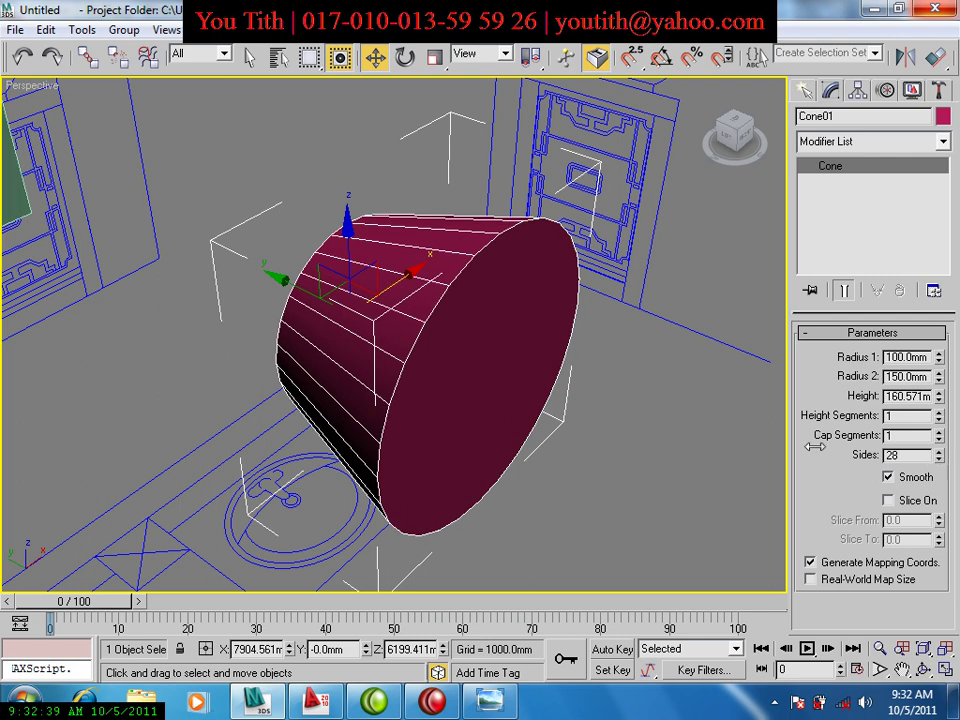
In the Left view, move Cone01 left onto the wall post.
key(l)
key(z)
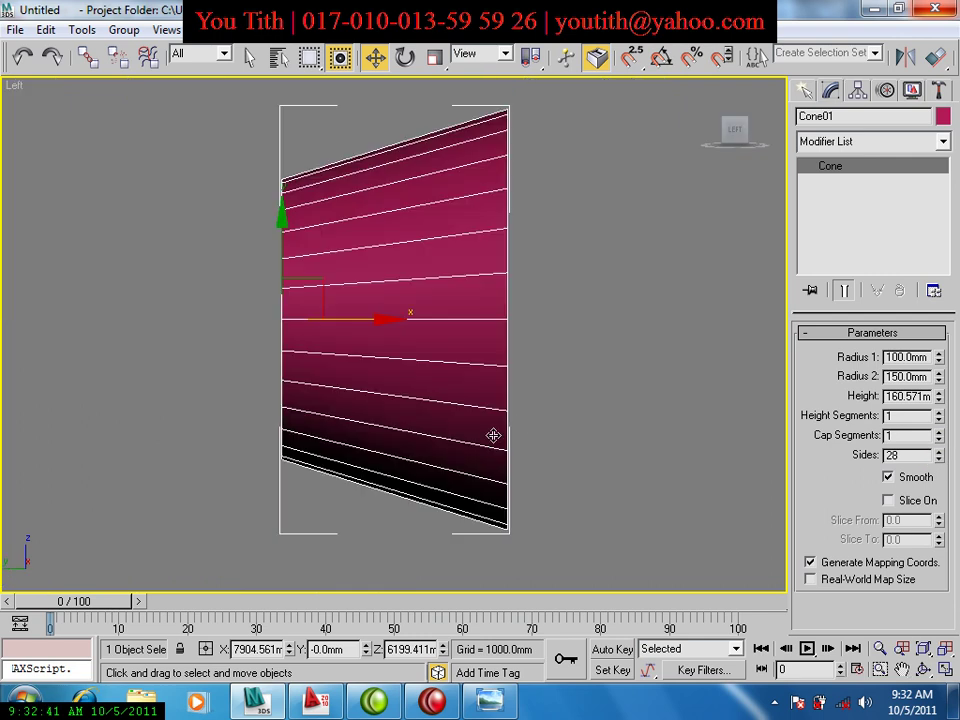
scroll(495, 441, down, 3)
key(F3)
scroll(396, 326, down, 3)
middle_drag(291, 302, 525, 454)
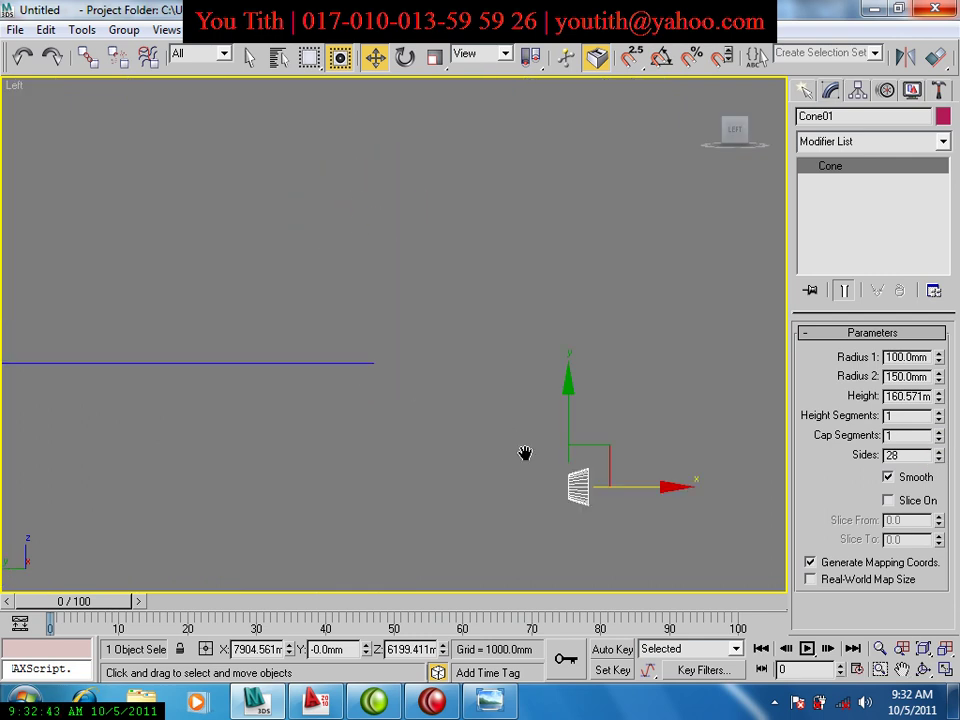
scroll(523, 459, down, 1)
scroll(540, 462, down, 1)
drag(553, 390, 338, 406)
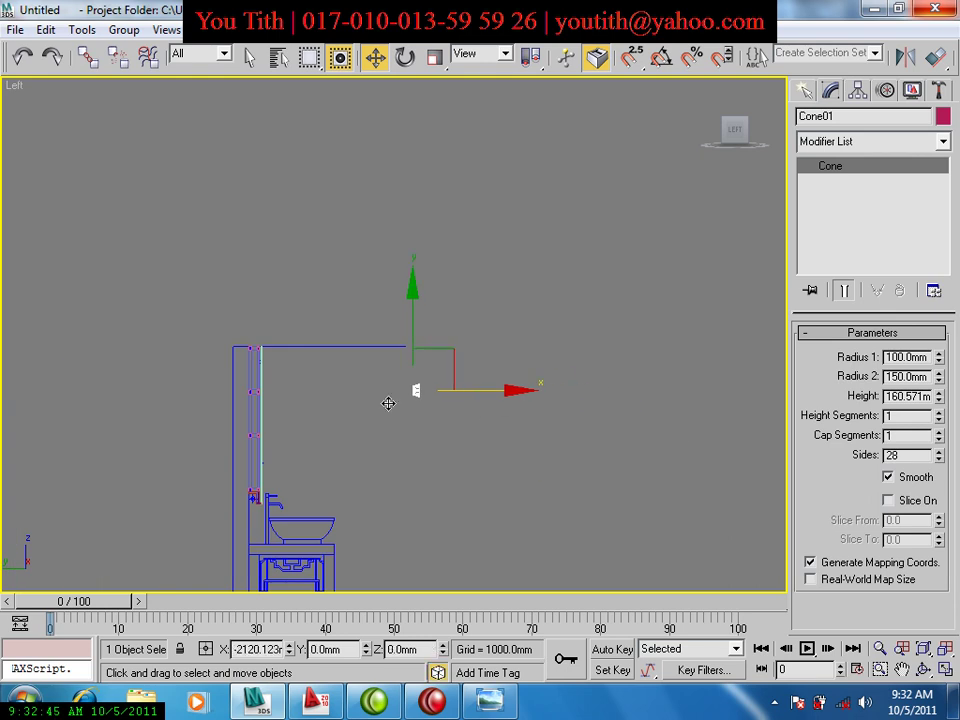
Set the cone's radii to 50 mm and 70 mm and its height to 10 mm.
key(z)
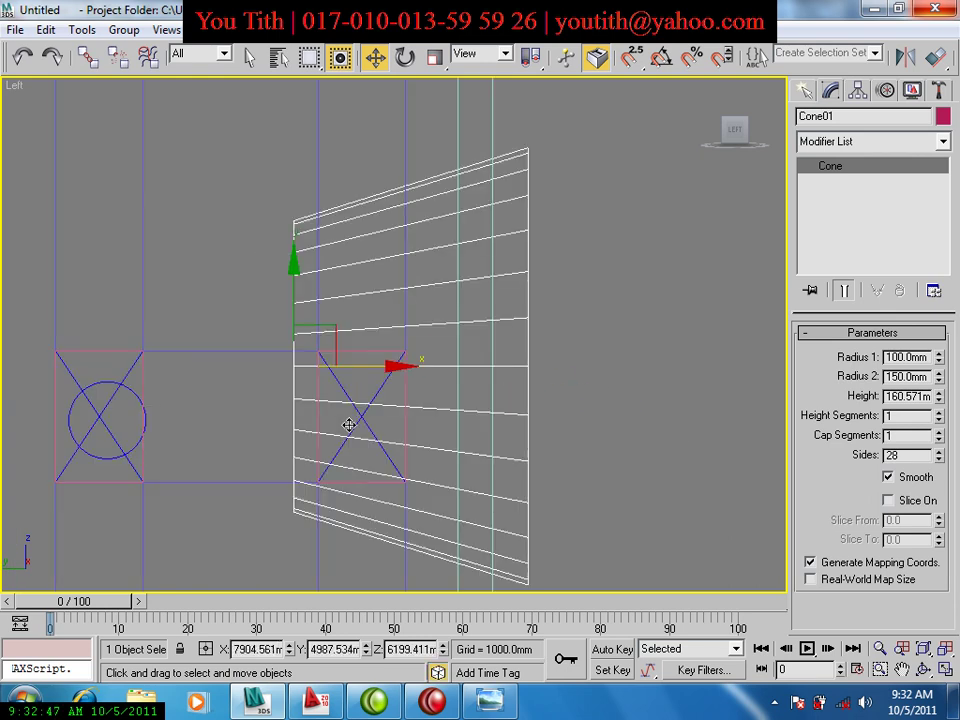
scroll(348, 425, down, 4)
scroll(454, 411, down, 2)
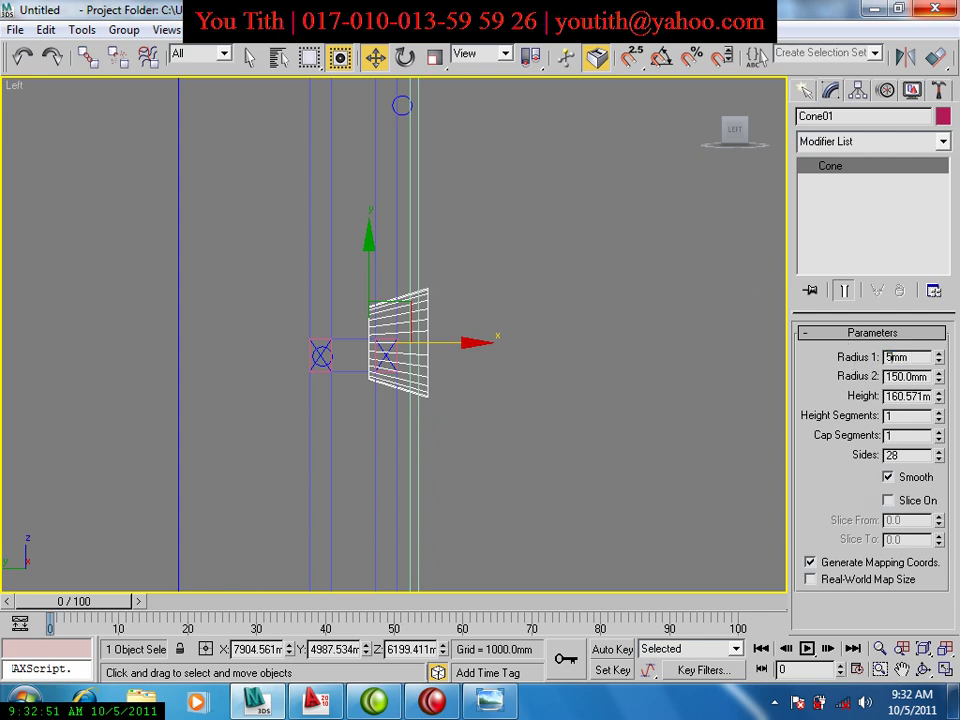
key(Tab)
text(7)
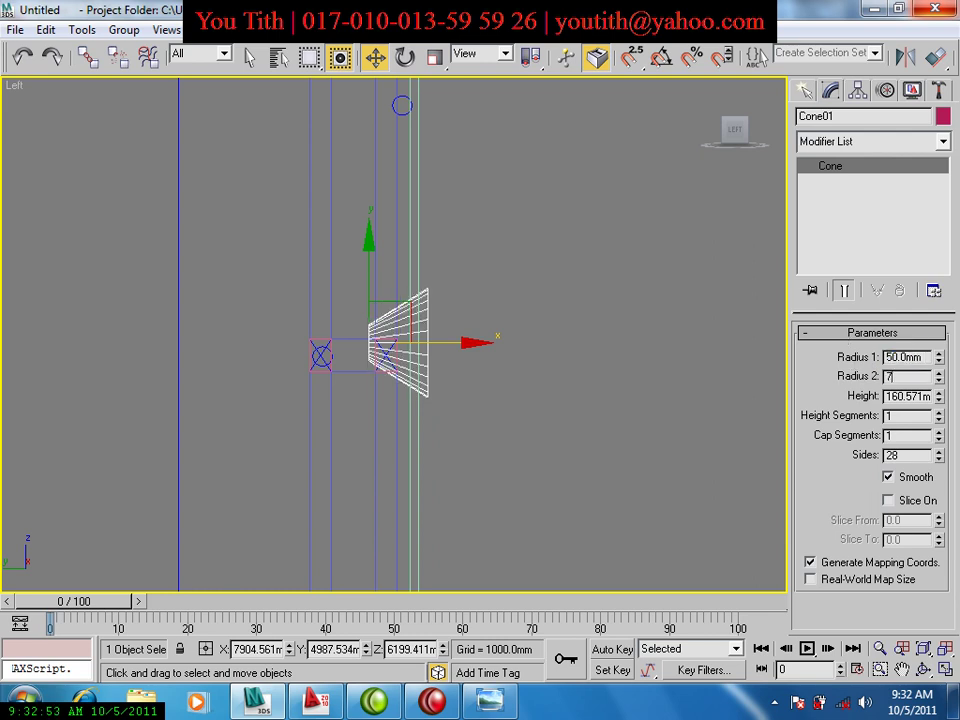
text(0)
key(Tab)
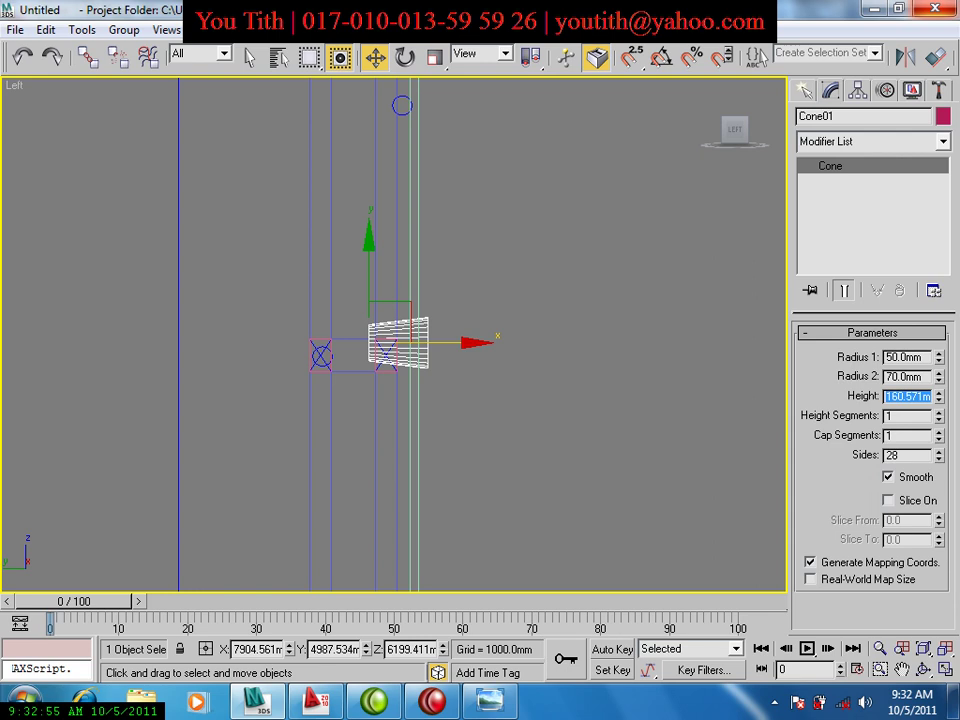
text(10)
key(Tab)
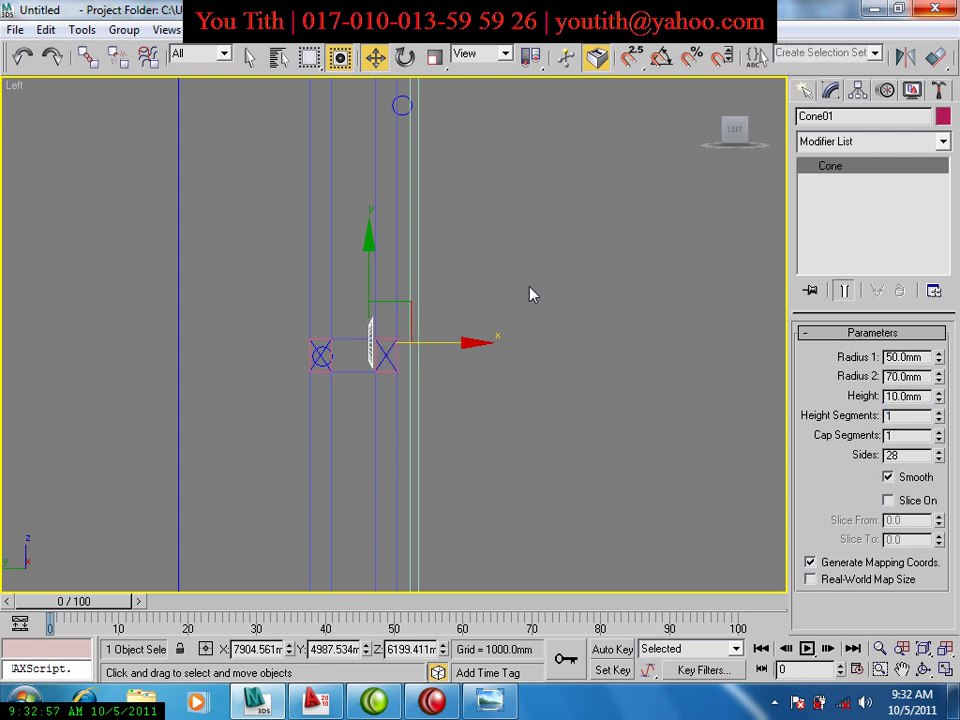
Move the thin cone cap up to the post end.
middle_drag(437, 201, 431, 129)
scroll(388, 266, down, 2)
scroll(386, 446, down, 2)
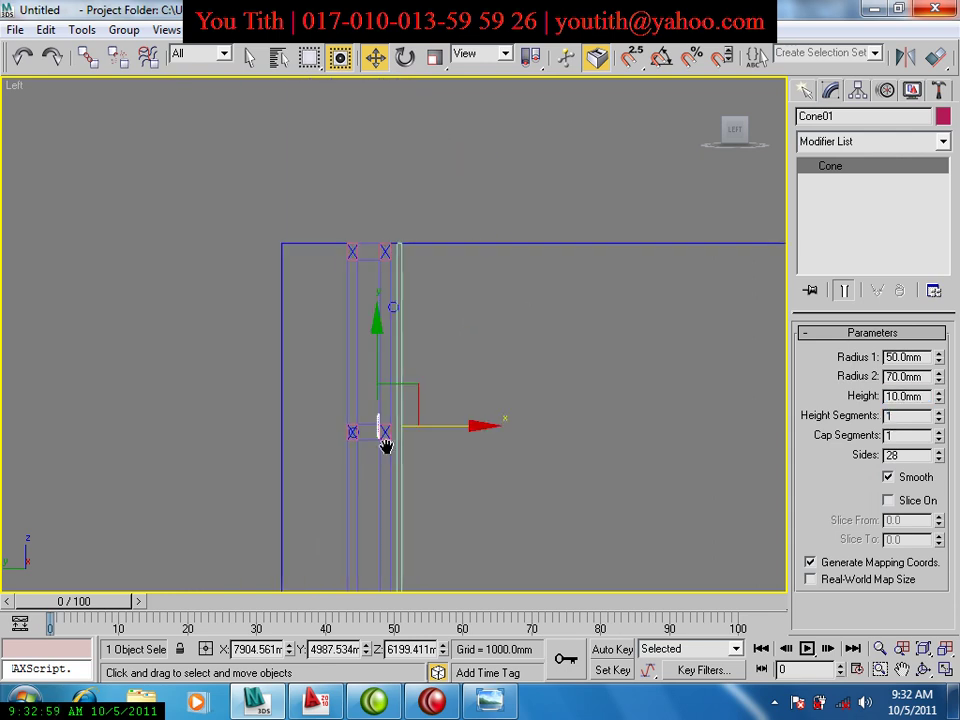
middle_drag(386, 446, 397, 489)
drag(412, 488, 428, 301)
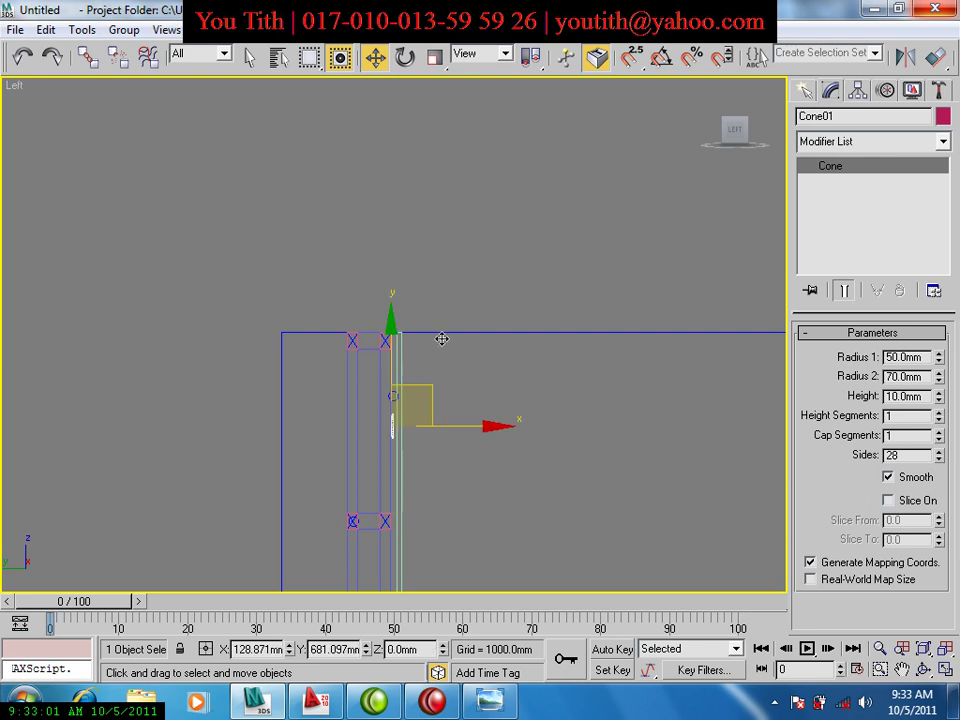
Move the cone cap down onto the upper post end.
scroll(428, 301, up, 2)
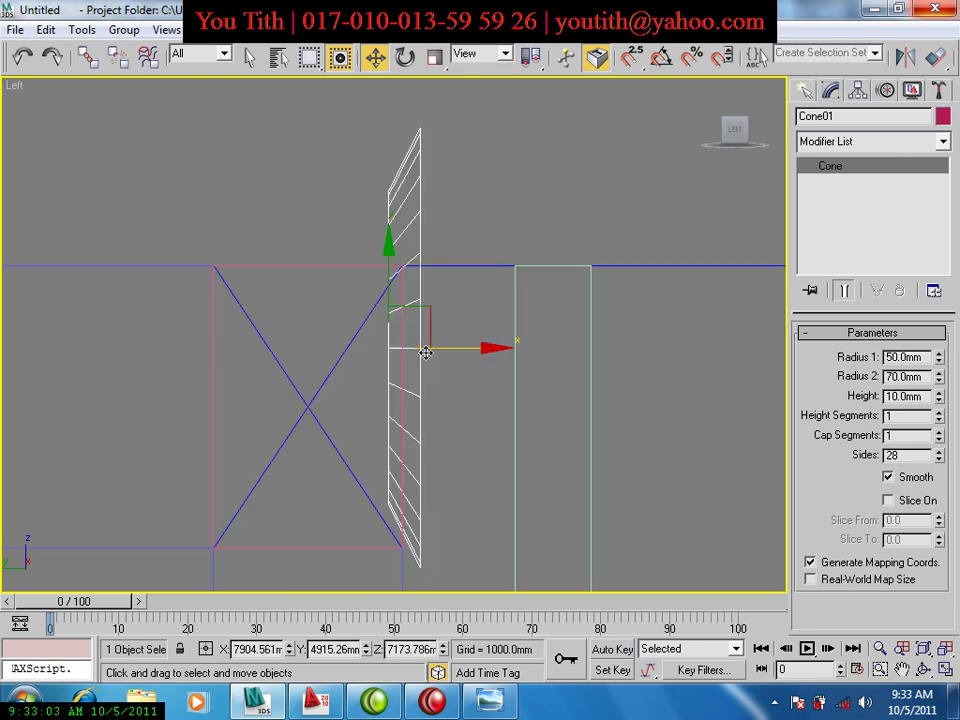
scroll(424, 347, up, 2)
mouse_move(354, 294)
mouse_down()
mouse_move(386, 358)
mouse_move(390, 350)
mouse_up()
scroll(384, 358, down, 1)
scroll(384, 358, down, 1)
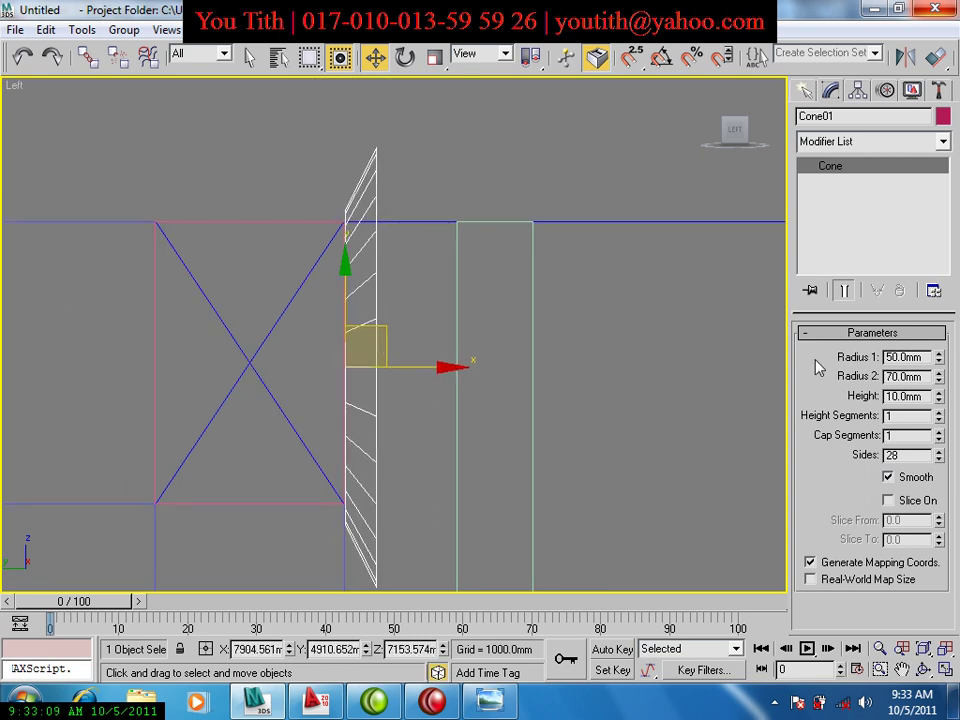
Resize the cone to Radius 1 of 20 mm, Radius 2 of 40 mm, and Height of 35 mm.
double_click(922, 358)
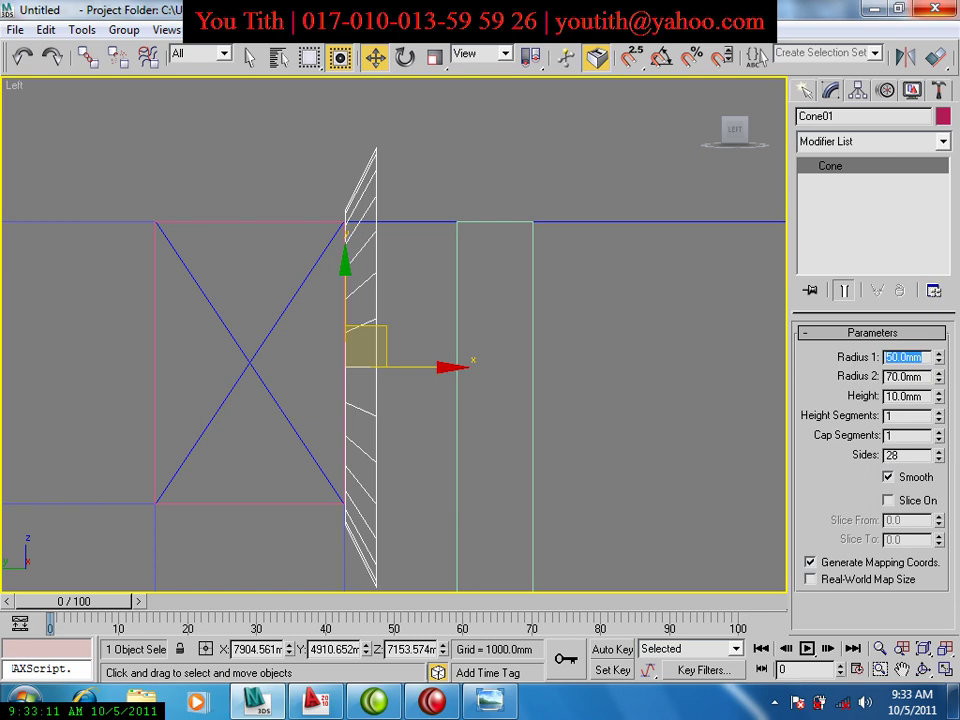
text(30)
key(Return)
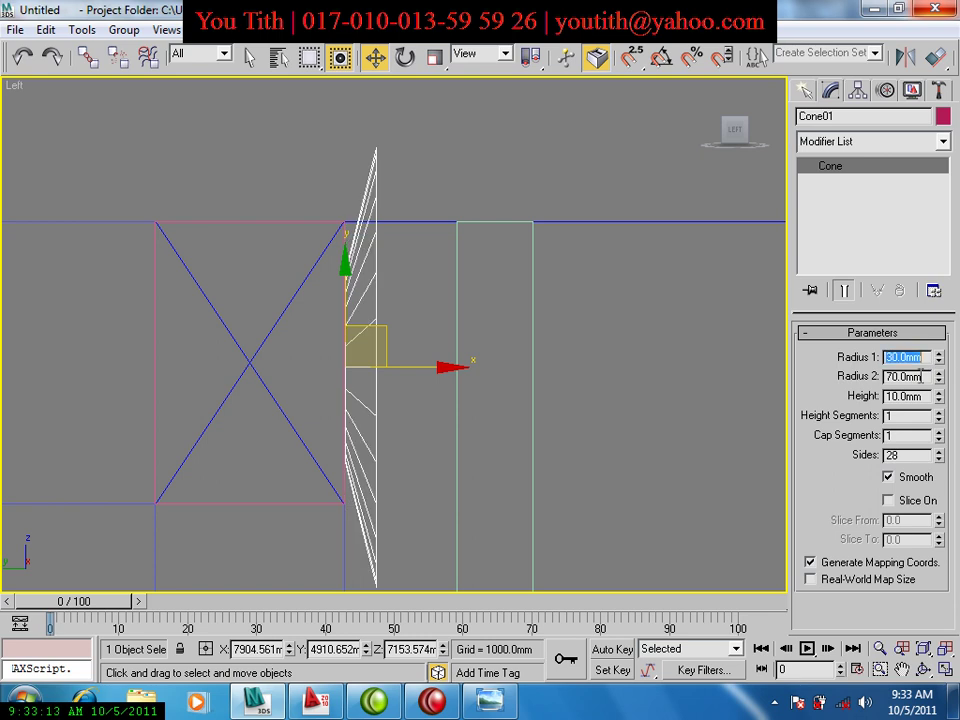
double_click(920, 376)
text(50)
key(Return)
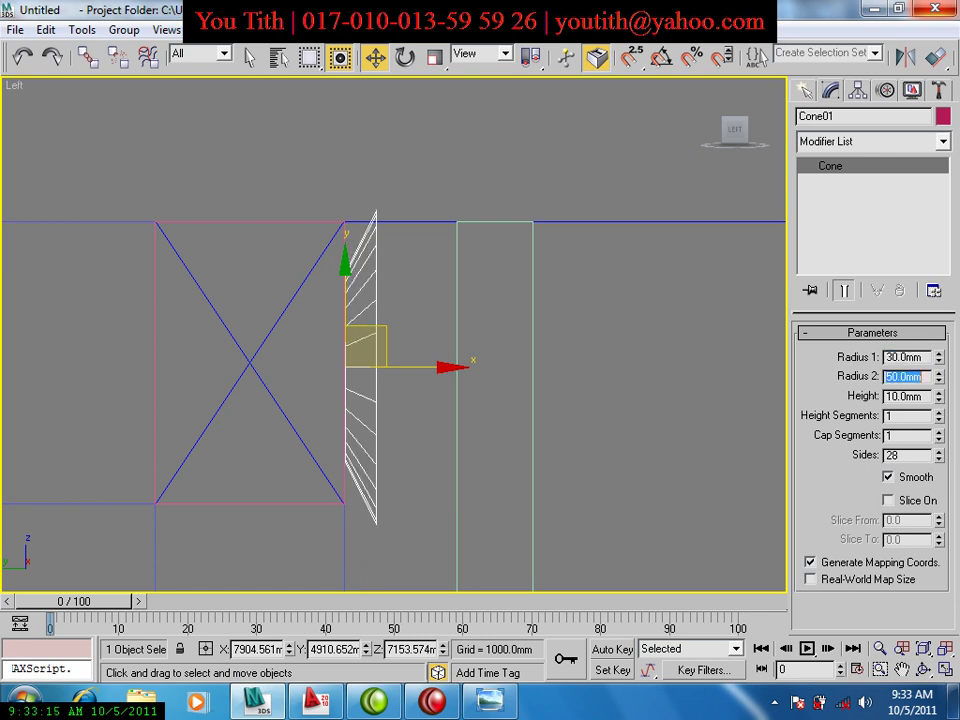
drag(940, 398, 952, 148)
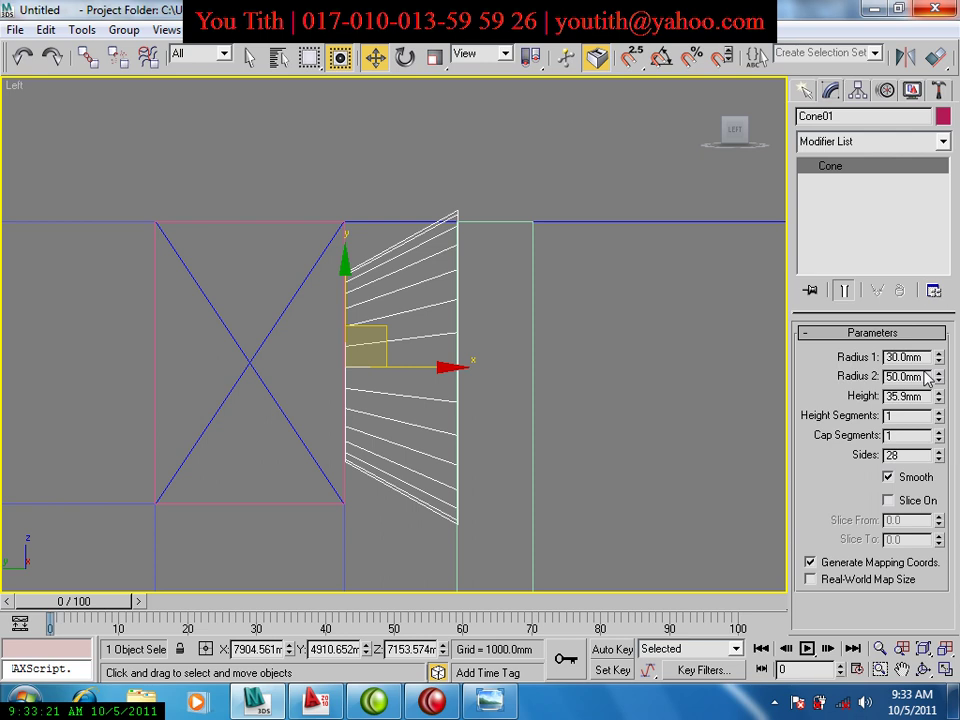
text(40)
key(Return)
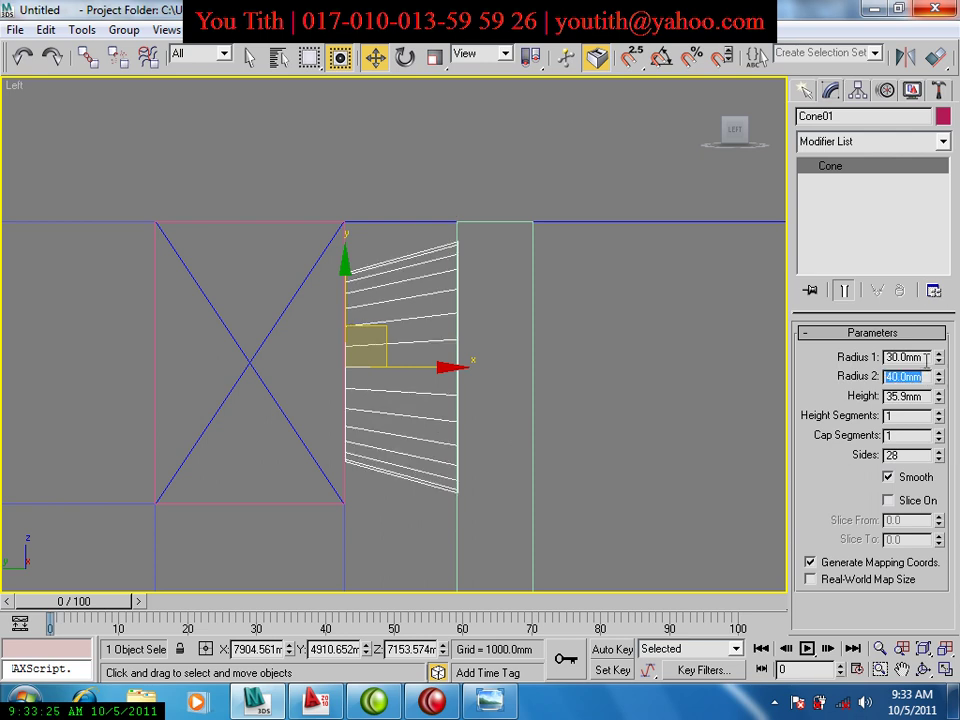
click(926, 358)
text(20)
key(Return)
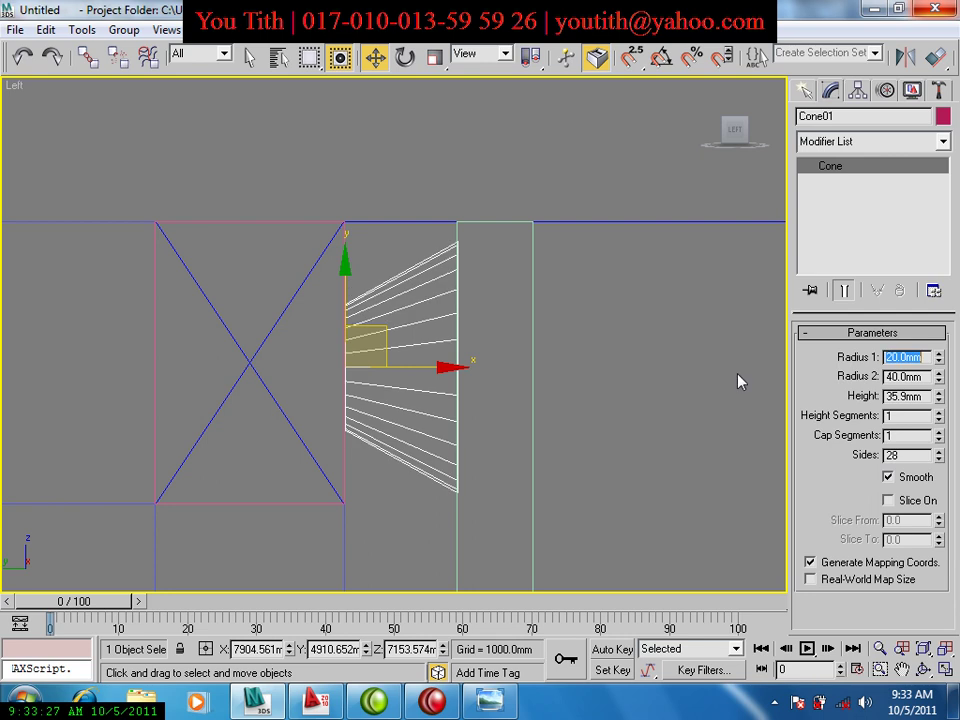
middle_drag(589, 387, 576, 387)
scroll(476, 326, down, 1)
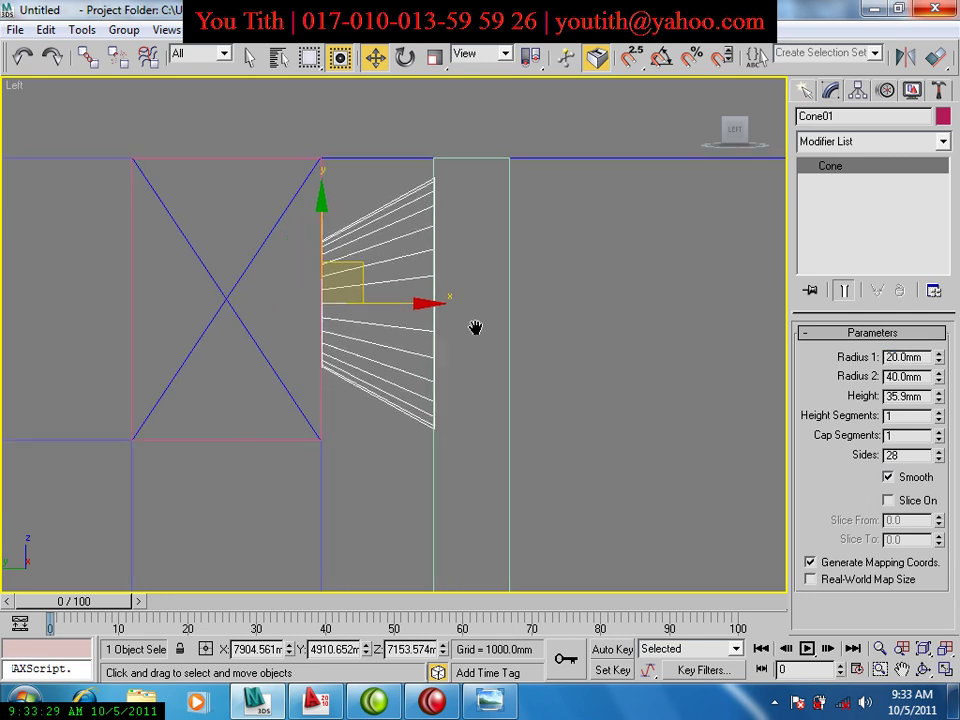
scroll(585, 367, down, 1)
click(926, 396)
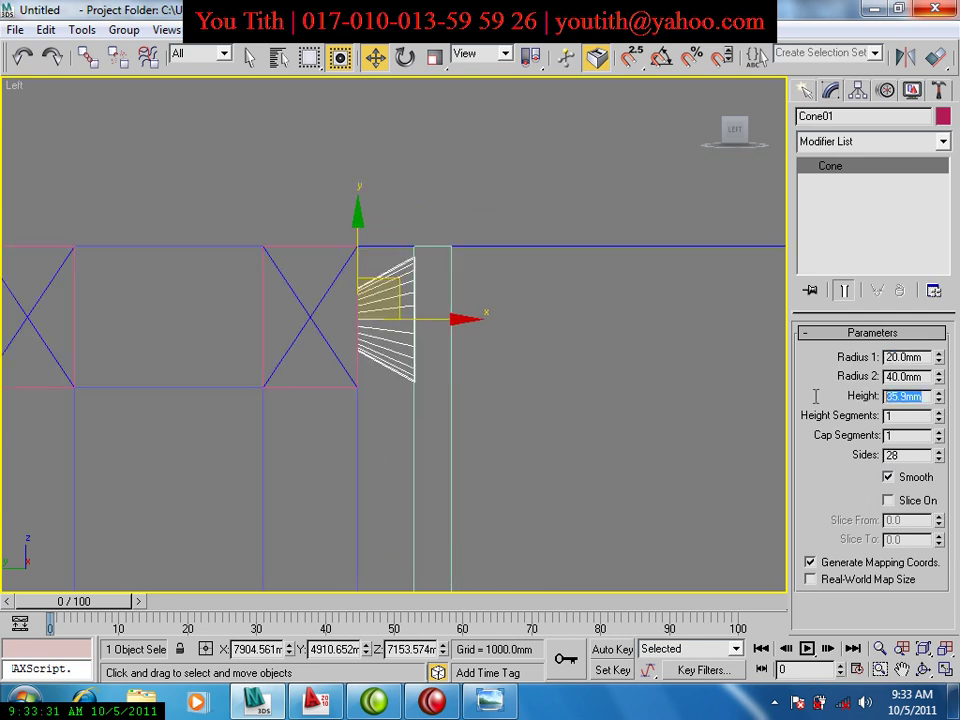
text(35)
key(Return)
In Front view, nudge the cone right so it sits centred on the post, then check it in Perspective.
middle_drag(495, 420, 472, 358)
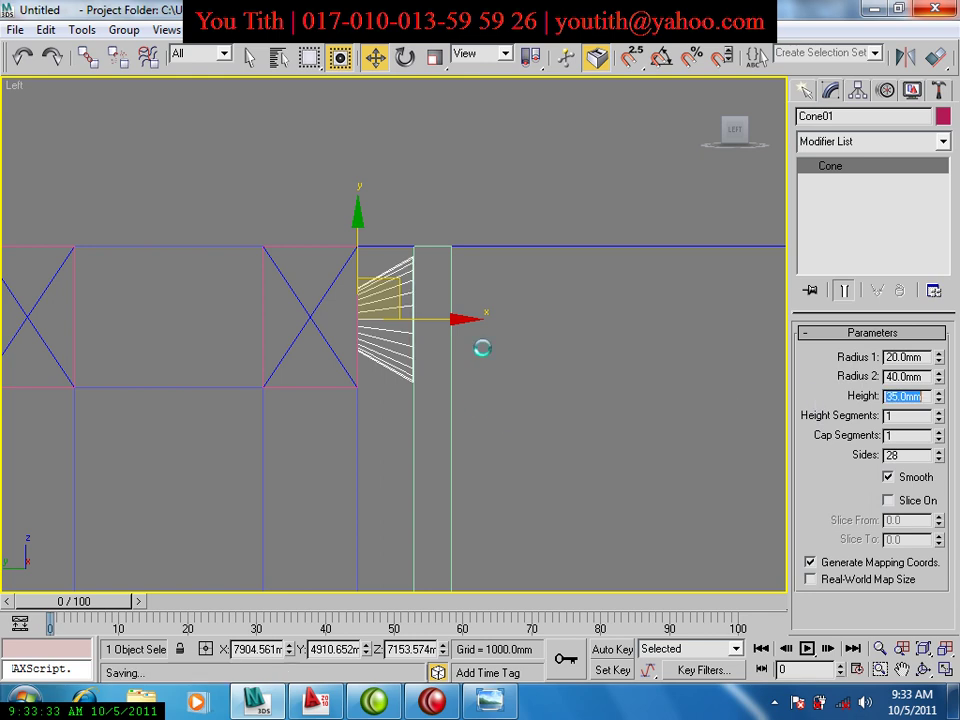
scroll(468, 390, down, 2)
scroll(462, 415, down, 1)
key(f)
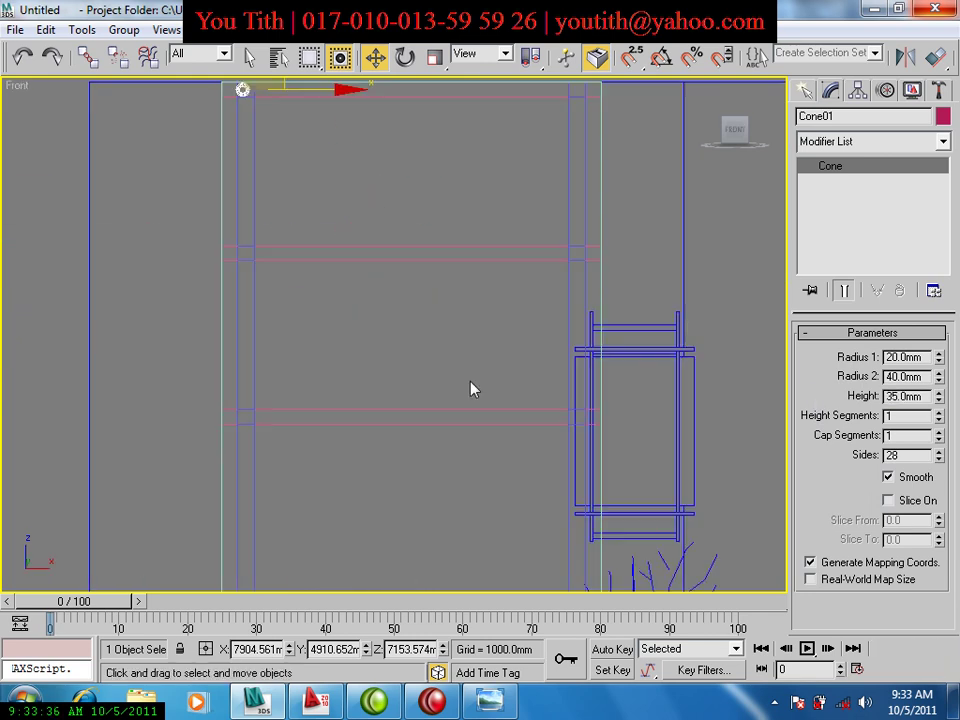
key(z)
scroll(480, 400, down, 2)
scroll(536, 426, down, 1)
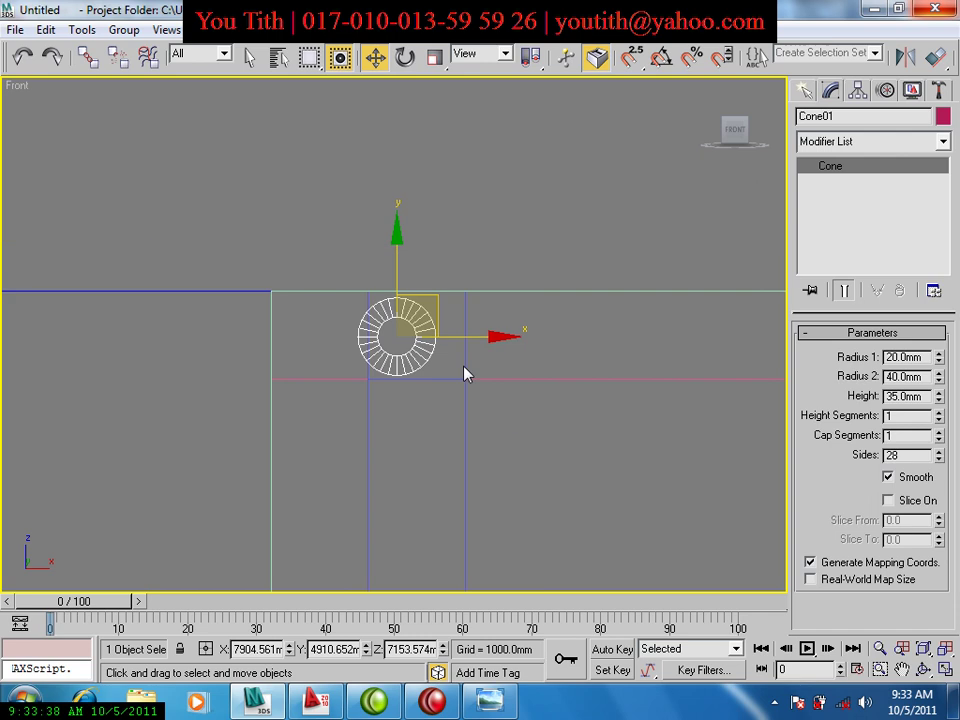
scroll(467, 375, down, 1)
drag(470, 336, 481, 336)
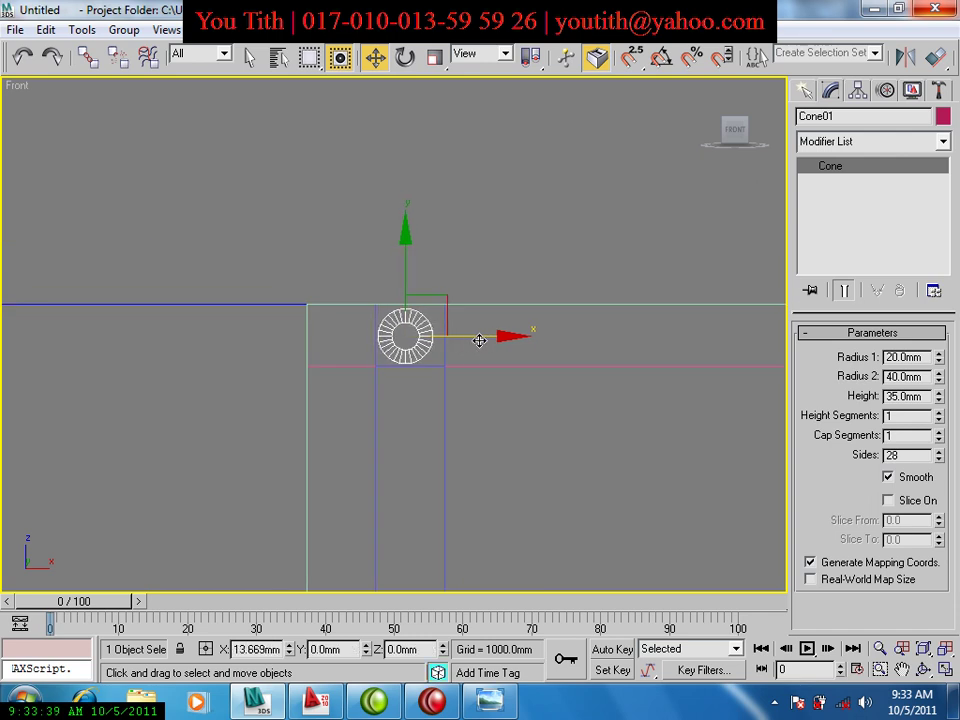
key(z)
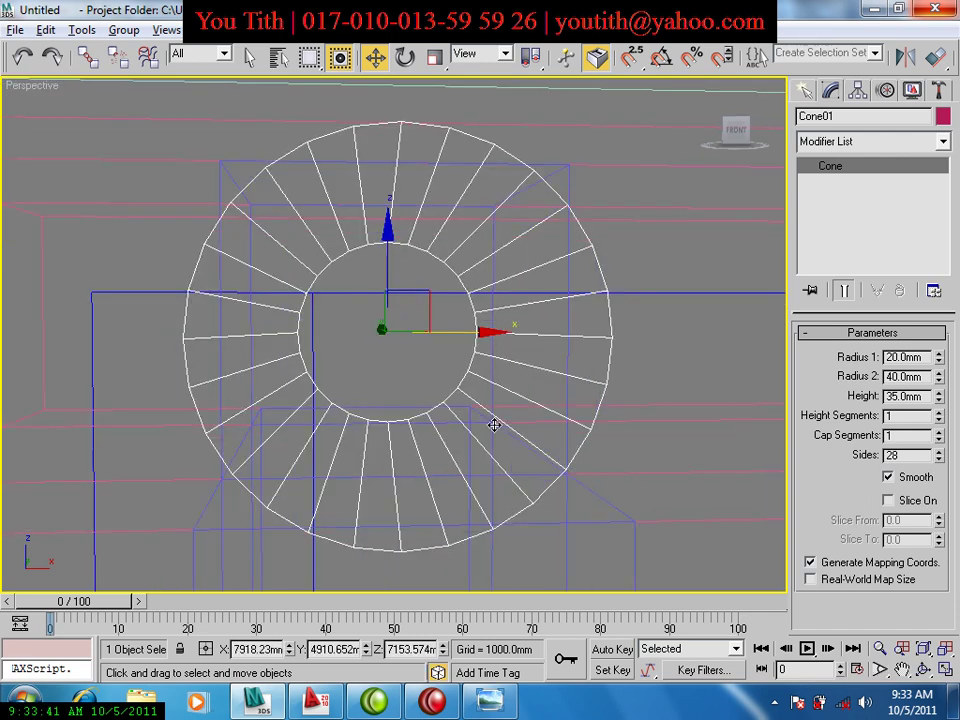
key(p)
scroll(522, 452, down, 3)
mouse_move(529, 450)
alt+middle_down()
mouse_move(561, 443)
mouse_move(455, 430)
alt+middle_up()
Show the frame in wireframe Front view, then Shift-drag the cone in Perspective to clone it.
key(f)
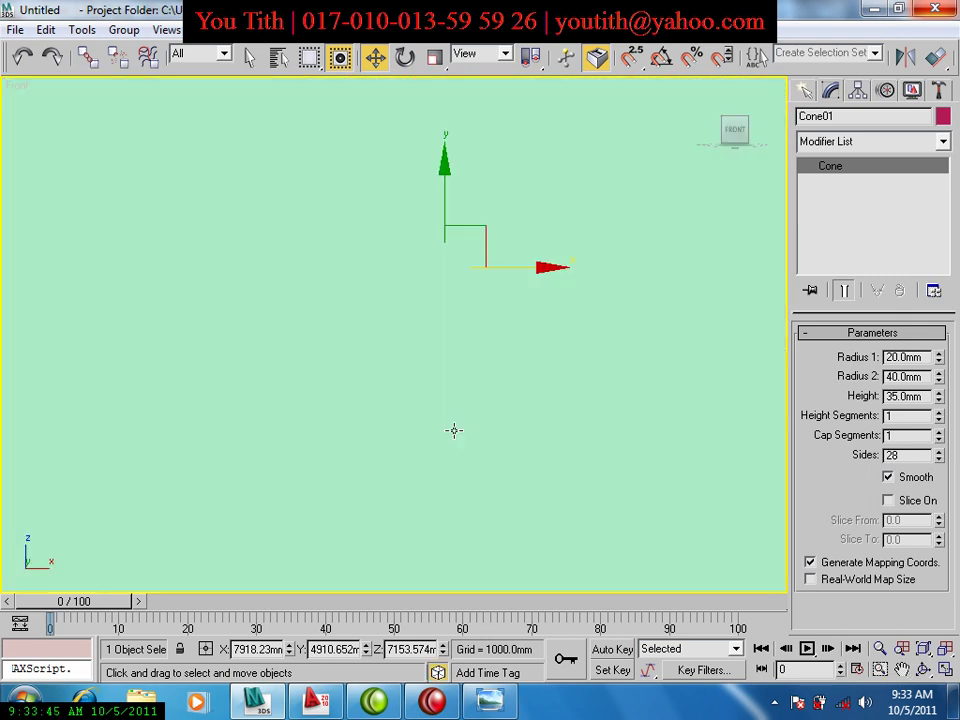
scroll(460, 435, down, 2)
key(F3)
scroll(475, 460, down, 3)
scroll(435, 375, up, 4)
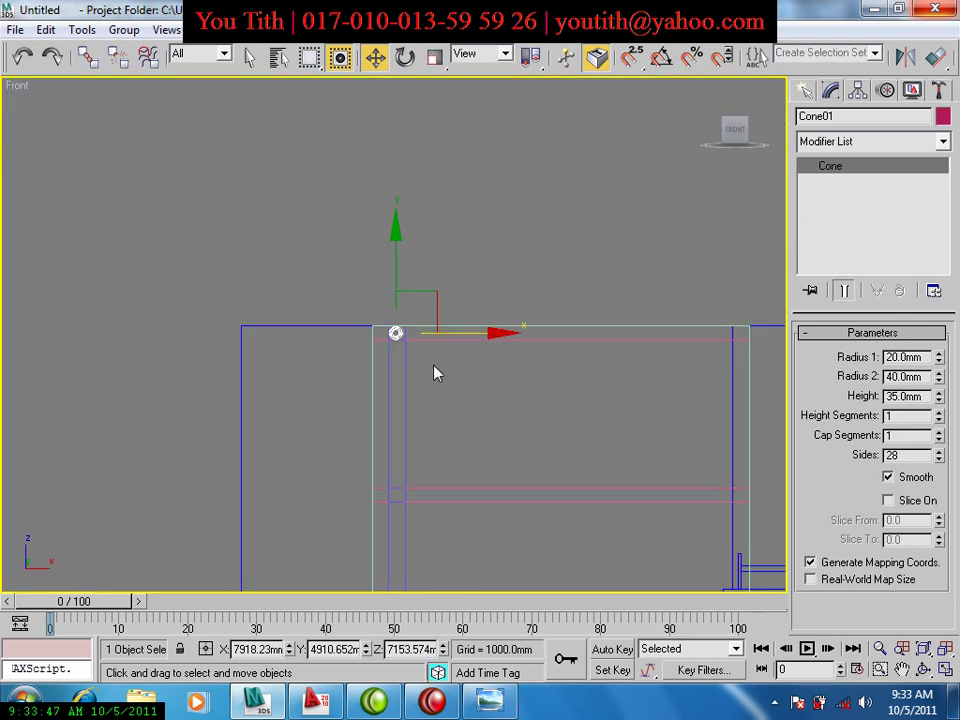
middle_drag(435, 375, 396, 281)
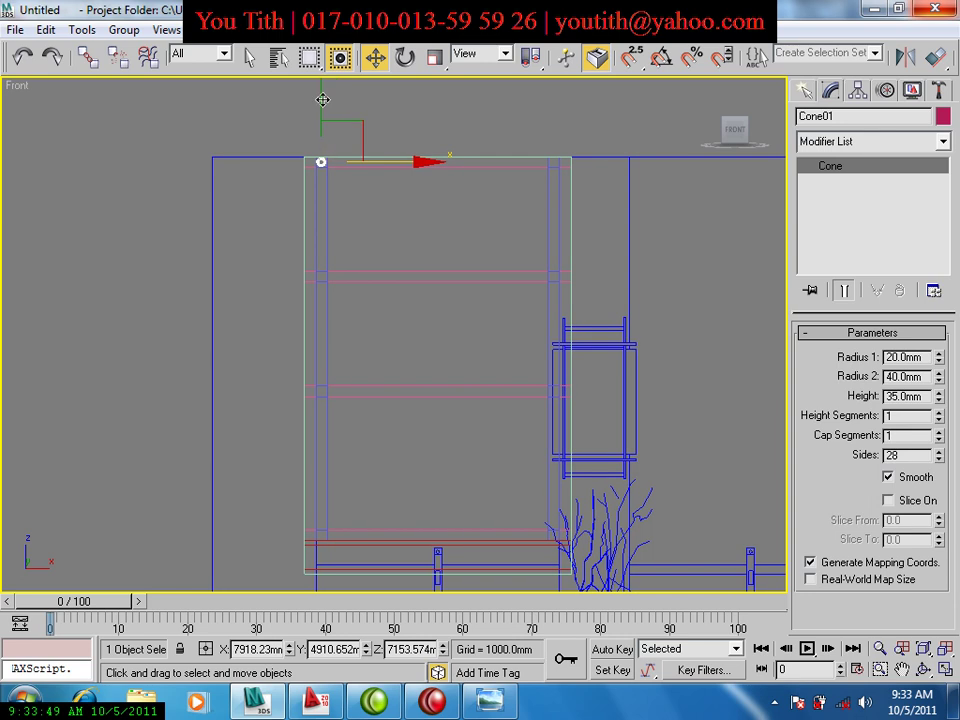
key(p)
shift+drag(321, 161, 443, 371)
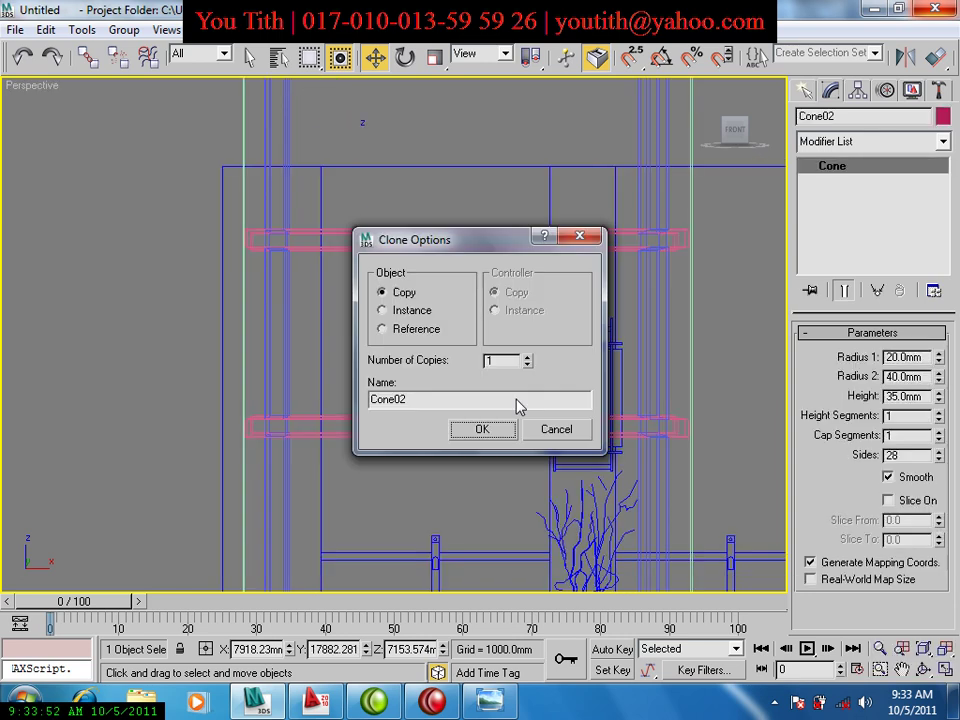
Cancel the Perspective copy and zoom the Front view out to show the whole left post.
click(556, 429)
key(f)
scroll(497, 383, up, 3)
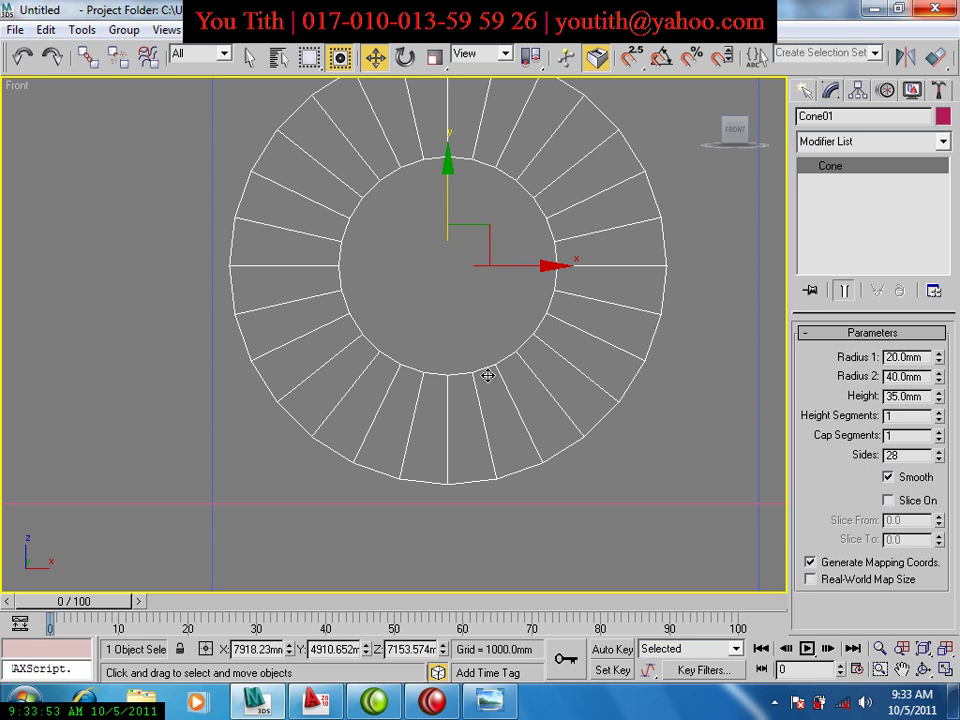
scroll(464, 381, down, 3)
scroll(464, 383, down, 4)
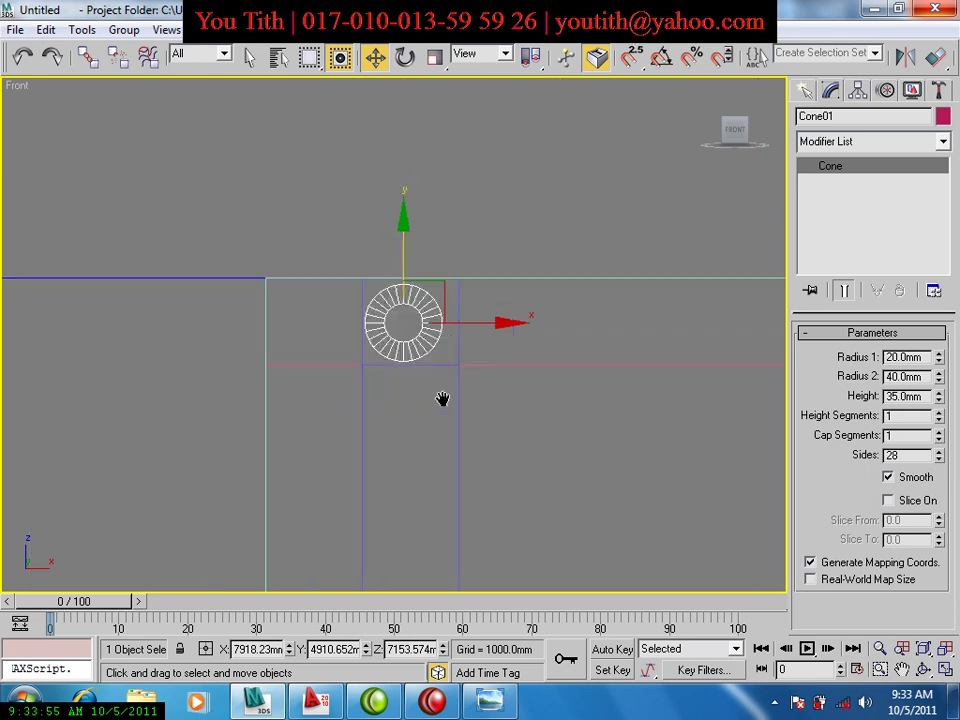
scroll(443, 398, down, 3)
scroll(446, 412, down, 2)
scroll(373, 289, down, 2)
scroll(373, 289, down, 2)
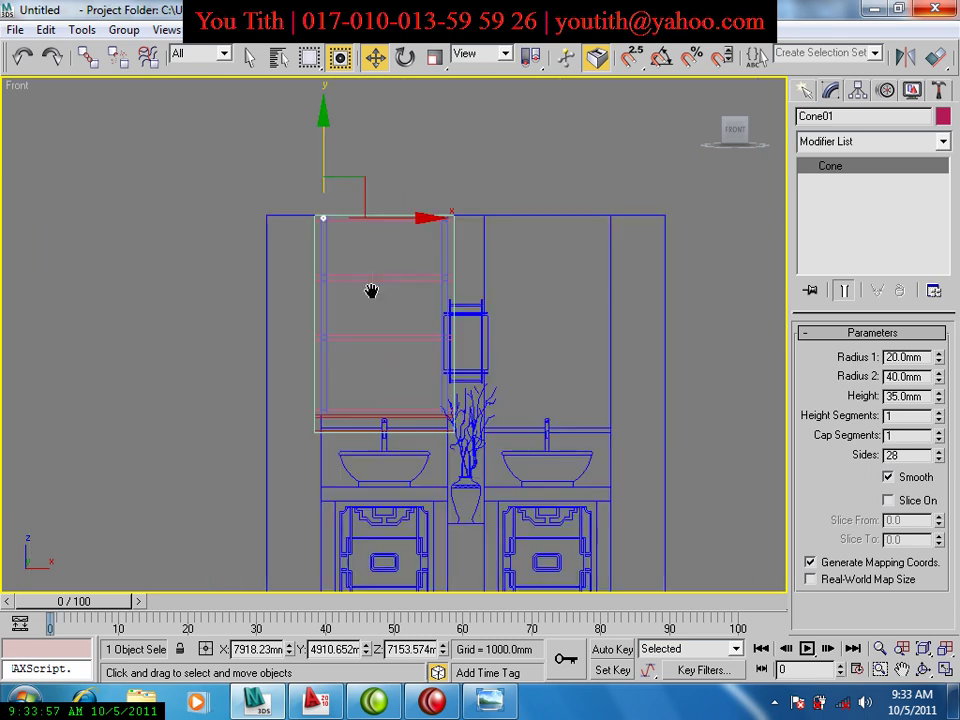
Instance the cone downward as Cone02 and move it onto the lower end of the left post.
shift+drag(320, 157, 322, 345)
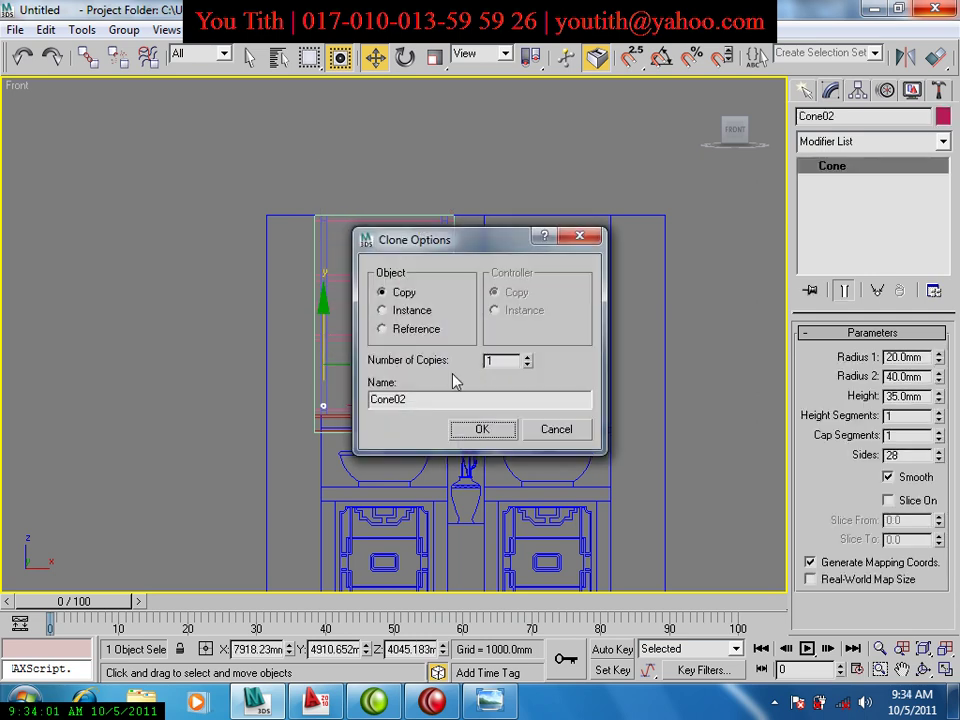
click(407, 312)
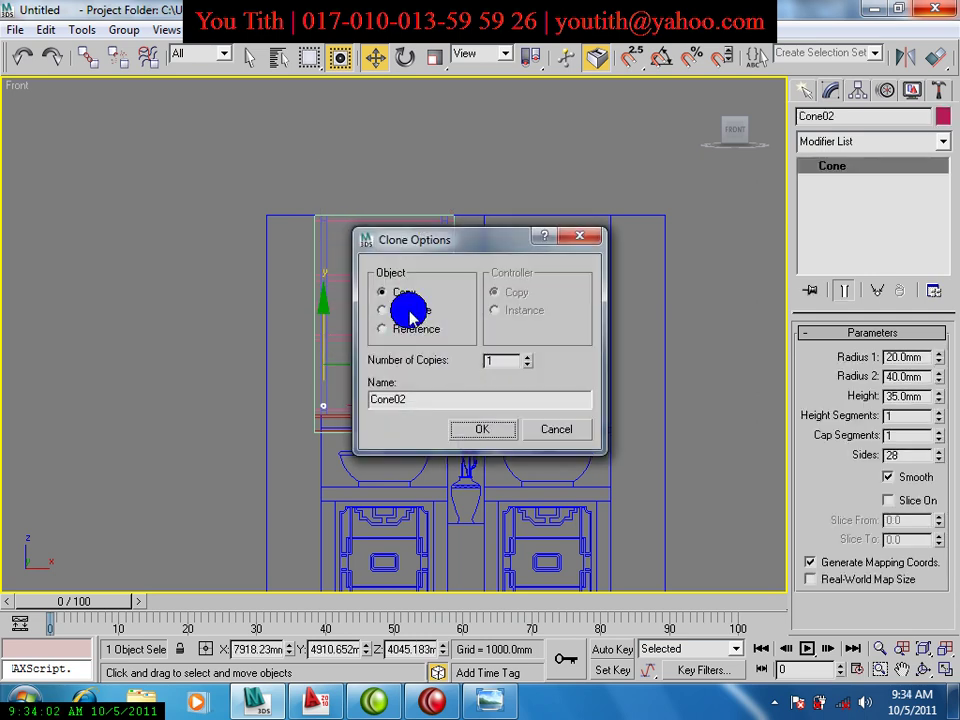
click(466, 432)
key(z)
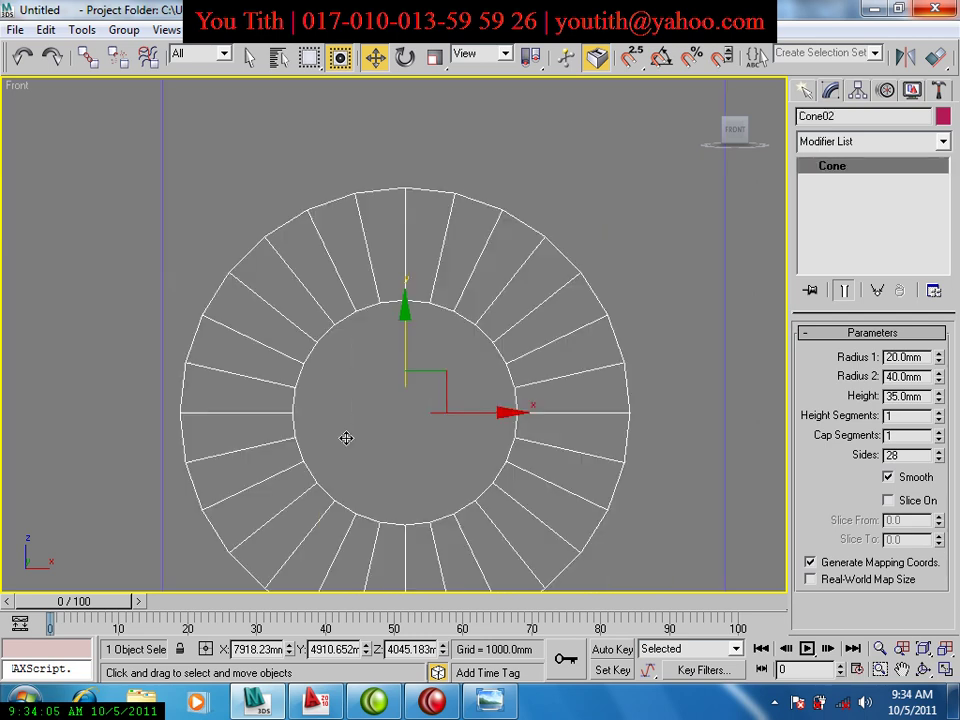
scroll(306, 364, down, 2)
scroll(308, 366, down, 4)
scroll(315, 365, down, 3)
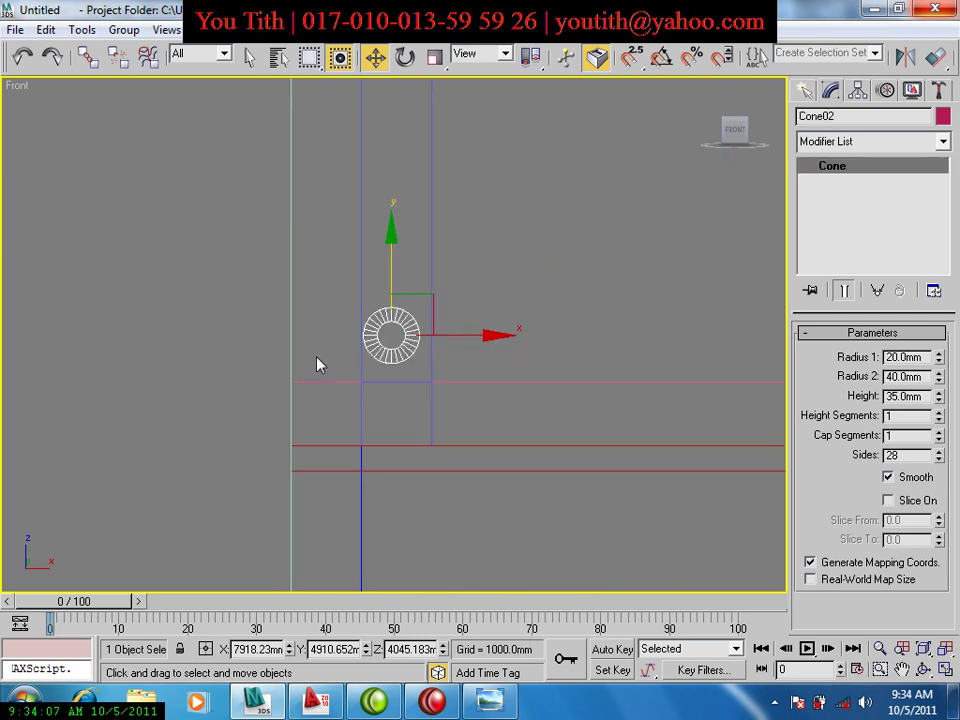
drag(391, 306, 391, 339)
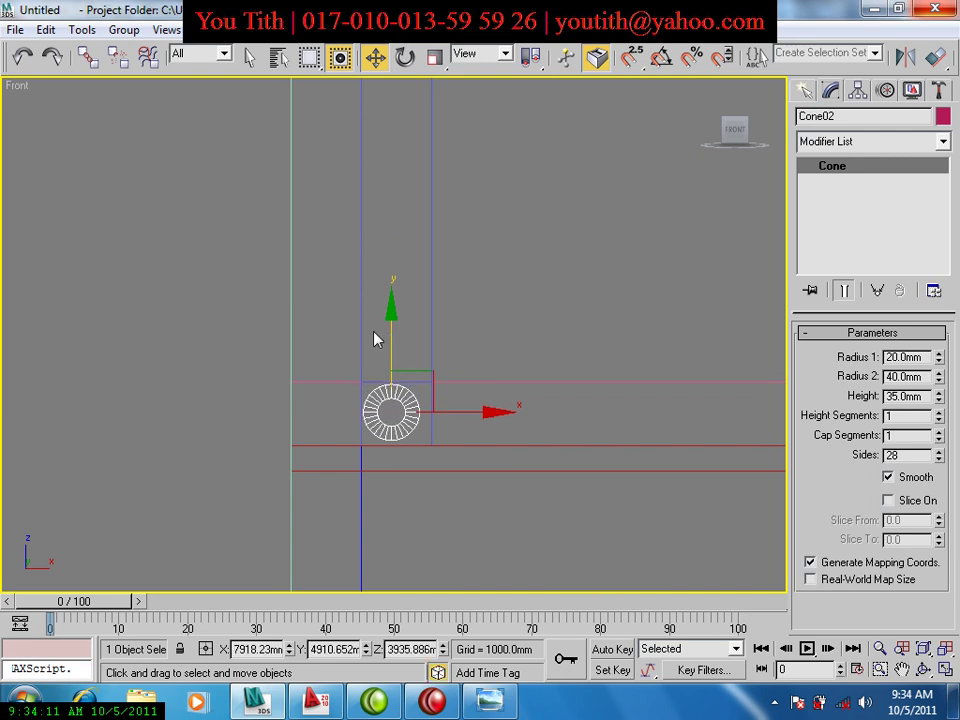
Select both cone caps and Shift-drag them across toward the right post to clone them.
scroll(373, 340, down, 3)
middle_drag(383, 214, 360, 719)
scroll(340, 440, up, 2)
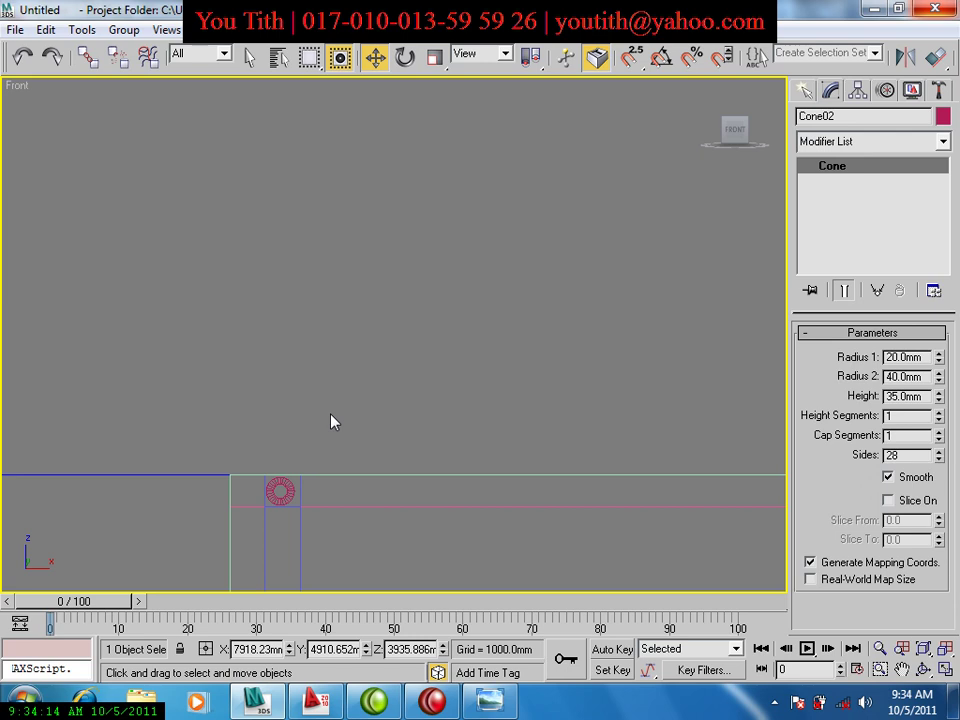
ctrl+click(317, 474)
mouse_move(431, 467)
middle_down()
mouse_move(390, 358)
mouse_move(365, 199)
middle_up()
scroll(368, 211, down, 1)
drag(381, 406, 556, 409)
Accept the instanced copies and nudge them left onto both ends of the right post.
click(474, 433)
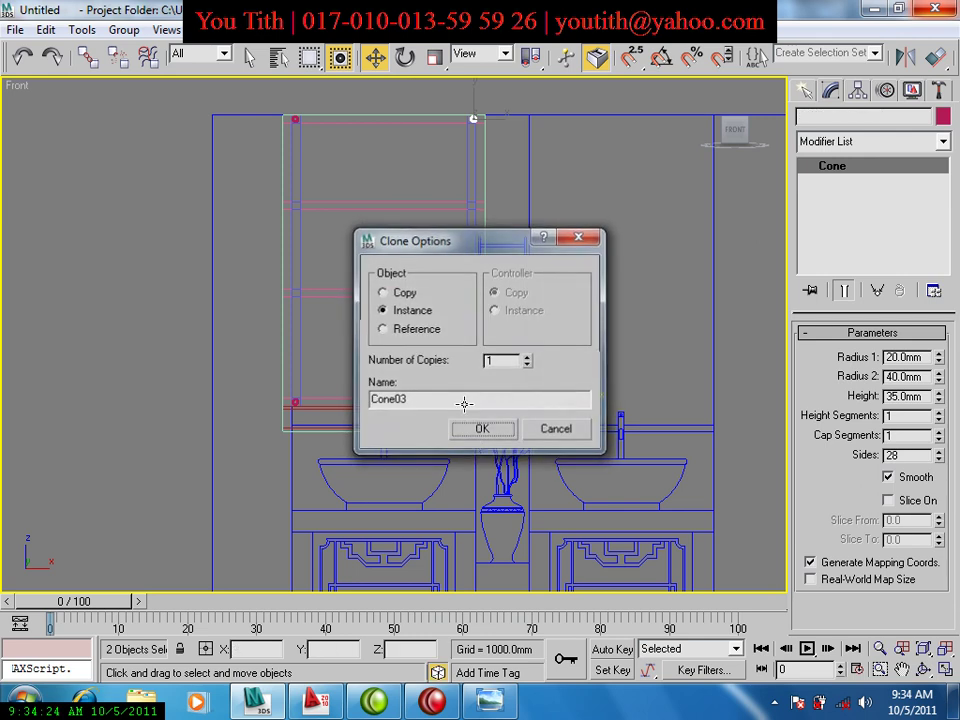
scroll(498, 418, up, 3)
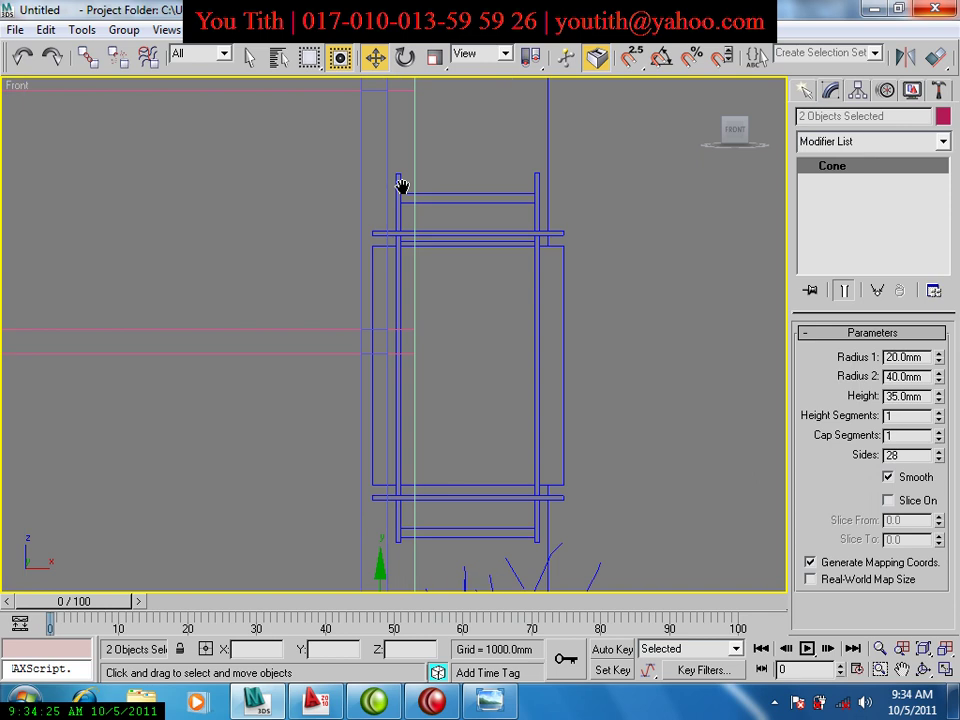
scroll(399, 394, up, 3)
middle_drag(425, 400, 466, 386)
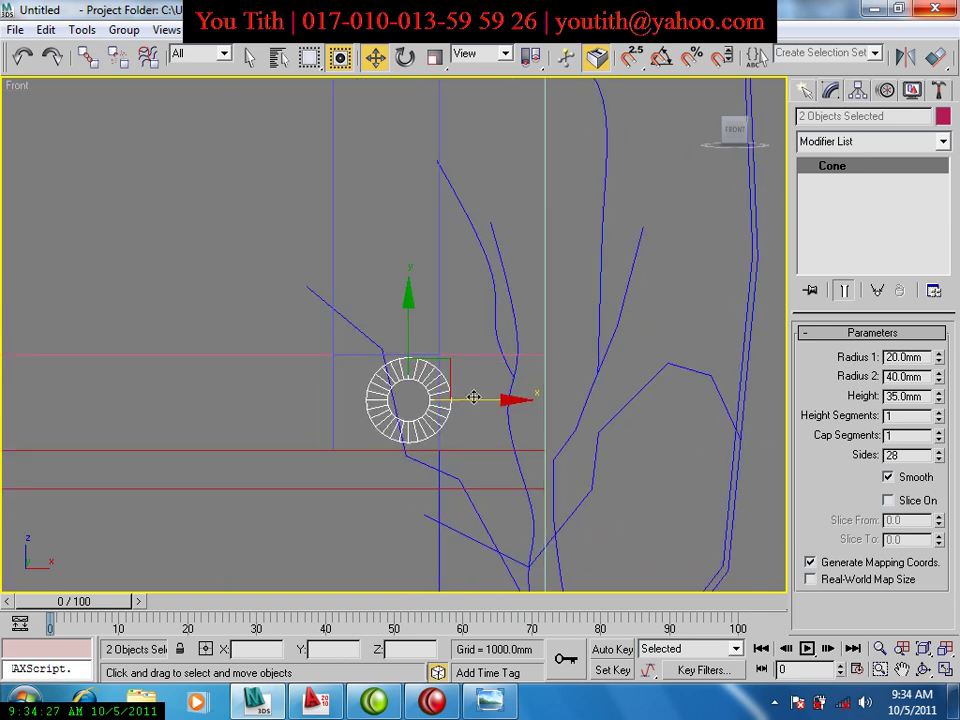
drag(461, 399, 450, 400)
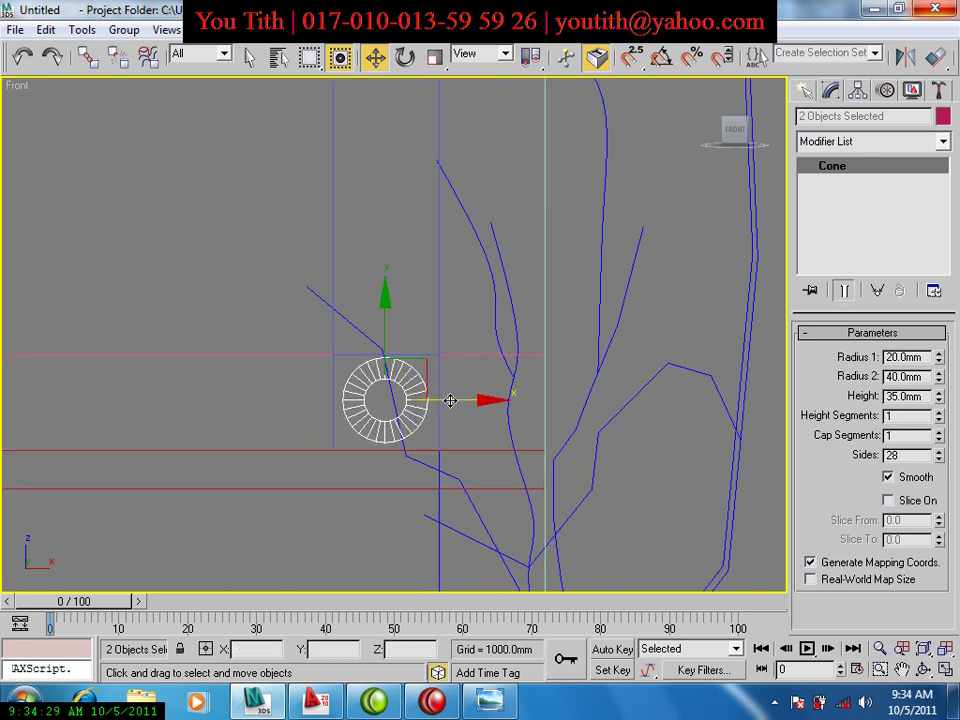
scroll(445, 343, down, 3)
scroll(430, 420, down, 2)
scroll(421, 447, down, 3)
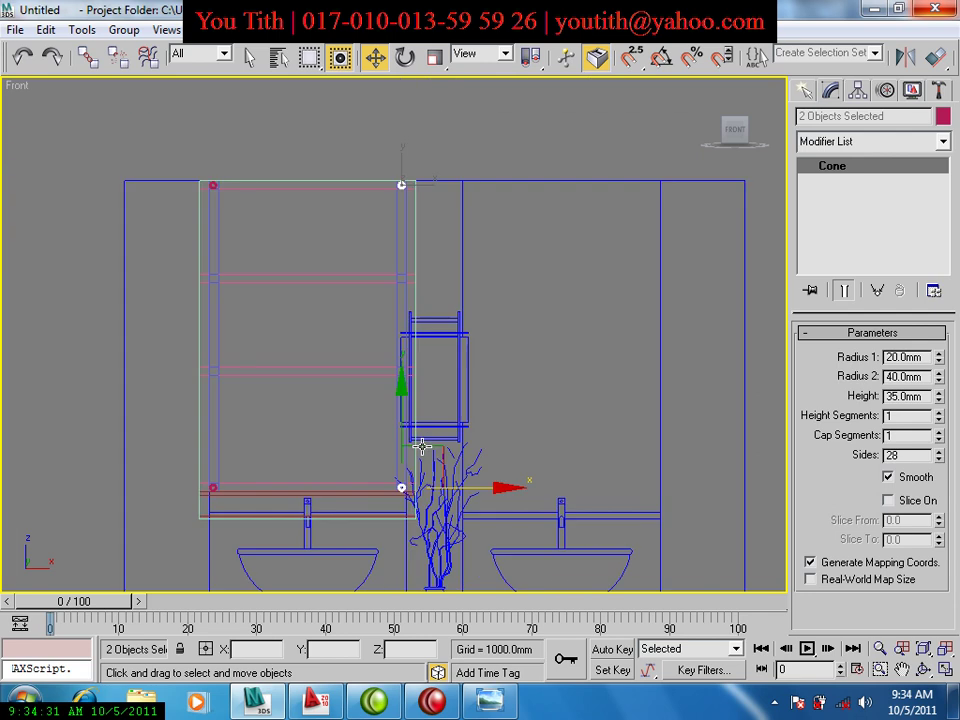
scroll(421, 447, down, 1)
Return to Perspective, clear the selection, and orbit to an angled view of the unit.
scroll(422, 442, up, 1)
scroll(421, 445, down, 2)
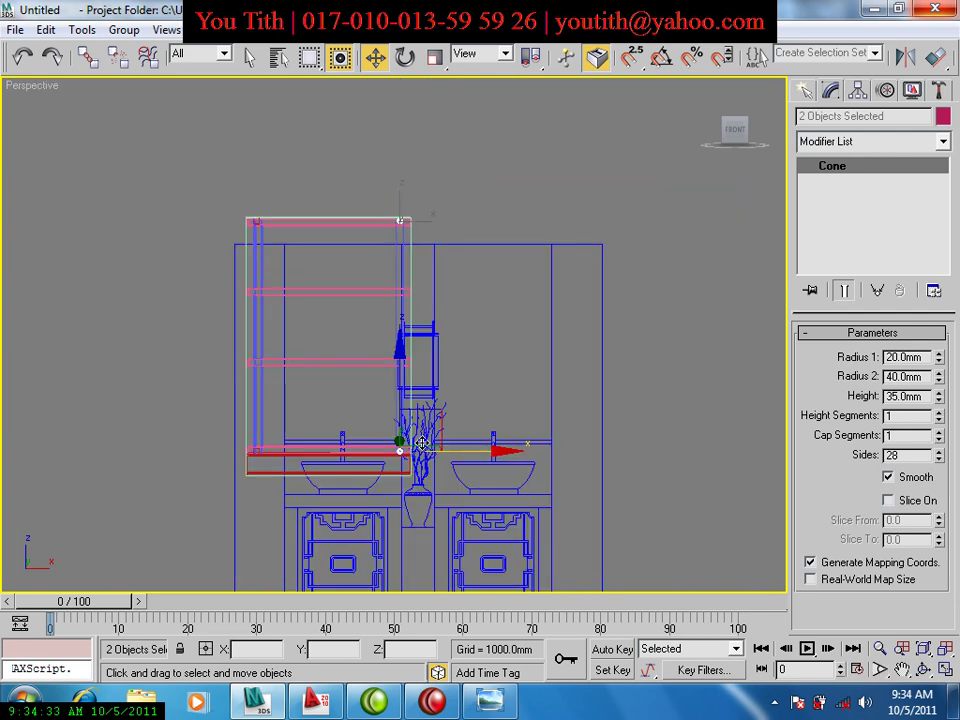
scroll(482, 439, up, 2)
key(p)
scroll(487, 443, down, 2)
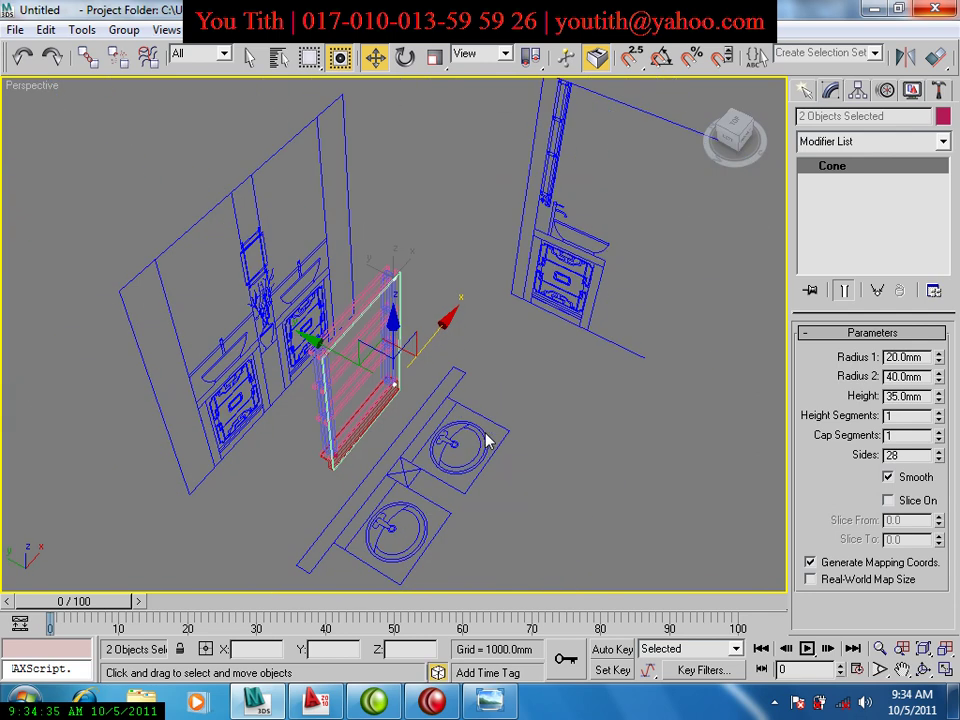
click(471, 326)
mouse_move(332, 392)
alt+middle_down()
mouse_move(367, 375)
mouse_move(310, 218)
alt+middle_up()
Box-select all nine mirror-unit parts, group them as Group01, and switch to the reference render.
click(367, 375)
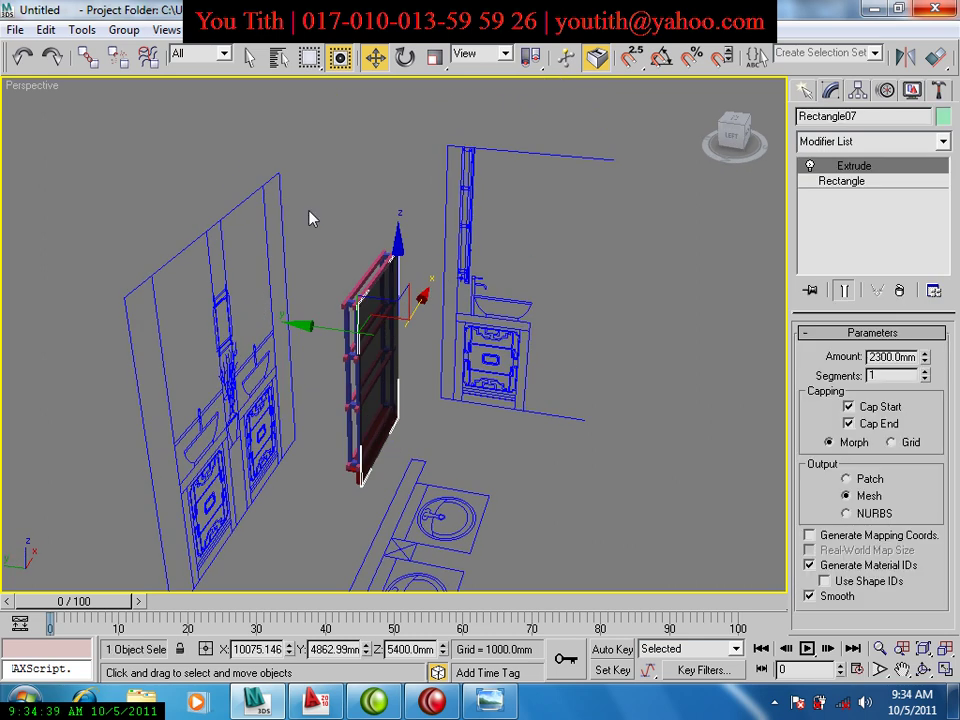
drag(310, 218, 408, 520)
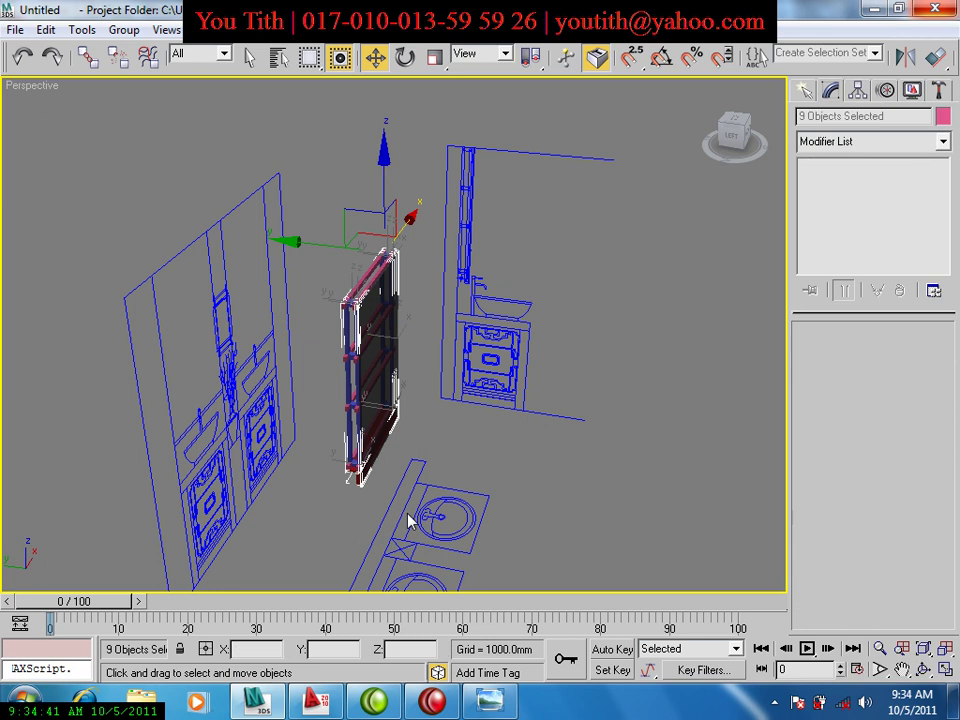
alt+middle_drag(390, 458, 405, 512)
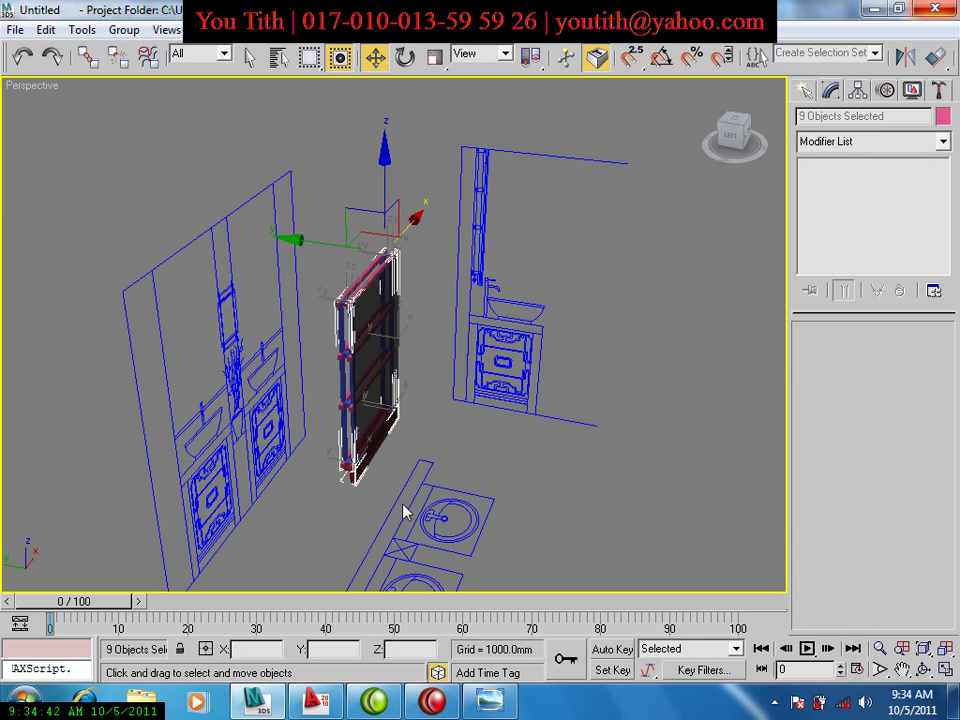
click(124, 30)
click(150, 51)
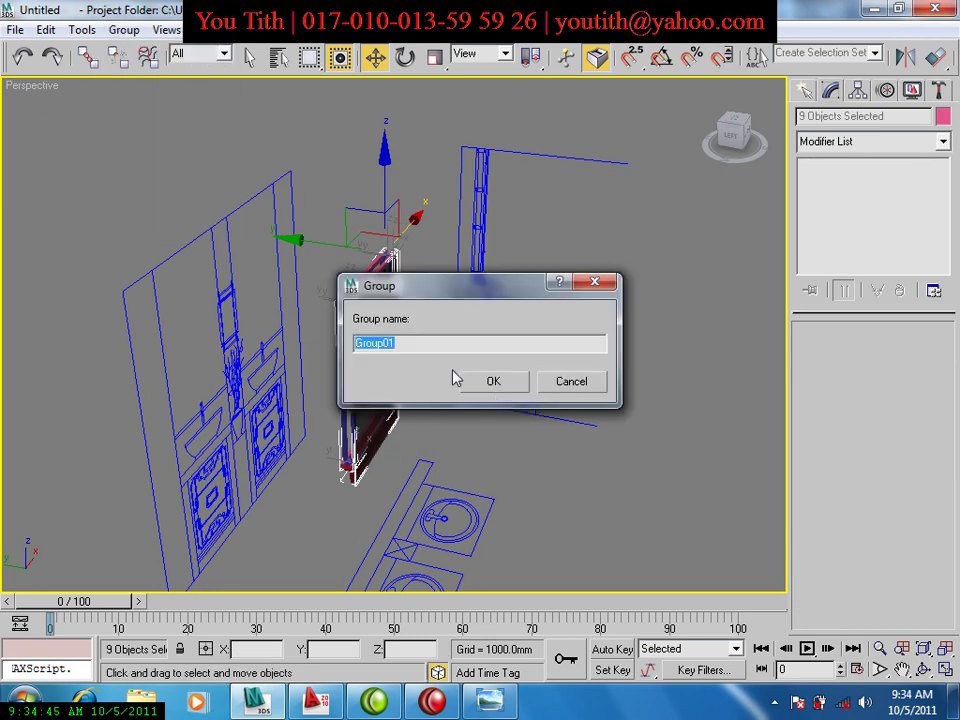
click(490, 378)
click(489, 700)
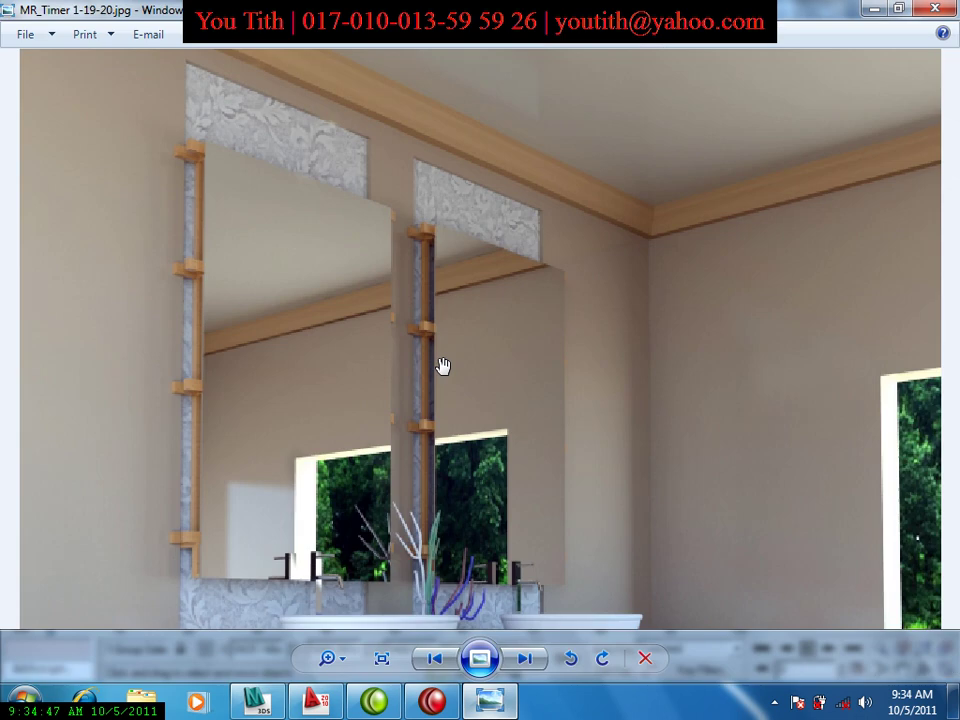
Fit the bathroom render in Photo Viewer, then return to 3ds Max and Unhide All the walls.
scroll(500, 380, down, 2)
scroll(460, 445, down, 2)
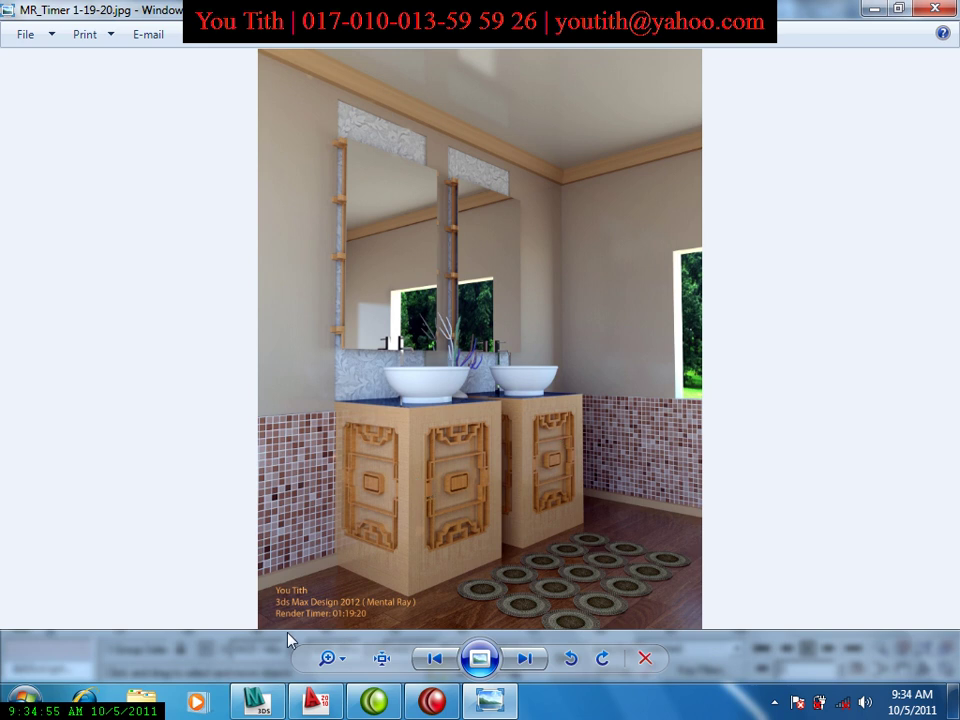
click(256, 698)
mouse_move(396, 395)
alt+middle_down()
mouse_move(386, 392)
mouse_move(488, 380)
mouse_move(465, 394)
mouse_move(386, 386)
mouse_move(364, 336)
mouse_move(369, 240)
mouse_move(369, 349)
alt+middle_up()
right_click(544, 343)
click(562, 262)
Toggle See-Through on Group01 and check it against the wall in Left, Front and Perspective views.
key(alt+x)
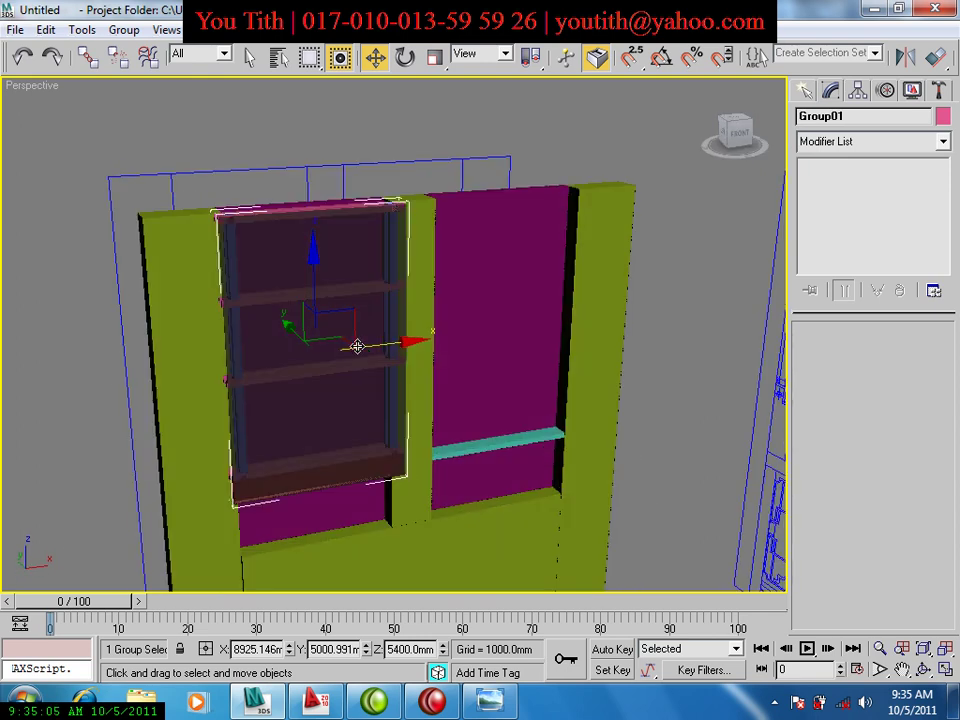
scroll(358, 346, down, 2)
scroll(369, 371, down, 2)
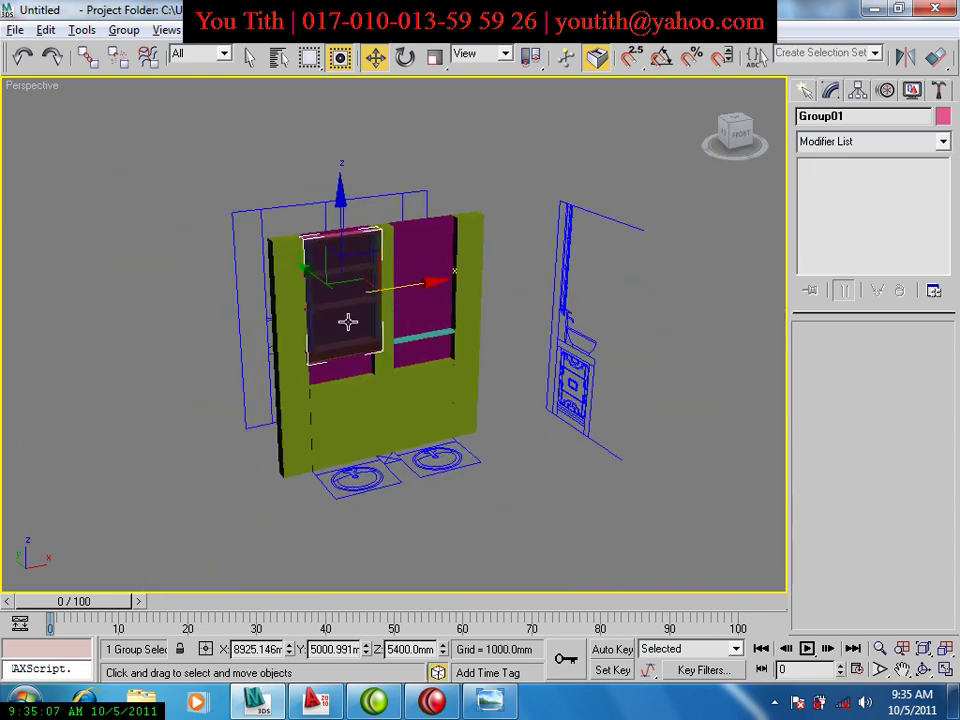
key(l)
scroll(340, 317, down, 2)
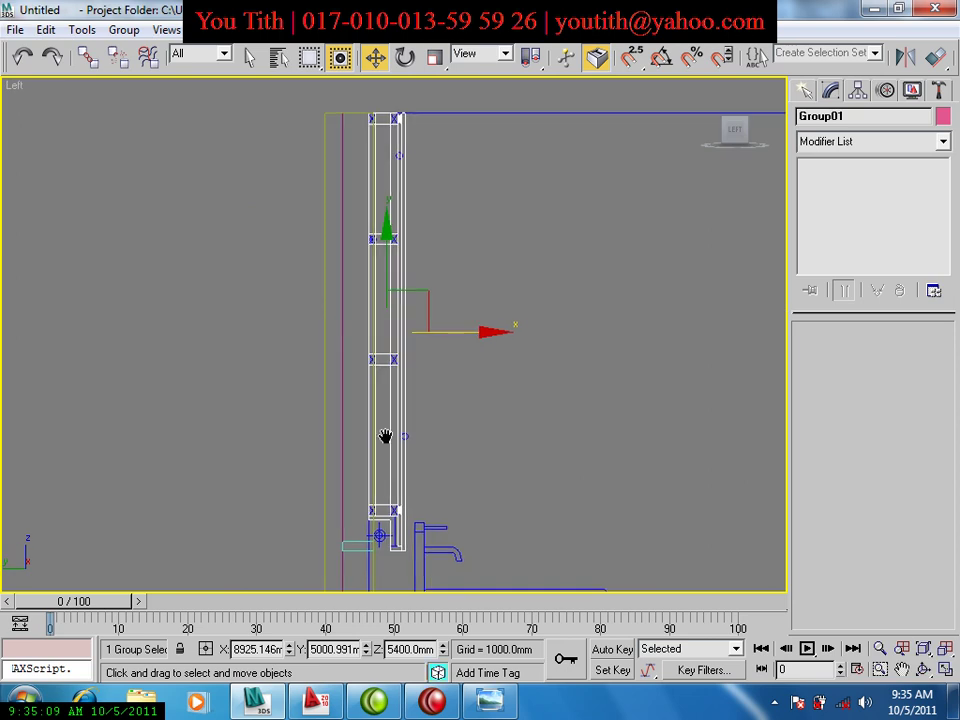
key(f)
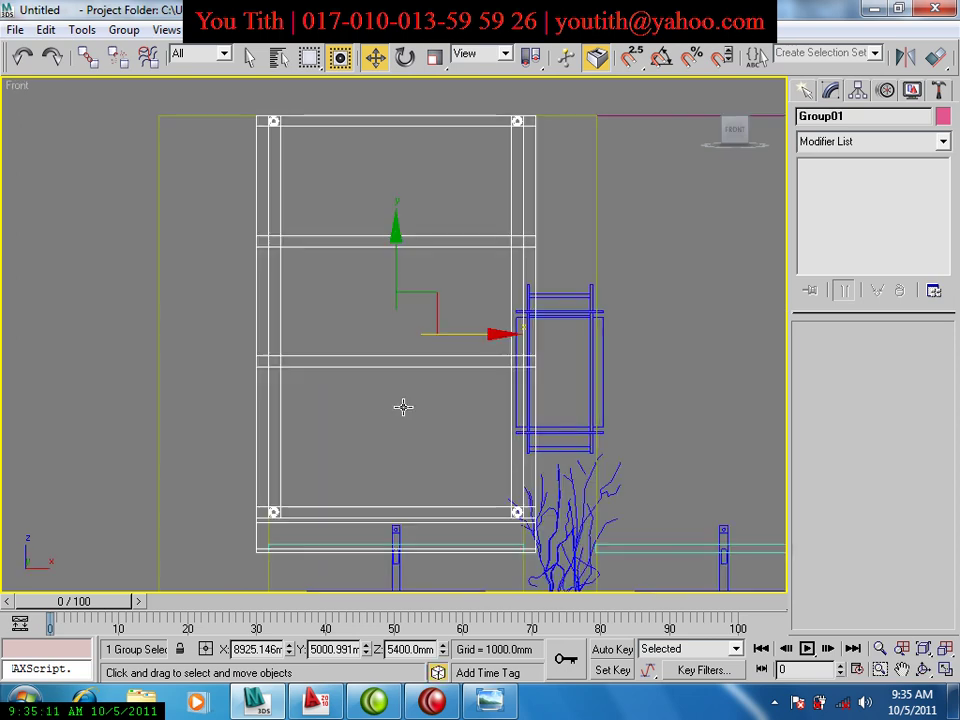
middle_drag(400, 405, 391, 407)
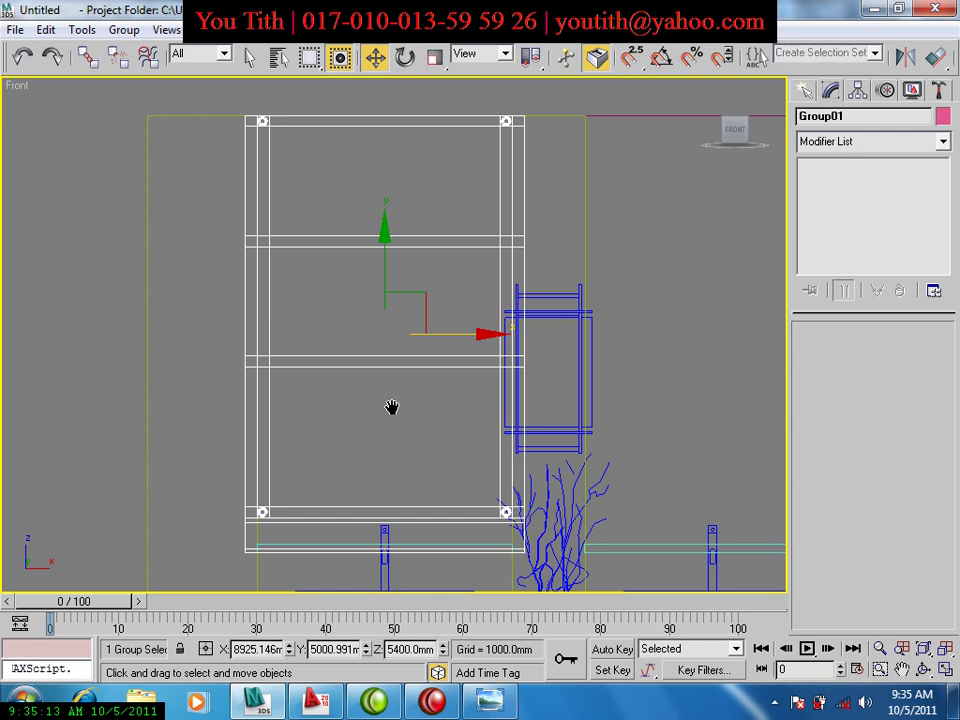
key(p)
scroll(392, 407, up, 4)
alt+middle_drag(373, 403, 422, 413)
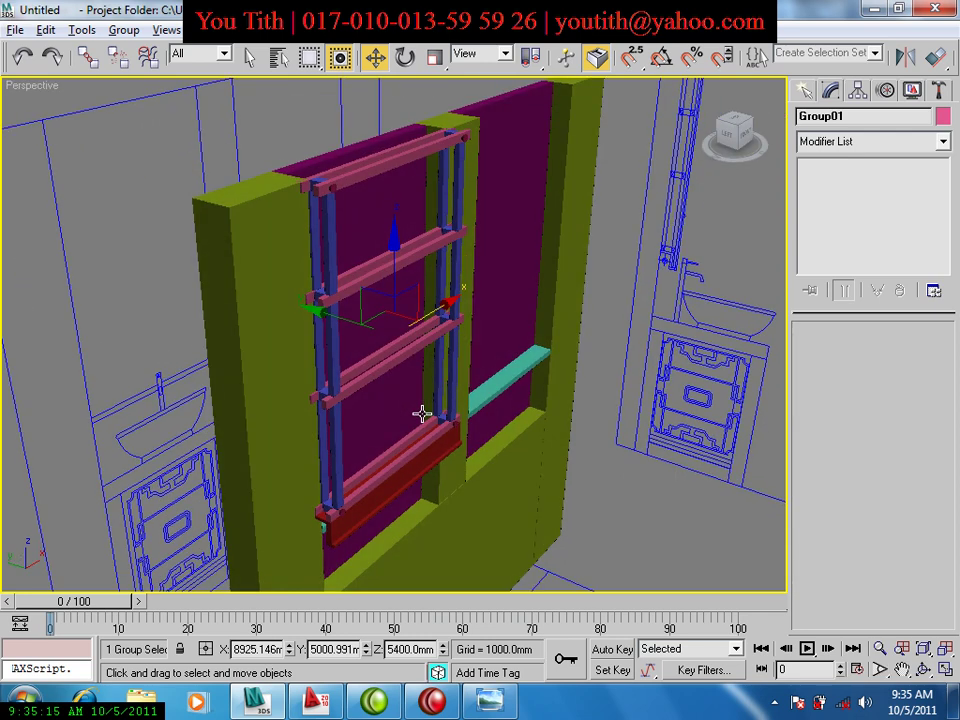
scroll(422, 413, down, 3)
scroll(415, 411, down, 2)
key(alt+x)
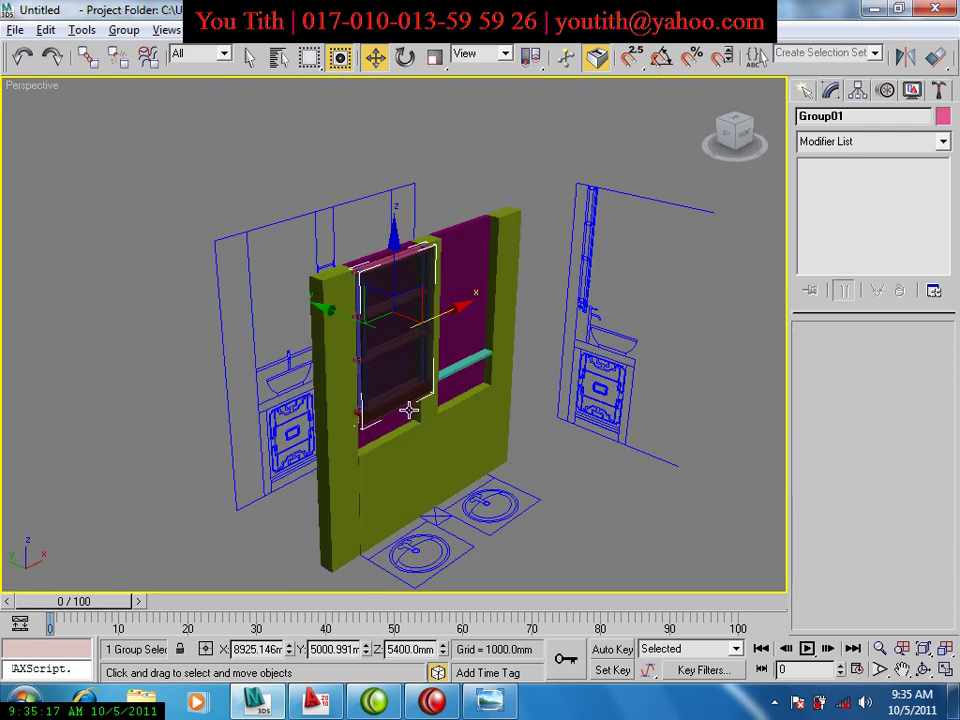